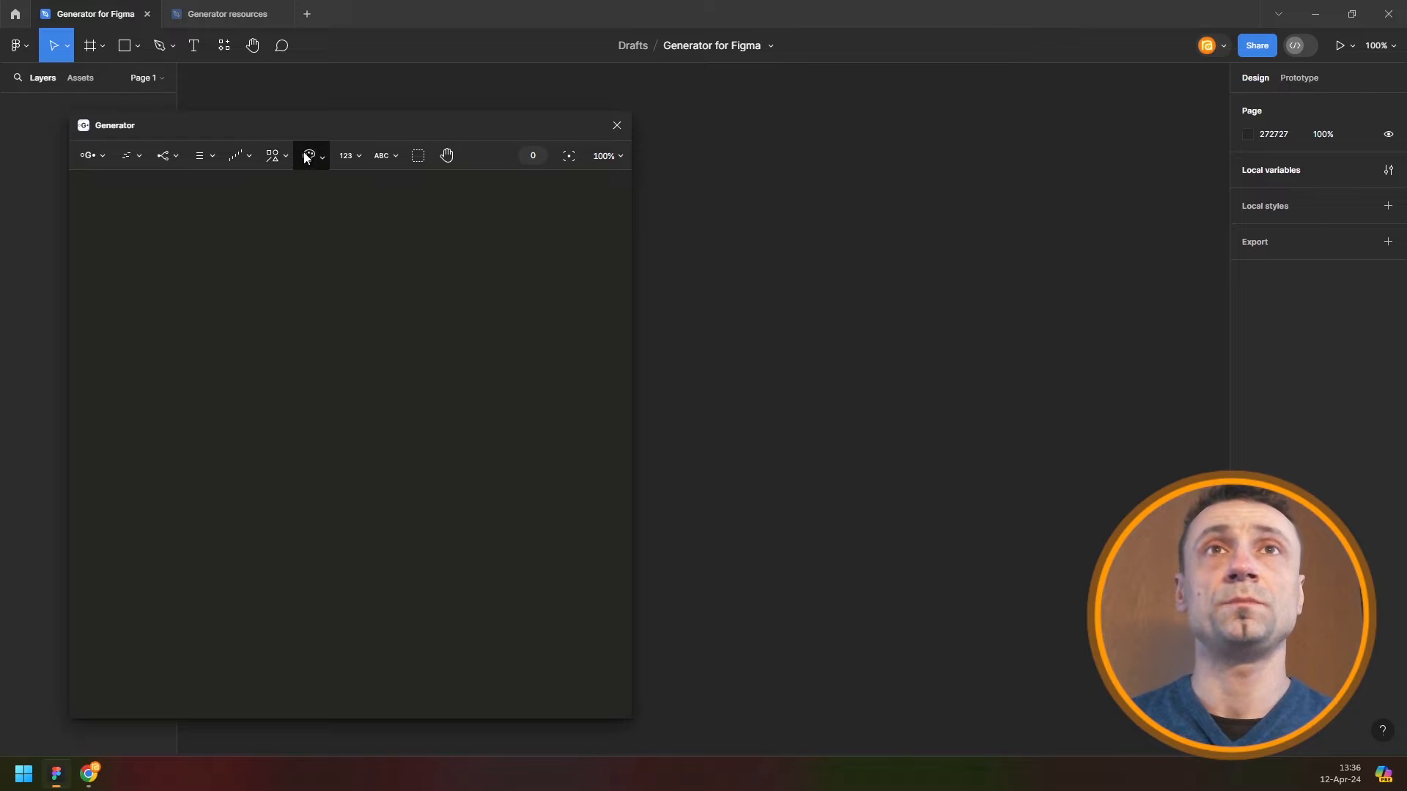
Add an ellipse shape node to the node graph and set its position origin to center
click(307, 158)
click(275, 158)
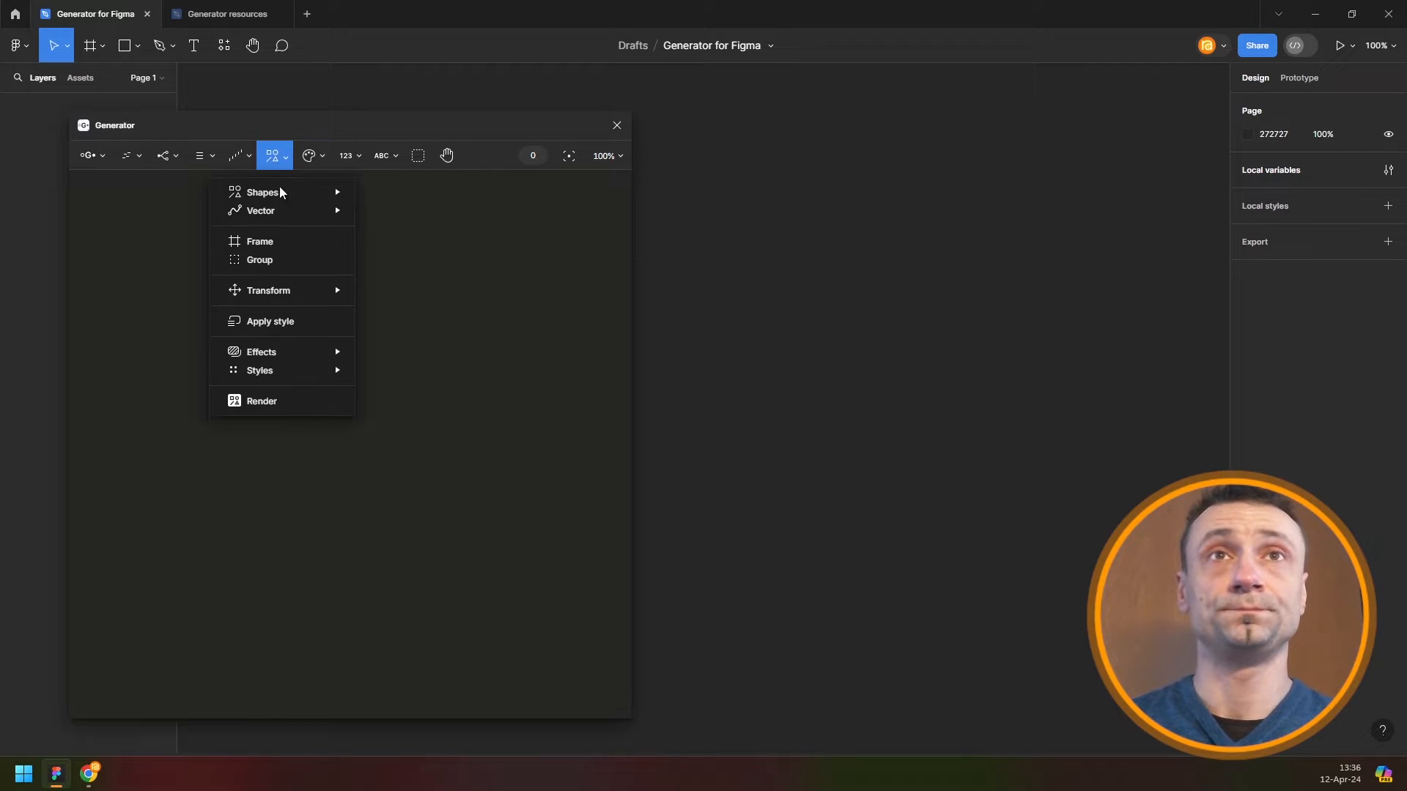
mouse_move(253, 189)
click(410, 211)
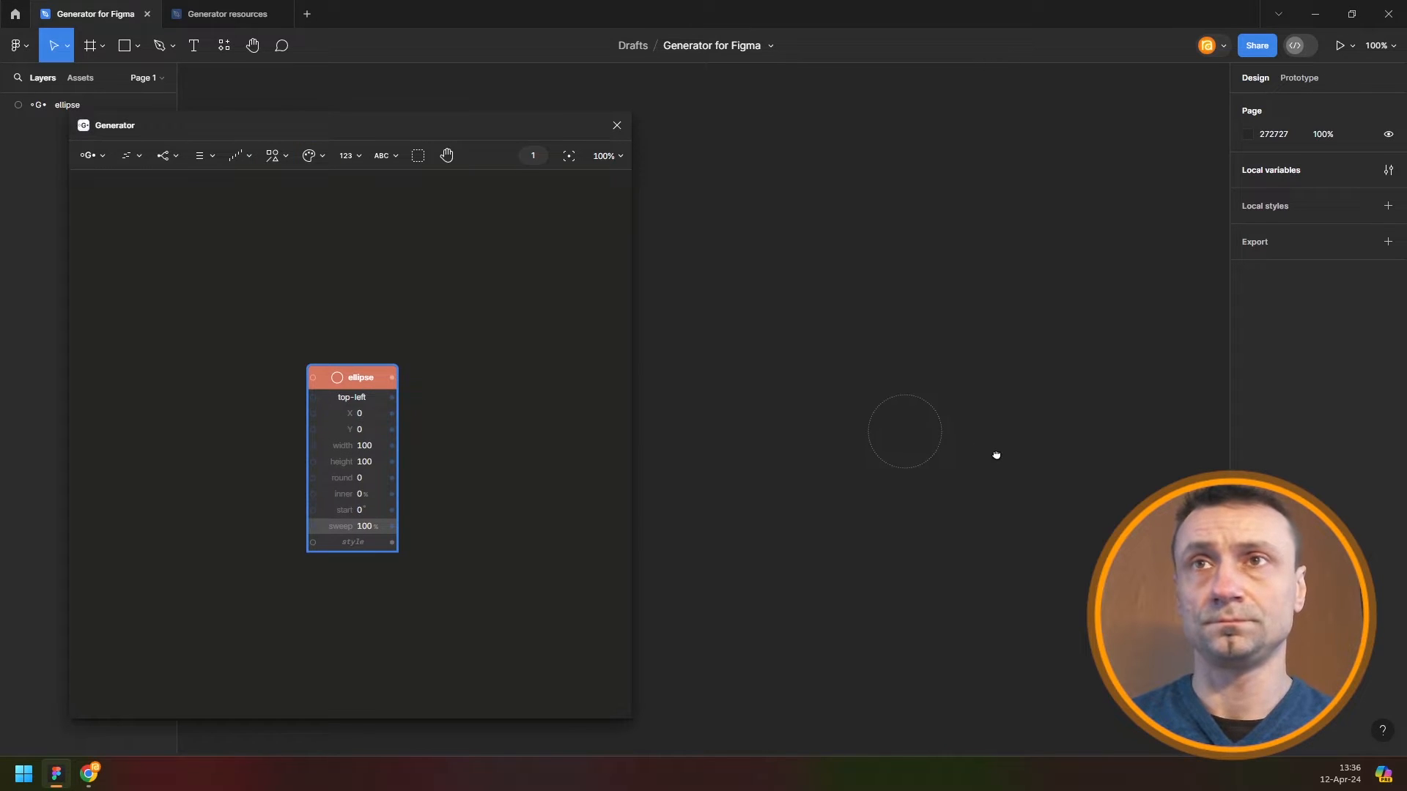
scroll(757, 432, up, 3)
click(374, 397)
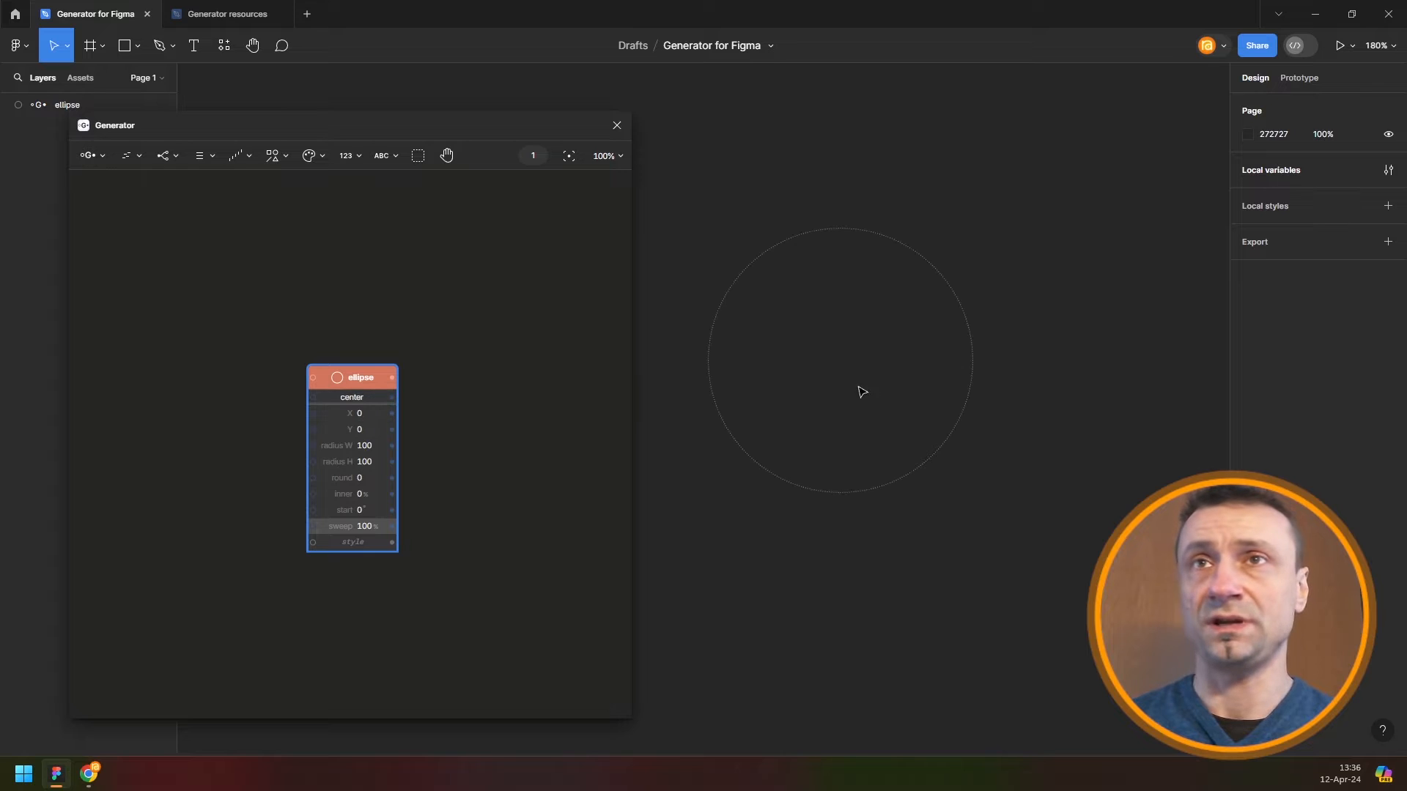
drag(842, 351, 942, 431)
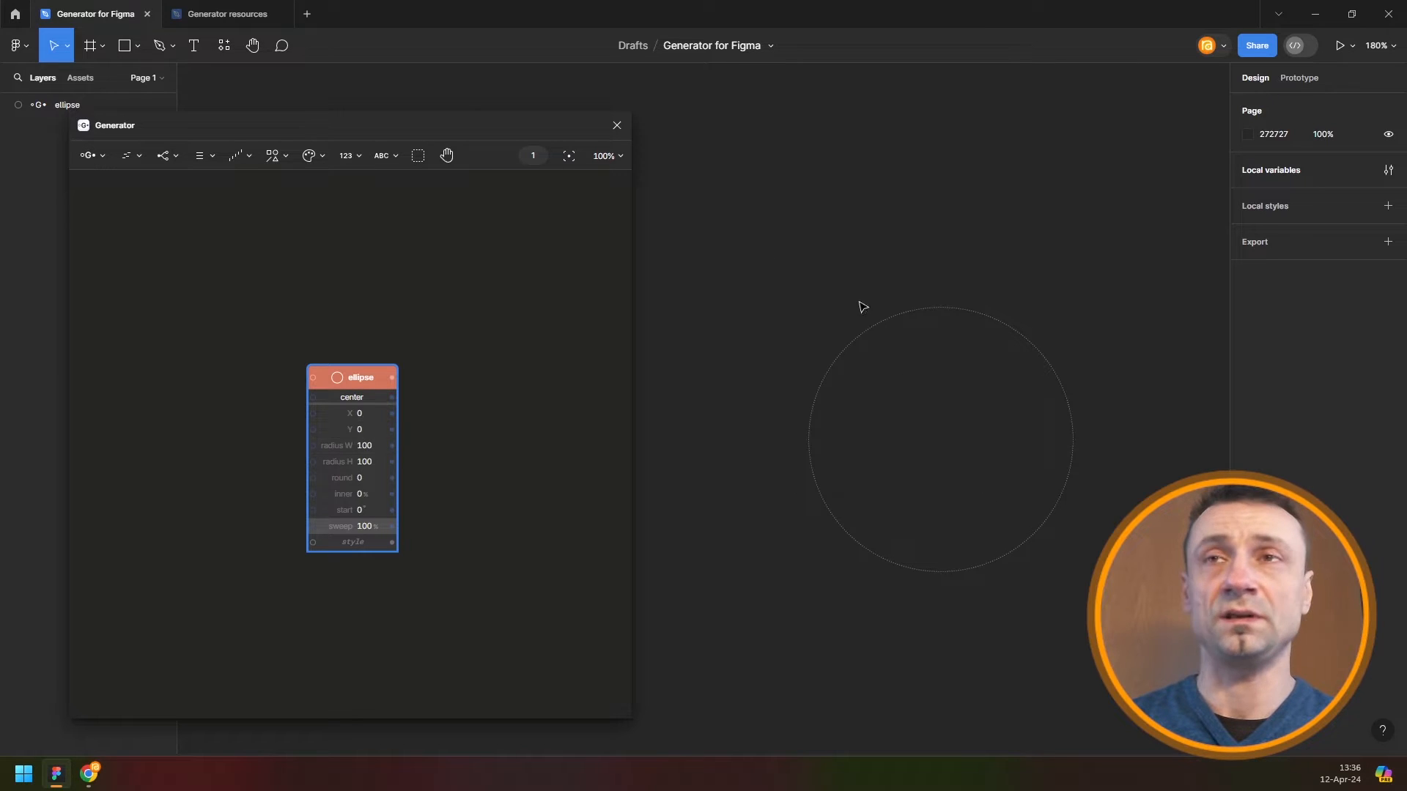
drag(325, 288, 371, 259)
Load the Random color HSL template and connect its color output to the ellipse's style input
click(137, 163)
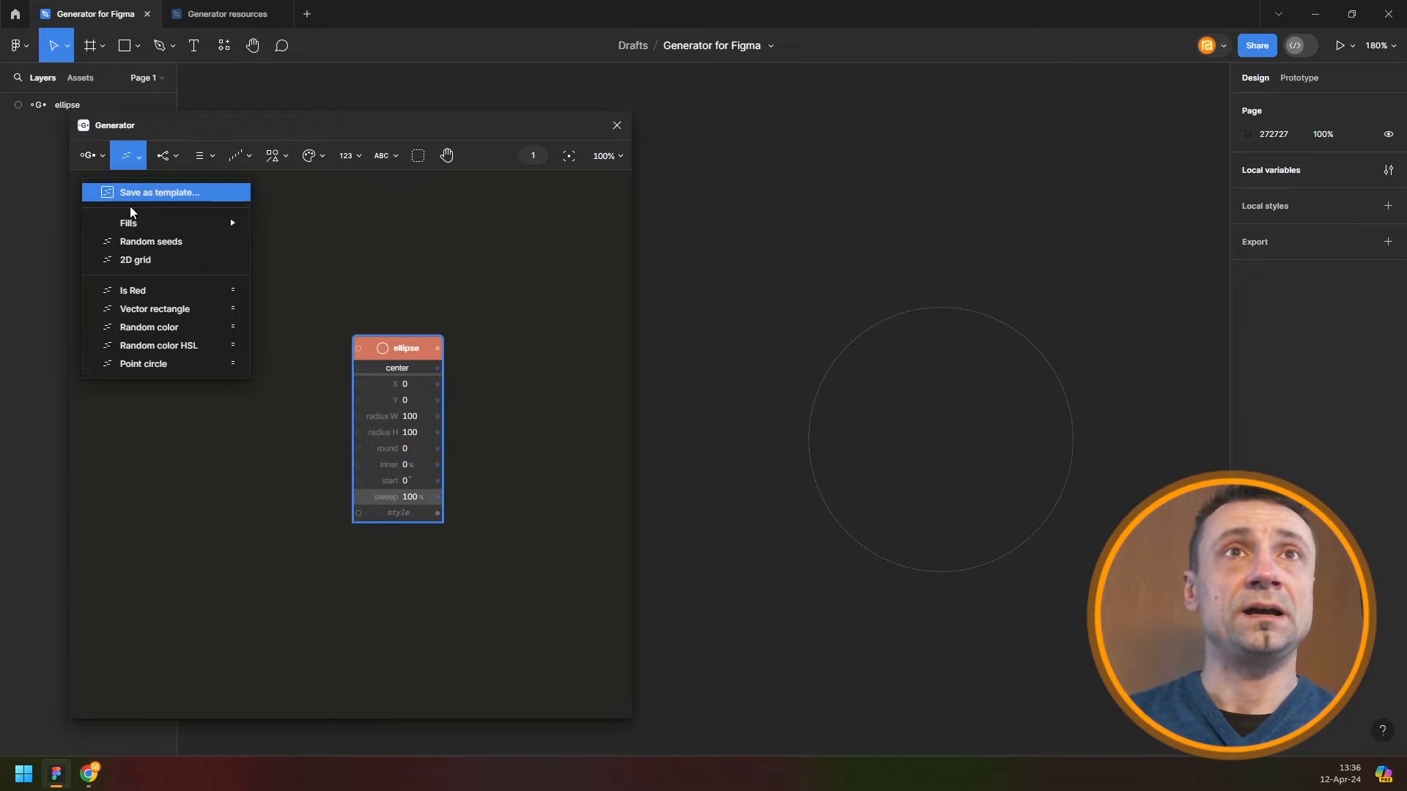
click(181, 348)
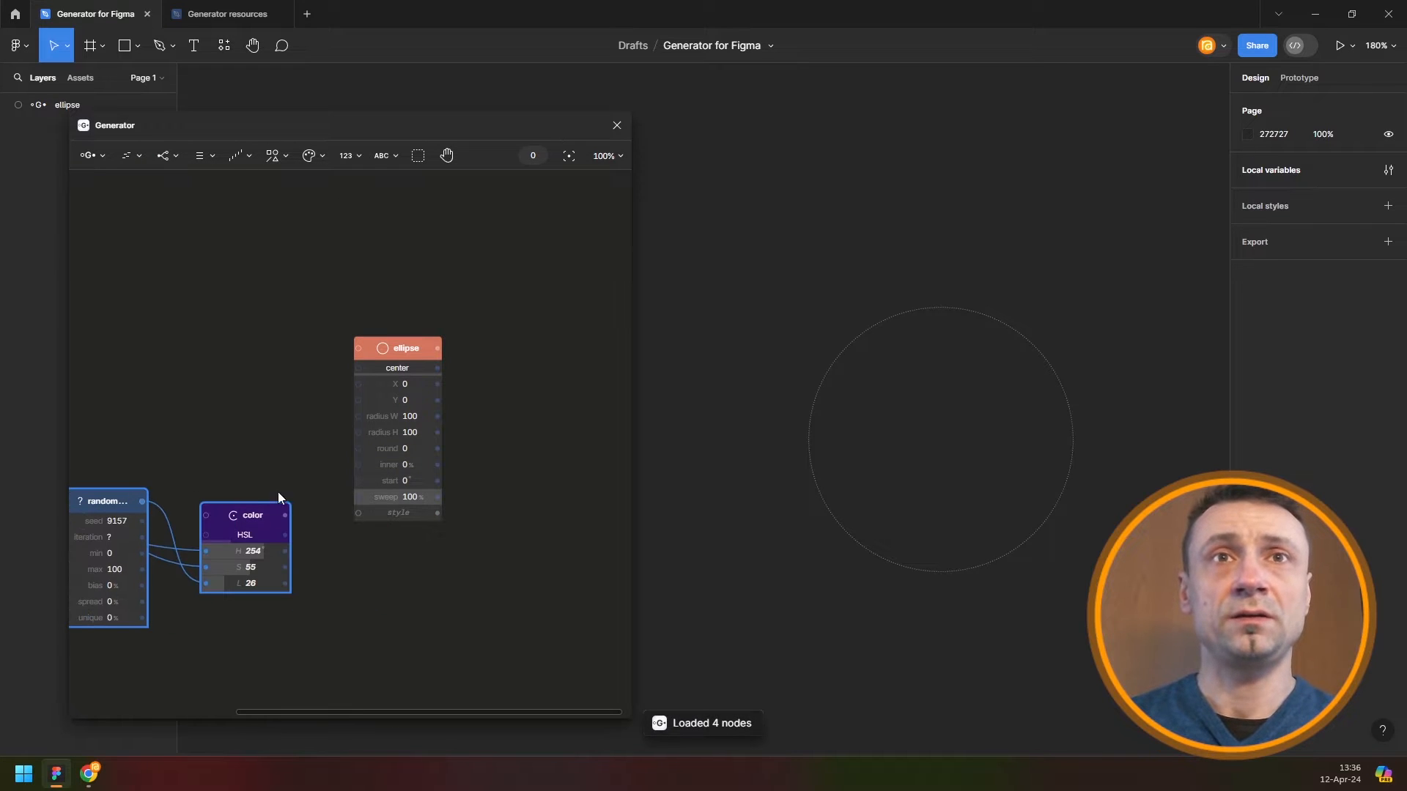
drag(285, 516, 377, 513)
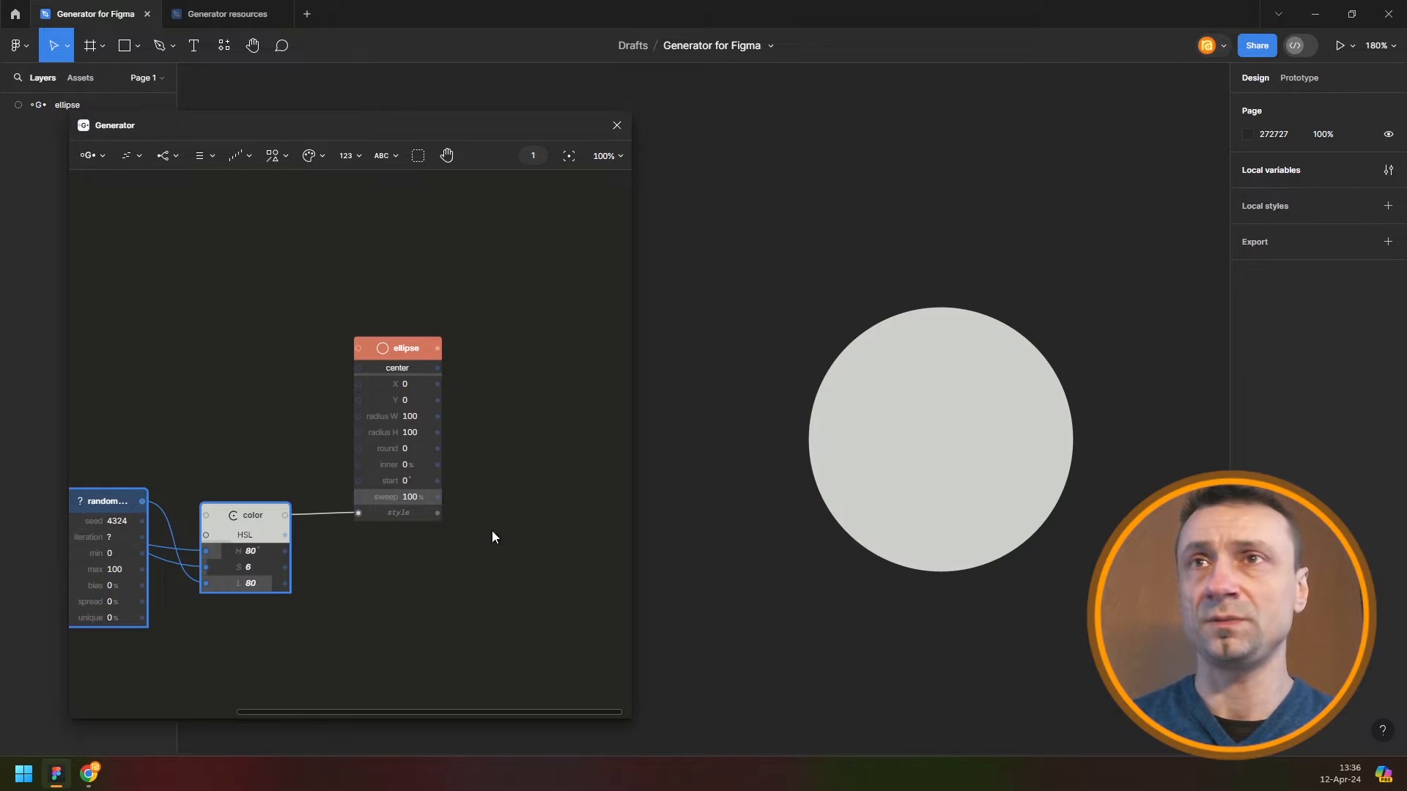
scroll(359, 390, down, 5)
drag(322, 403, 416, 391)
click(425, 386)
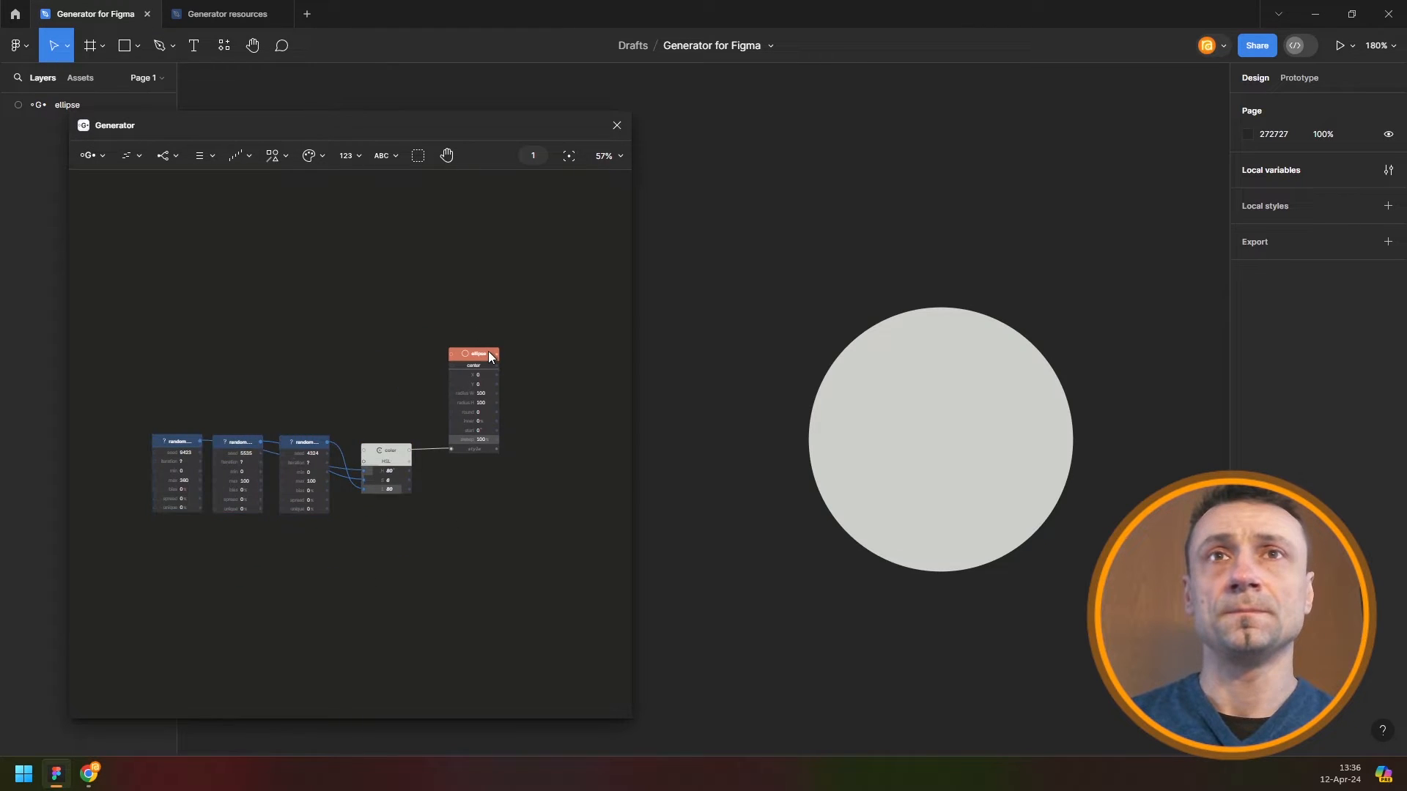
Turn the ellipse into a ring segment by setting its inner value to 70% and sweep to 18%
drag(488, 352, 519, 354)
scroll(528, 398, up, 6)
drag(485, 452, 537, 452)
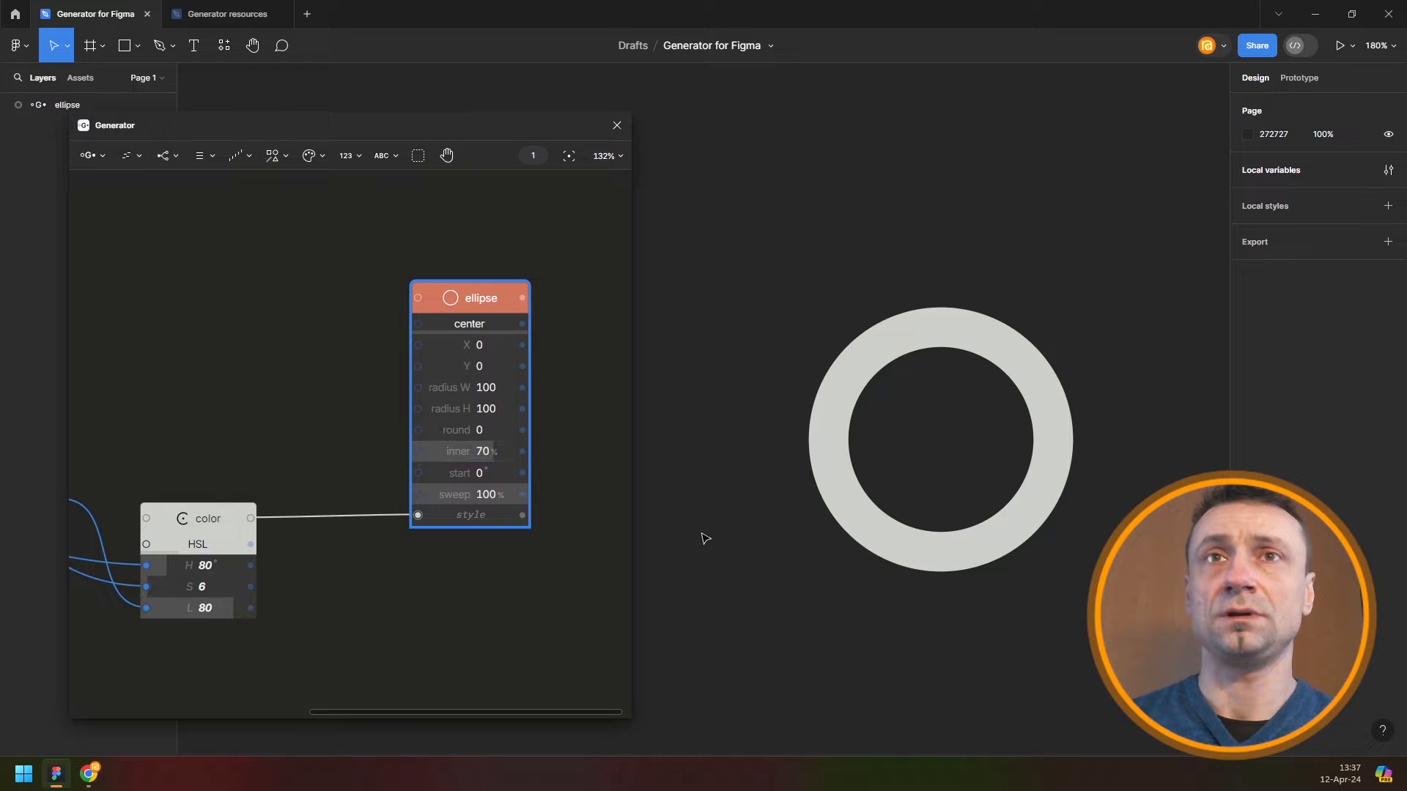
drag(486, 495, 425, 494)
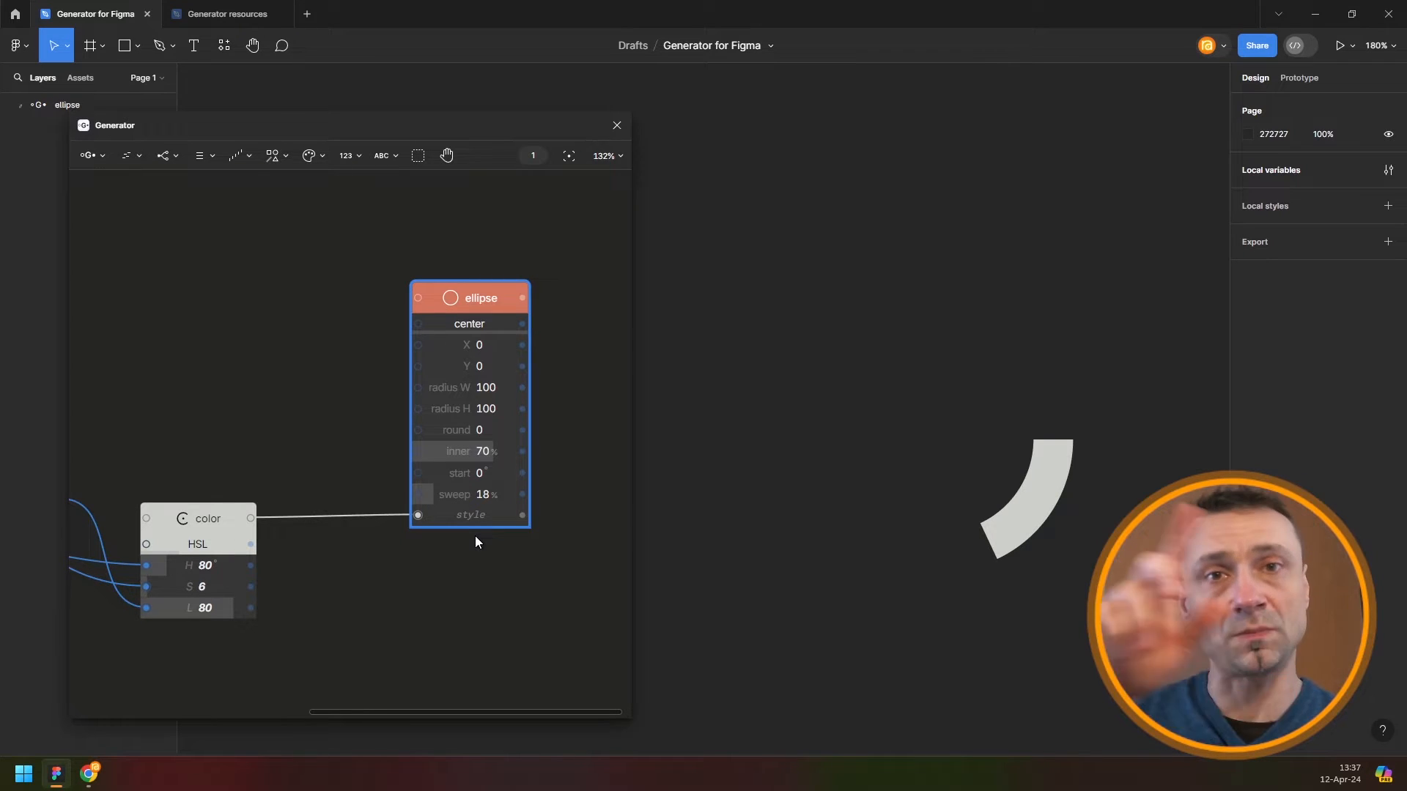
Add a separate random node in the empty area below the color nodes
scroll(418, 354, down, 3)
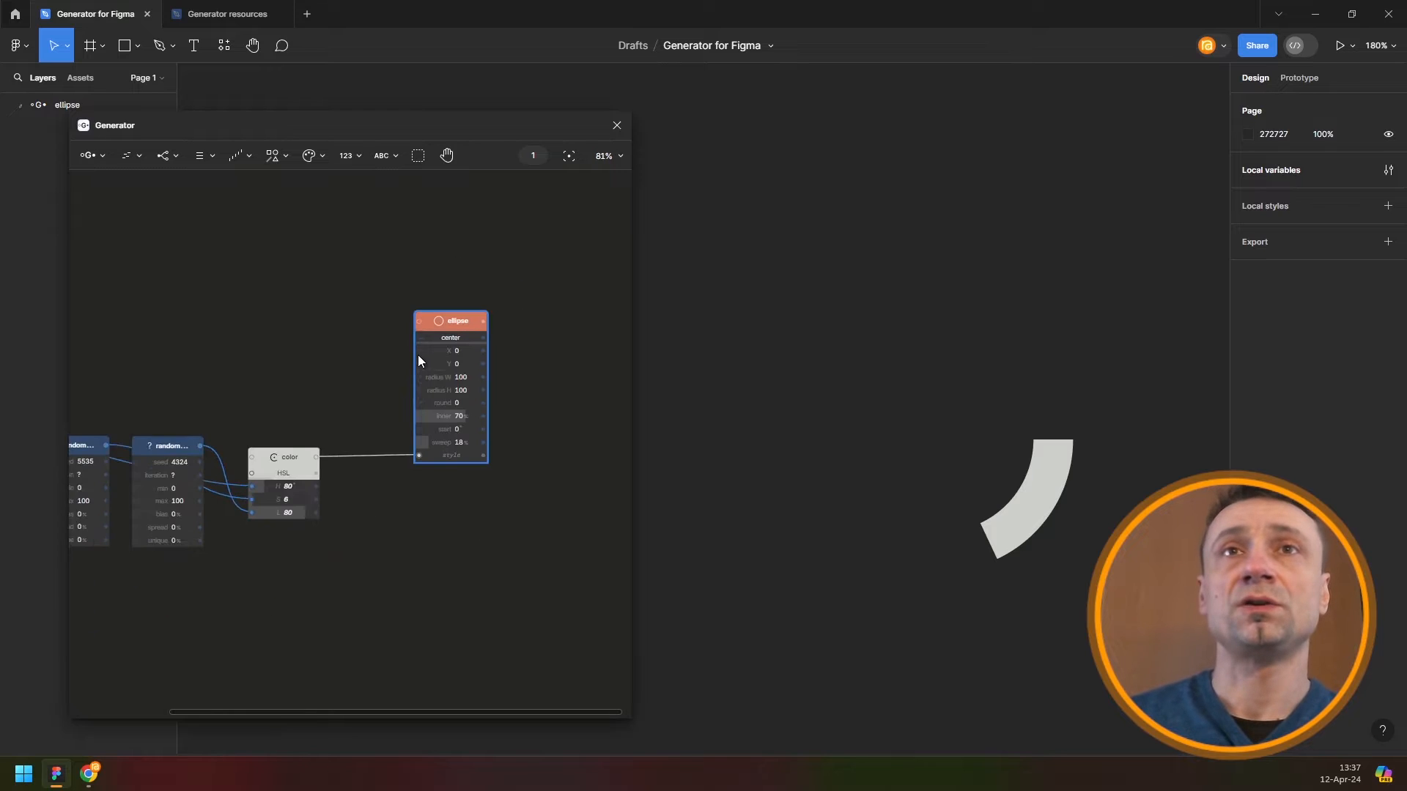
drag(320, 335, 263, 266)
scroll(385, 370, down, 1)
scroll(385, 371, down, 1)
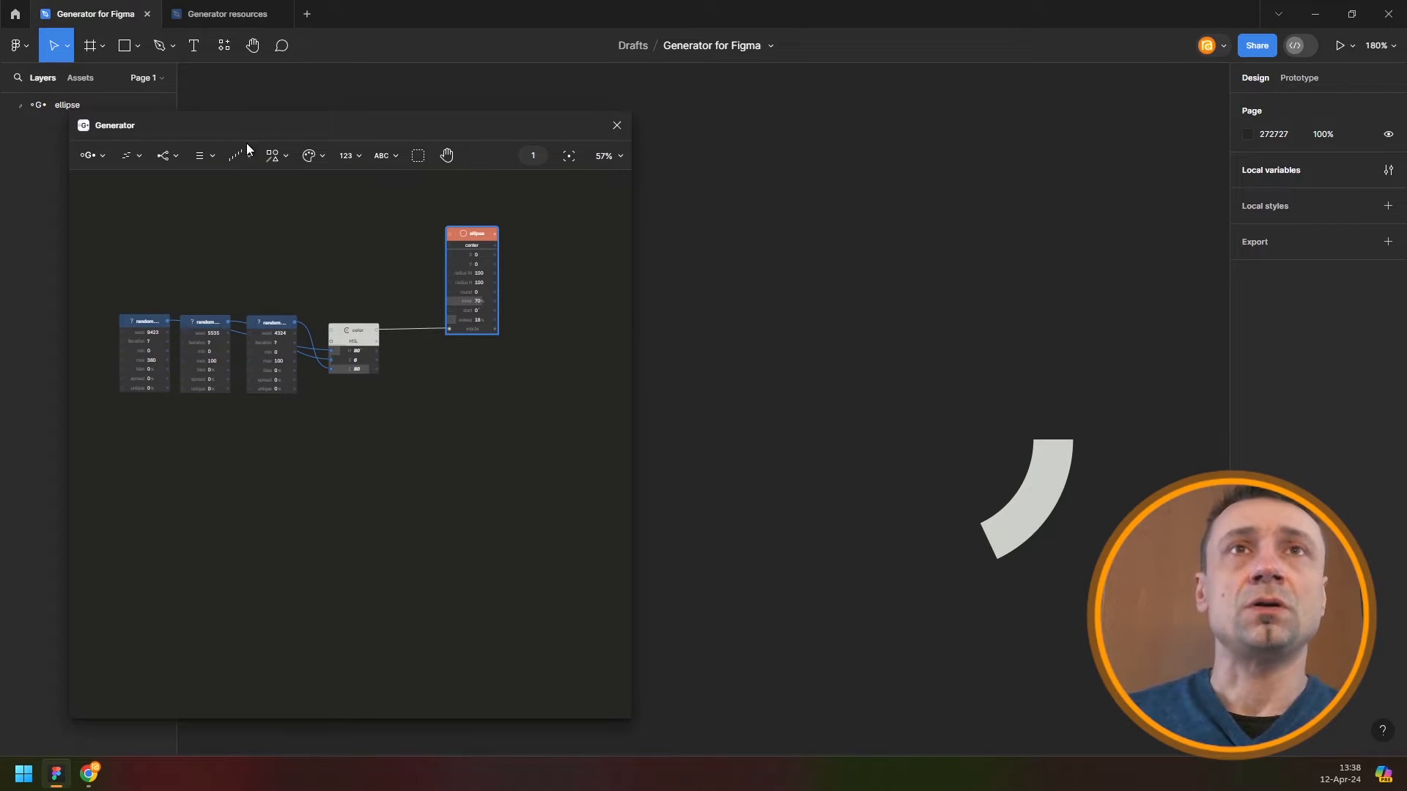
click(235, 154)
click(253, 284)
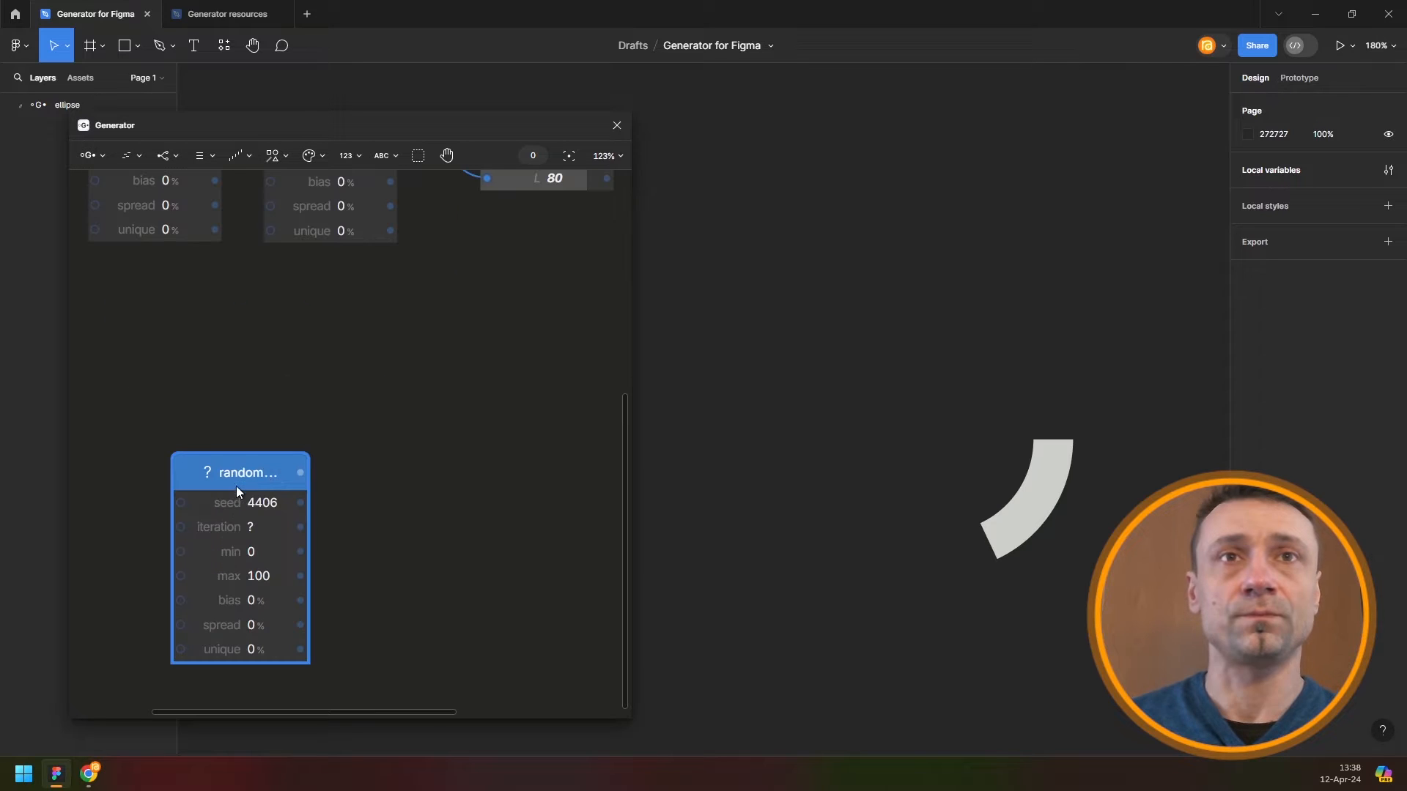
Add a repeat node fed by the new random node
key(ctrl+/)
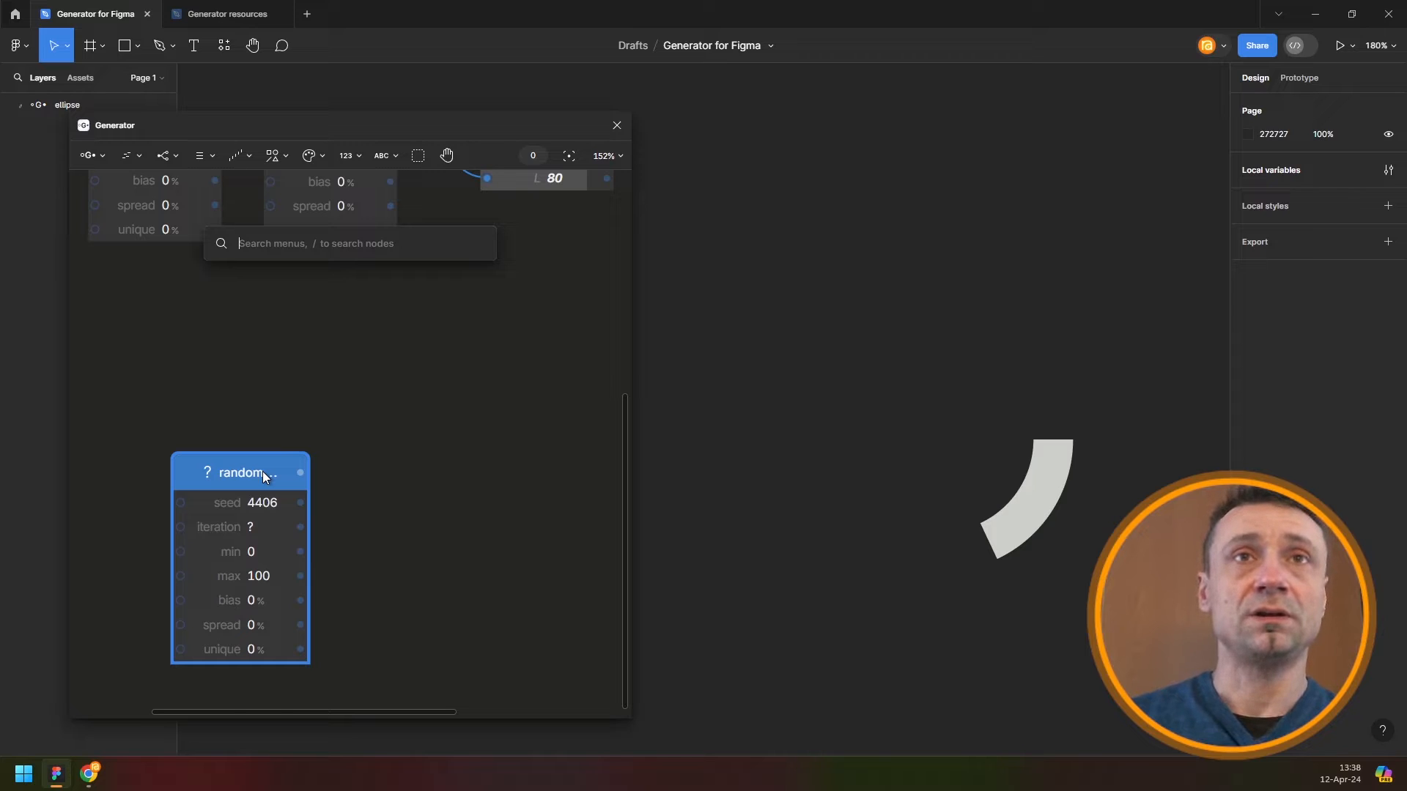
text(rep)
key(Return)
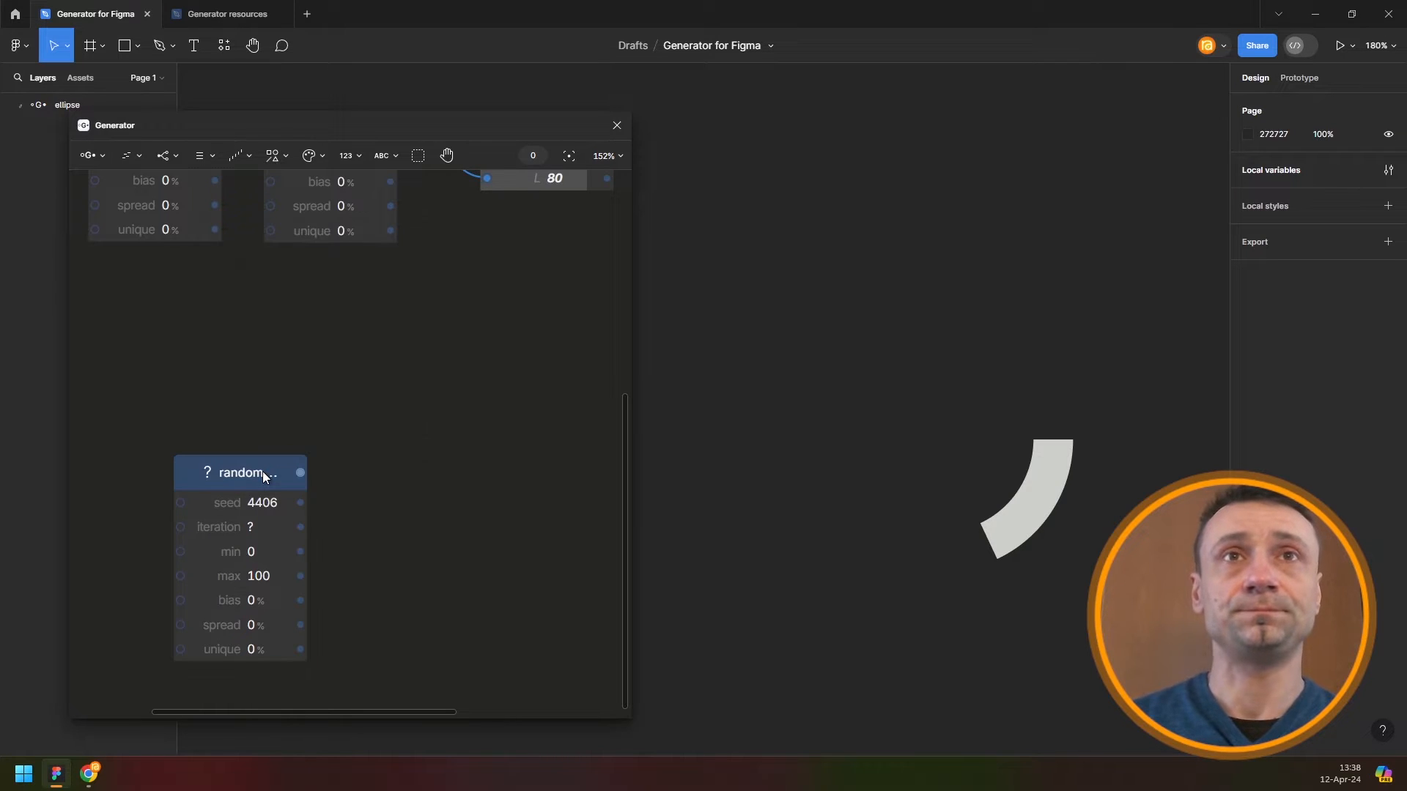
Add a cache node fed by the repeat node and place it directly beneath the repeat node
key(ctrl+/)
text(cach)
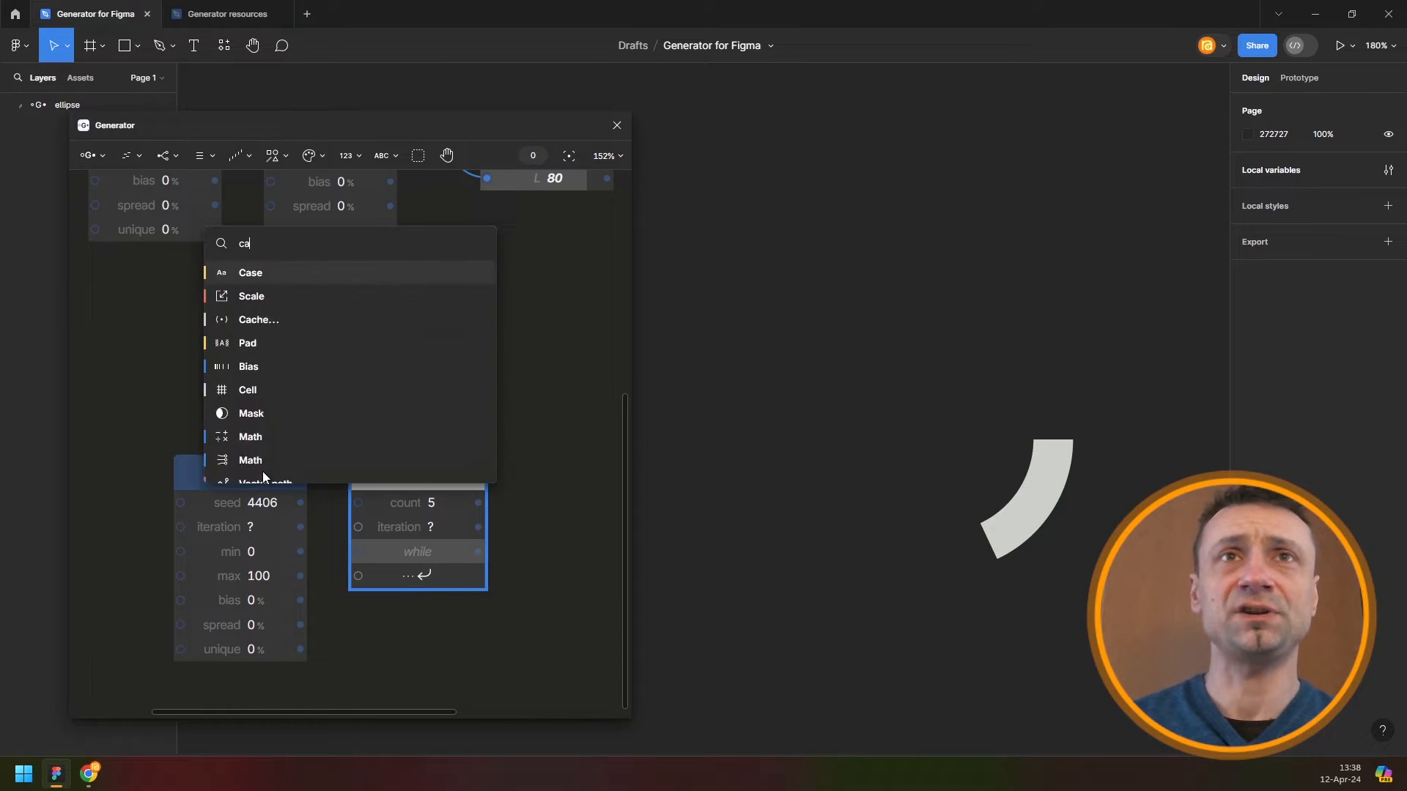
key(Return)
scroll(318, 473, down, 3)
drag(368, 385, 288, 371)
scroll(287, 371, down, 1)
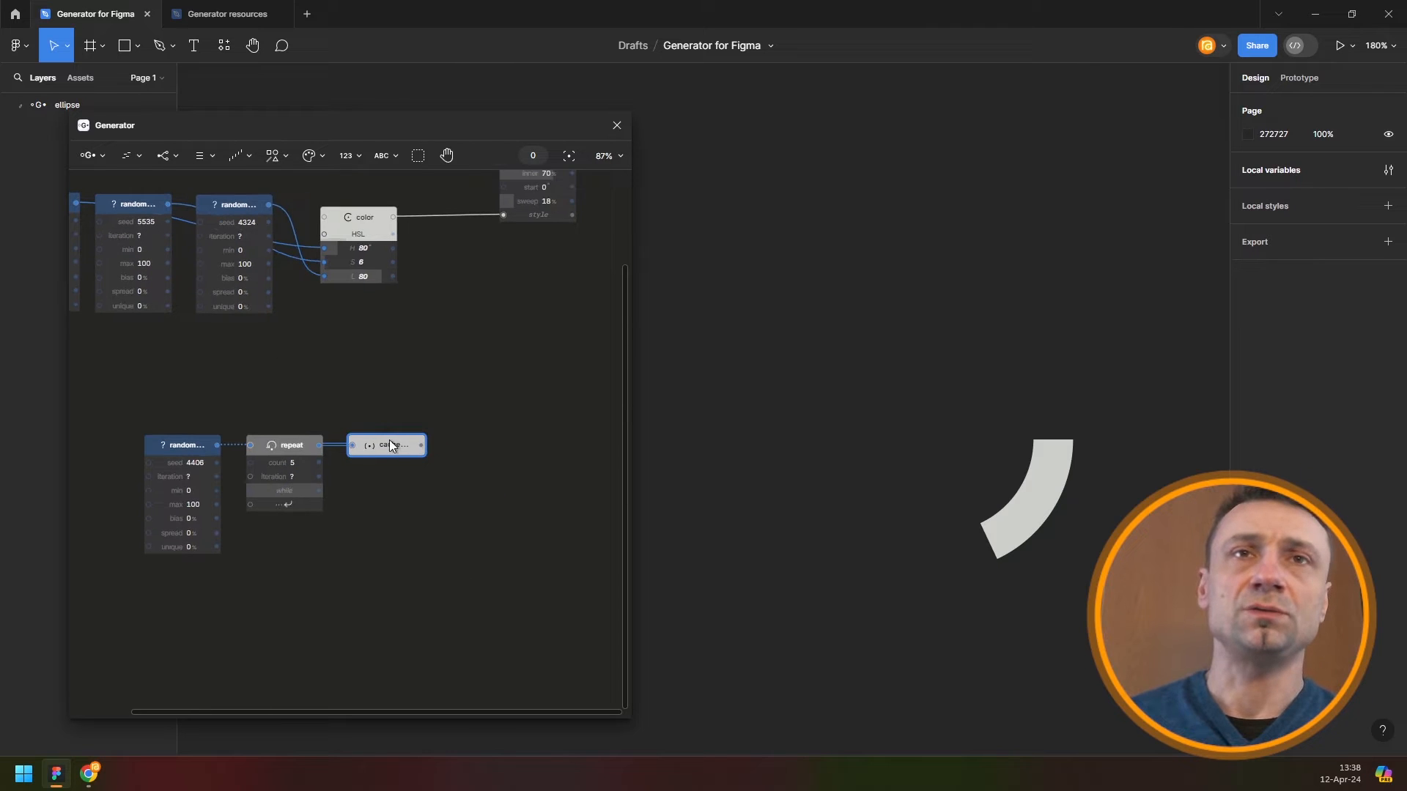
drag(392, 445, 301, 539)
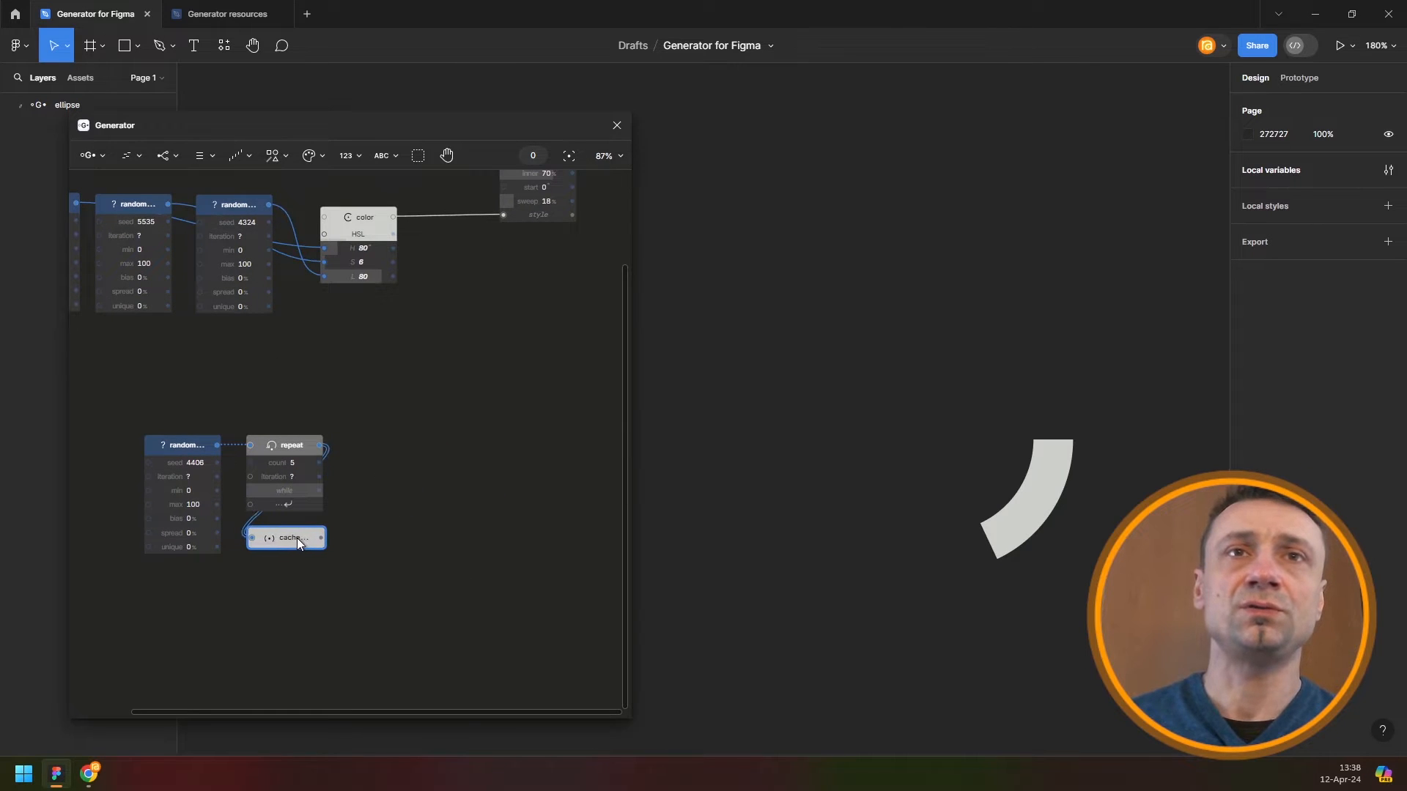
Add a Select from list node fed by the cache node and move it up beside the repeat node
key(space)
text(s)
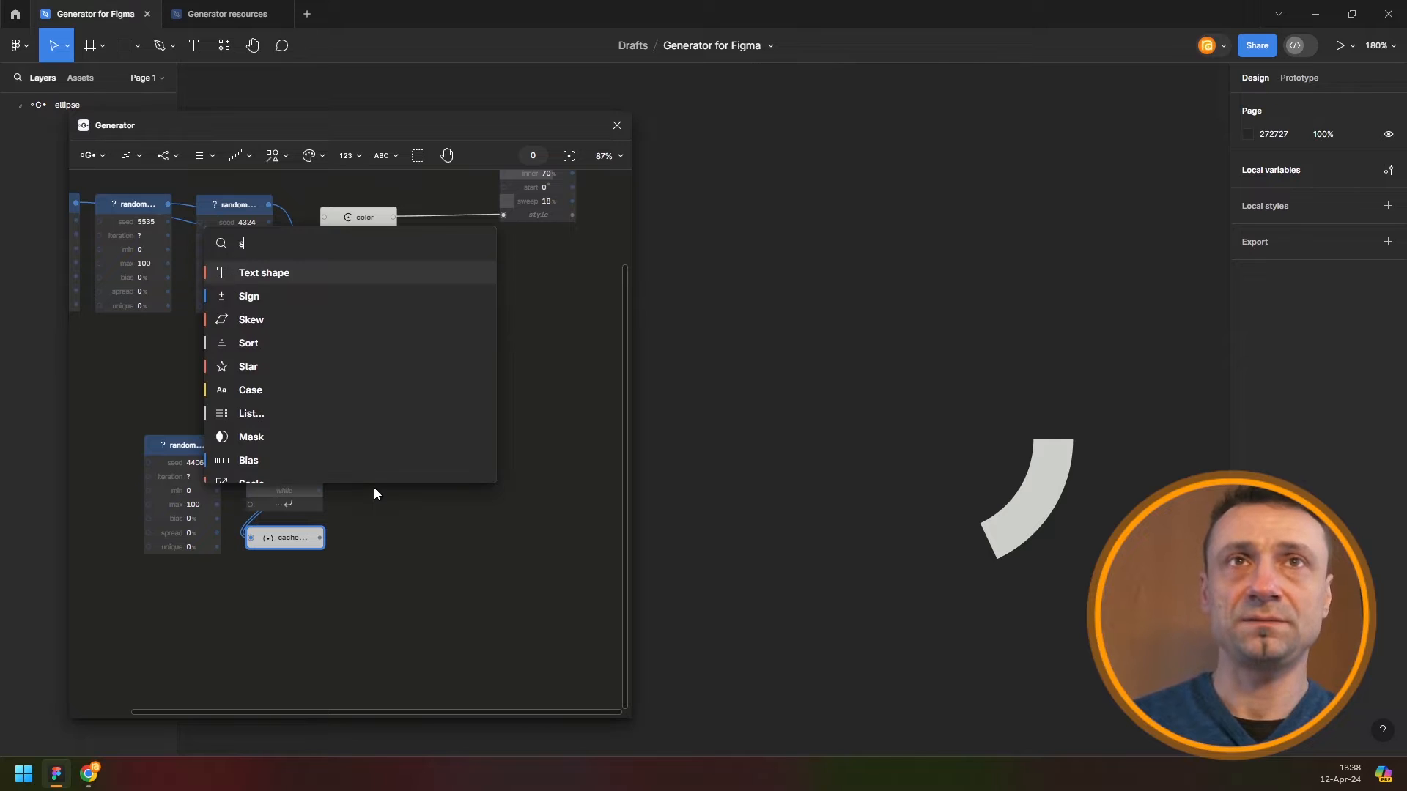
text(elect)
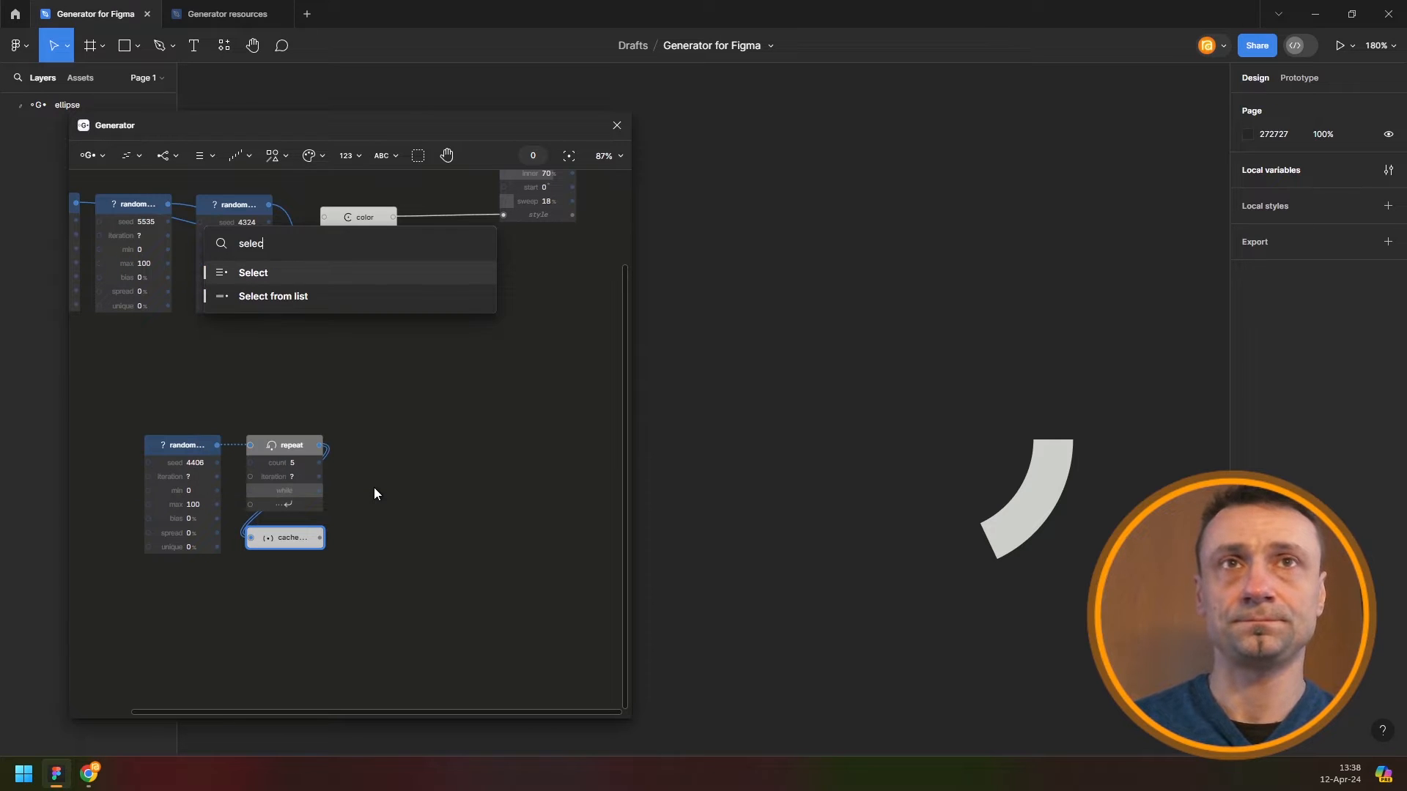
key(Return)
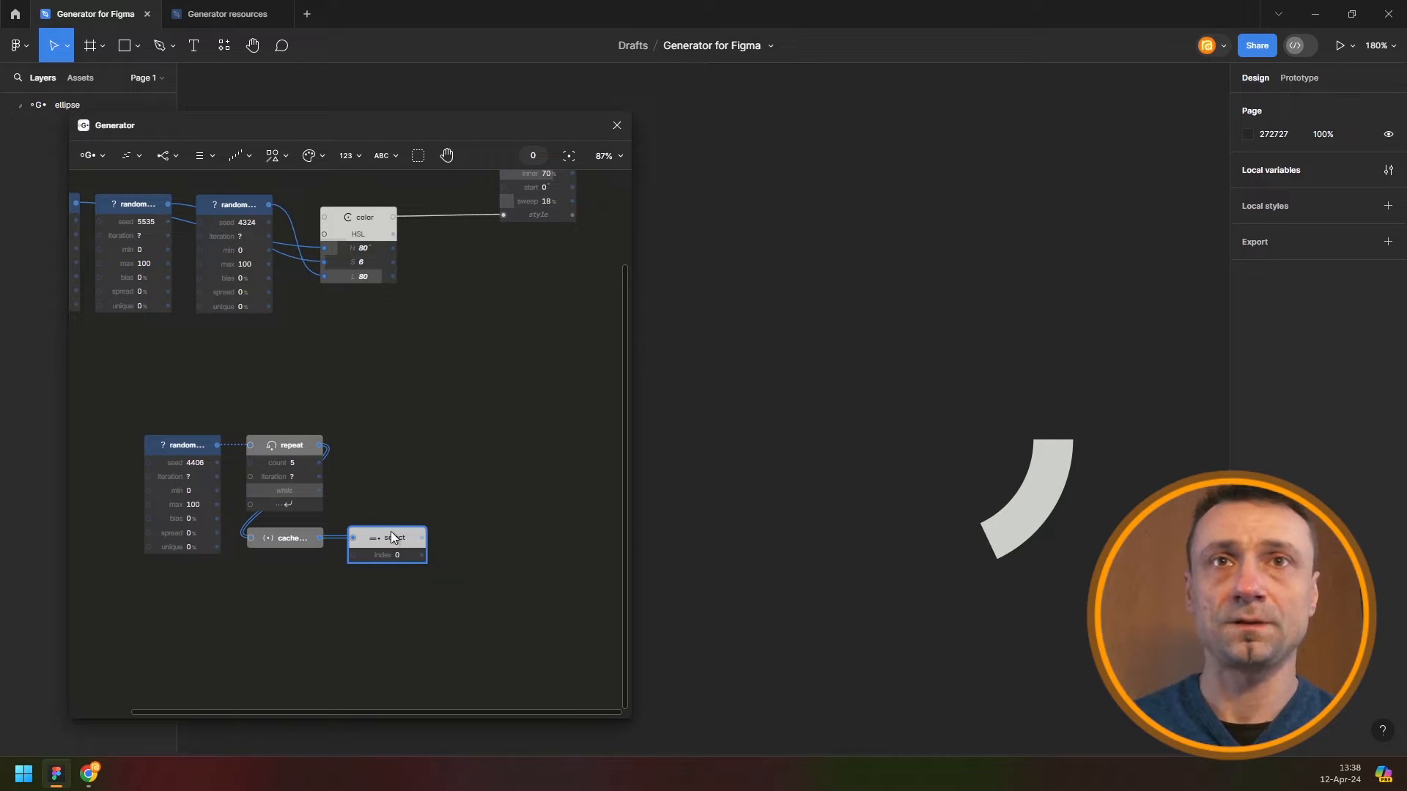
drag(391, 534, 418, 446)
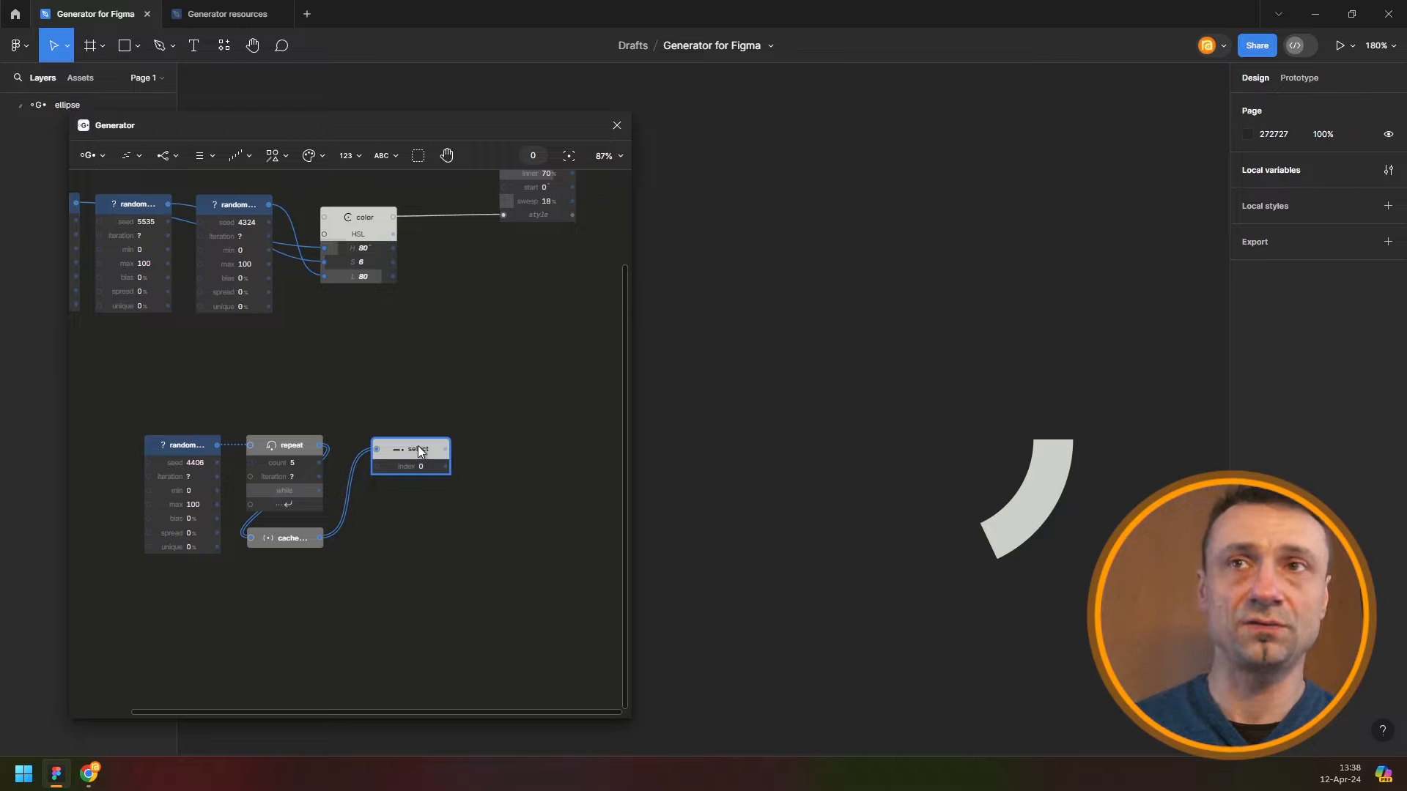
Add an addition math node fed by the cache node and place it below the select node
click(280, 546)
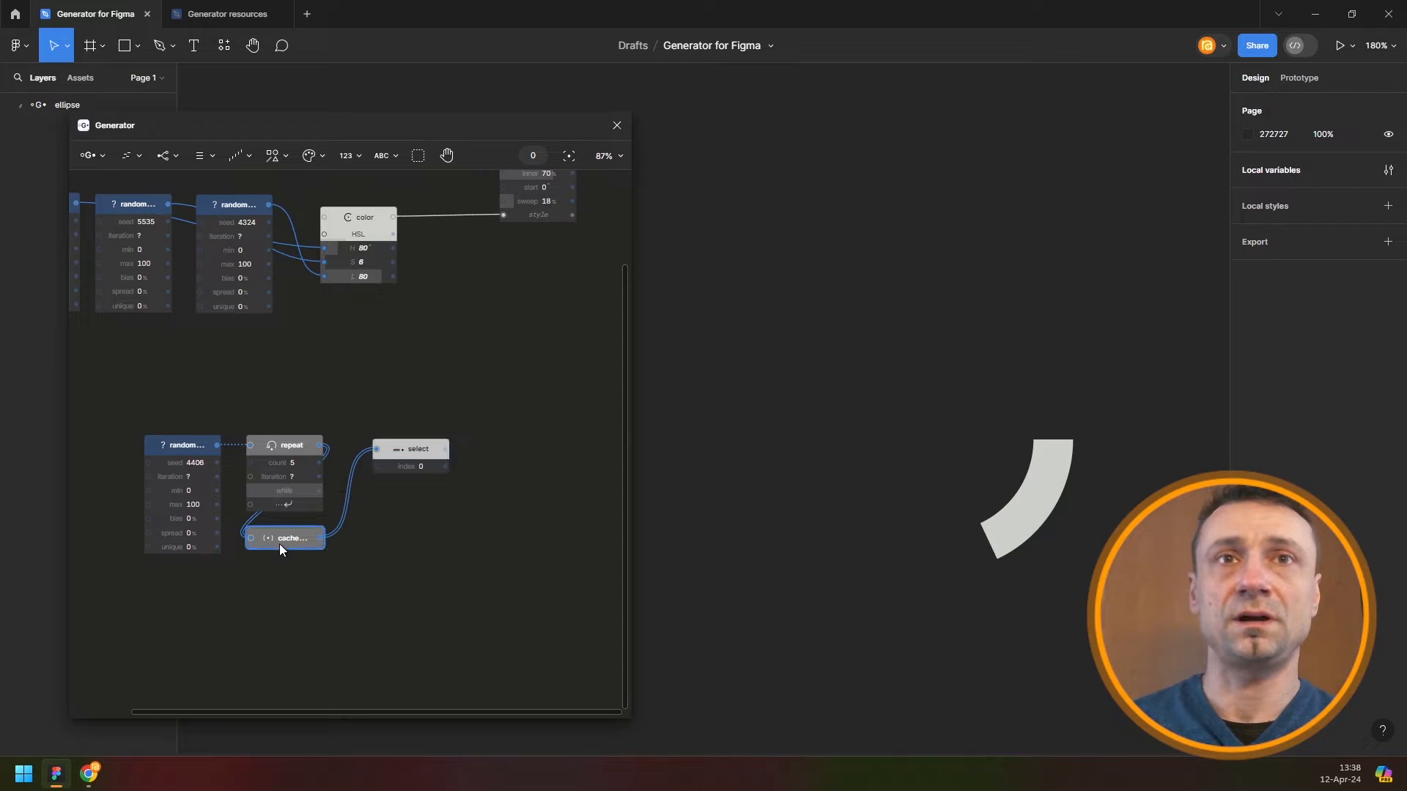
key(ctrl+slash)
text(ma)
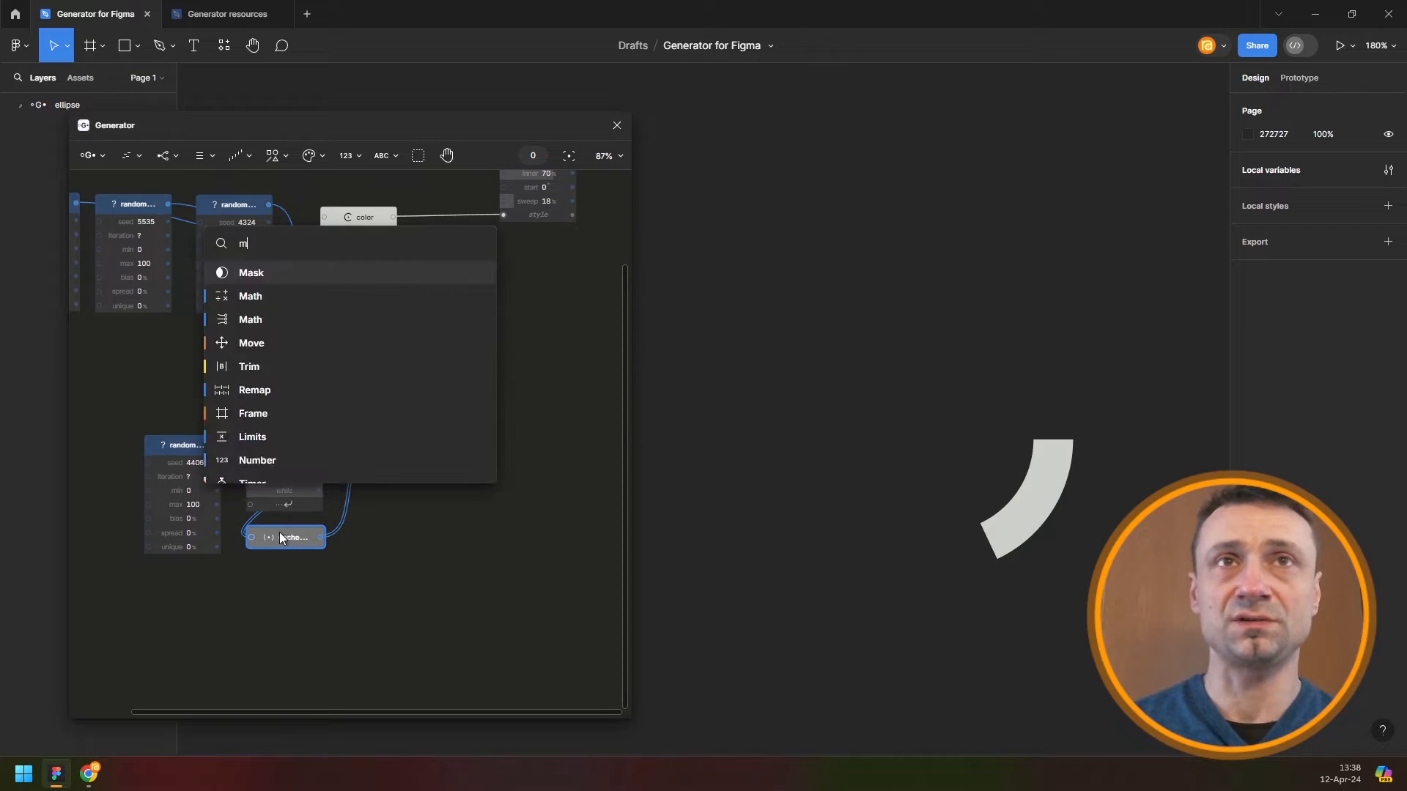
key(Down)
key(Down)
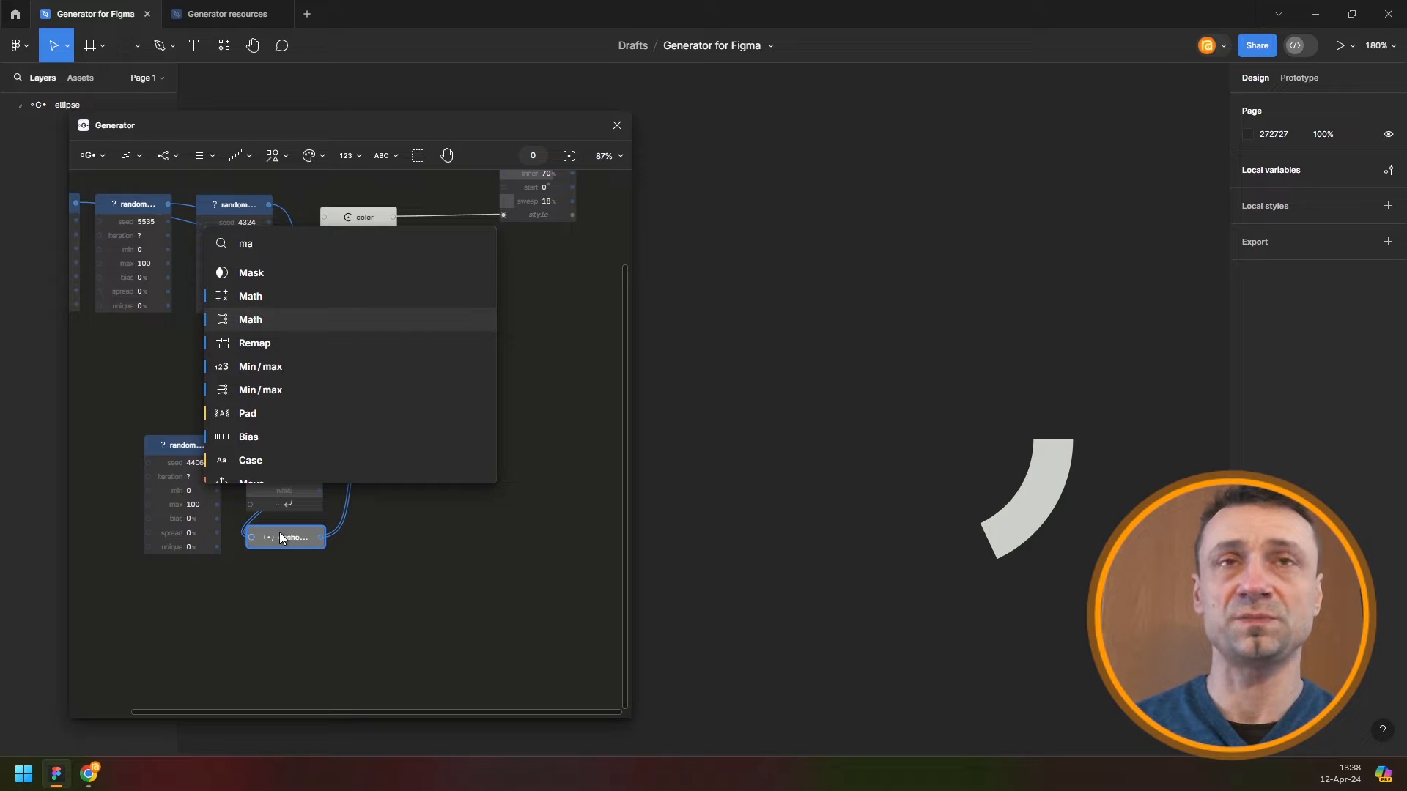
key(Return)
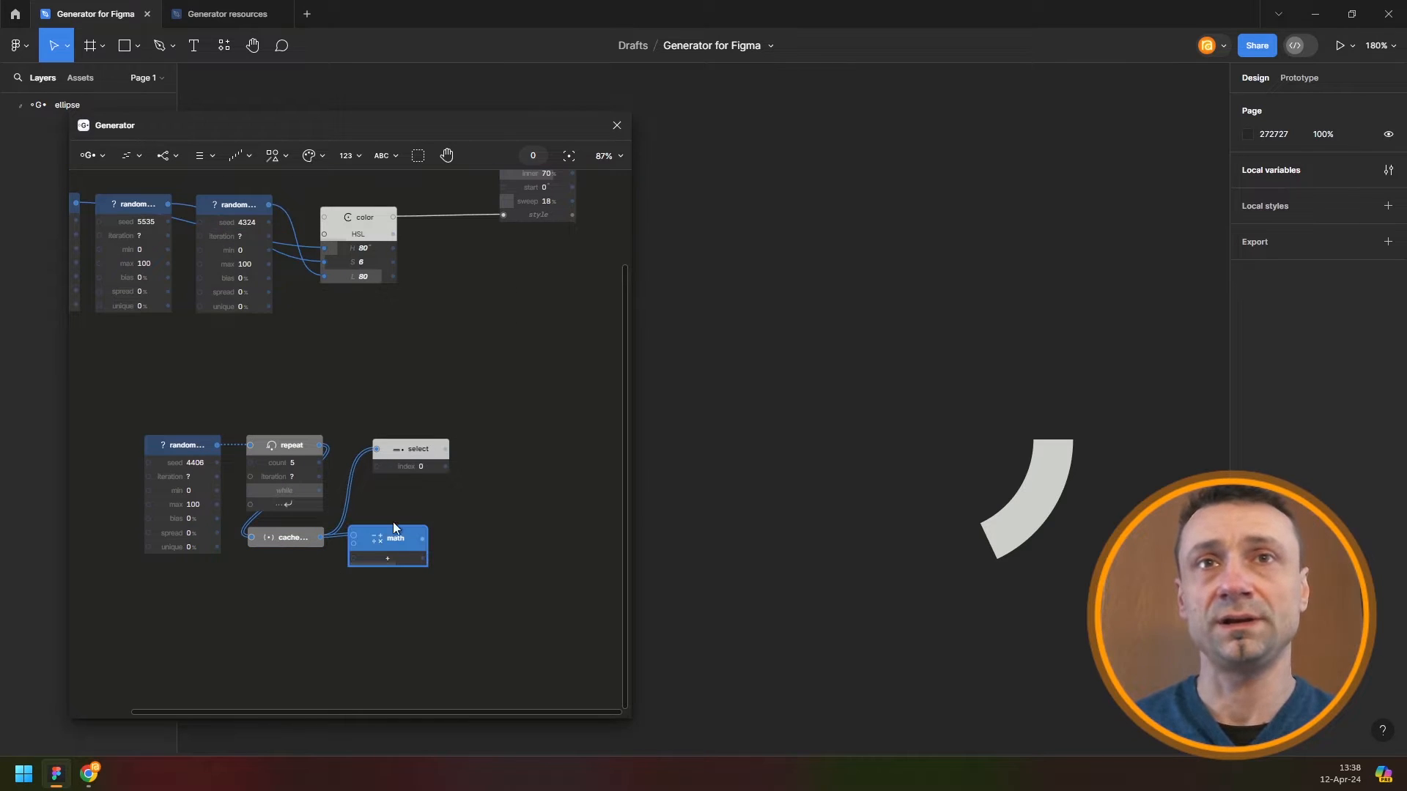
drag(410, 535, 435, 538)
click(430, 453)
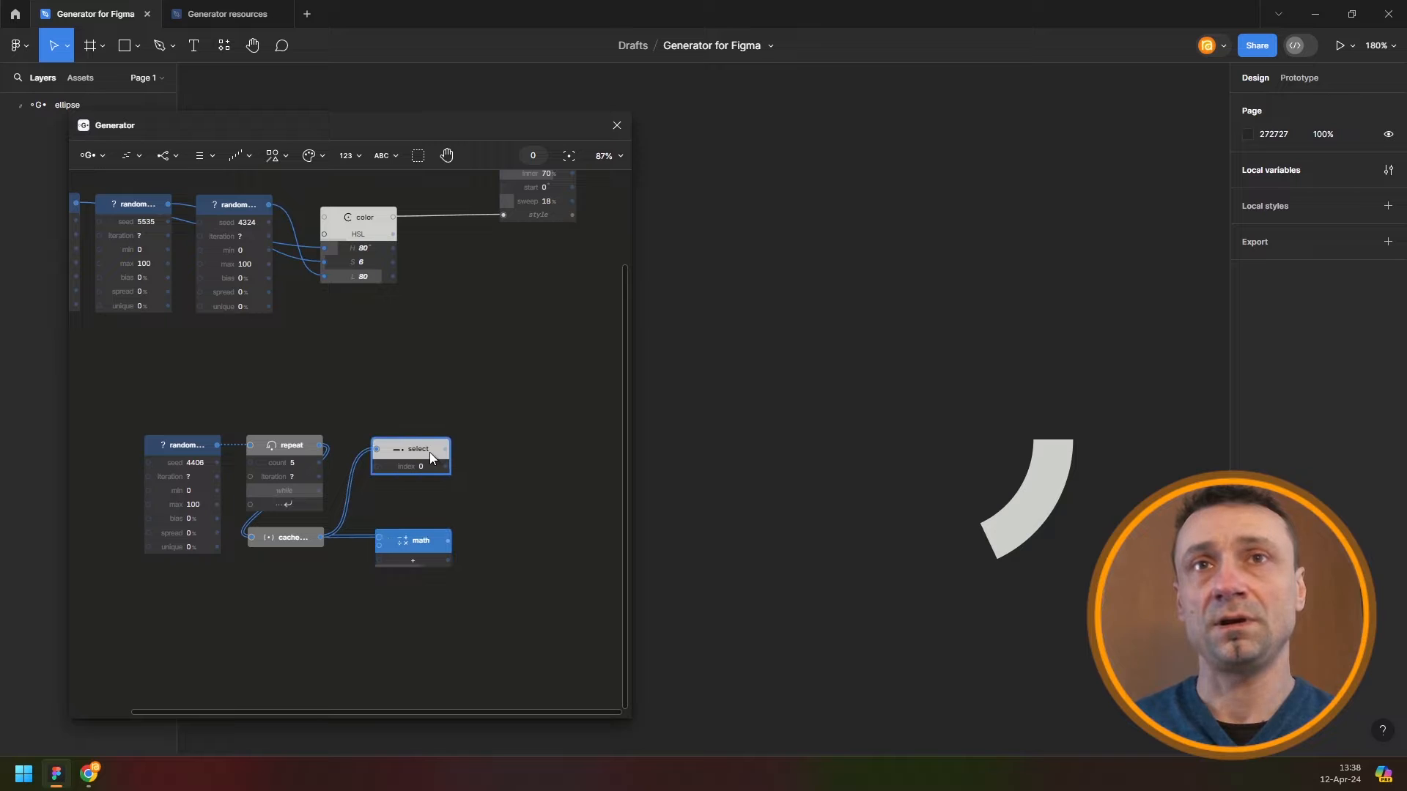
key(space)
text(ma)
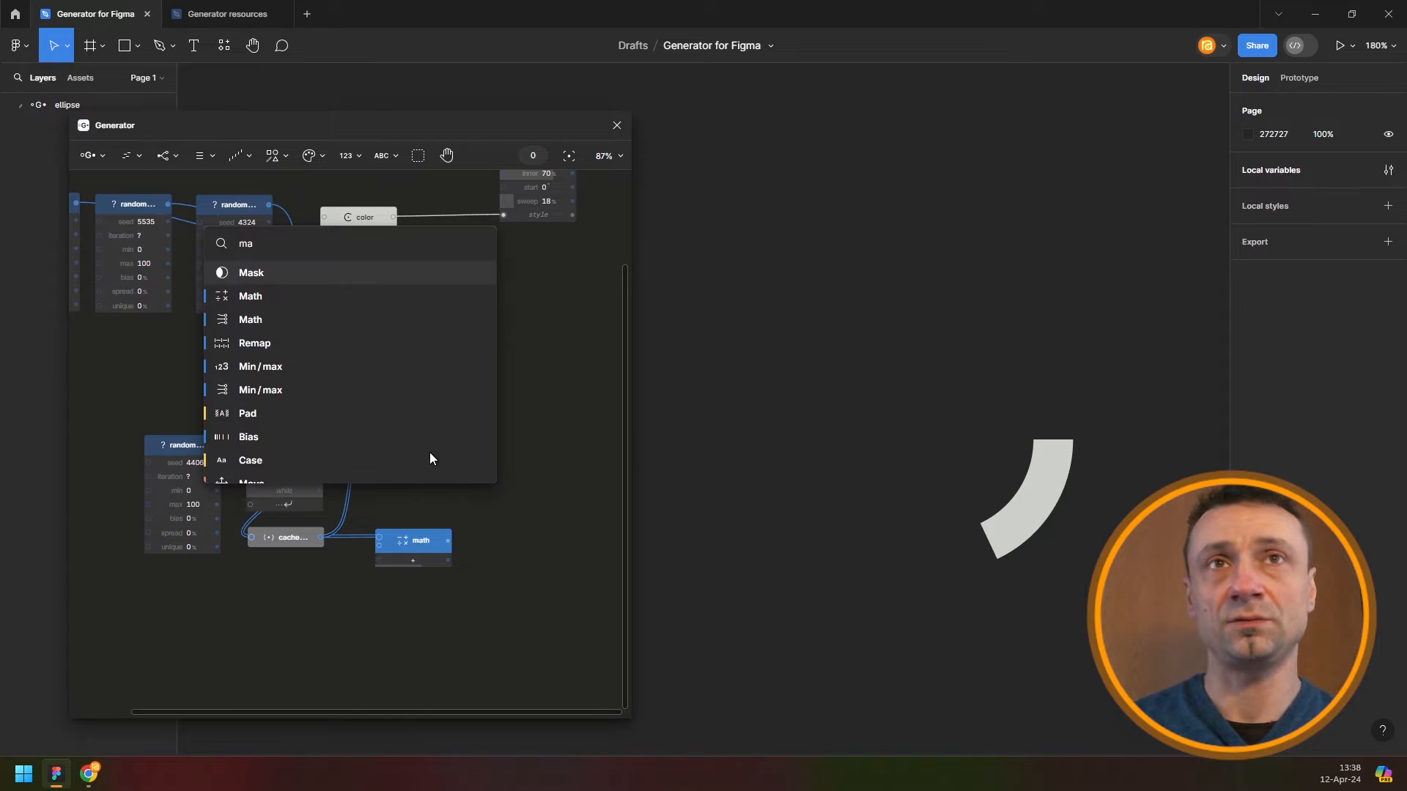
Add a math node taking both the select node and the addition node as inputs, and set its operation to division
drag(559, 389, 414, 592)
key(space)
text(math)
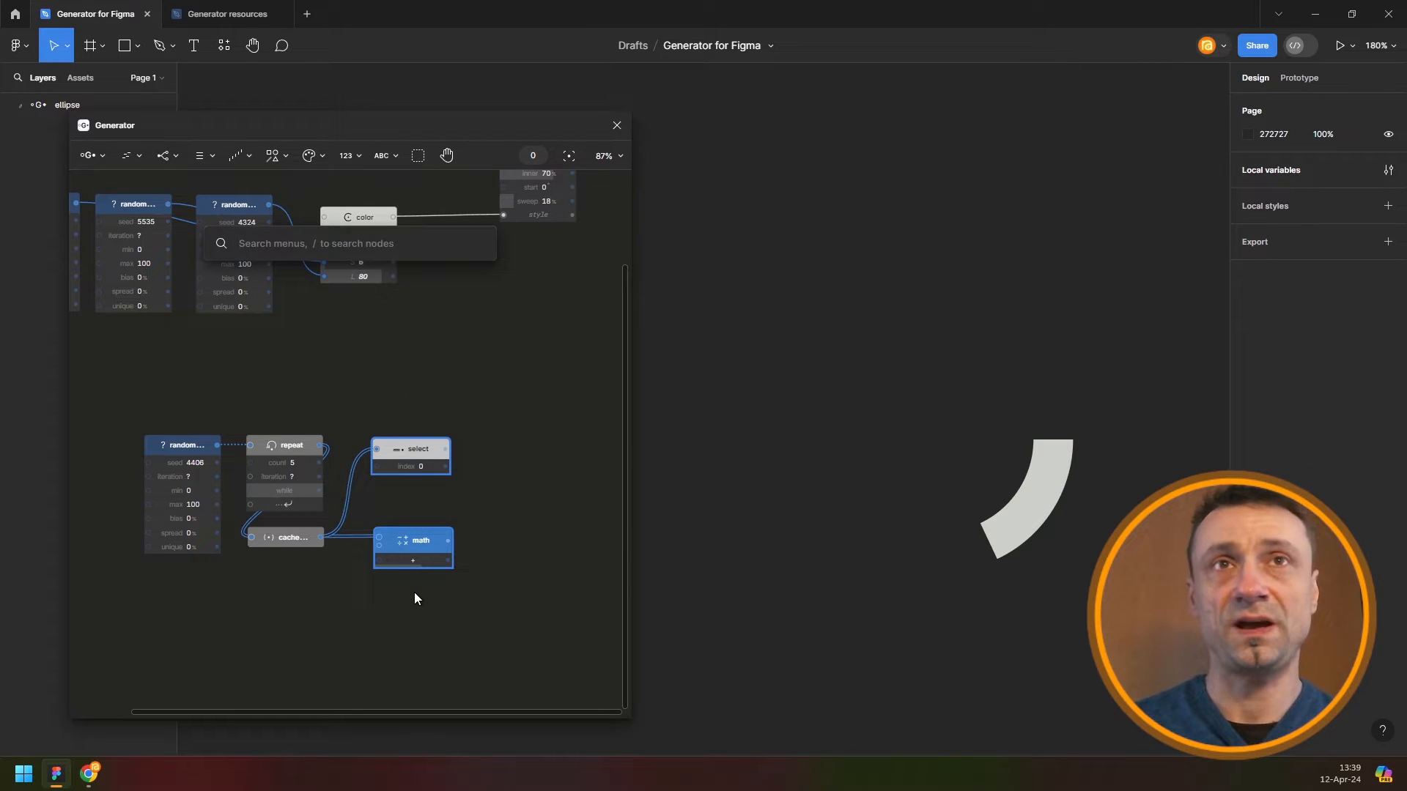
key(Return)
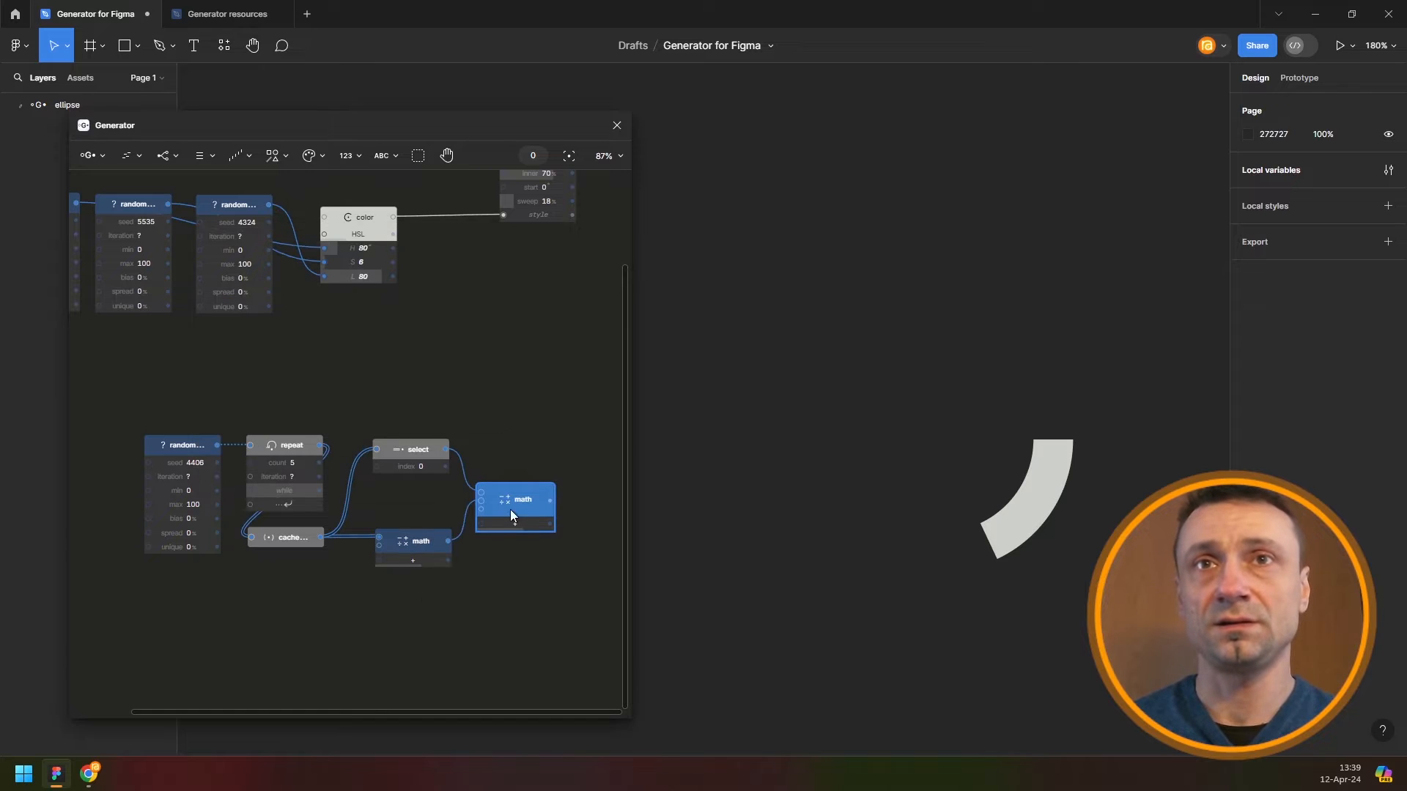
scroll(522, 516, down, 1)
drag(520, 514, 528, 513)
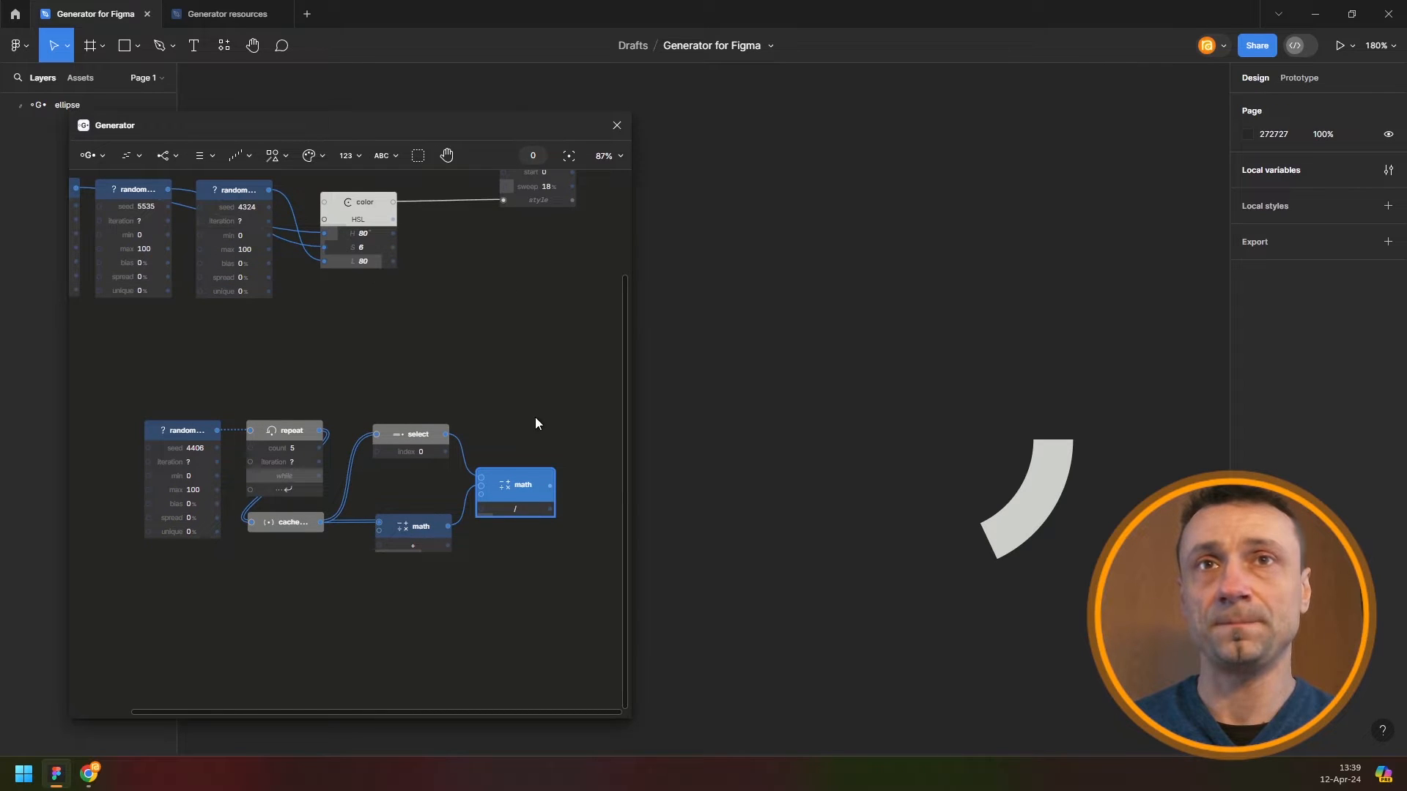
Add another math node fed by the output of the division node
drag(533, 464, 407, 476)
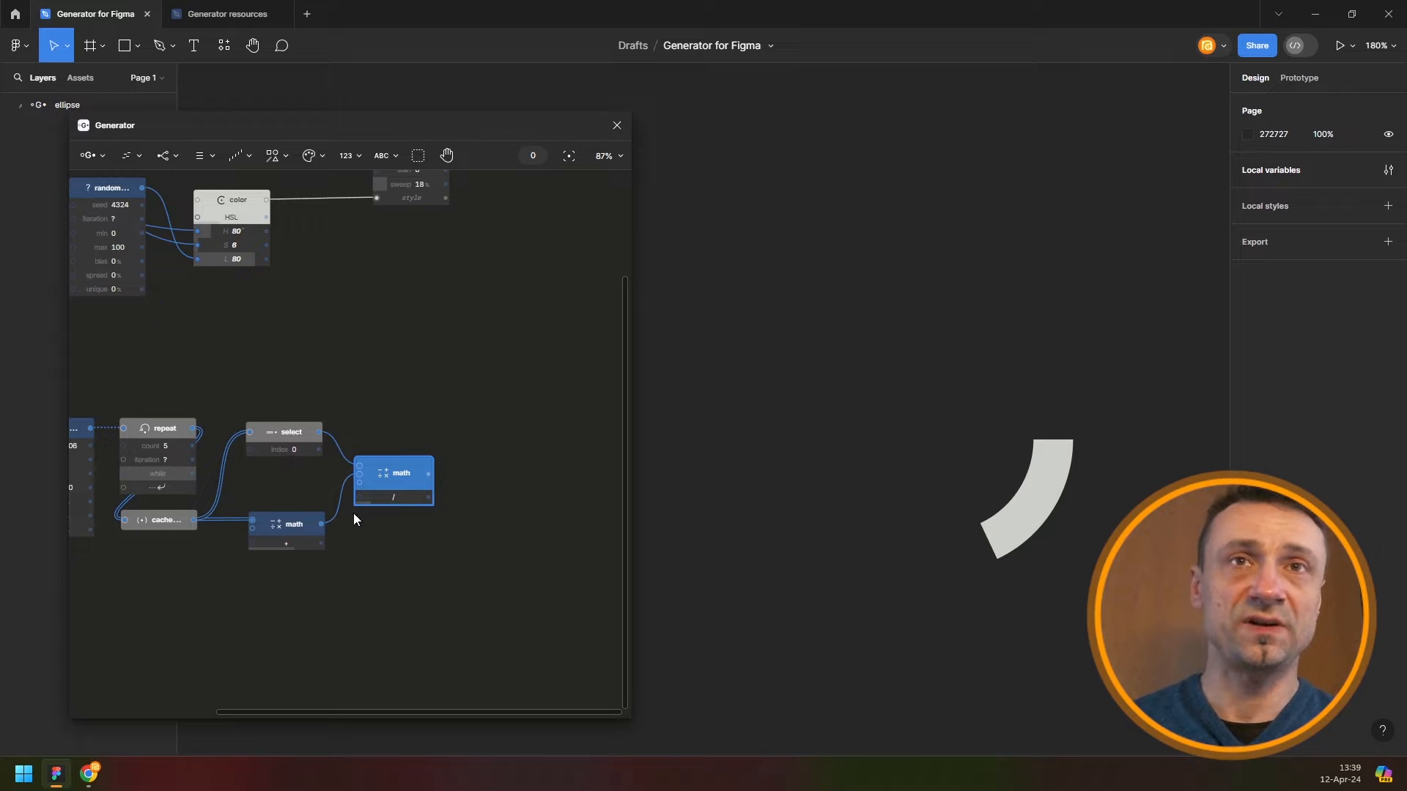
drag(406, 471, 402, 473)
key(ctrl+/)
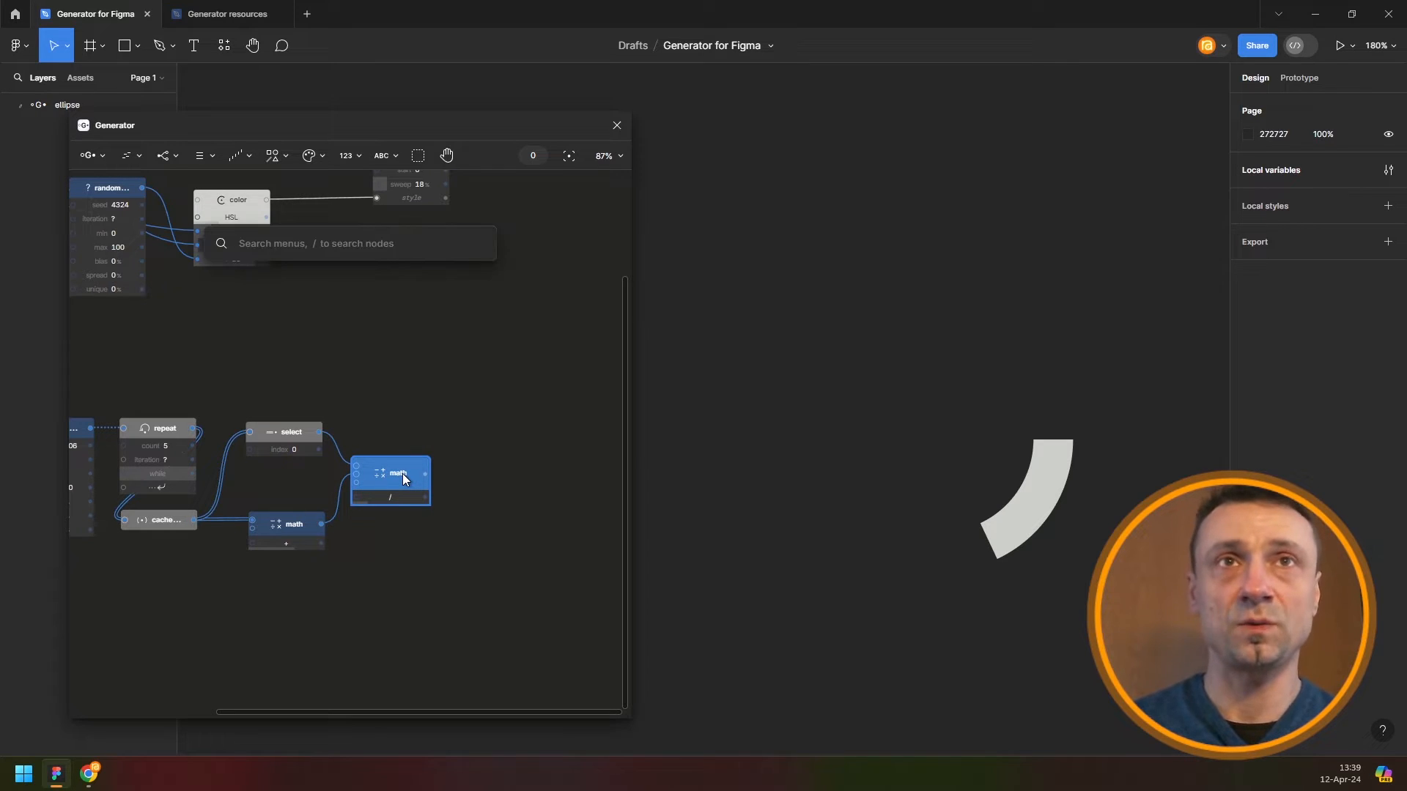
text(math)
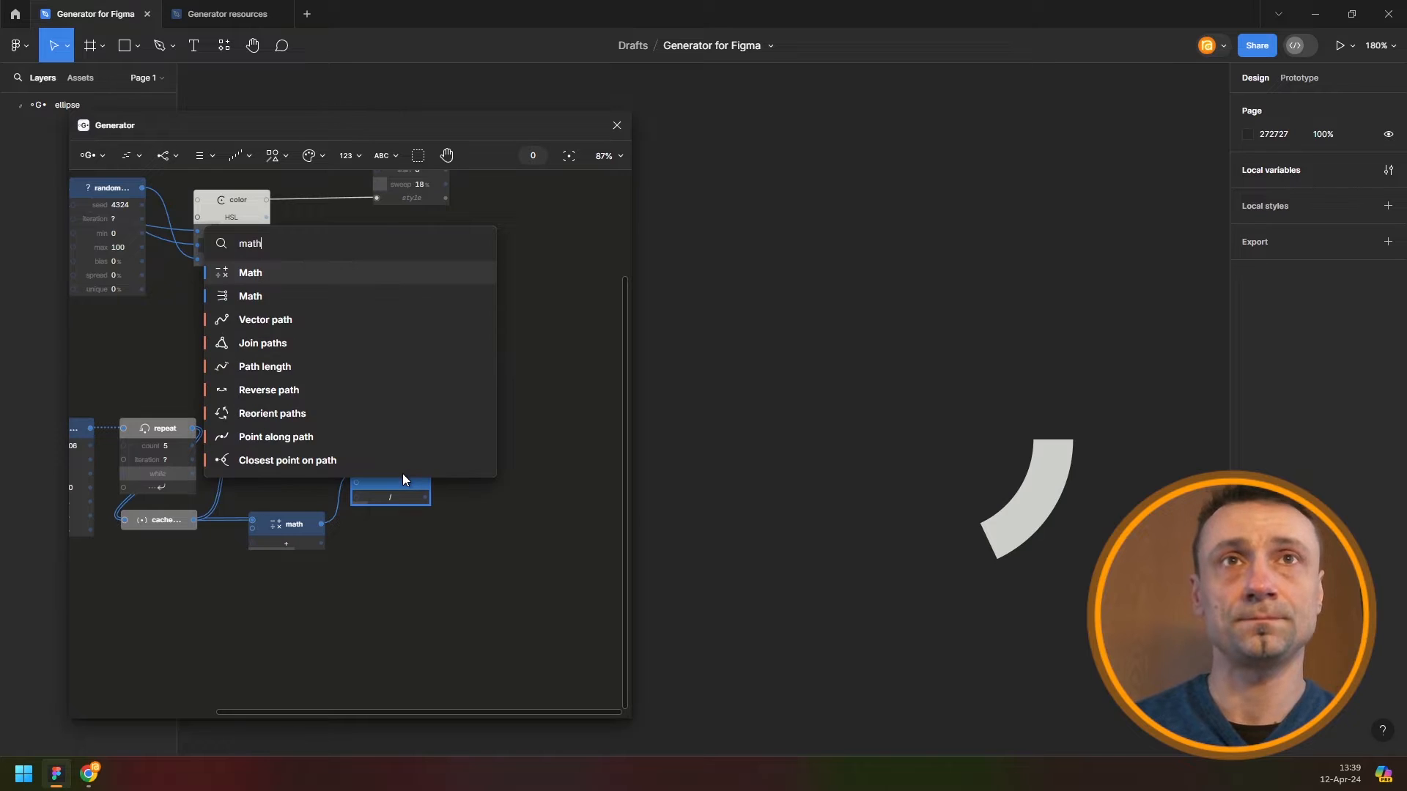
key(Return)
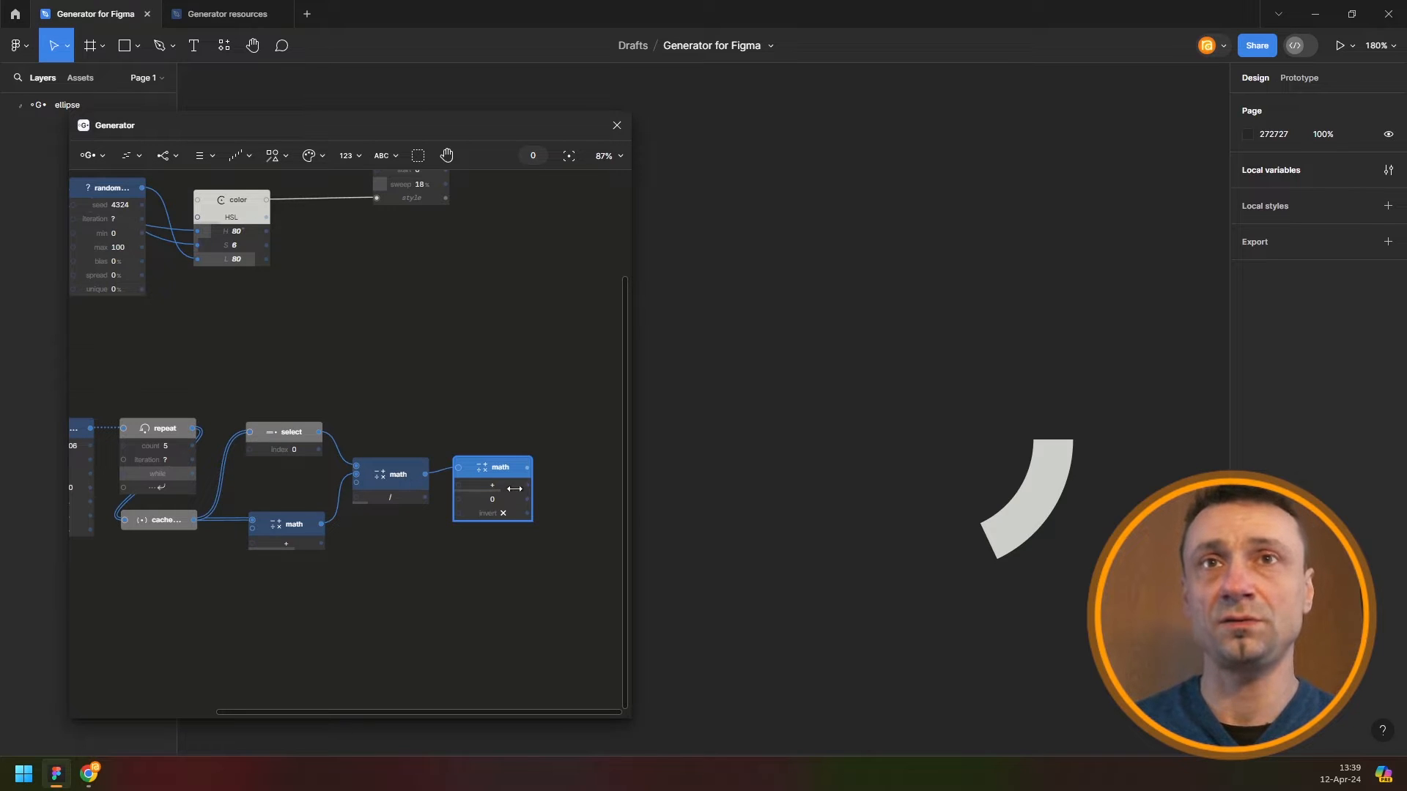
Set the last math node to multiply by 100 and connect its output to the ellipse's sweep input
click(514, 488)
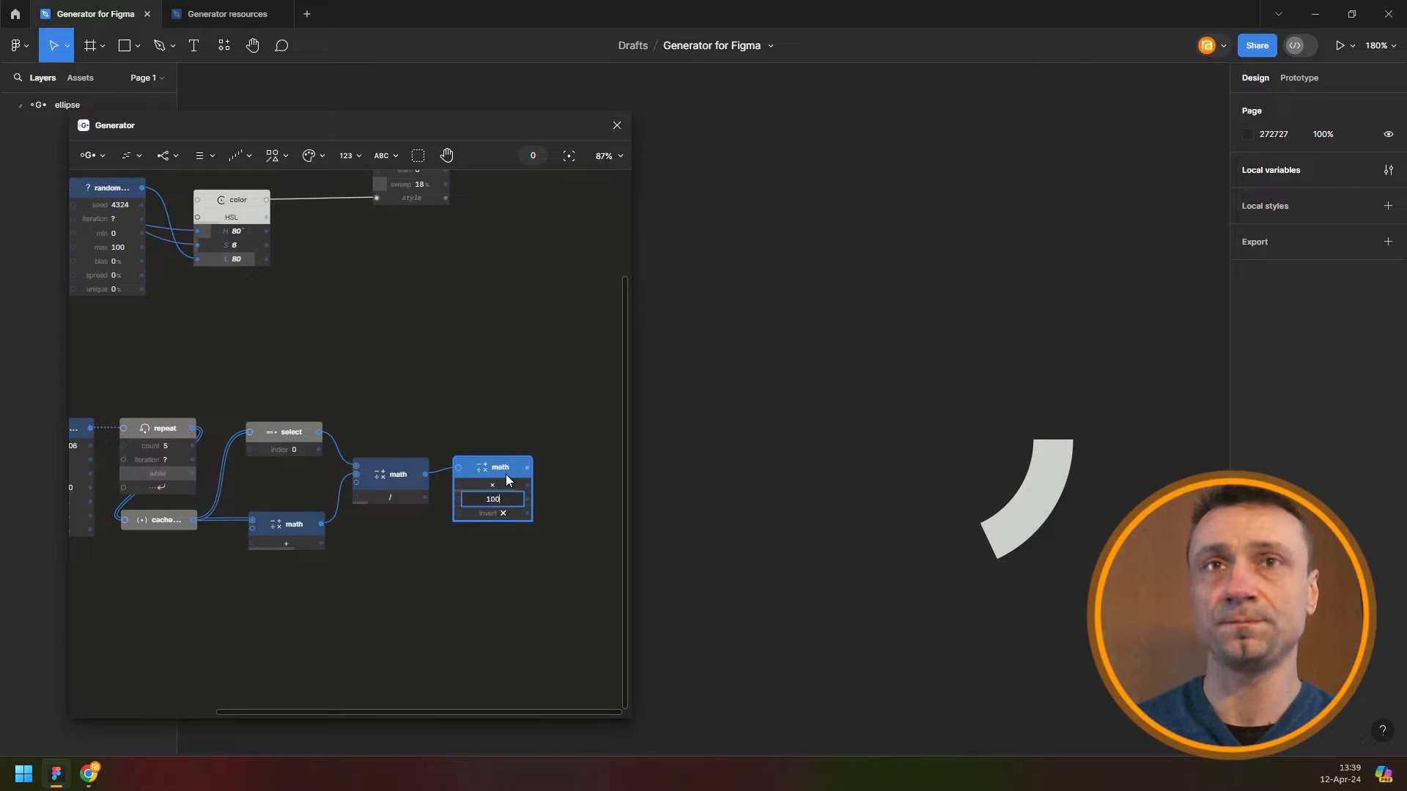
key(Return)
drag(376, 445, 361, 566)
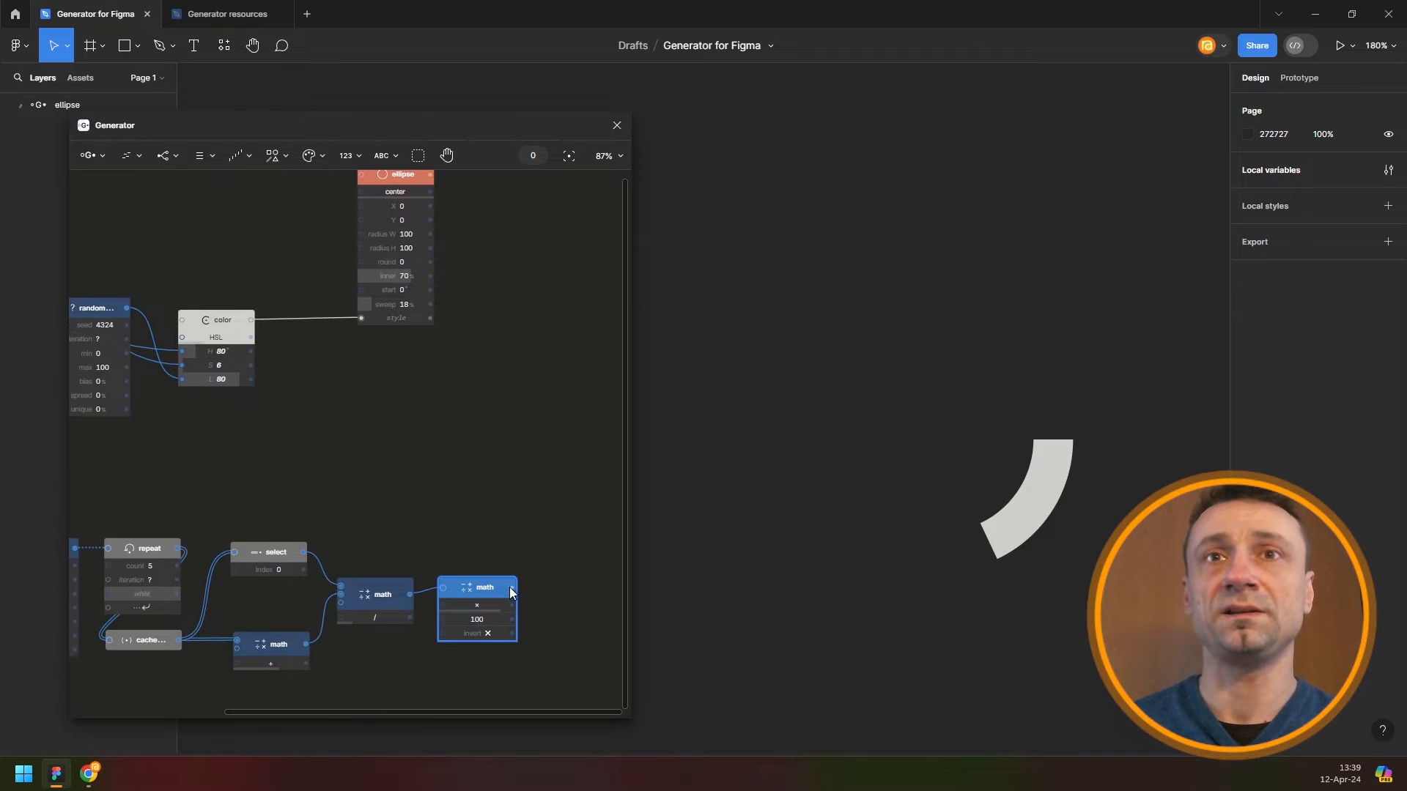
drag(511, 588, 386, 306)
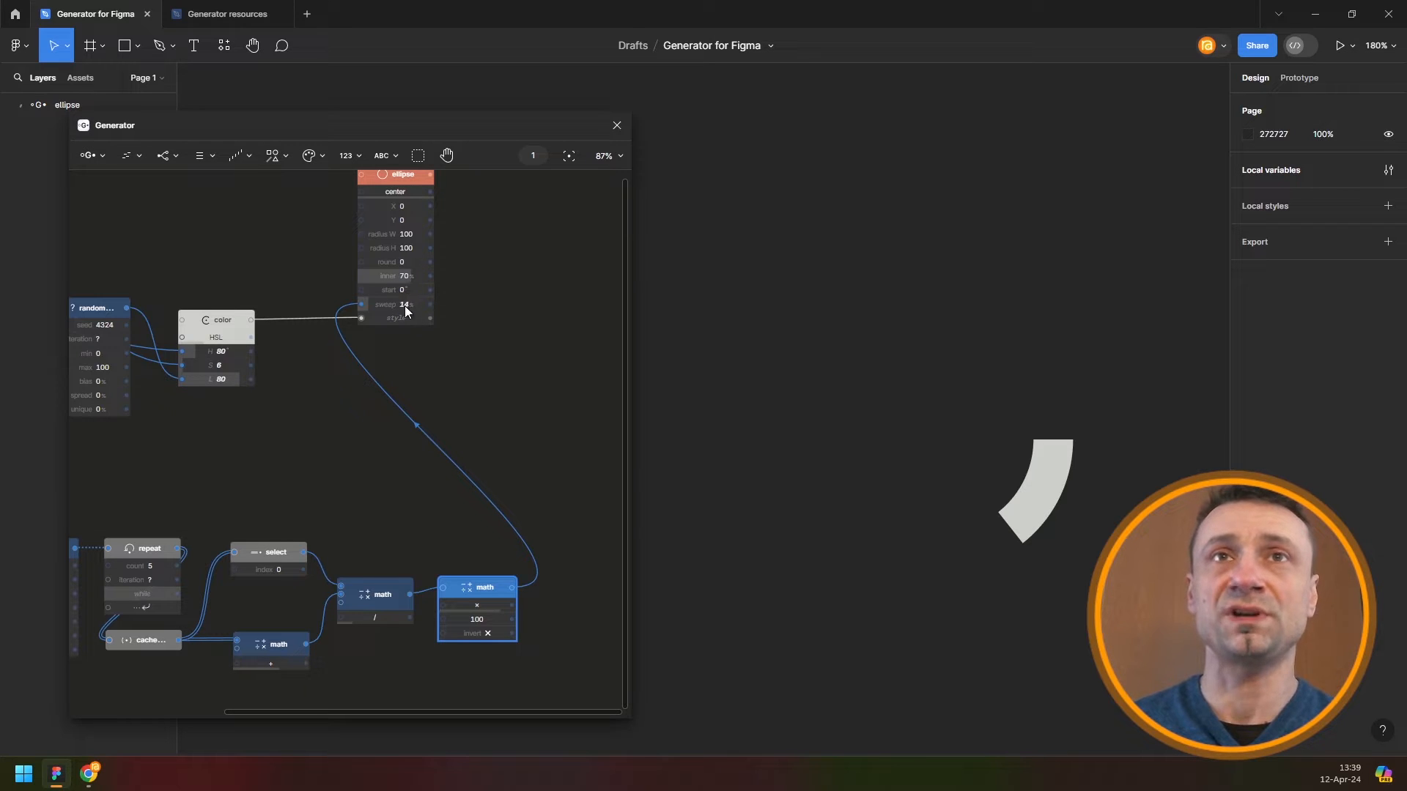
Switch the unit of the ellipse's sweep parameter to degrees
scroll(404, 305, up, 10)
scroll(423, 450, up, 3)
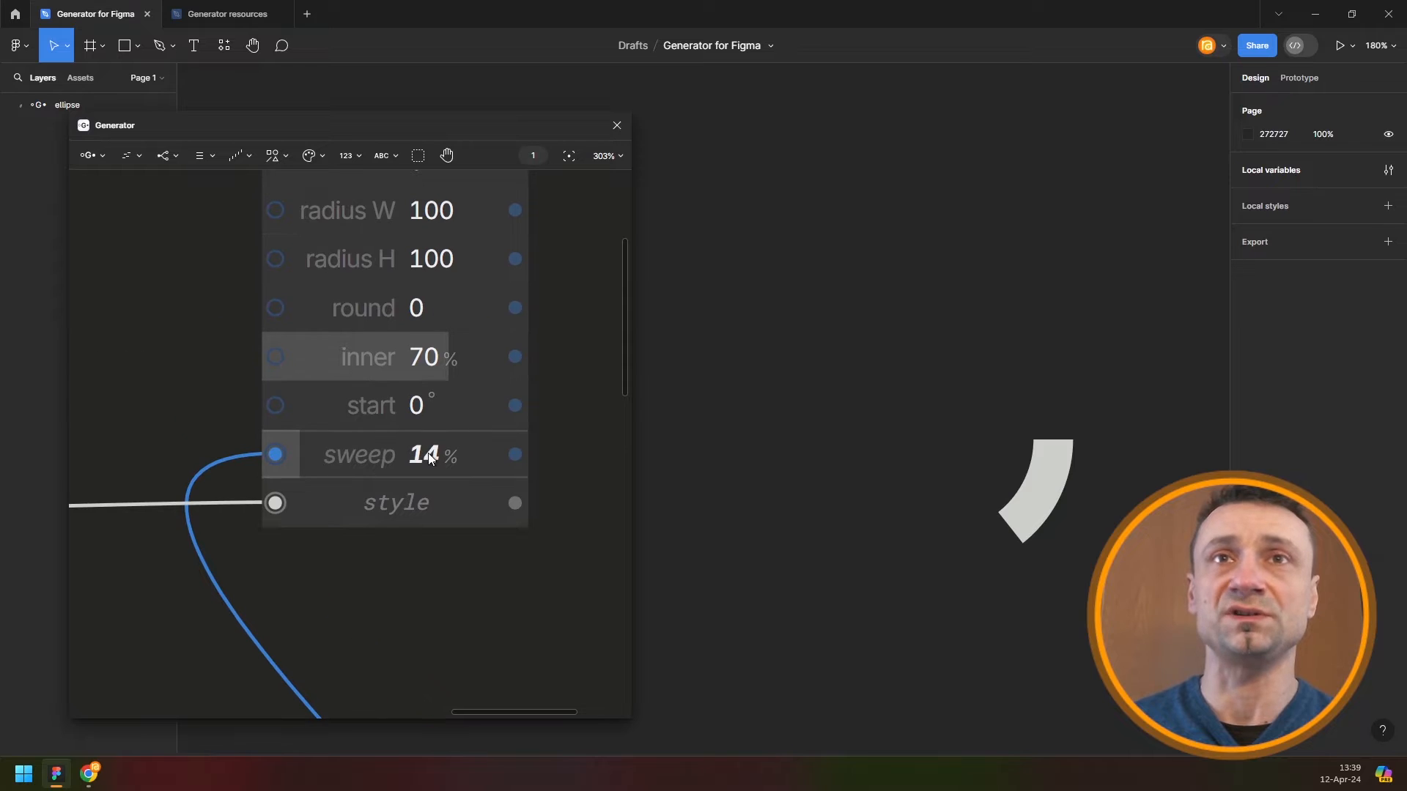
click(434, 453)
click(478, 477)
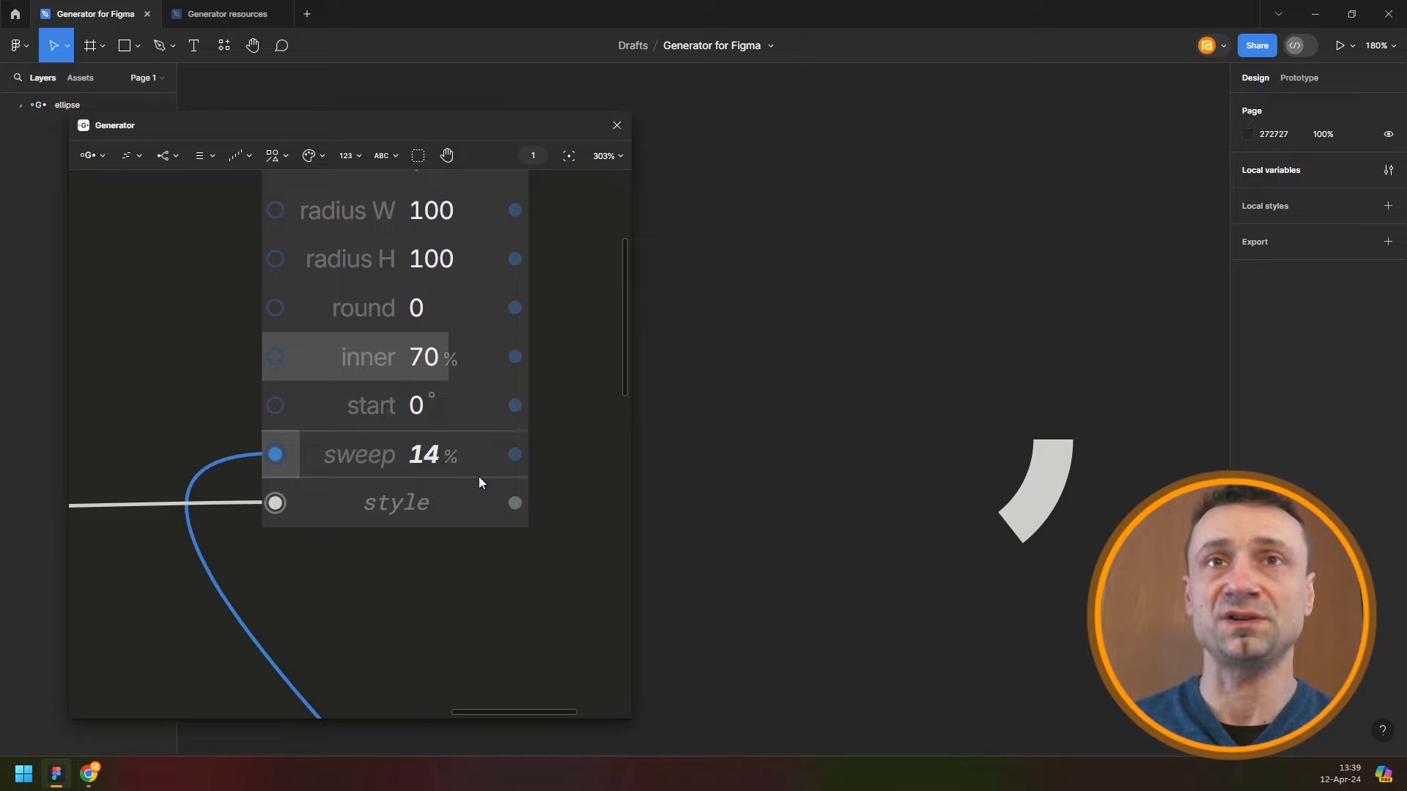
scroll(403, 450, down, 7)
scroll(481, 487, down, 4)
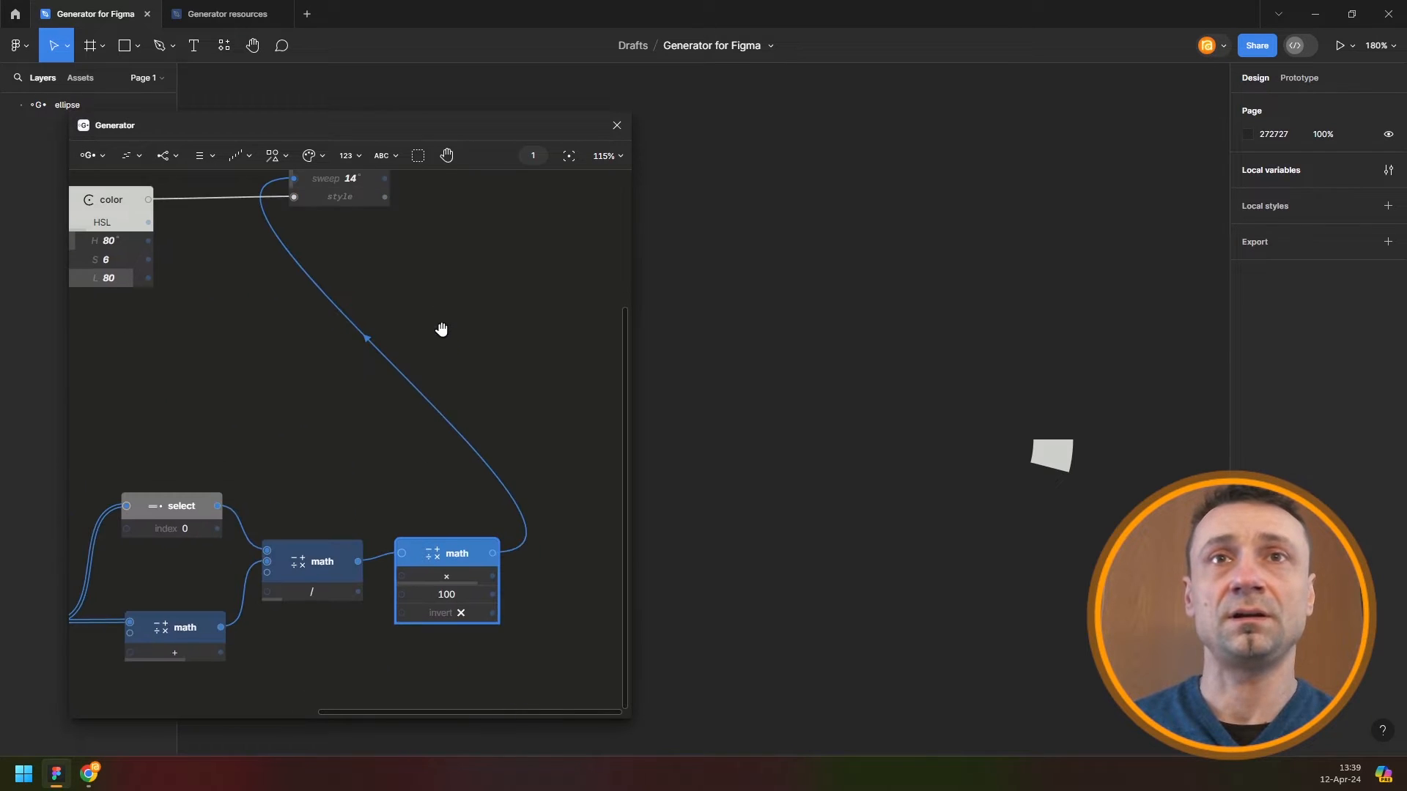
Set the multiplication node's value to 360
click(453, 595)
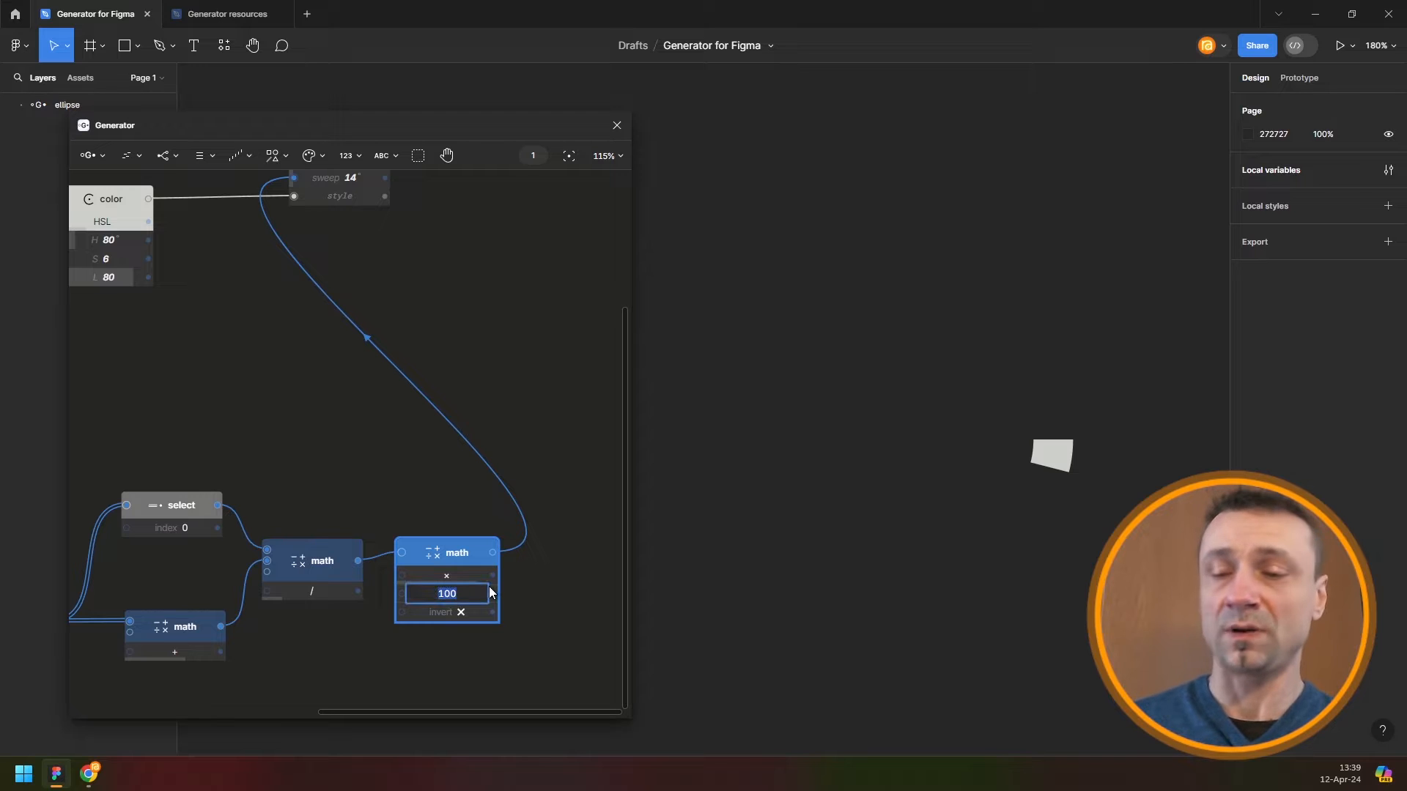
text(360)
key(Return)
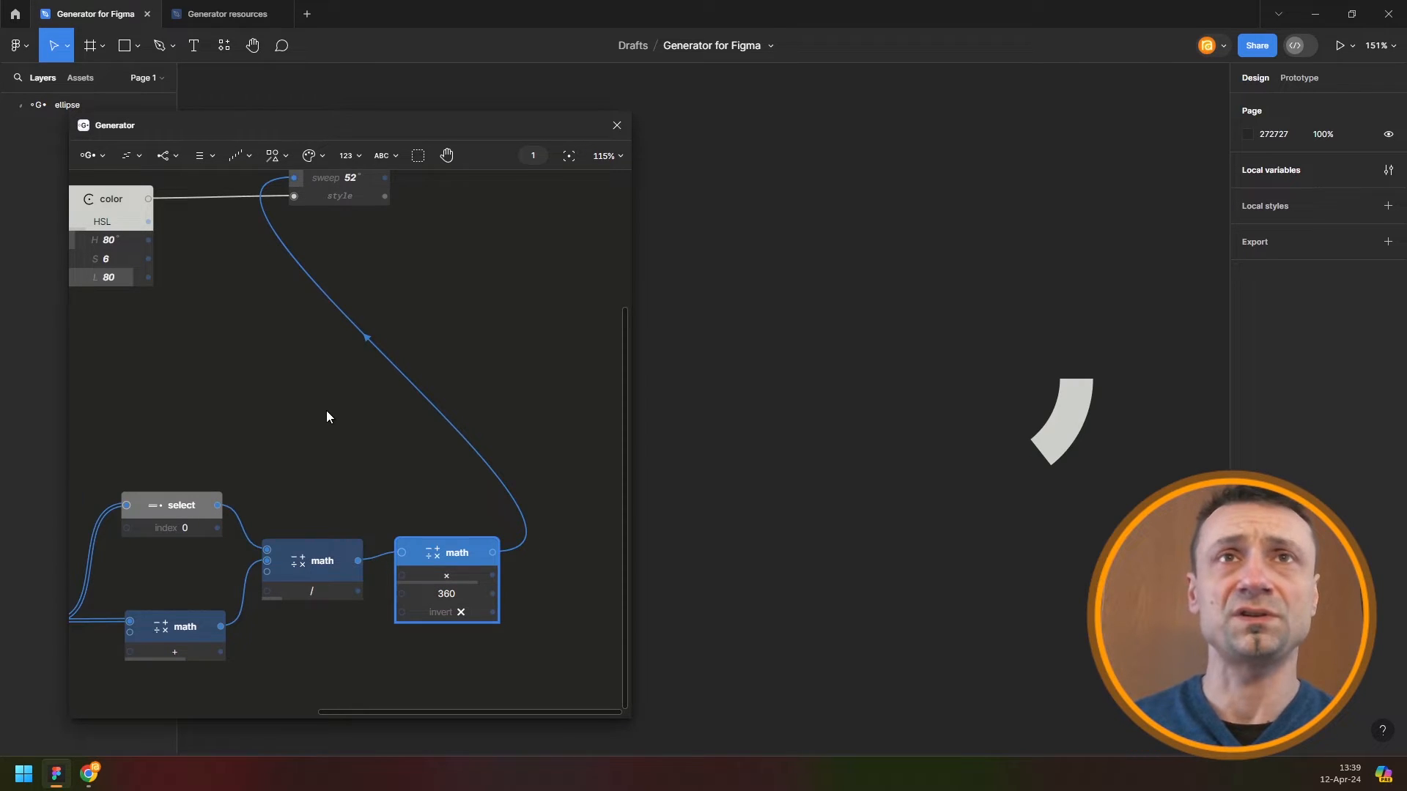
Move the ellipse node farther right in the graph and add a Repeat node fed by it
scroll(327, 410, down, 3)
drag(425, 362, 471, 430)
scroll(471, 429, down, 2)
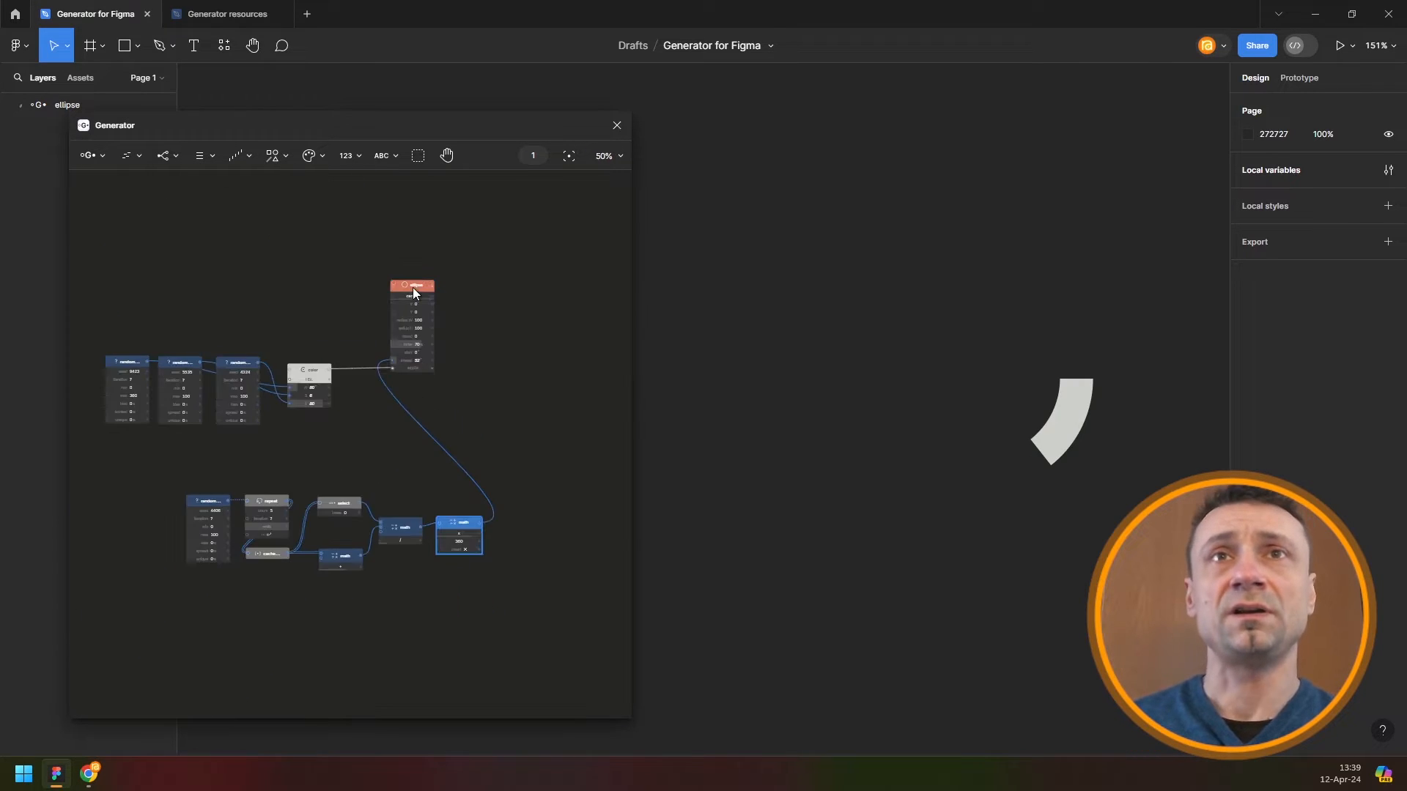
drag(423, 288, 531, 286)
key(ctrl+slash)
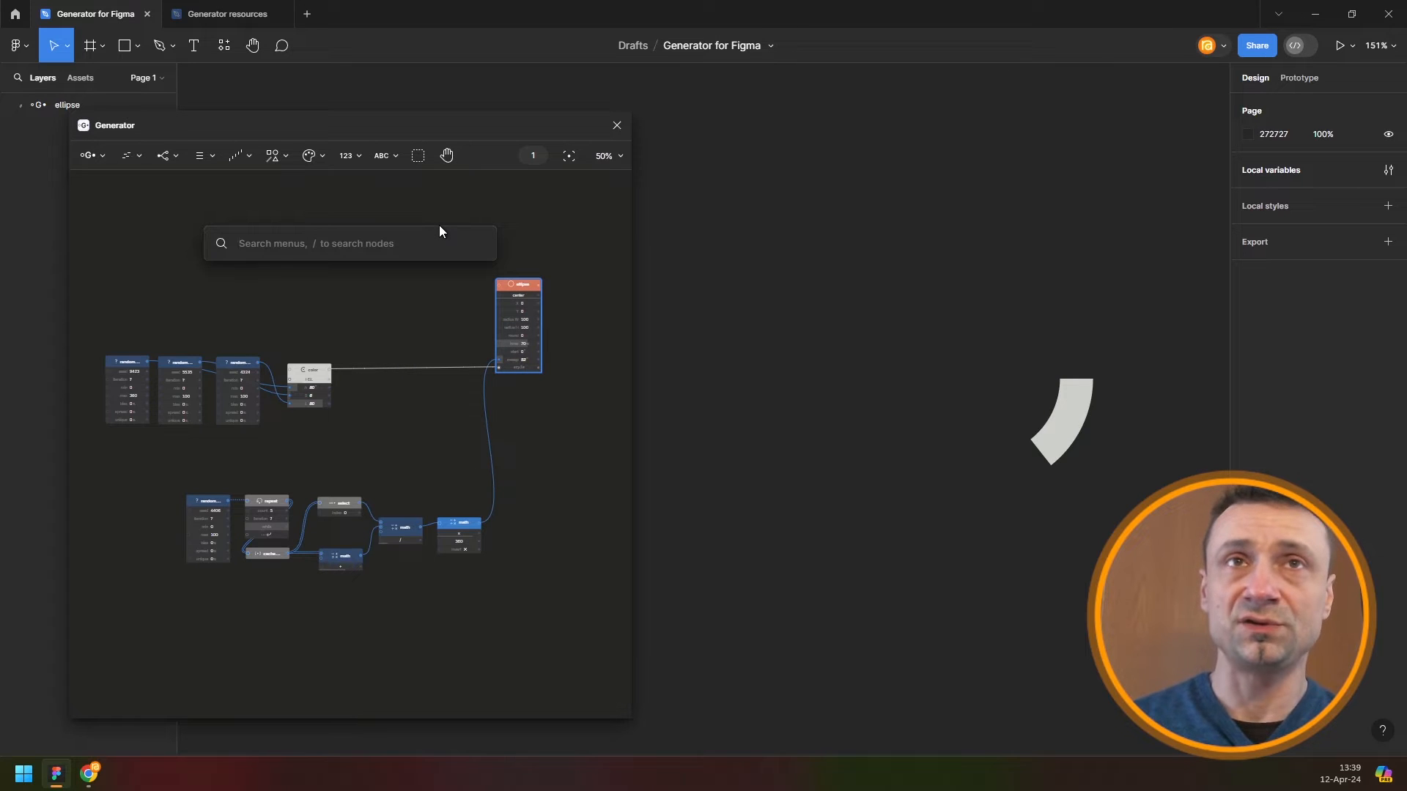
text(repeat)
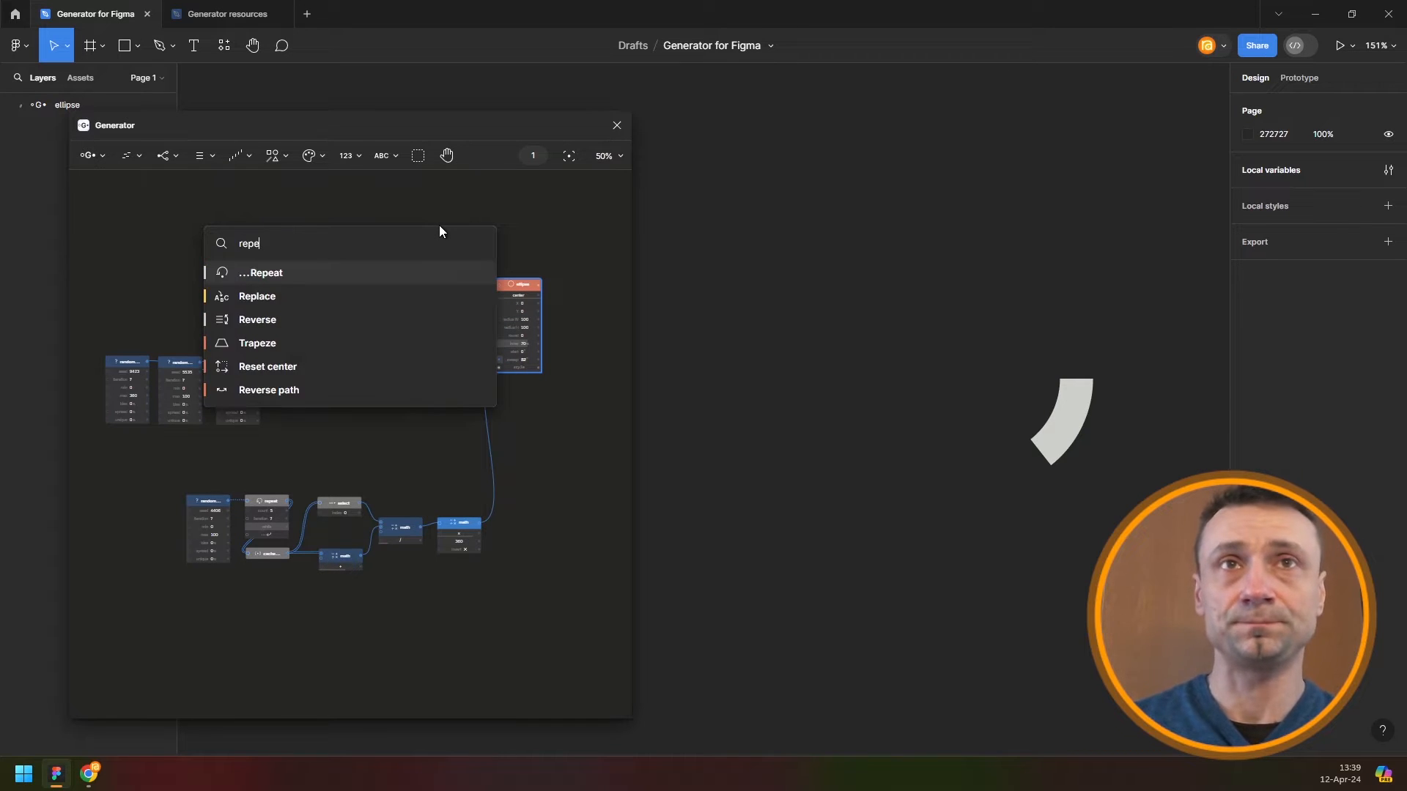
key(Return)
Connect the count output of the random values' repeat node to the count input of the ellipse's repeat node
scroll(374, 212, right, 3)
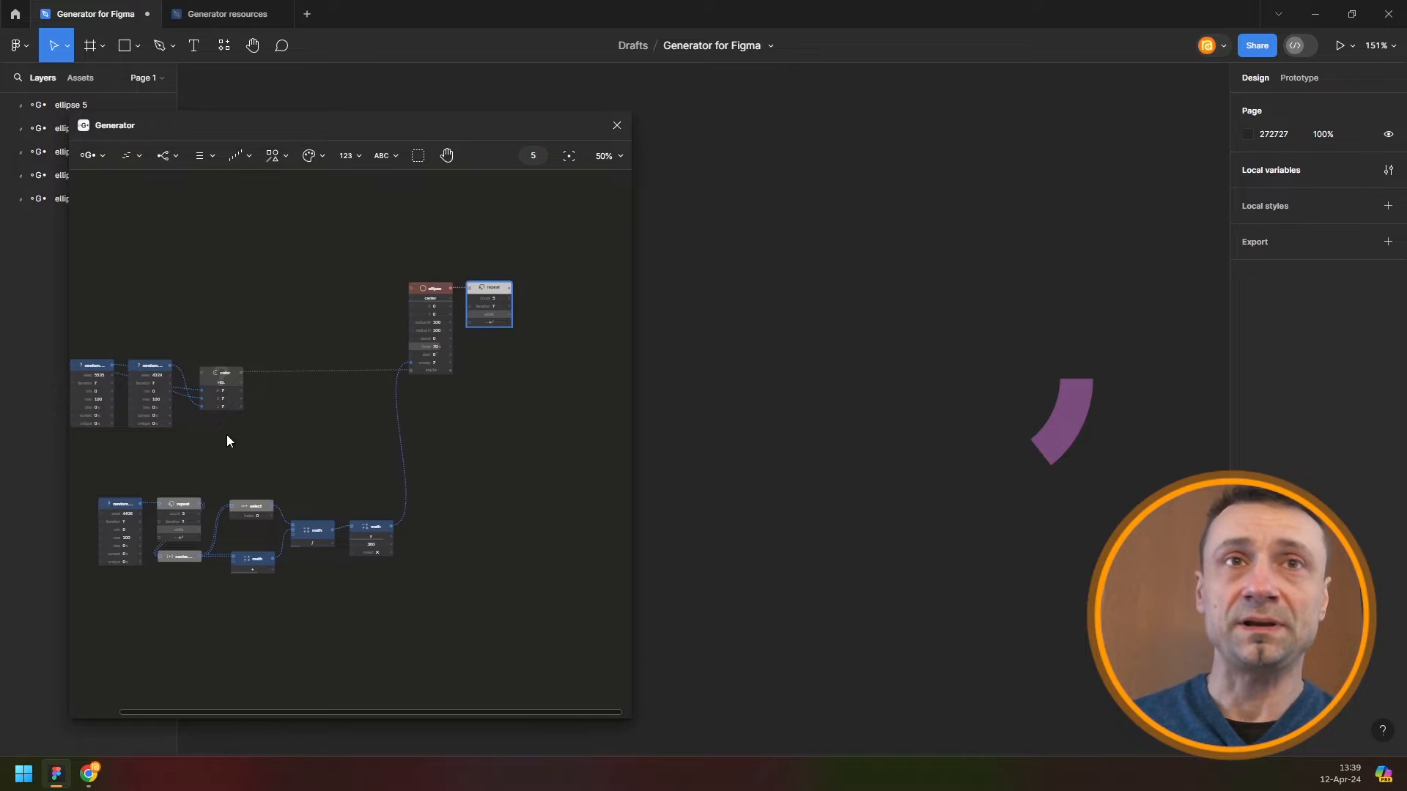
scroll(188, 530, up, 5)
drag(214, 485, 510, 207)
scroll(556, 372, up, 3)
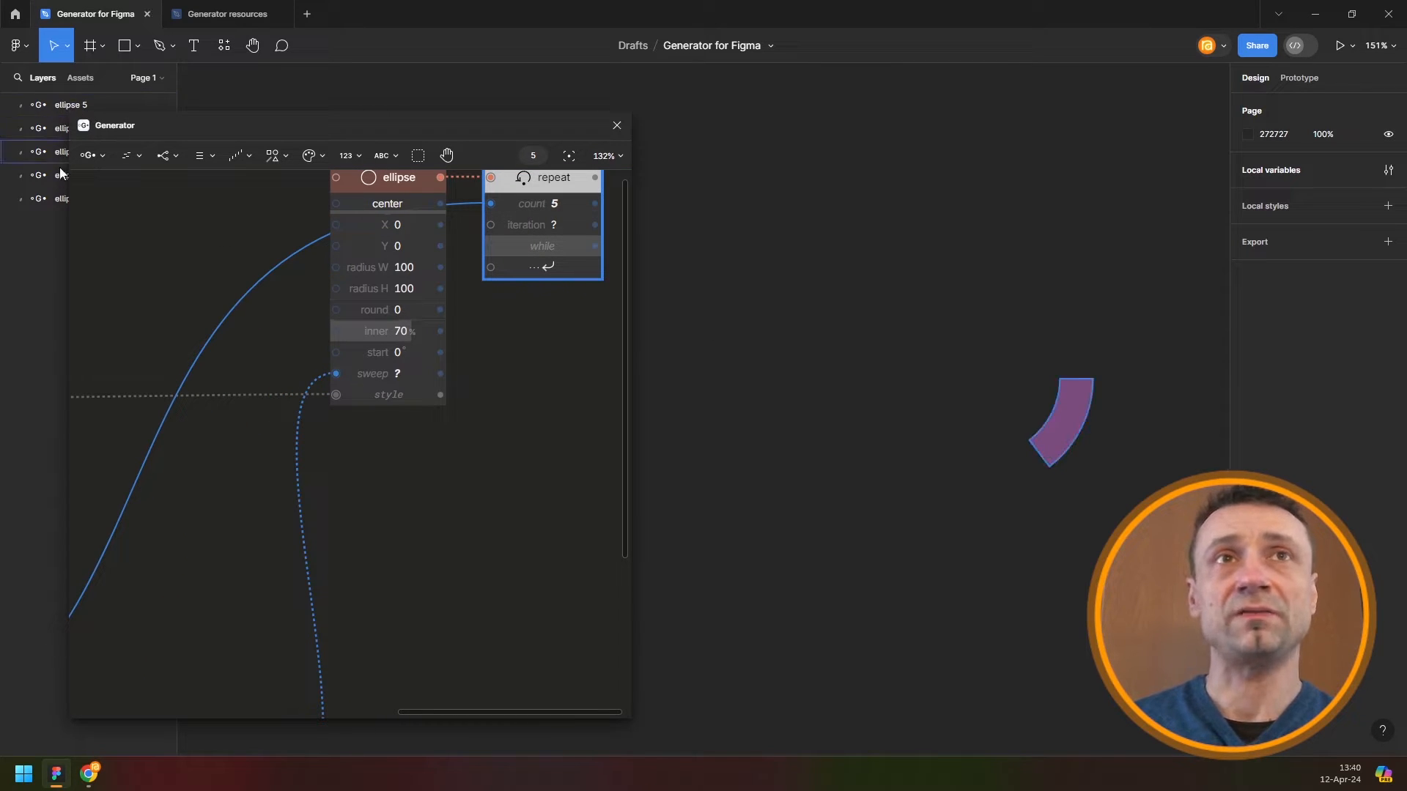
Add an Accumulate node in the empty area below the ellipse node and set its mode to after
scroll(472, 456, down, 5)
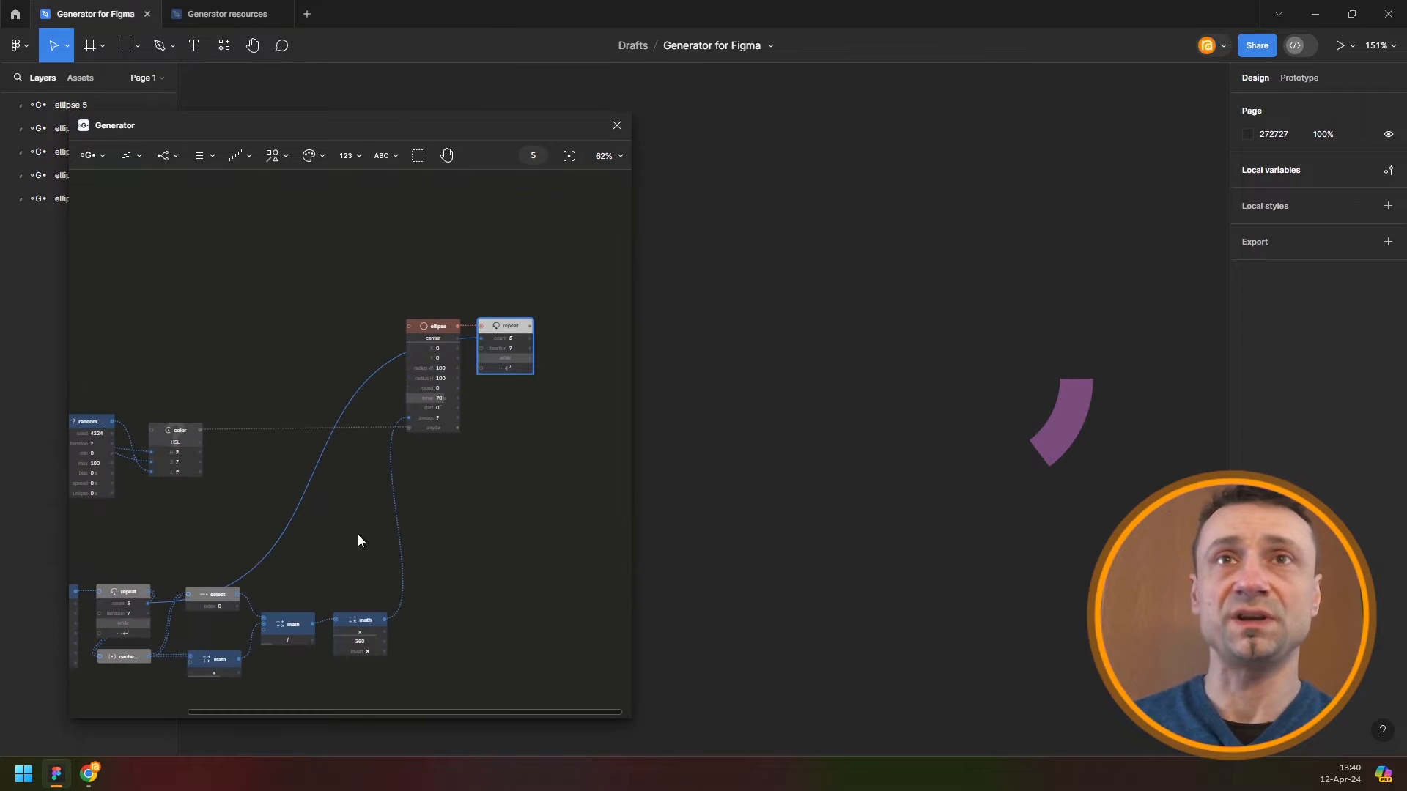
click(250, 156)
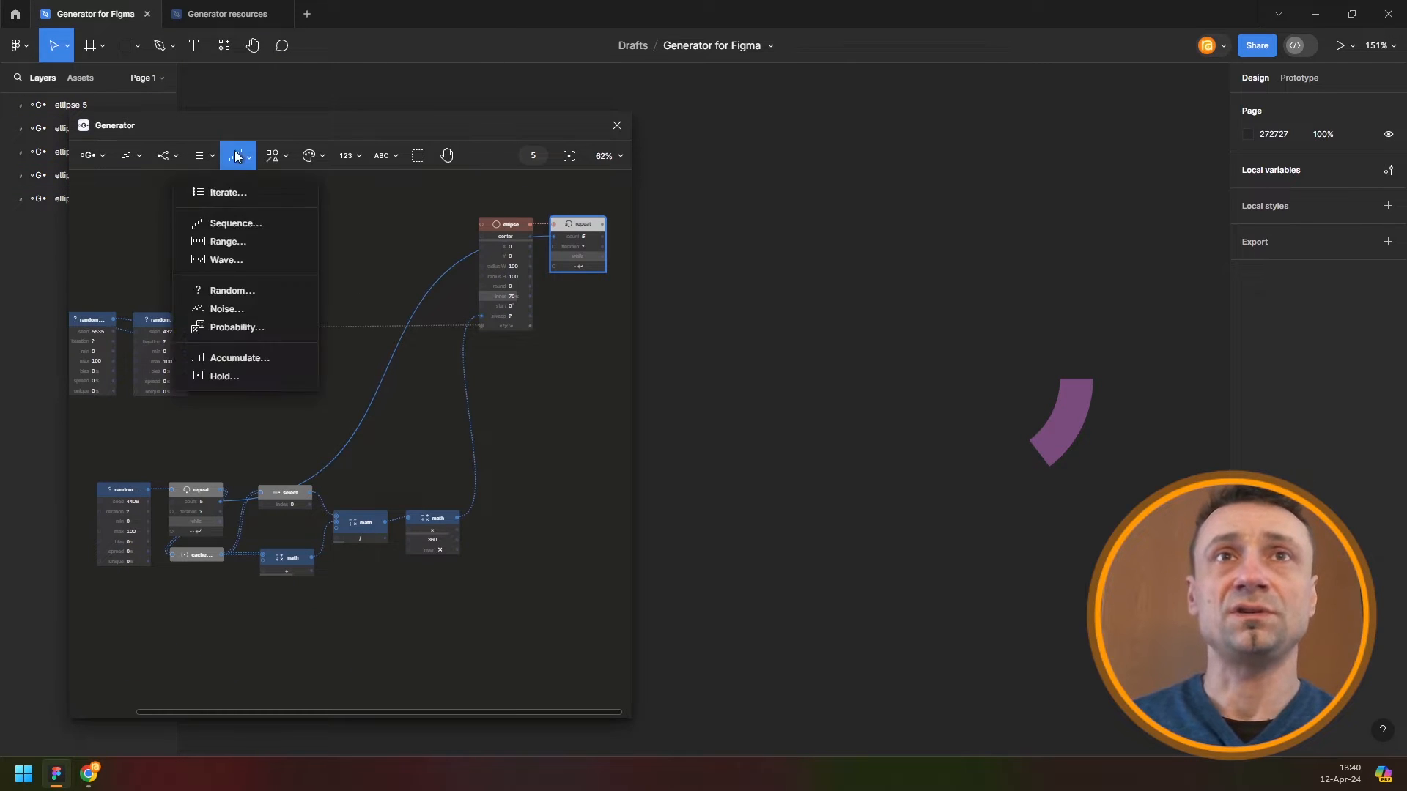
click(286, 359)
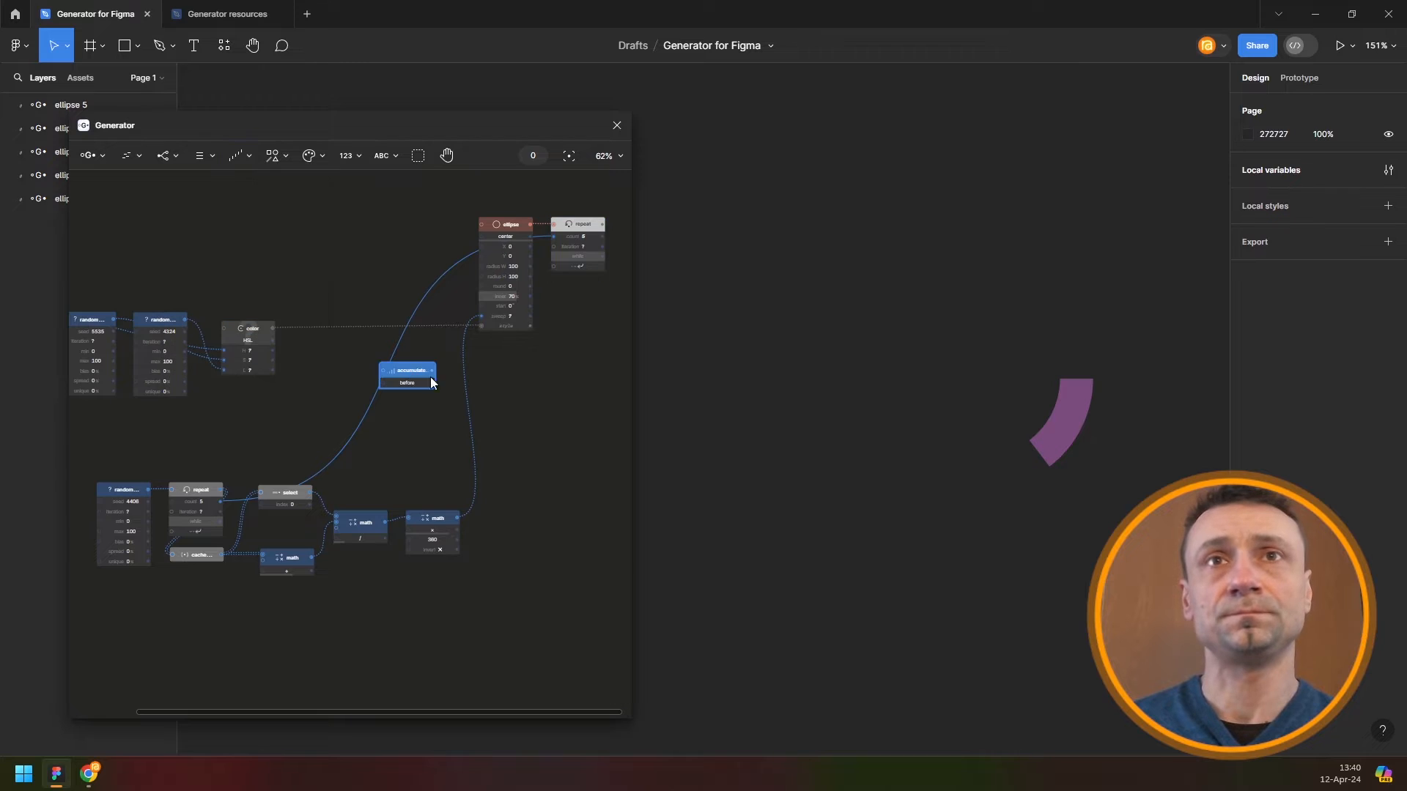
scroll(385, 387, up, 5)
click(396, 403)
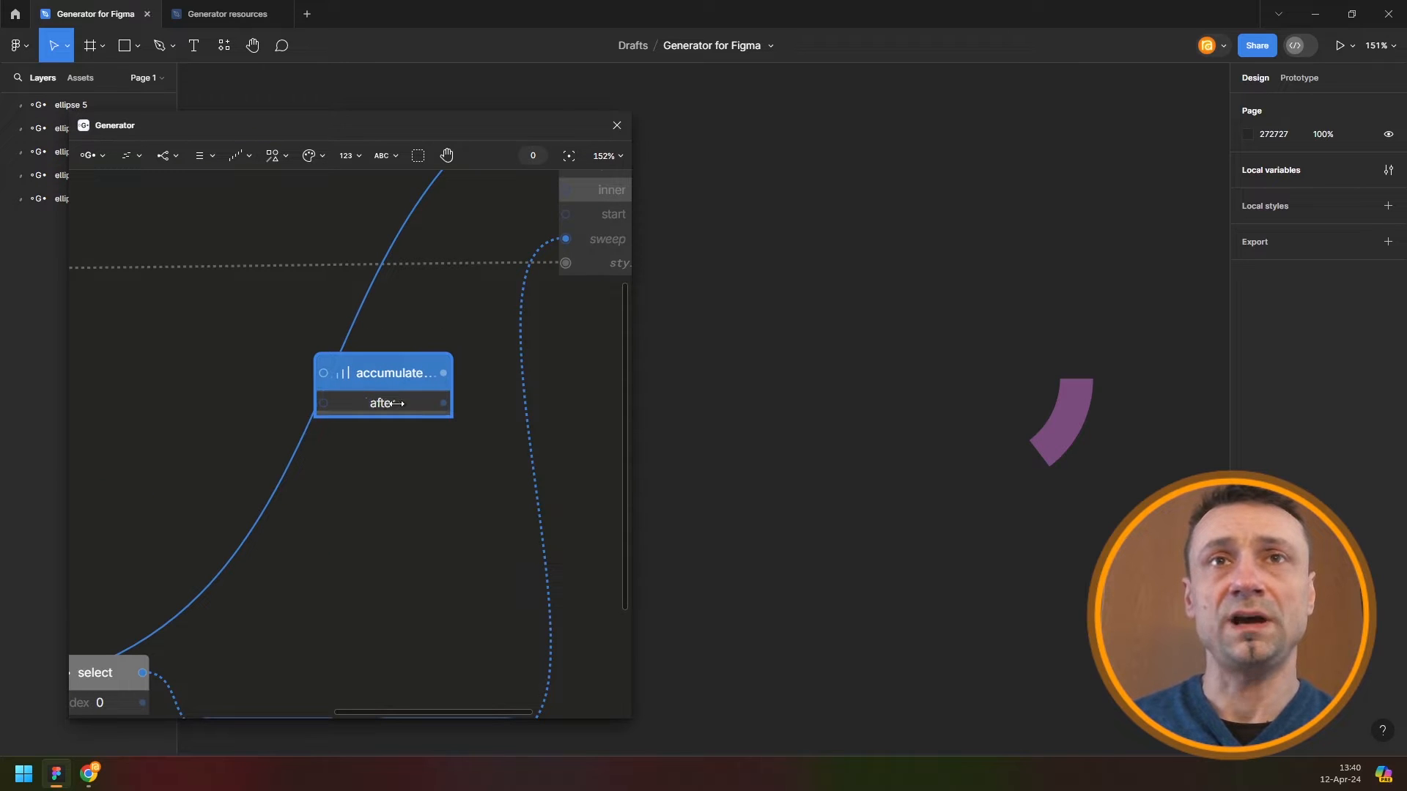
Connect the select node's output to the accumulate node's input
scroll(153, 671, down, 4)
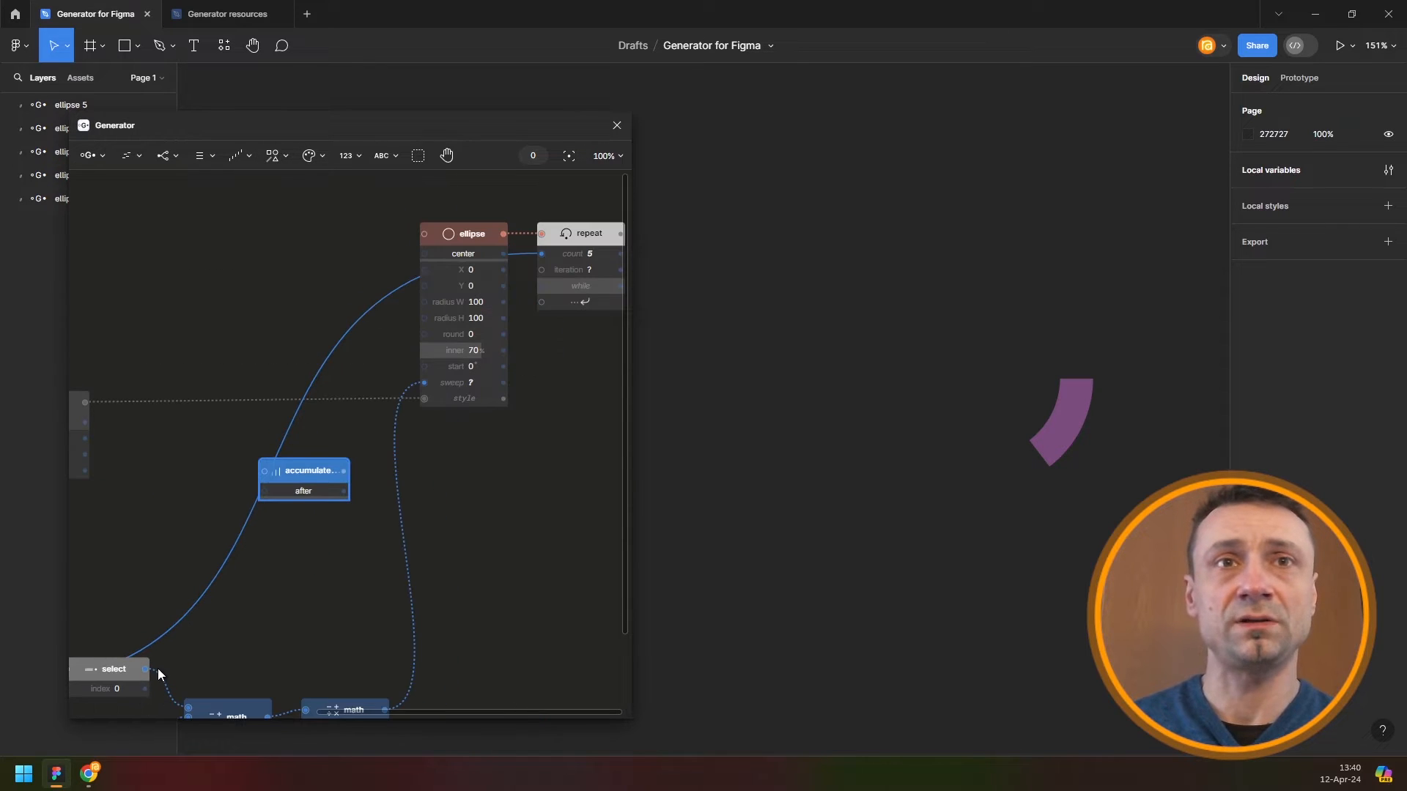
drag(258, 499, 284, 460)
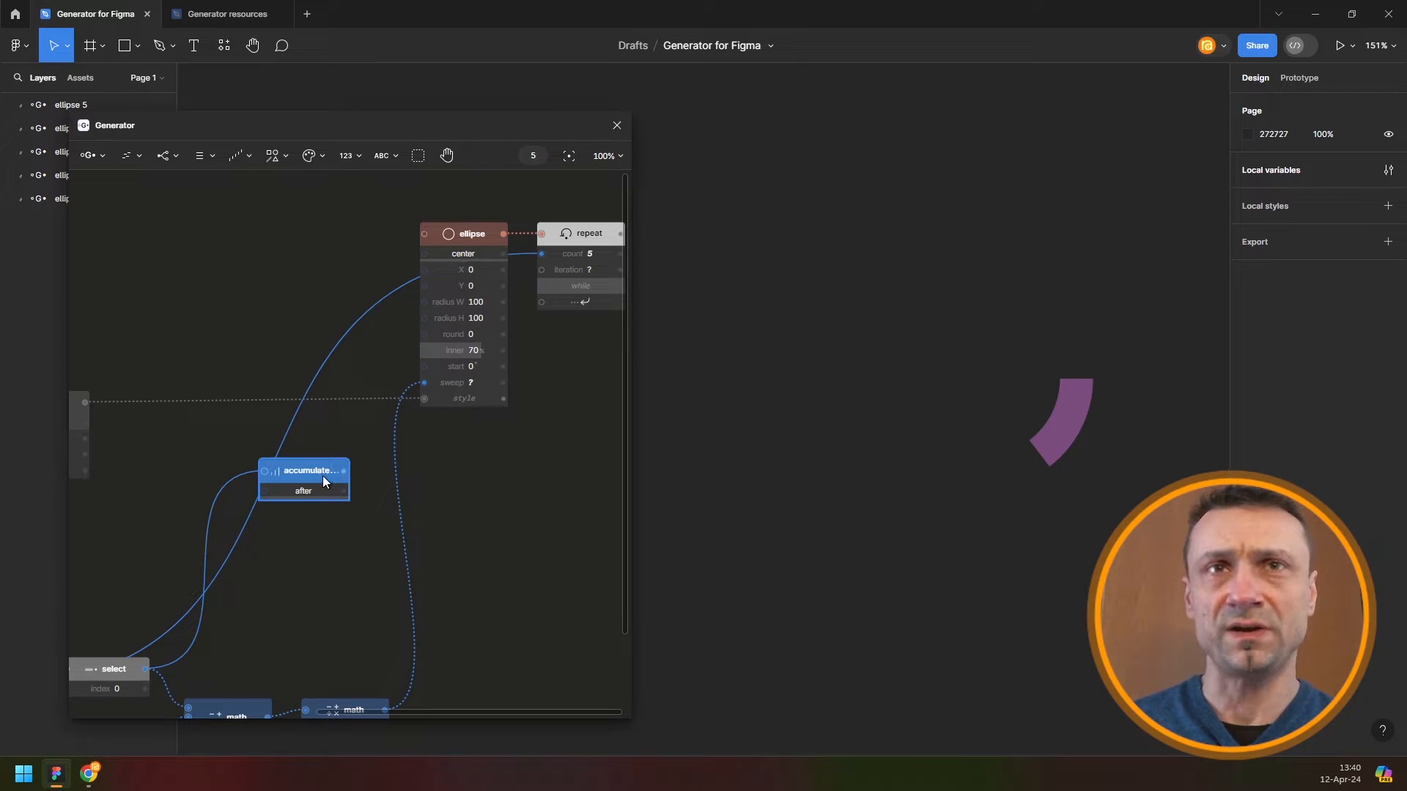
drag(322, 477, 343, 498)
Feed the accumulate node from the ×360 math node instead and connect the accumulate output to the ellipse's start input
scroll(318, 592, down, 1)
scroll(318, 592, down, 1)
click(318, 624)
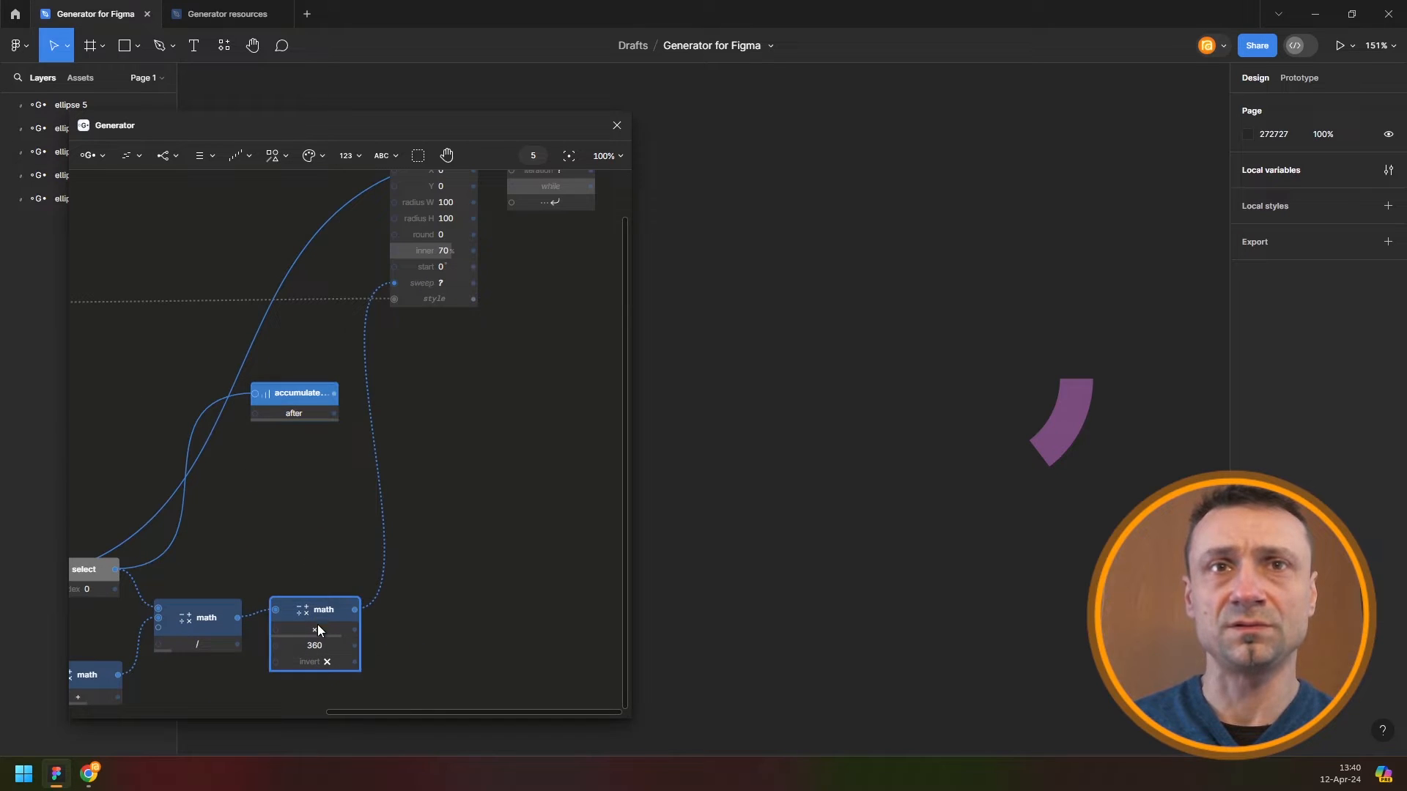
drag(328, 614, 306, 408)
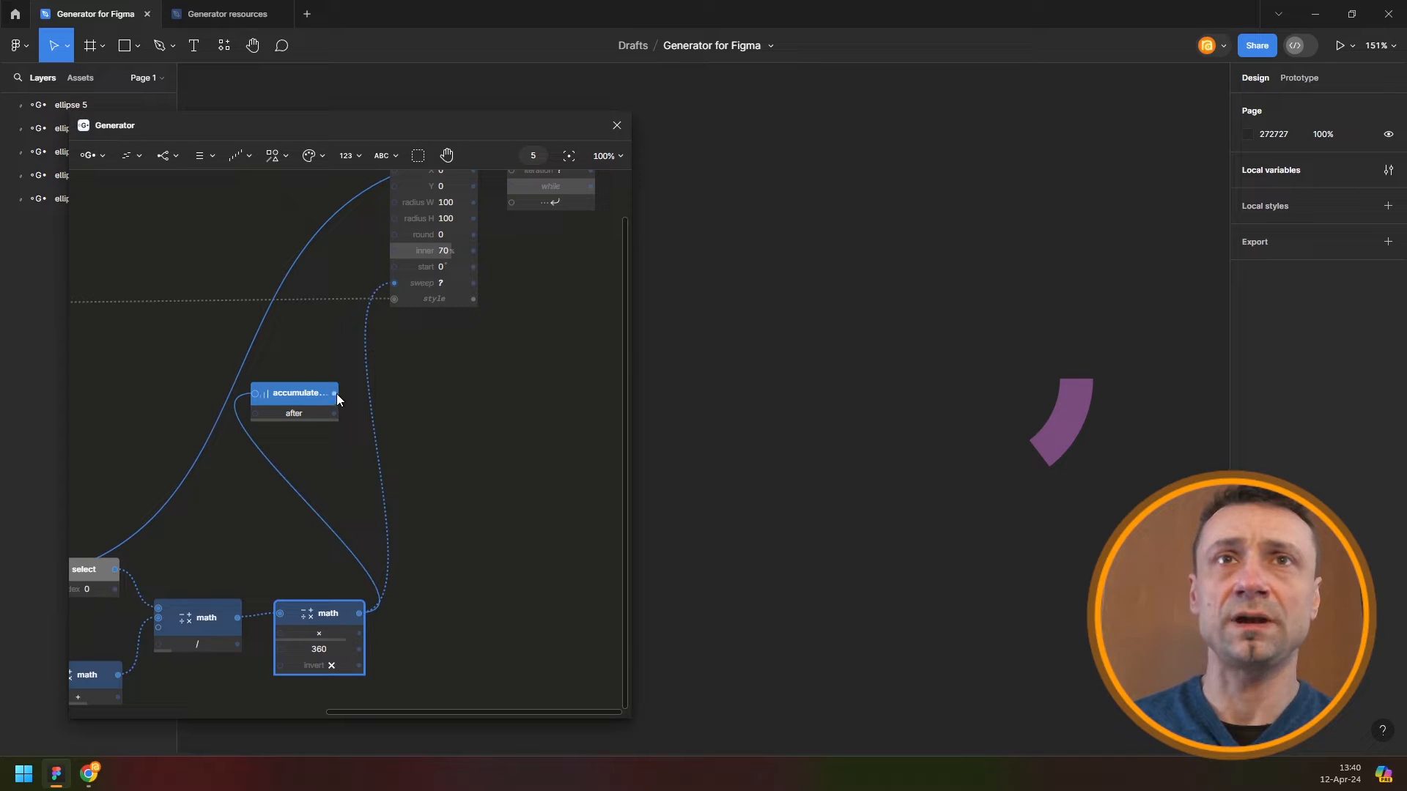
drag(336, 393, 413, 267)
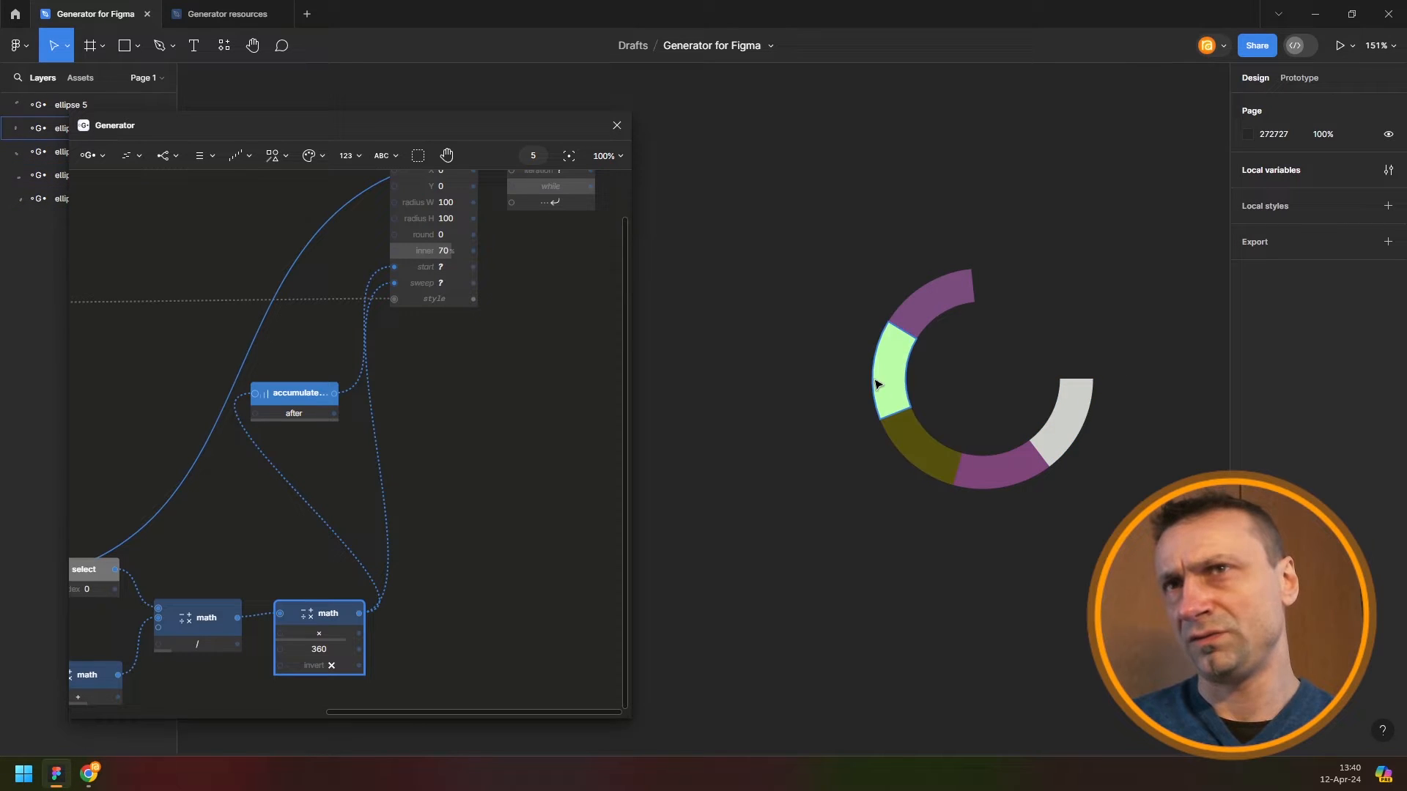
Add a Sequence node below the cache node and connect its output to the select node's index input
click(375, 504)
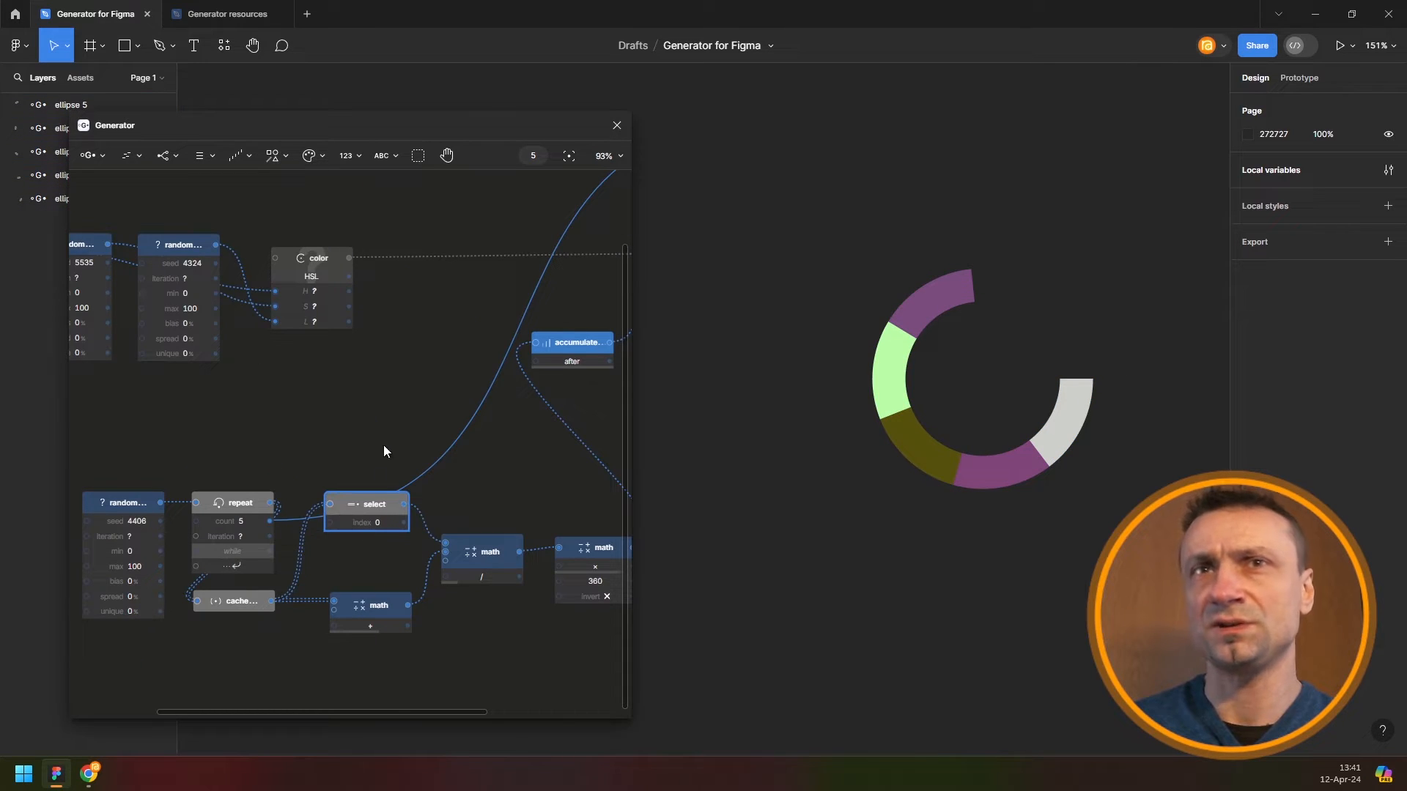
scroll(384, 446, down, 5)
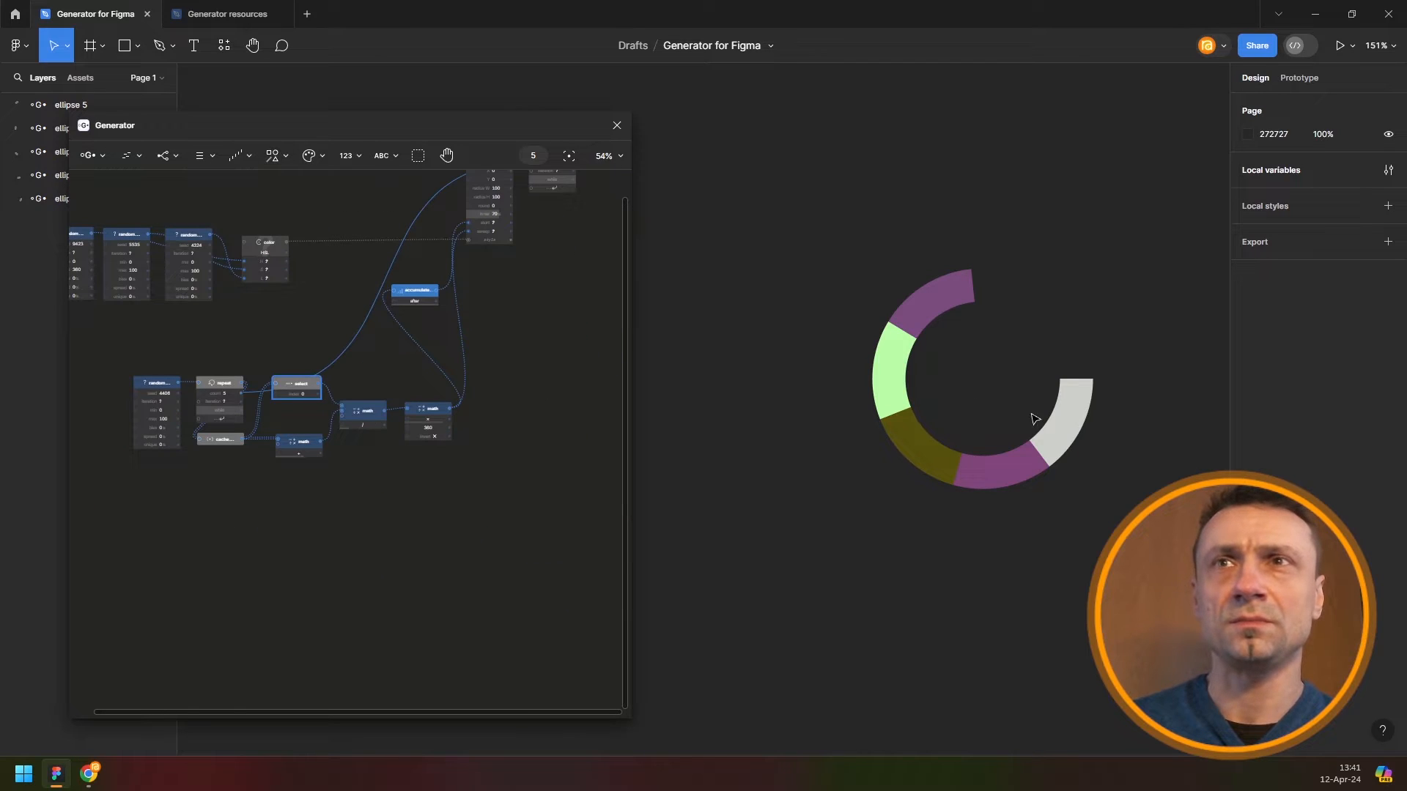
click(225, 158)
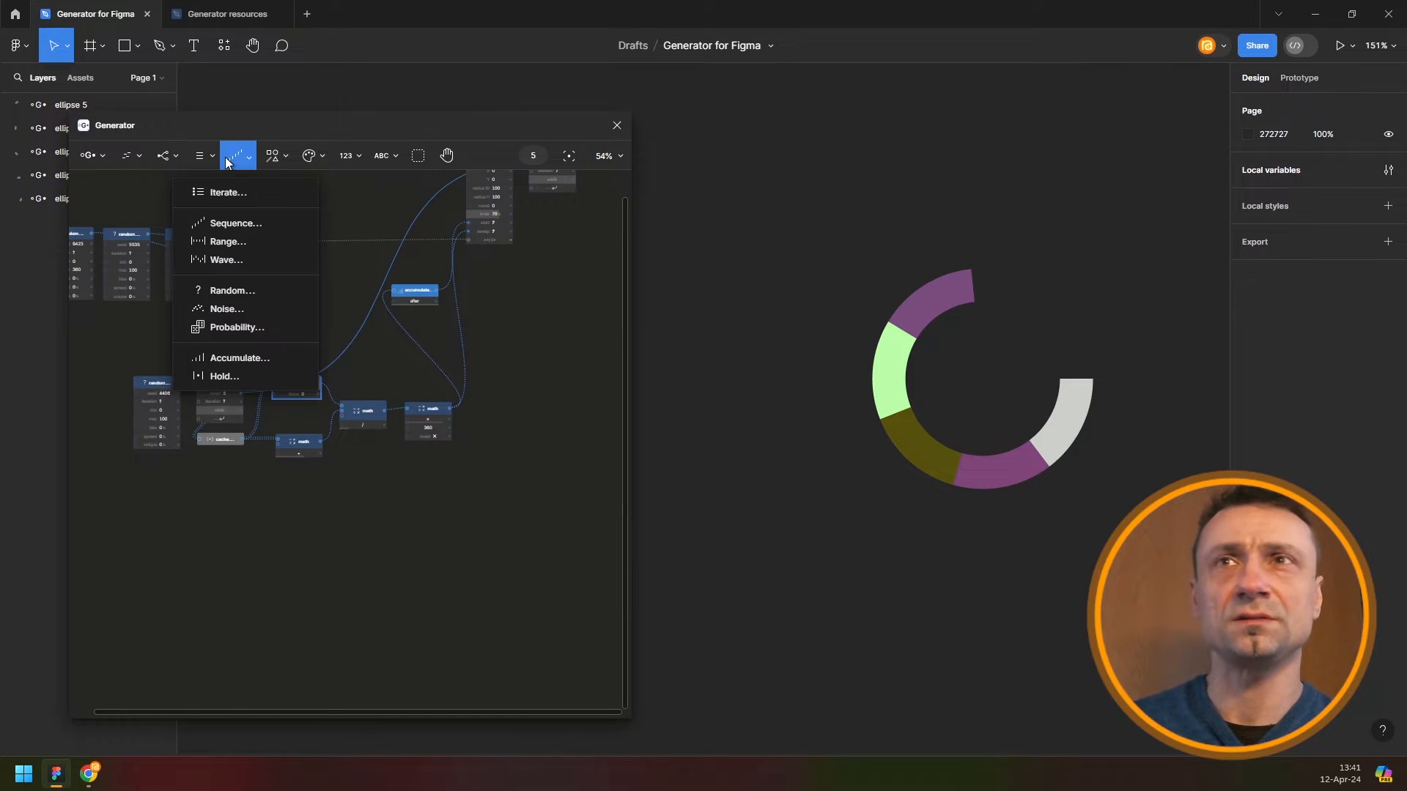
click(231, 224)
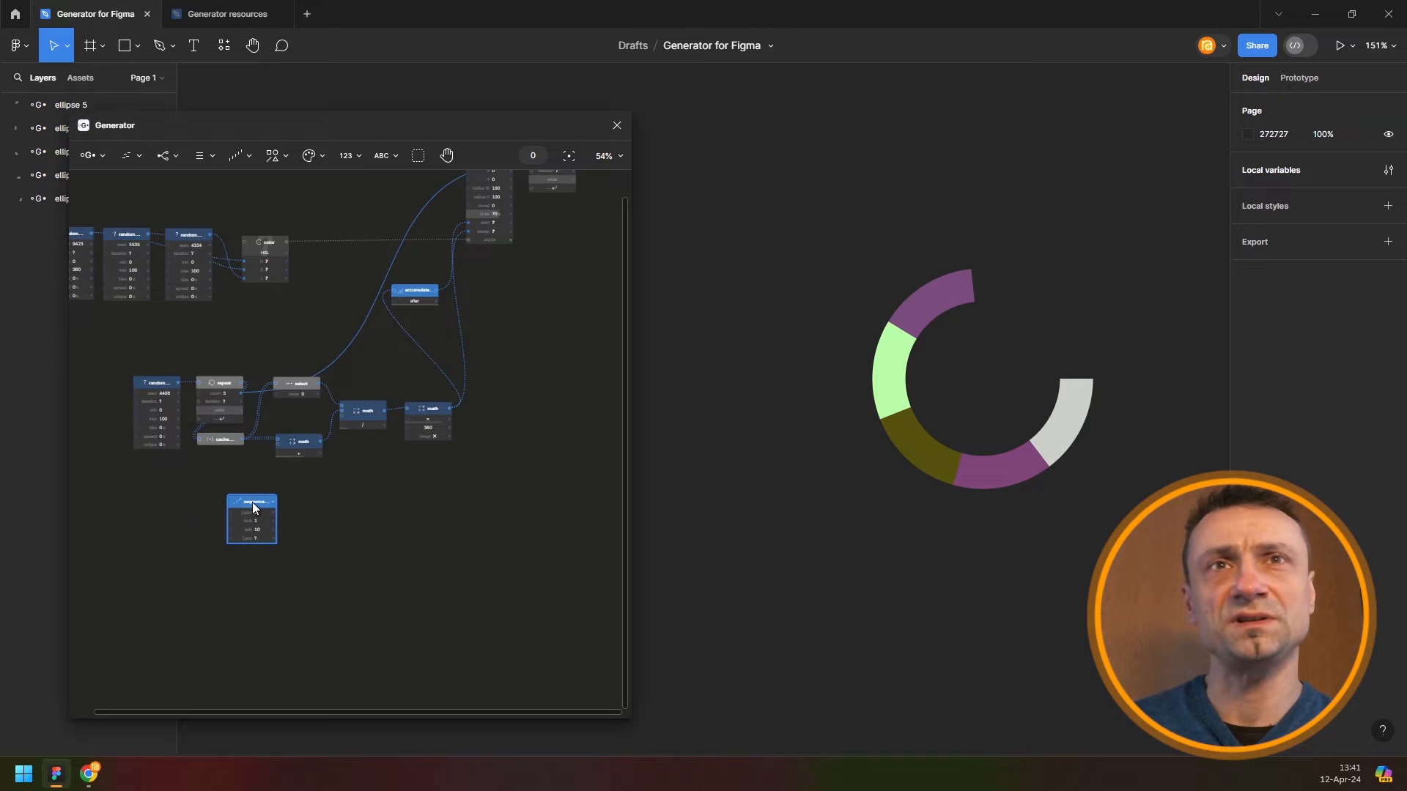
drag(275, 500, 291, 396)
scroll(266, 527, up, 4)
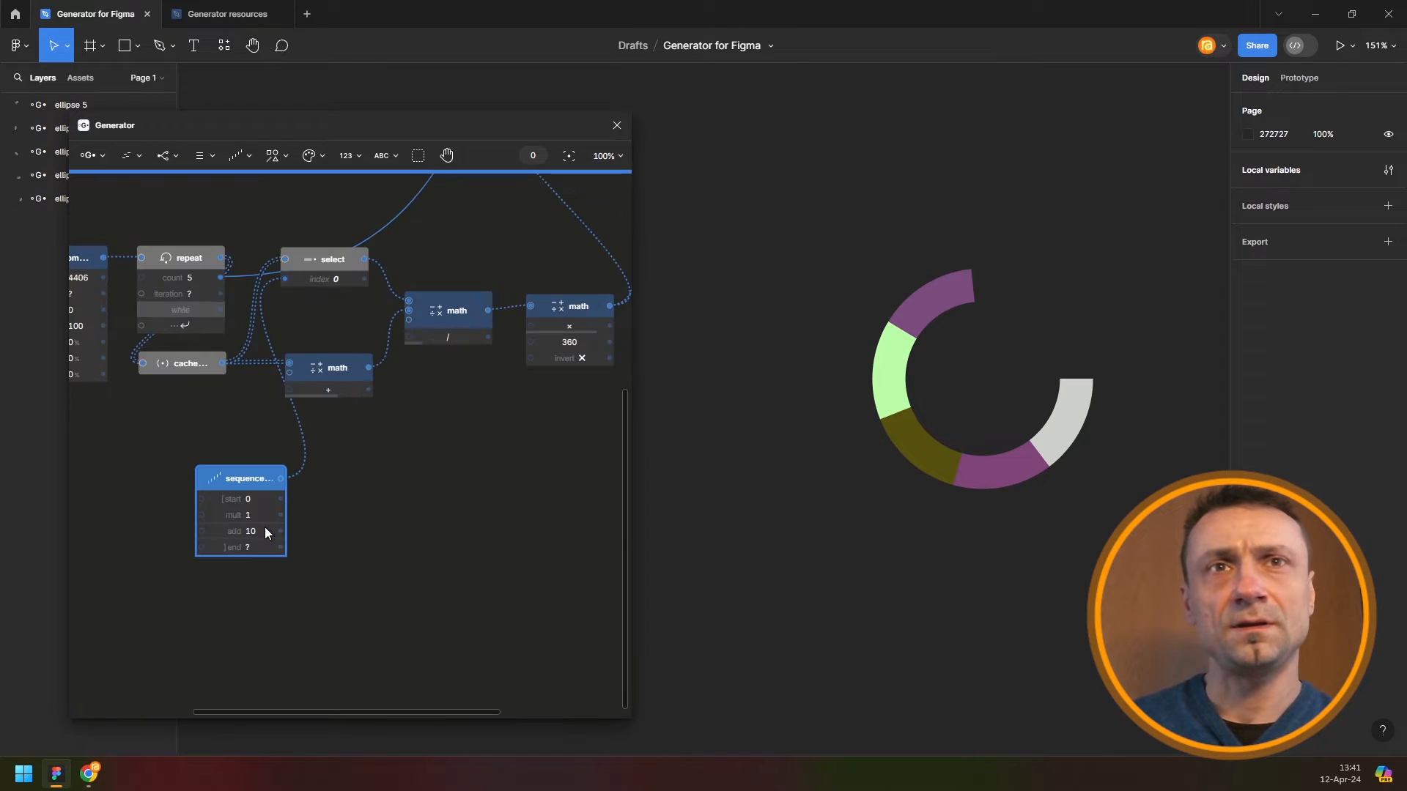
Set the sequence node's add value to 1 and shift the node slightly down and left
click(265, 529)
text(1)
key(Return)
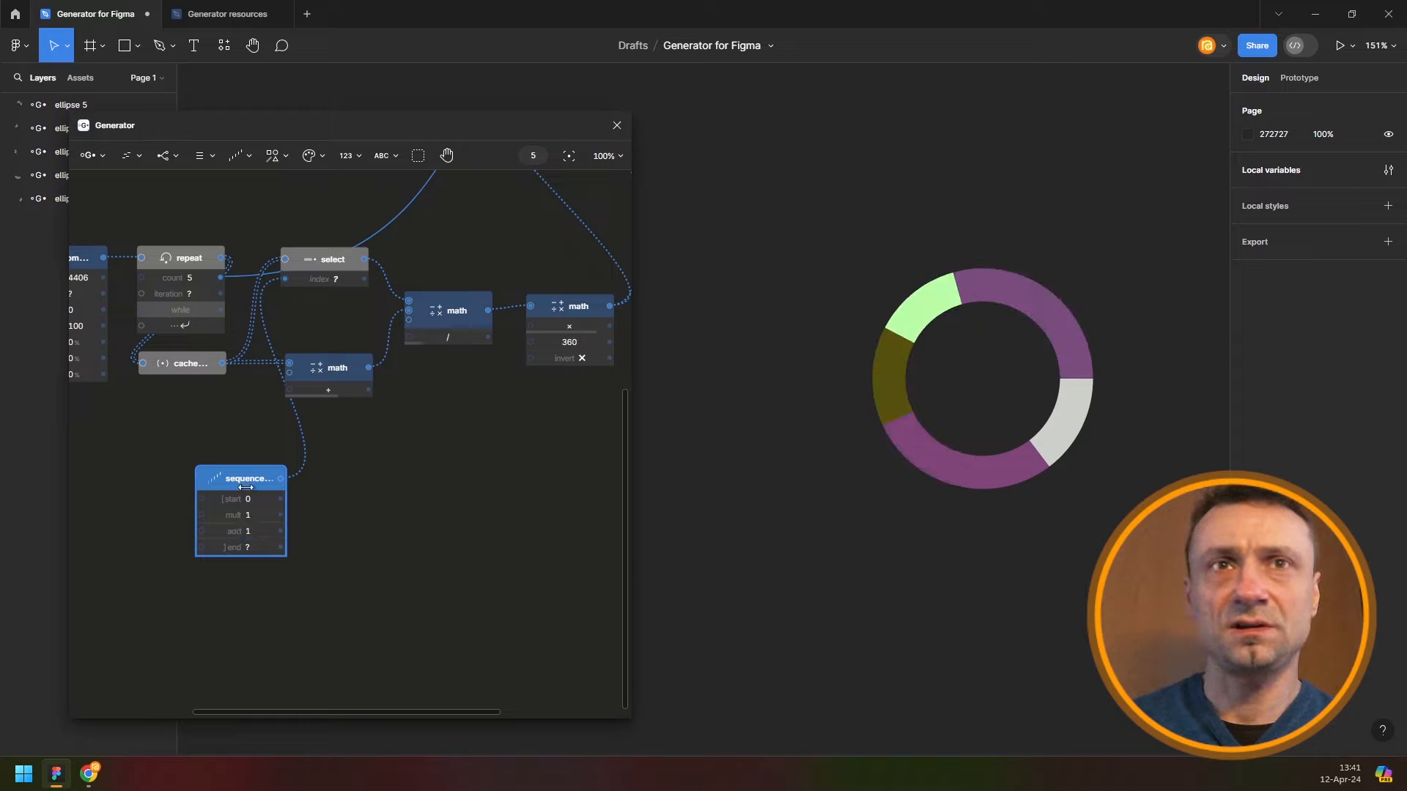
drag(251, 473, 219, 505)
Move the ellipse's repeat node below the math nodes, link the sequence node to its return connector, and shift the sequence node left
scroll(301, 509, down, 8)
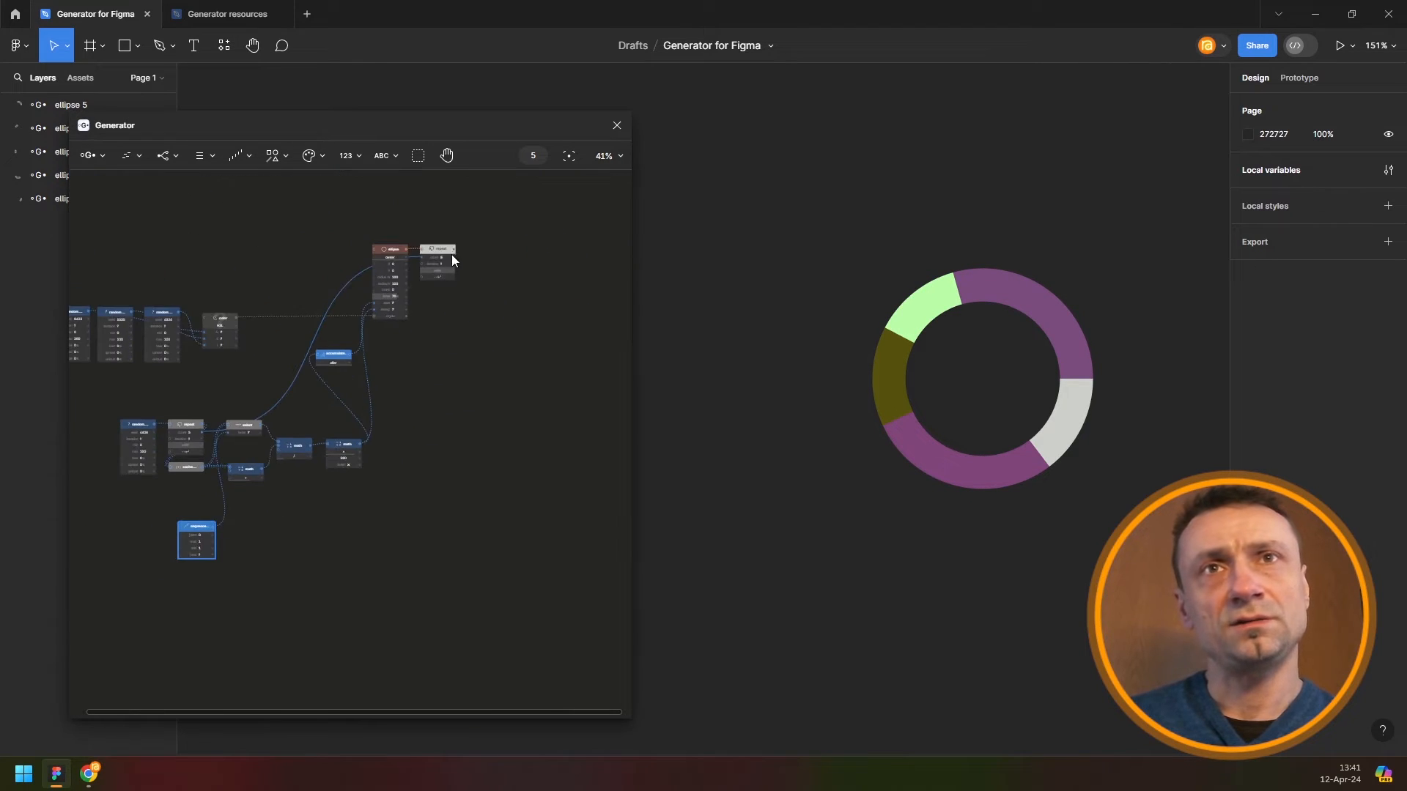
drag(451, 253, 495, 528)
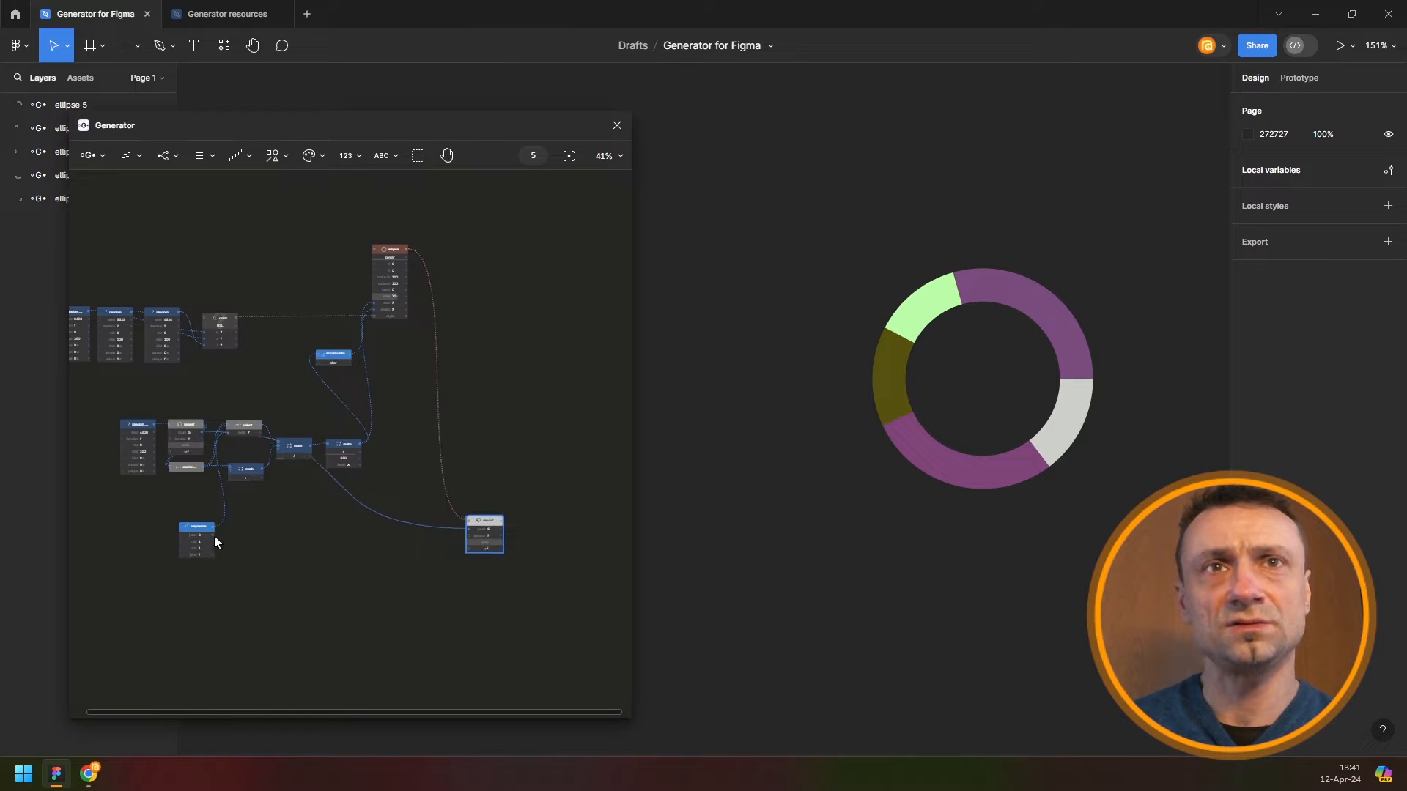
scroll(211, 524, up, 4)
drag(225, 528, 519, 562)
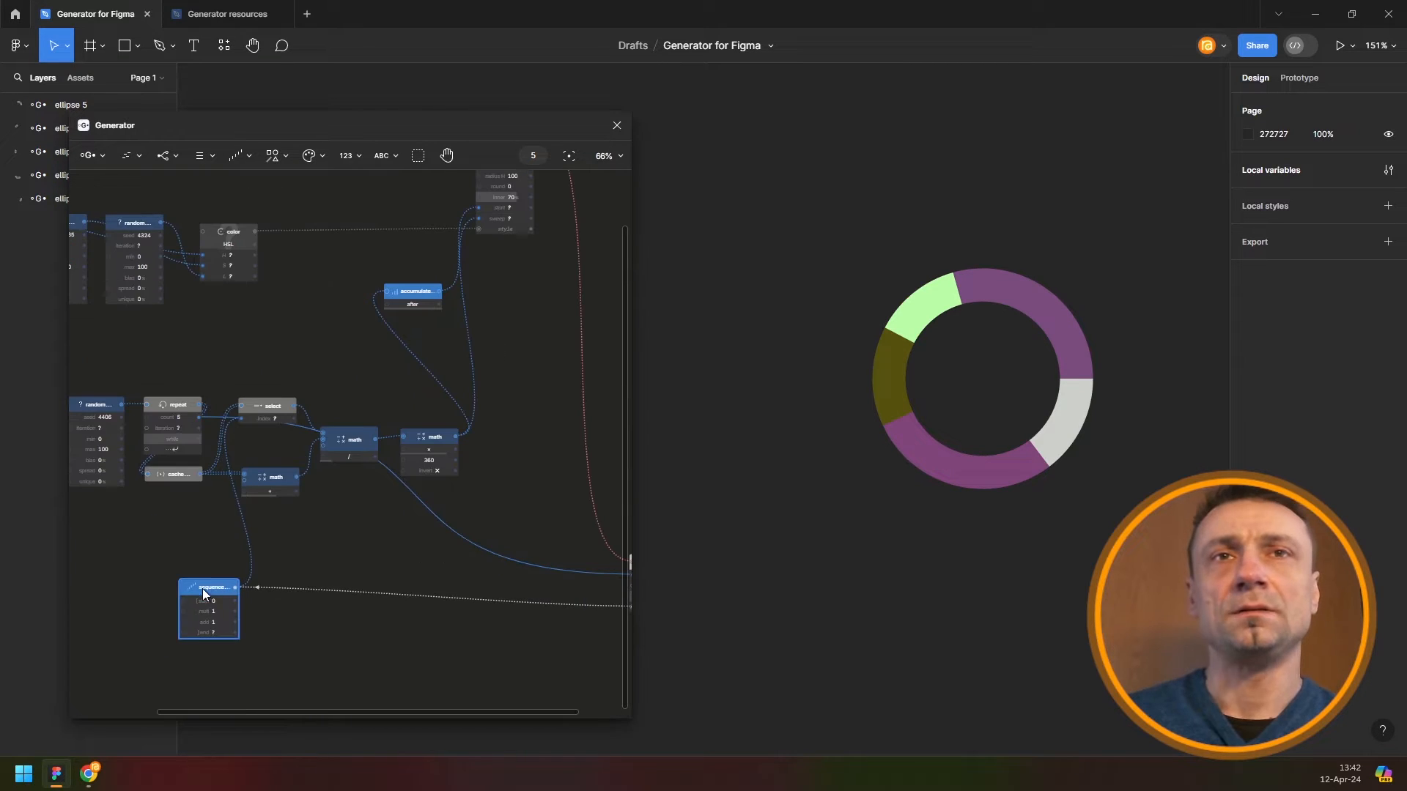
drag(203, 588, 160, 604)
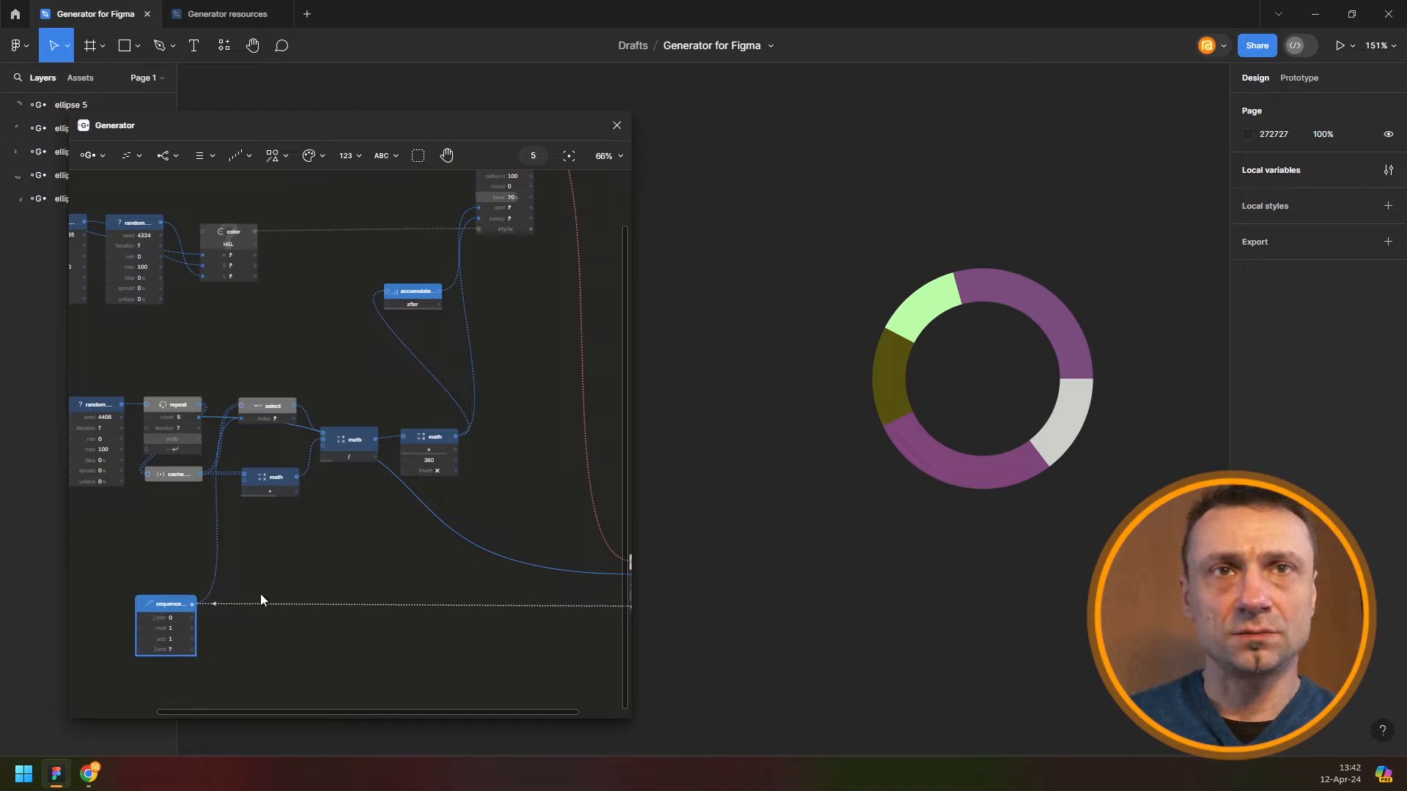
Set the multiplier of the ×360 math node to 90
scroll(263, 593, down, 1)
drag(509, 536, 372, 497)
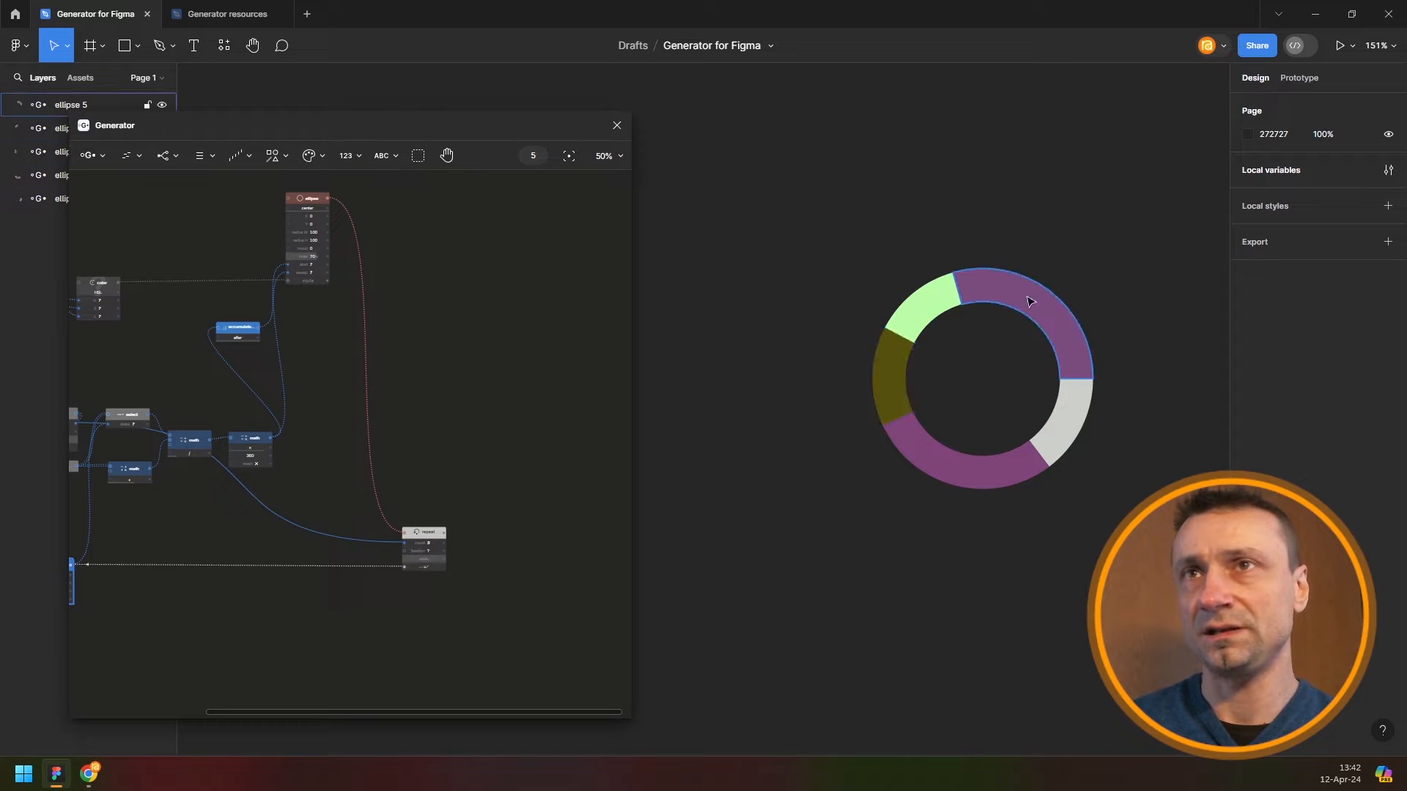
drag(431, 417, 479, 416)
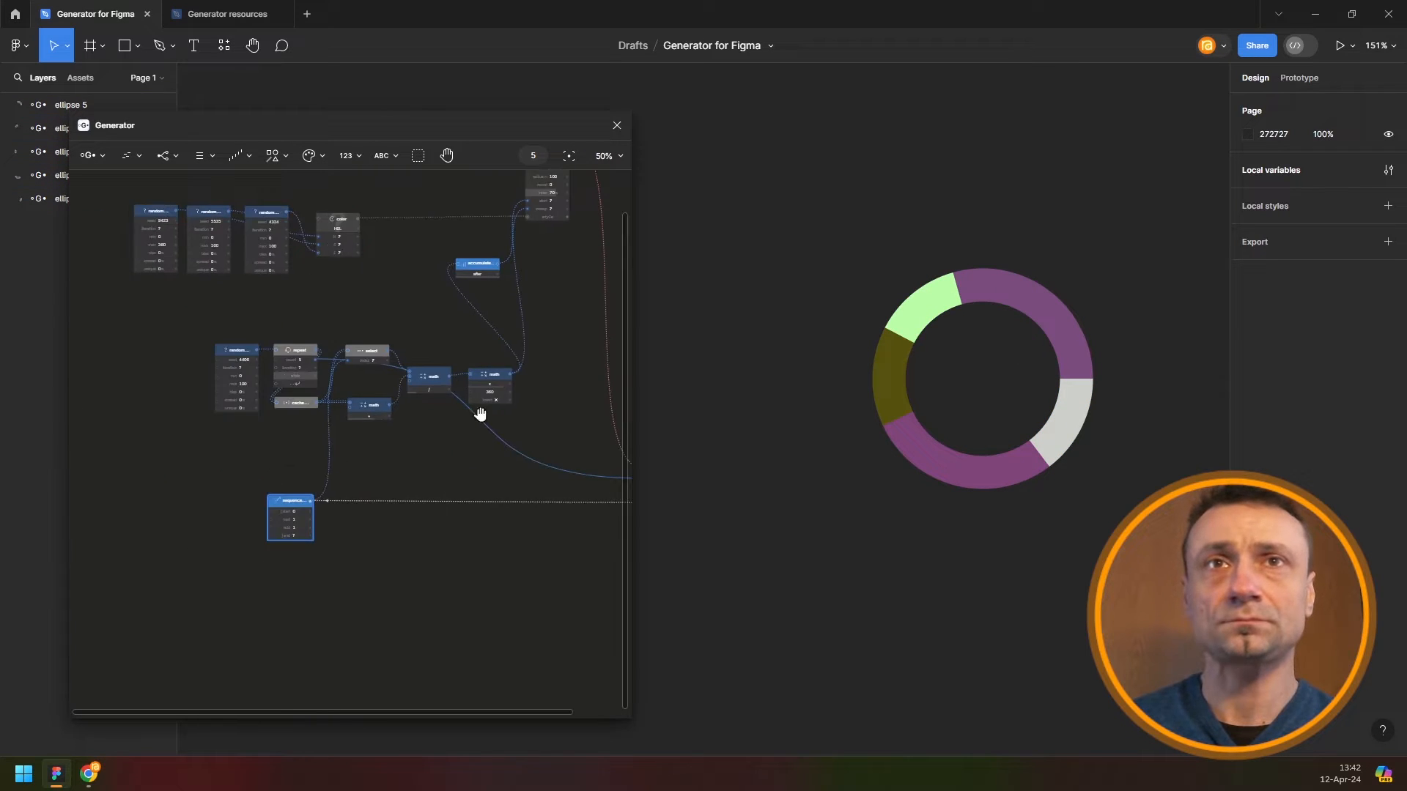
scroll(499, 389, up, 3)
click(491, 403)
click(491, 404)
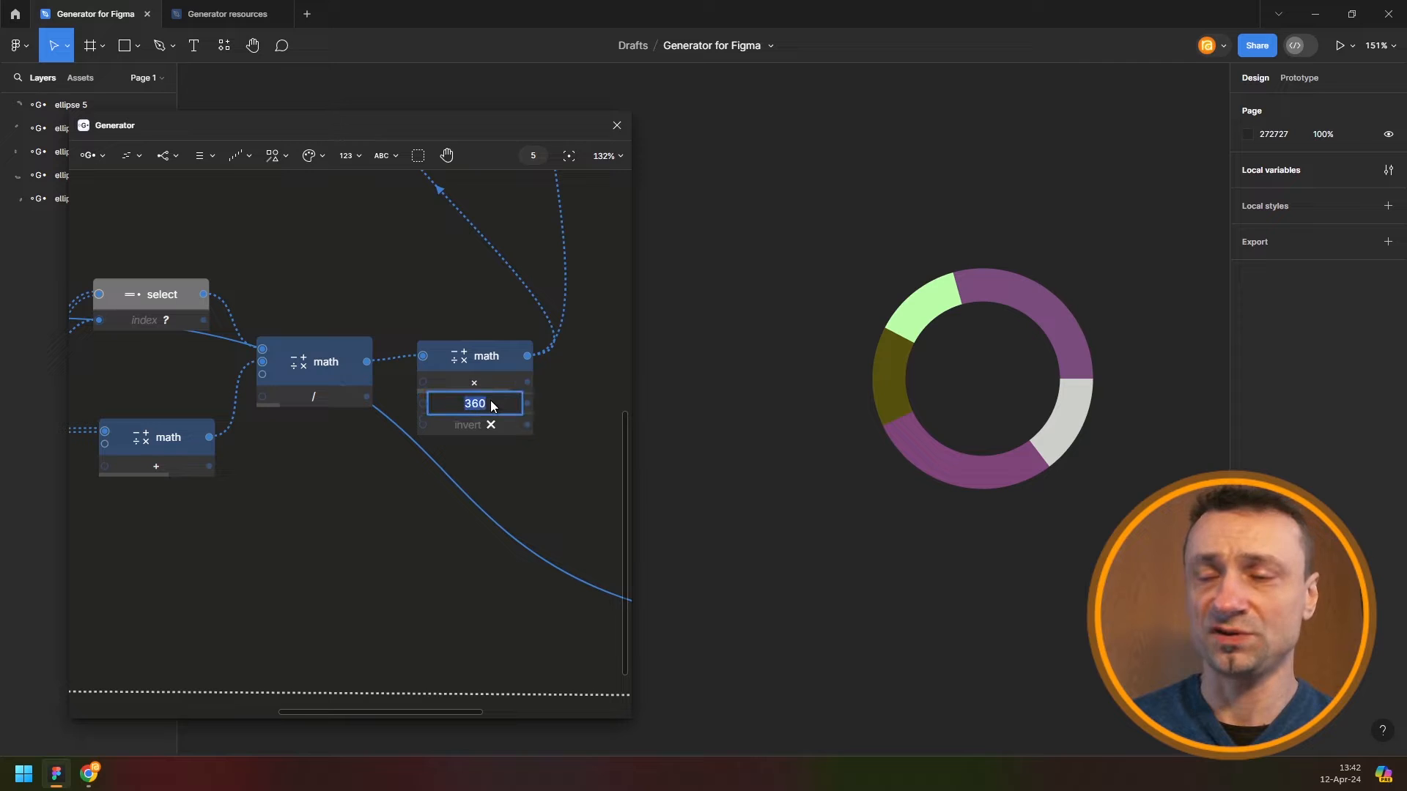
text(90)
key(Return)
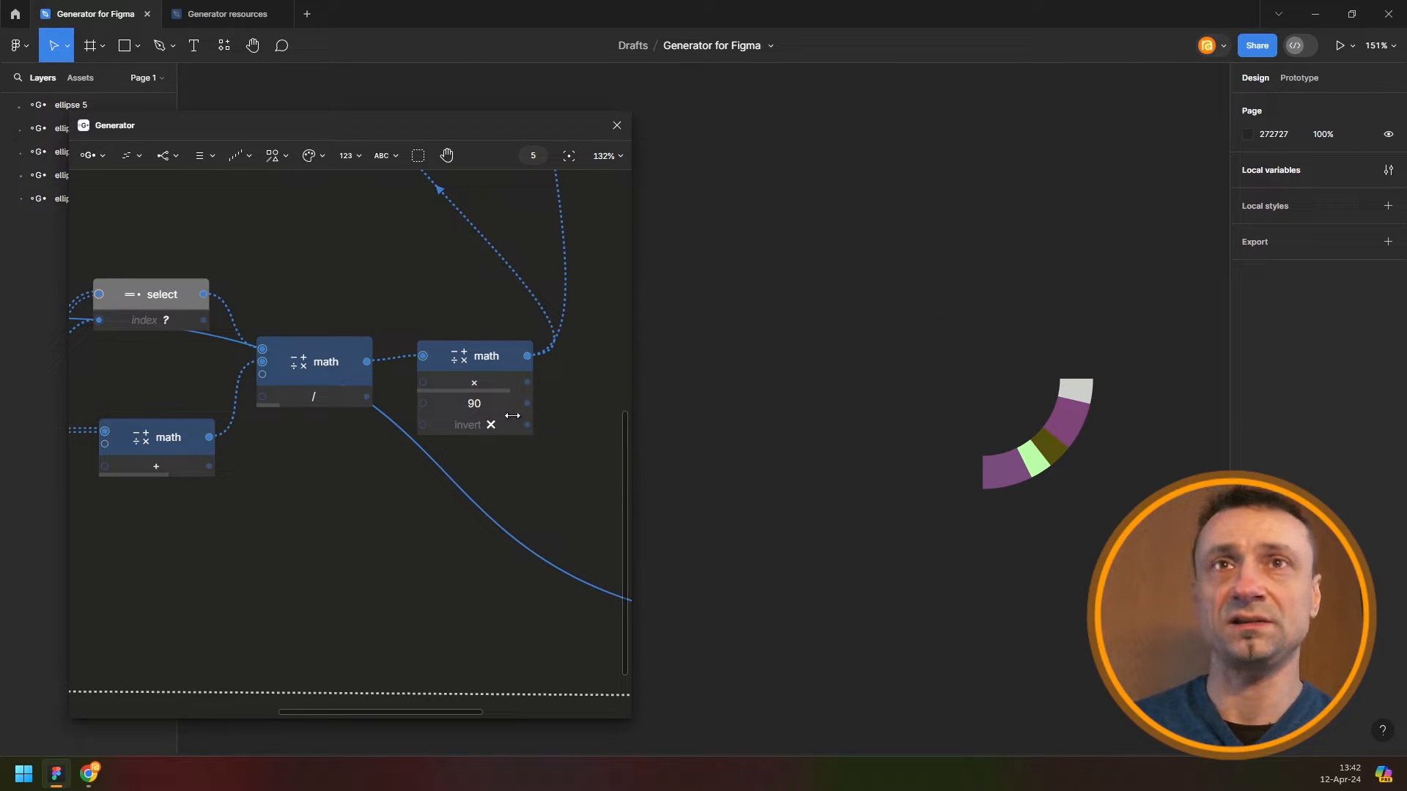
Set the multiplier of the × math node back to 360
click(504, 404)
text(360)
key(Return)
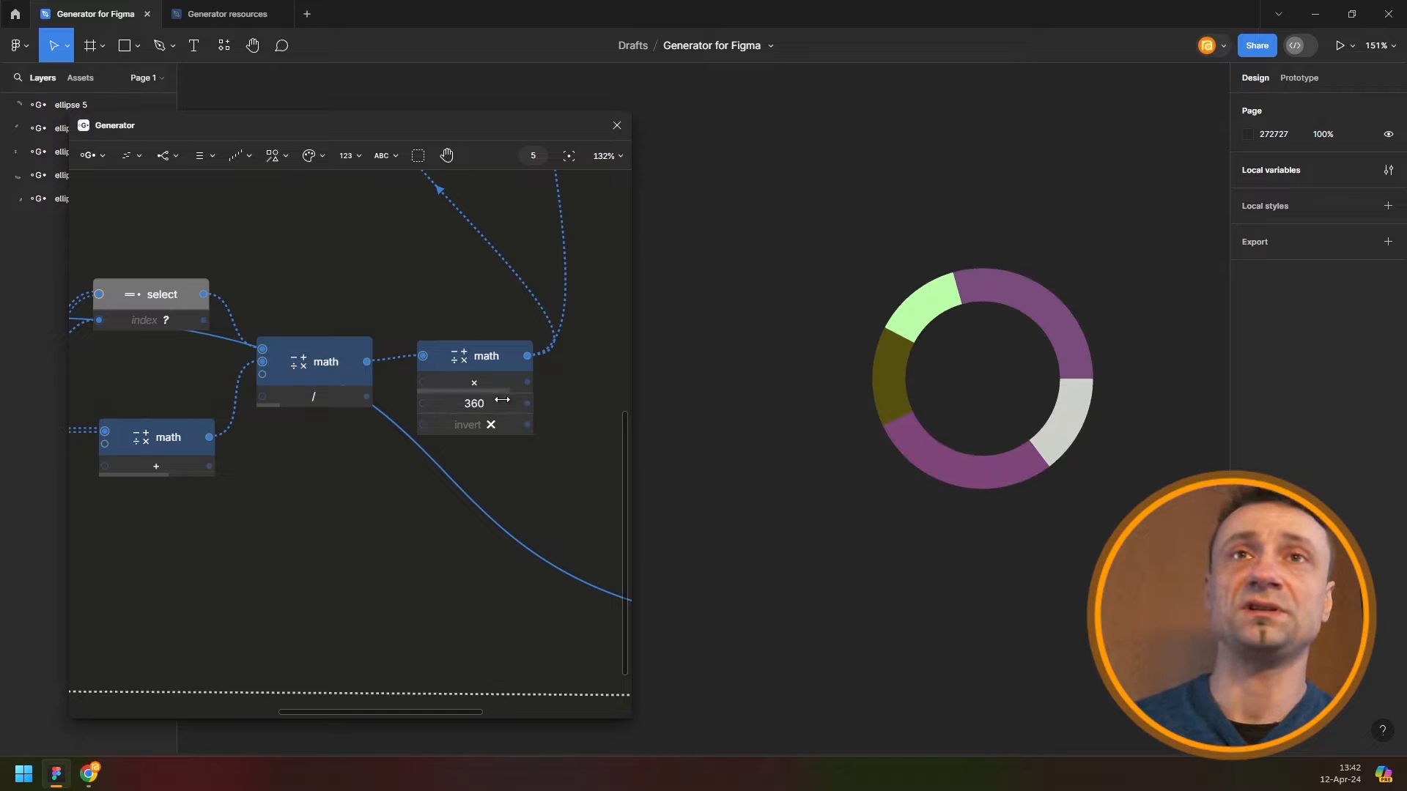
Set the count of the repeat node beside the random node to 12
drag(161, 524, 336, 373)
scroll(336, 374, down, 3)
drag(248, 301, 221, 431)
drag(455, 391, 355, 394)
drag(274, 360, 285, 357)
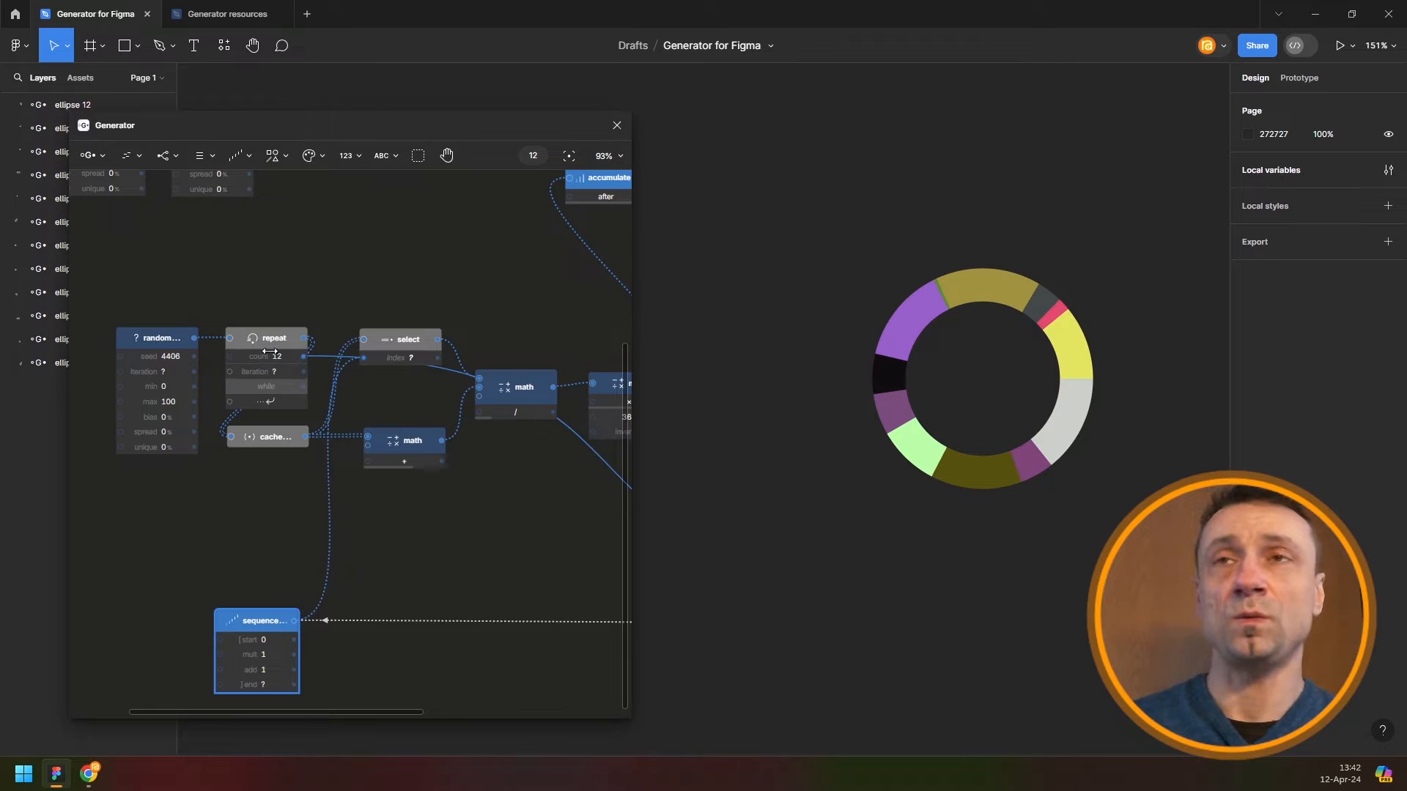
Switch the ellipse's inner value from relative to absolute and reduce it to 45
scroll(440, 259, down, 5)
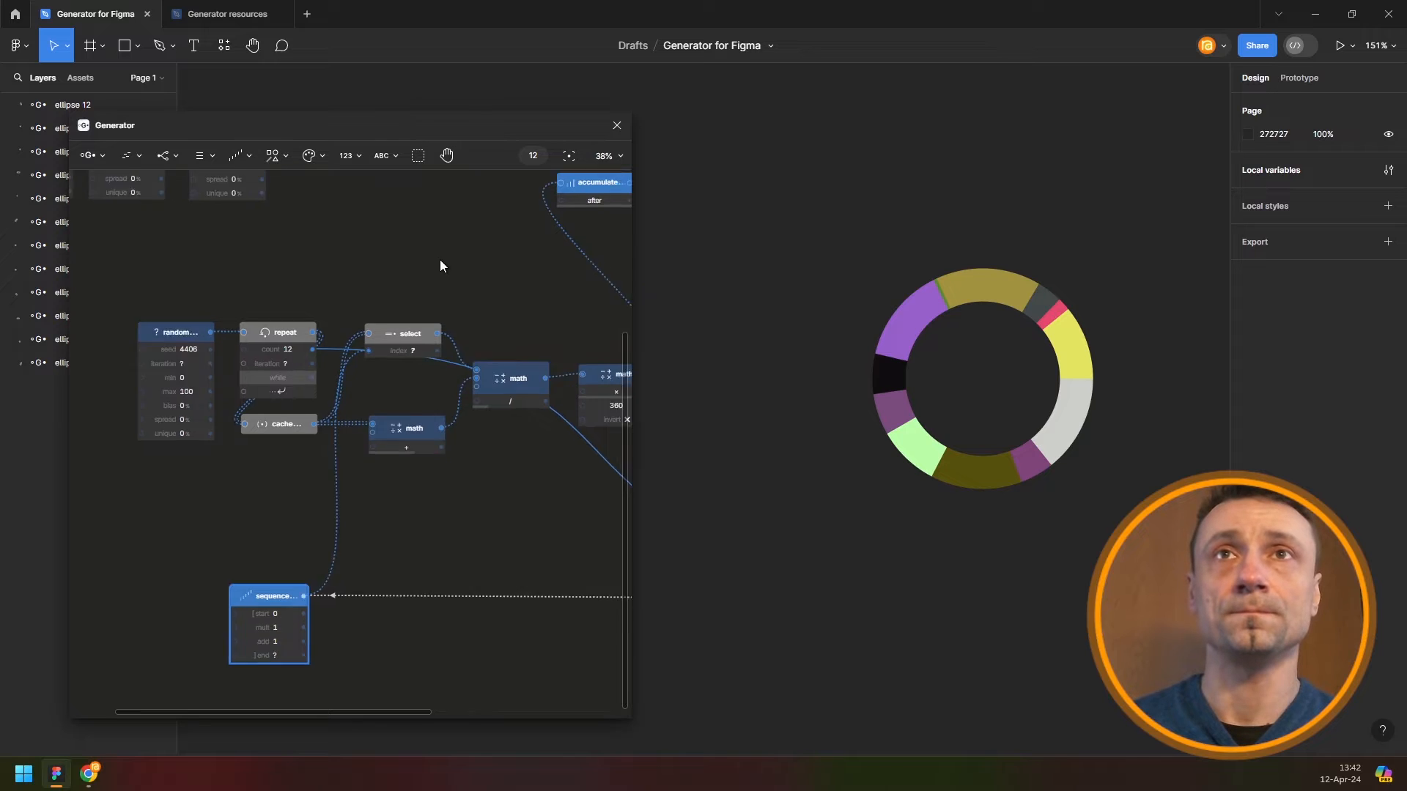
scroll(330, 367, up, 8)
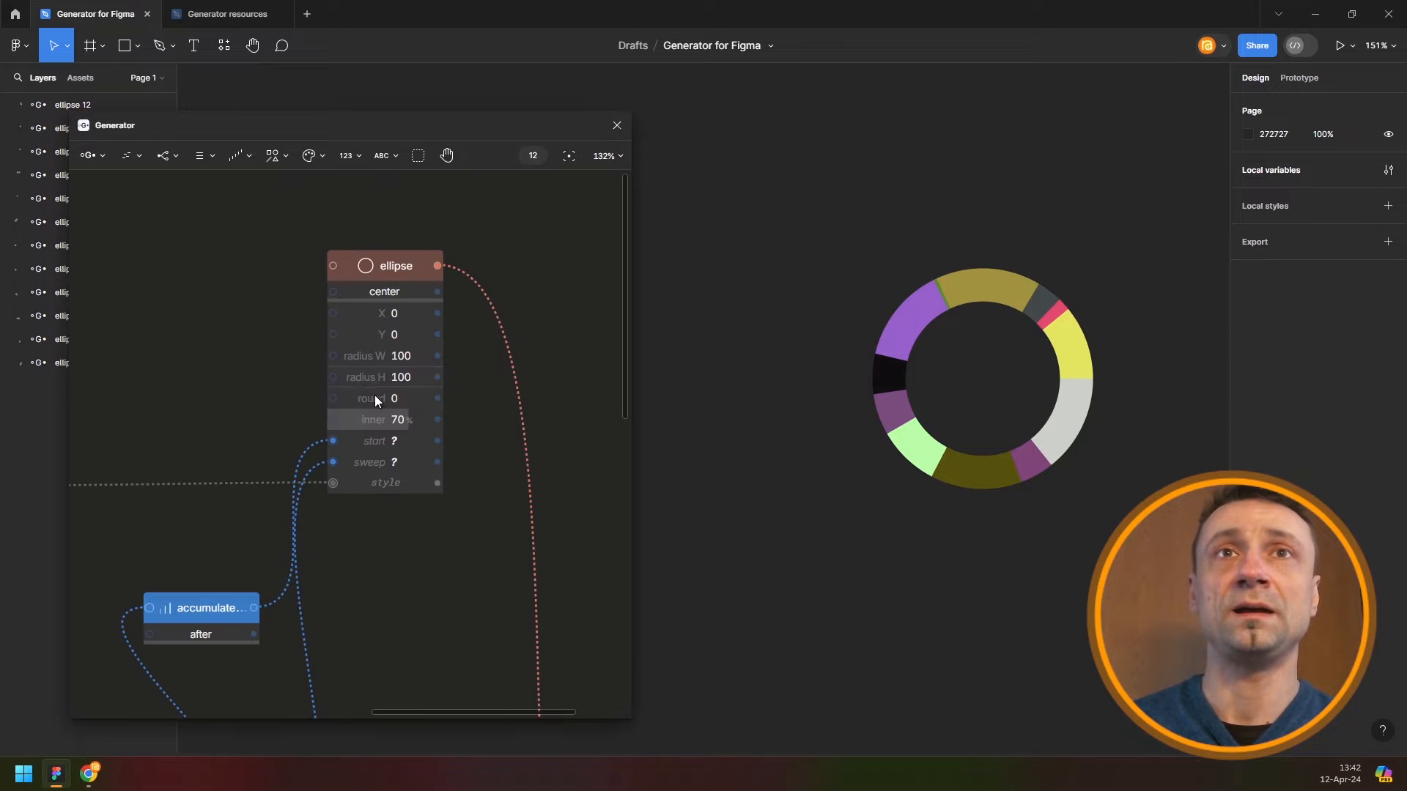
scroll(375, 394, up, 4)
right_click(446, 456)
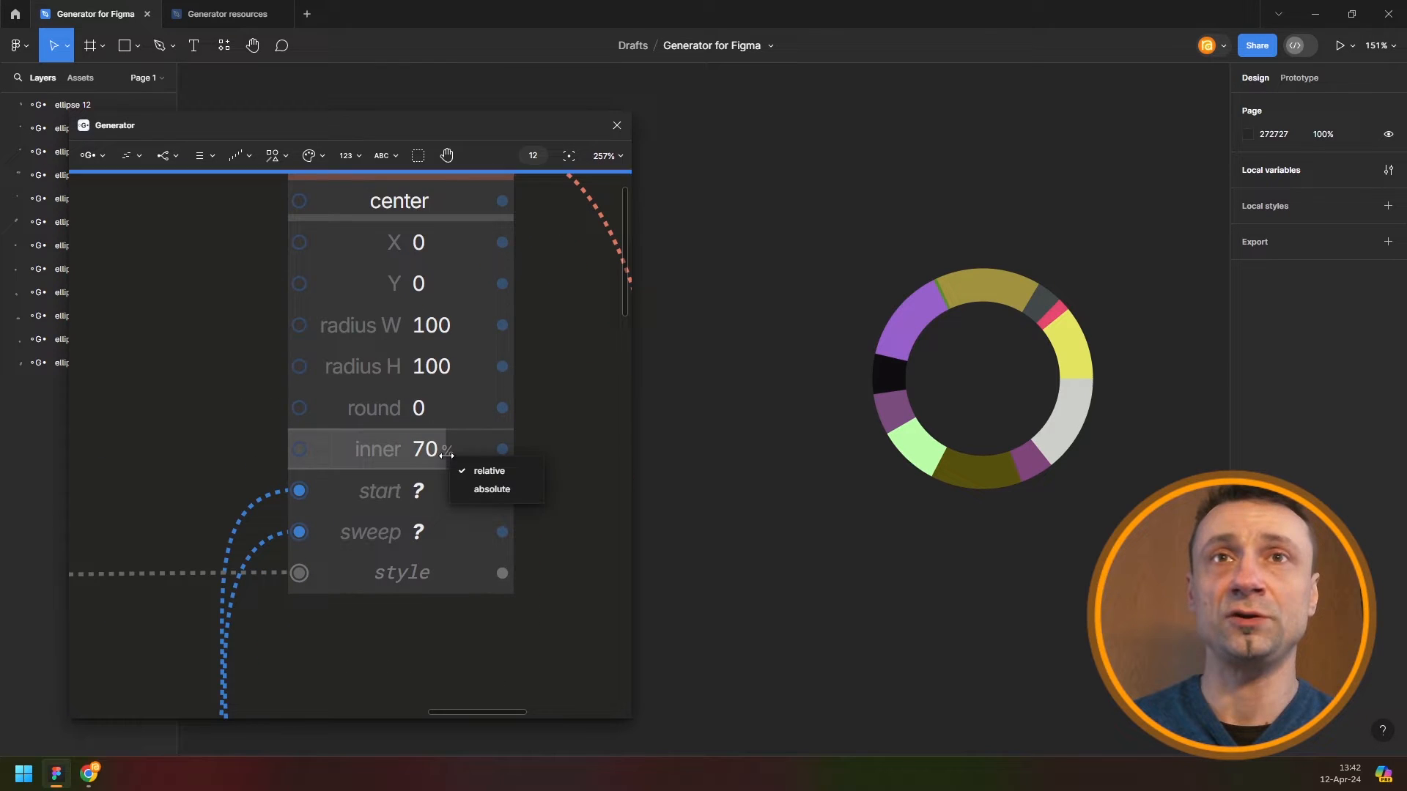
click(492, 488)
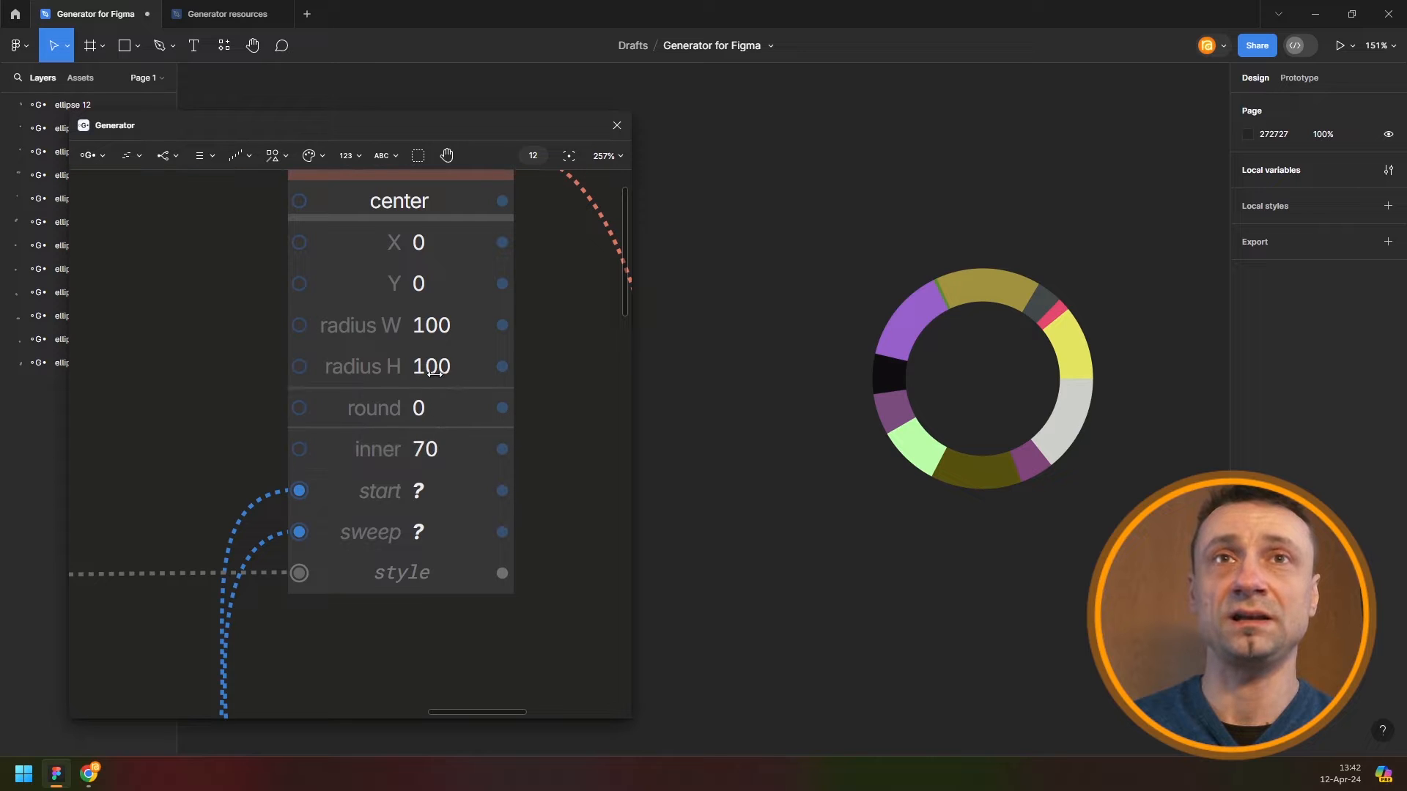
drag(444, 444, 442, 408)
scroll(444, 396, down, 3)
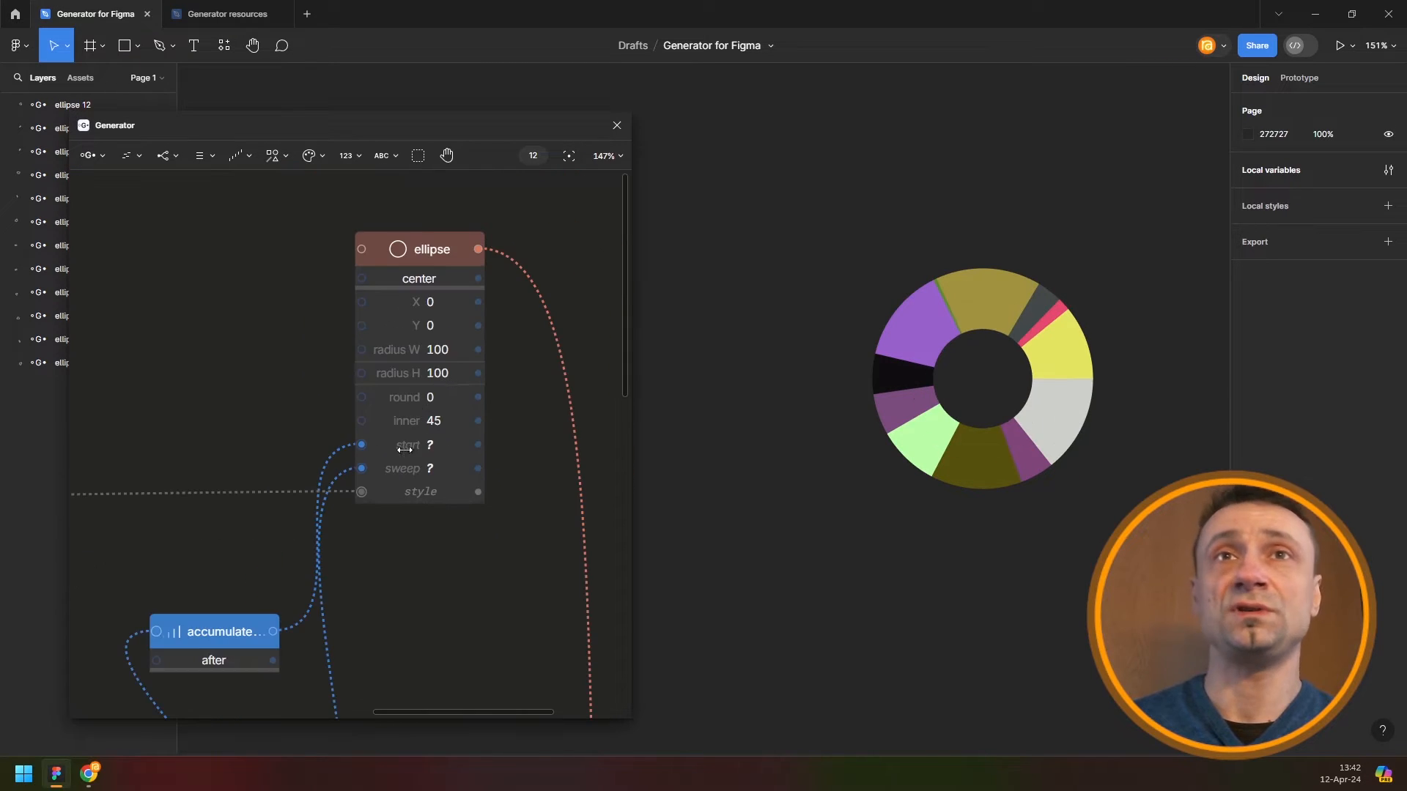
Add a second Sequence node and place it below the dotted return link of the ellipse's repeat node
drag(337, 385, 363, 303)
scroll(314, 275, down, 4)
click(239, 156)
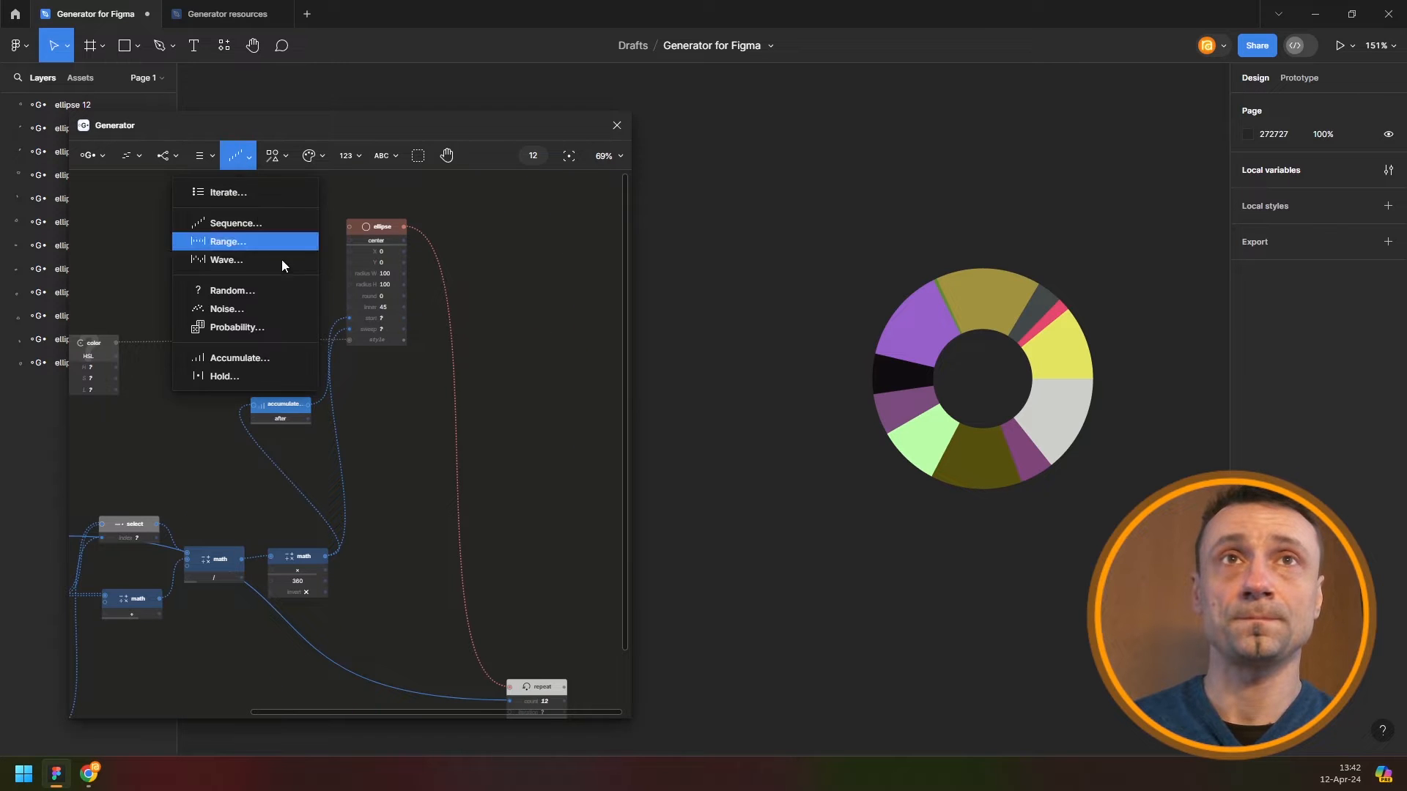
click(249, 220)
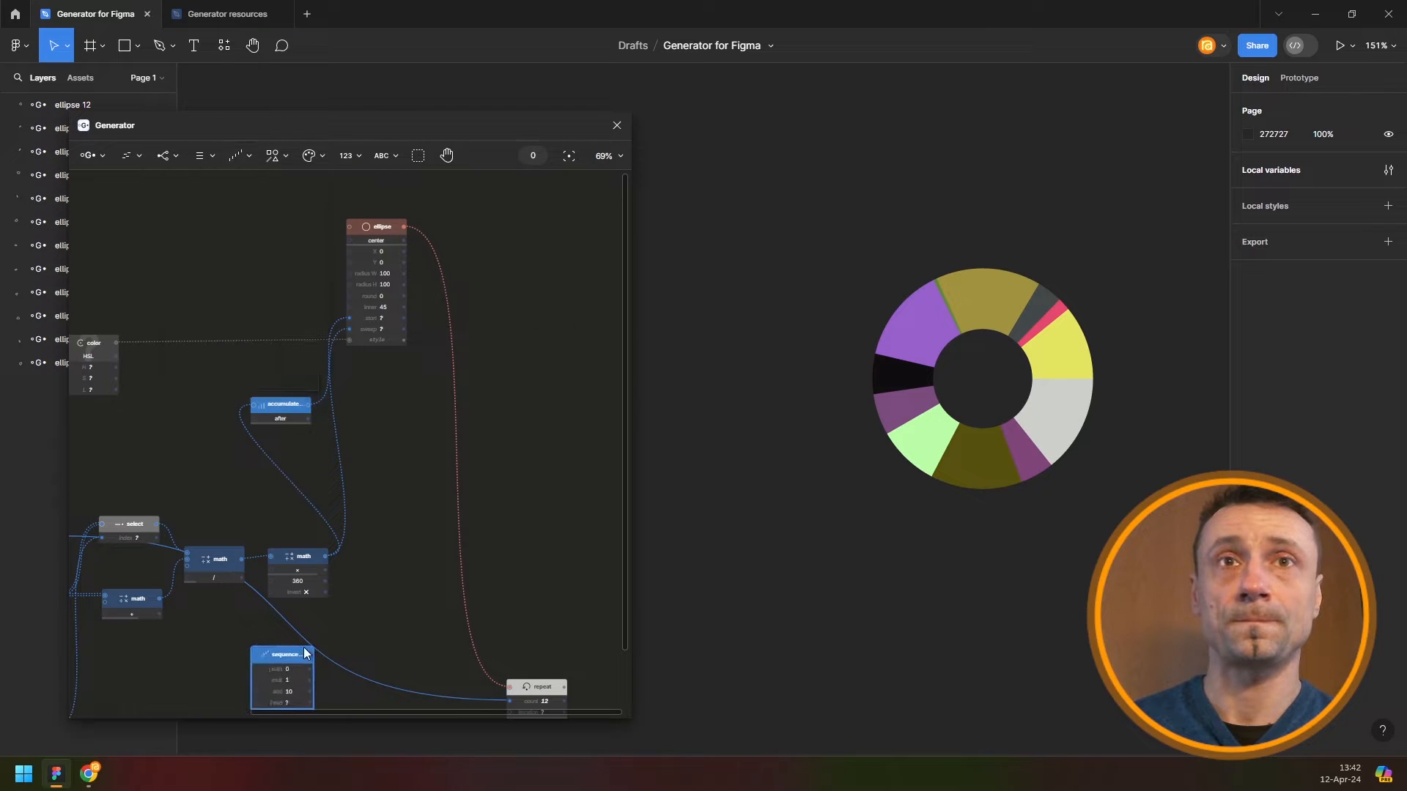
scroll(422, 390, down, 3)
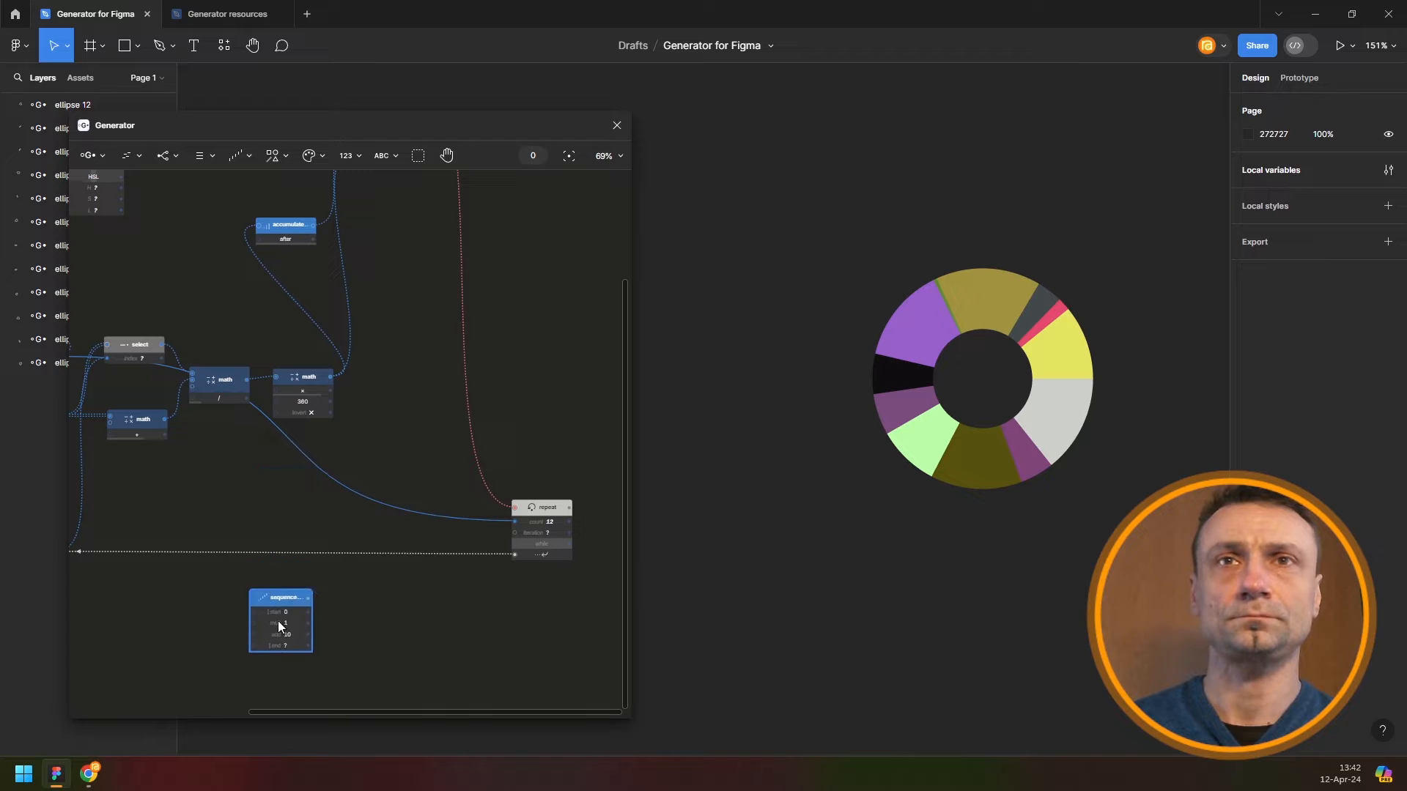
click(269, 644)
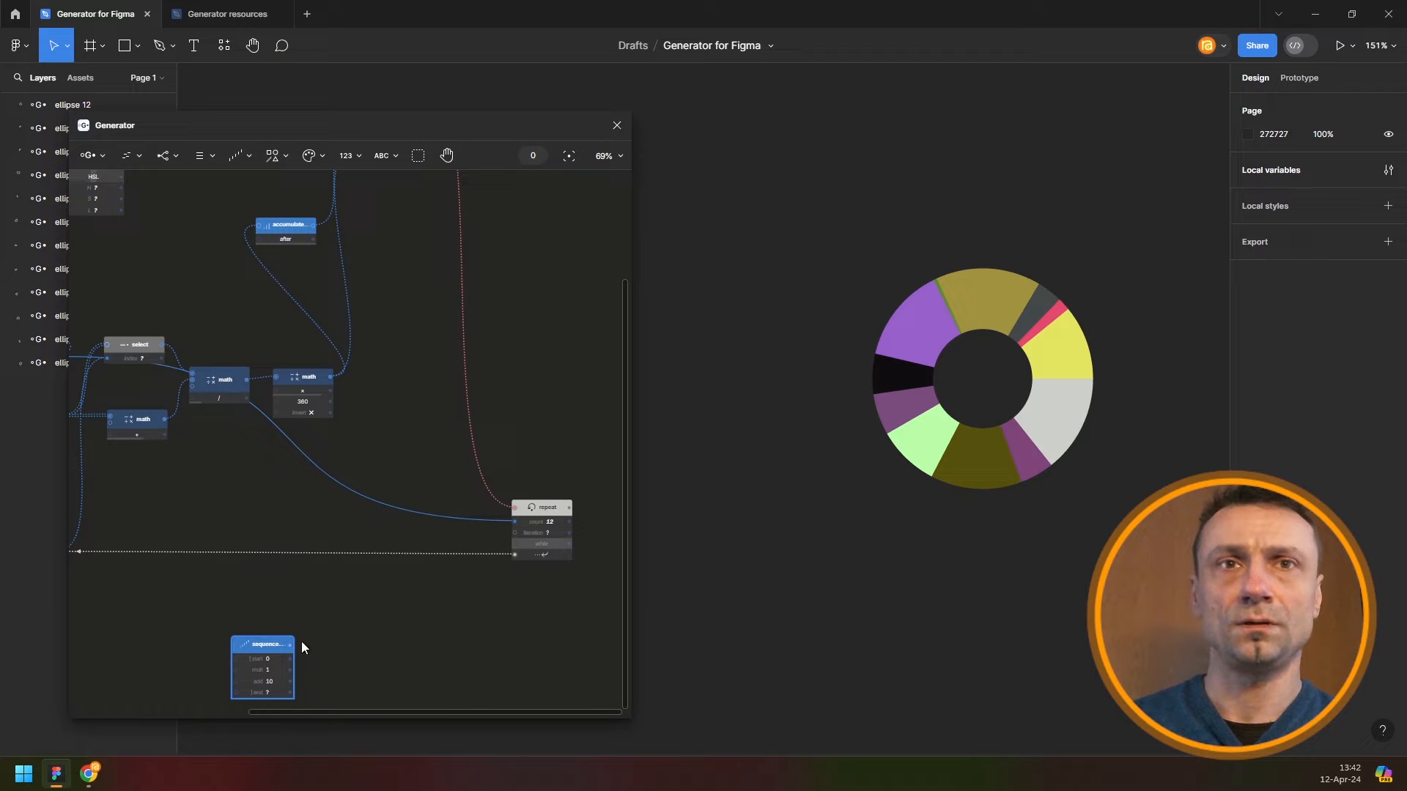
Connect the new sequence node's output to the ellipse's inner input
drag(292, 649, 366, 430)
scroll(385, 468, up, 5)
scroll(364, 419, up, 5)
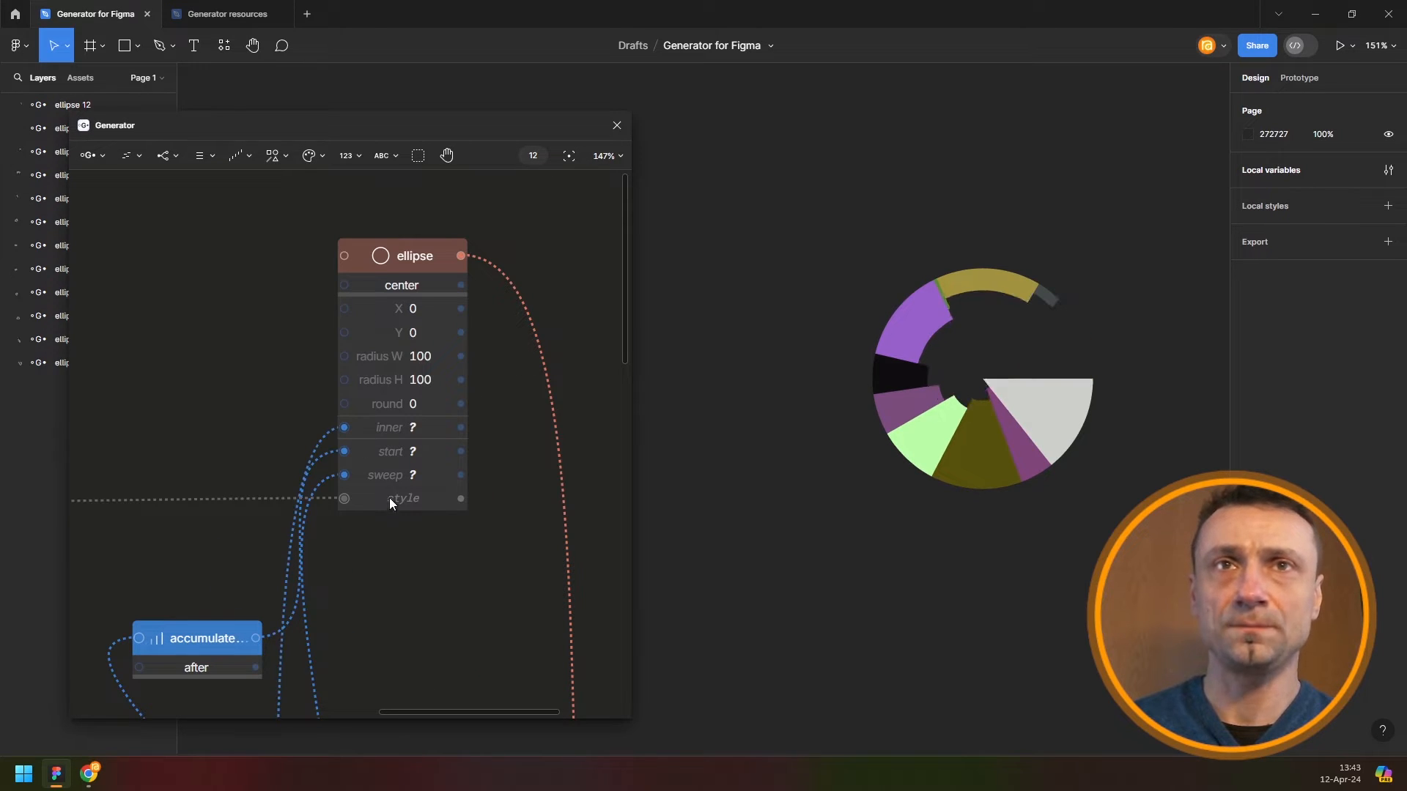
Add a Math addition node beside the new sequence node, feeding it the sequence output and using the sequence's add value as its operand
drag(399, 633, 399, 365)
drag(357, 711, 333, 185)
scroll(367, 353, down, 2)
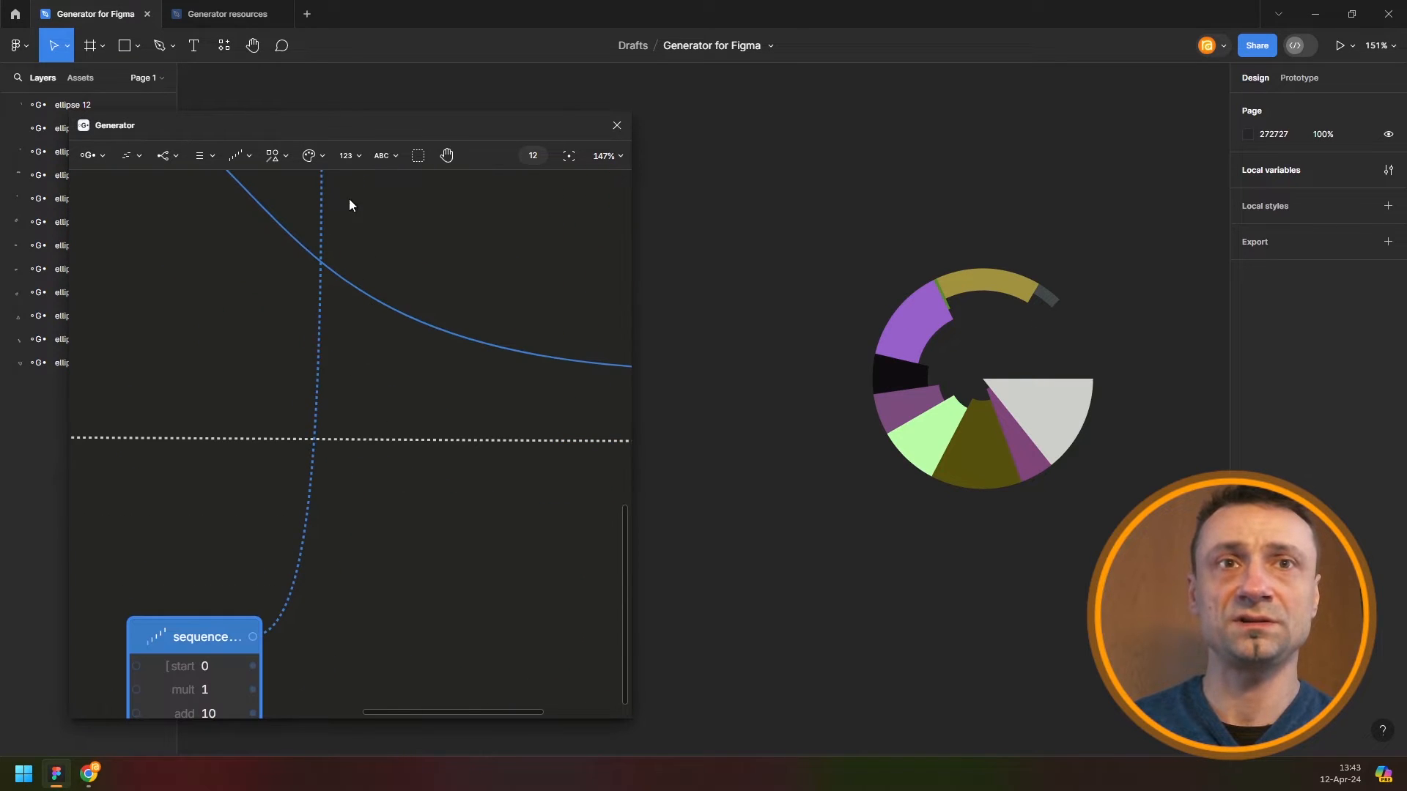
click(342, 162)
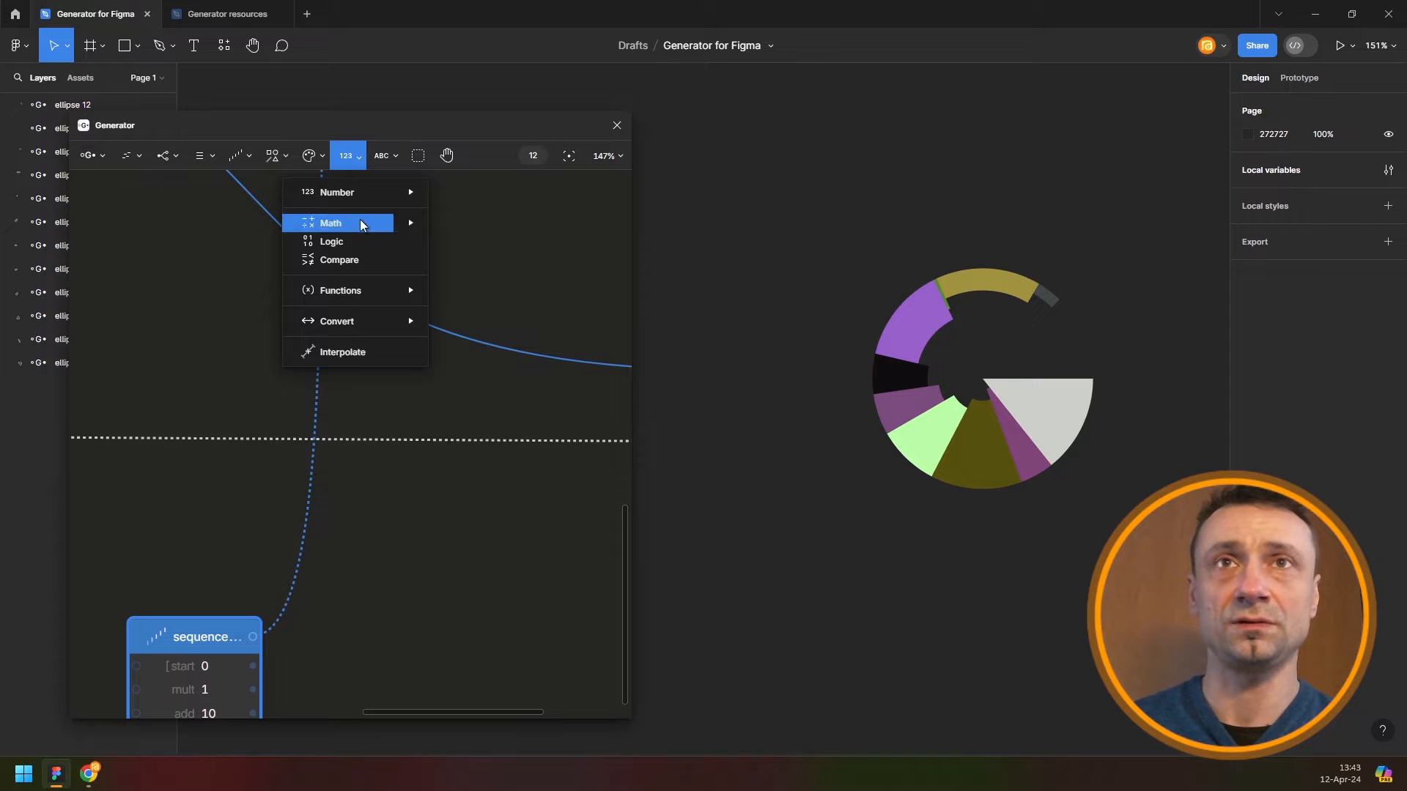
drag(367, 223, 397, 641)
scroll(399, 421, down, 3)
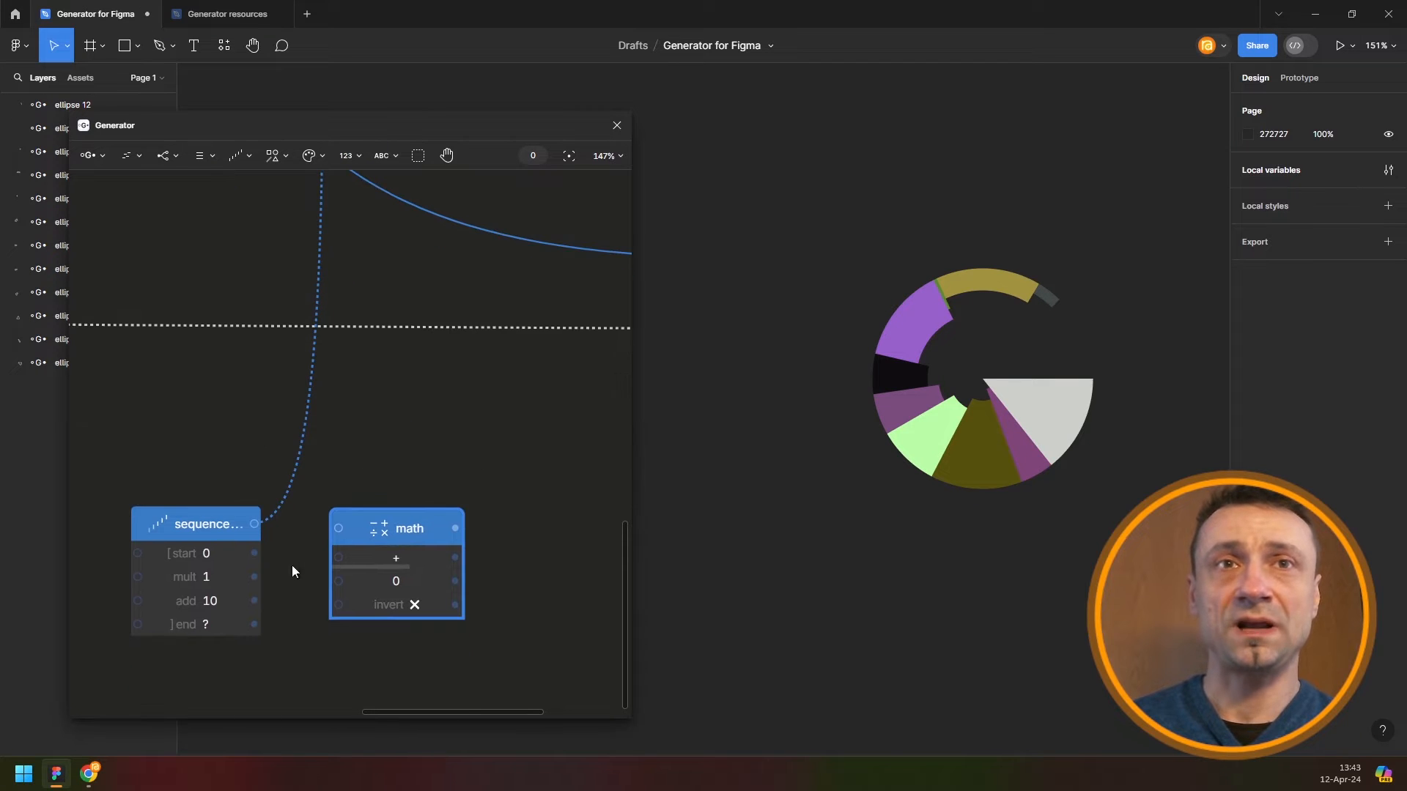
drag(390, 529, 390, 529)
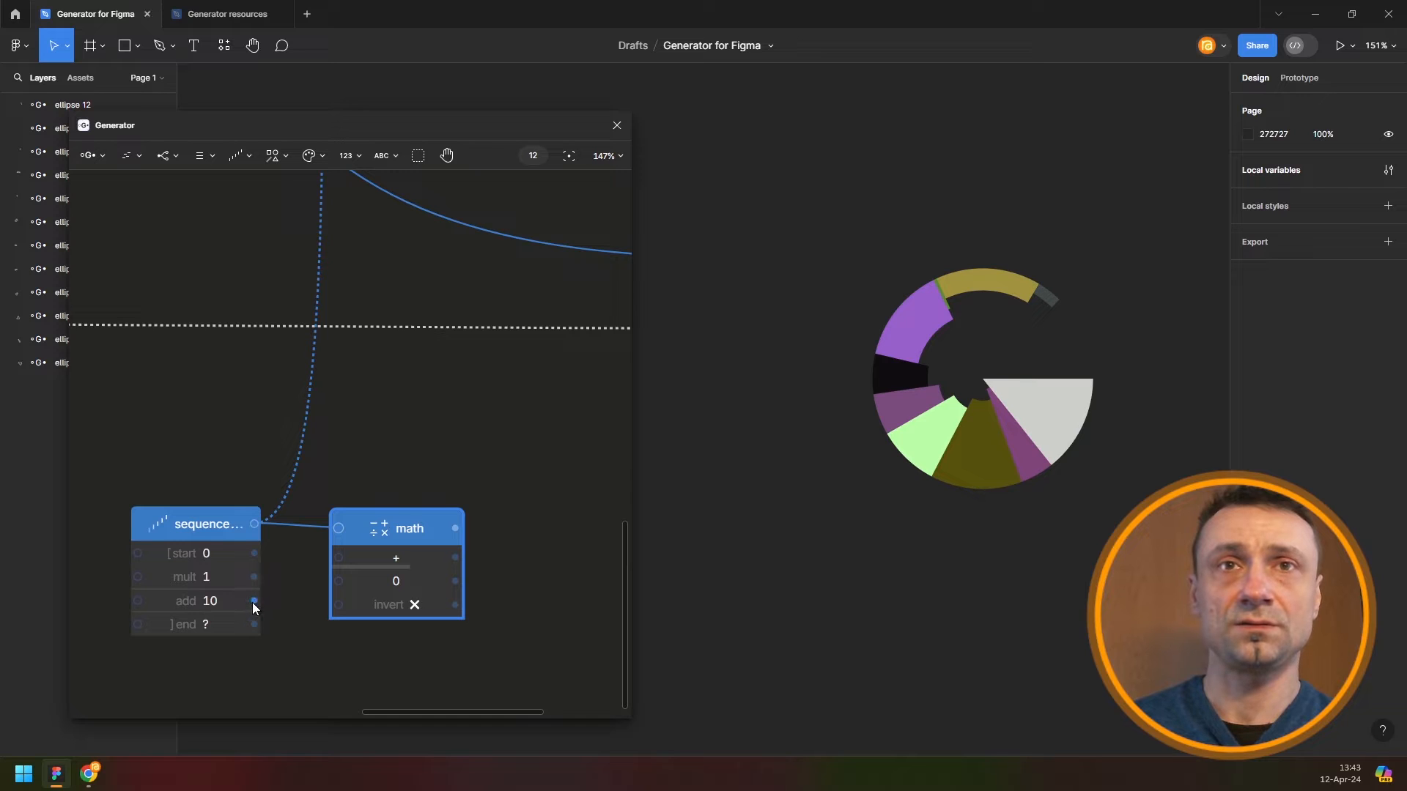
drag(267, 599, 372, 585)
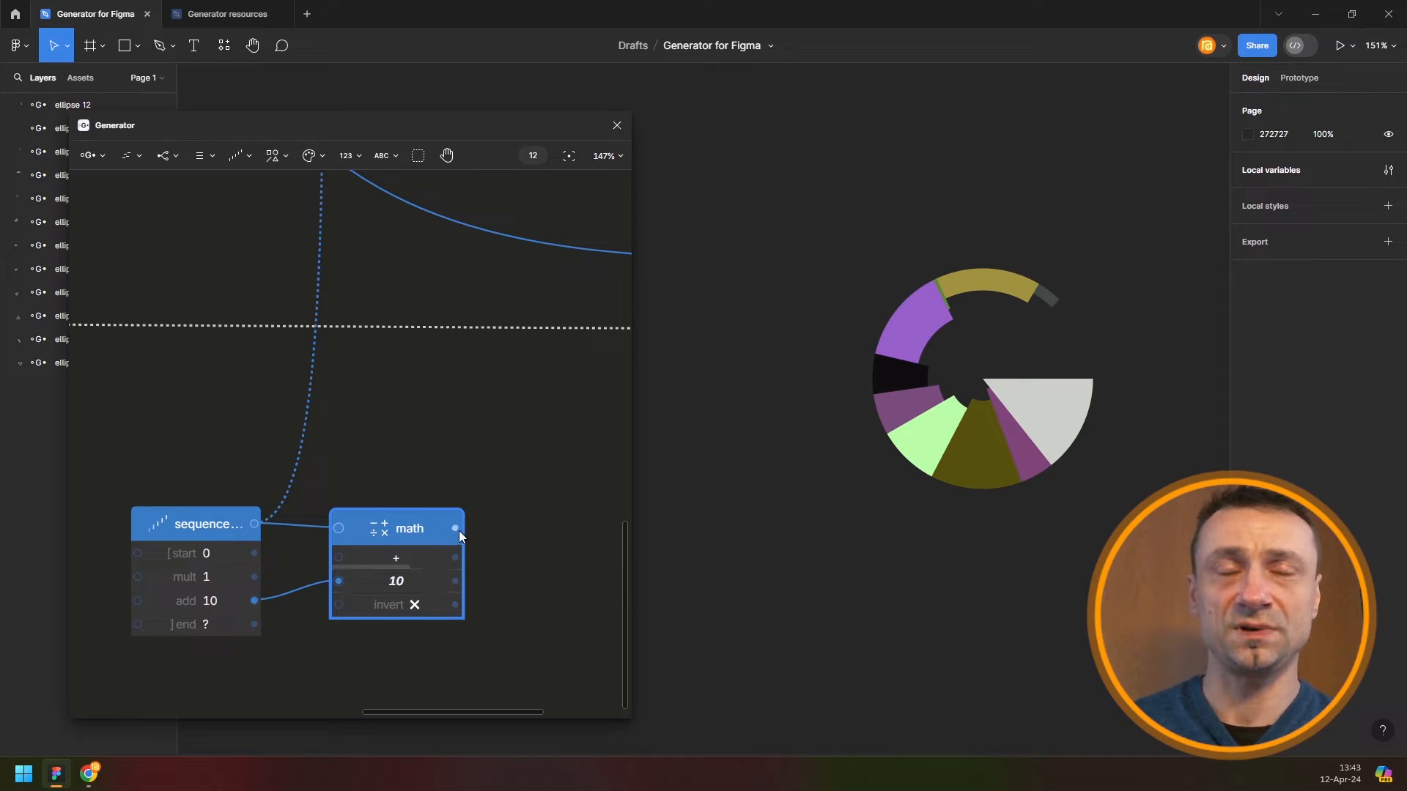
Connect the new addition node's output to both the radius W and radius H inputs of the ellipse
scroll(464, 460, up, 10)
drag(466, 488, 418, 297)
scroll(398, 448, up, 5)
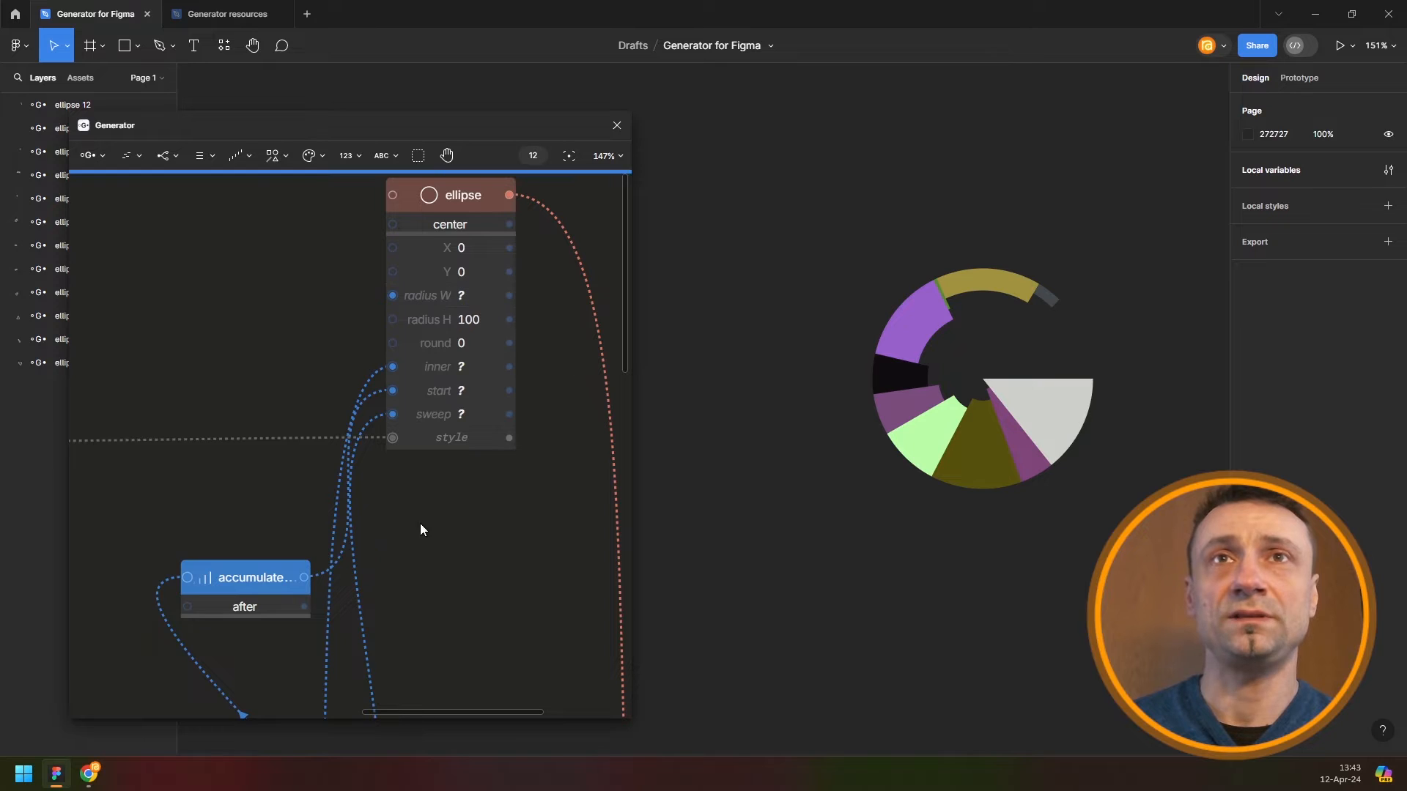
scroll(419, 521, down, 3)
scroll(419, 522, down, 6)
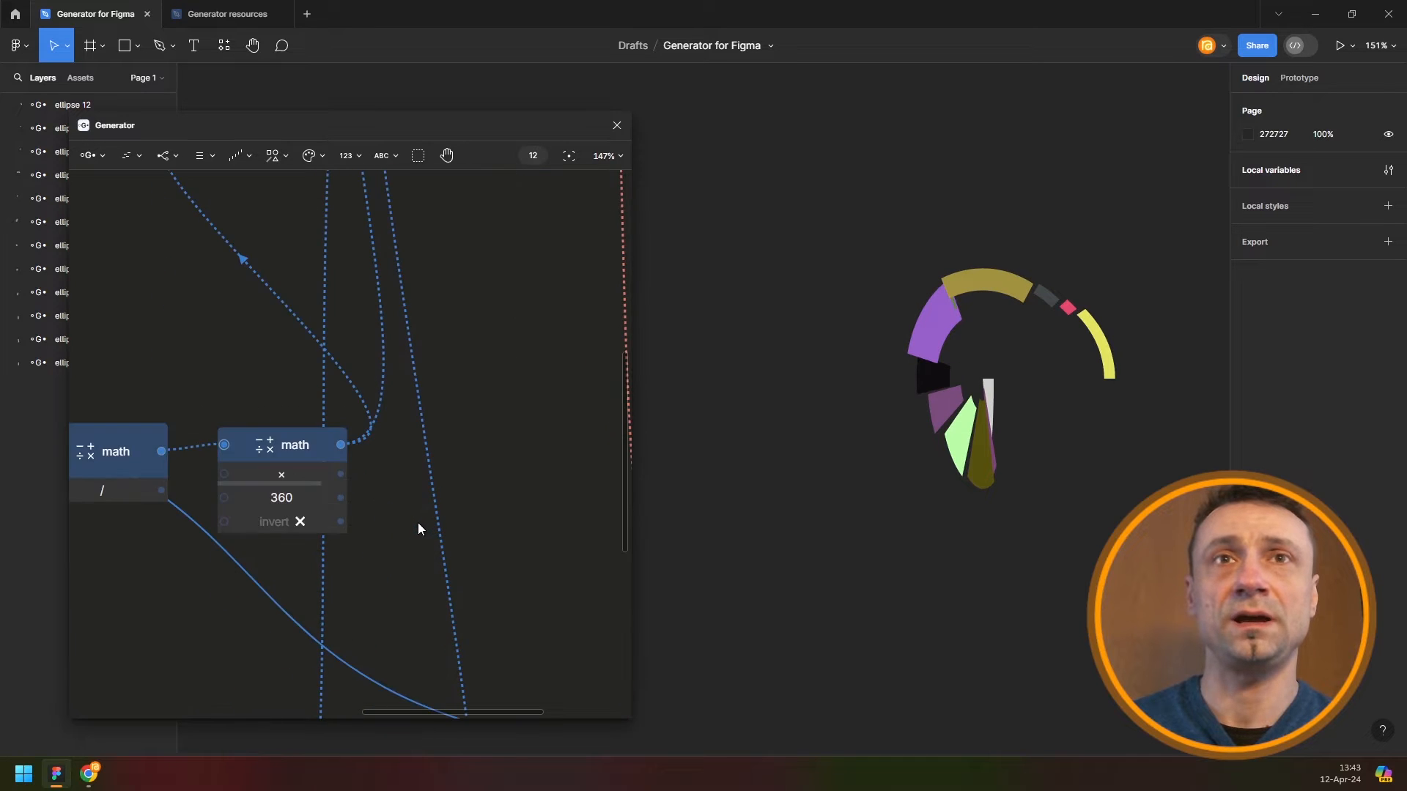
scroll(407, 557, down, 10)
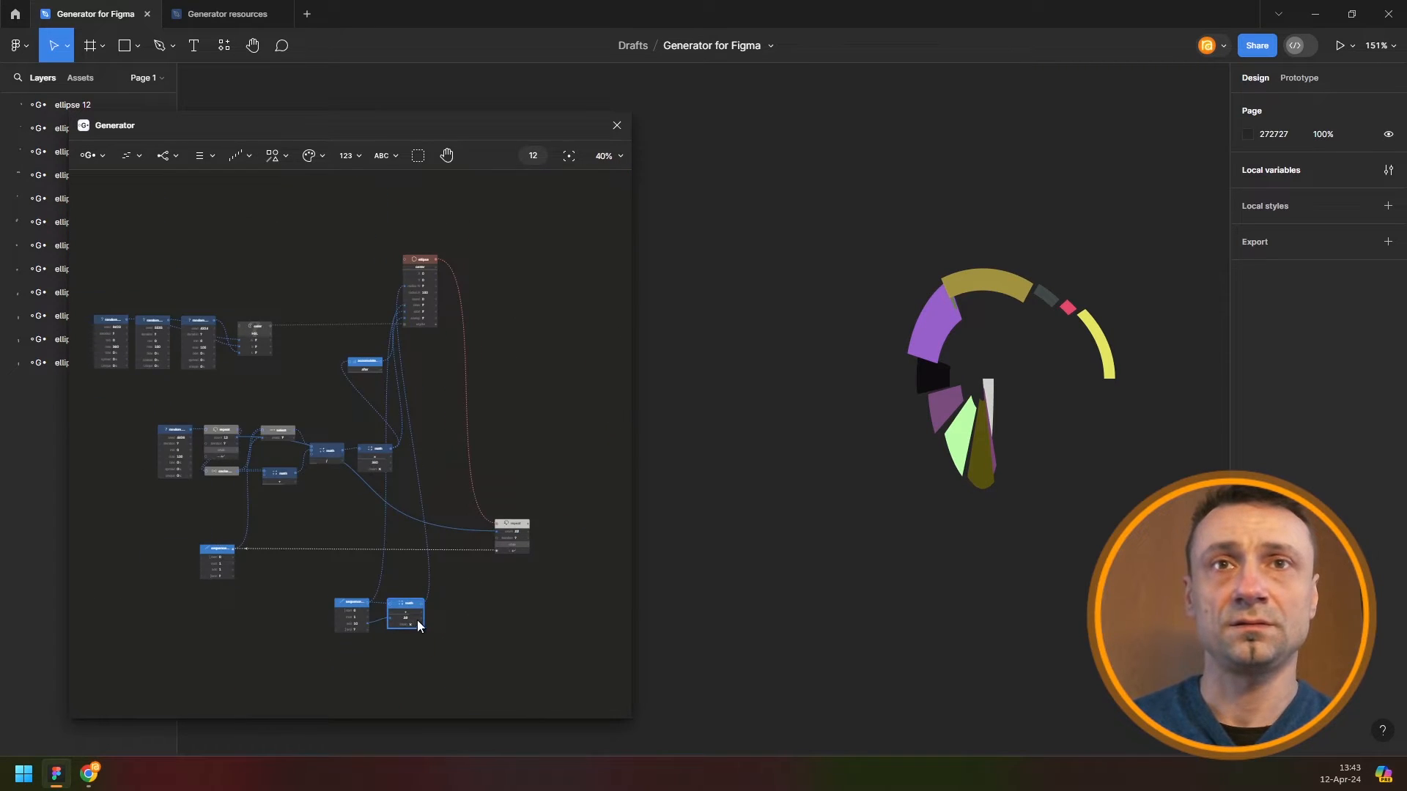
scroll(417, 620, up, 5)
drag(428, 578, 409, 456)
scroll(406, 422, up, 9)
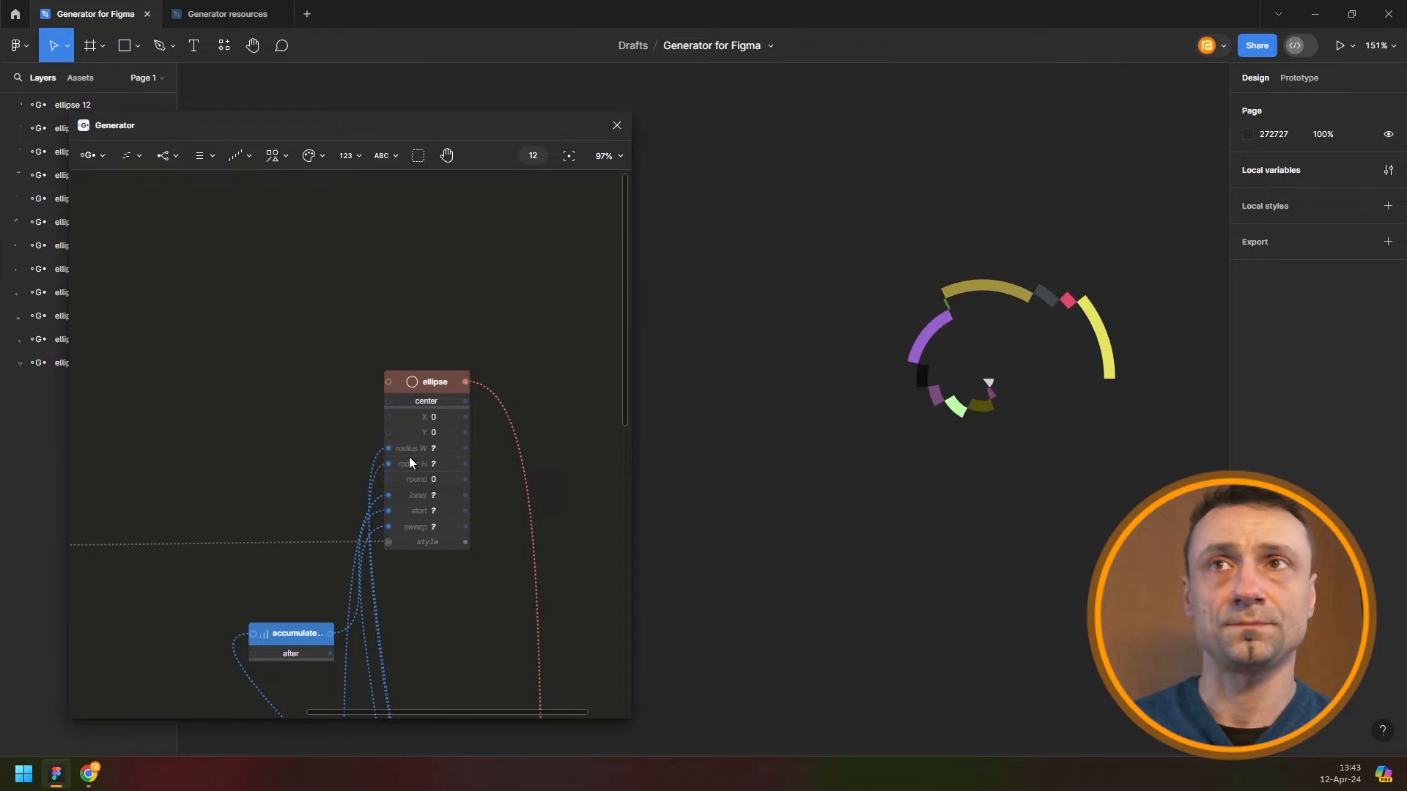
Shift the new sequence node and its addition node slightly left to tidy the graph
scroll(408, 456, down, 4)
scroll(451, 597, down, 1)
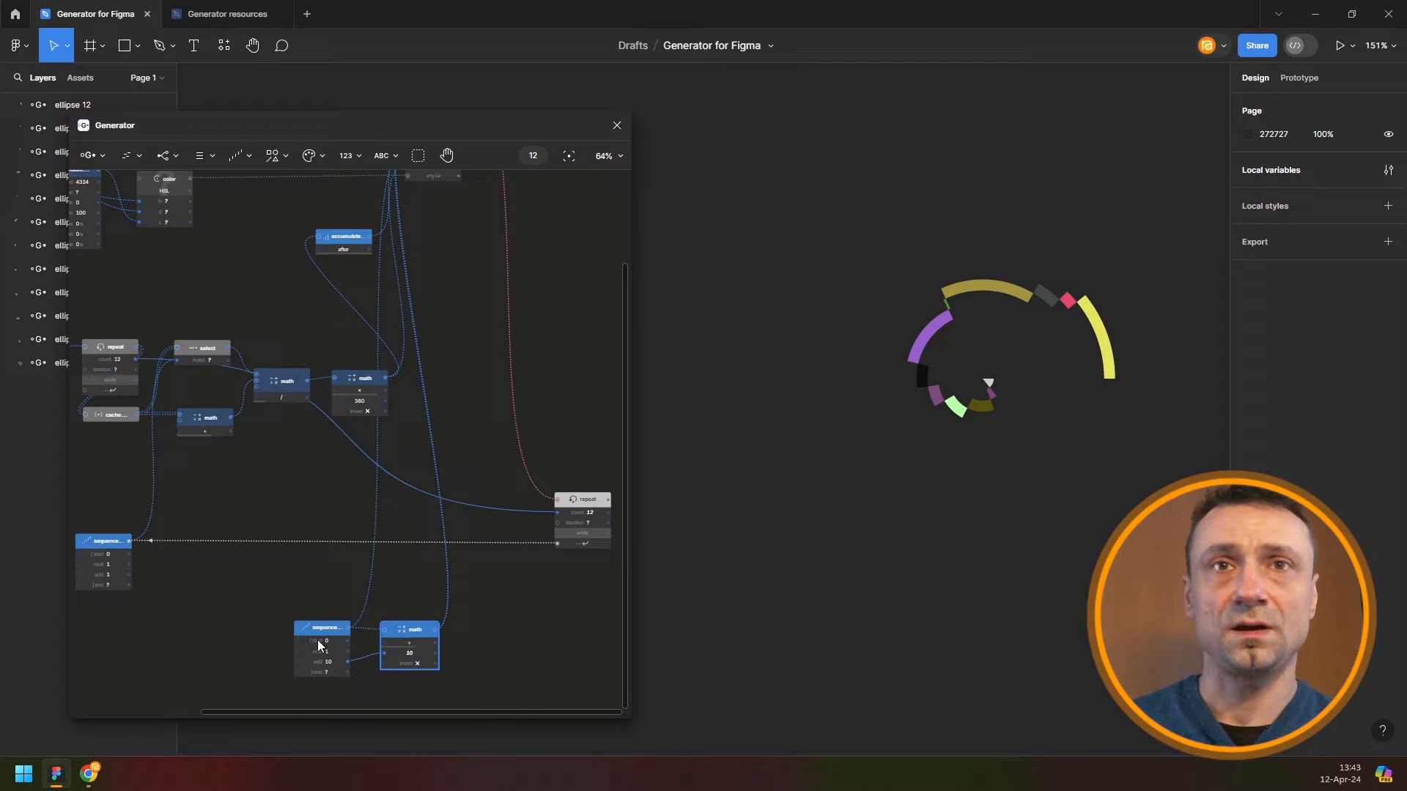
drag(326, 630, 294, 630)
drag(431, 630, 399, 627)
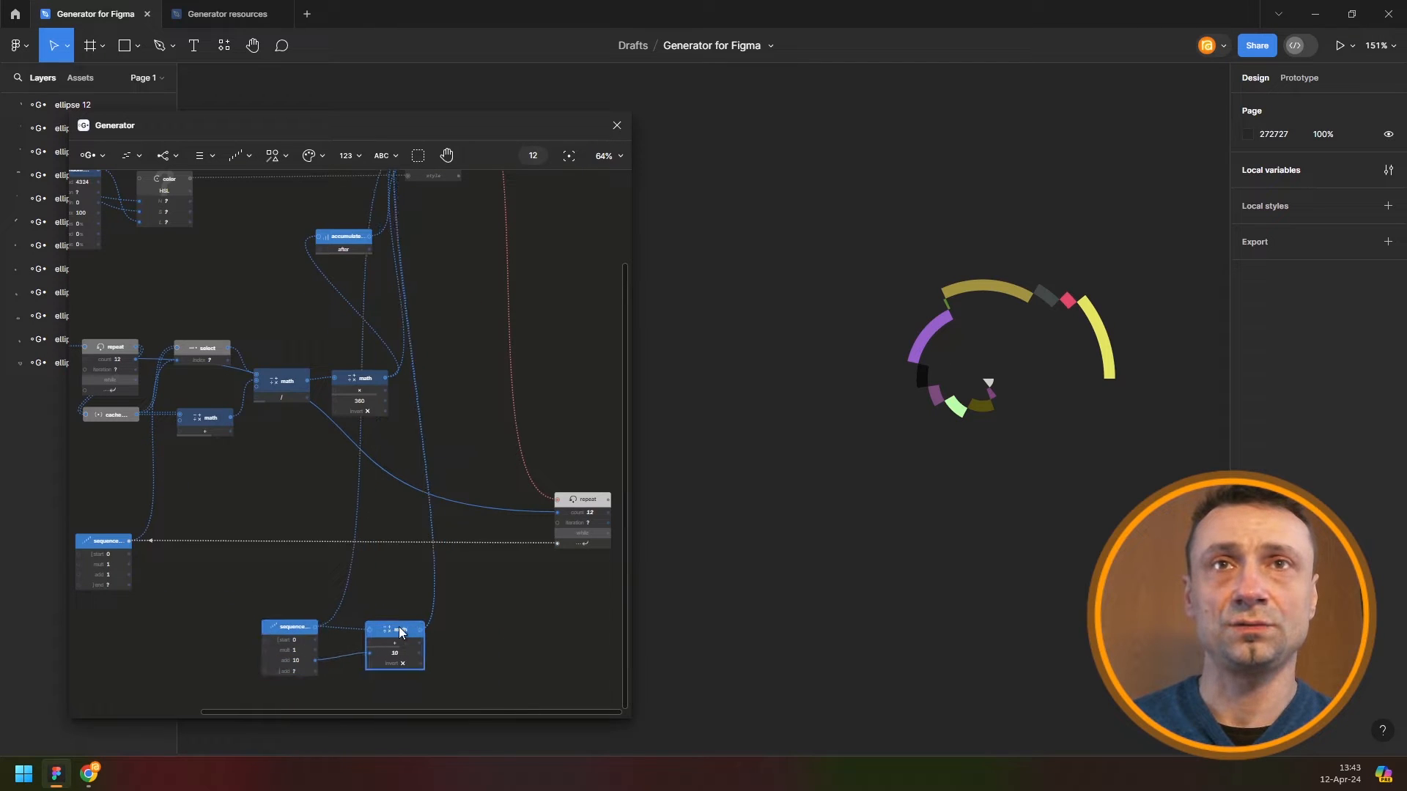
Add another Repeat node after the ellipse's repeat node, move it down below that node, and view the whole generated spiral
drag(528, 584, 453, 560)
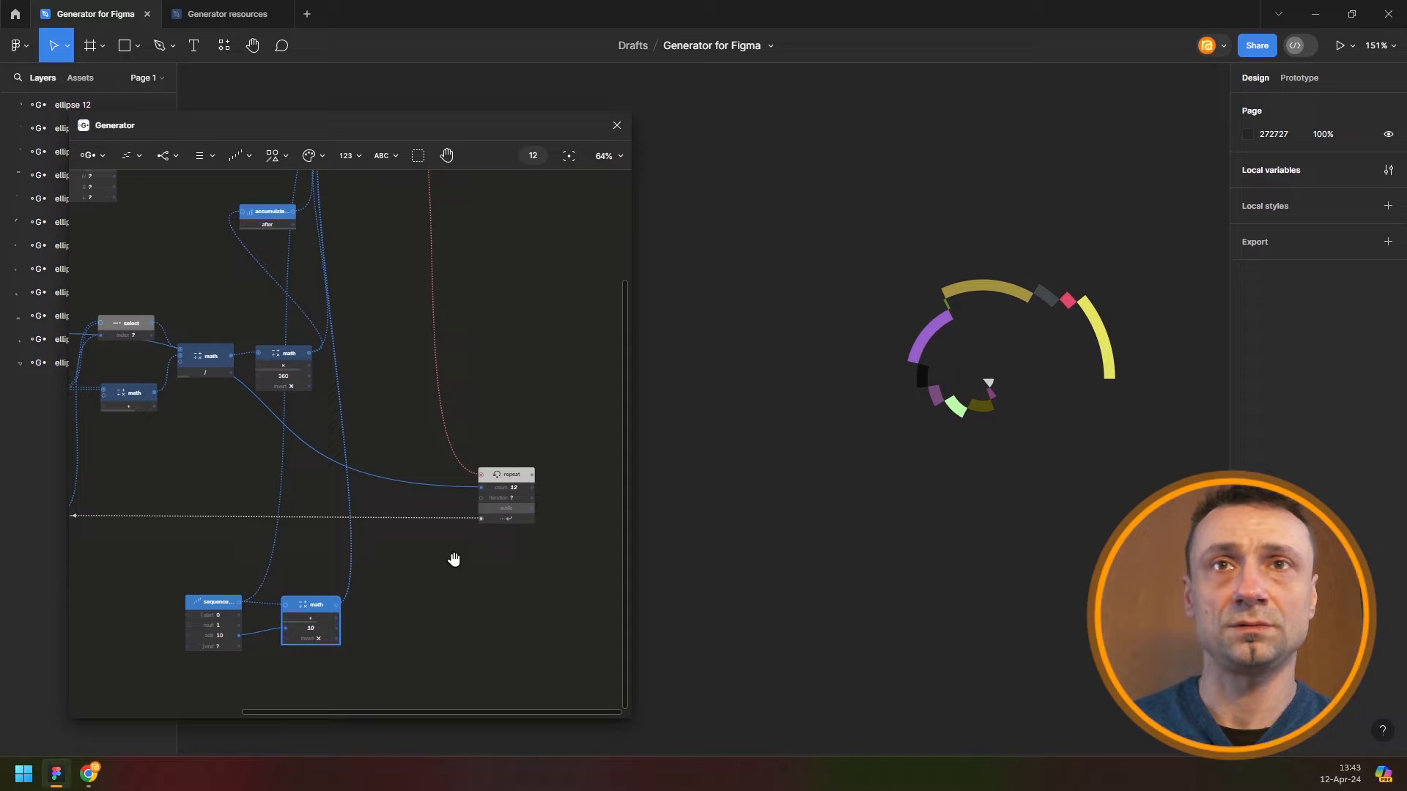
click(517, 475)
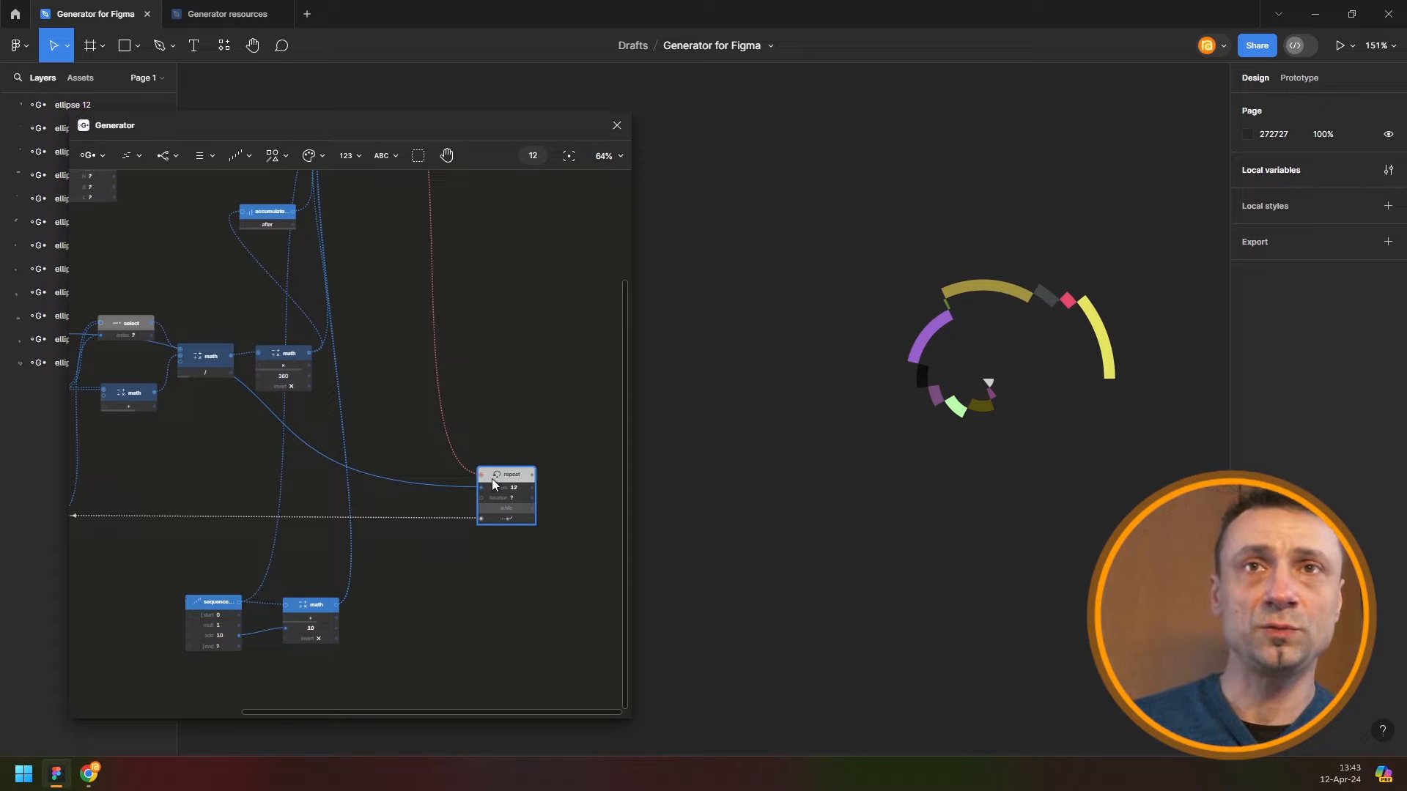
key(ctrl+slash)
text(/repeat)
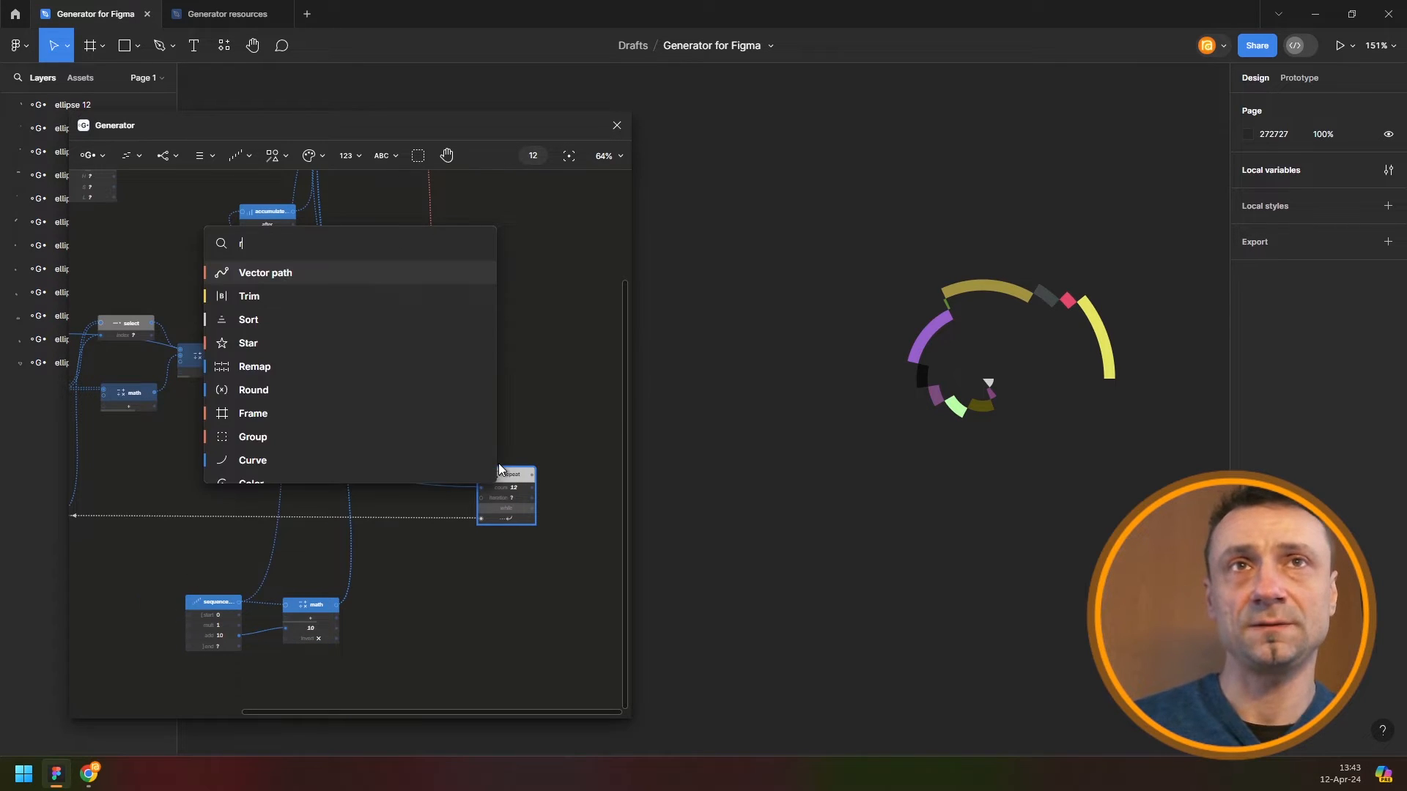
key(Return)
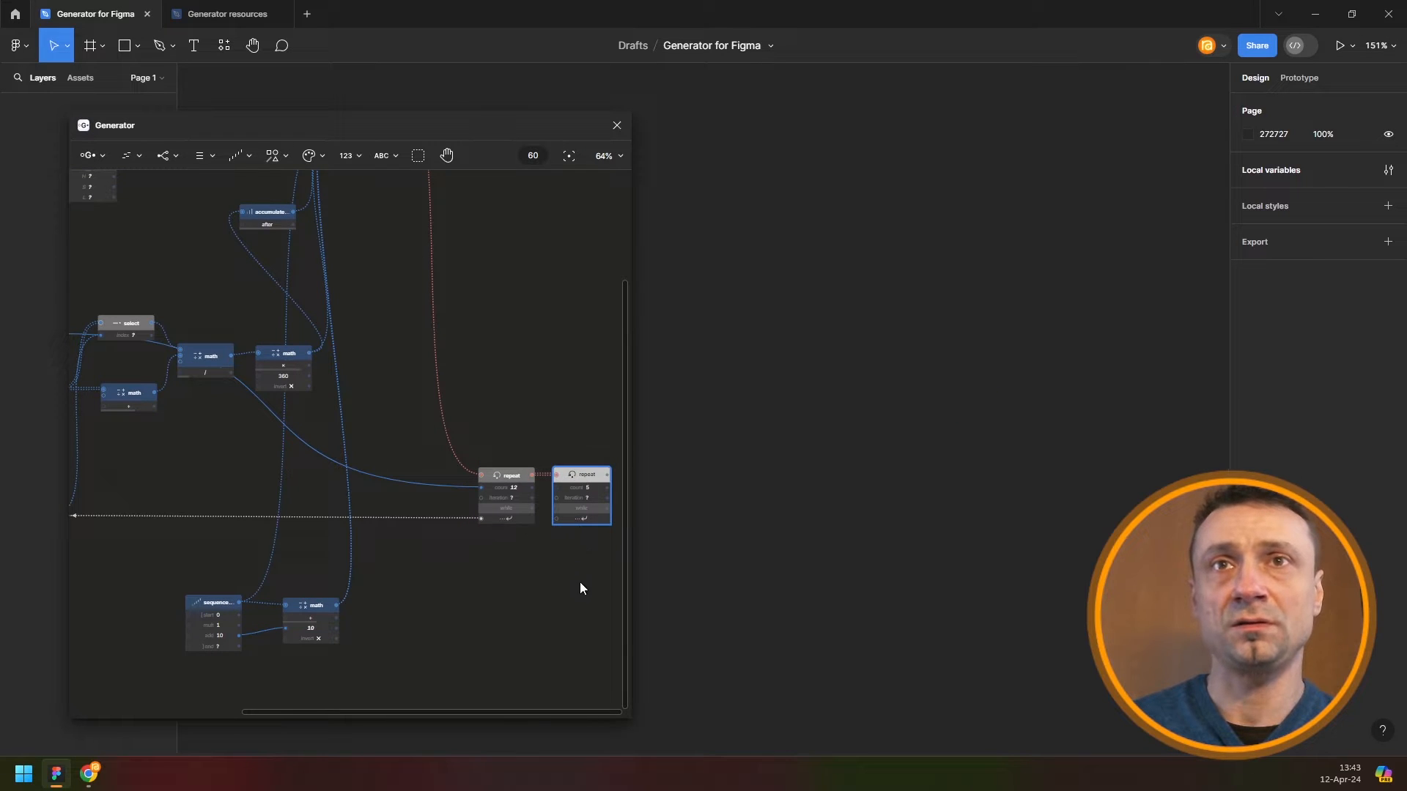
drag(578, 476, 579, 587)
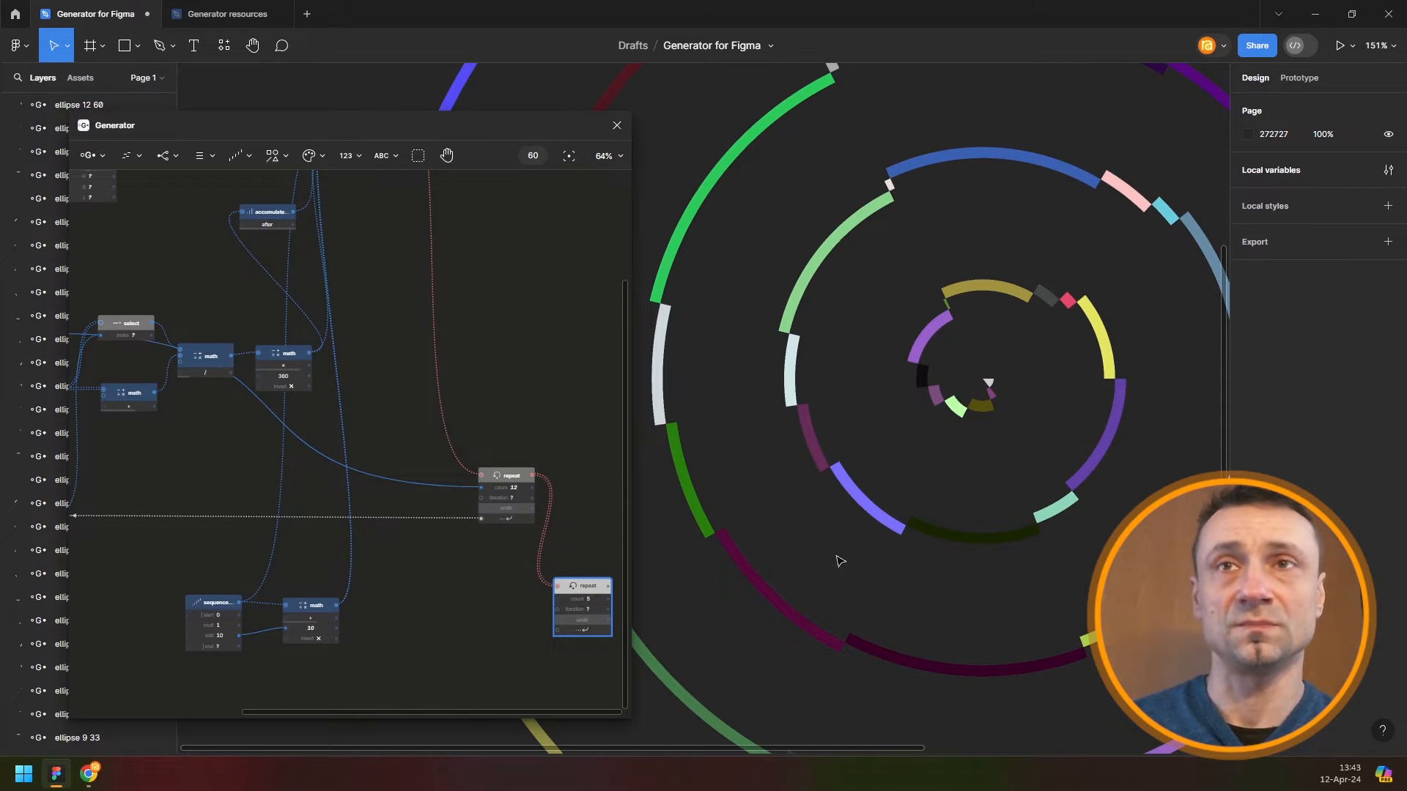
scroll(880, 372, down, 5)
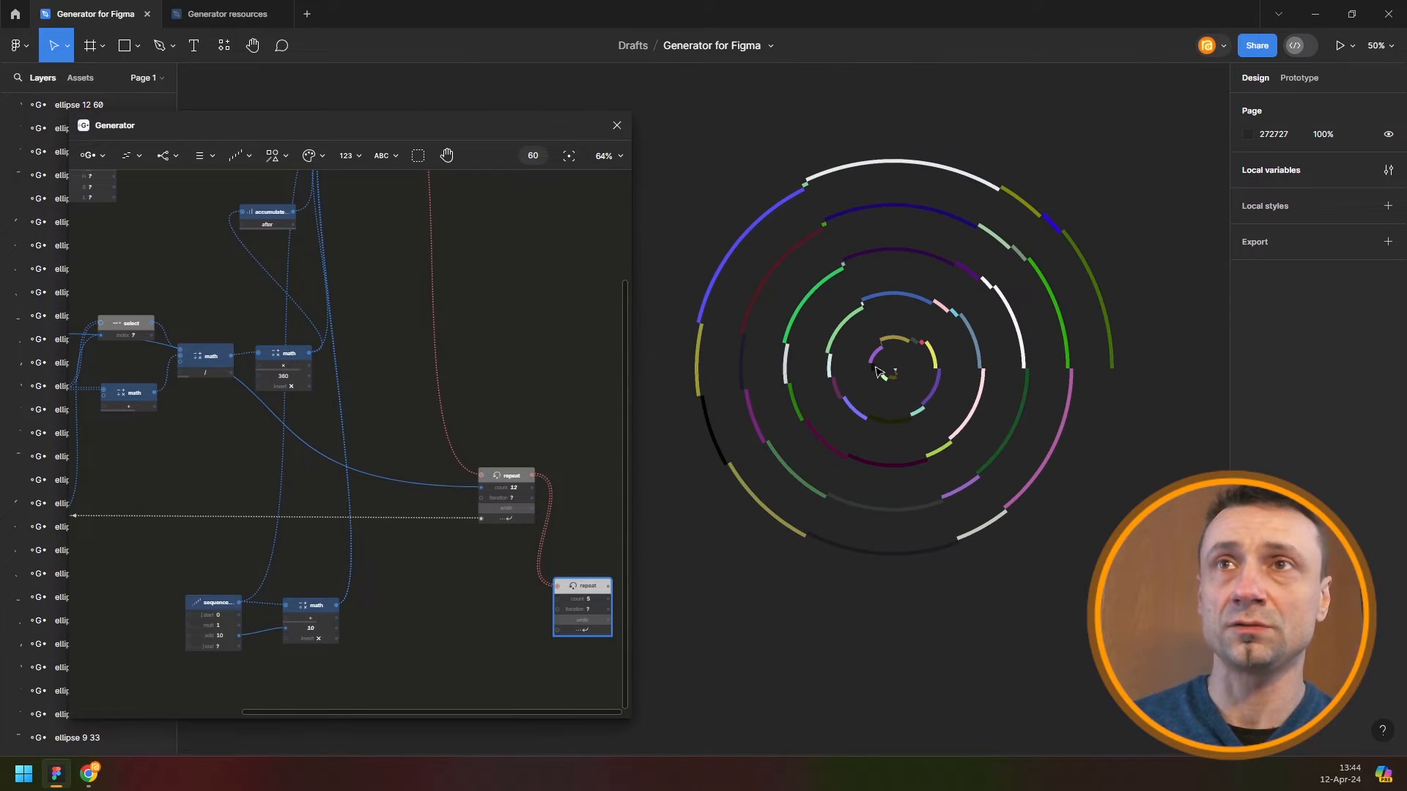
scroll(937, 292, up, 1)
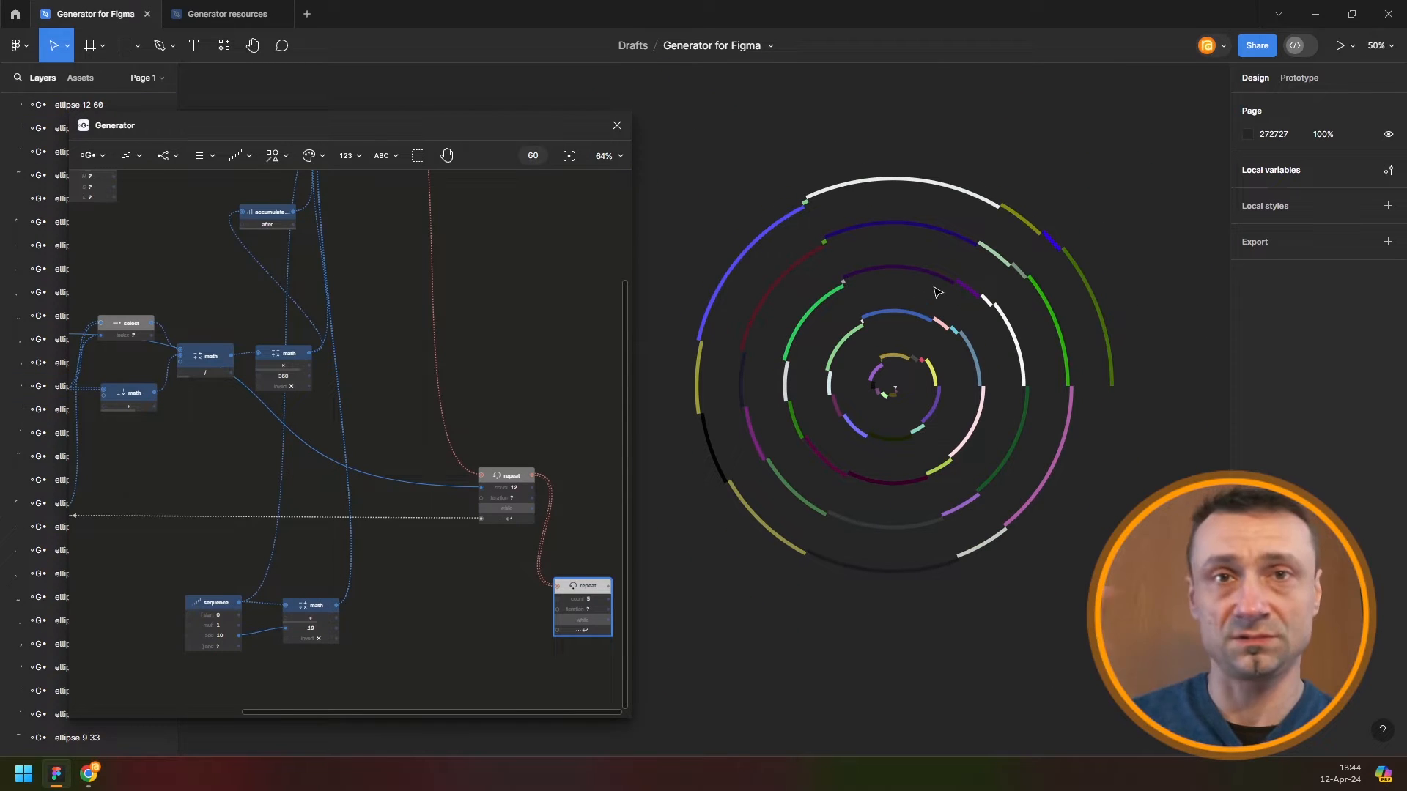
scroll(924, 377, up, 3)
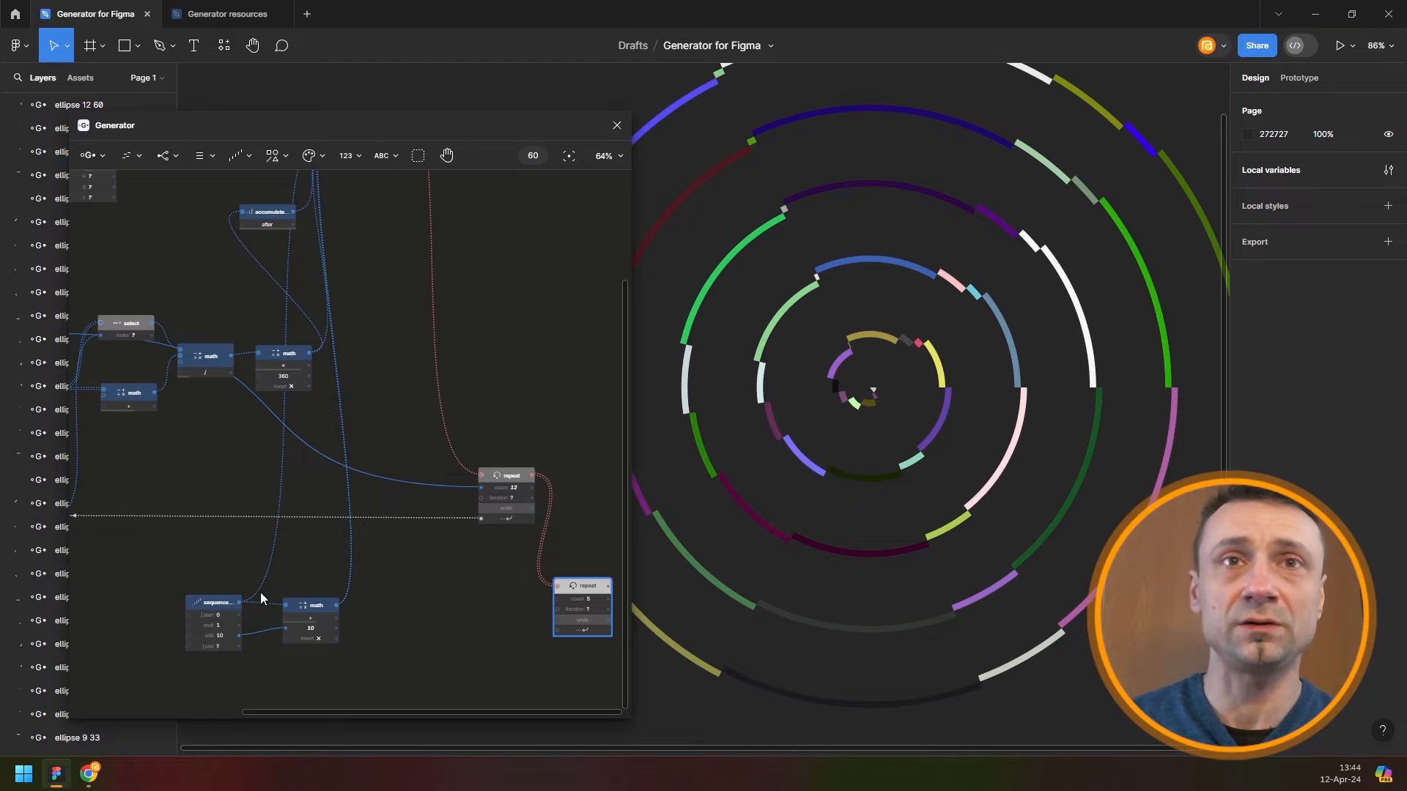
Connect the radius sequence node's output to the lower Repeat node's loop input and align that Repeat node with the link
drag(240, 602, 560, 632)
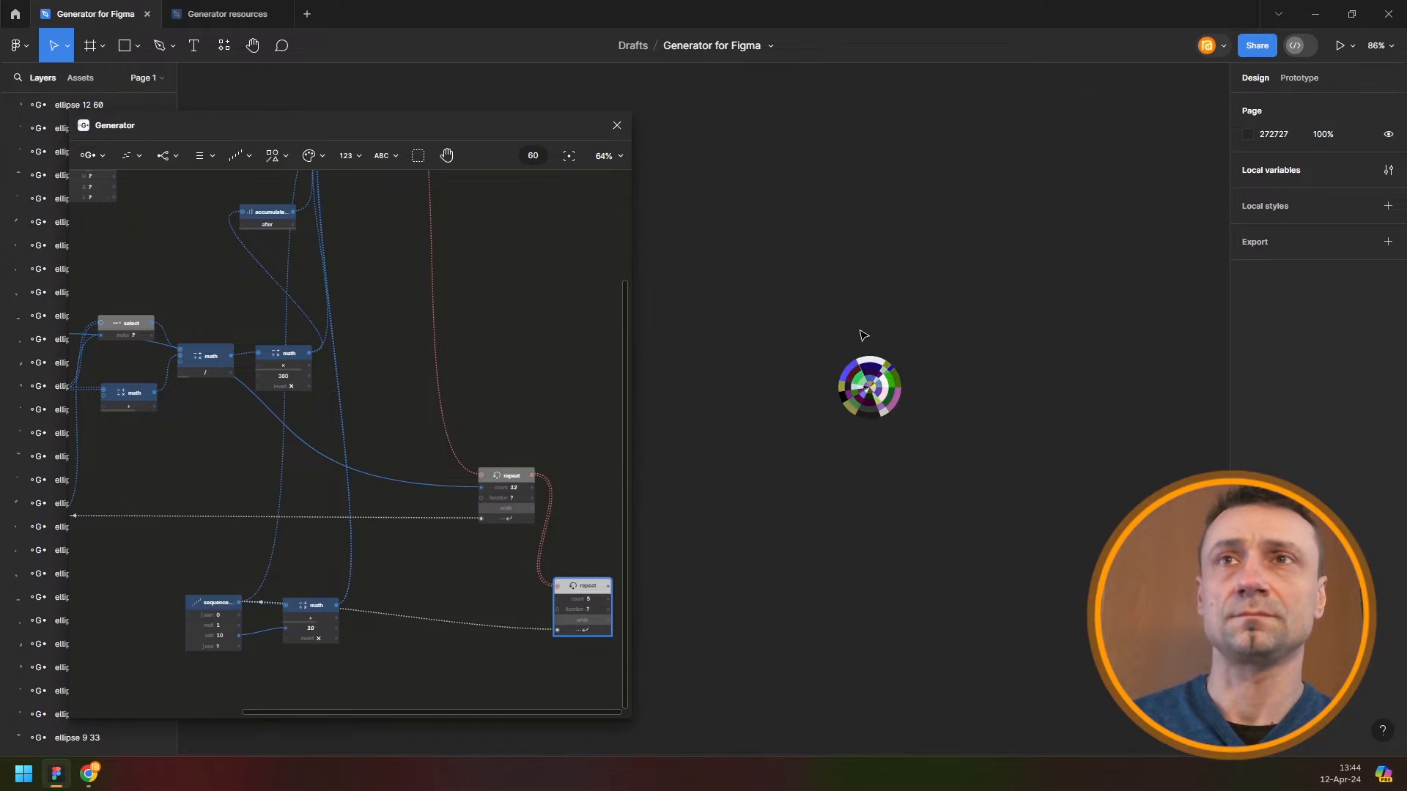
scroll(931, 434, up, 3)
scroll(931, 434, up, 8)
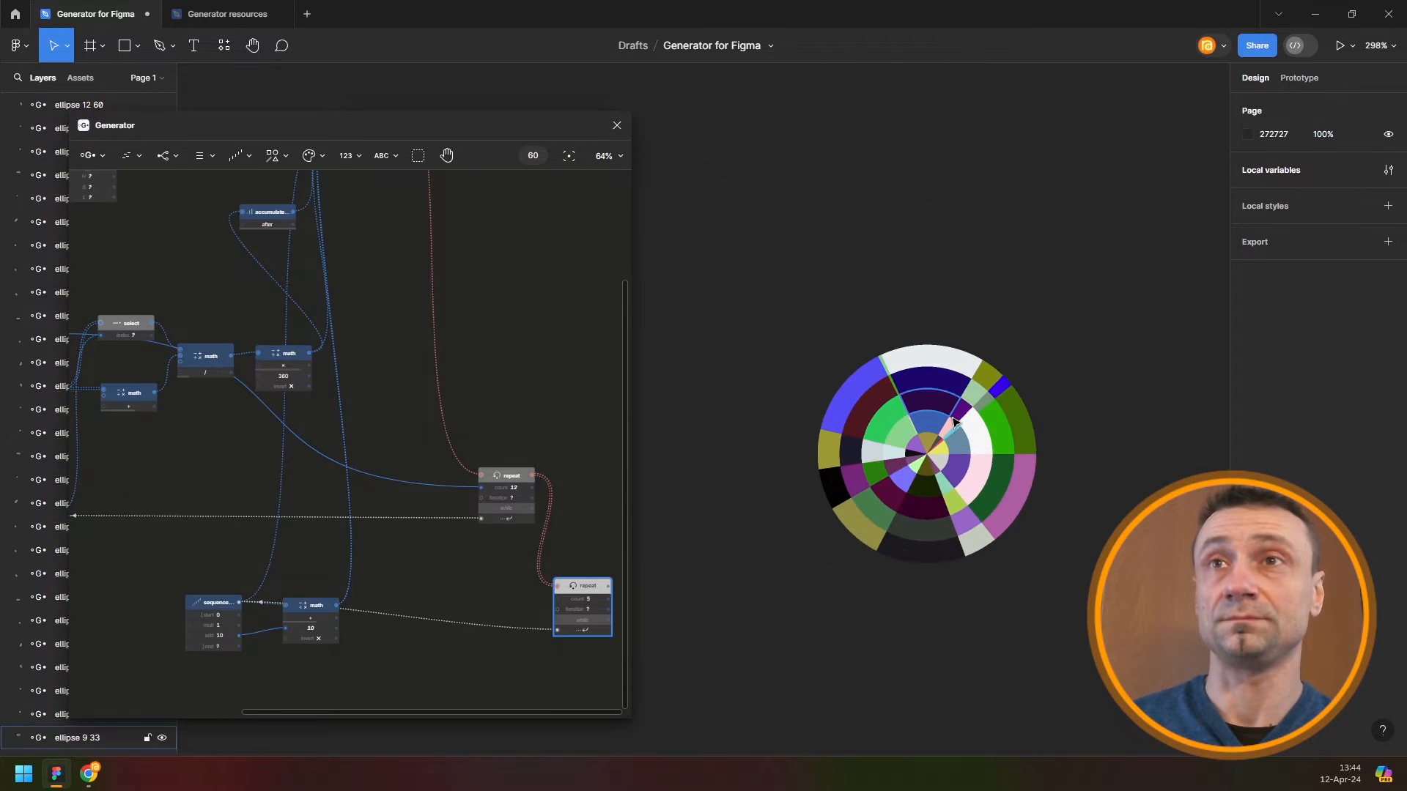
drag(581, 587, 570, 561)
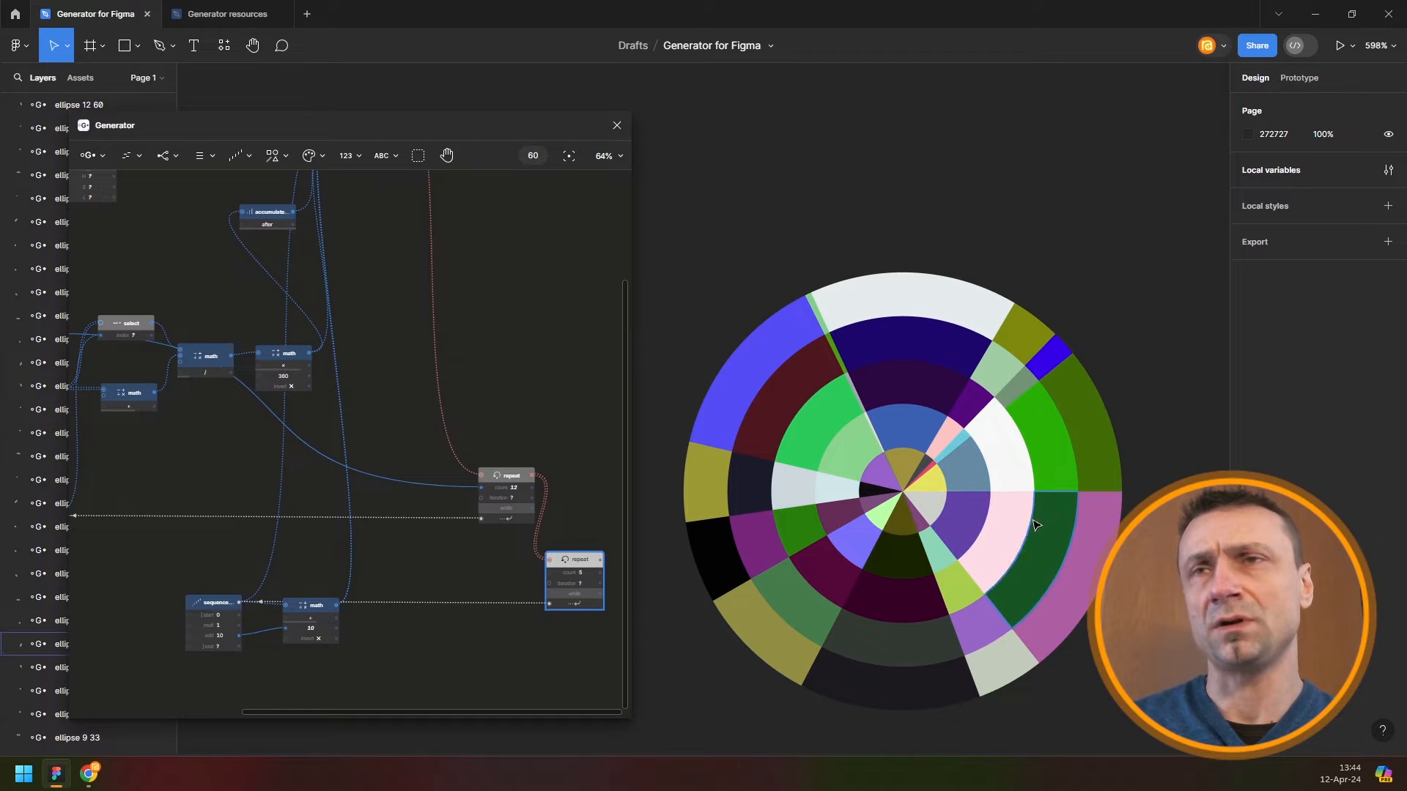
Add a Combine node below the sum Math node and feed it the output of the cache node
scroll(403, 648, down, 2)
drag(281, 519, 567, 375)
scroll(531, 375, up, 2)
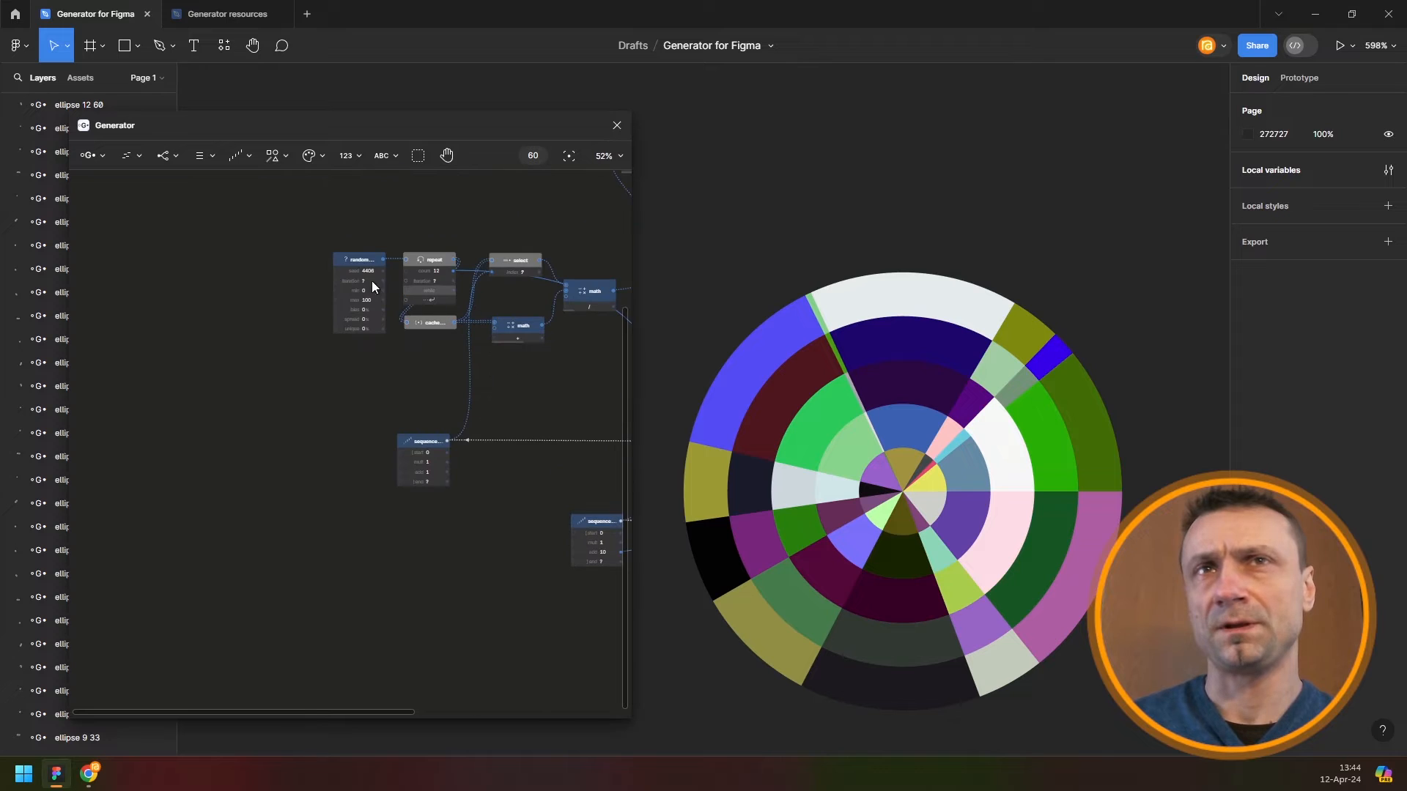
drag(382, 258, 263, 404)
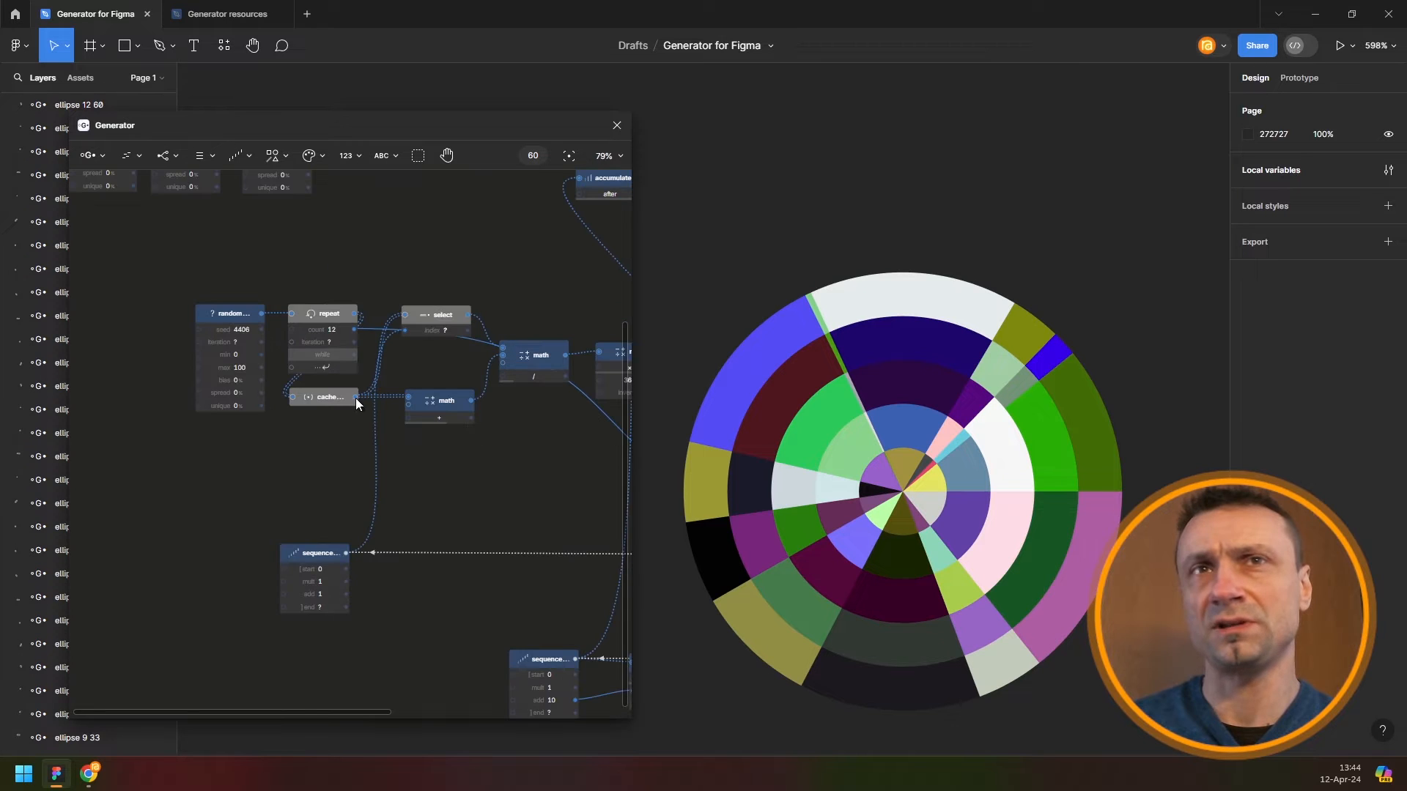
drag(293, 445, 306, 500)
scroll(251, 442, down, 8)
scroll(462, 489, up, 7)
drag(425, 484, 721, 554)
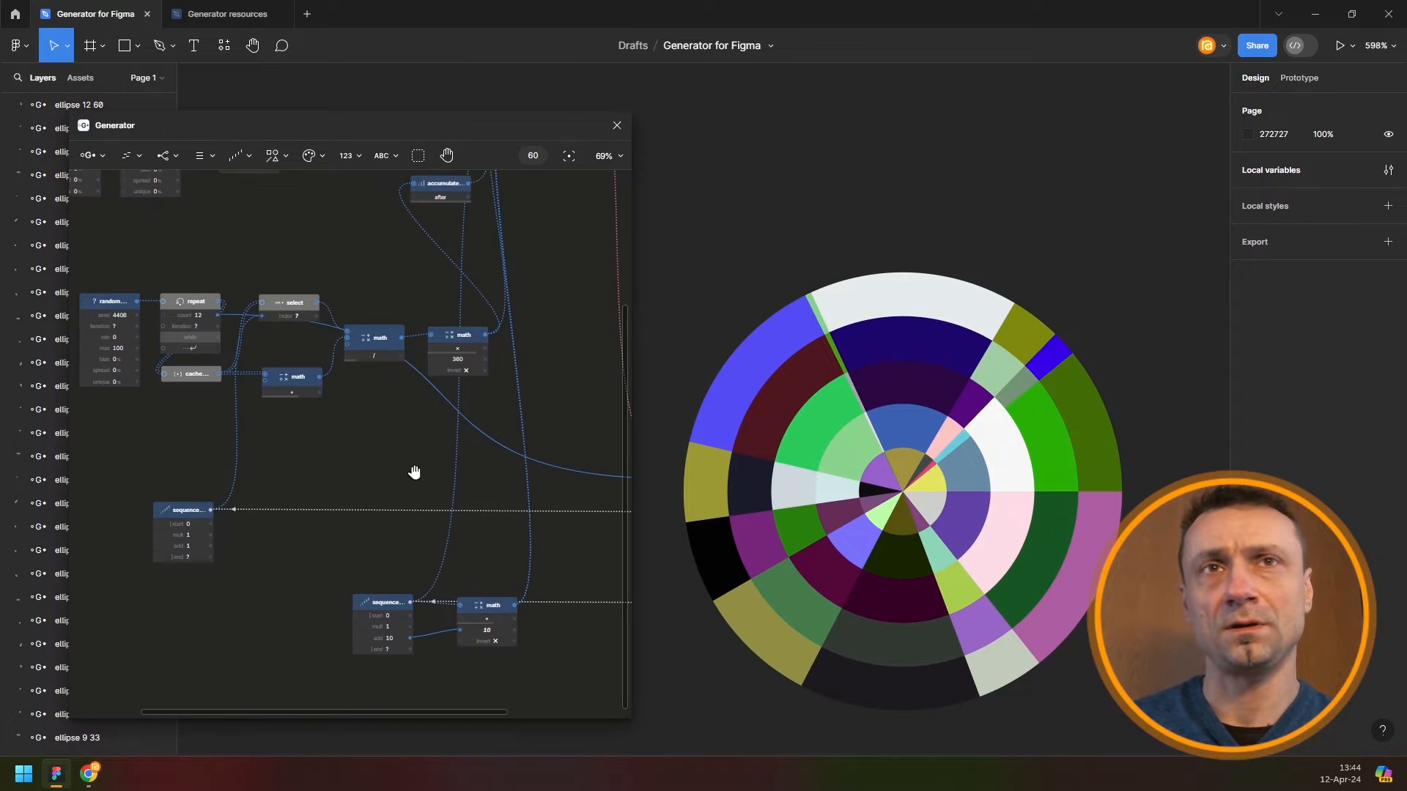
click(214, 156)
click(205, 192)
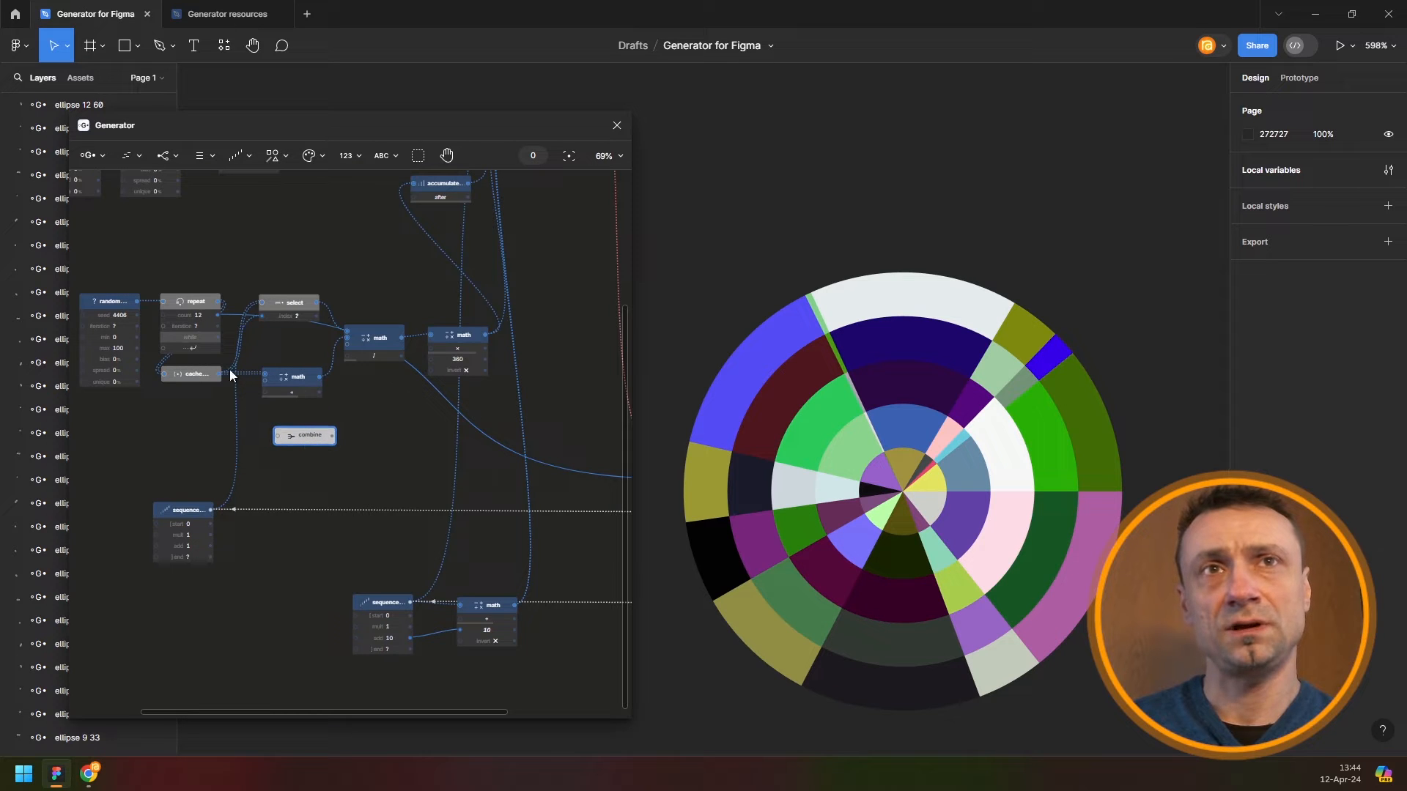
drag(222, 374, 308, 438)
Place the Combine node beside the lower Repeat node, add the radius sequence as its second input, and link it to the Repeat's loop input
drag(372, 482, 494, 538)
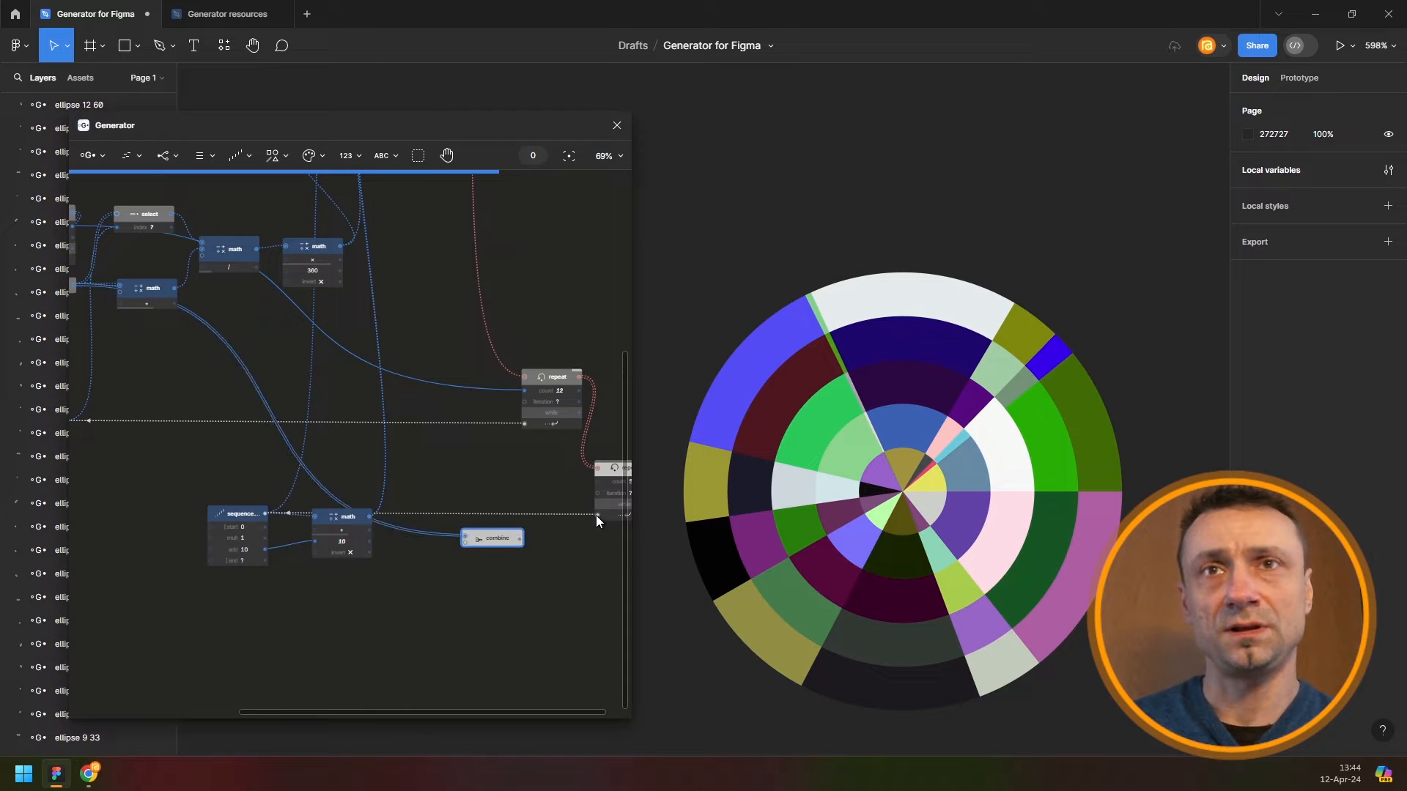
drag(599, 513, 526, 520)
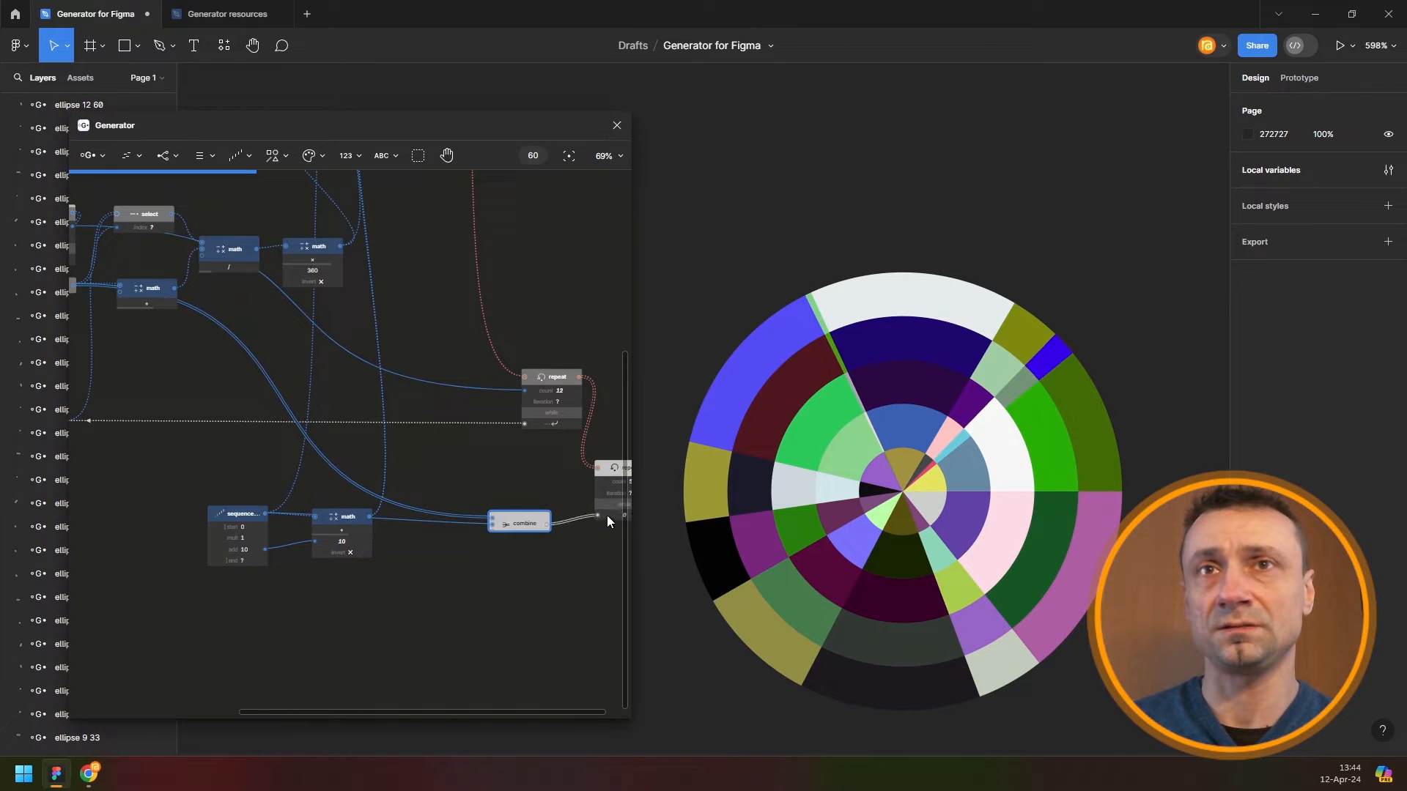
scroll(607, 516, right, 2)
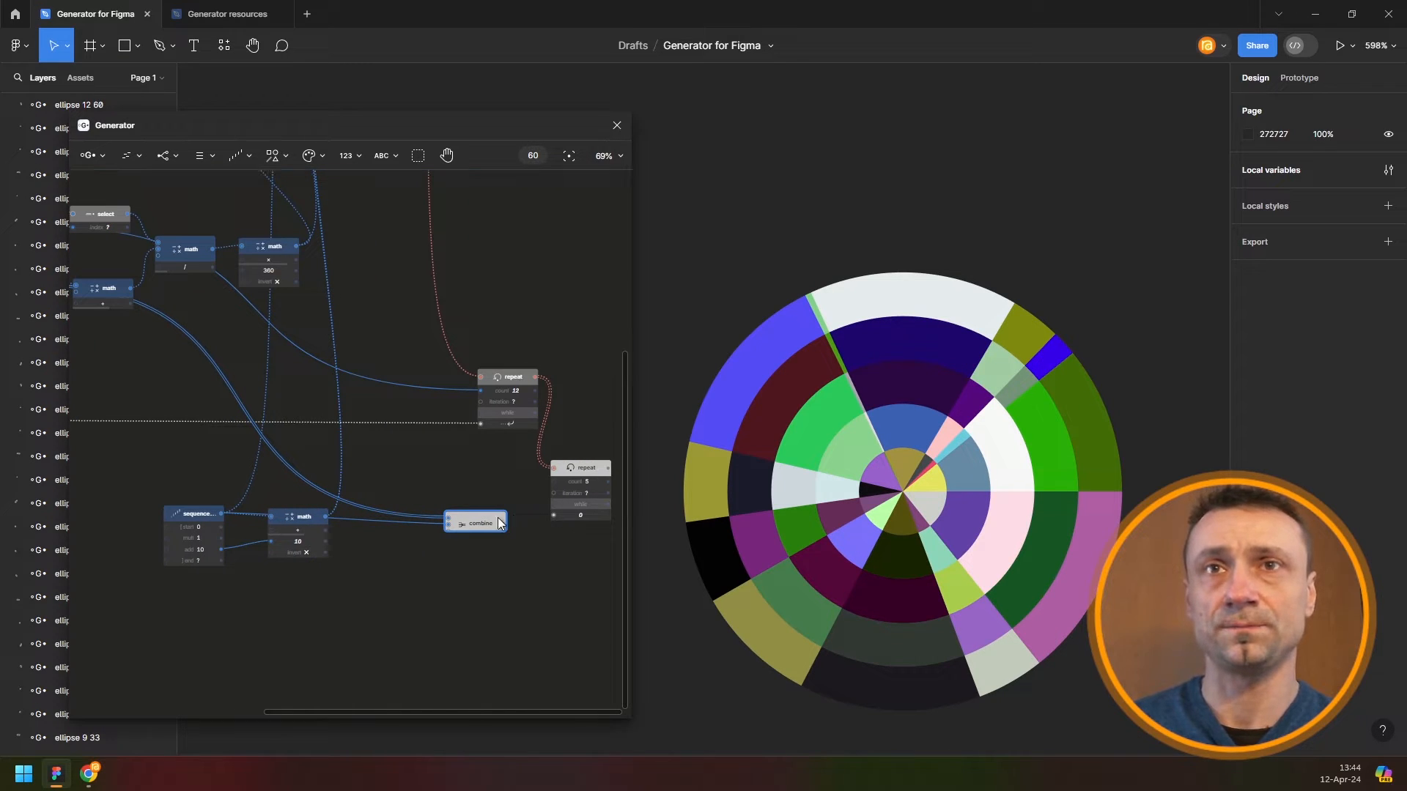
drag(499, 522, 492, 523)
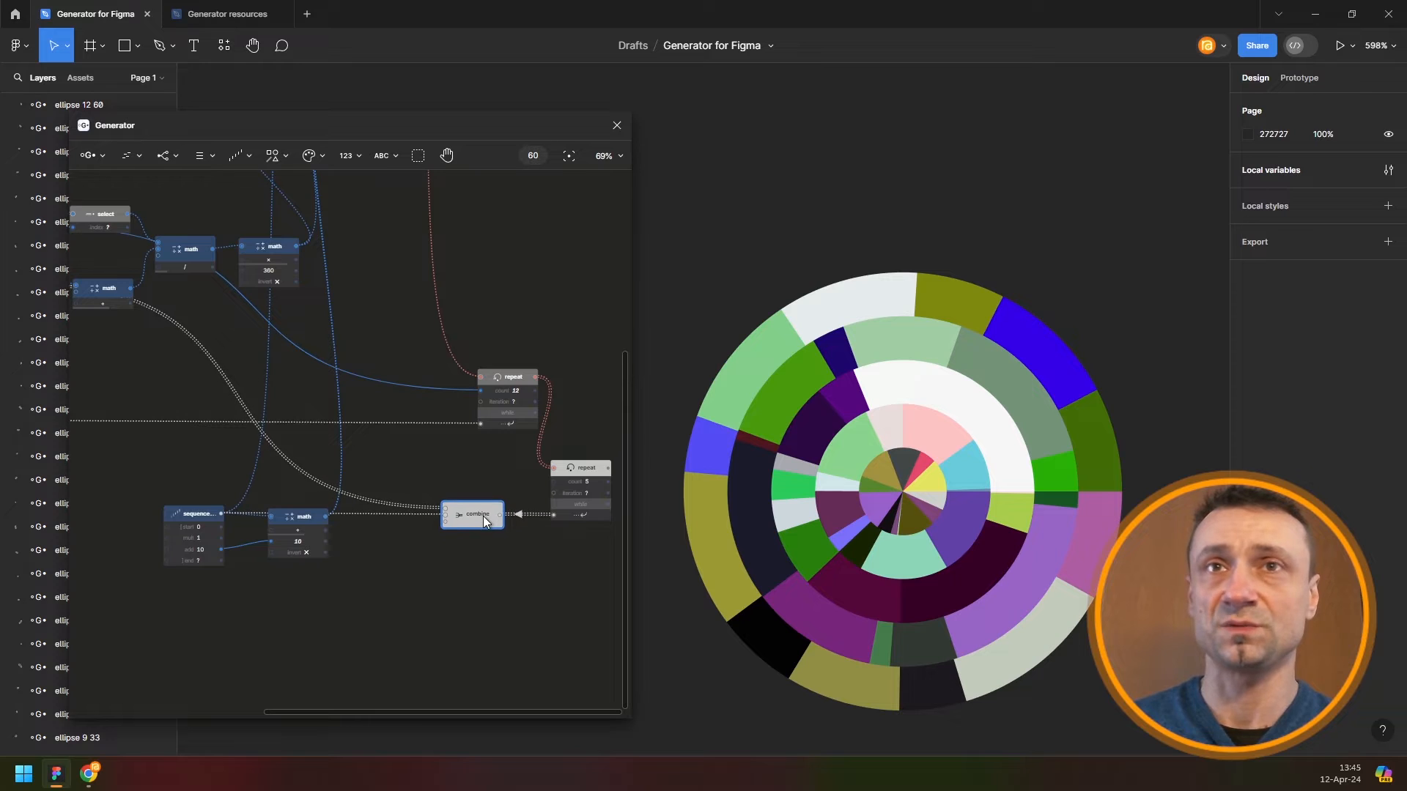
Set the min value of the random node that generates the arc sweeps to 50
drag(313, 481, 697, 490)
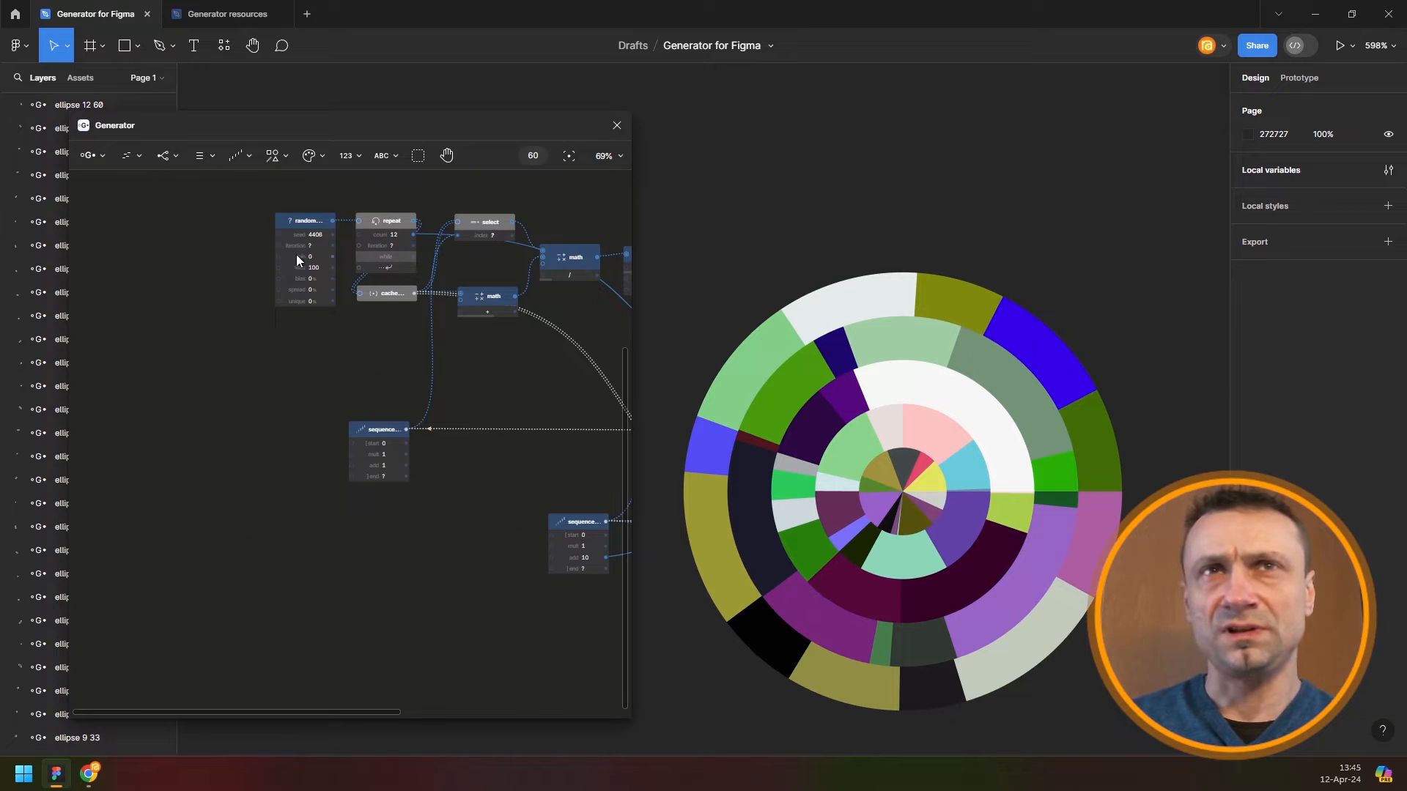
scroll(296, 253, up, 5)
click(351, 262)
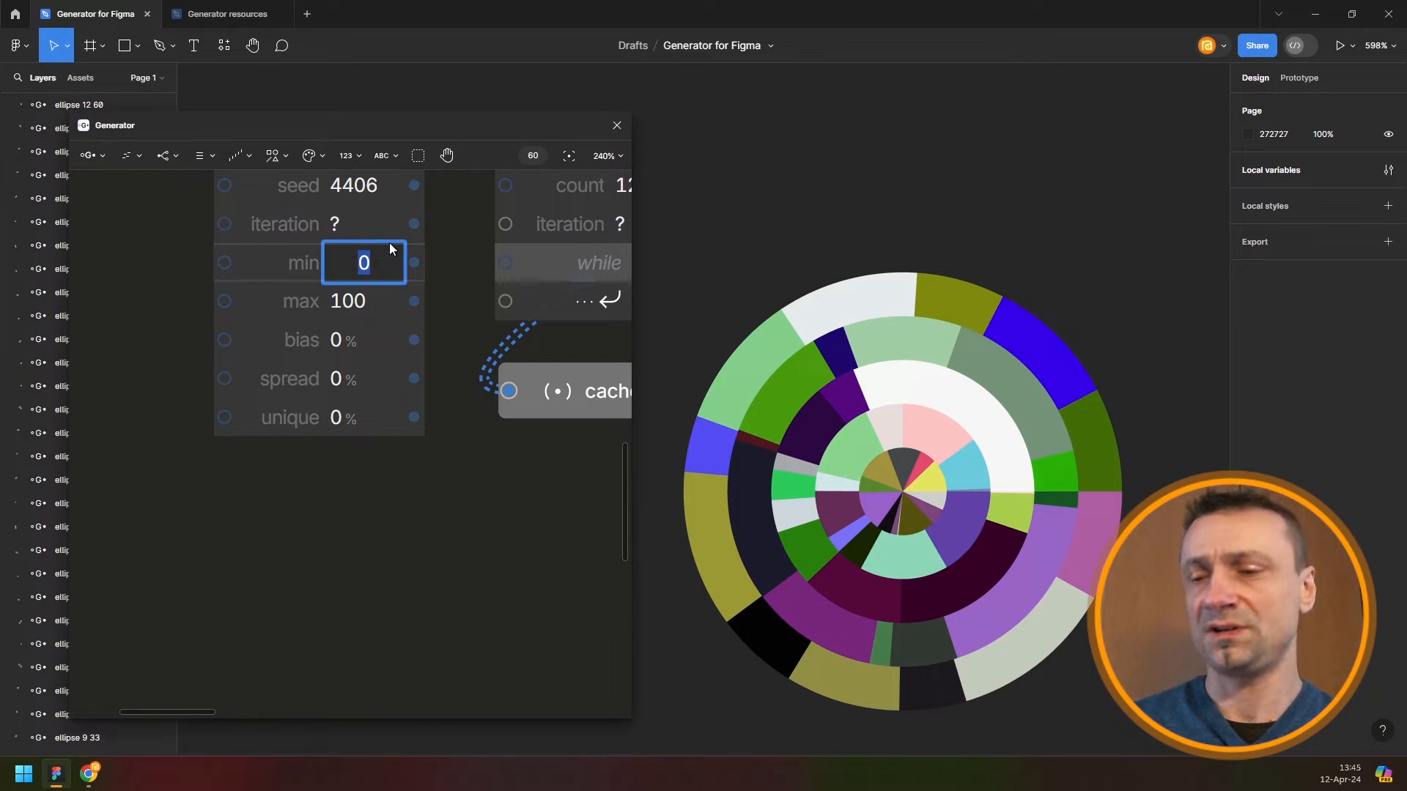
text(50)
key(Return)
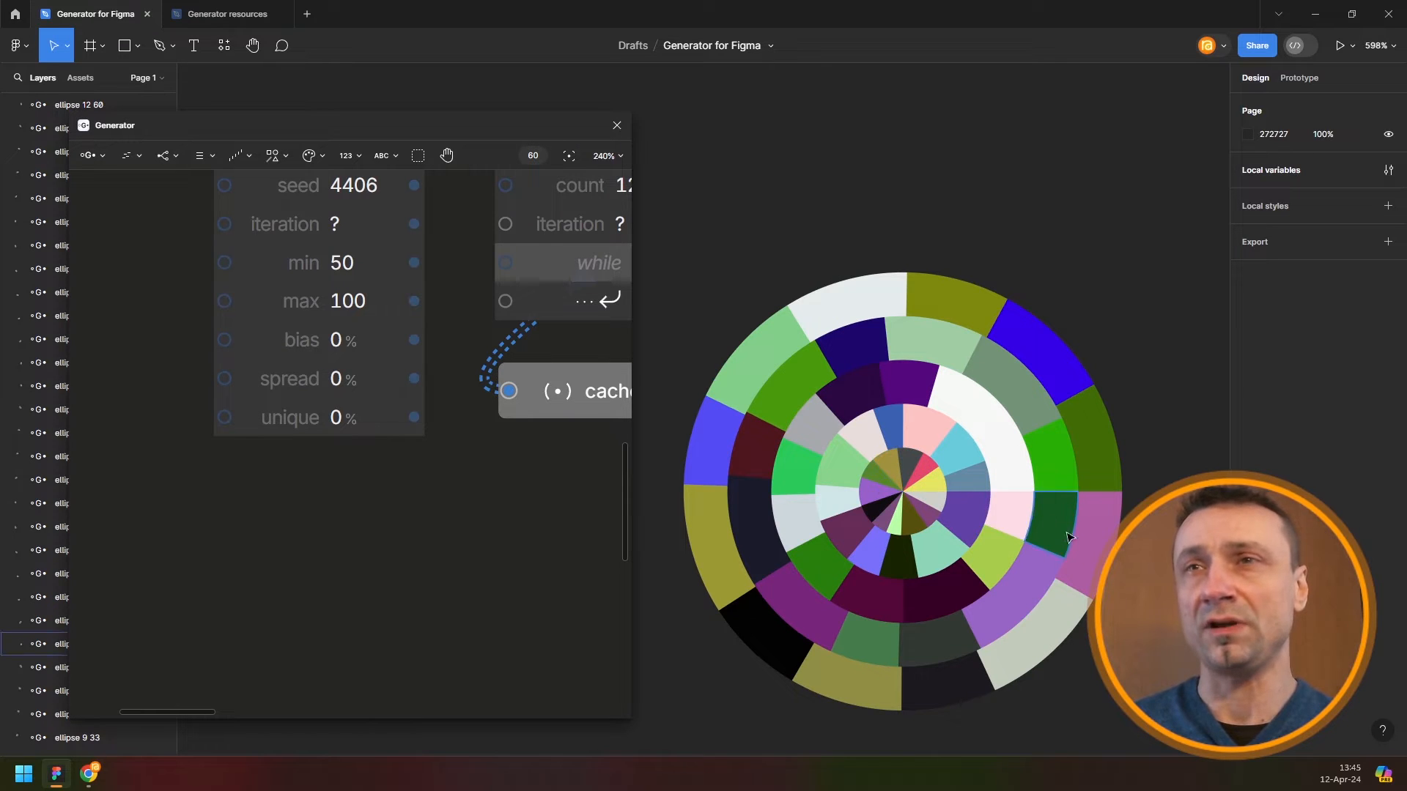
Add a new Sequence node below the sweep random node with its start at 4
scroll(258, 442, down, 3)
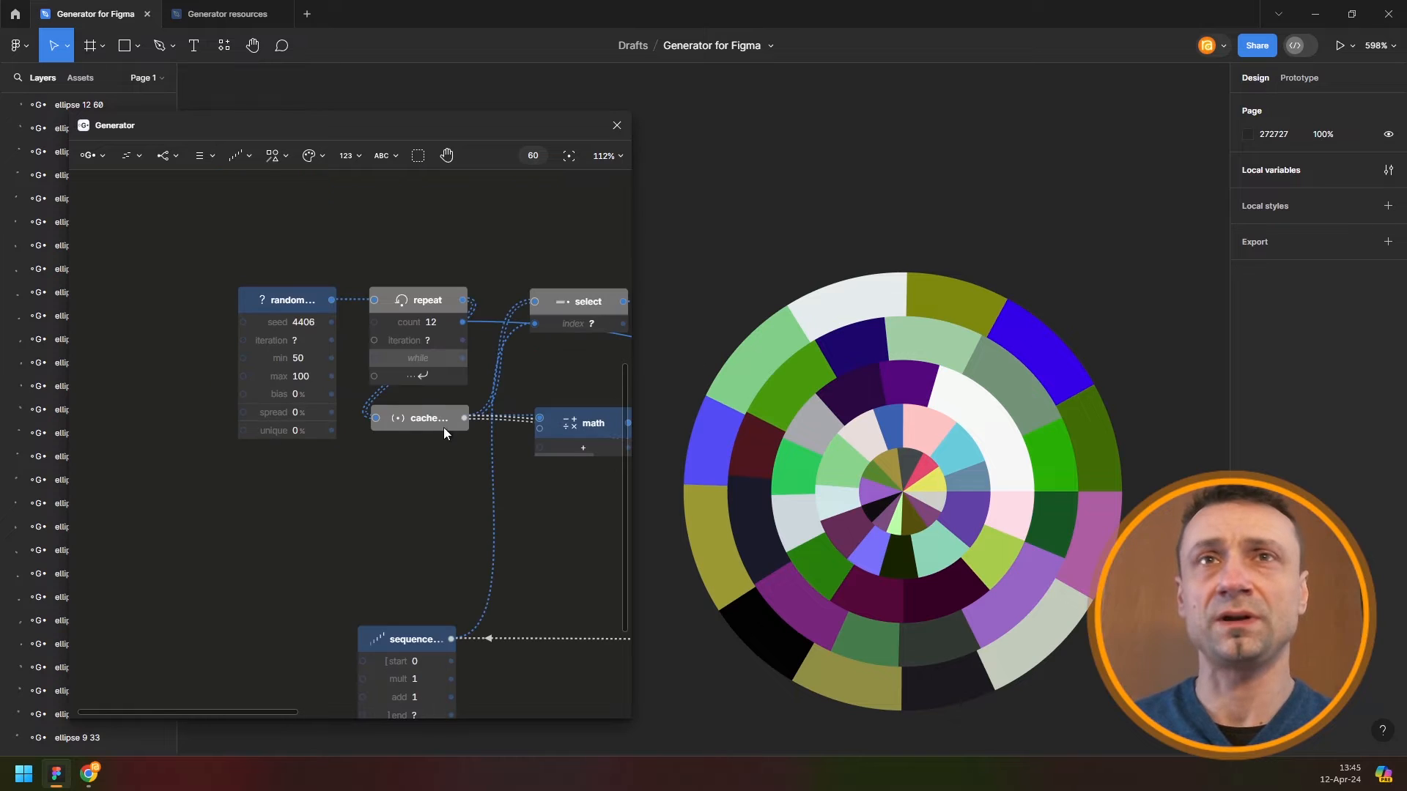
drag(443, 428, 291, 187)
scroll(358, 368, down, 3)
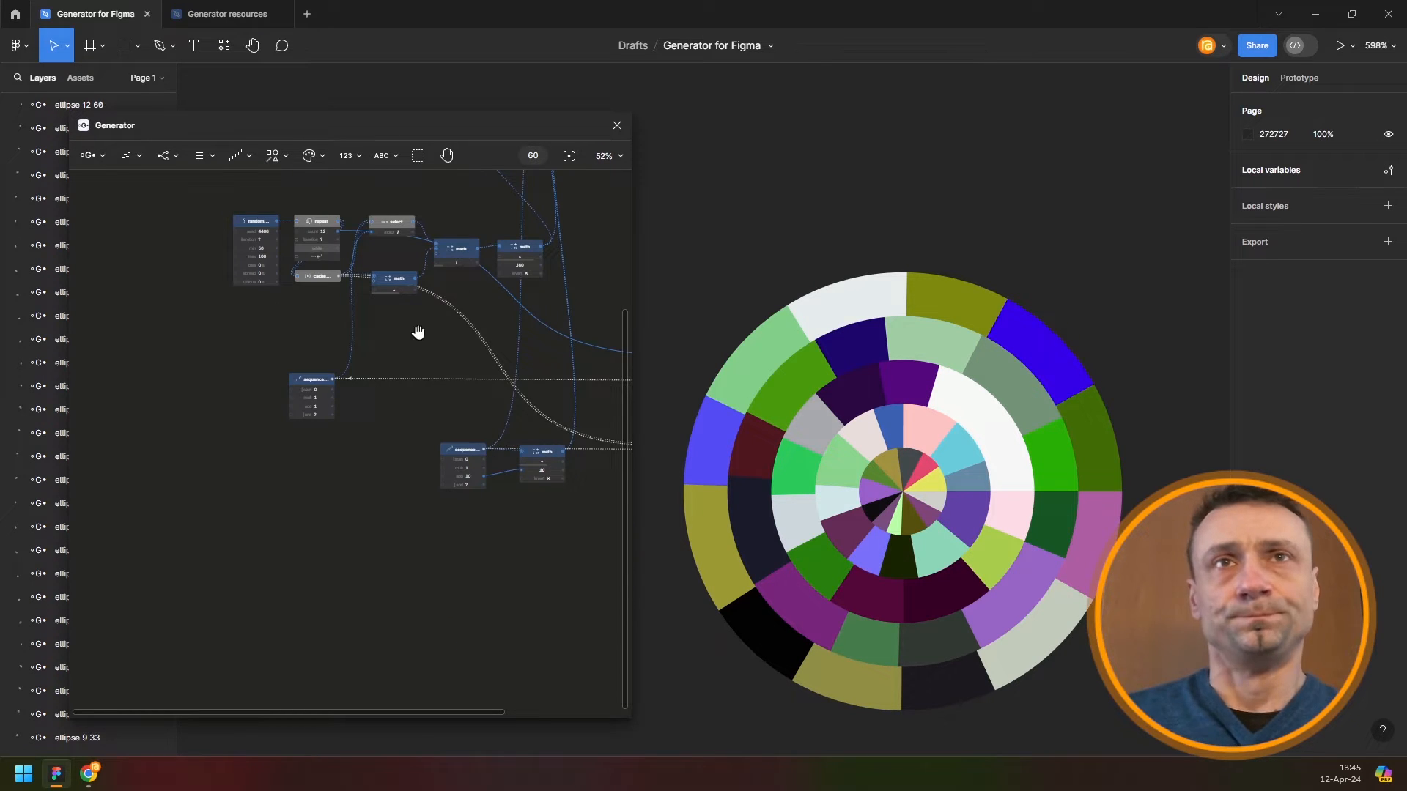
scroll(418, 332, up, 3)
scroll(371, 408, right, 2)
scroll(277, 333, up, 4)
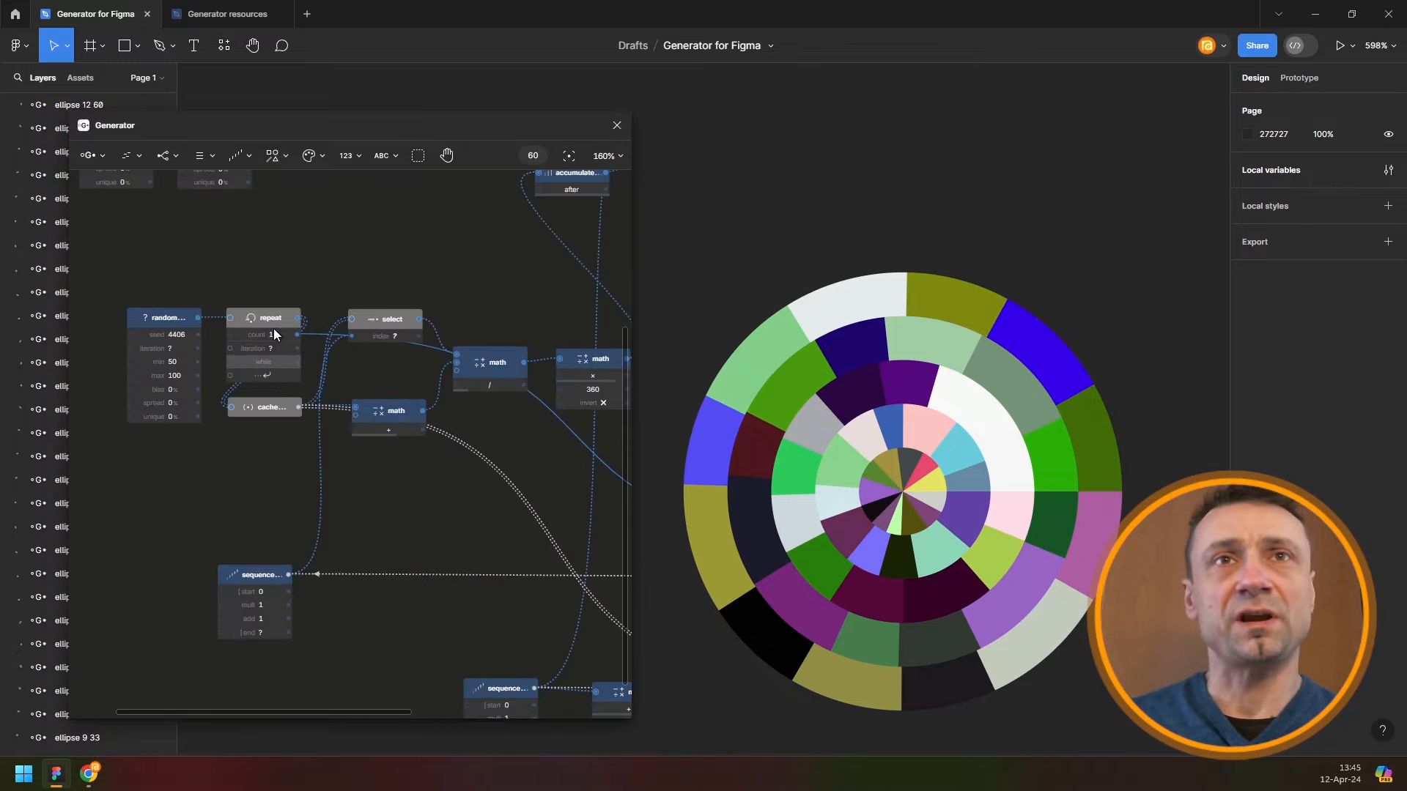
scroll(249, 248, left, 3)
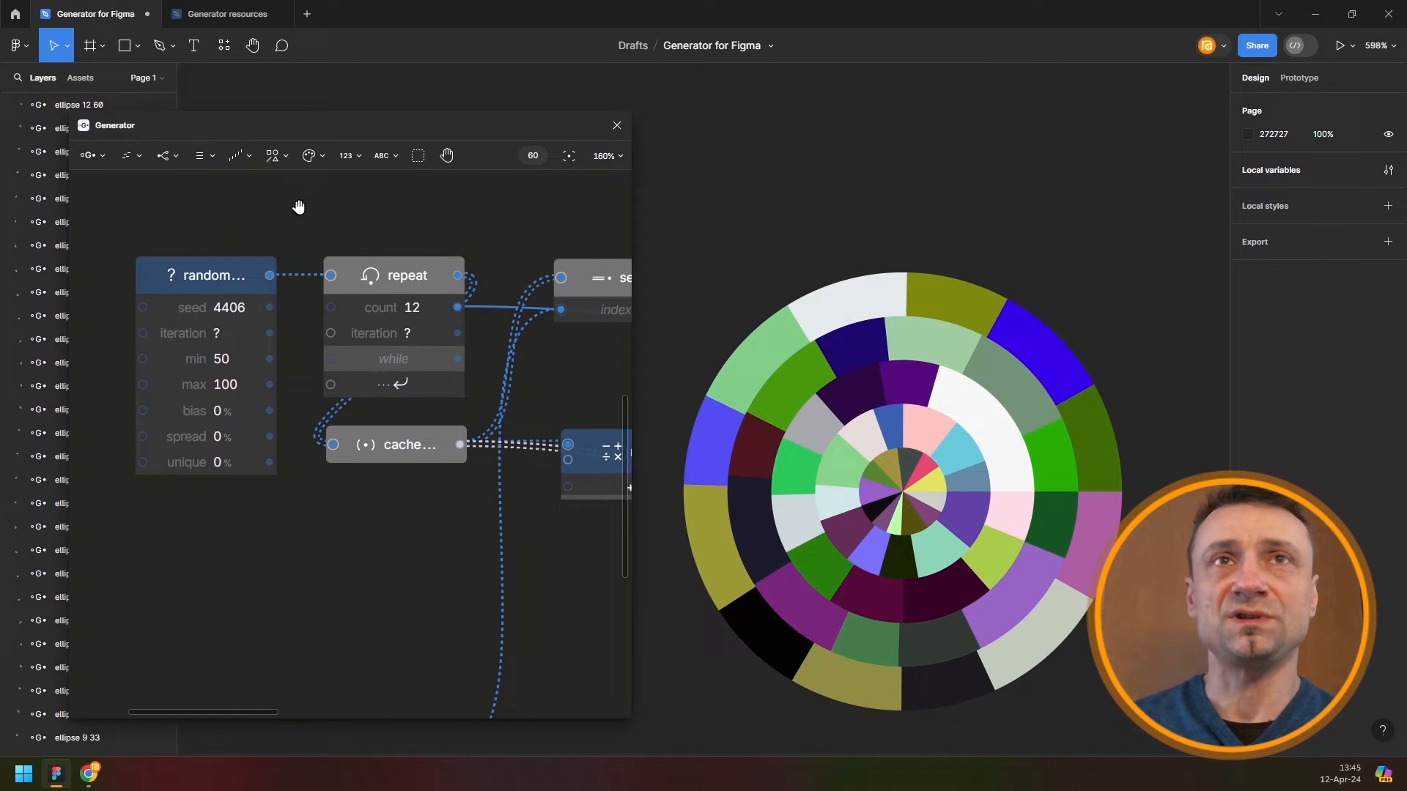
click(240, 157)
click(241, 218)
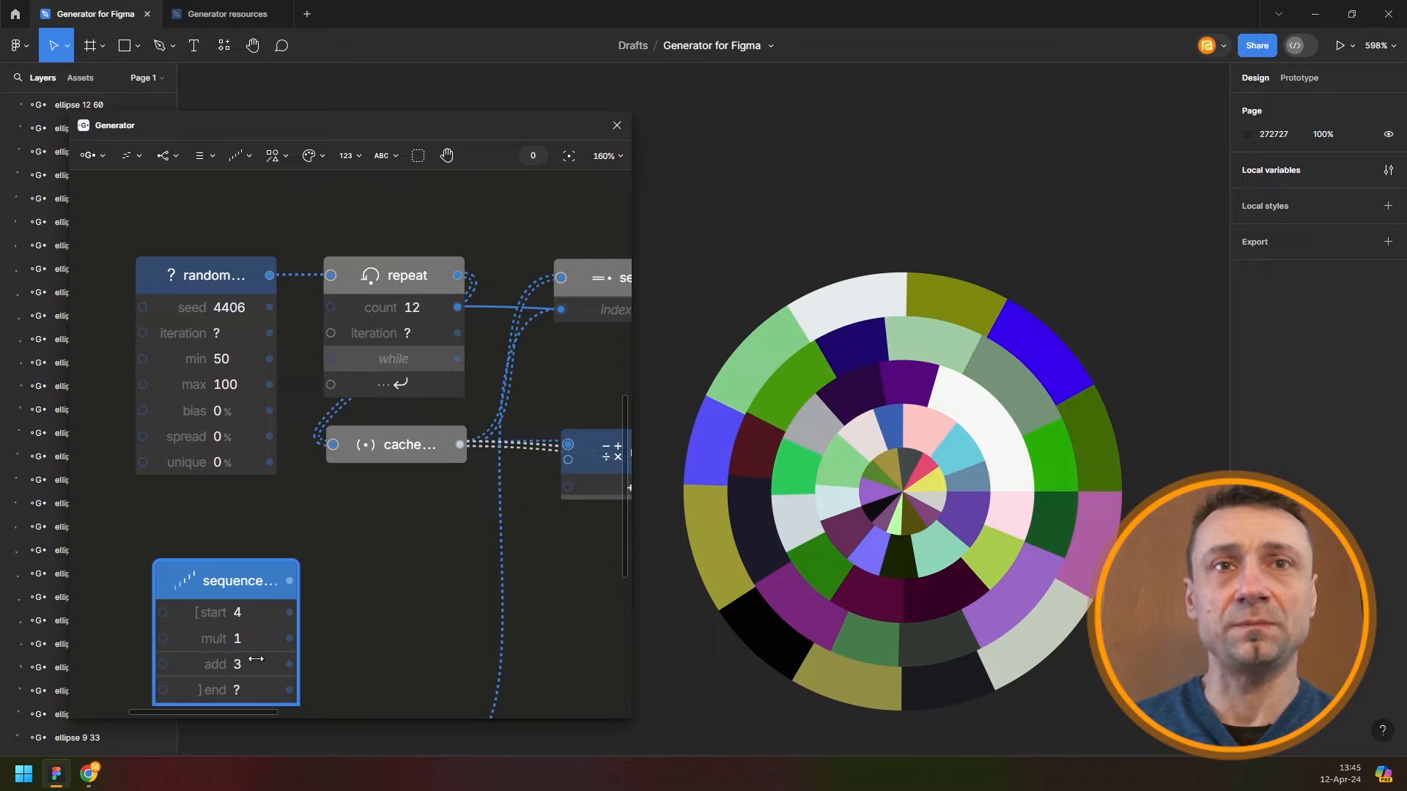
Set the new Sequence node's add value to 1 and connect its output to the count input of the random values' Repeat node
scroll(345, 583, down, 4)
drag(337, 587, 272, 480)
drag(266, 311, 290, 292)
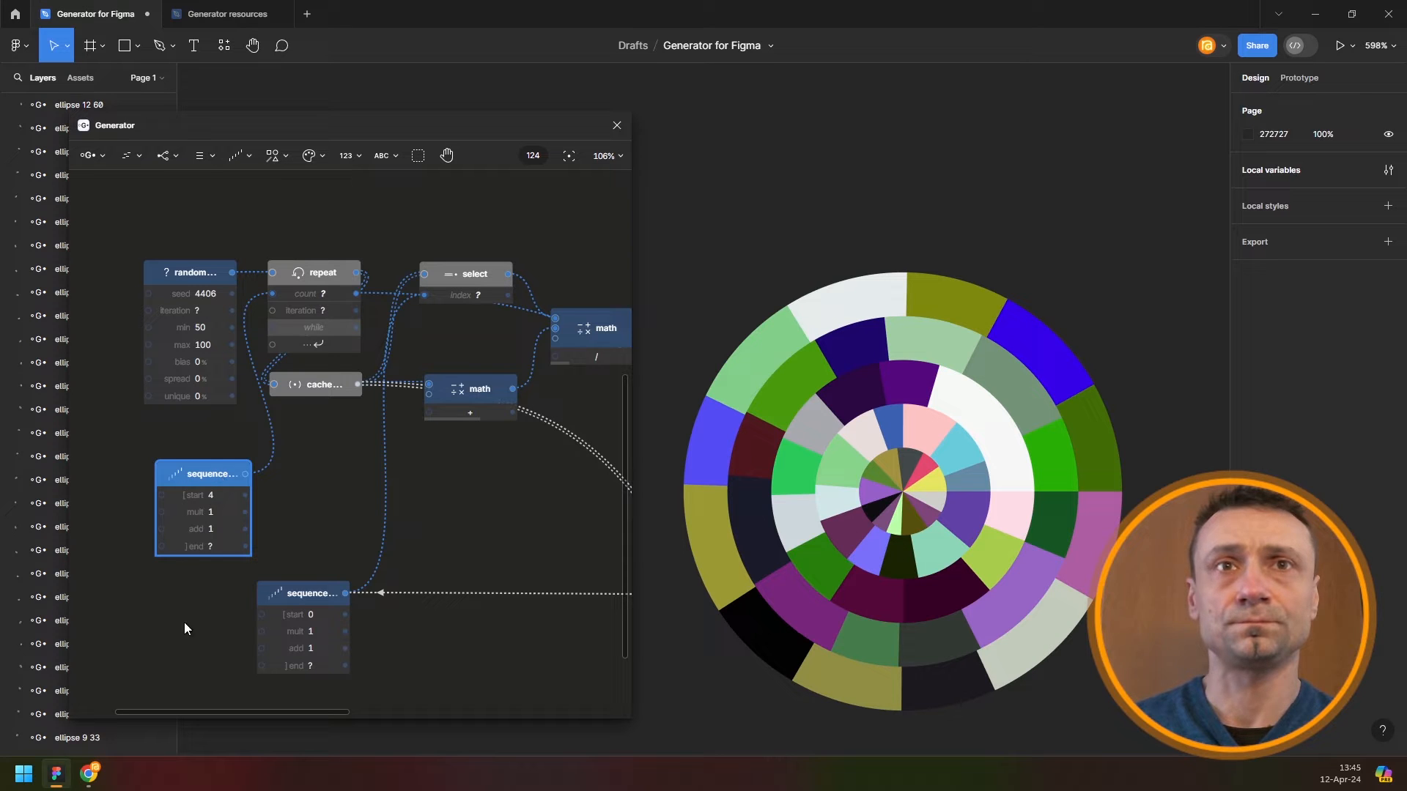
Move the new Sequence node down and left, clear of the index sequence node and level with the radius sequence
drag(218, 471, 185, 636)
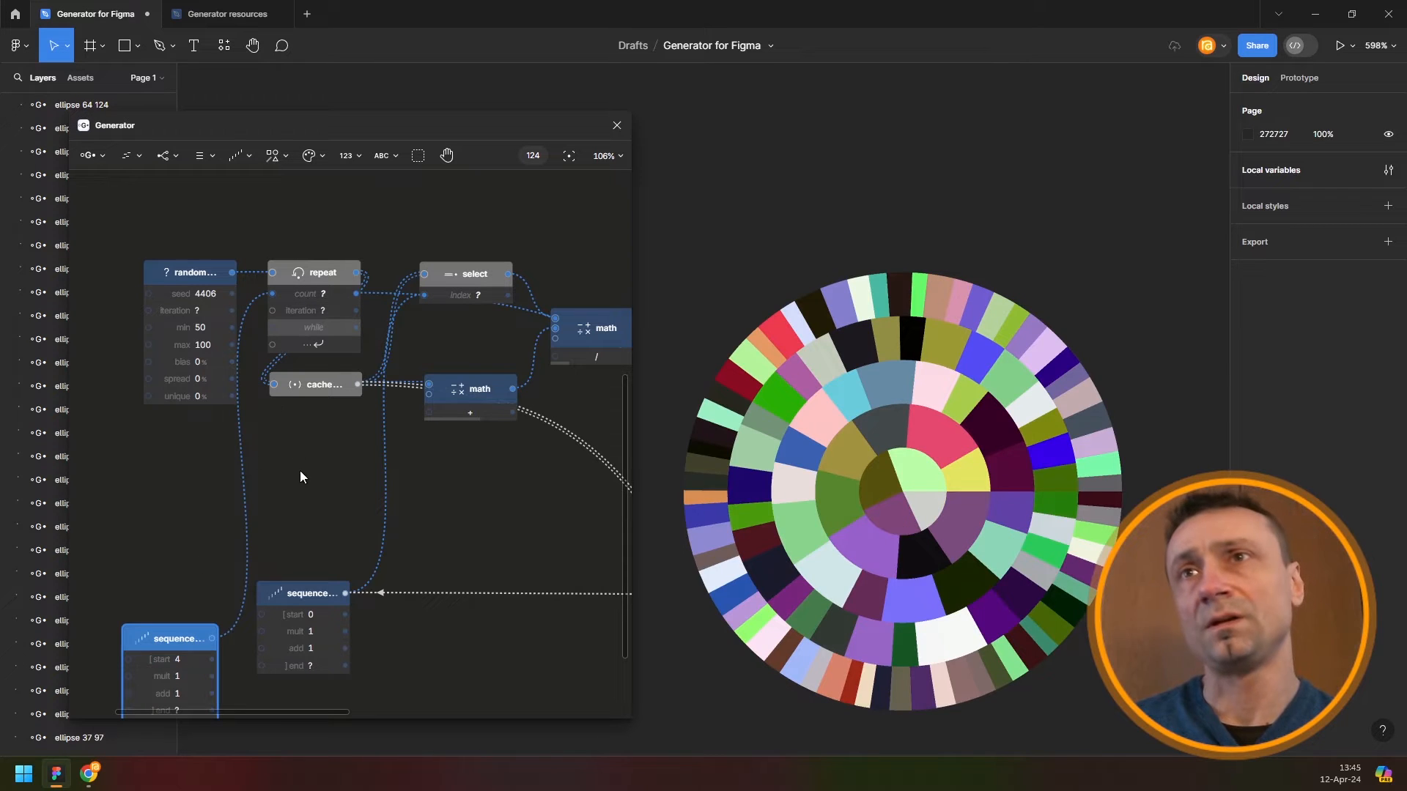
drag(282, 484, 264, 301)
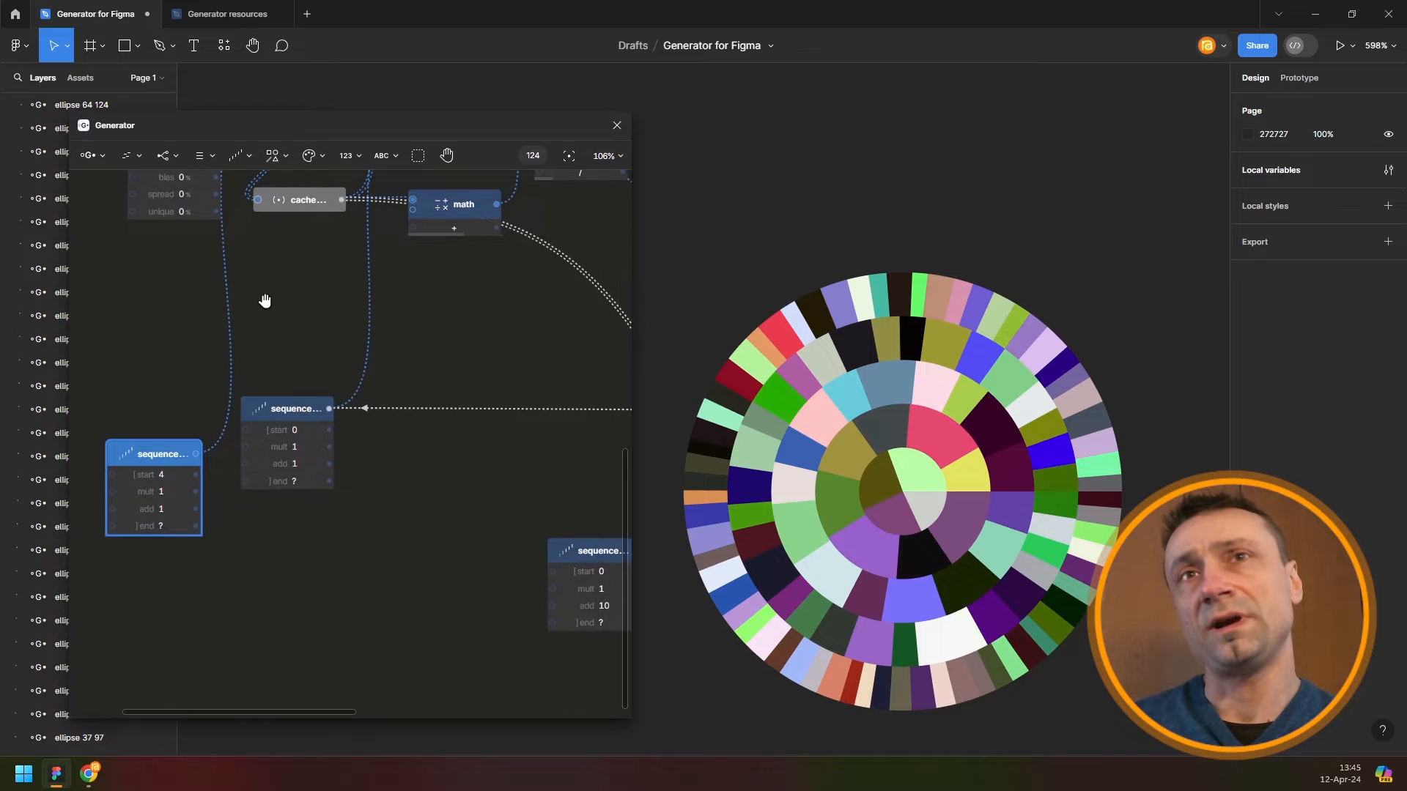
drag(162, 455, 174, 592)
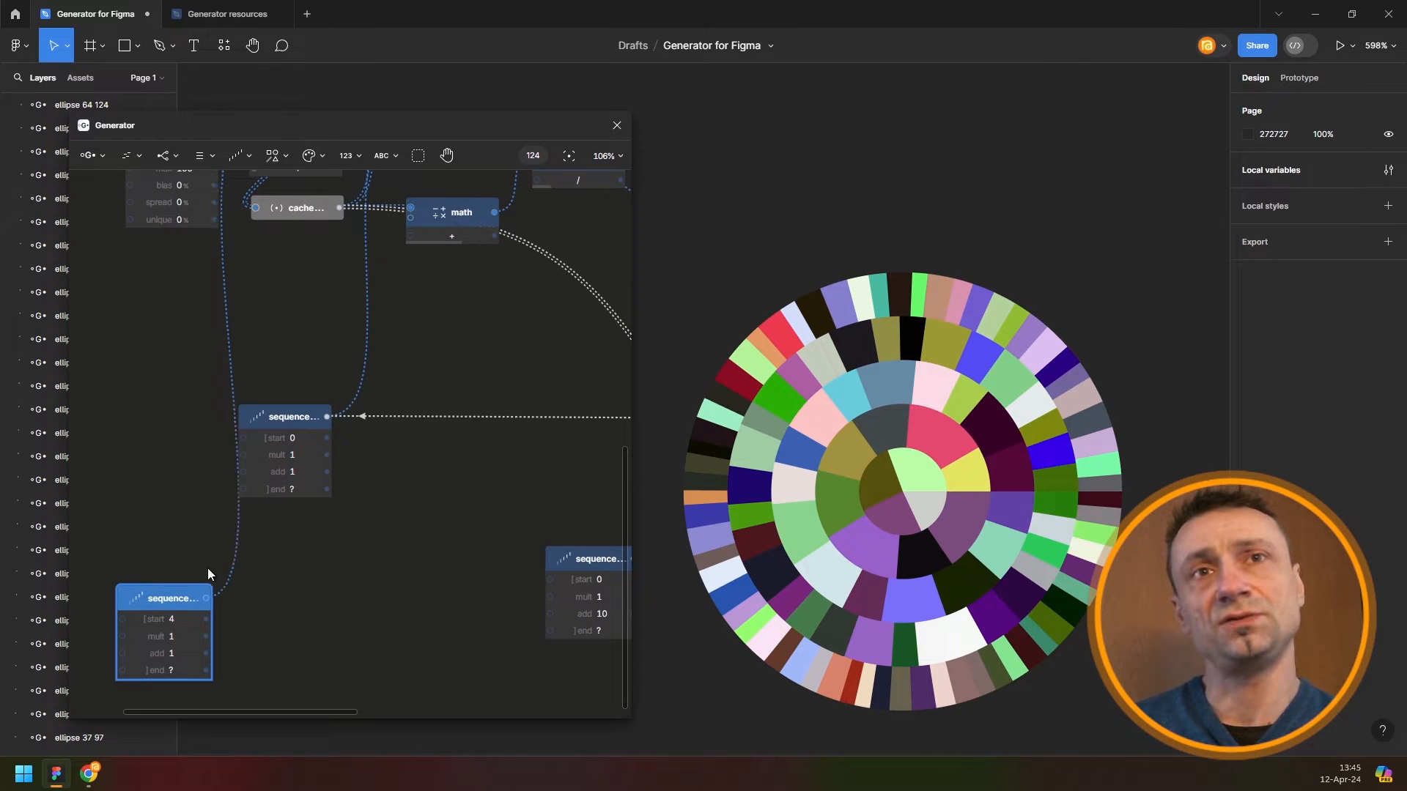
scroll(208, 569, down, 4)
drag(214, 536, 128, 522)
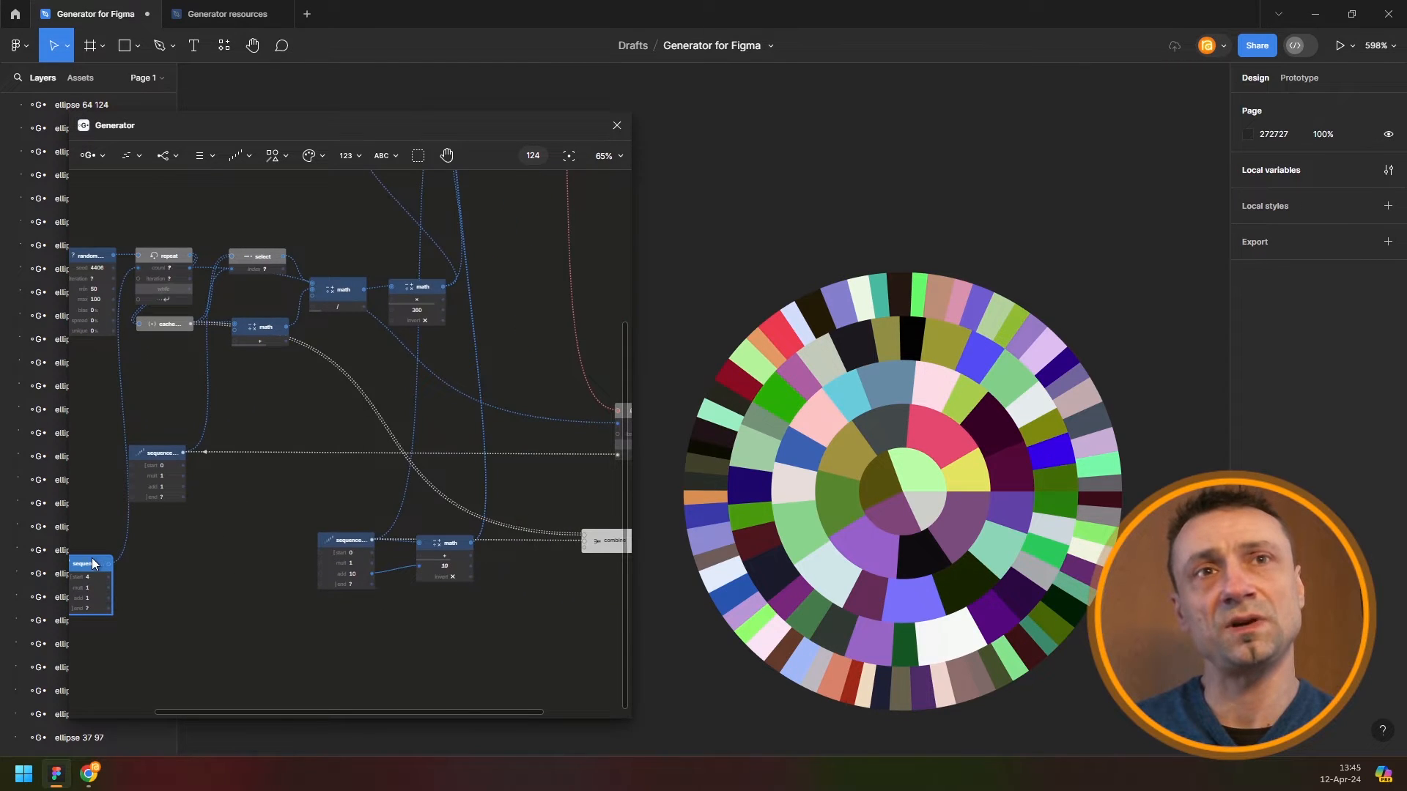
Connect the segment-count sequence node's output to the Combine node so it advances with each ring, and view the resulting rings
drag(167, 540, 575, 543)
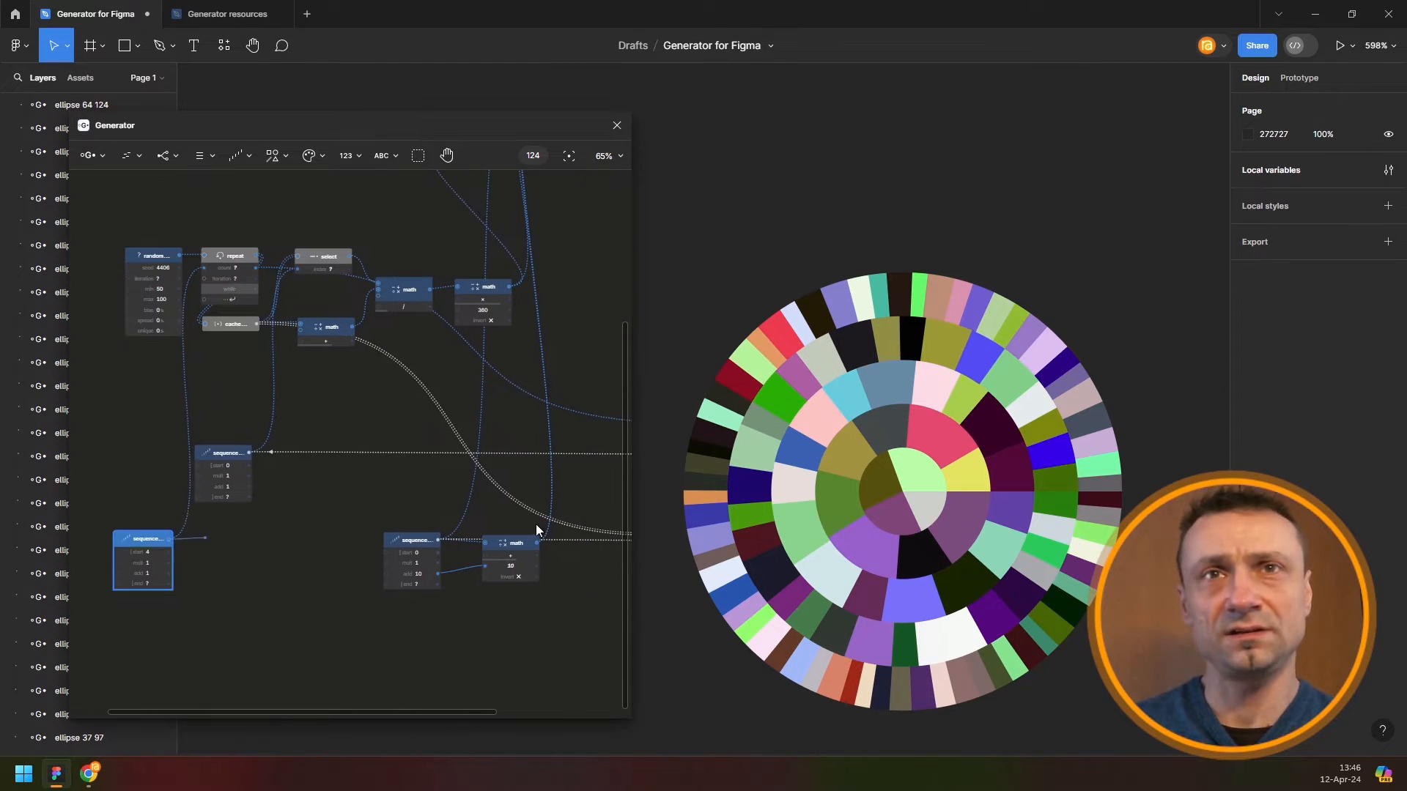
scroll(535, 539, right, 2)
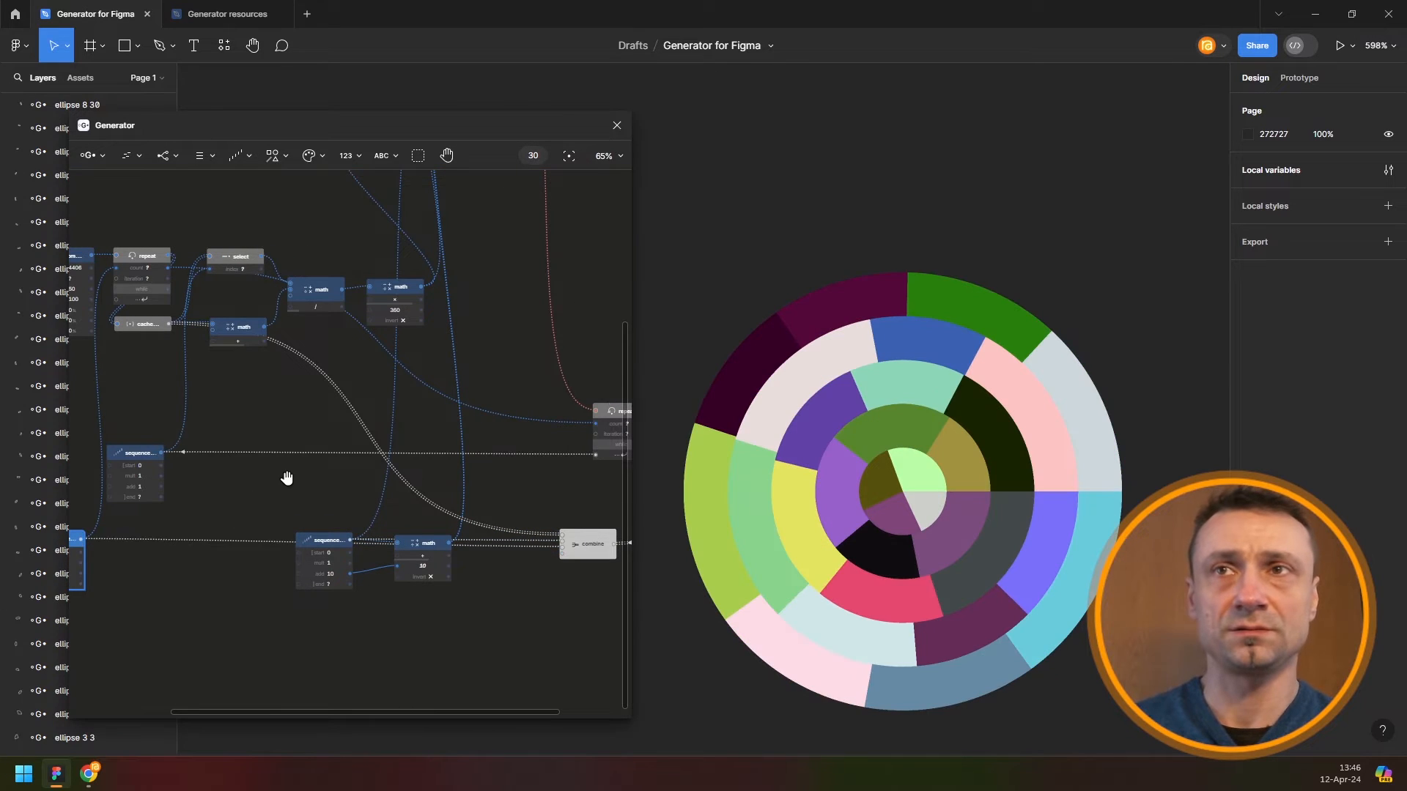
drag(230, 513, 287, 478)
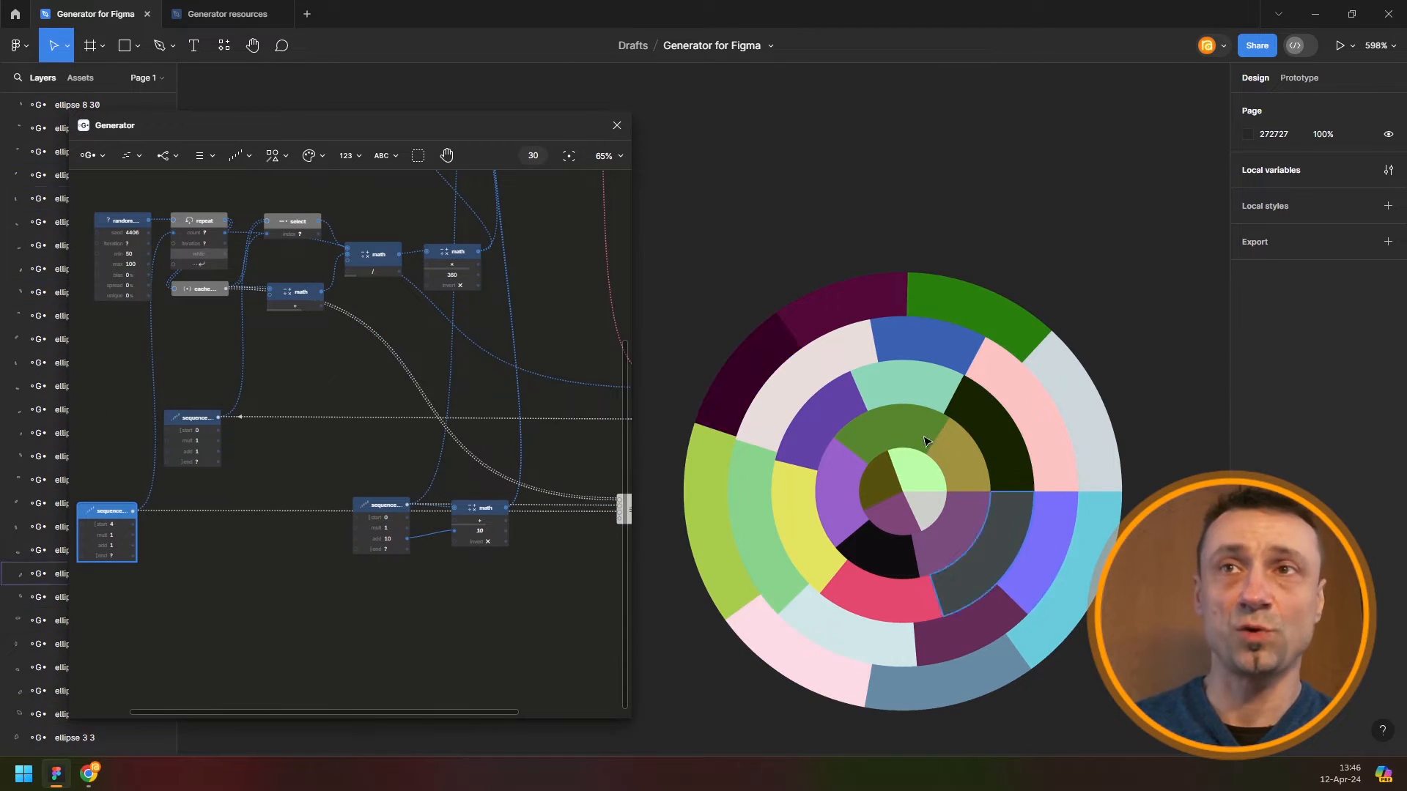
drag(980, 488, 1001, 421)
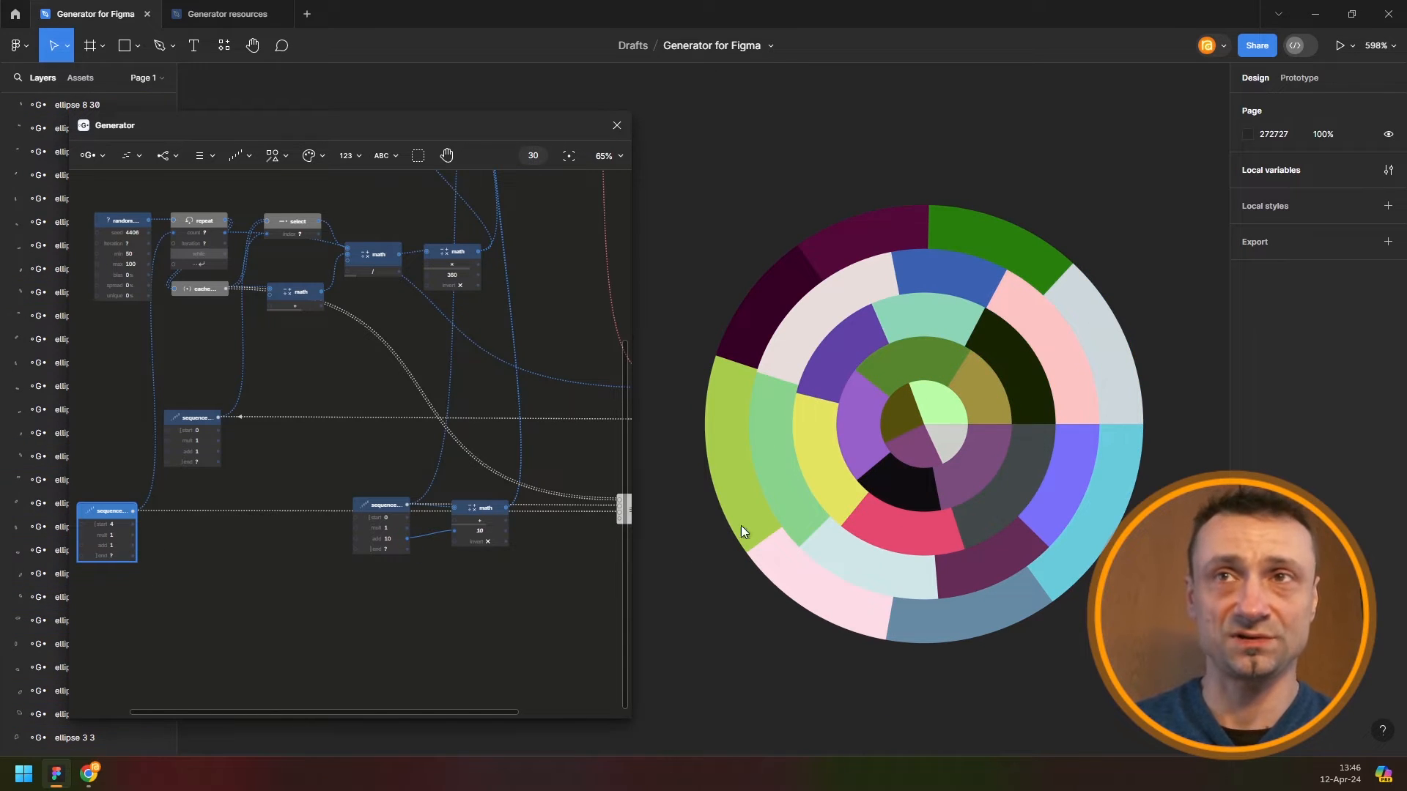
Set the segment-count sequence node's start to 6 and its add to 3, trying a start of 10 and an add of 2 on the way
drag(123, 510, 213, 487)
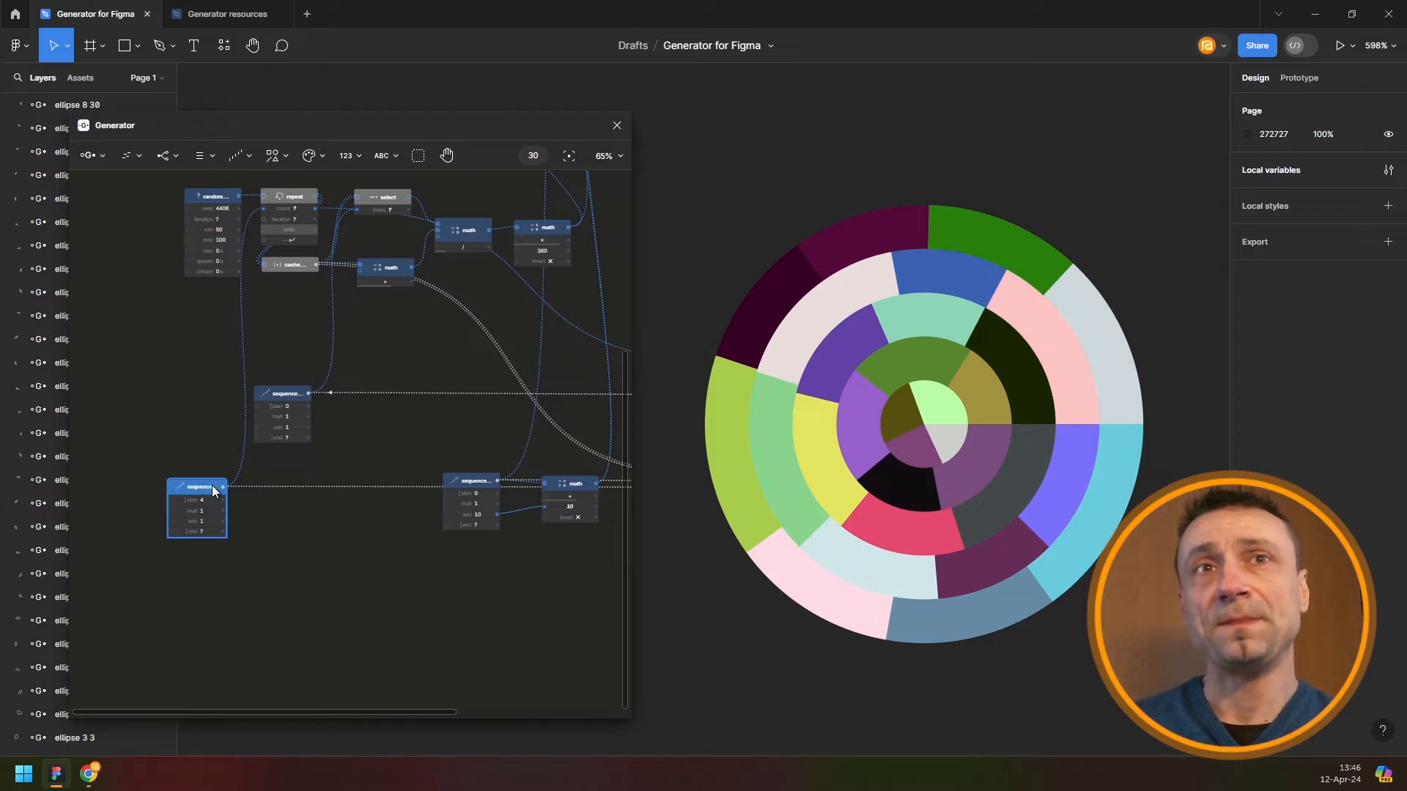
scroll(218, 495, up, 3)
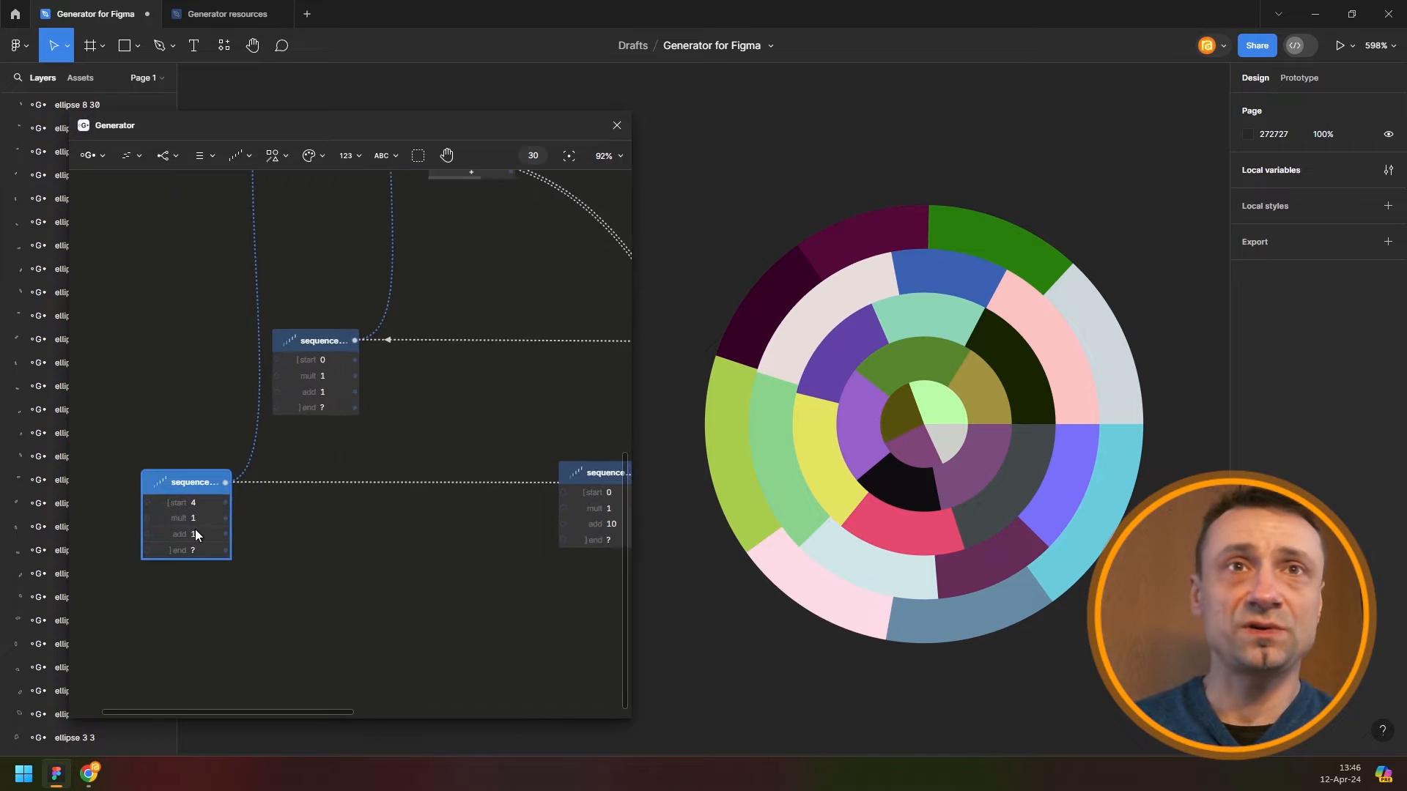
scroll(195, 529, up, 3)
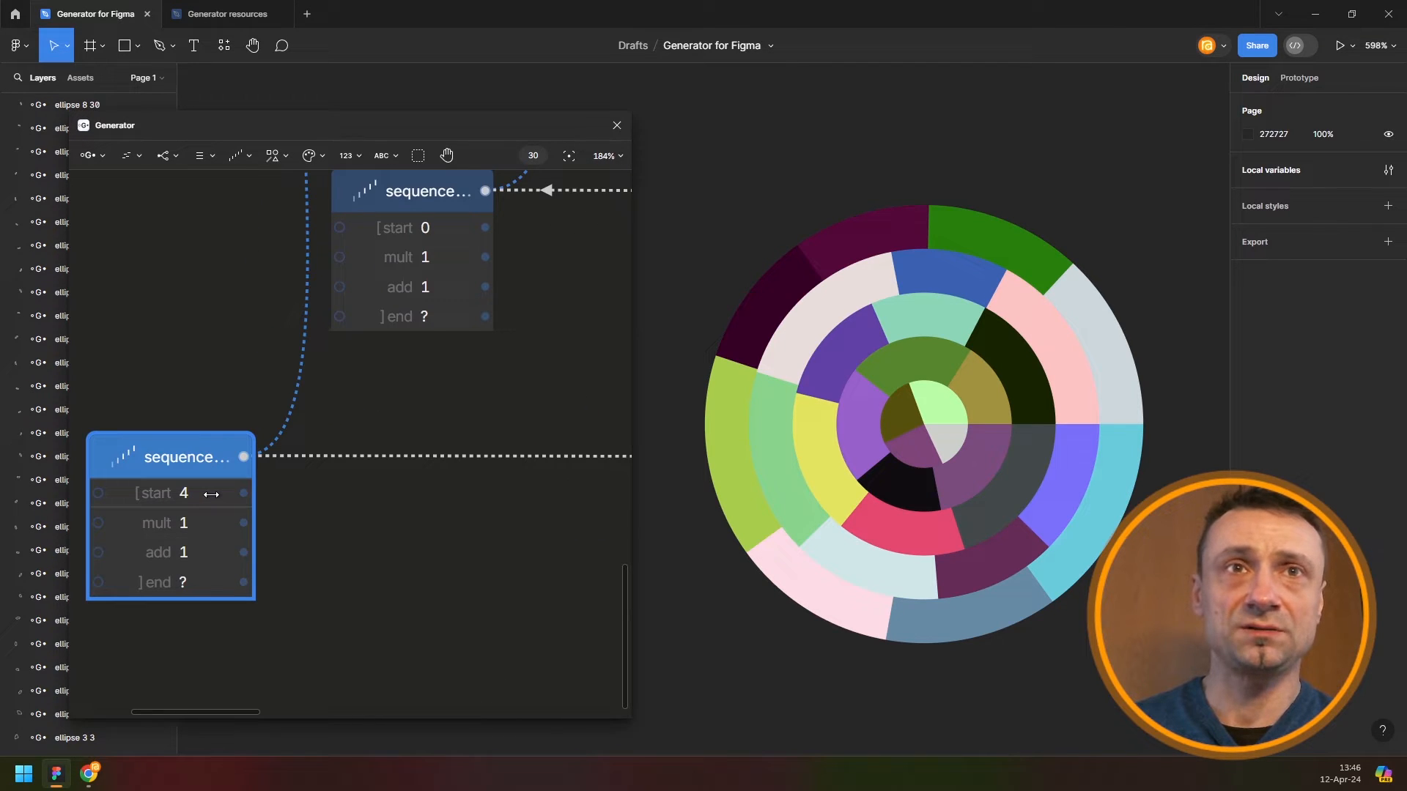
drag(211, 495, 216, 494)
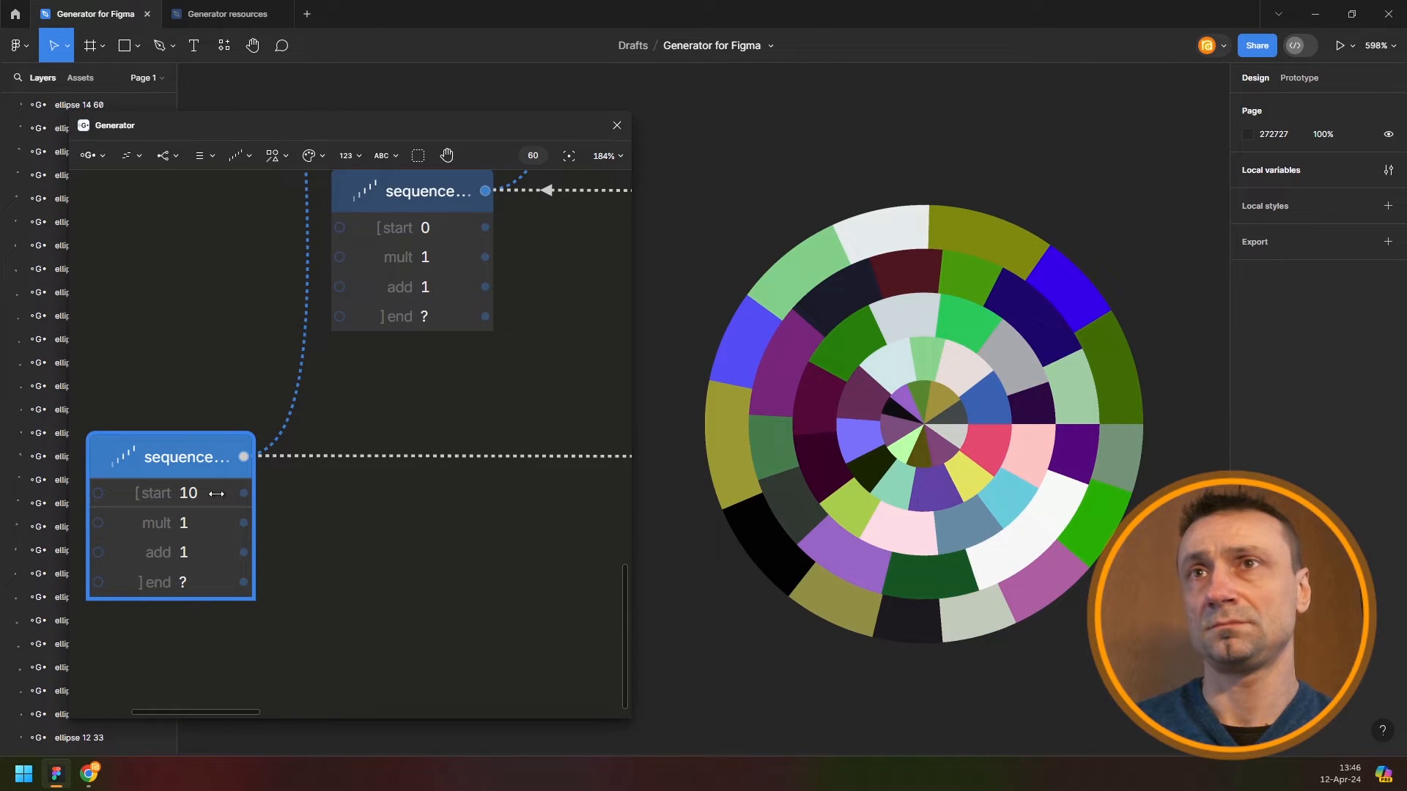
drag(217, 494, 217, 494)
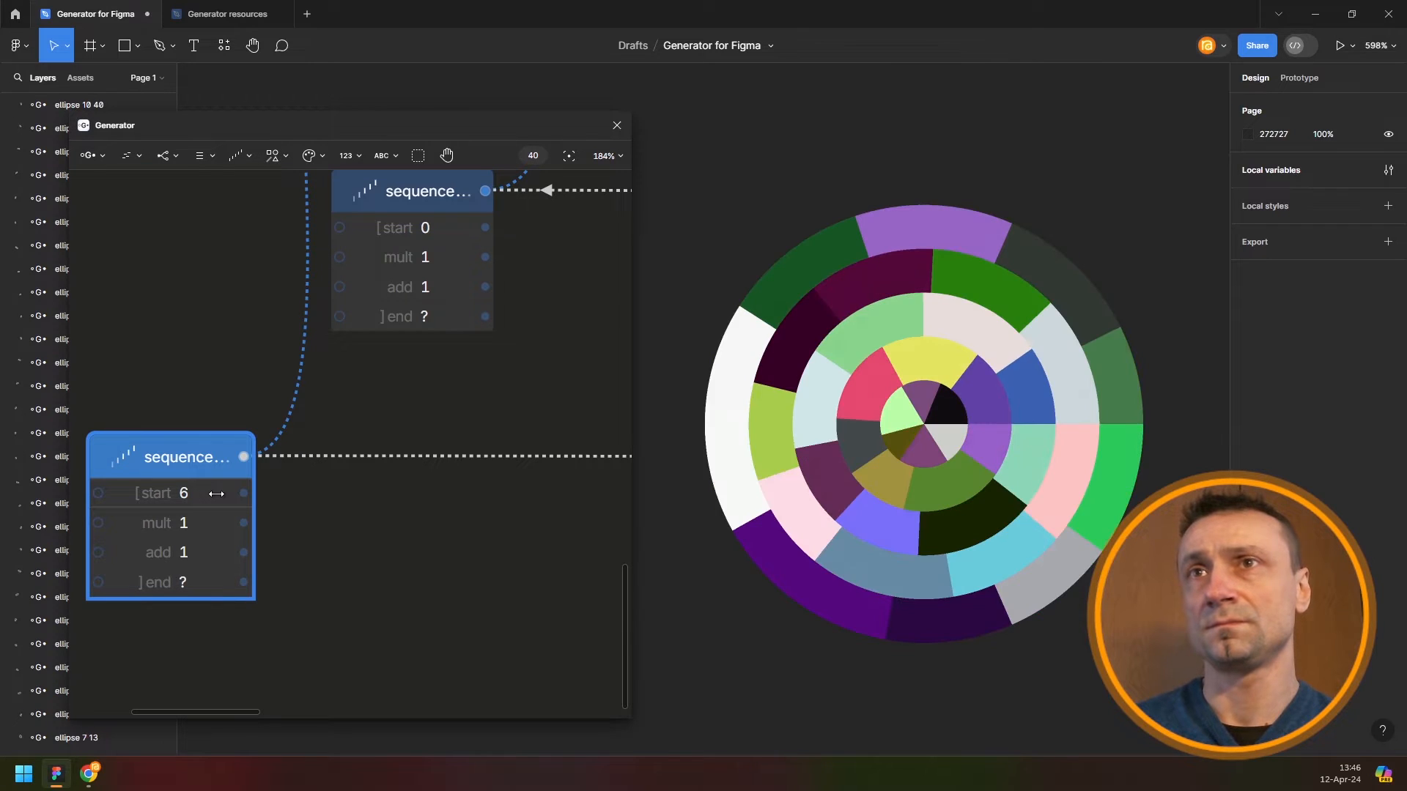
drag(217, 552, 215, 551)
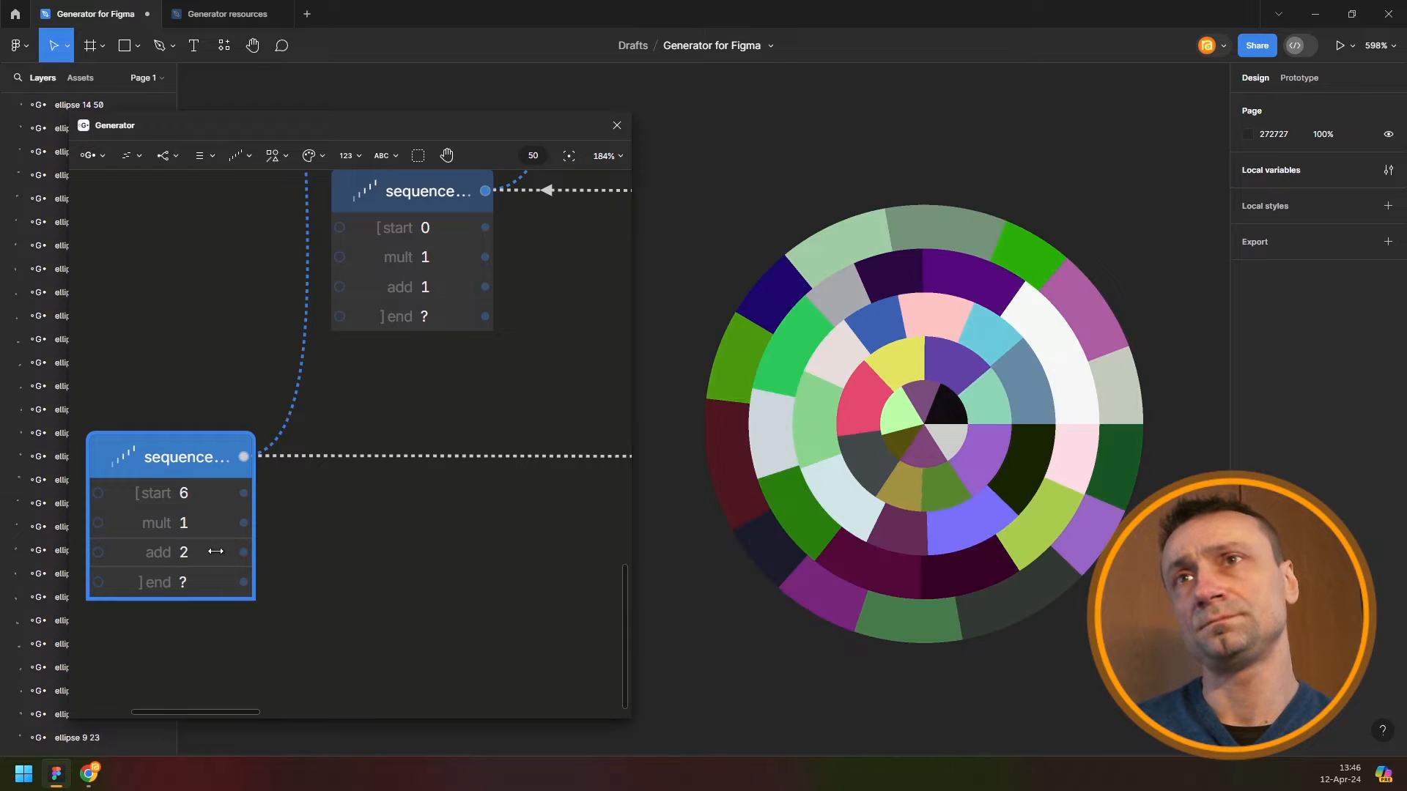
drag(215, 551, 217, 551)
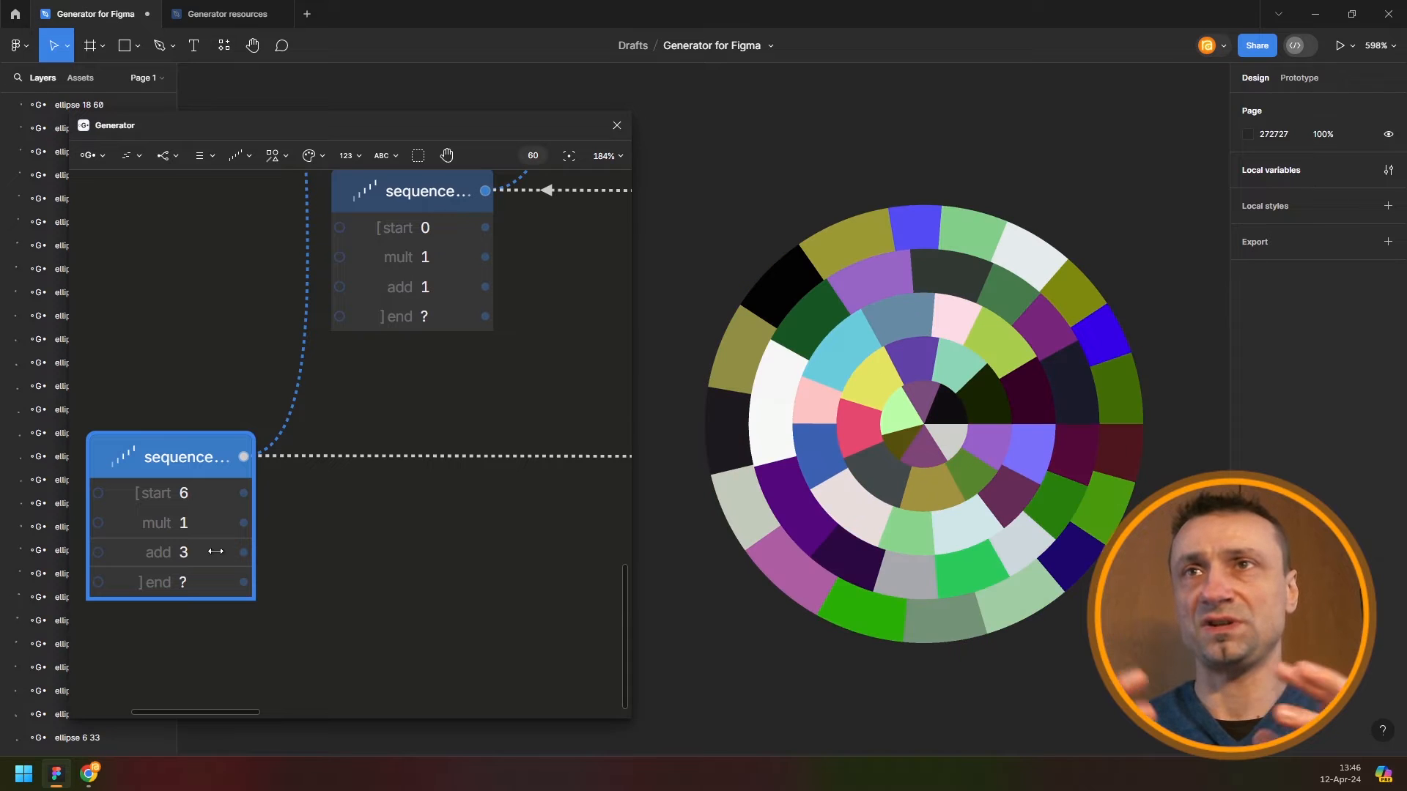
Move the outer Repeat node with count 5 slightly to the right, further from the arc Repeat node
scroll(942, 401, down, 4)
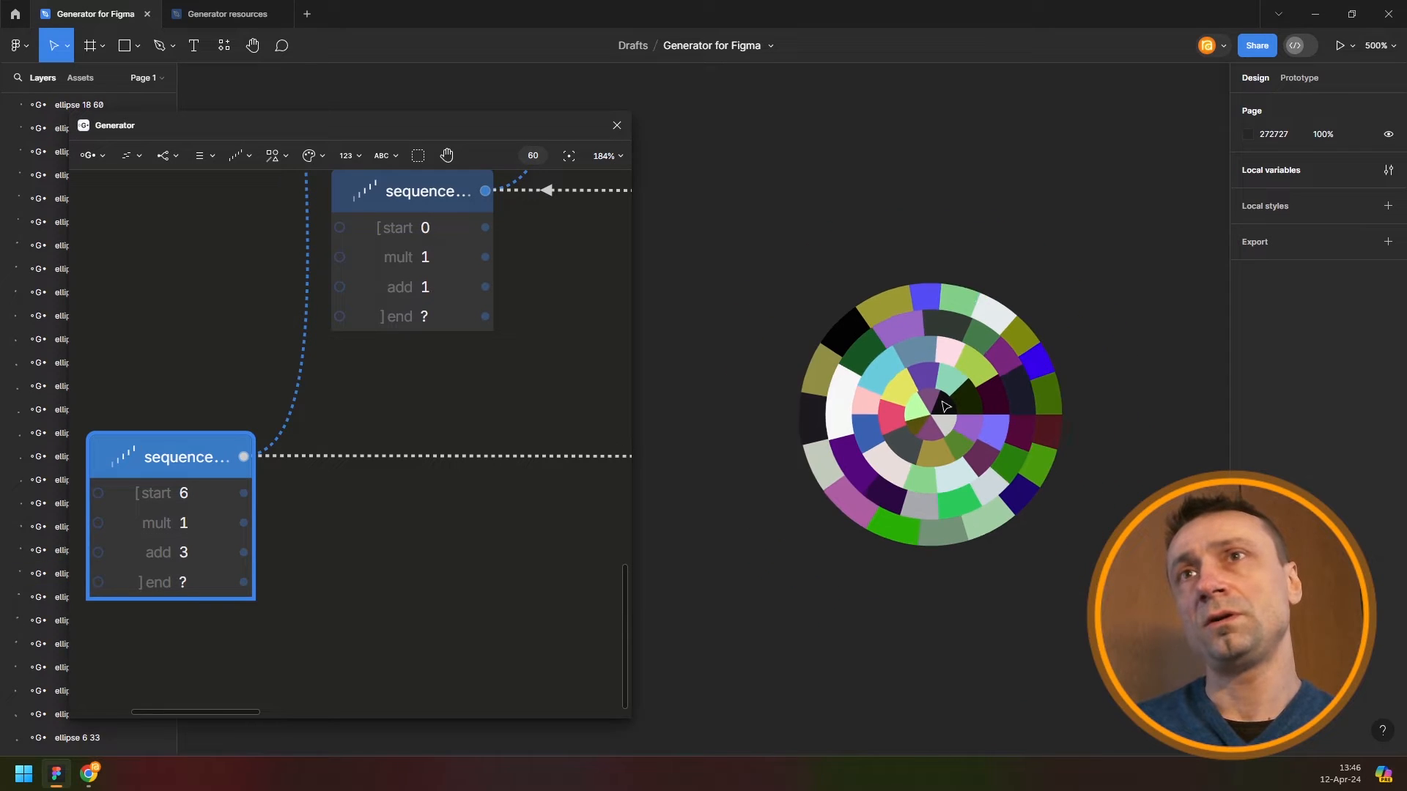
scroll(415, 345, down, 5)
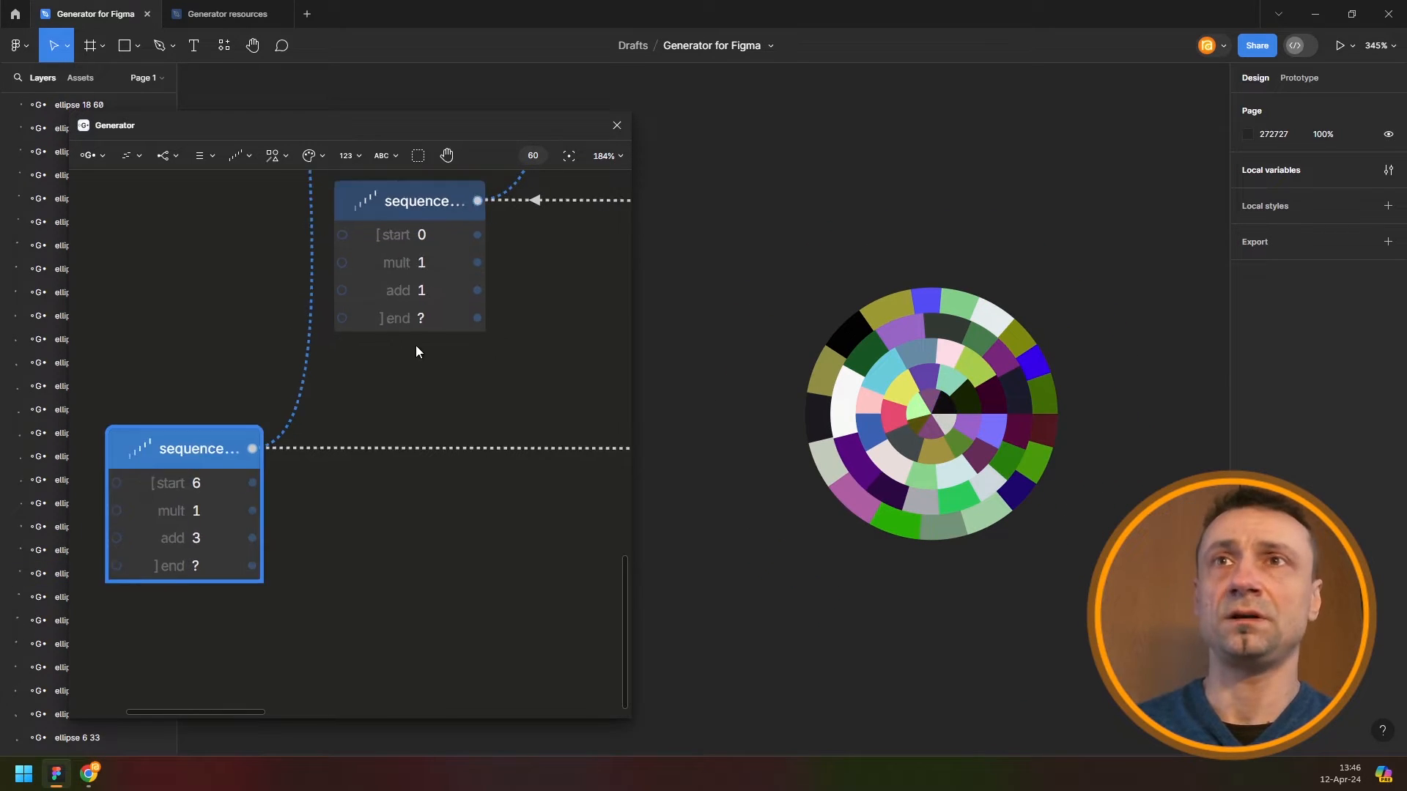
scroll(386, 327, right, 10)
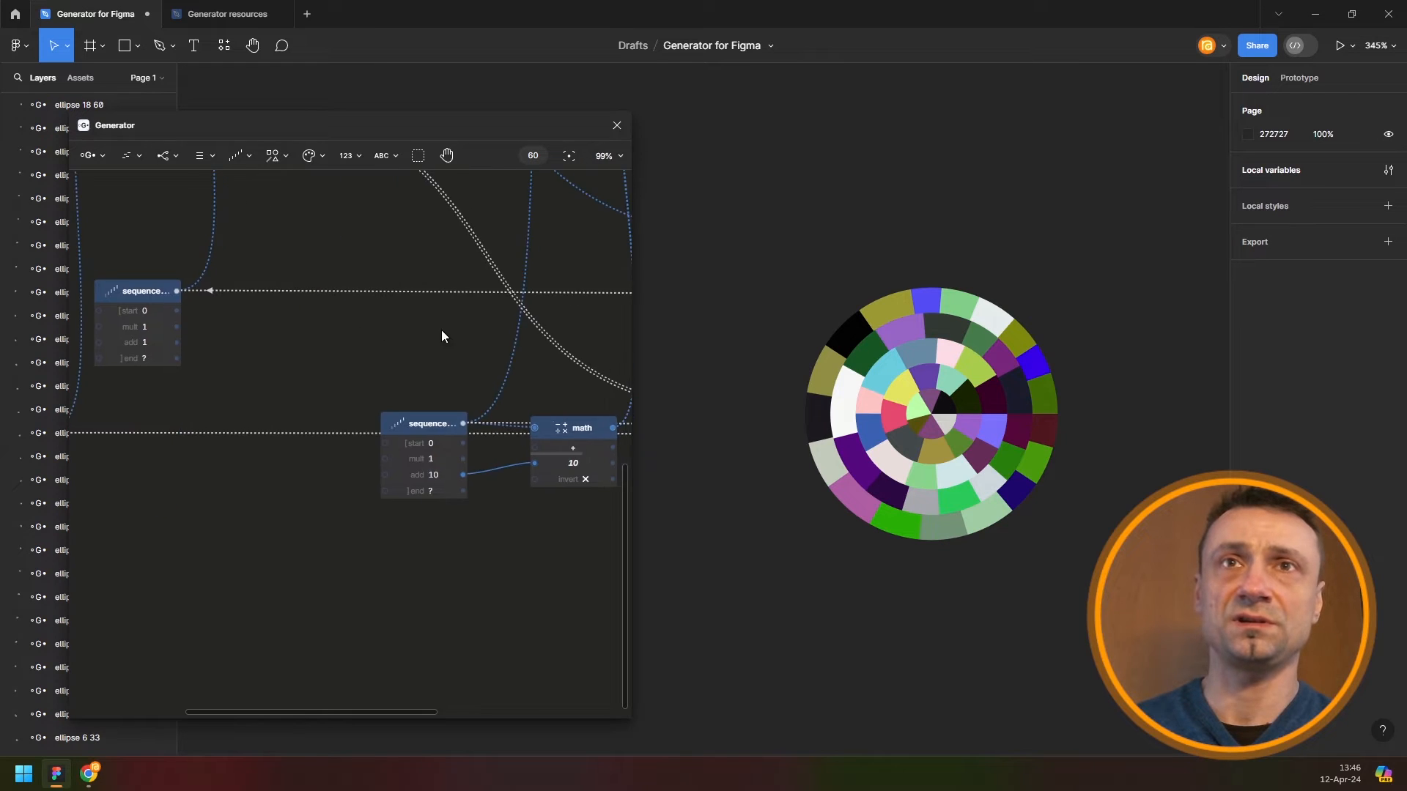
scroll(381, 352, down, 5)
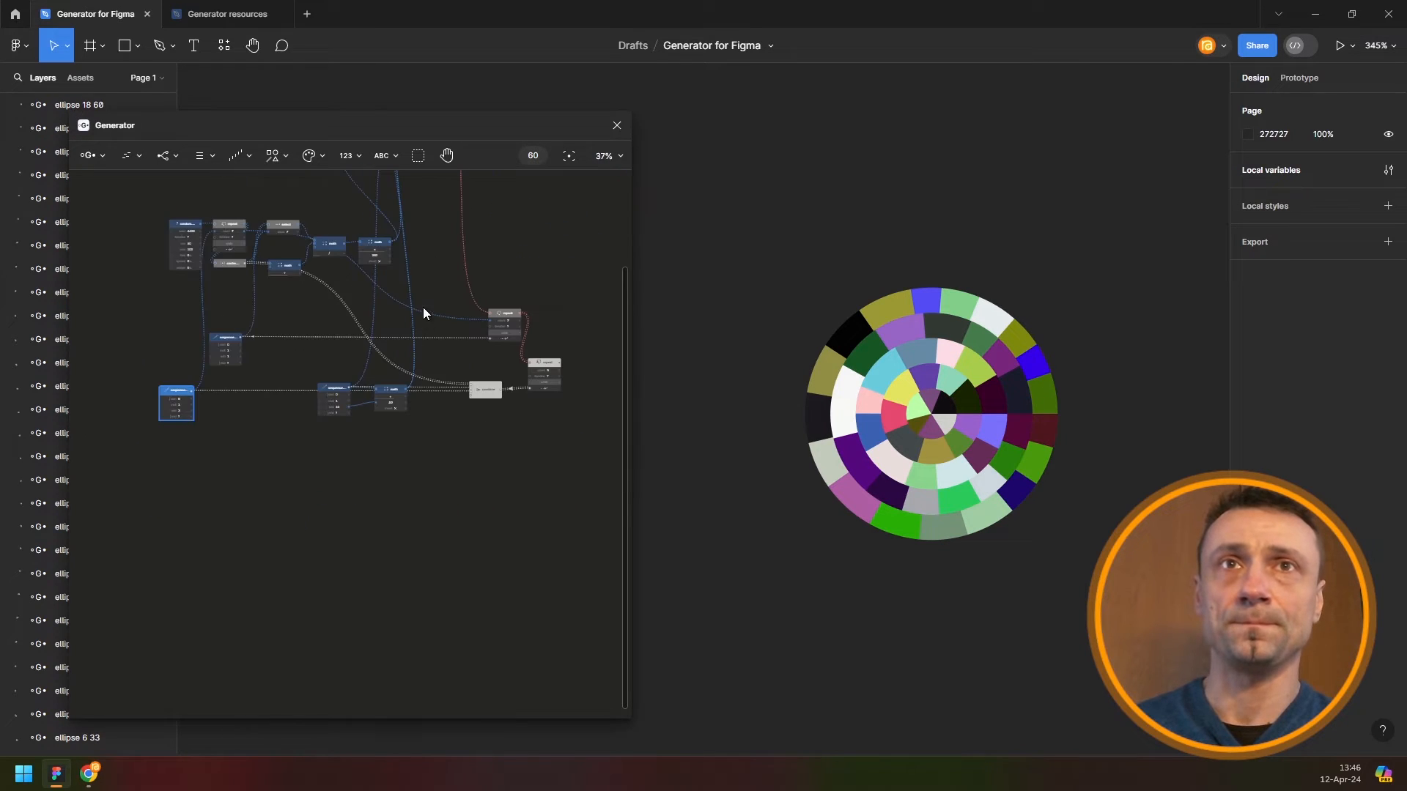
scroll(423, 307, down, 2)
drag(436, 285, 323, 386)
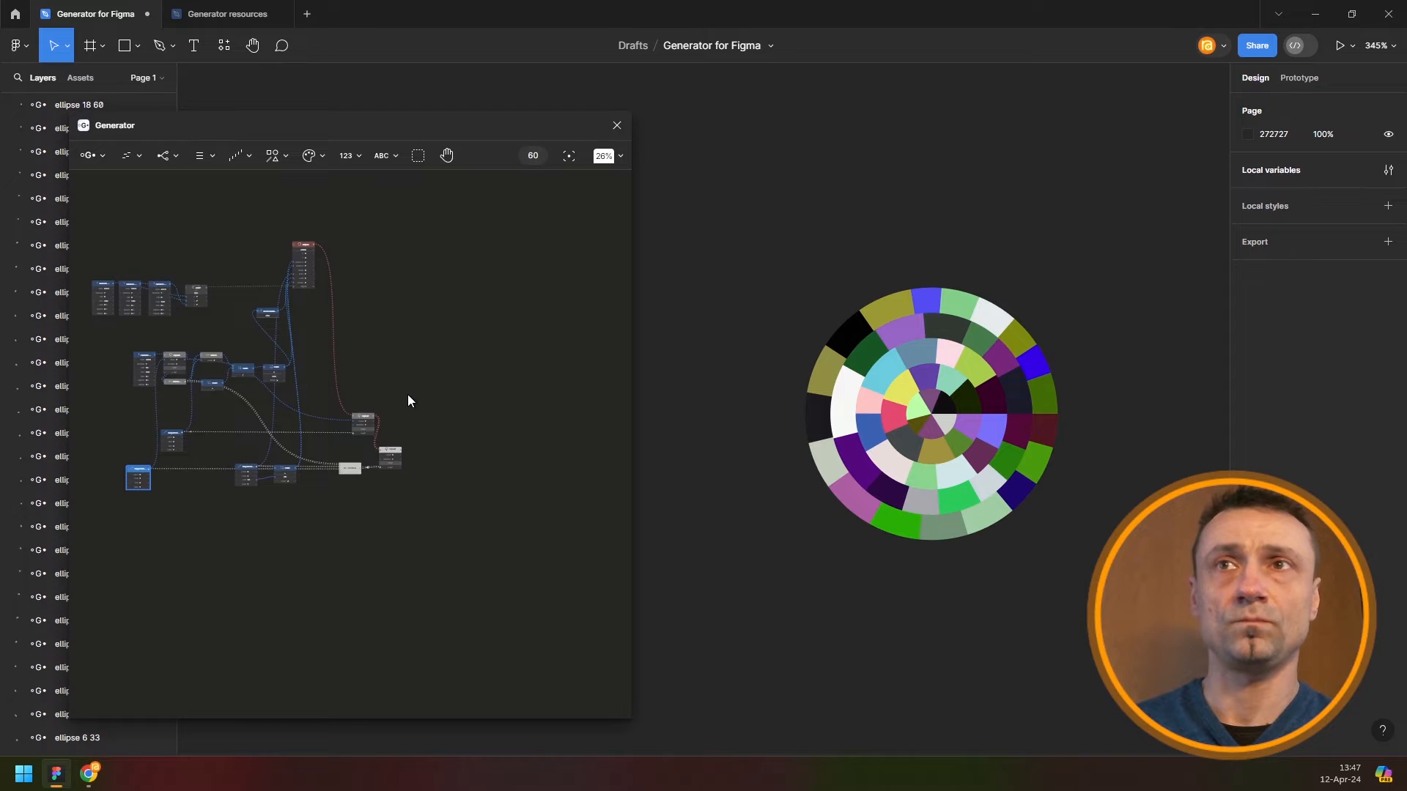
scroll(410, 459, up, 3)
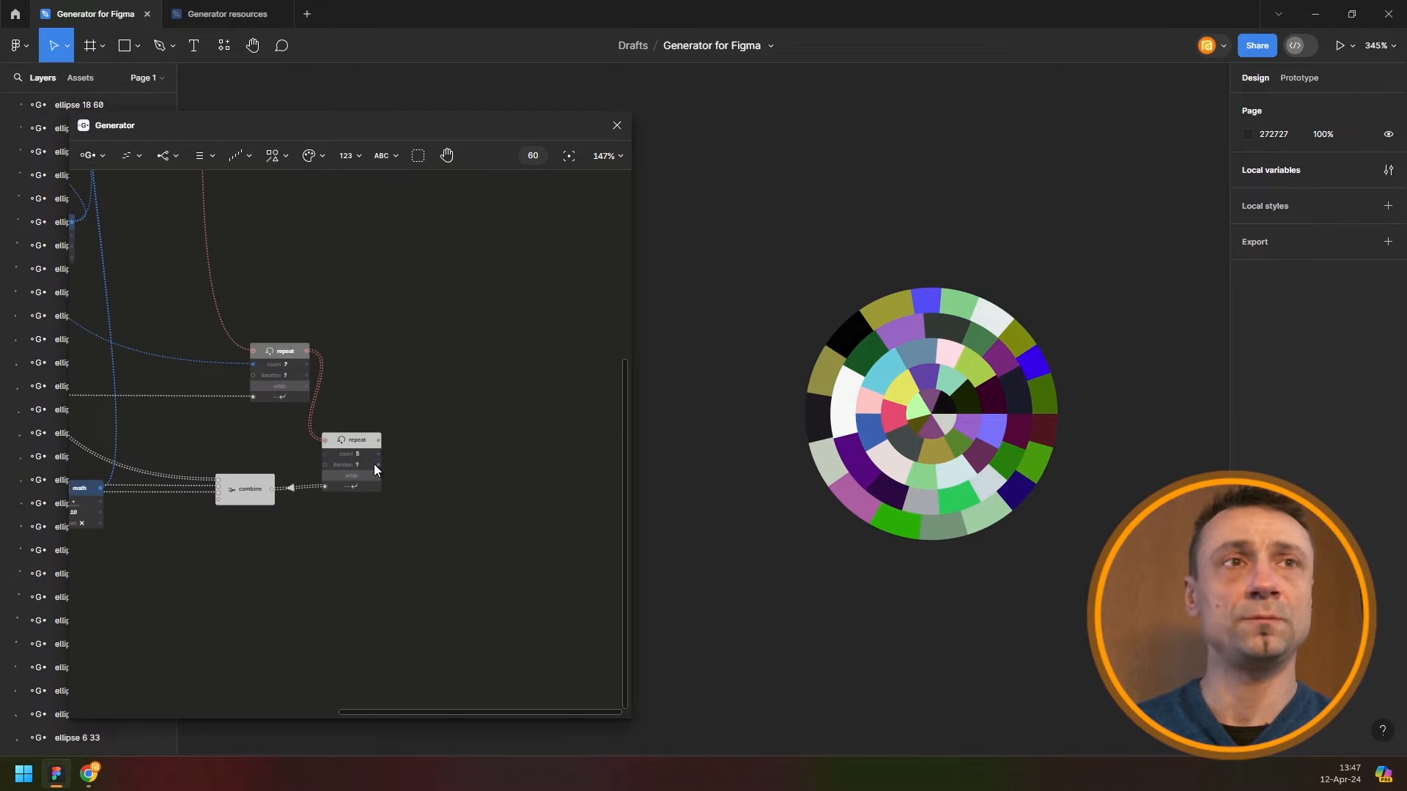
scroll(374, 464, up, 3)
click(320, 425)
drag(319, 424, 368, 434)
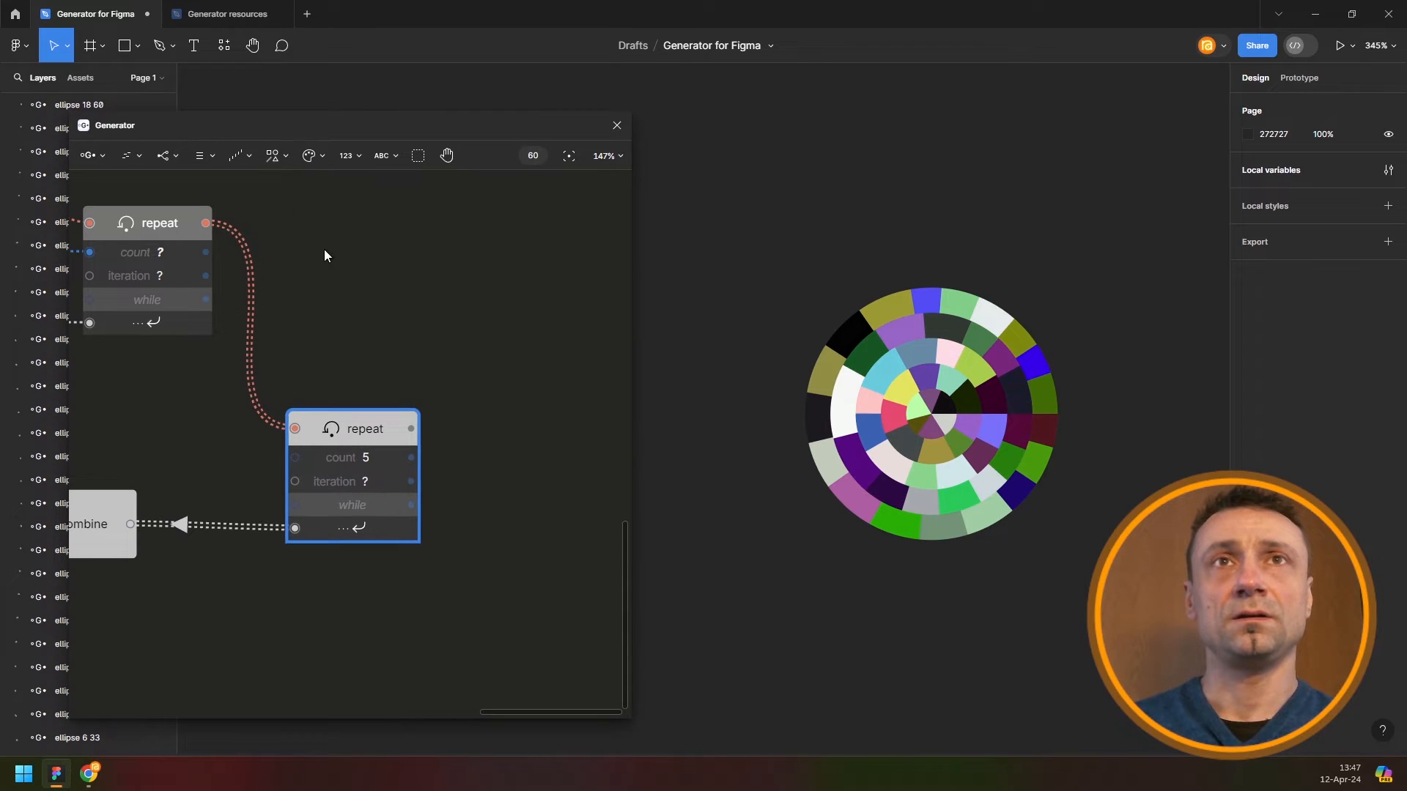
Add a Frame node to the right of the outer Repeat node and place it level with that node
click(279, 159)
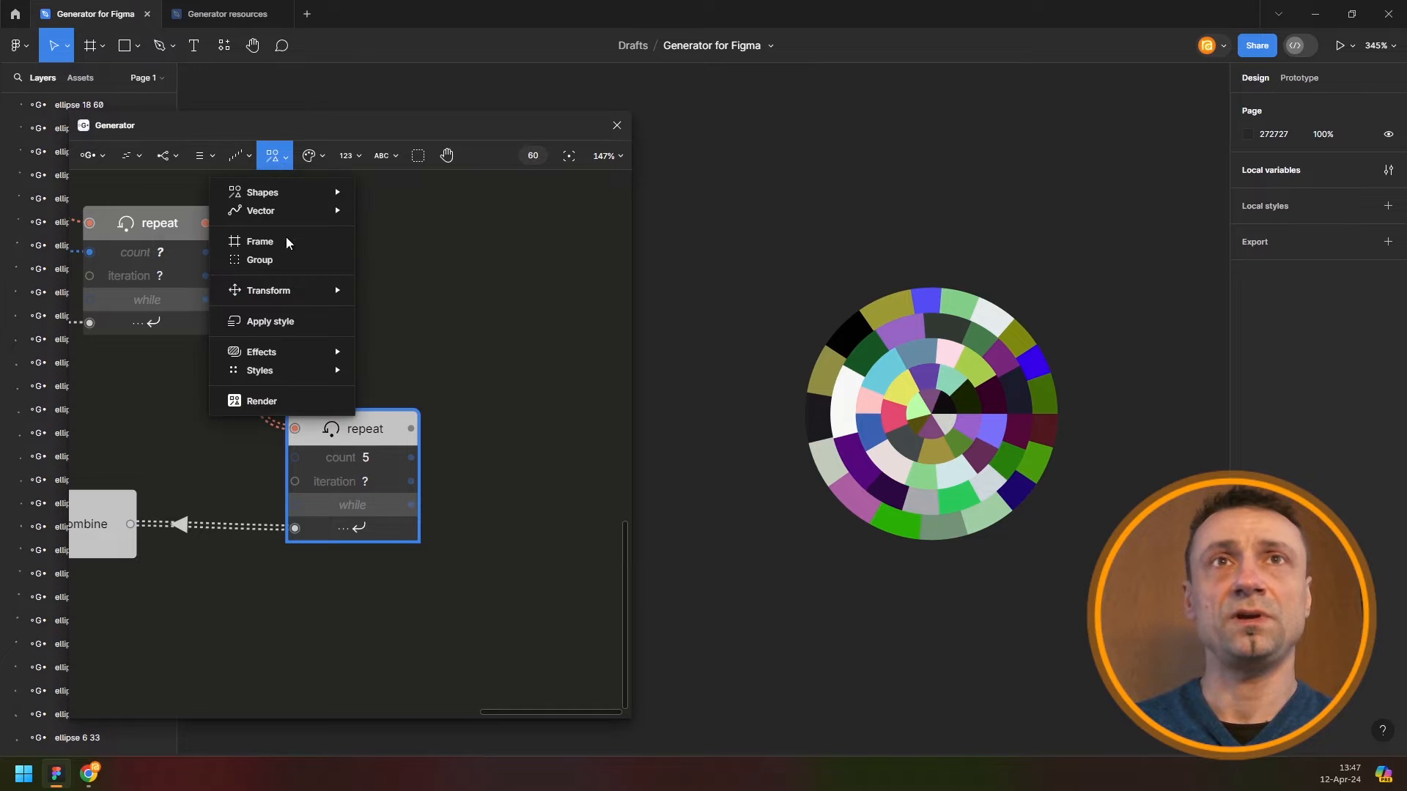
click(345, 240)
click(604, 438)
scroll(486, 342, down, 2)
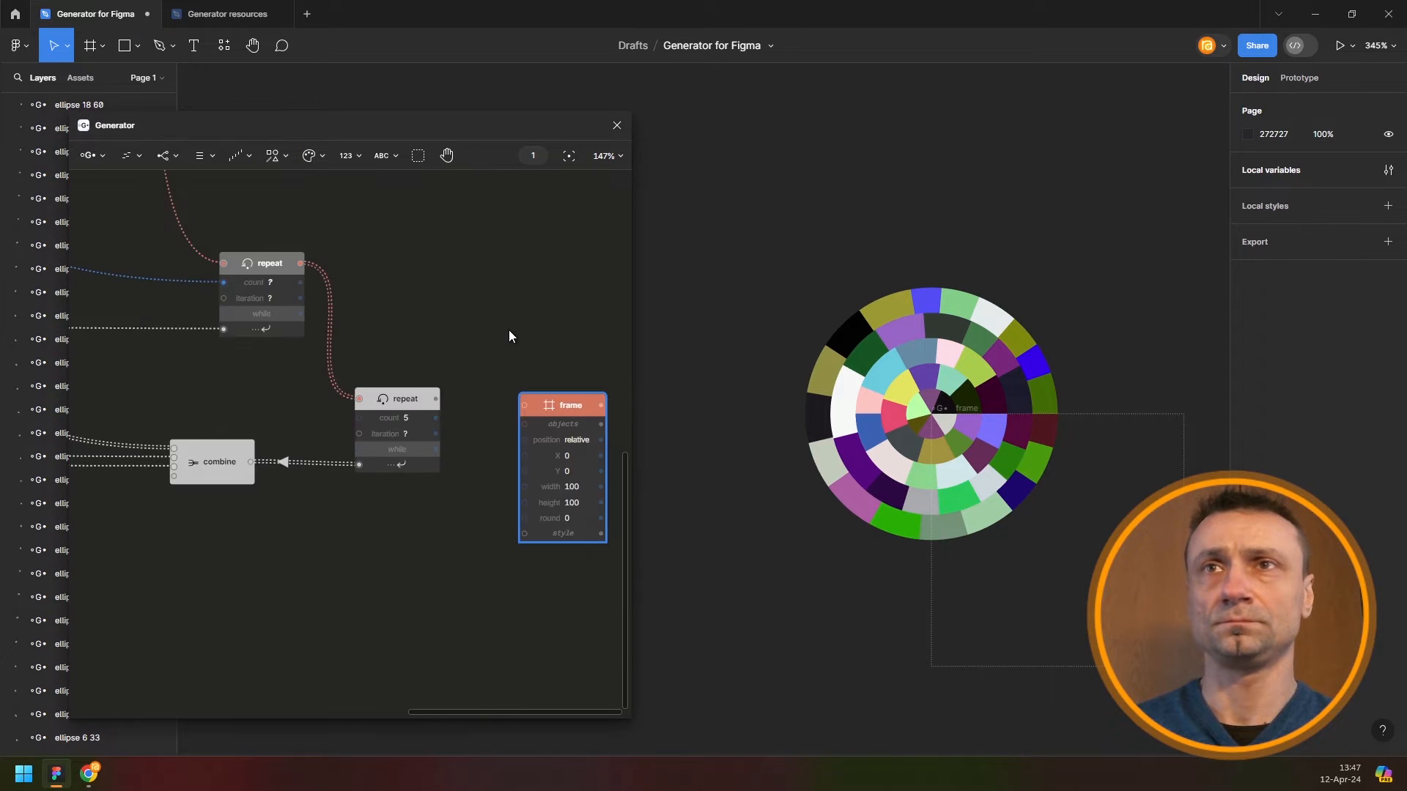
drag(517, 334, 351, 276)
drag(412, 343, 446, 338)
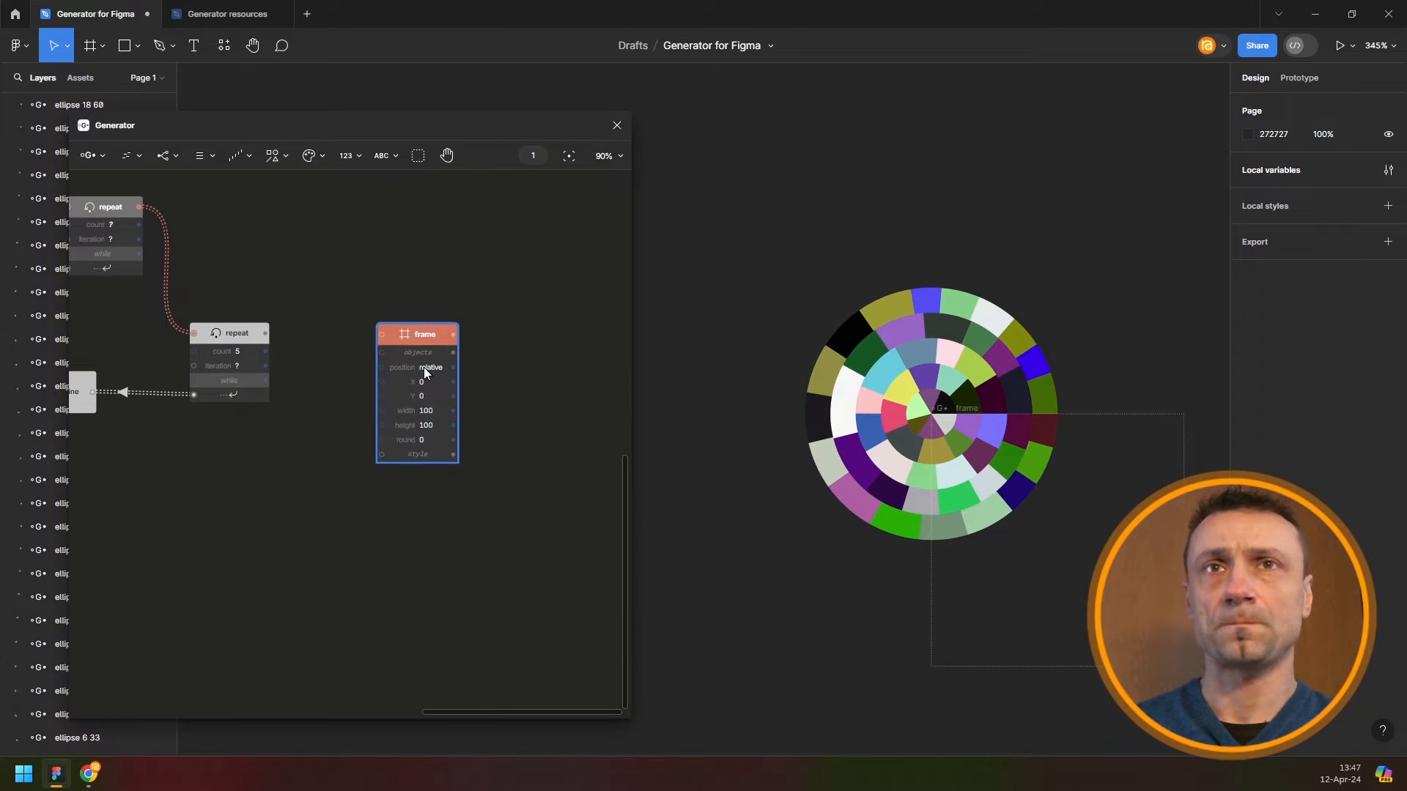
Set the Frame node's position to absolute with X -150, Y -100, width 300 and height 200
click(432, 367)
click(440, 382)
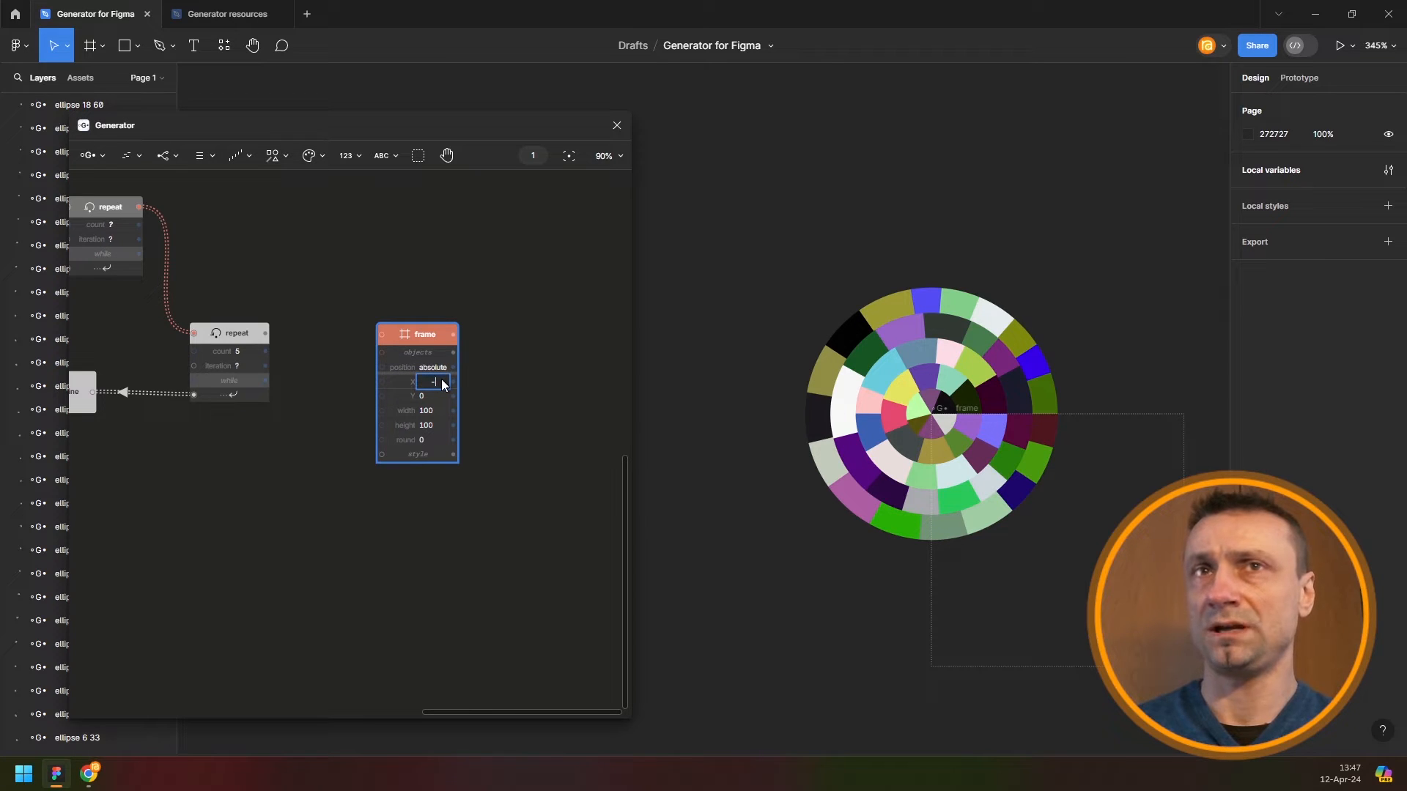
text(-150)
key(Tab)
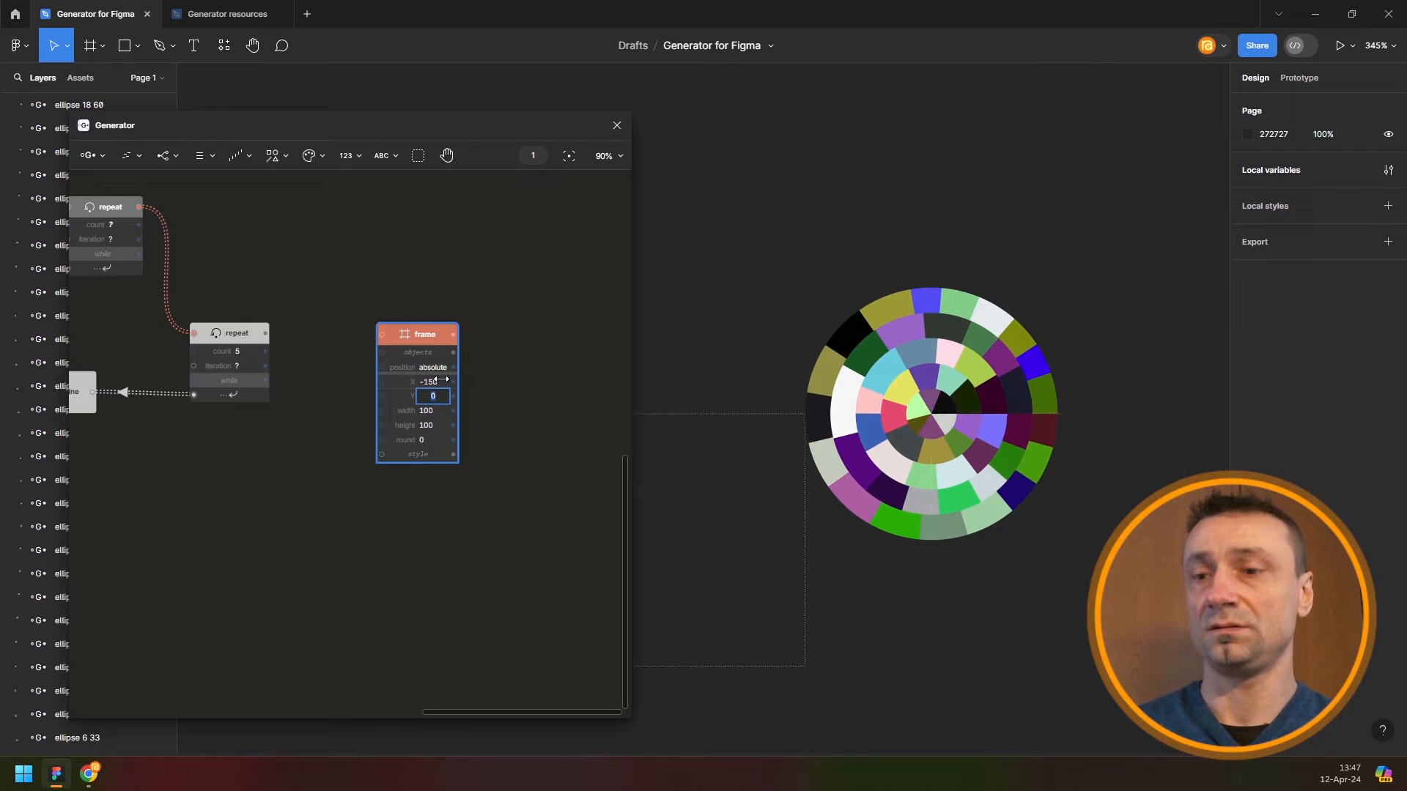
text(-100)
key(Tab)
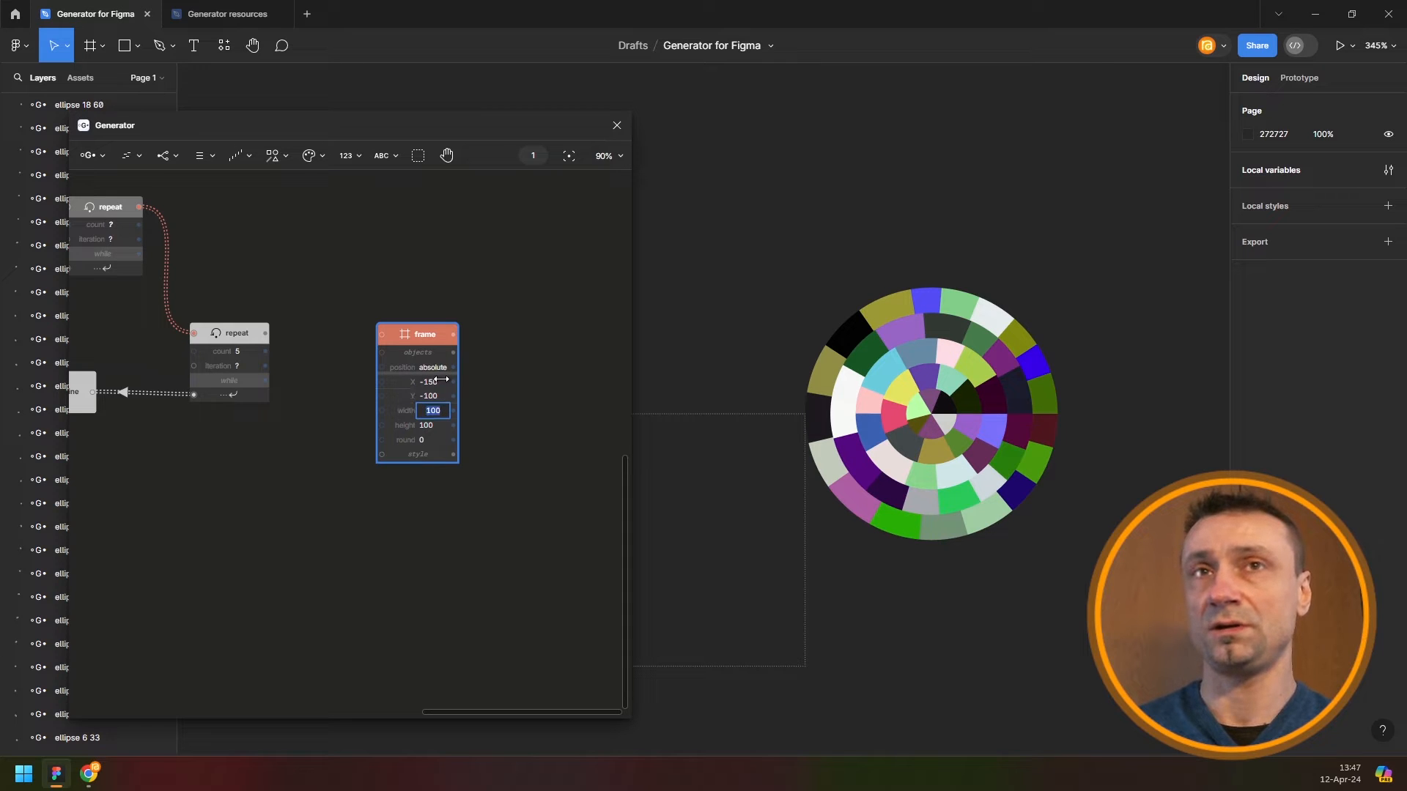
text(300)
key(Tab)
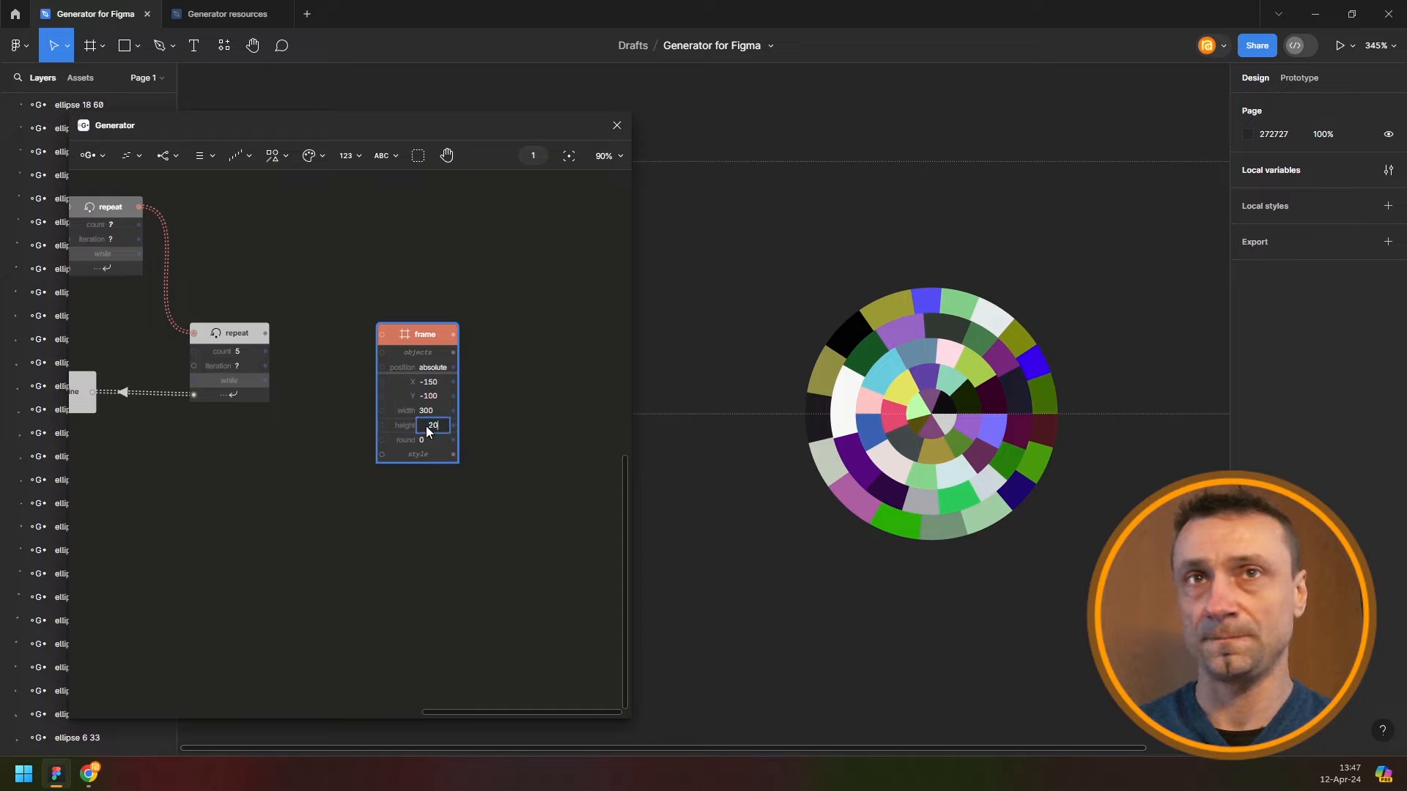
text(200)
Connect a black (000000) Hex color node to the frame's style and the outer Repeat's output to the frame's objects input
click(308, 156)
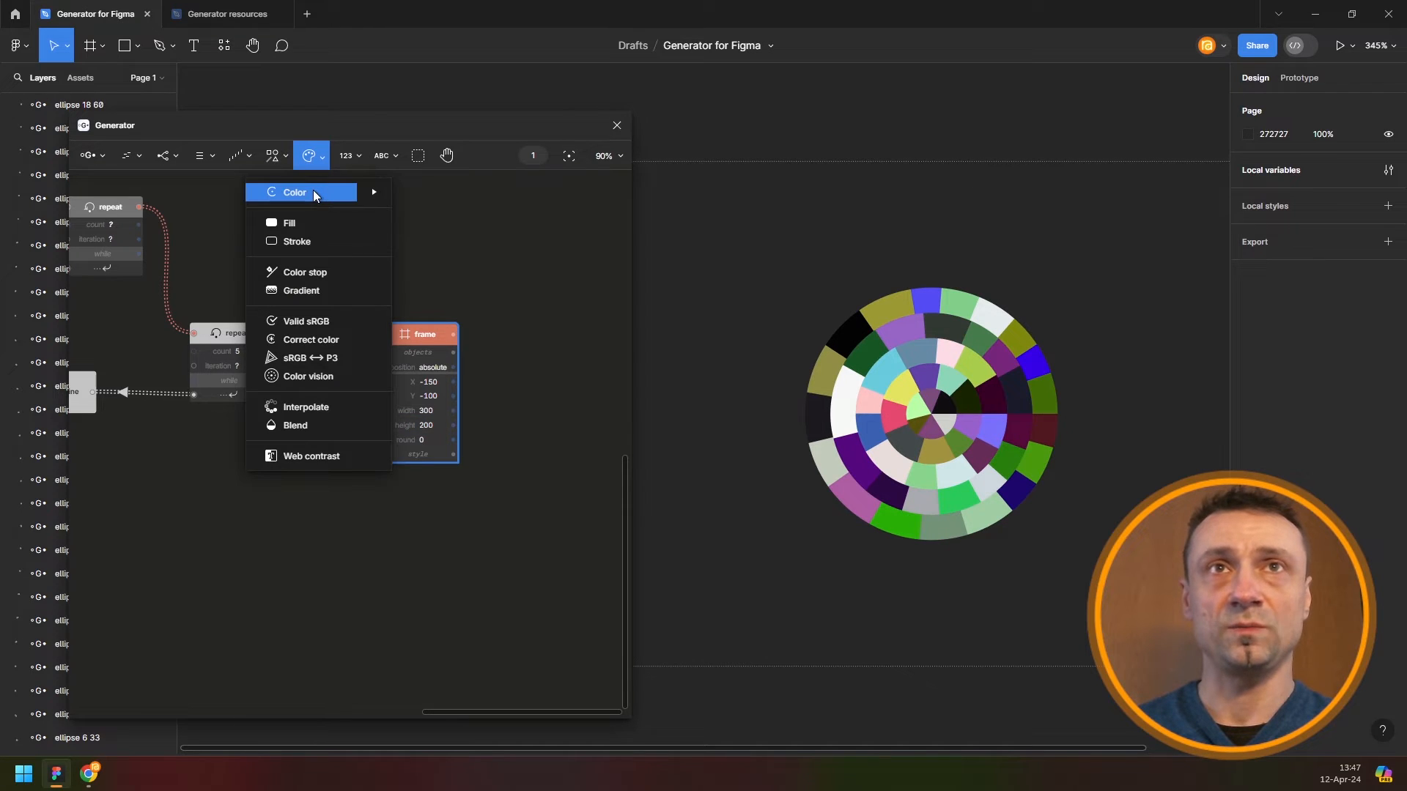
click(410, 194)
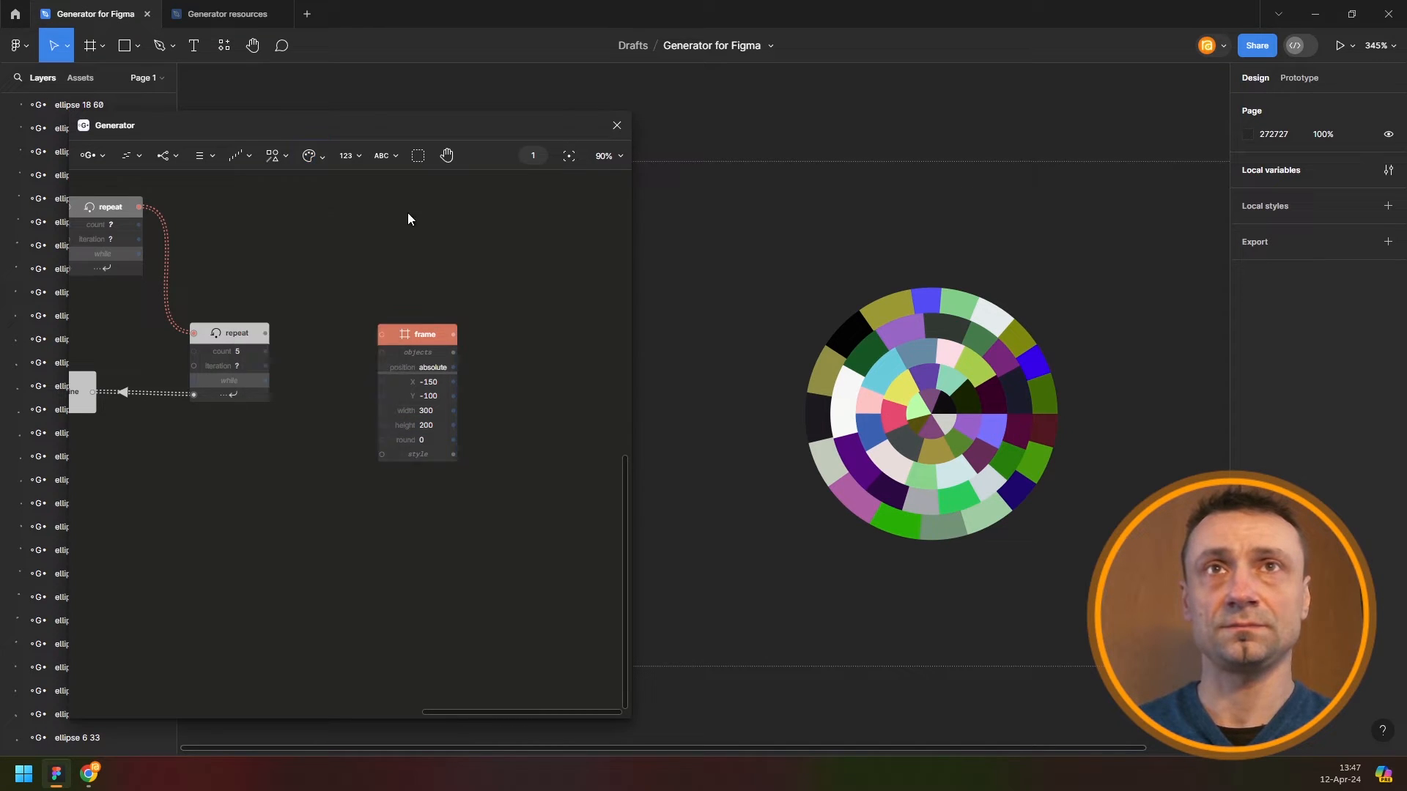
drag(346, 316, 387, 455)
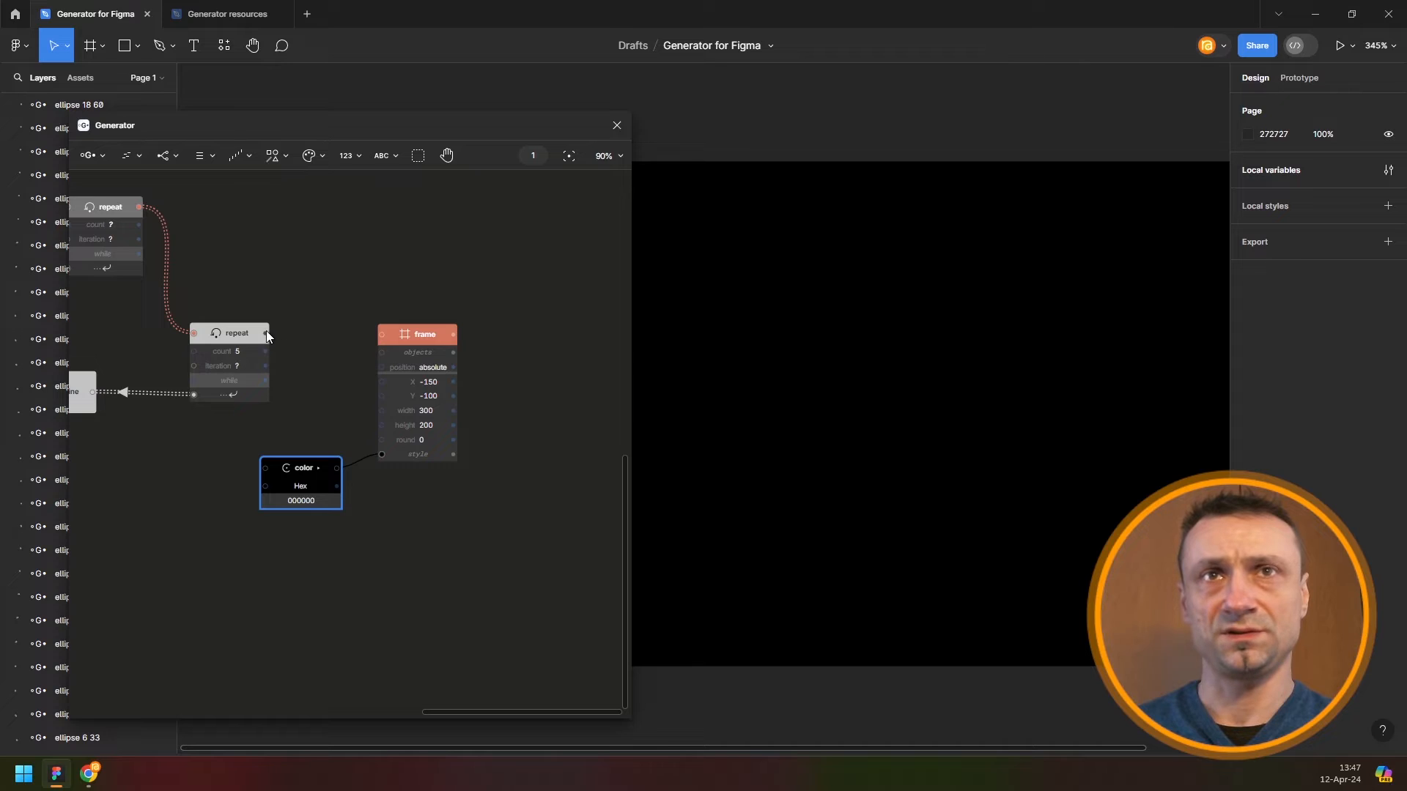
click(438, 340)
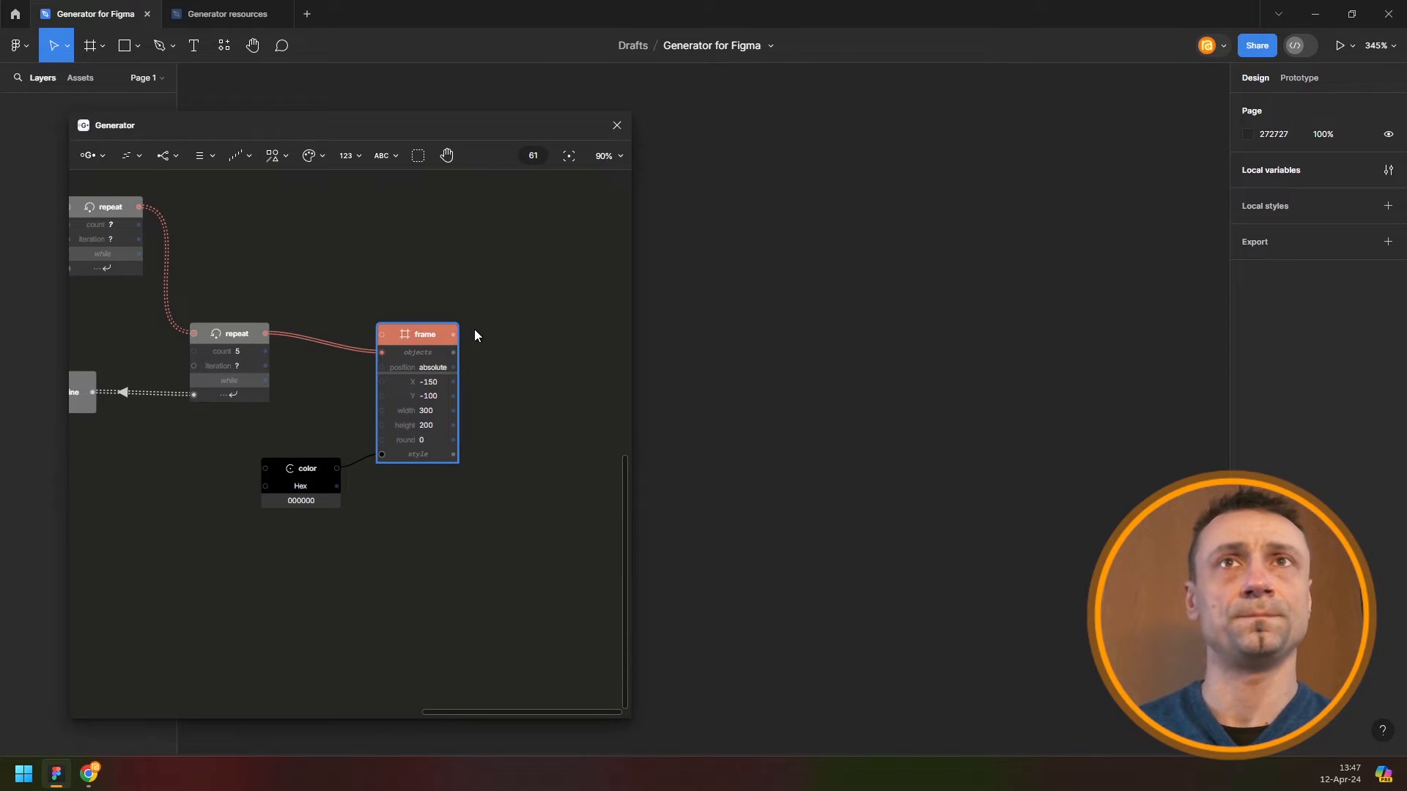
scroll(905, 356, down, 1)
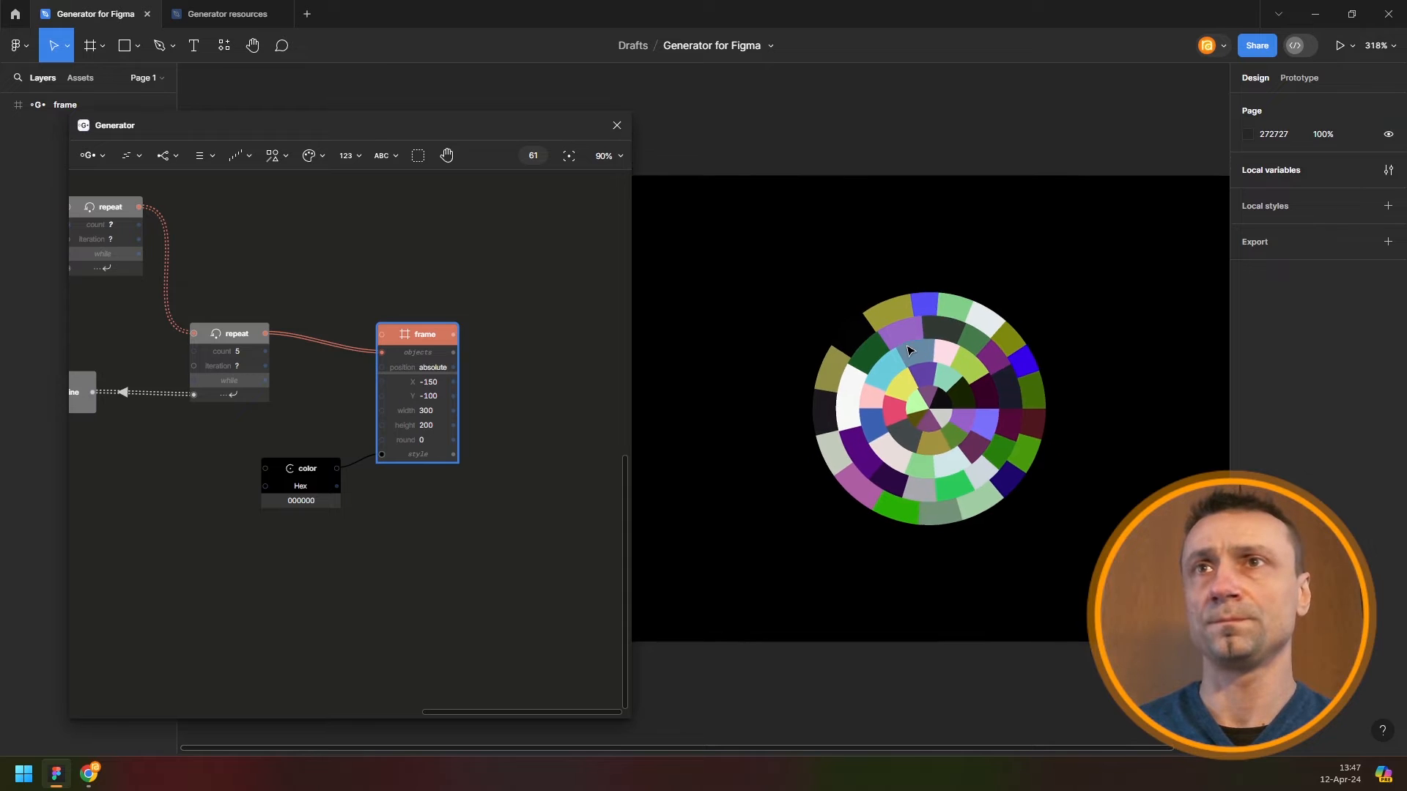
Hide the interface panels and arrange the Generator window and the canvas so the rendered frame sits beside the node graph
key(ctrl+backslash)
drag(977, 321, 1052, 310)
drag(487, 126, 463, 121)
scroll(1179, 320, up, 1)
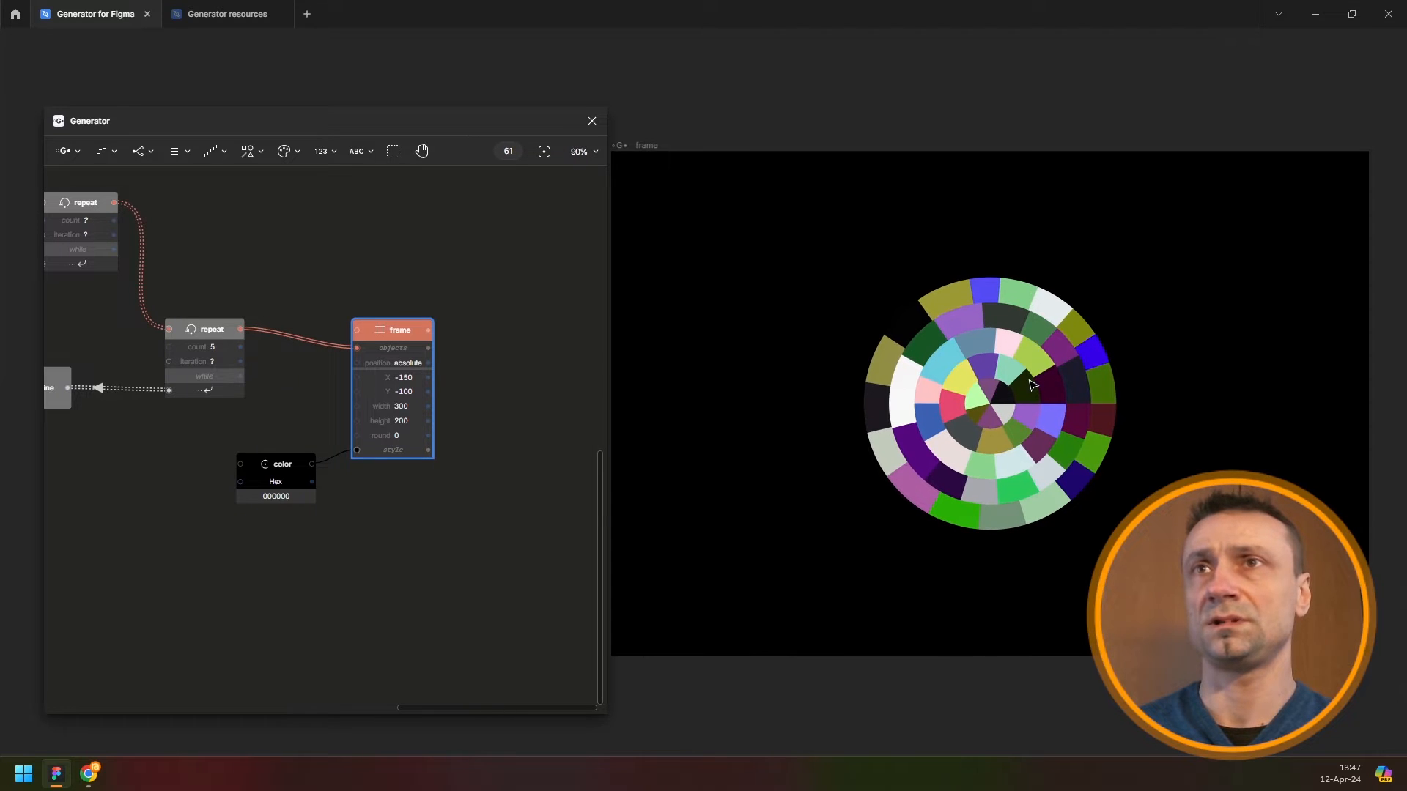
drag(988, 430, 995, 428)
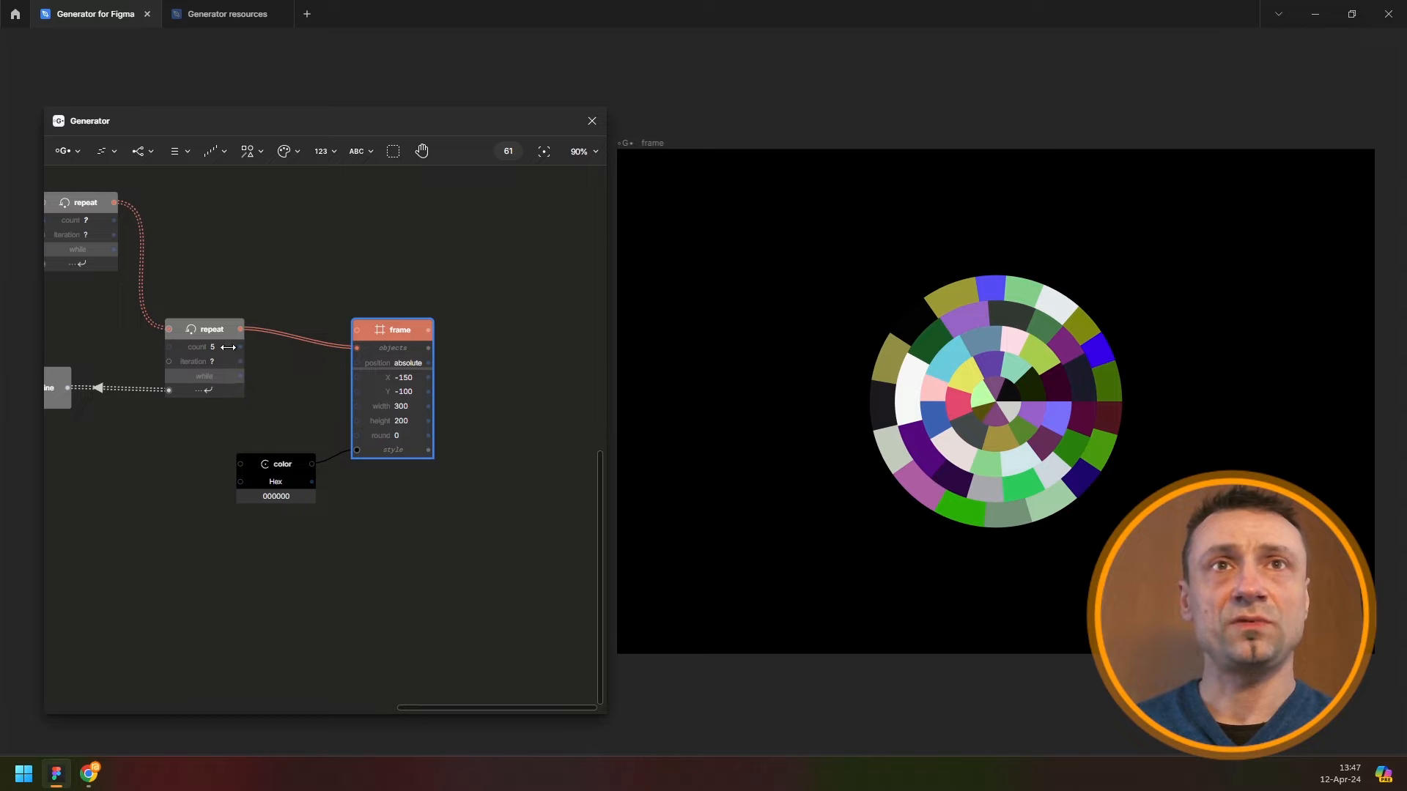
Try outer Repeat node counts of 10 and 200 to extend the rings across the frame
click(228, 348)
text(10)
key(Return)
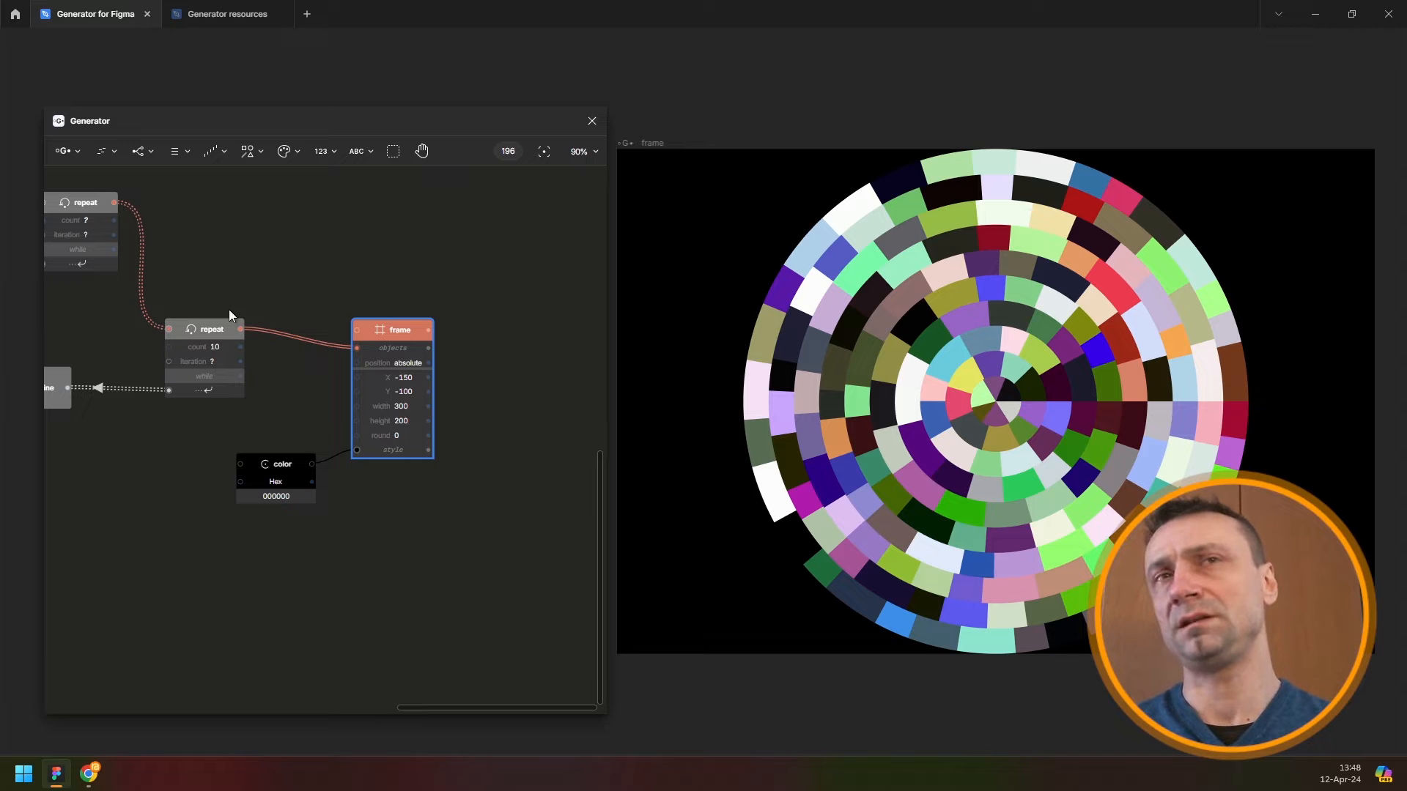
click(222, 347)
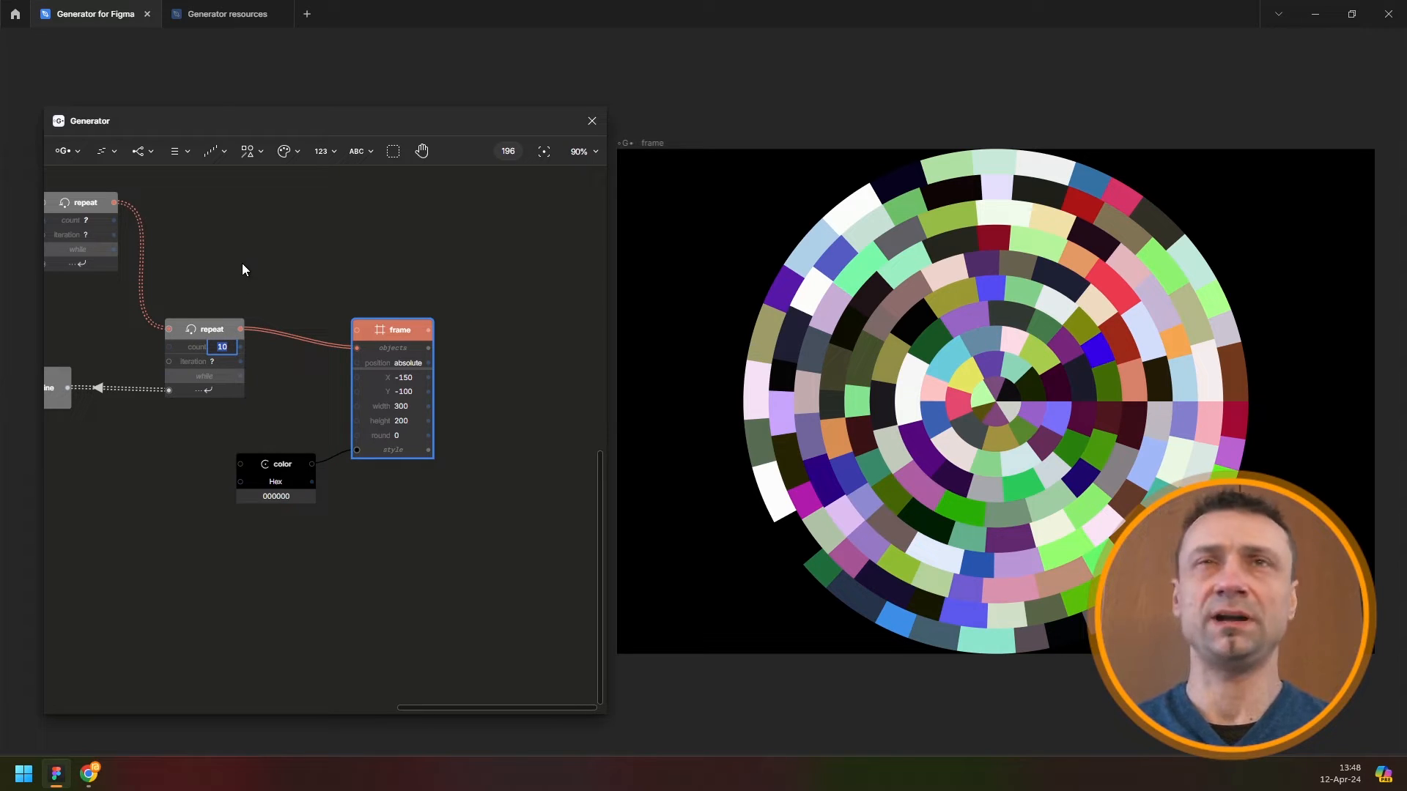
text(200)
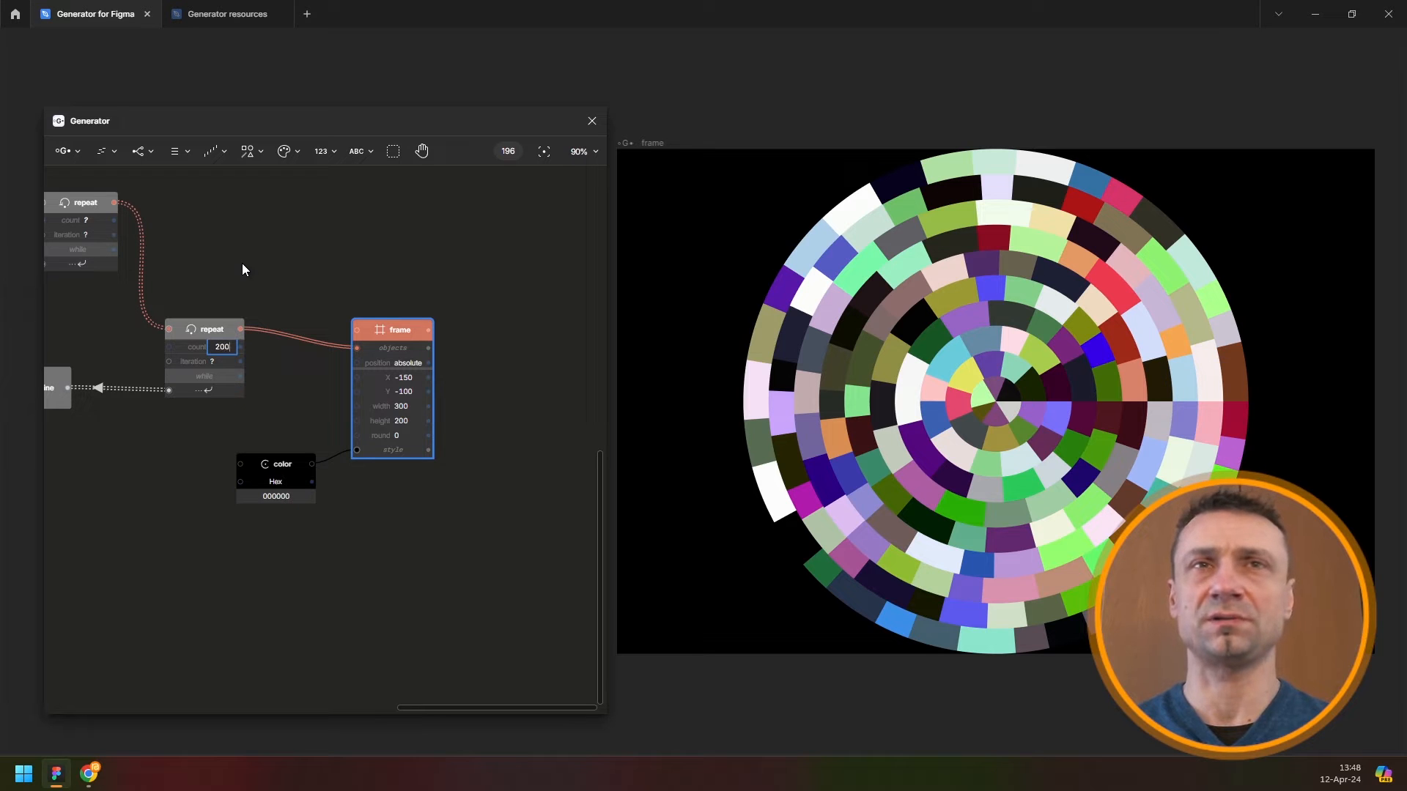
key(Return)
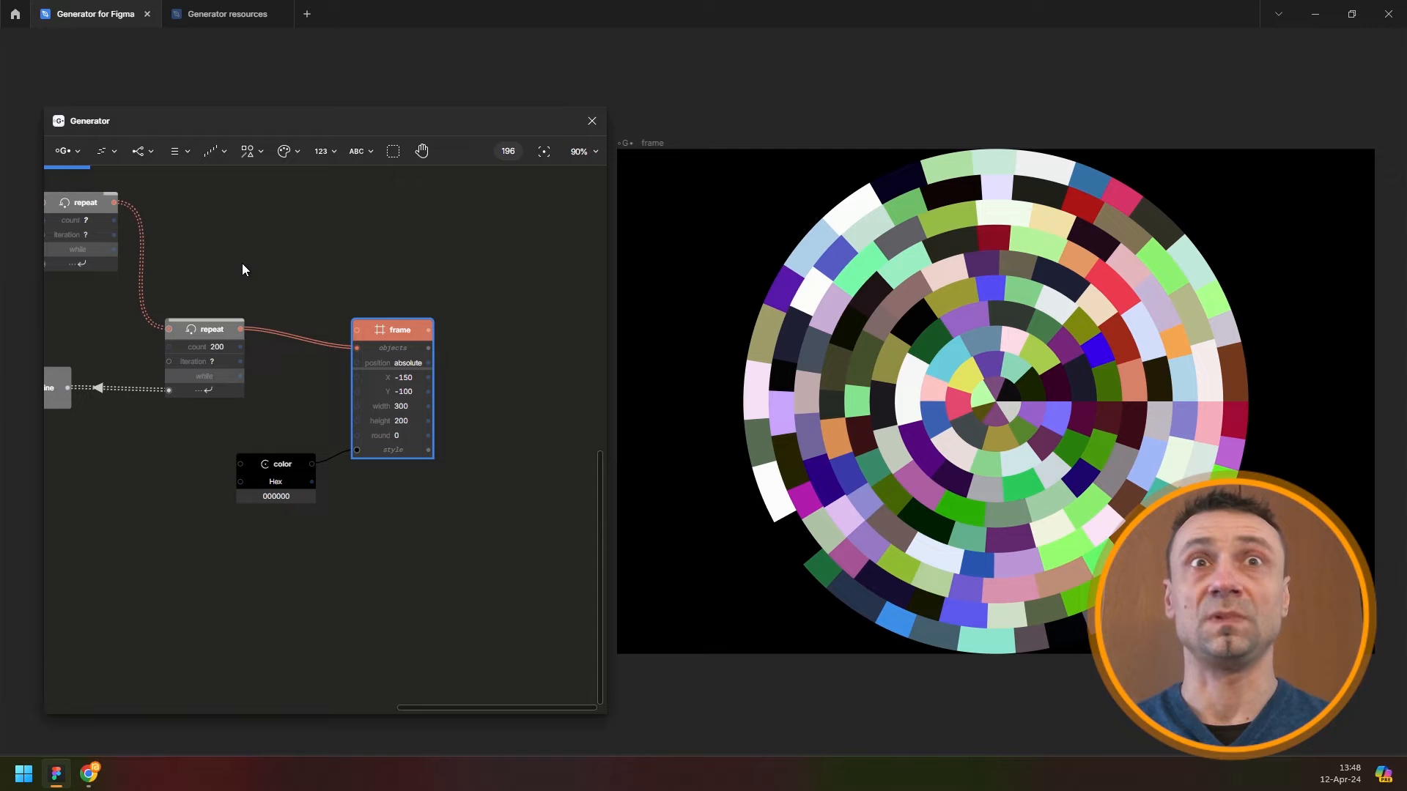
Set the outer Repeat node's count to 18, rendering the frame with a count of 20 on the way
click(224, 347)
text(20)
key(Return)
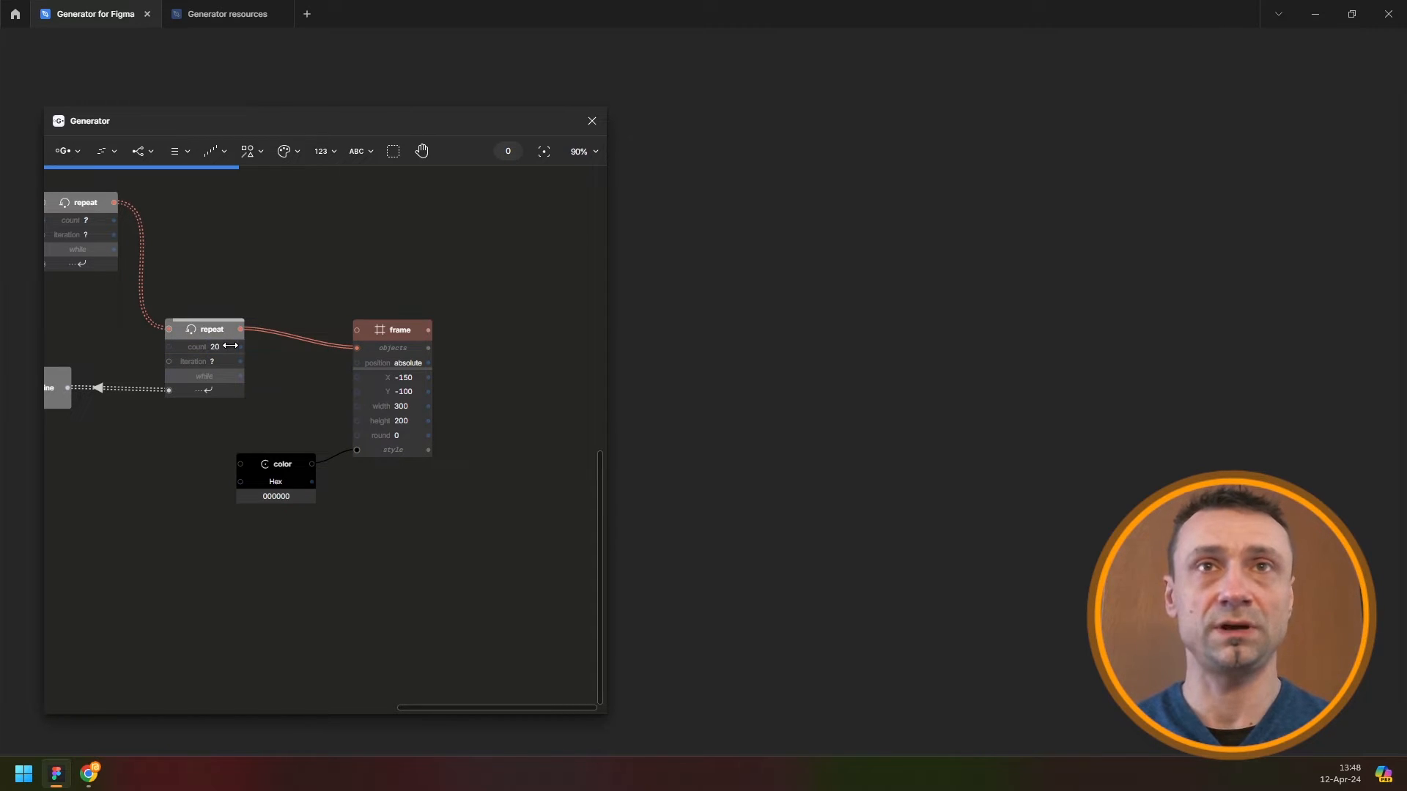
click(406, 329)
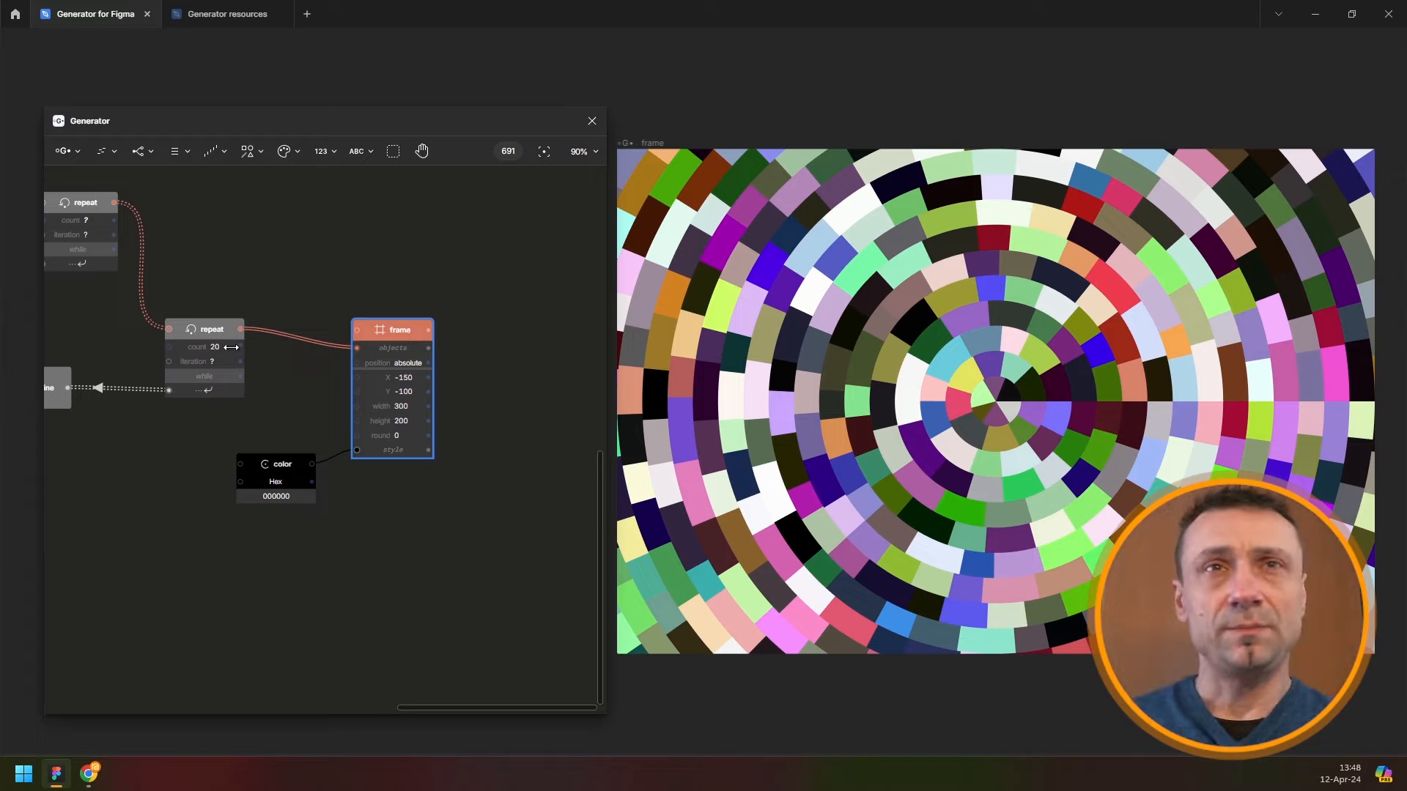
click(231, 347)
key(Down)
key(Down)
key(Down)
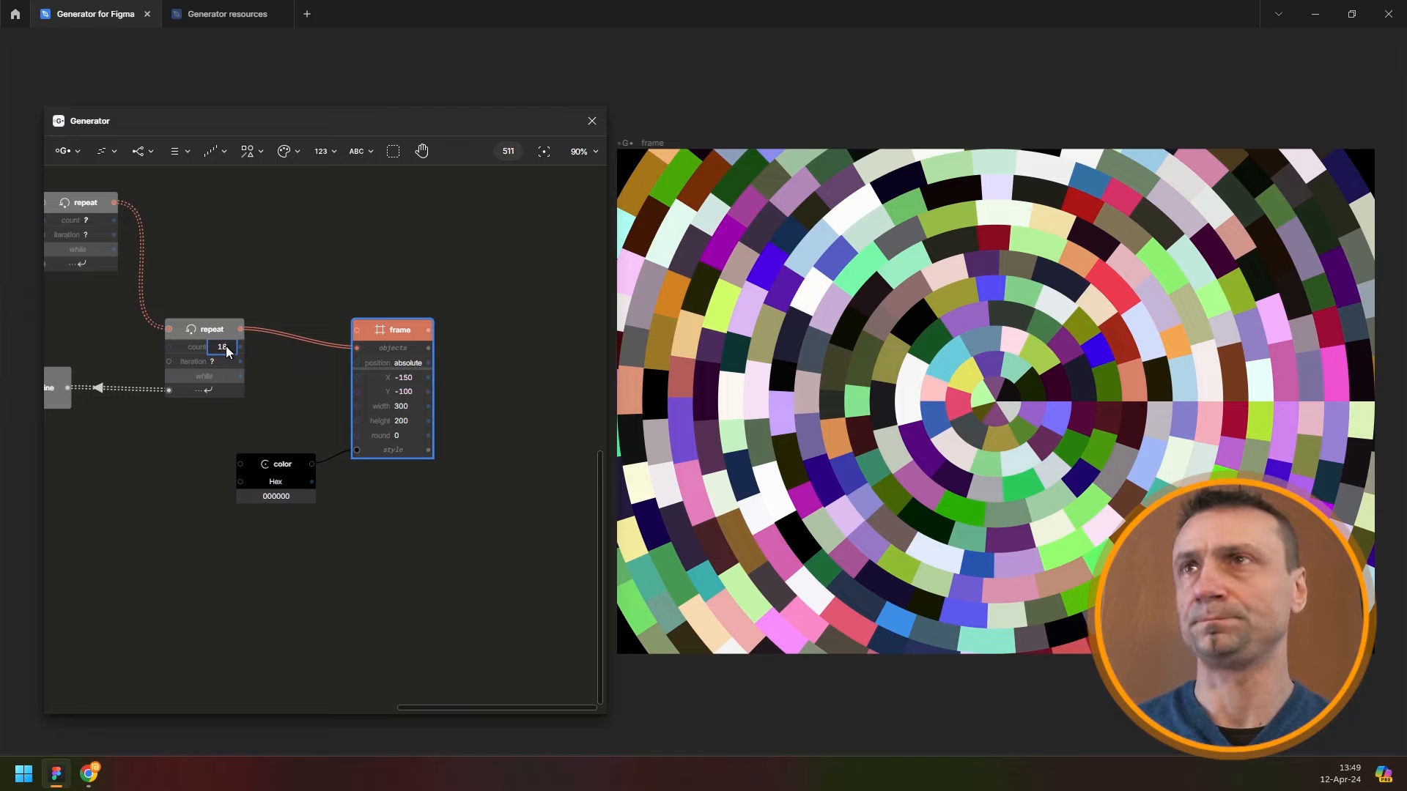
key(Return)
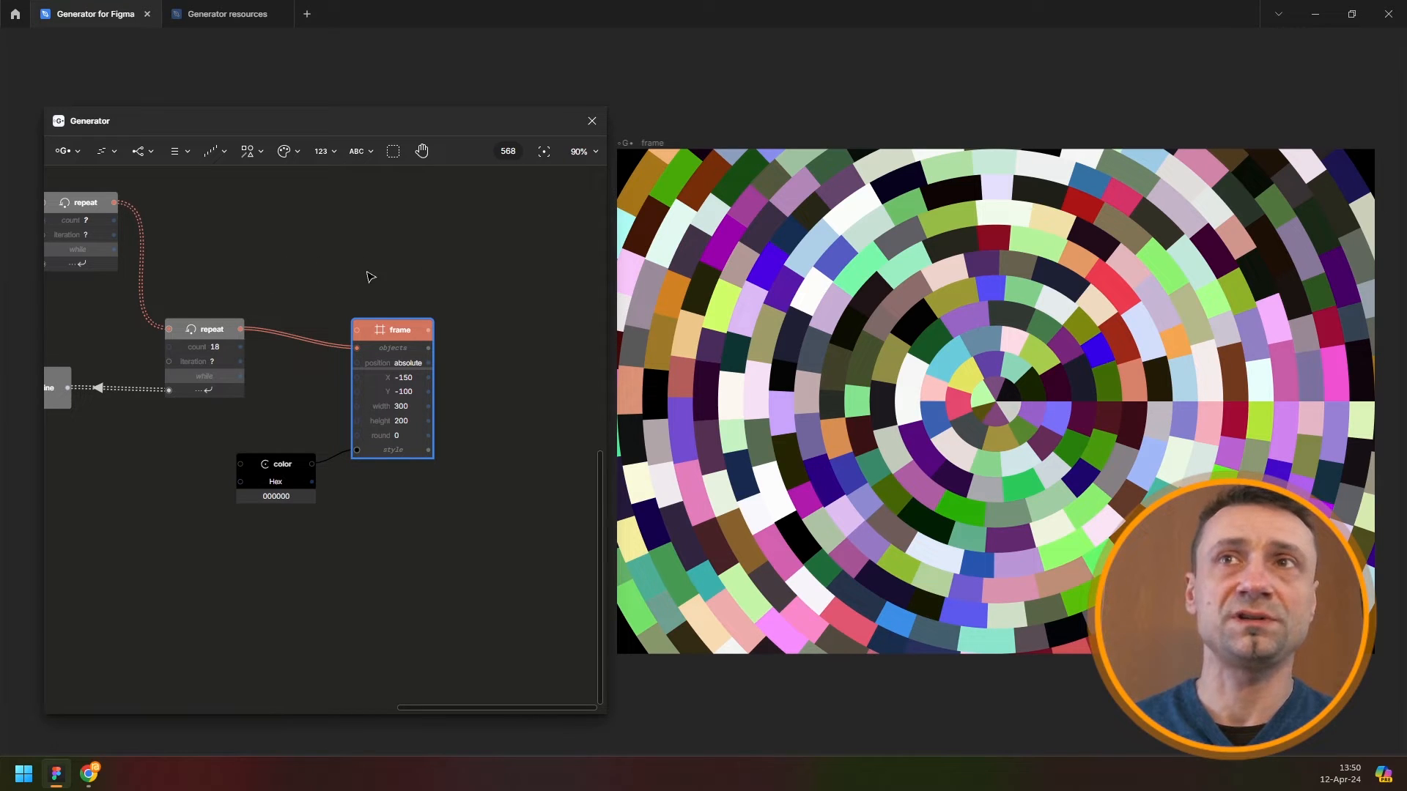
Set the segment-count sequence node's start to 2 and its add to 2
scroll(234, 326, left, 10)
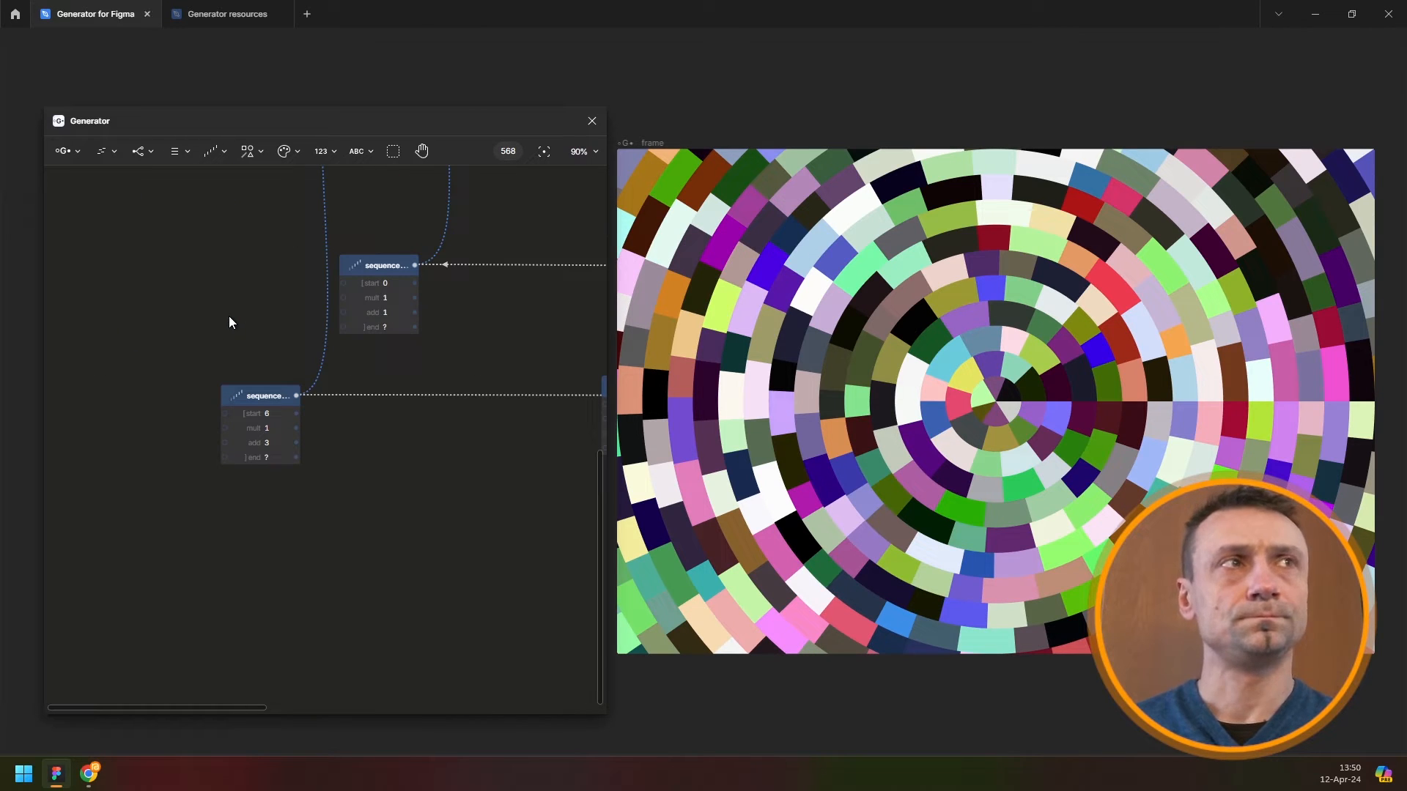
drag(335, 293, 178, 354)
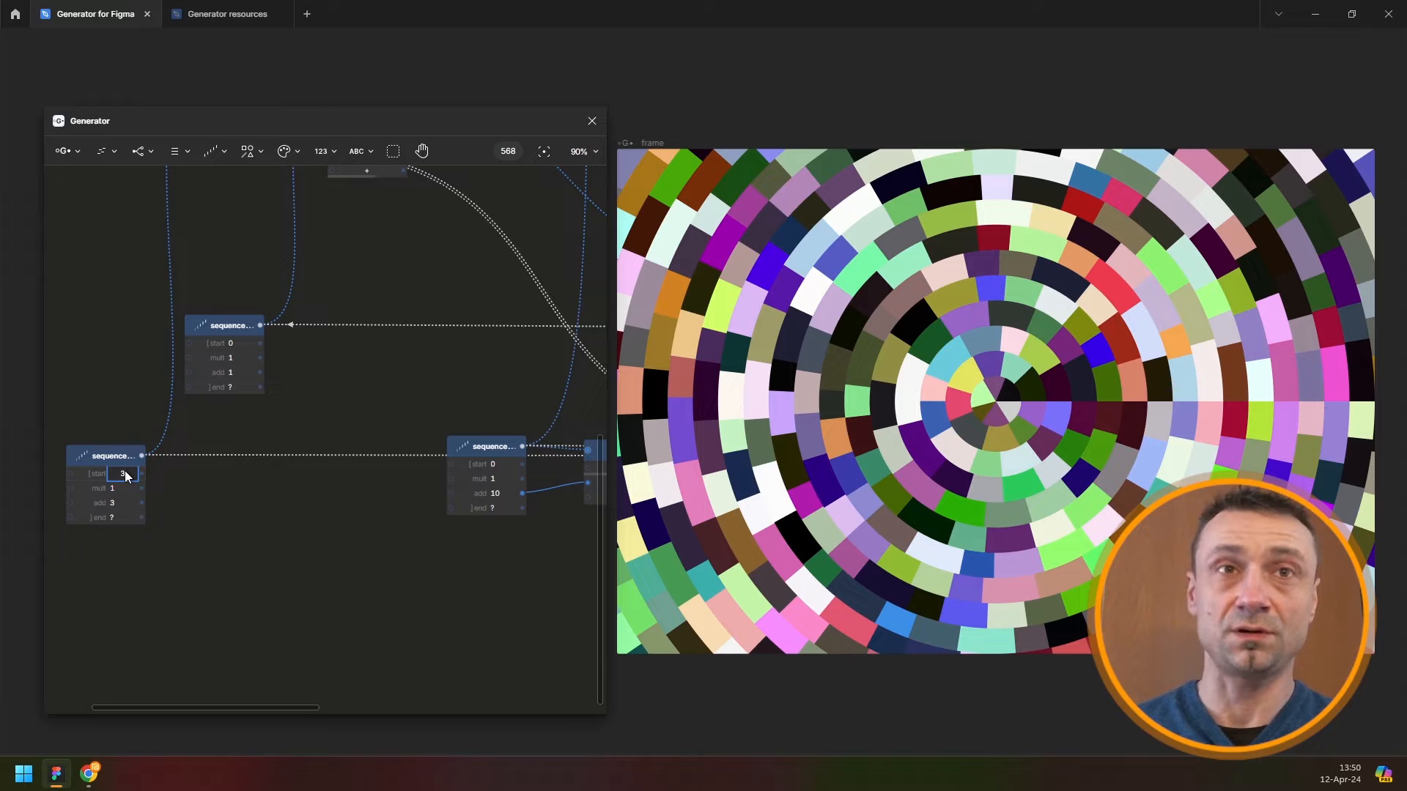
key(Down)
click(128, 504)
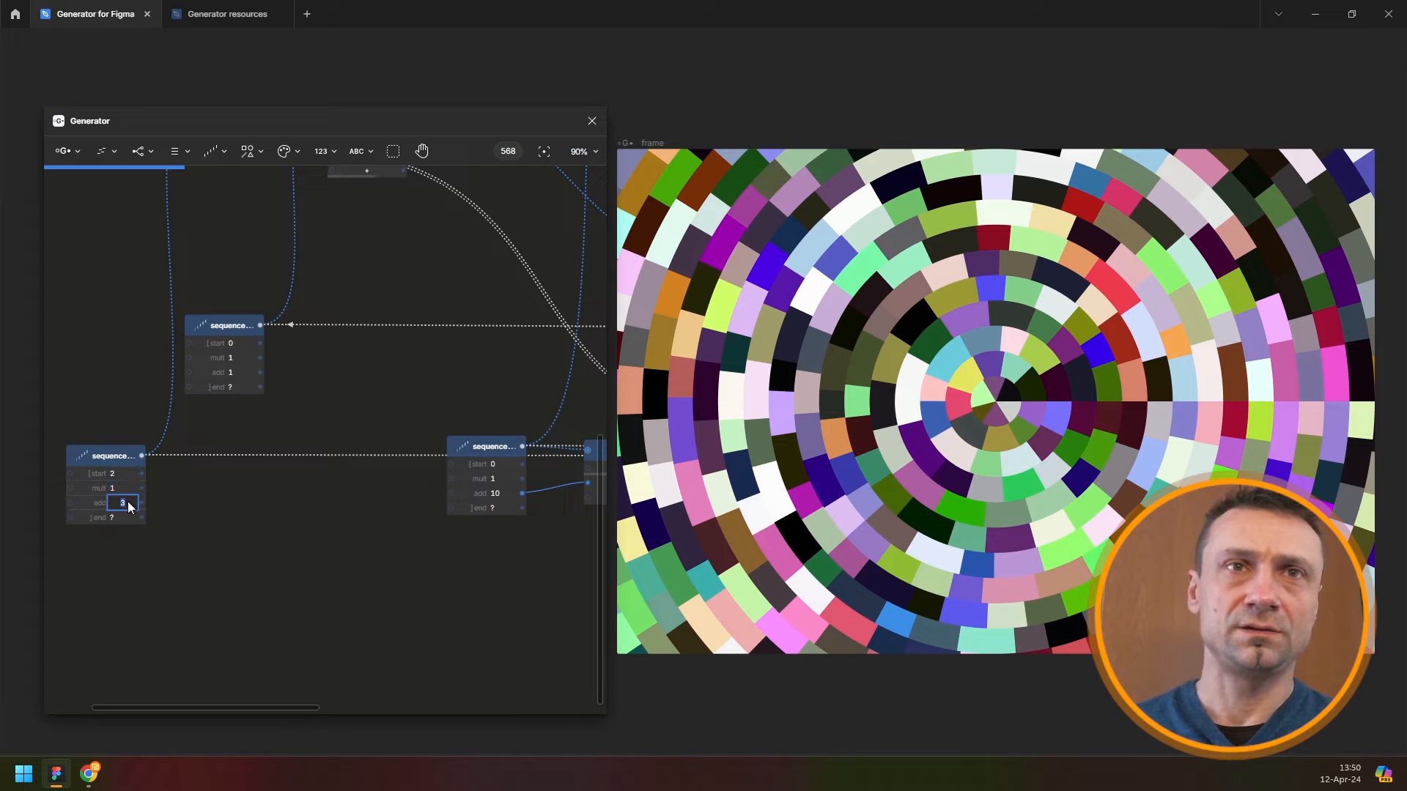
text(2)
key(Return)
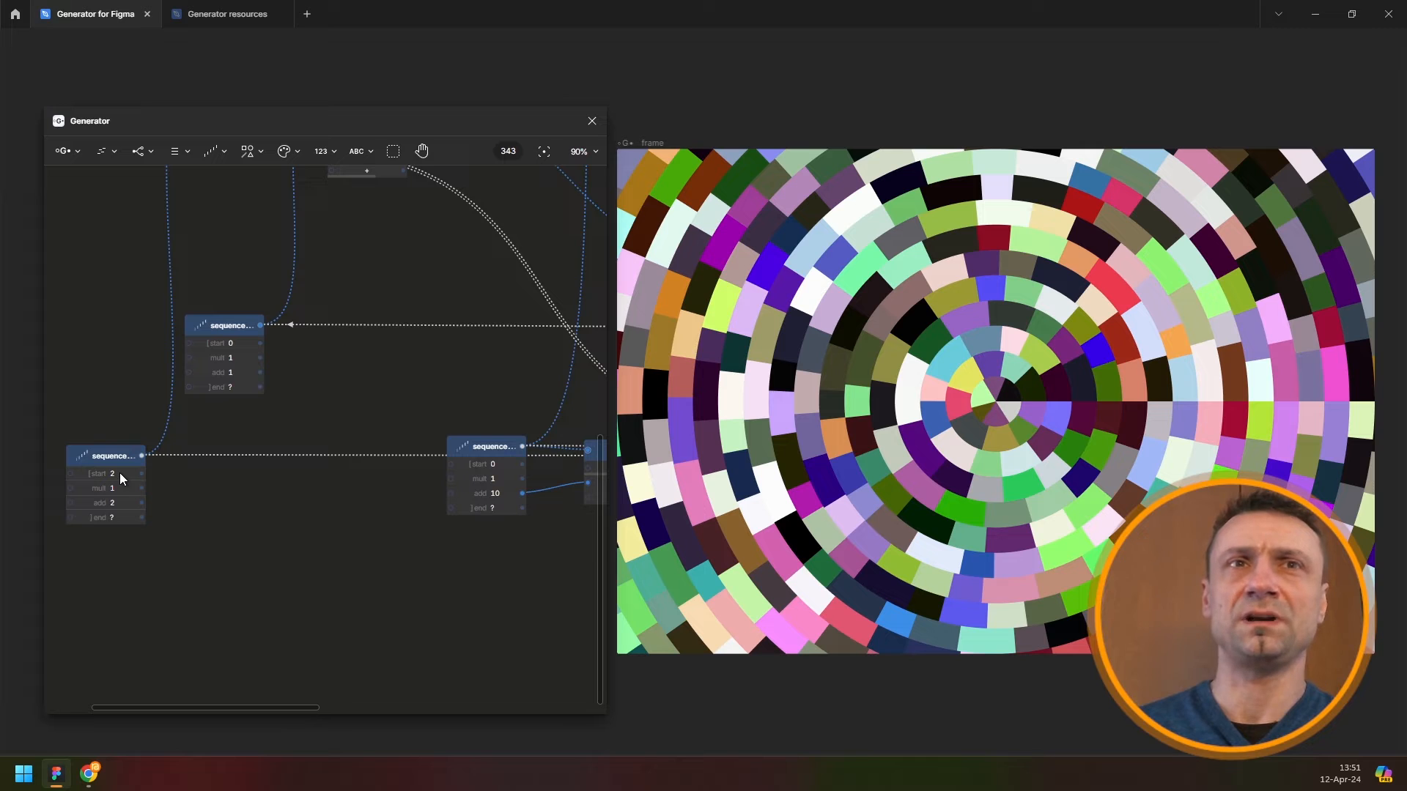
Set the segment-count sequence node's start to 1 and its add to 1
scroll(120, 473, up, 2)
scroll(120, 473, right, 2)
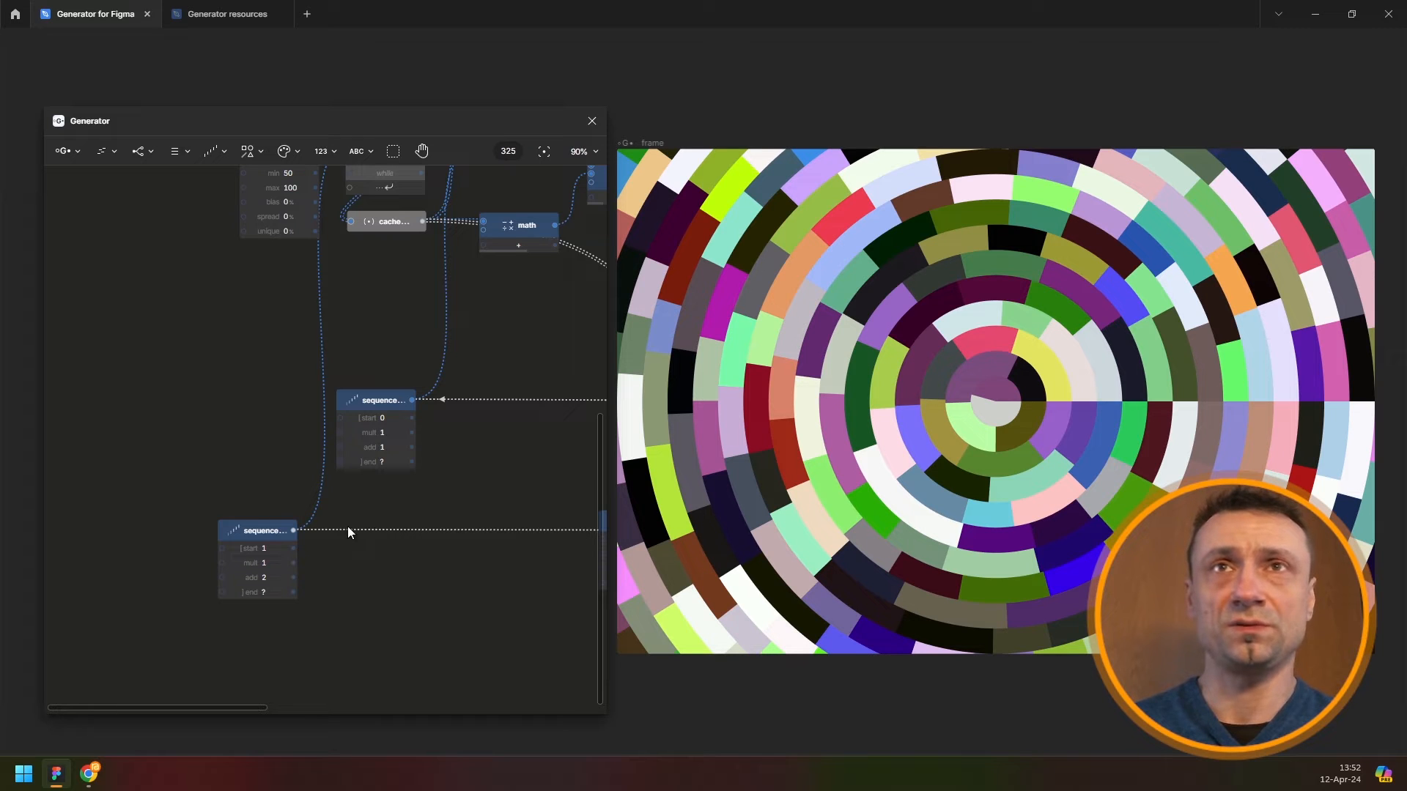
click(274, 578)
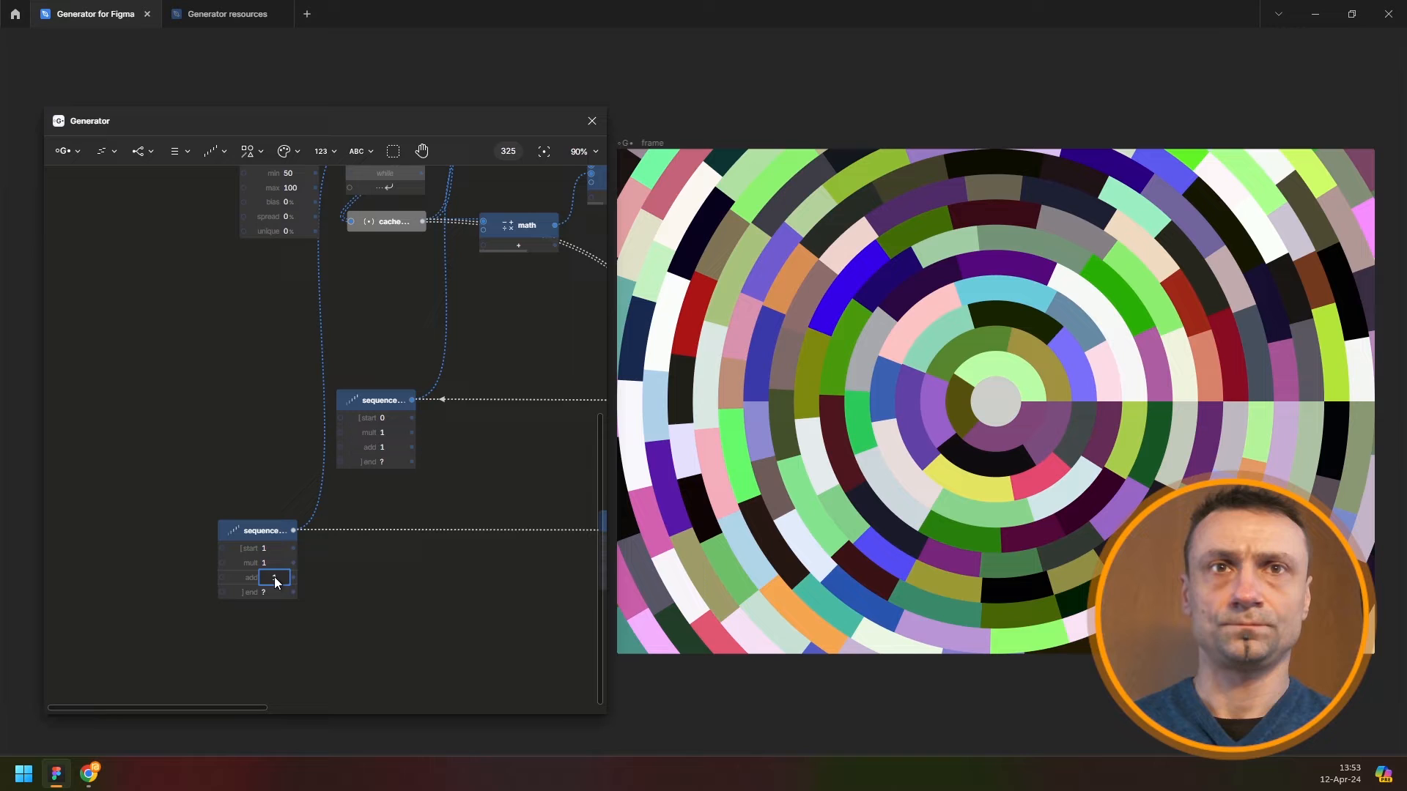
text(1)
key(Return)
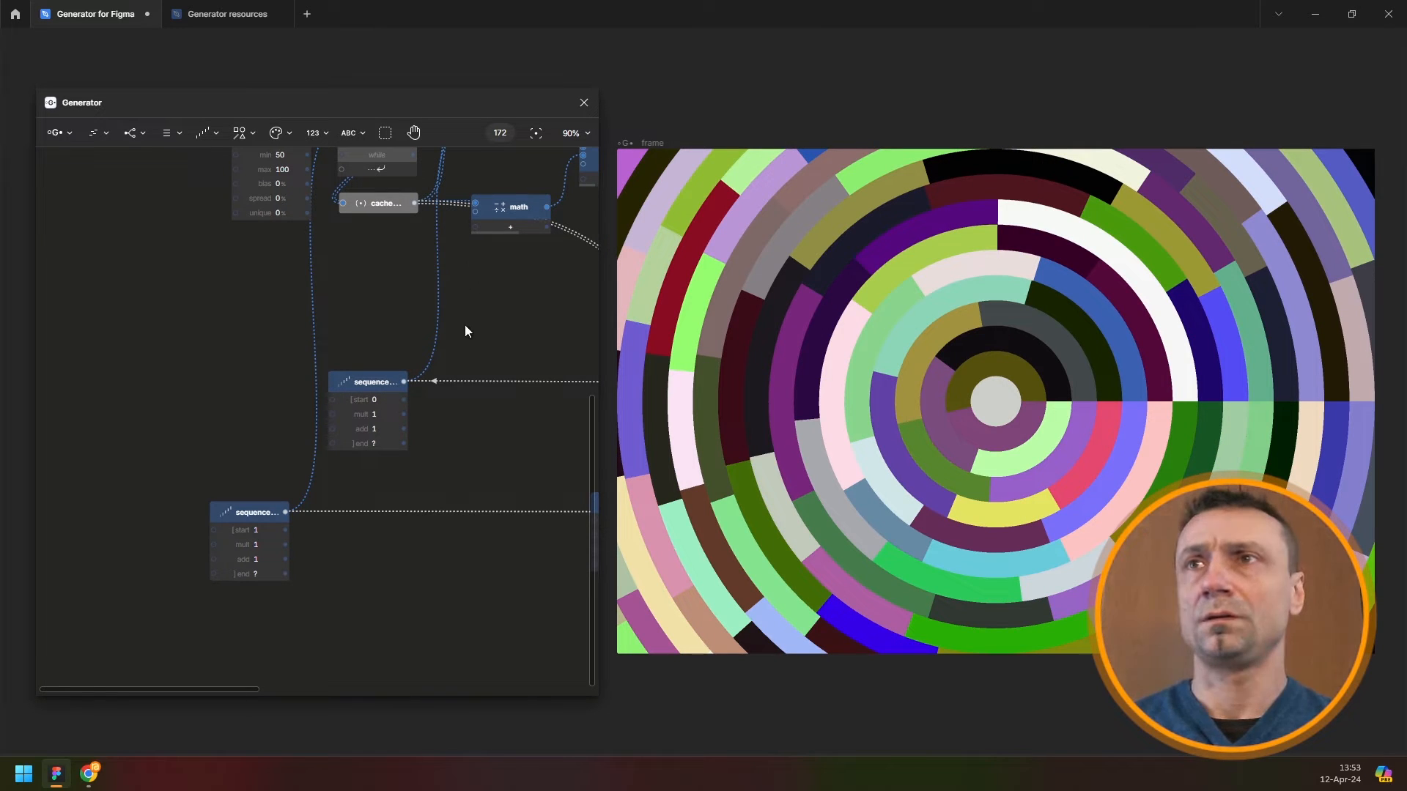
Set the multiplier of the math node that scales the arc sweep to 90
drag(550, 352, 139, 341)
drag(396, 318, 430, 486)
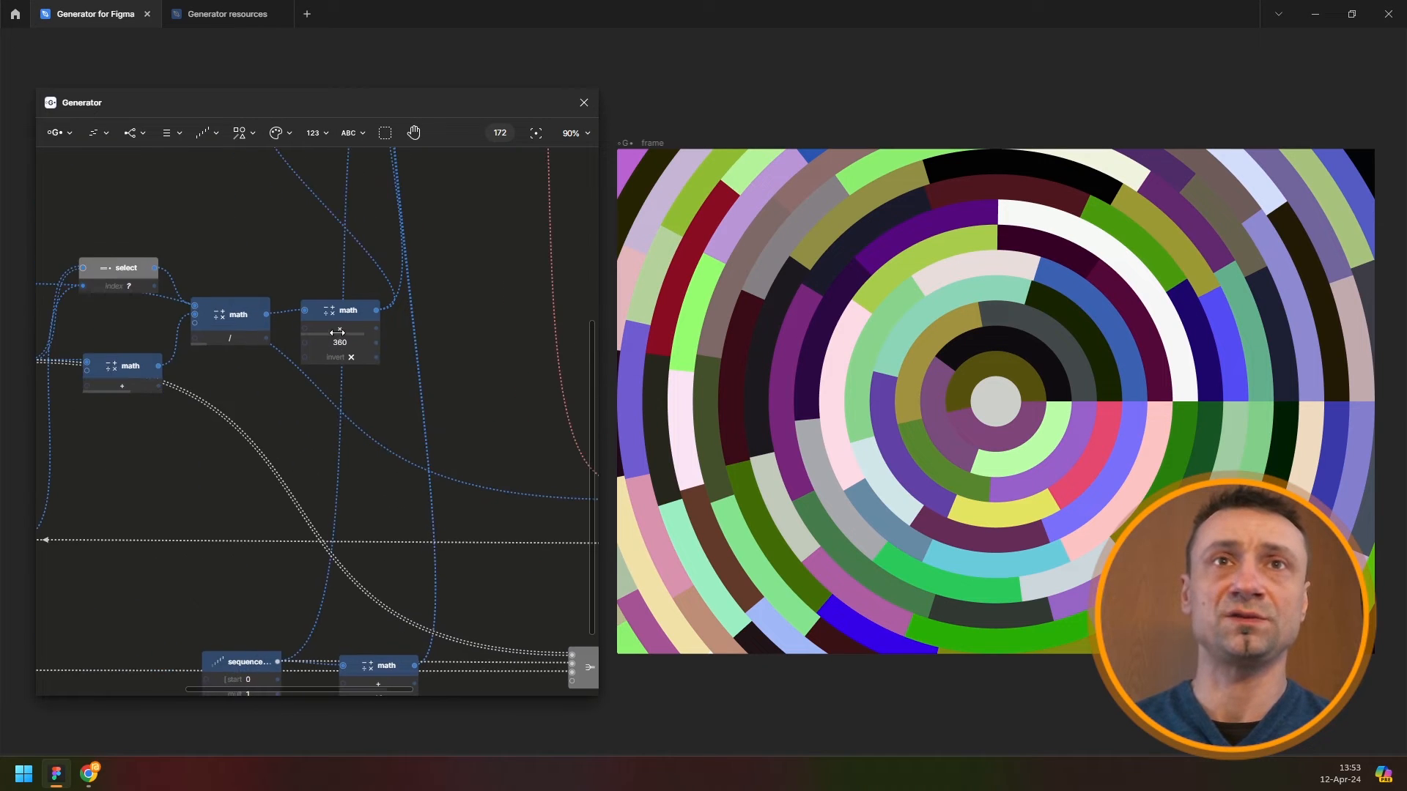
text(90)
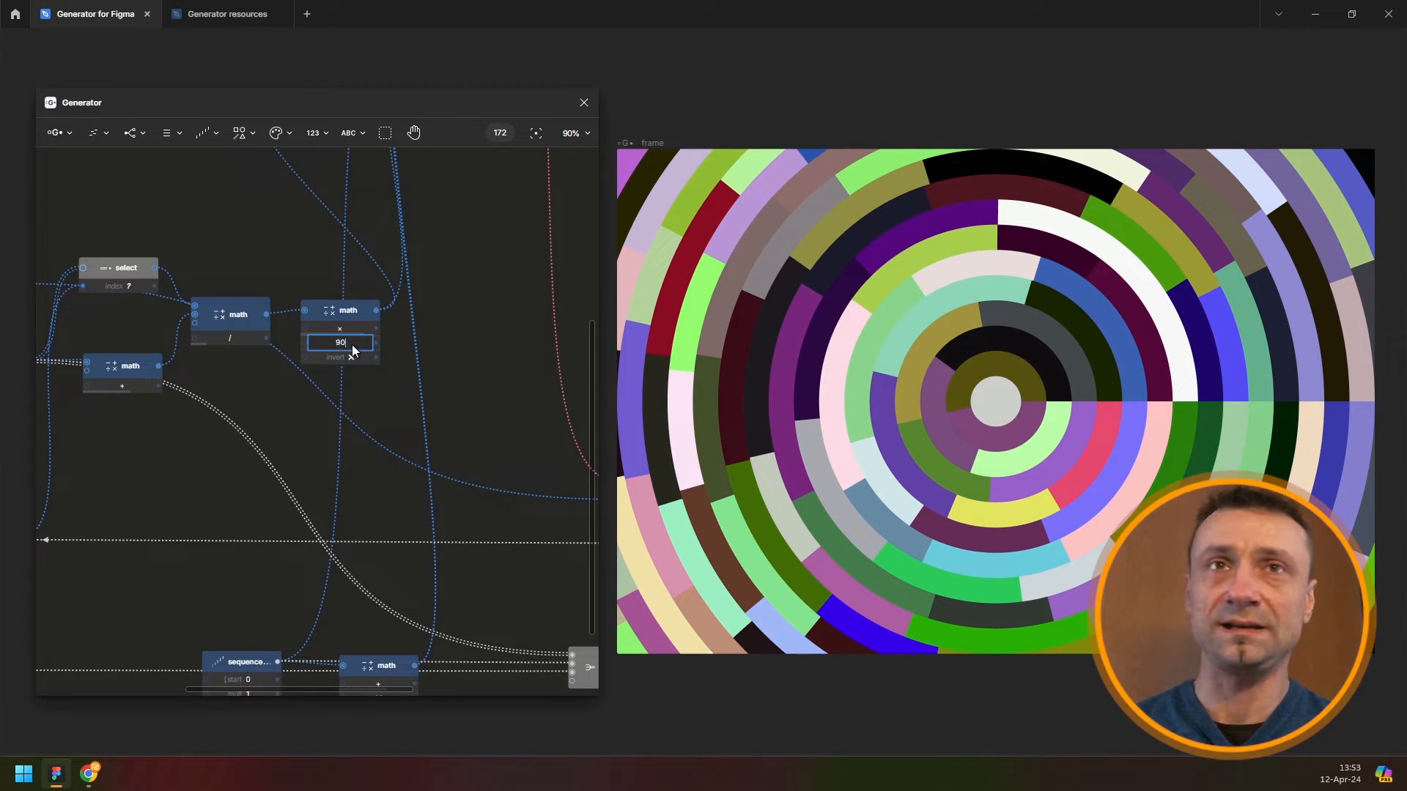
key(Return)
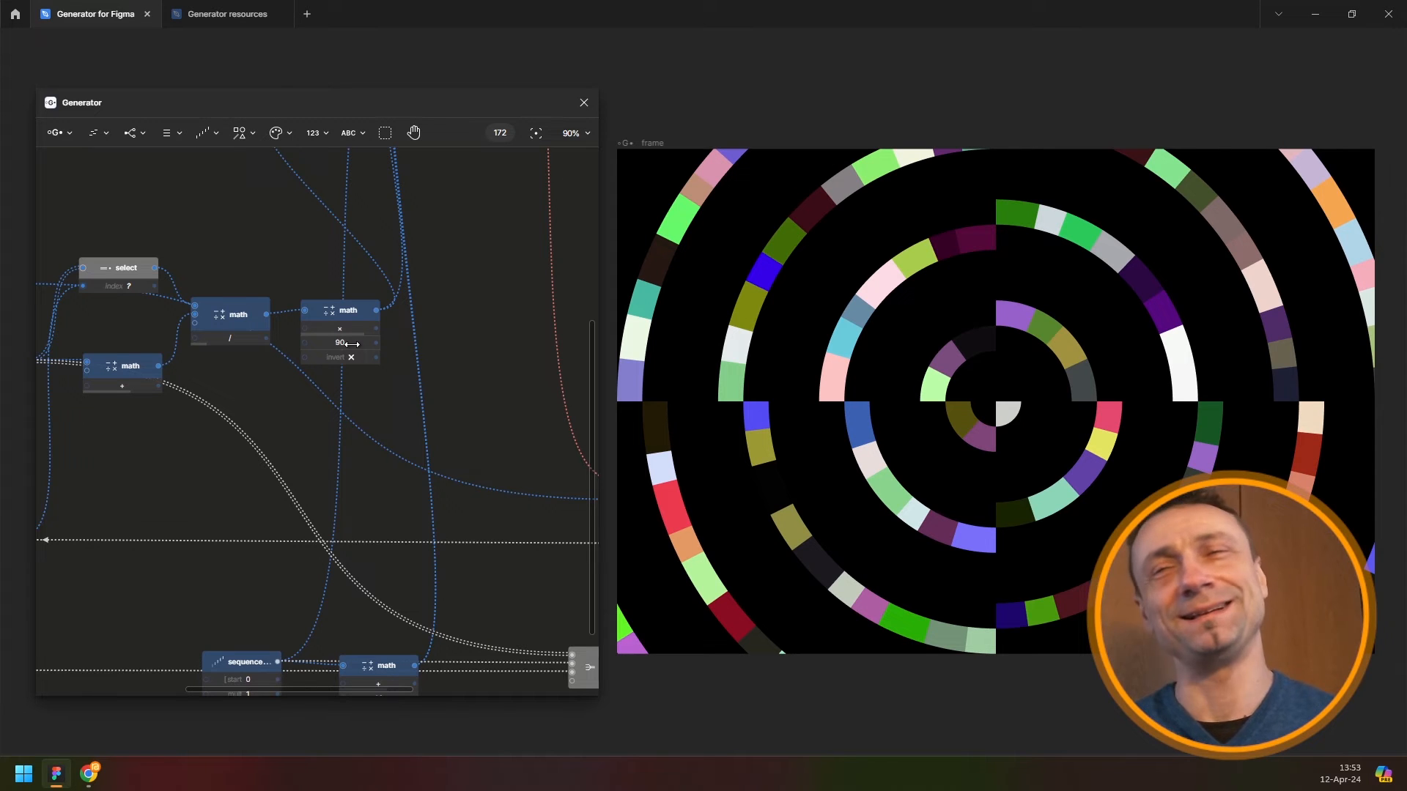
Try to connect the accumulate node's output to the combine node feeding the outer Repeat
scroll(374, 343, down, 3)
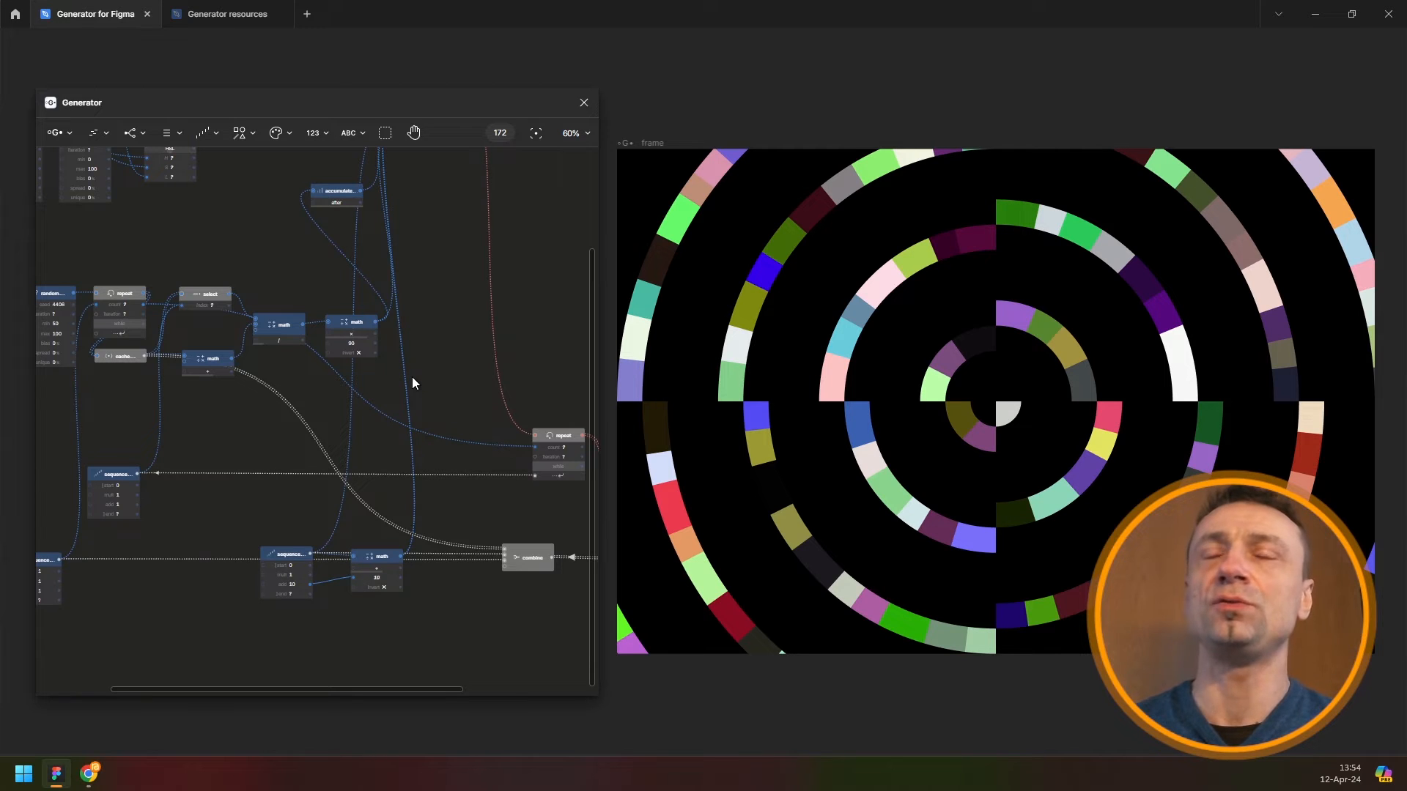
drag(276, 266, 204, 323)
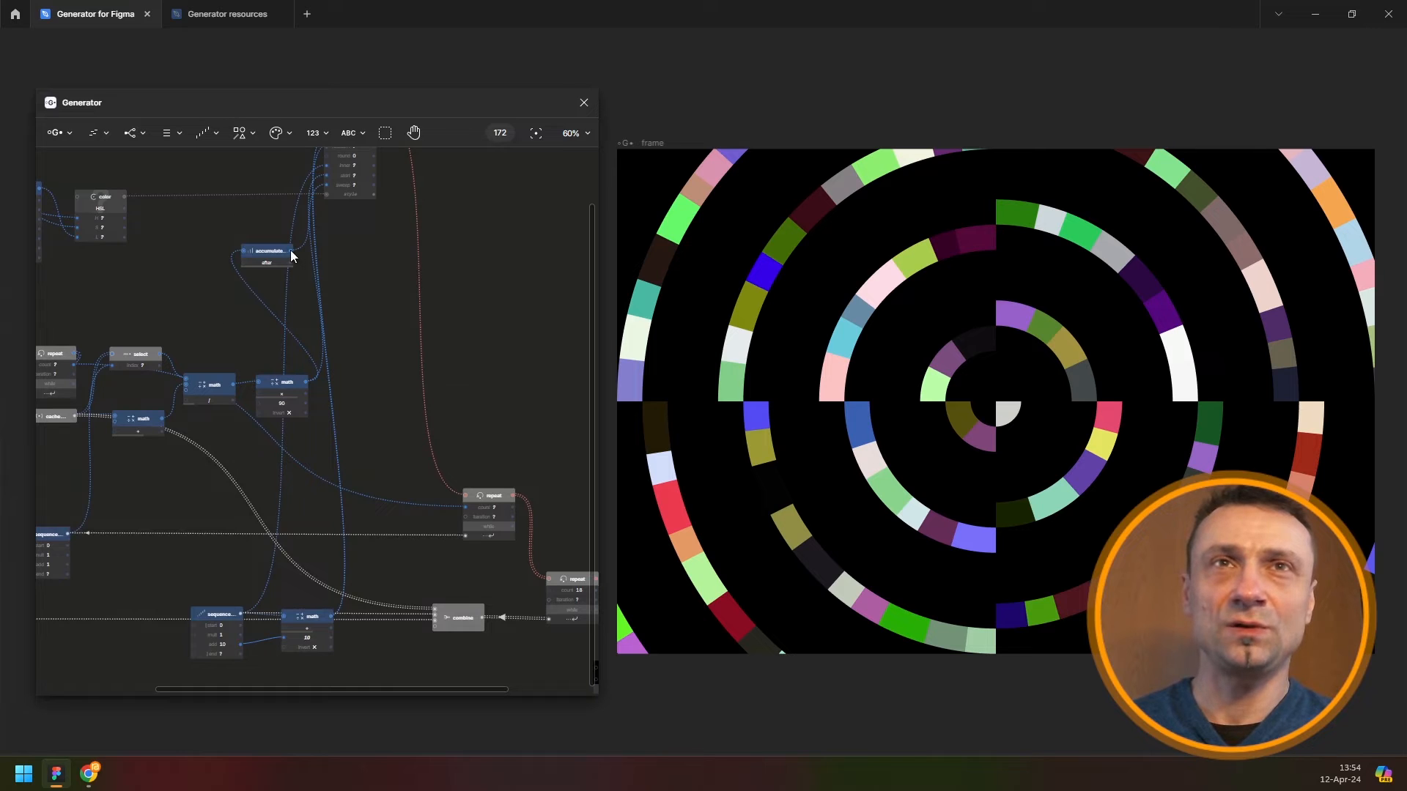
drag(290, 249, 399, 478)
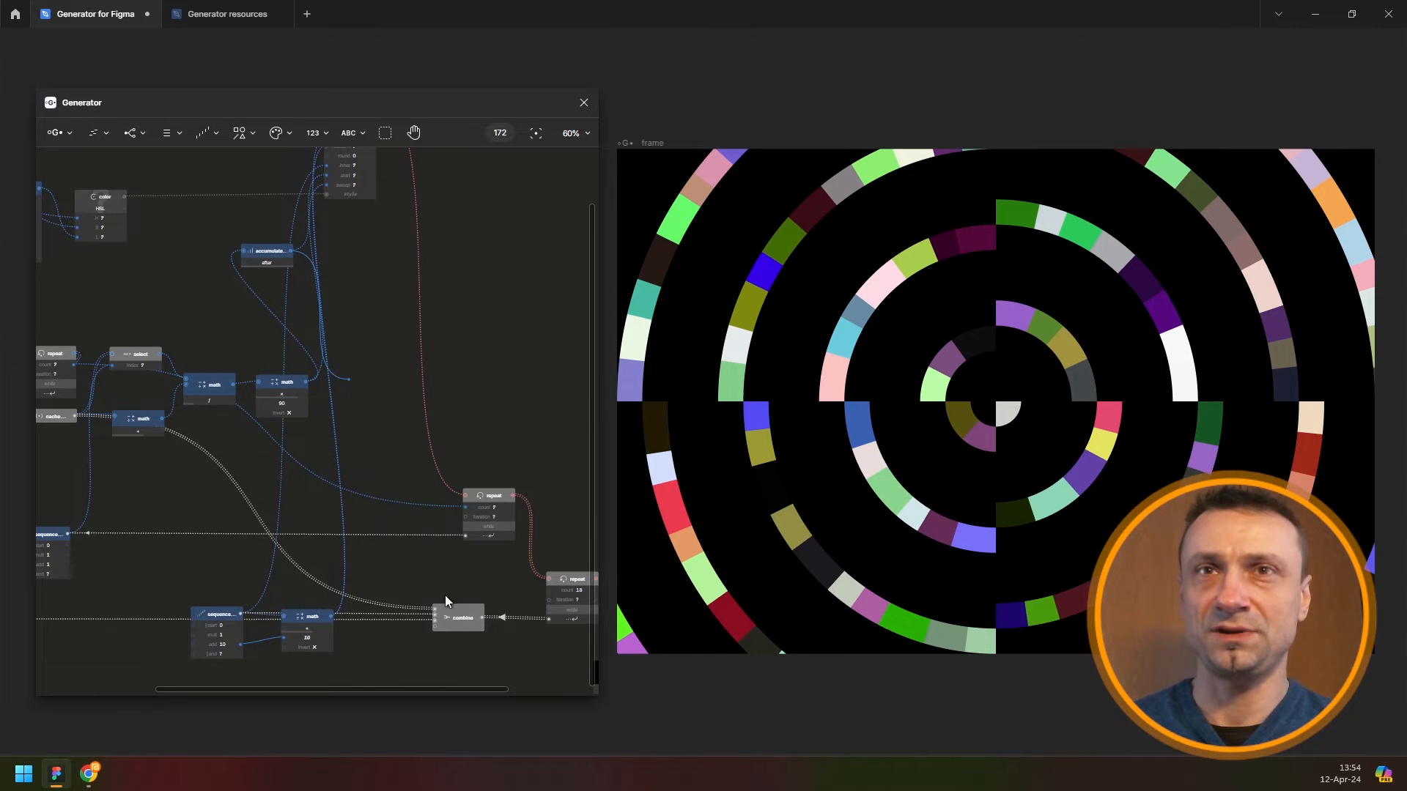
drag(445, 601, 446, 602)
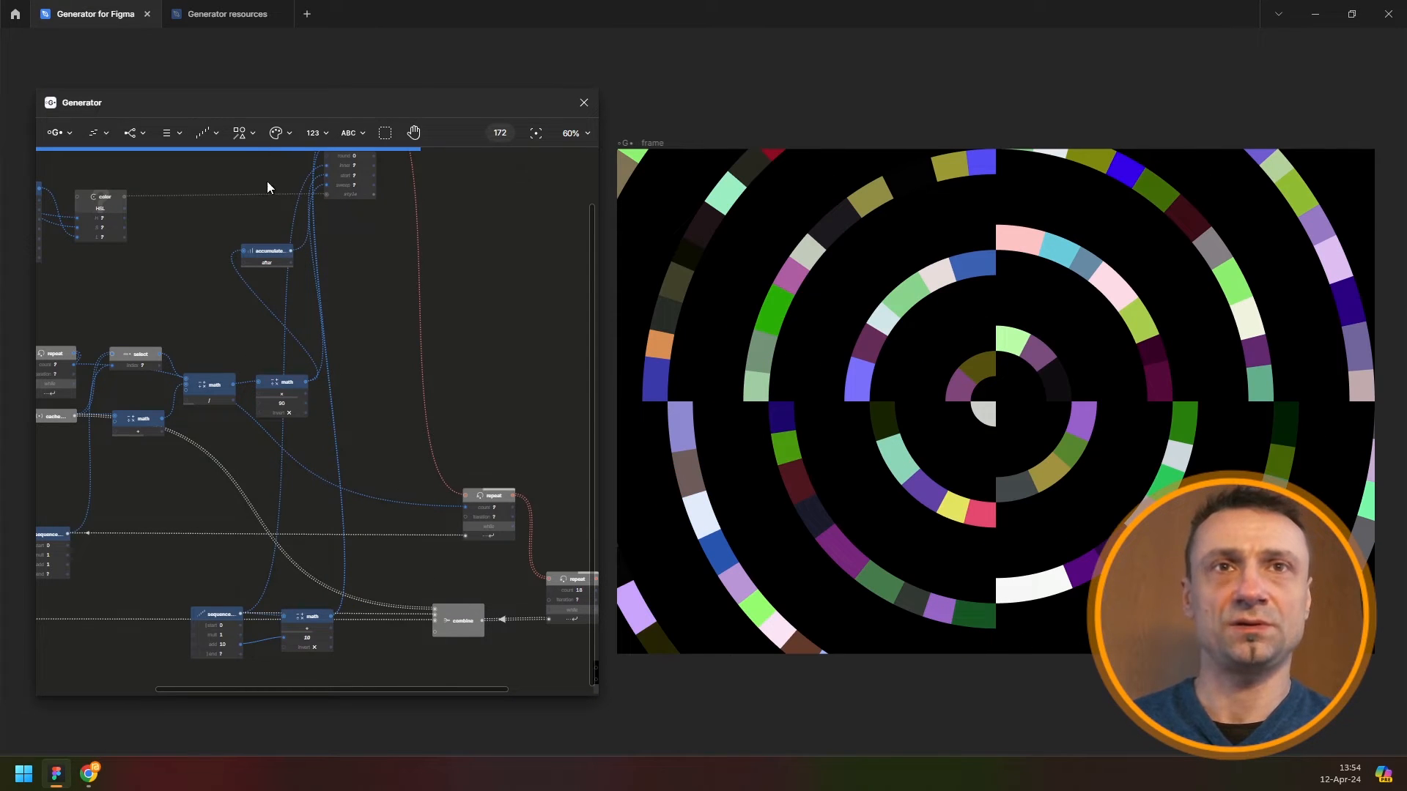
Insert a combine node on the link between the sequence node and the inner Repeat, and connect the accumulate node's output to it
click(175, 133)
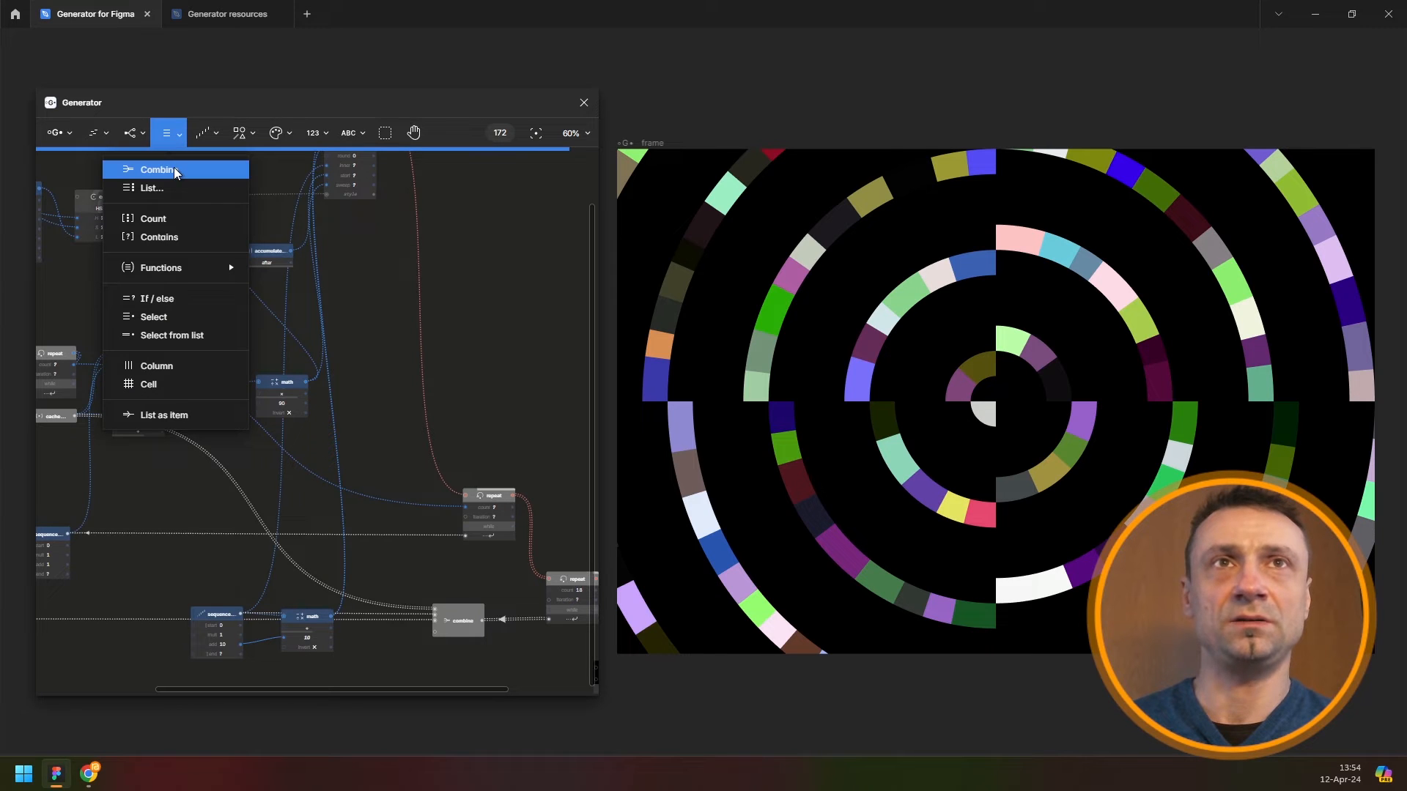
click(357, 513)
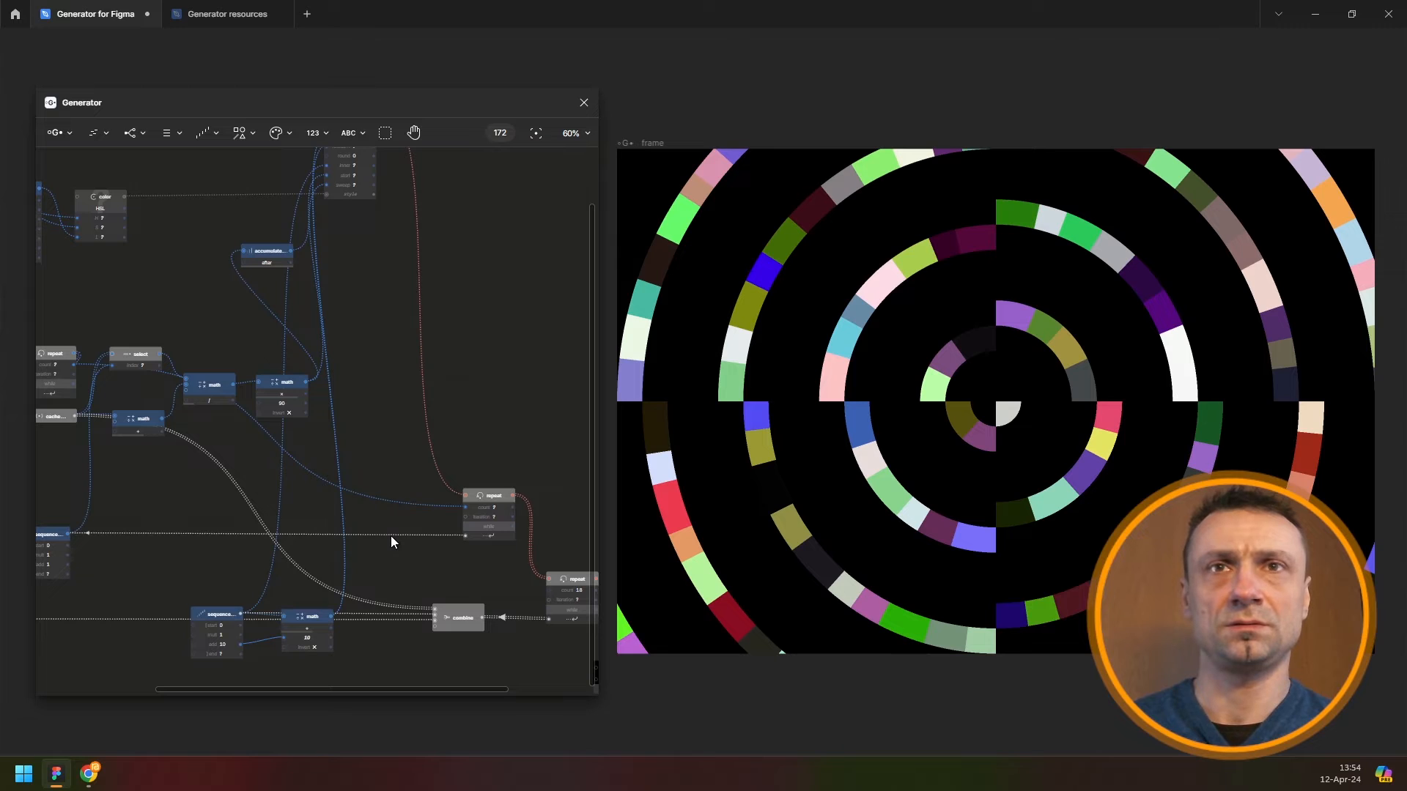
click(390, 535)
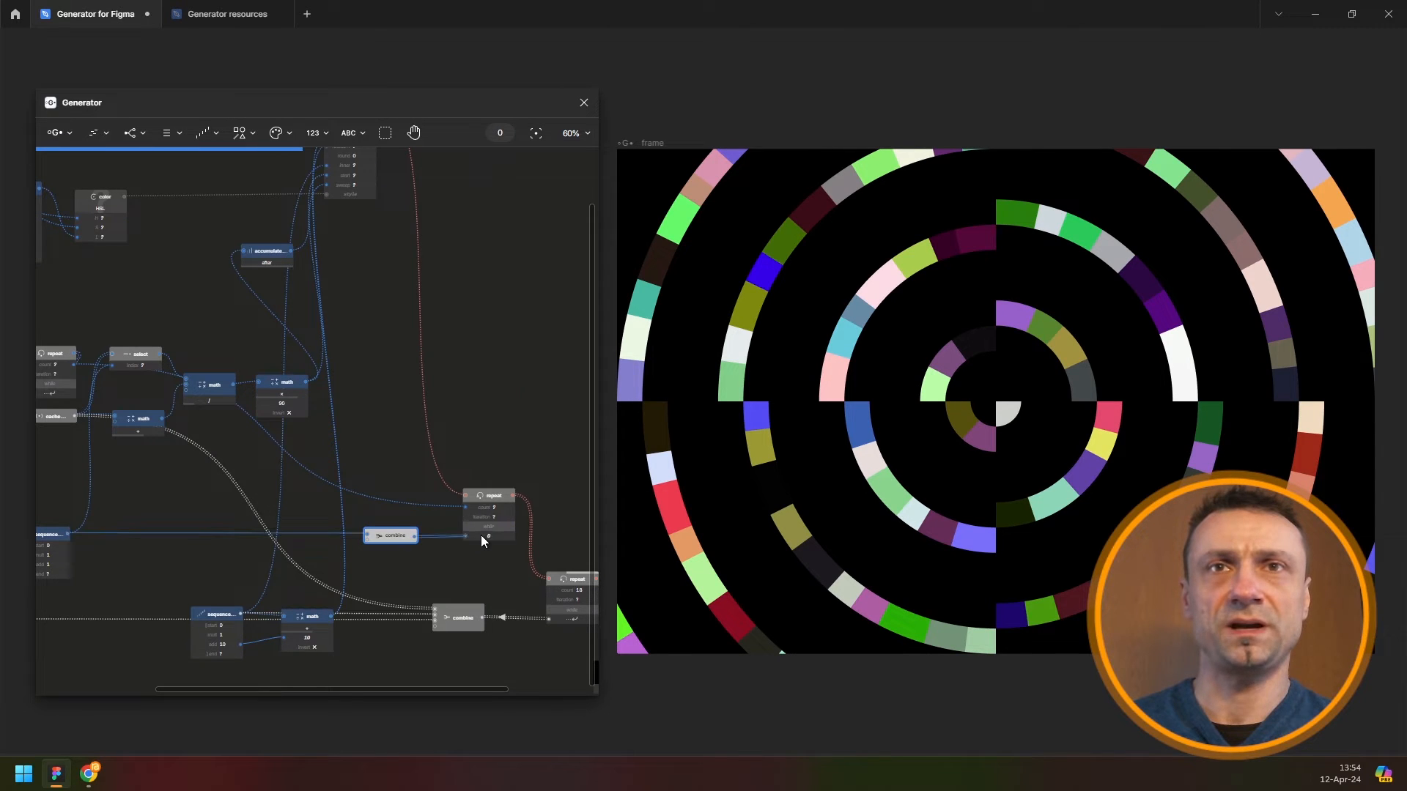
mouse_move(334, 258)
mouse_down()
mouse_move(329, 248)
mouse_move(312, 268)
mouse_up()
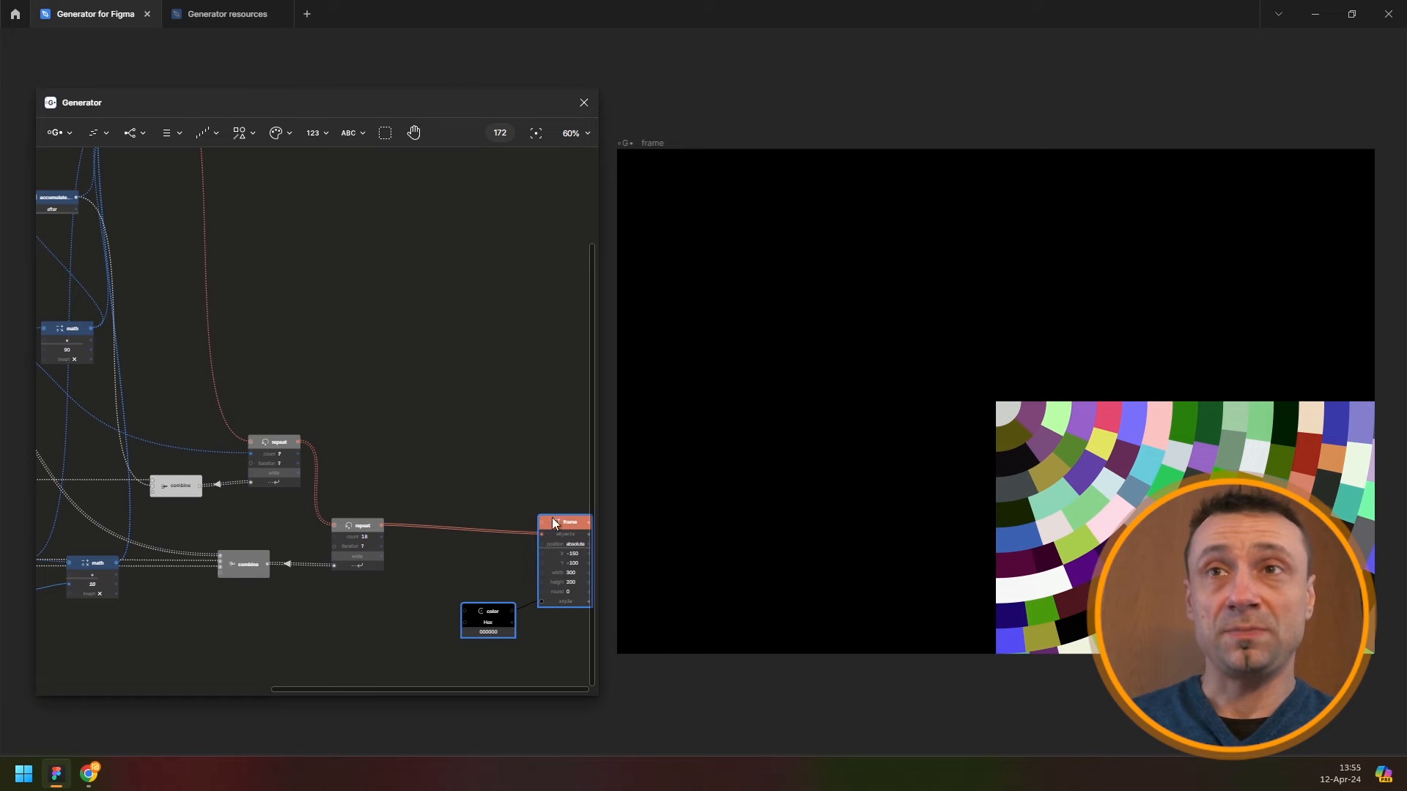
Move the frame and color nodes farther from the outer Repeat node to make room for another node
click(407, 520)
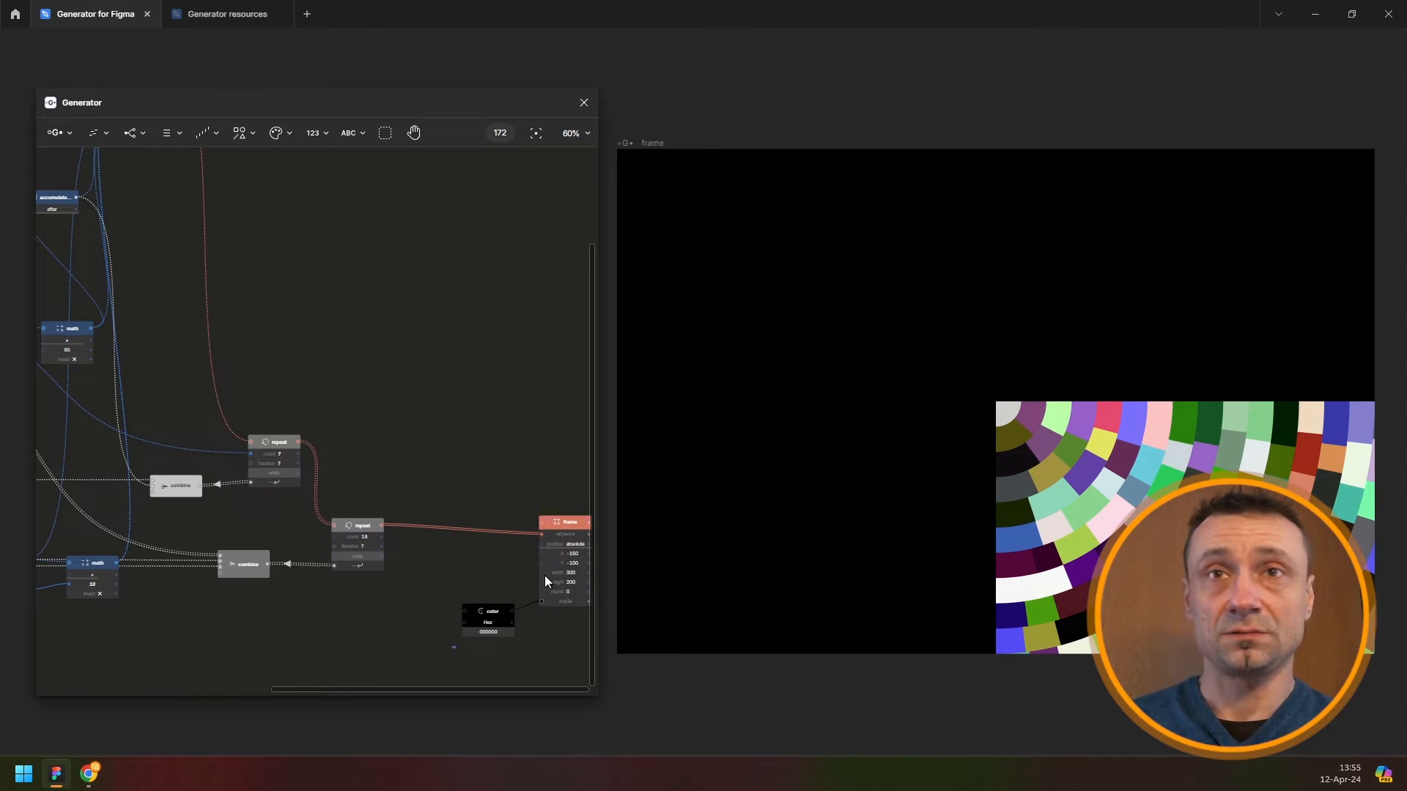
drag(543, 575, 546, 569)
drag(552, 521, 561, 522)
drag(561, 522, 565, 517)
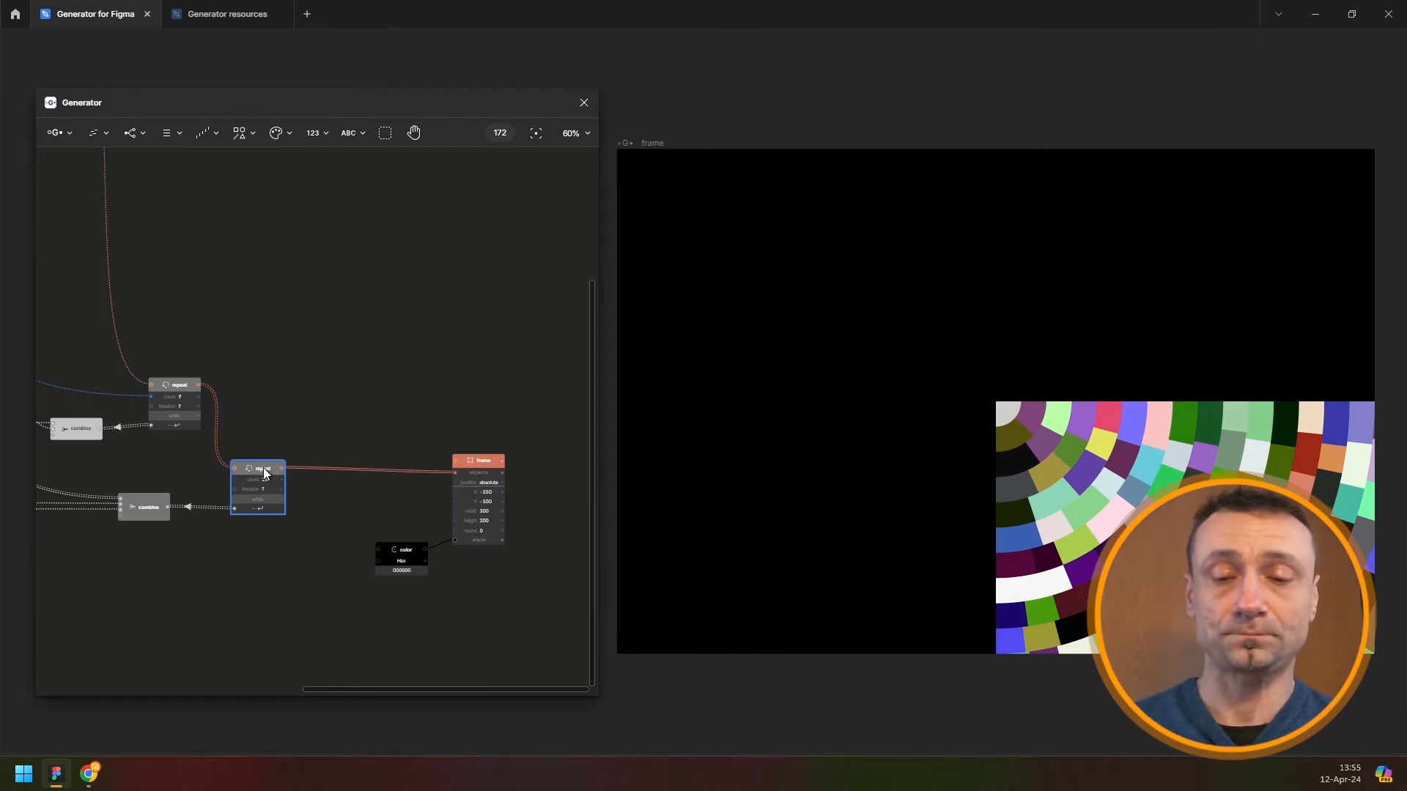
Add a third Repeat node after the outer Repeat, fed by its output, and undo the stray connection
key(ctrl+/)
text(rep)
key(Return)
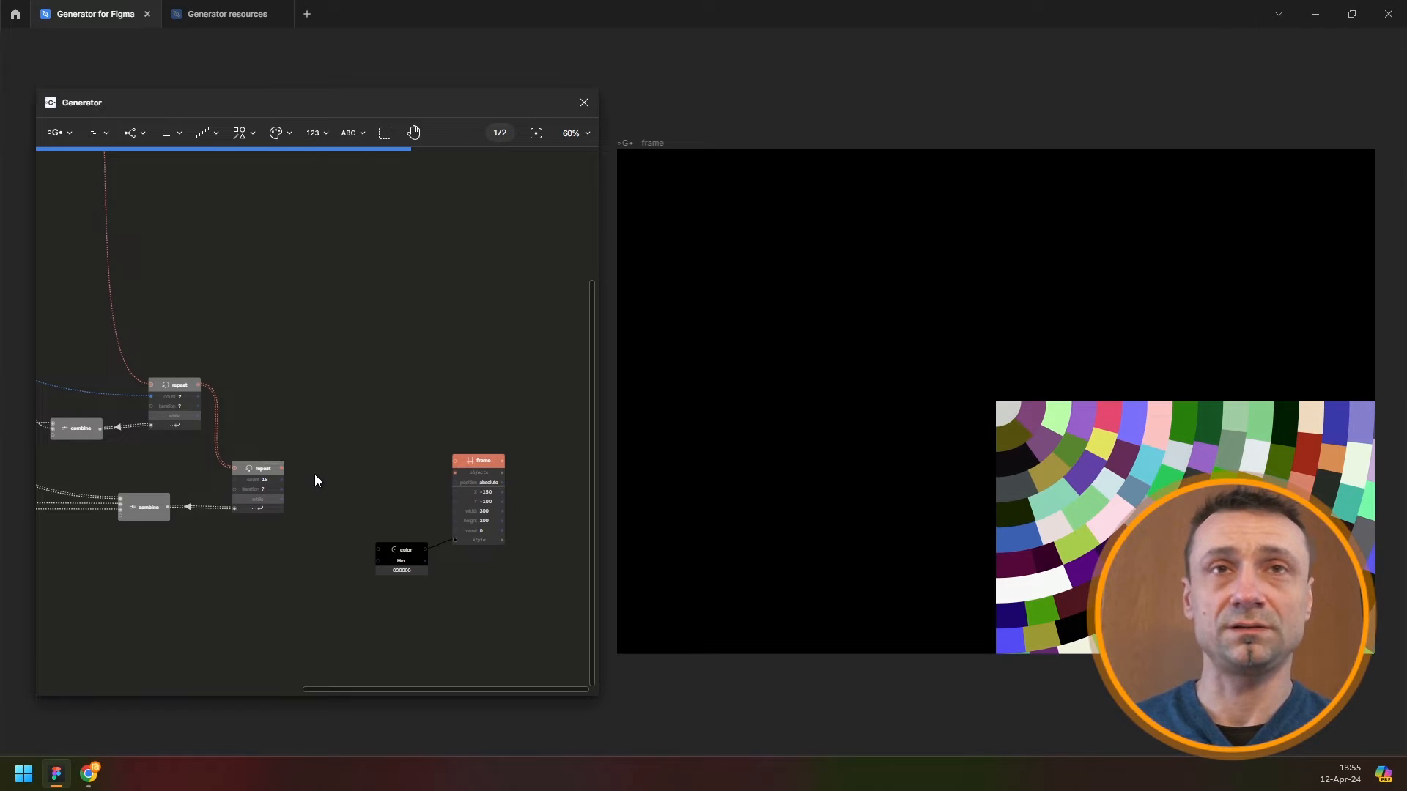
drag(344, 495, 340, 500)
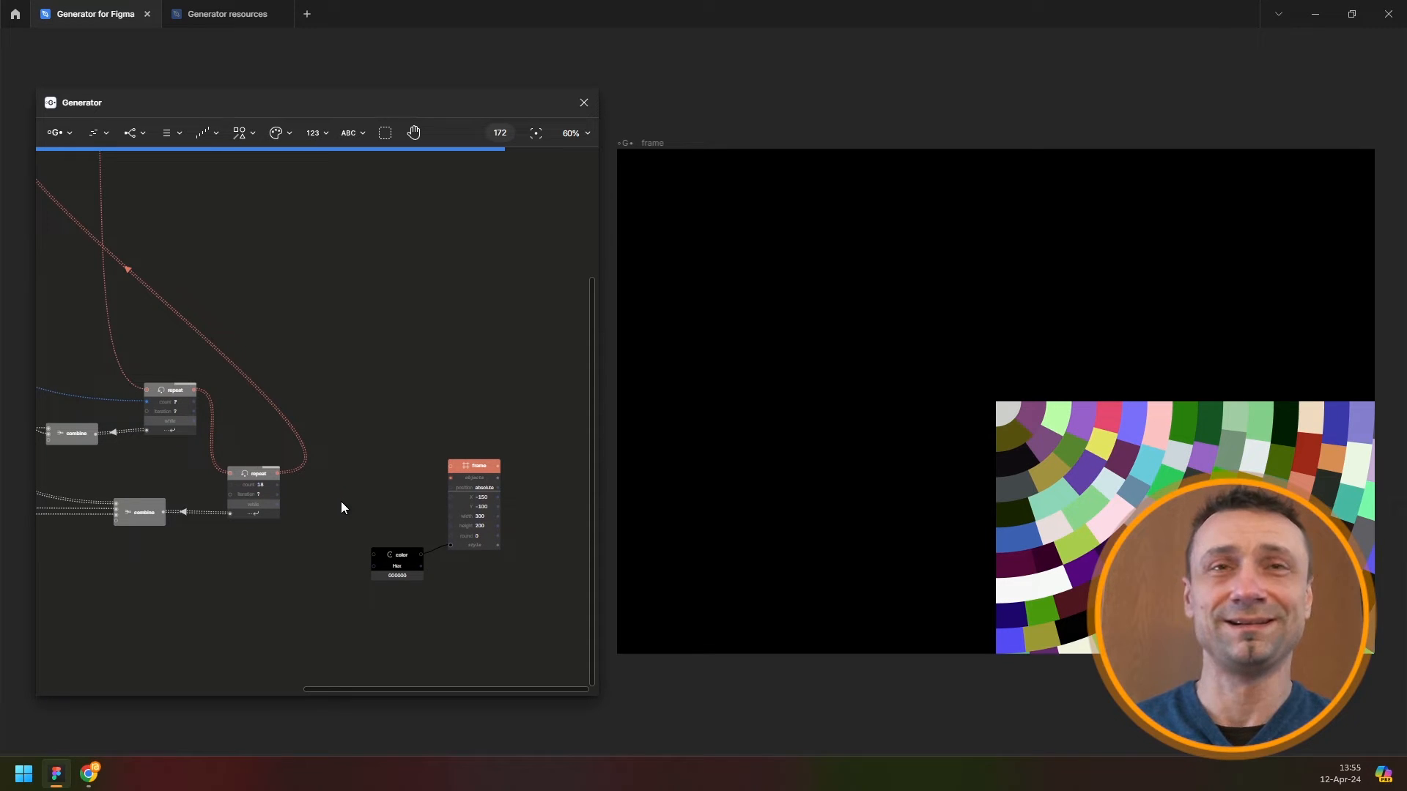
key(ctrl+z)
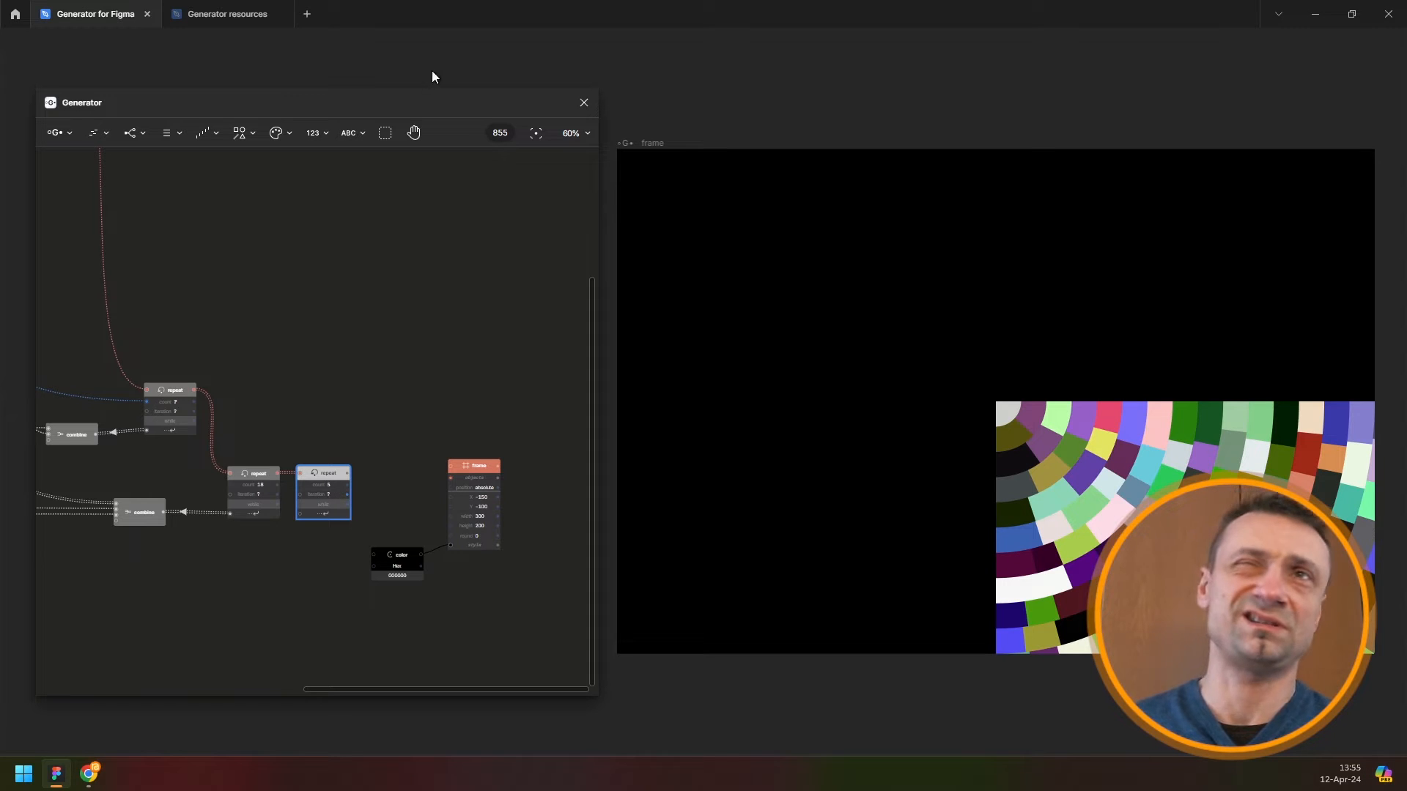
Set the new Repeat node's count to 4 and connect its output to the frame's objects input
click(340, 487)
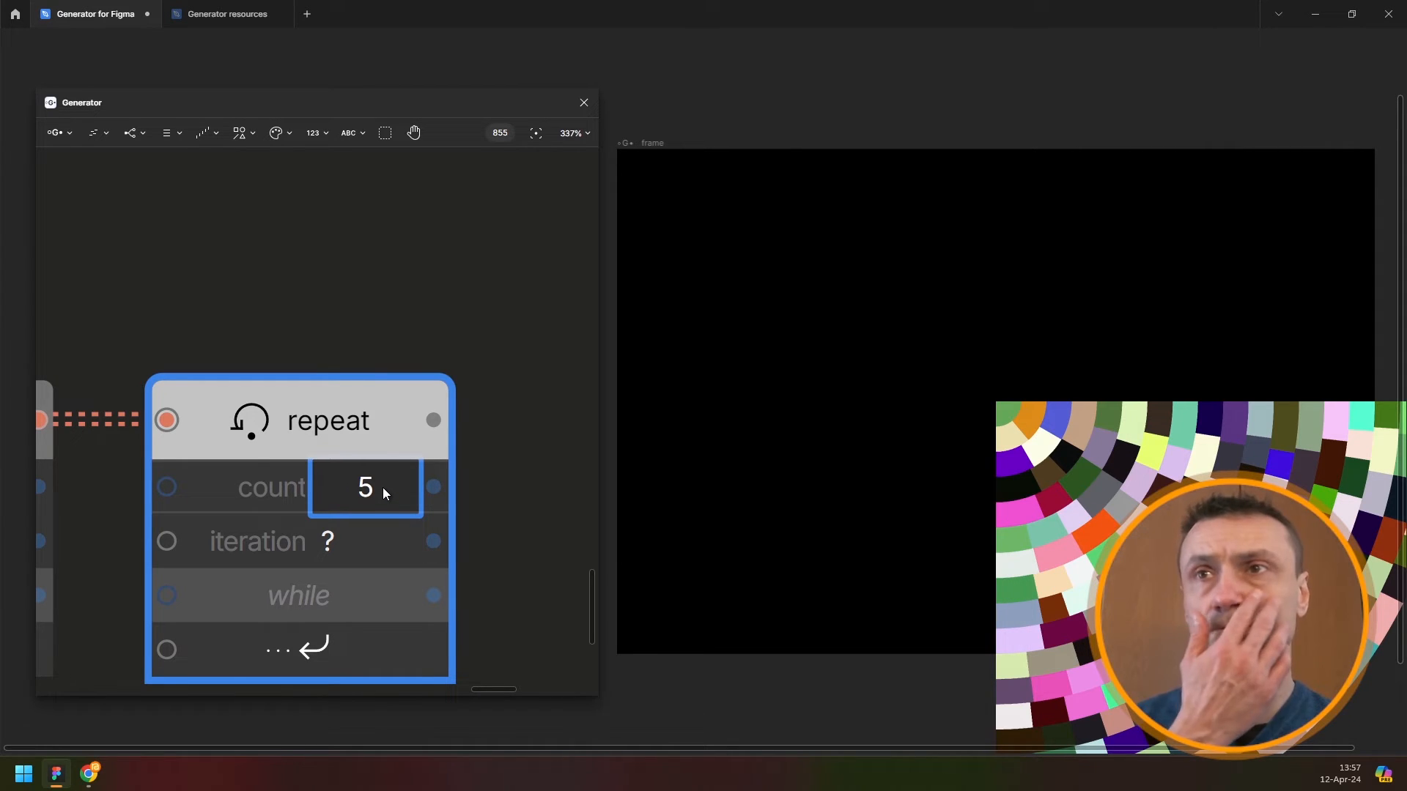
key(BackSpace)
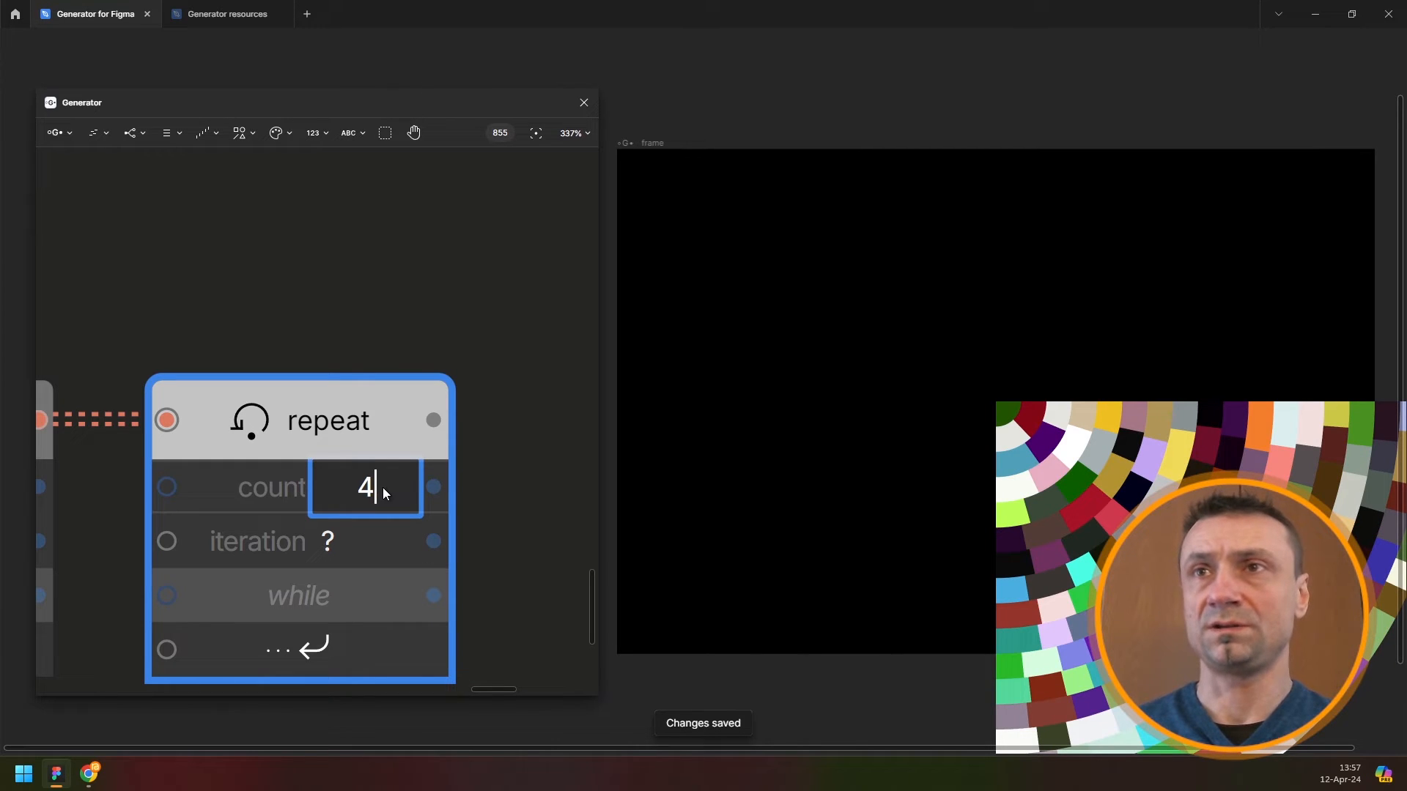
key(Return)
scroll(249, 310, down, 5)
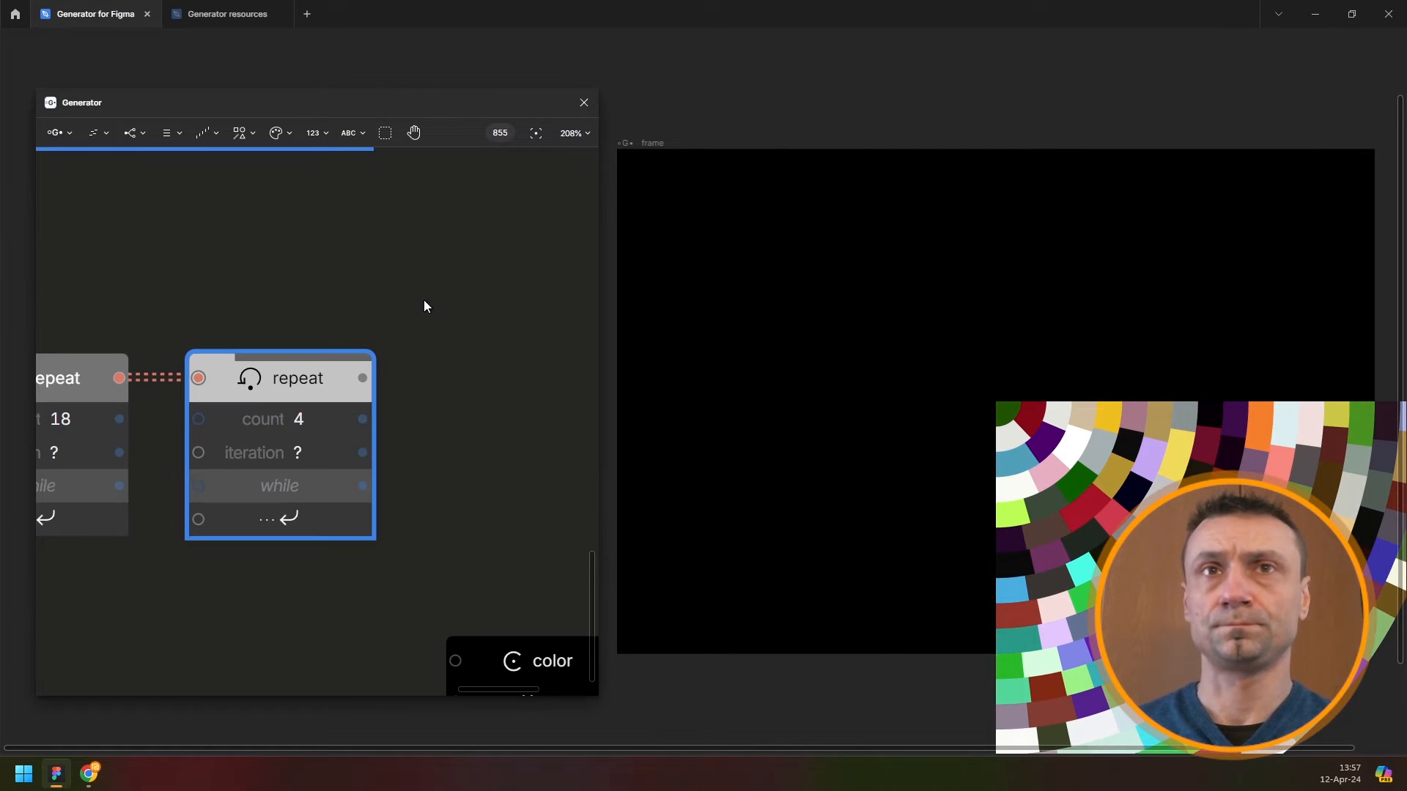
drag(443, 354, 286, 378)
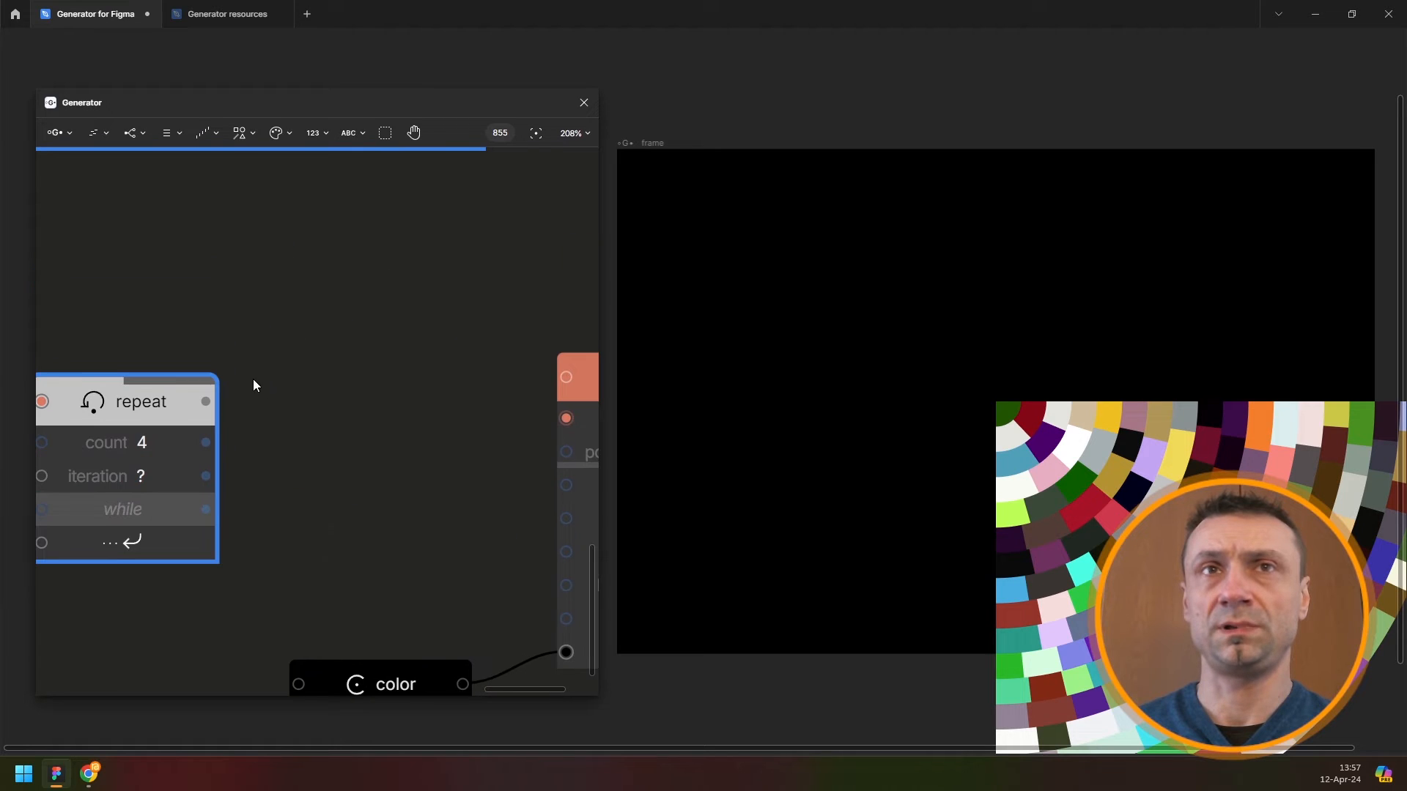
drag(206, 404, 565, 420)
scroll(289, 343, down, 5)
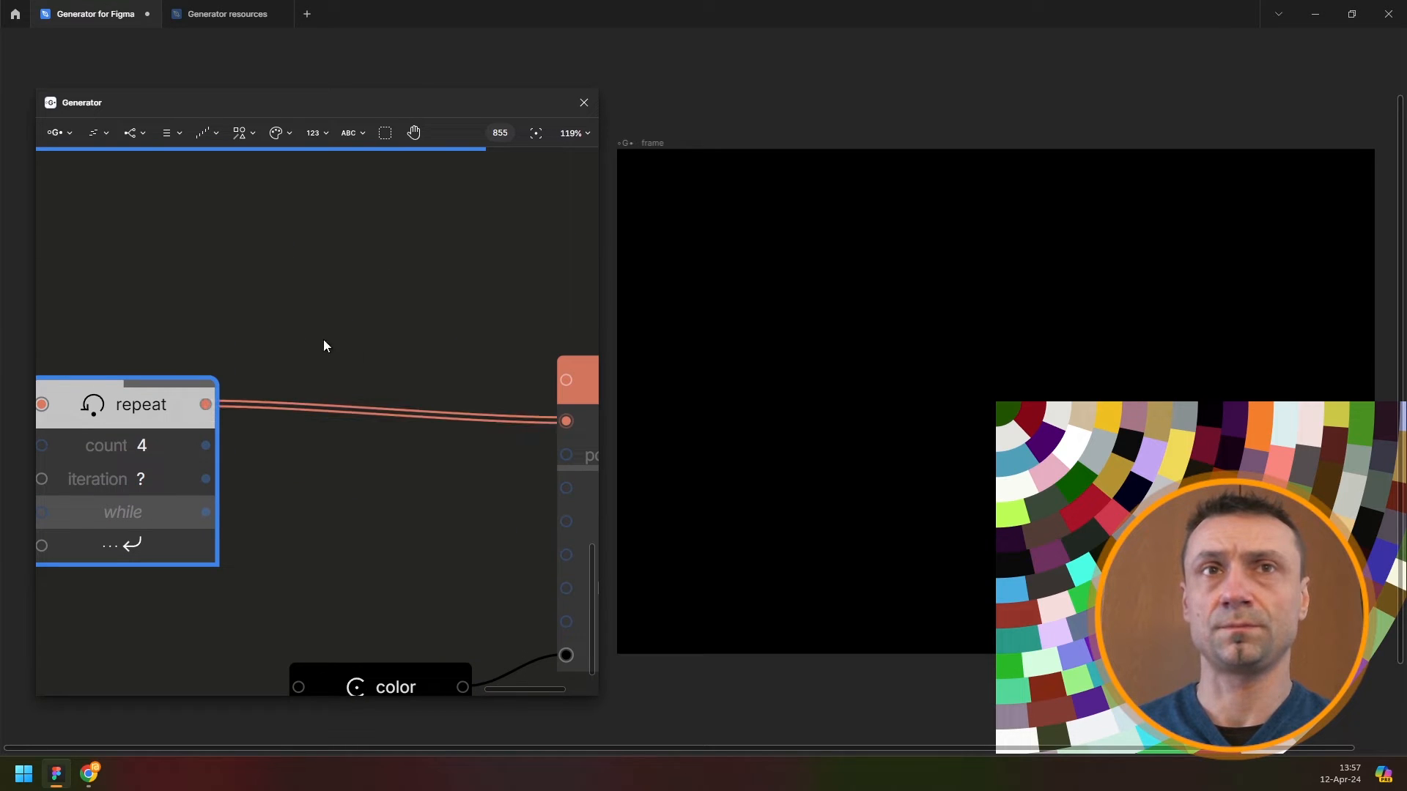
Add a sequence node below the existing sequence nodes and set its add to 90
click(508, 363)
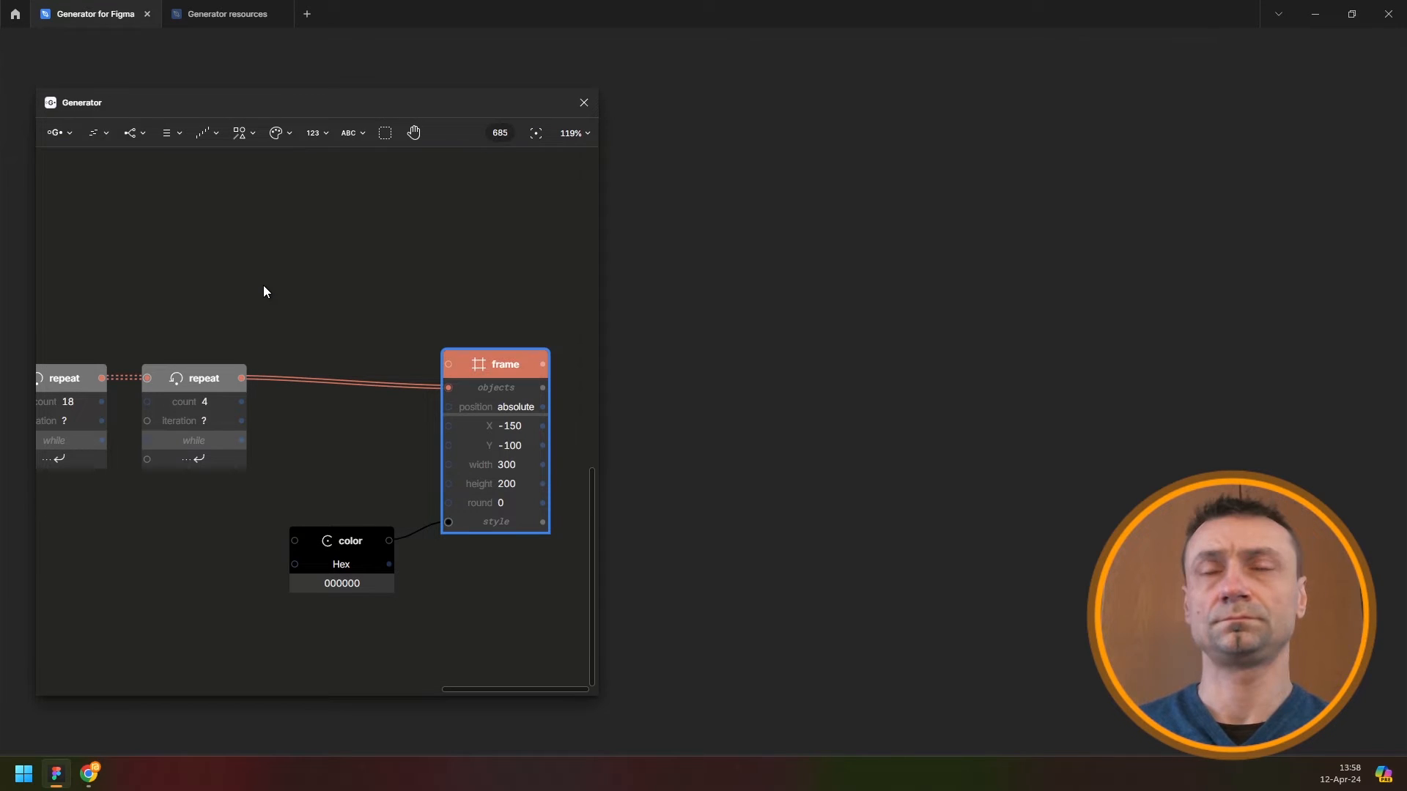
scroll(407, 319, down, 8)
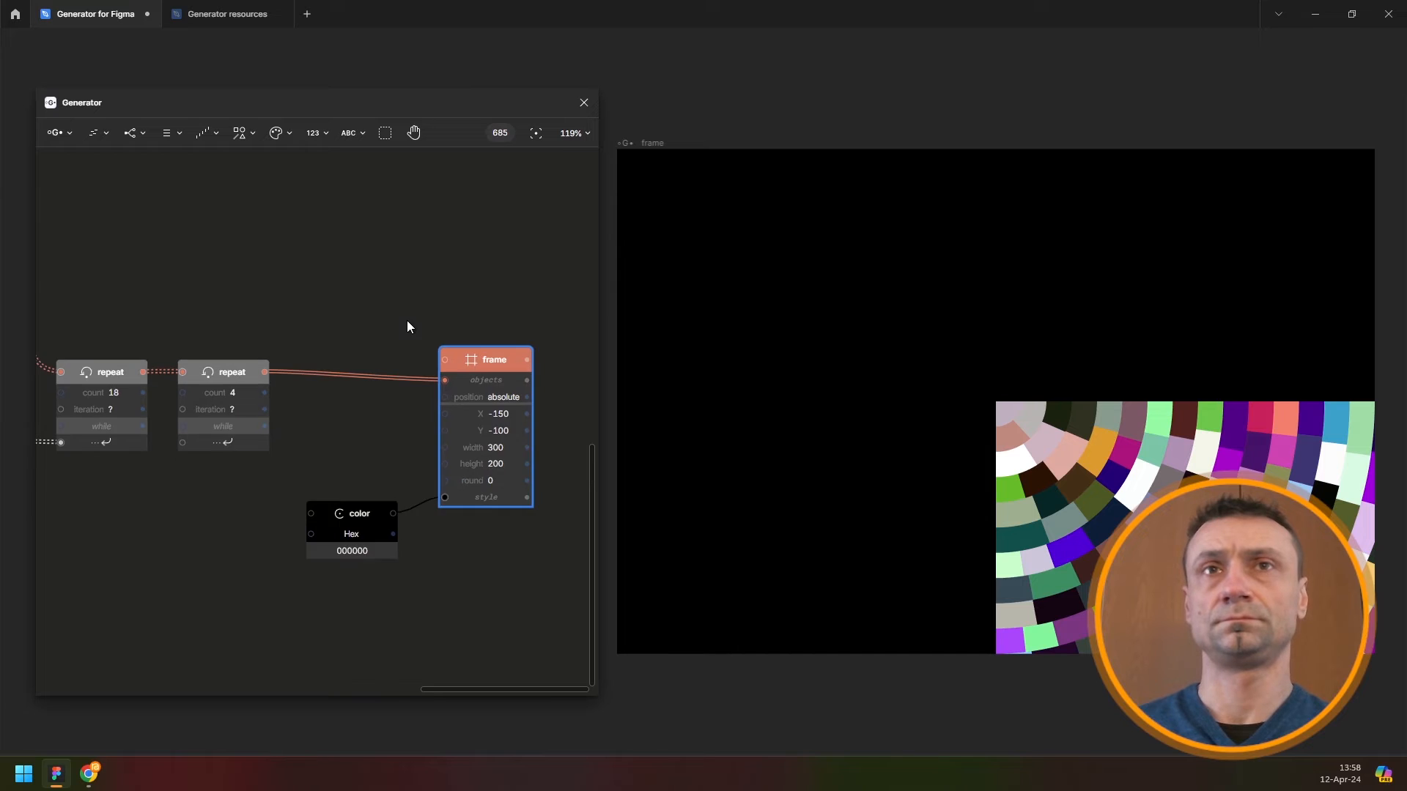
drag(364, 338, 488, 413)
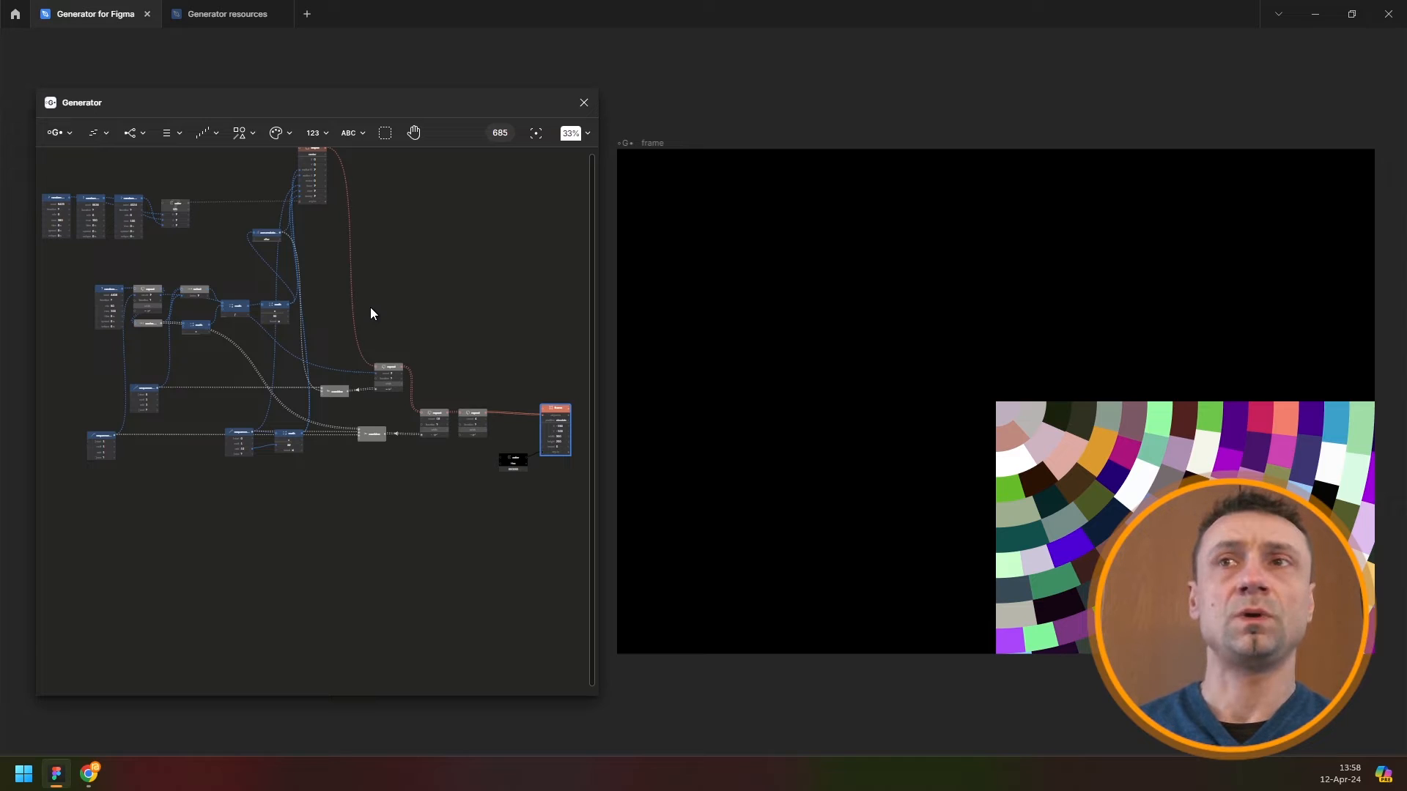
click(200, 134)
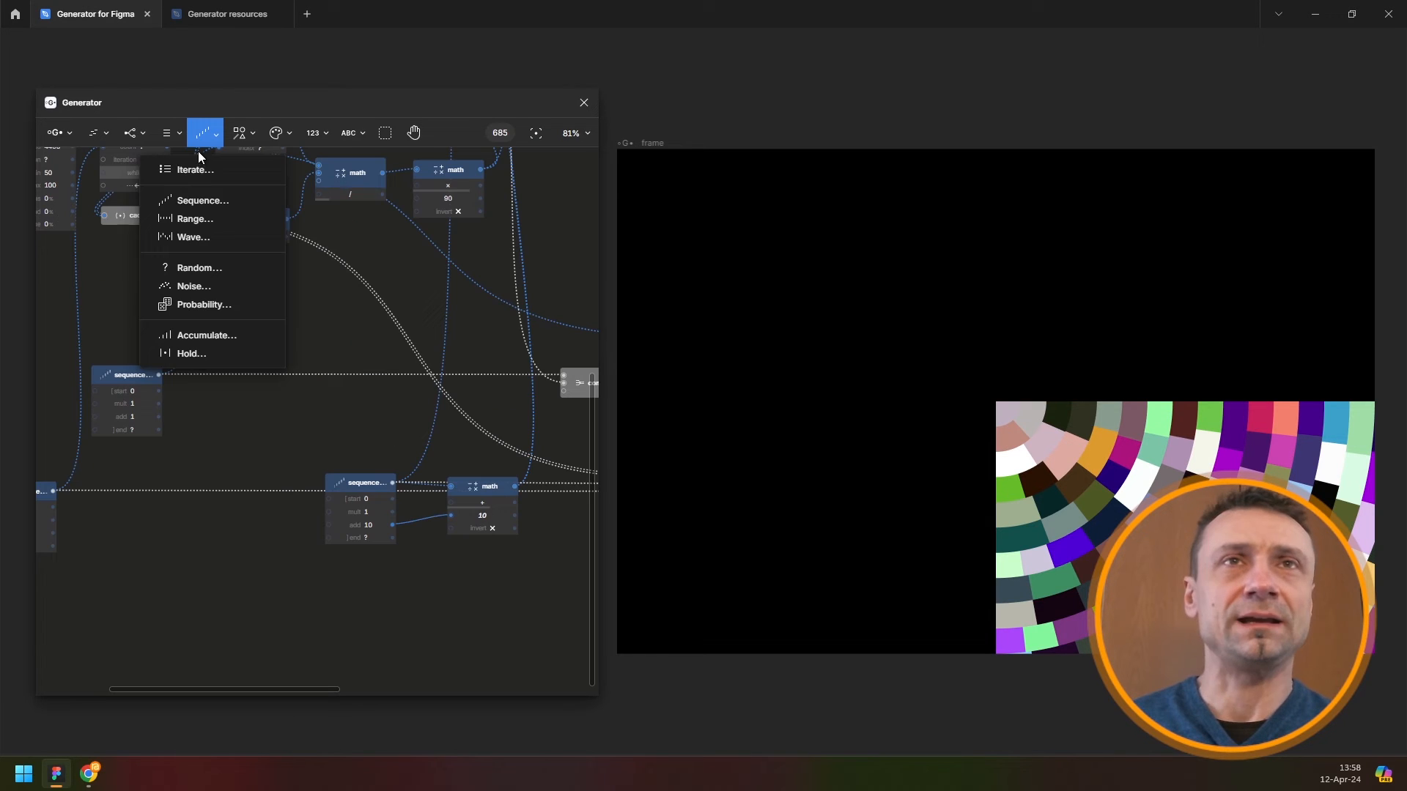
click(211, 198)
click(156, 610)
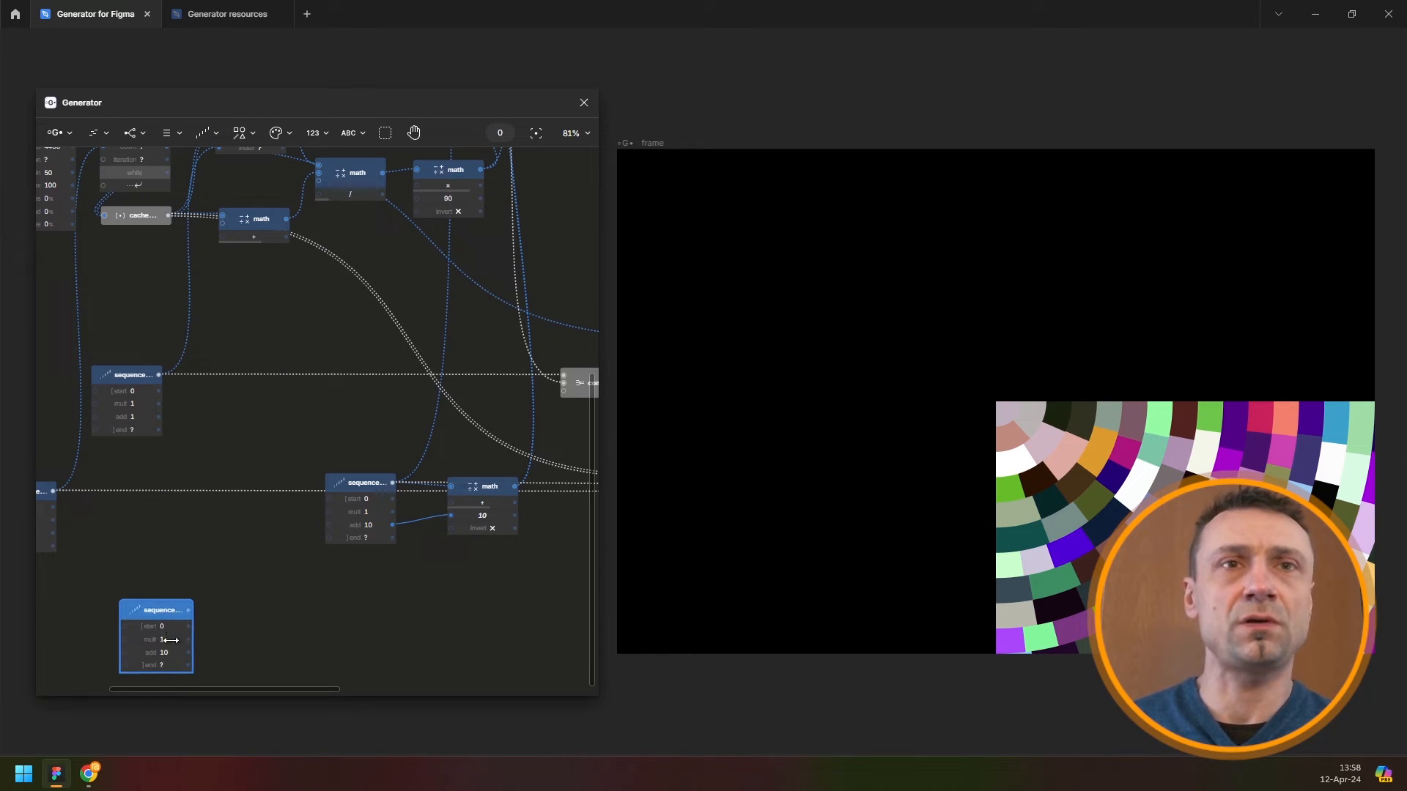
click(171, 650)
text(90)
key(Return)
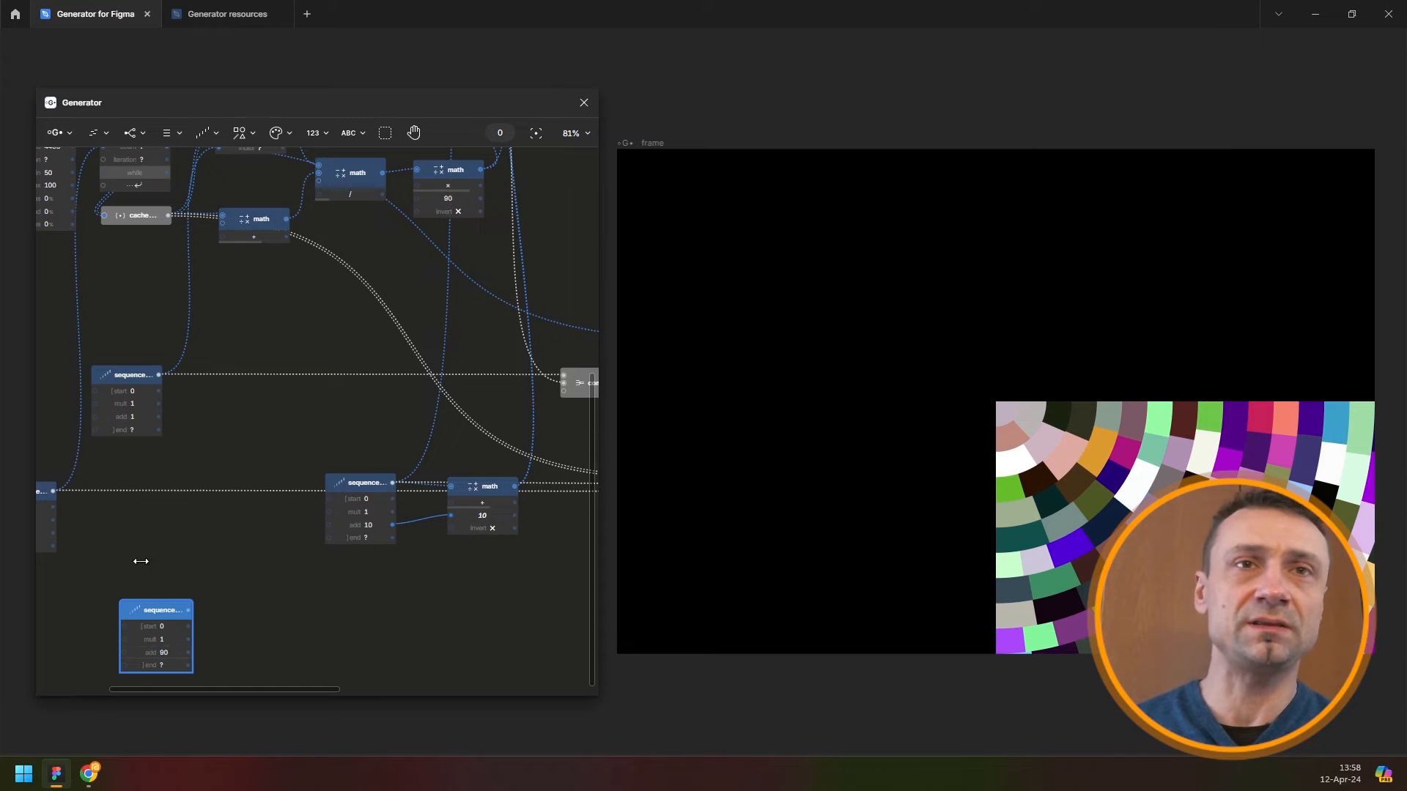
Add an addition math node beside the accumulate node's output
scroll(286, 398, up, 5)
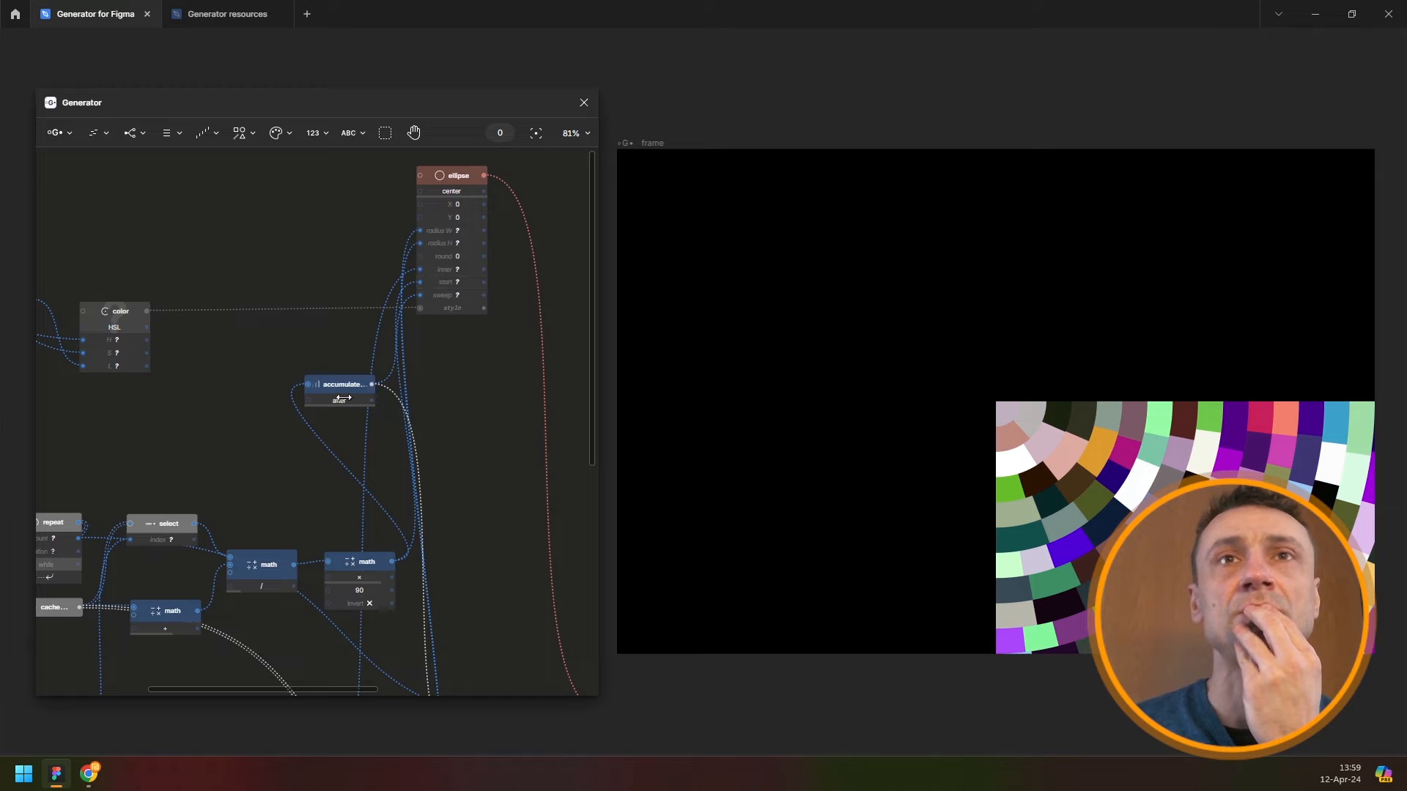
scroll(349, 390, down, 2)
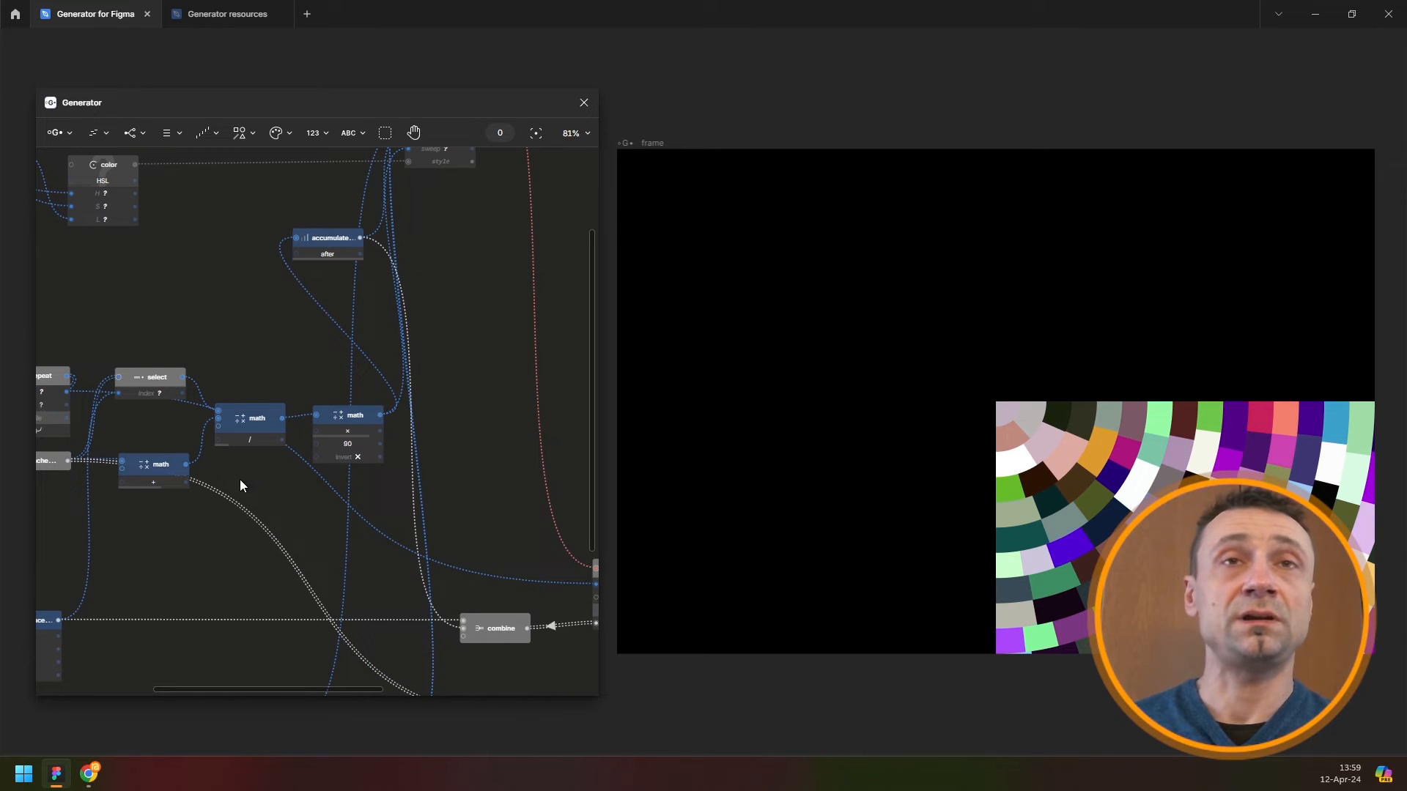
click(240, 132)
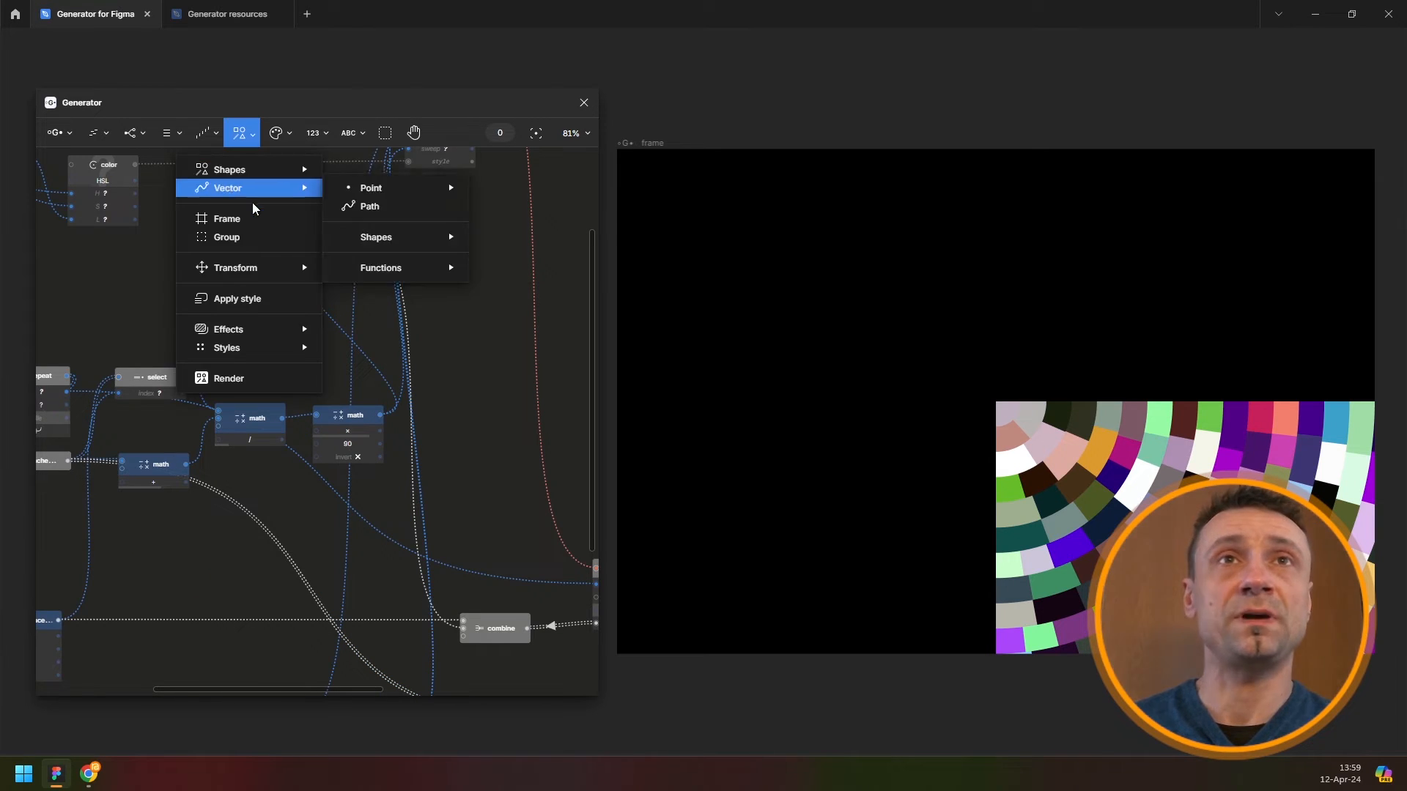
mouse_move(243, 273)
click(313, 132)
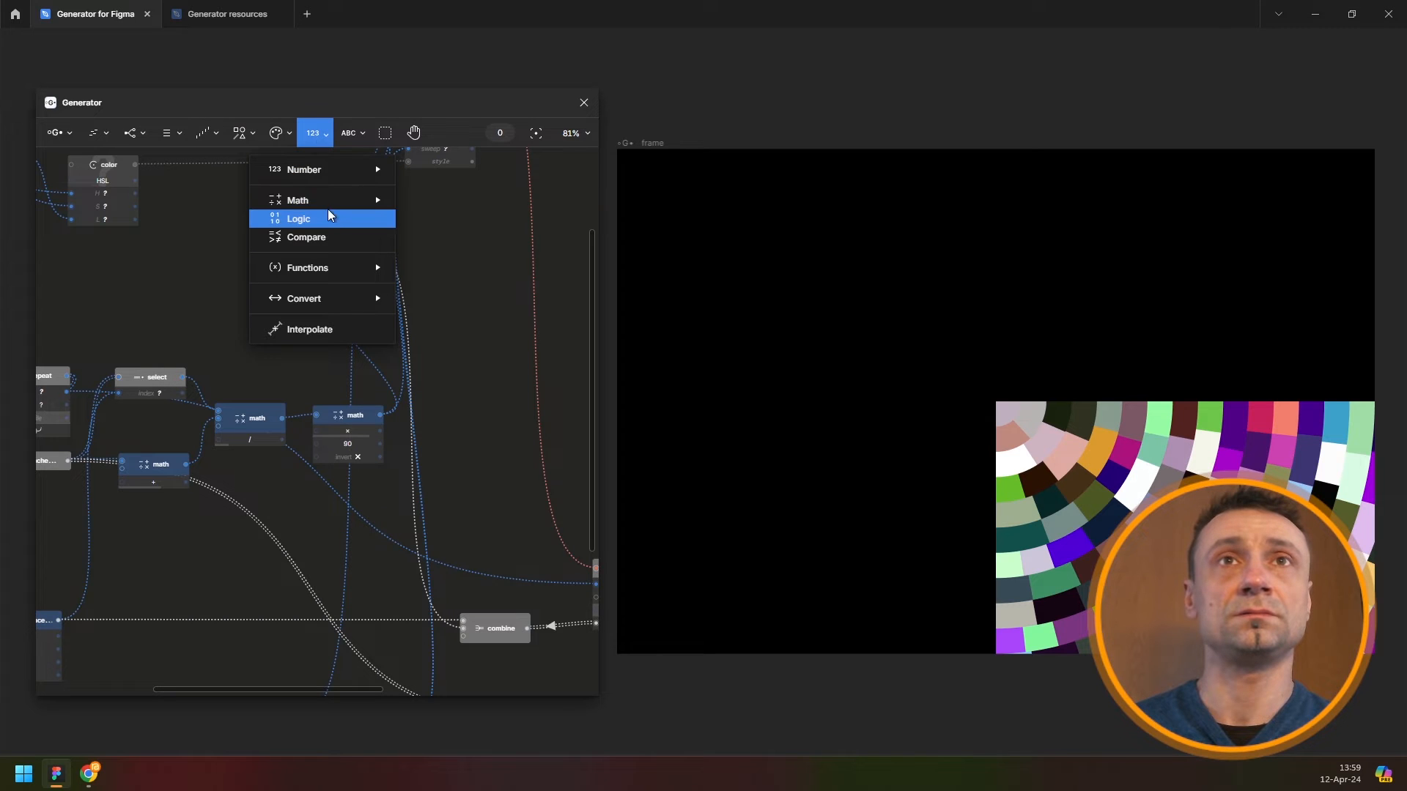
mouse_move(361, 199)
click(440, 198)
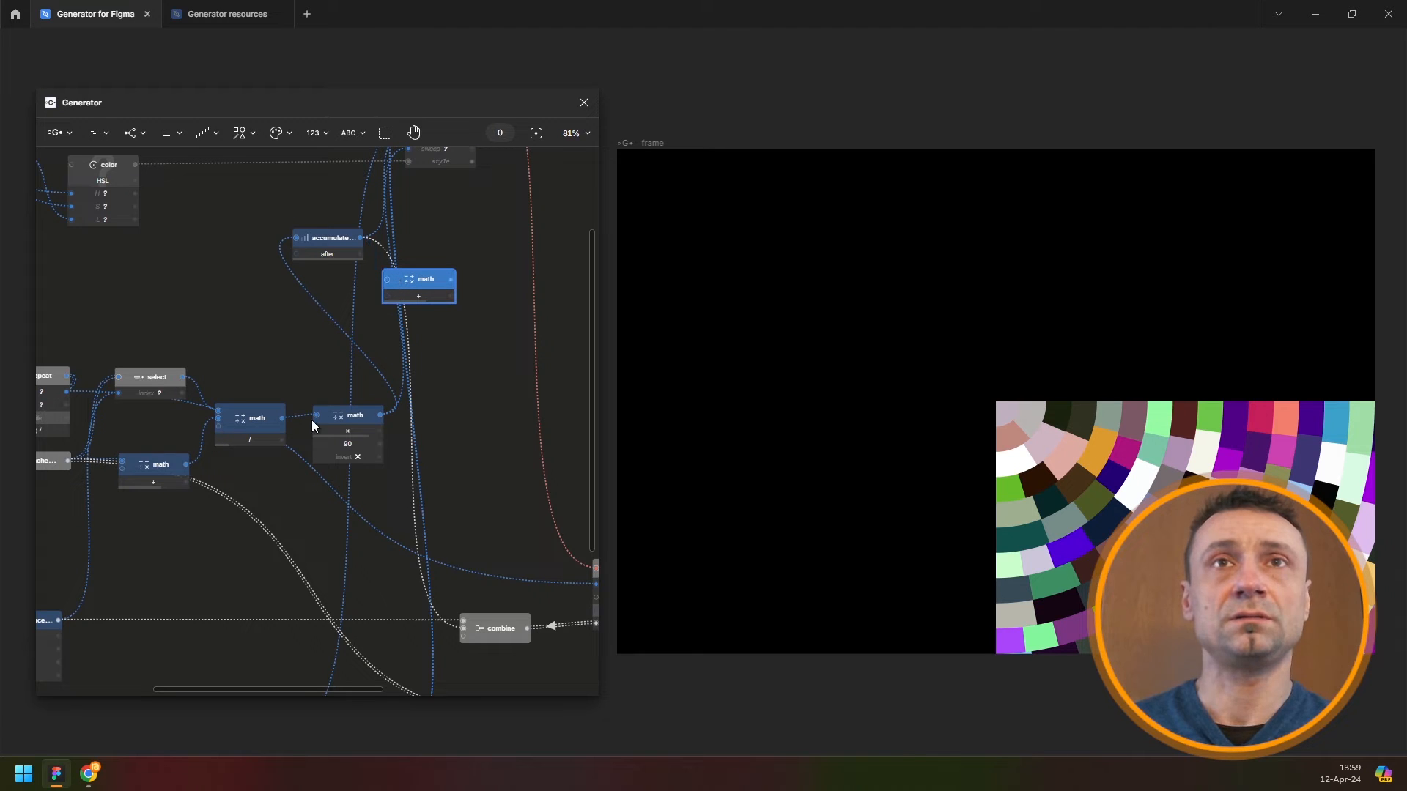
Connect the 90-step sequence's output to the new addition math node and that node's result to the ellipse's start input
scroll(312, 423, down, 3)
drag(295, 528, 475, 363)
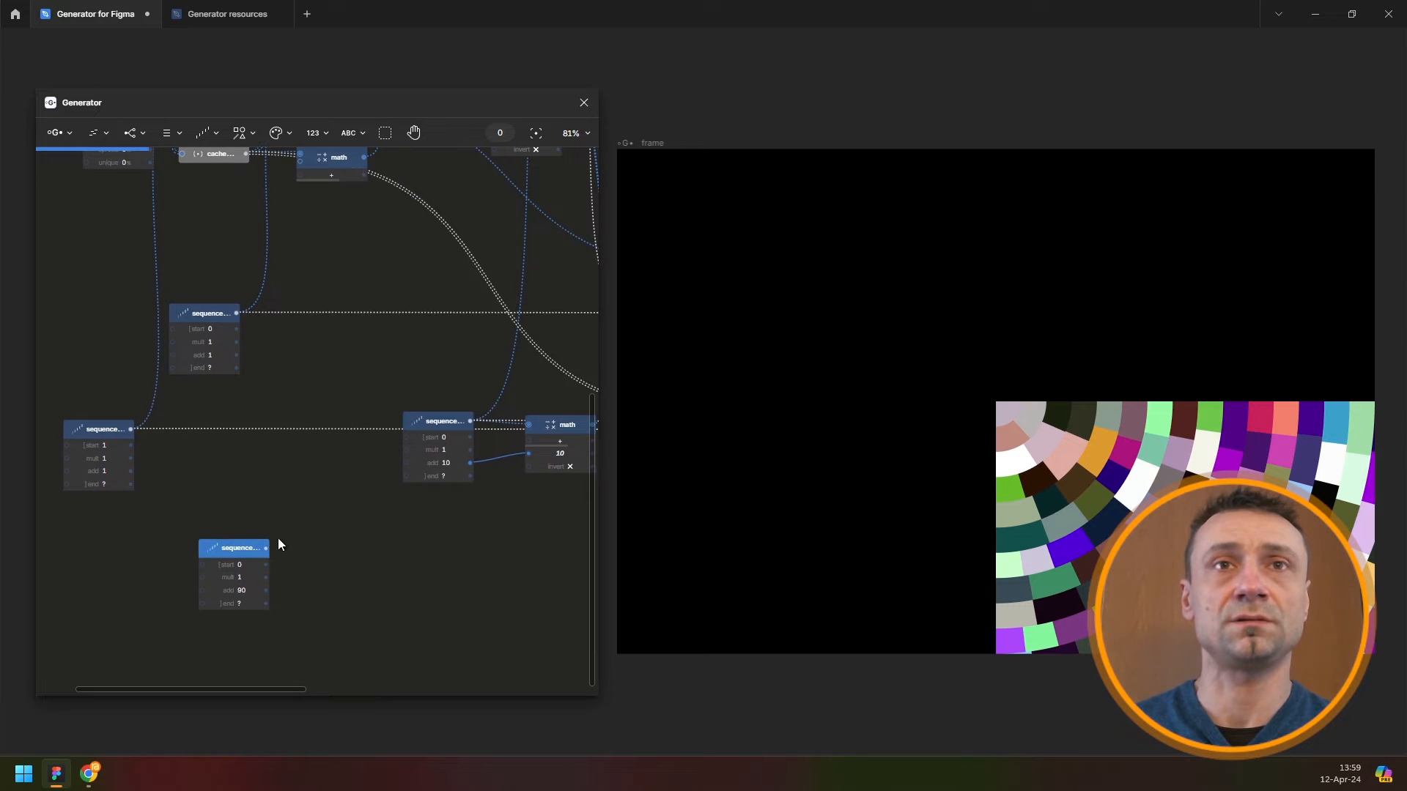
drag(267, 548, 485, 243)
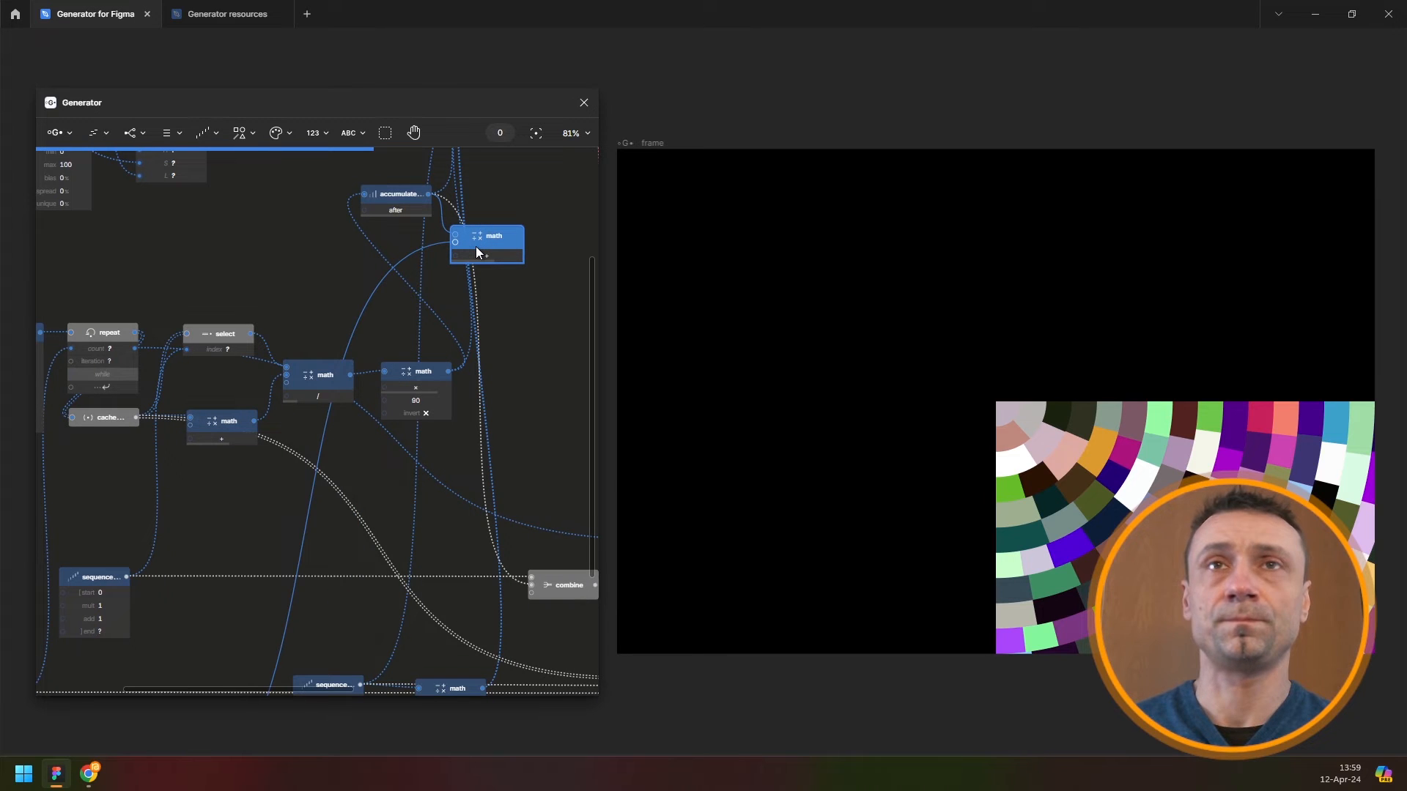
scroll(468, 293, up, 3)
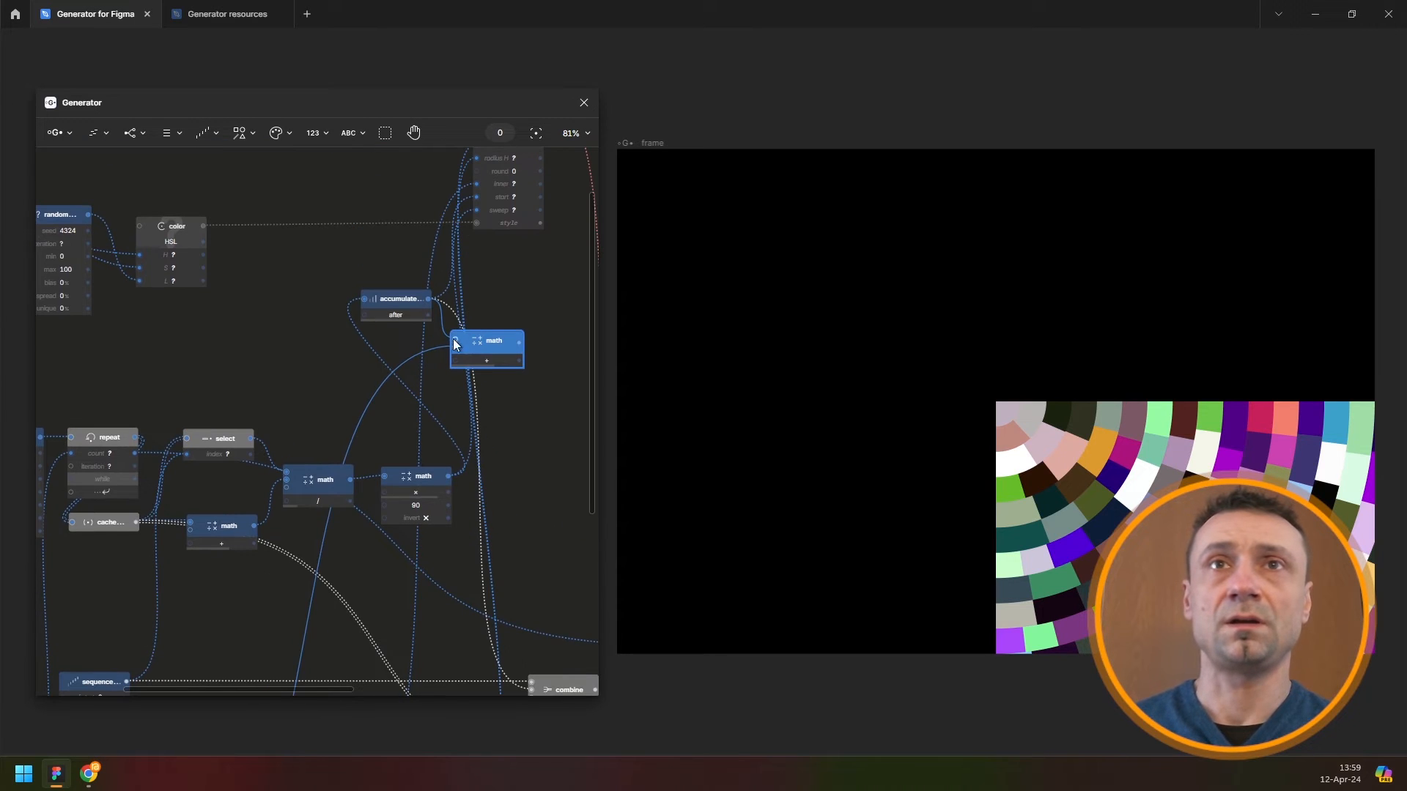
scroll(454, 345, up, 2)
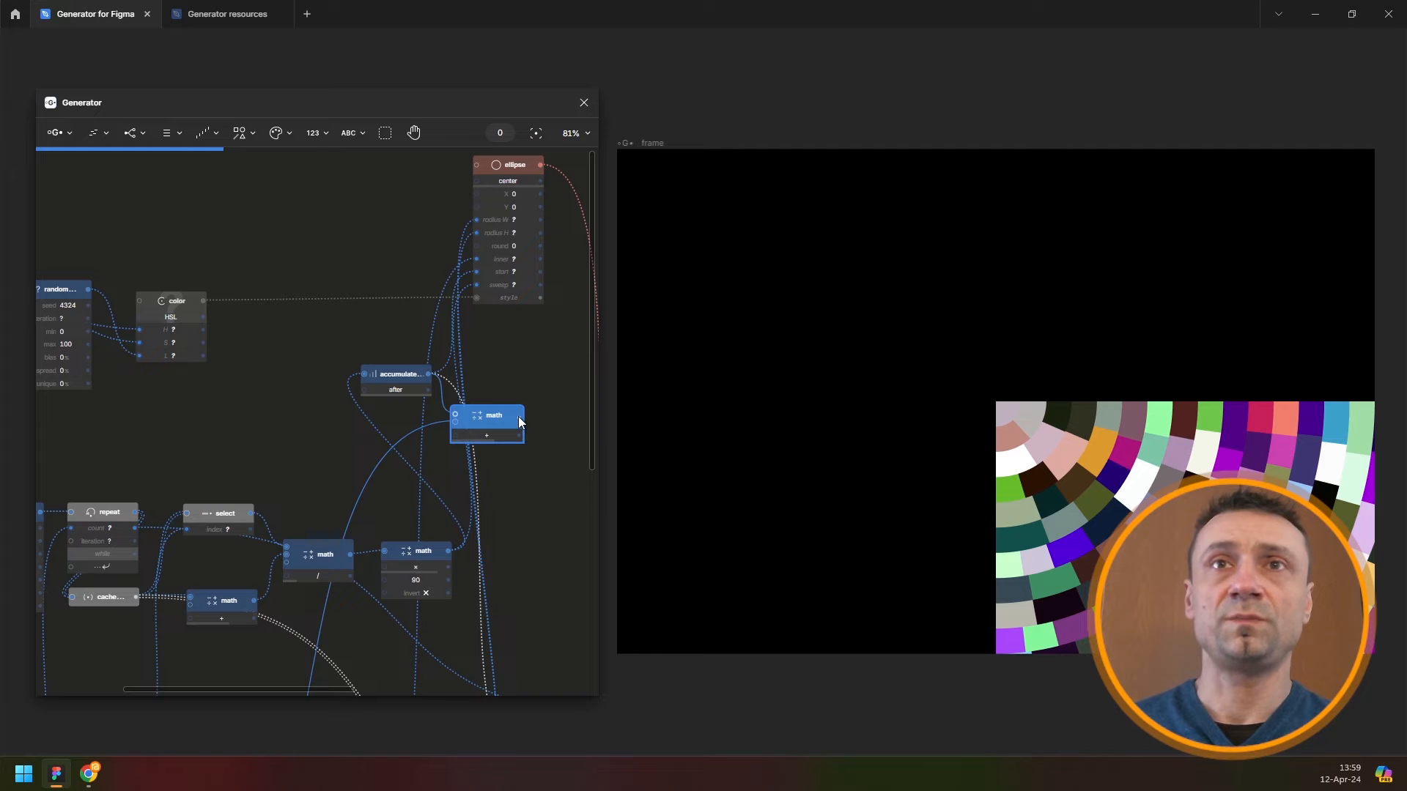
drag(517, 416, 501, 272)
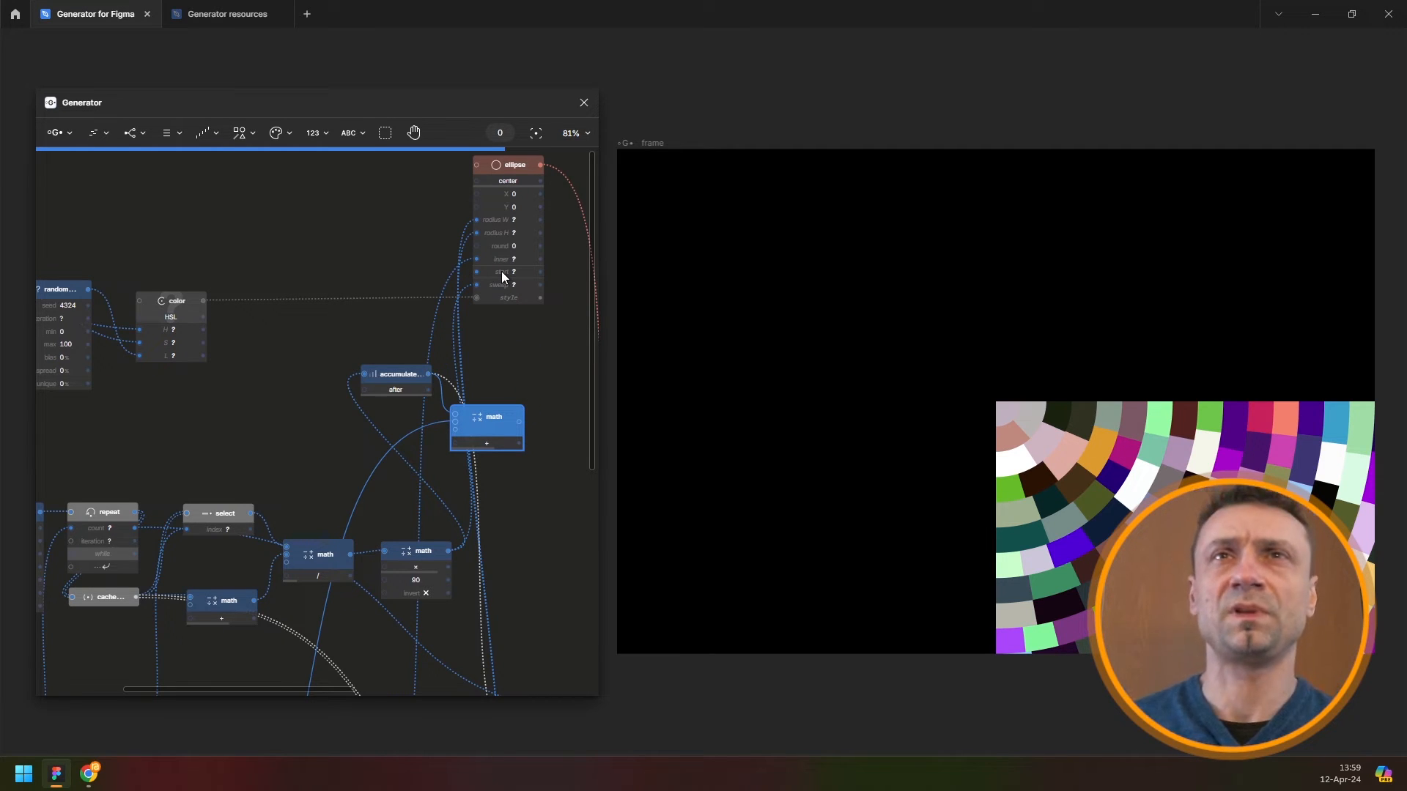
Place the third Repeat node and the frame lower in the graph, and close the Repeat's loop to the 90-step sequence
scroll(227, 382, down, 4)
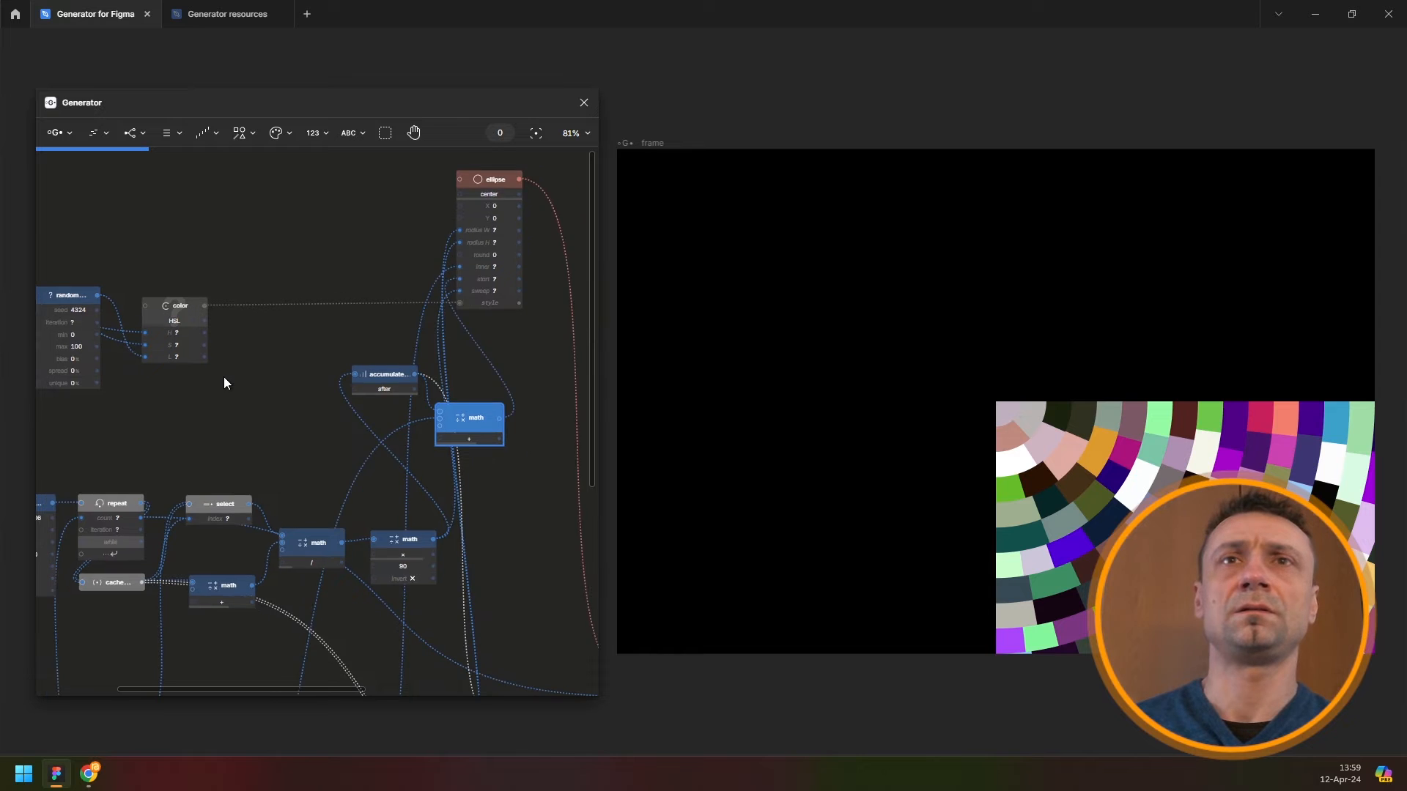
drag(434, 469, 287, 287)
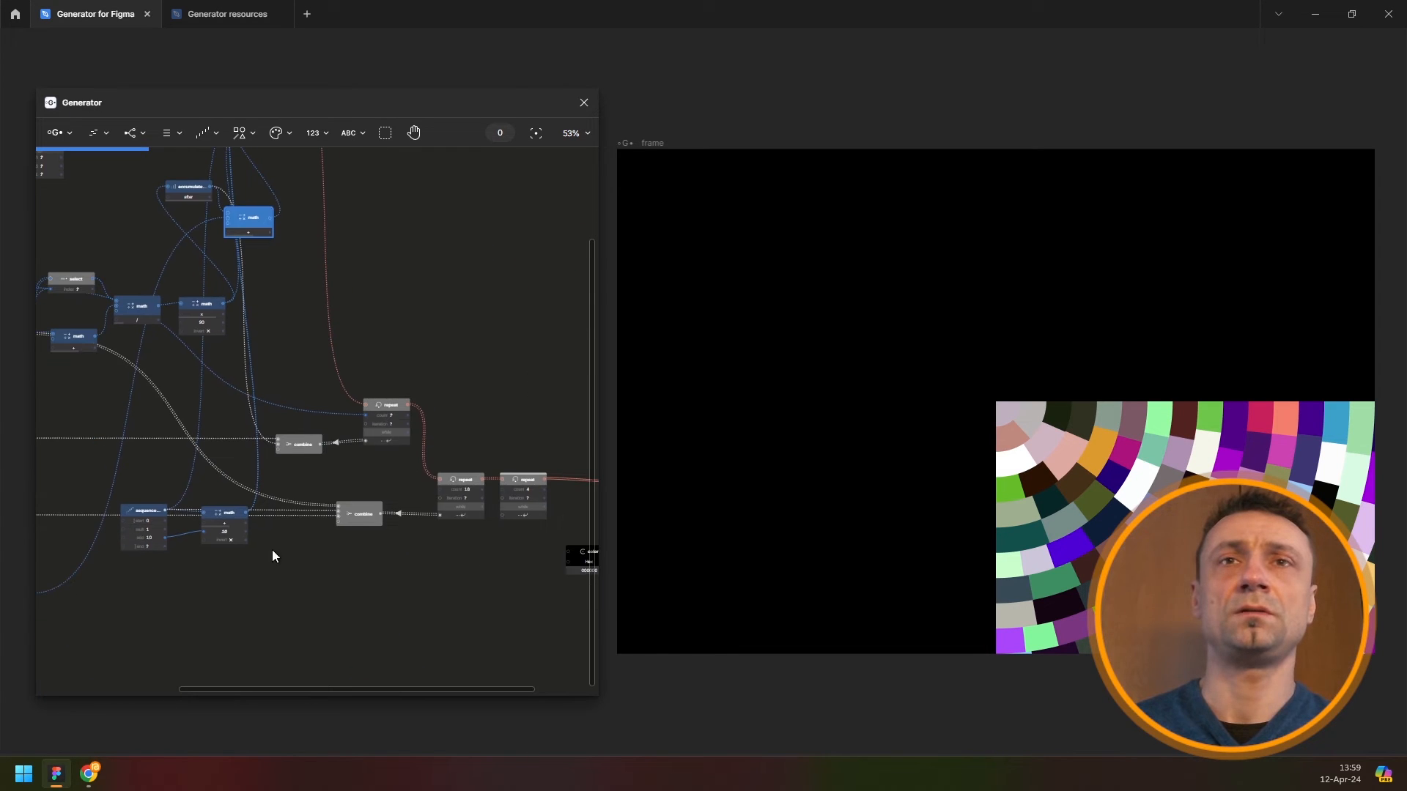
drag(375, 481, 515, 368)
scroll(574, 487, right, 5)
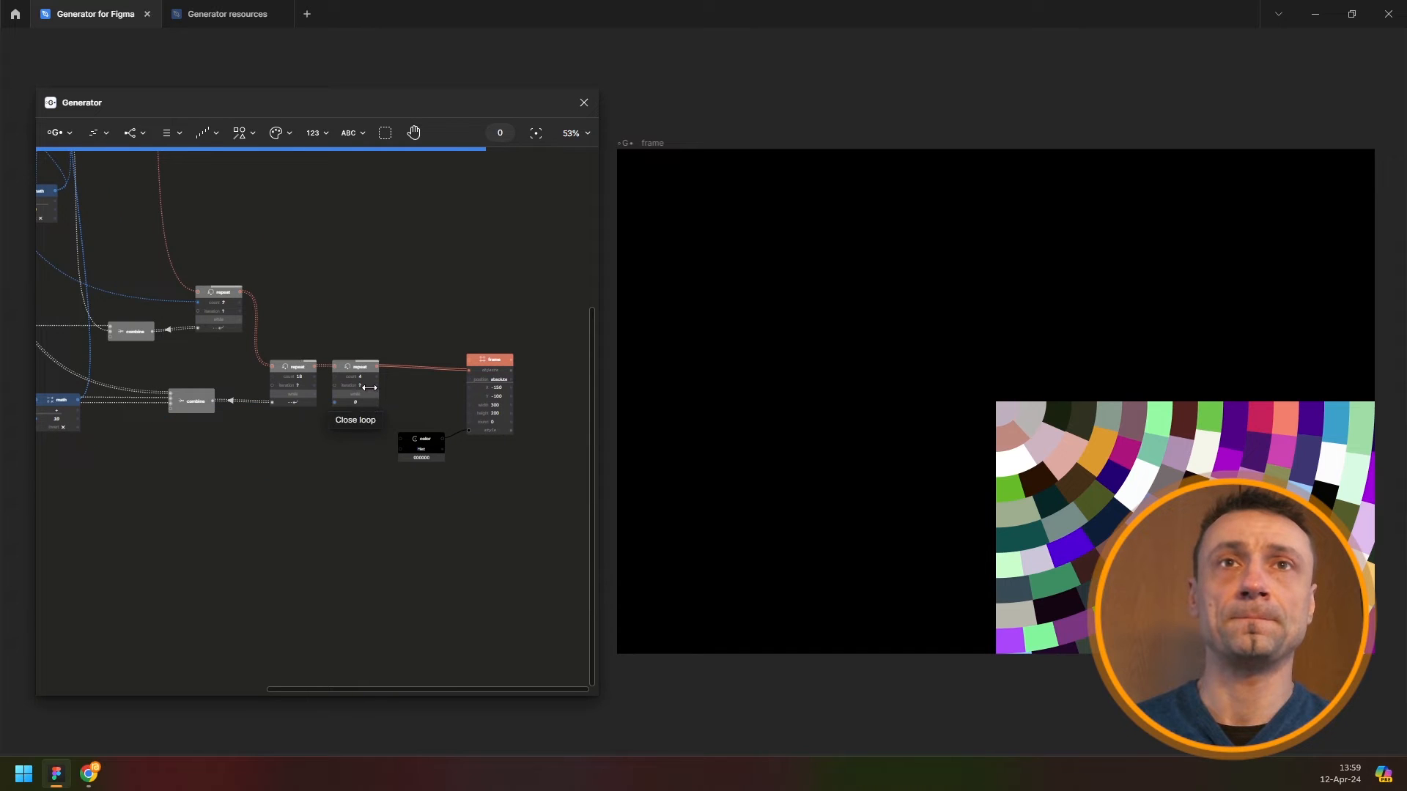
drag(370, 365, 375, 446)
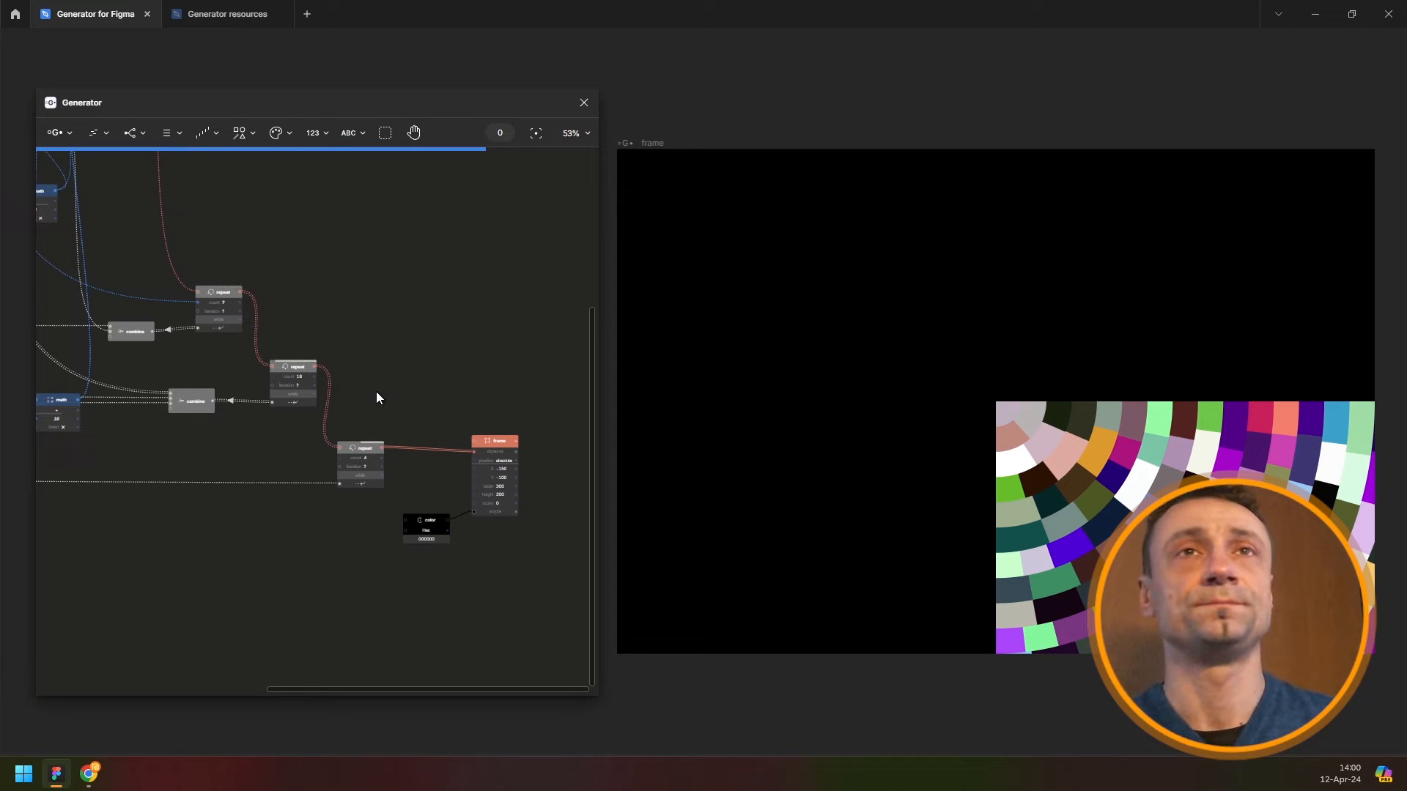
key(shift+1)
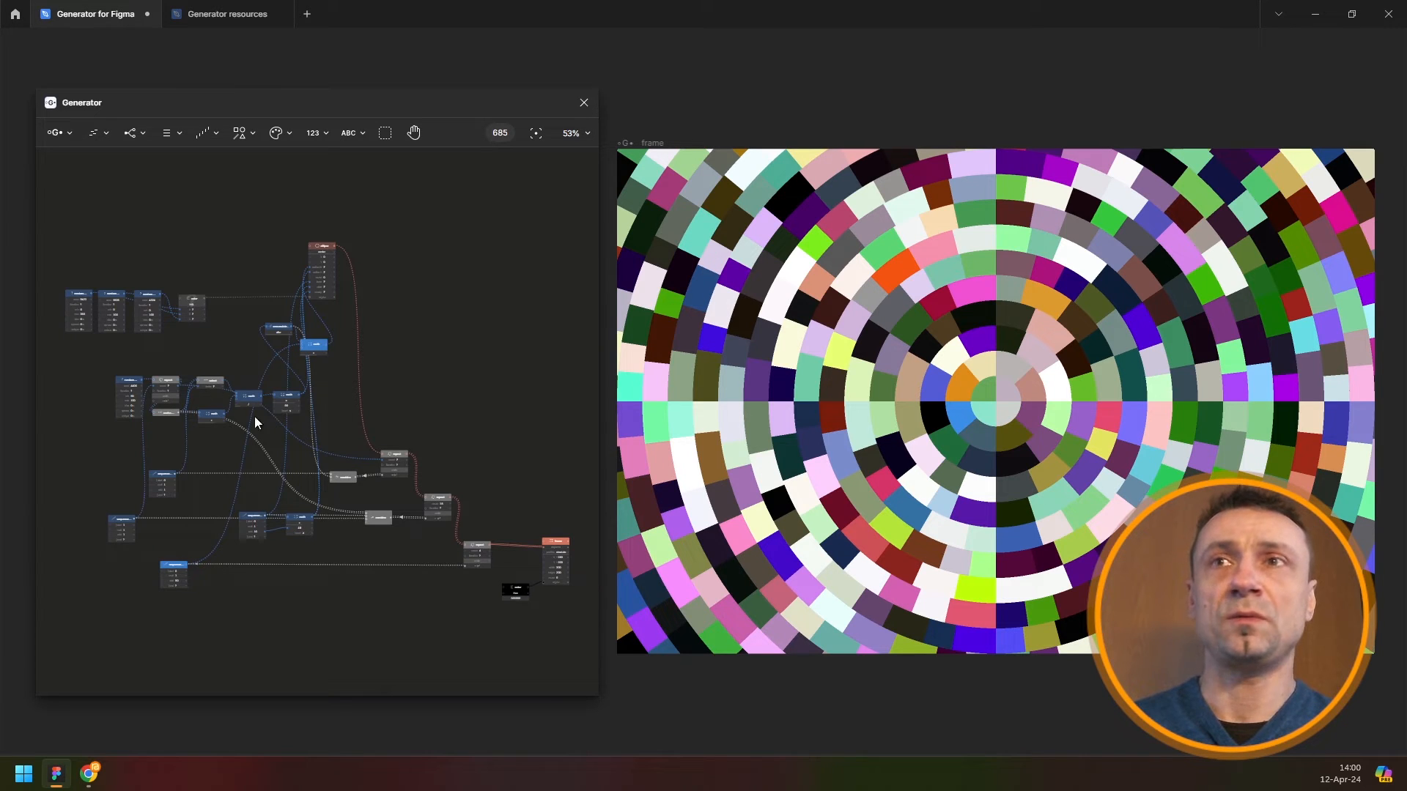
Highlight the middle Repeat node, the one with count 18, in green
scroll(177, 366, up, 5)
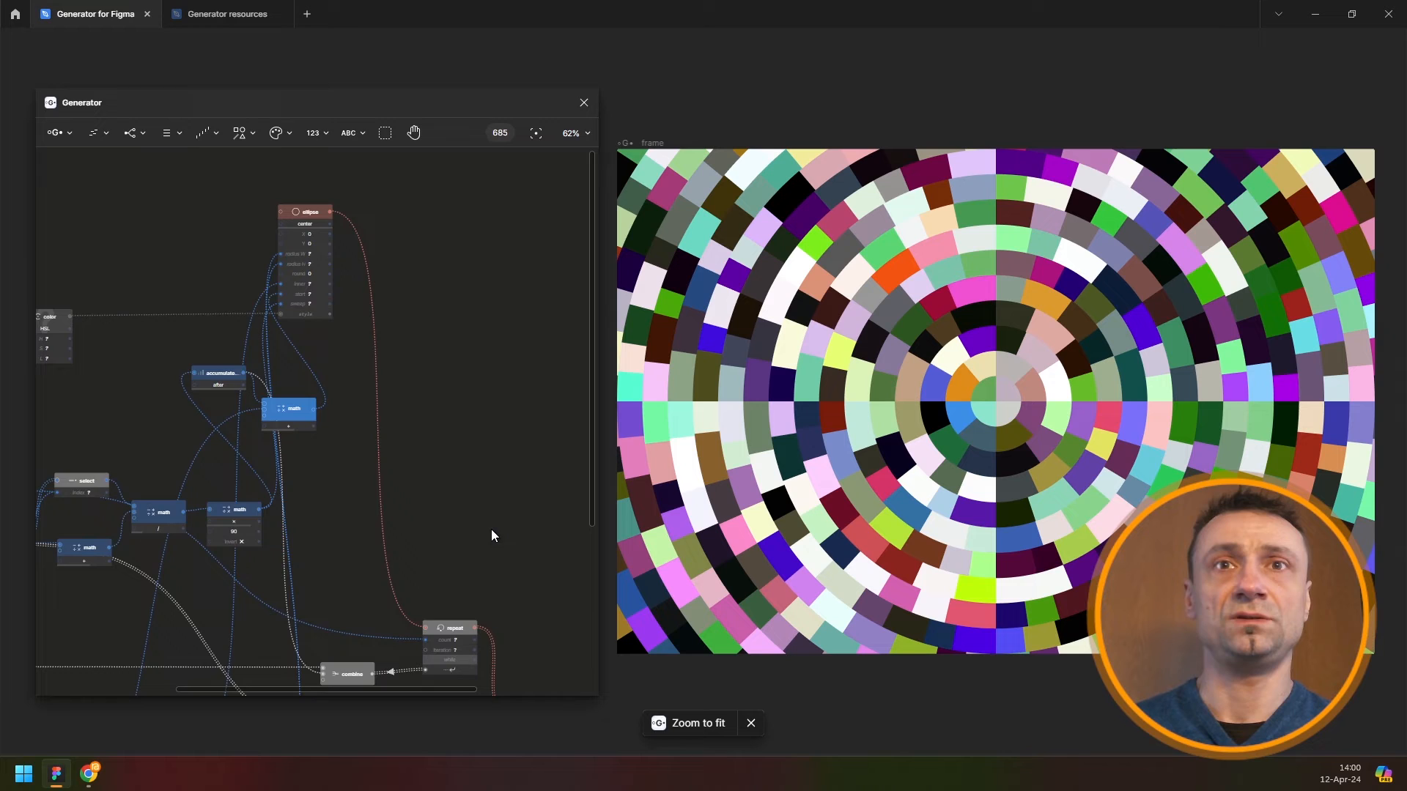
scroll(342, 242, down, 3)
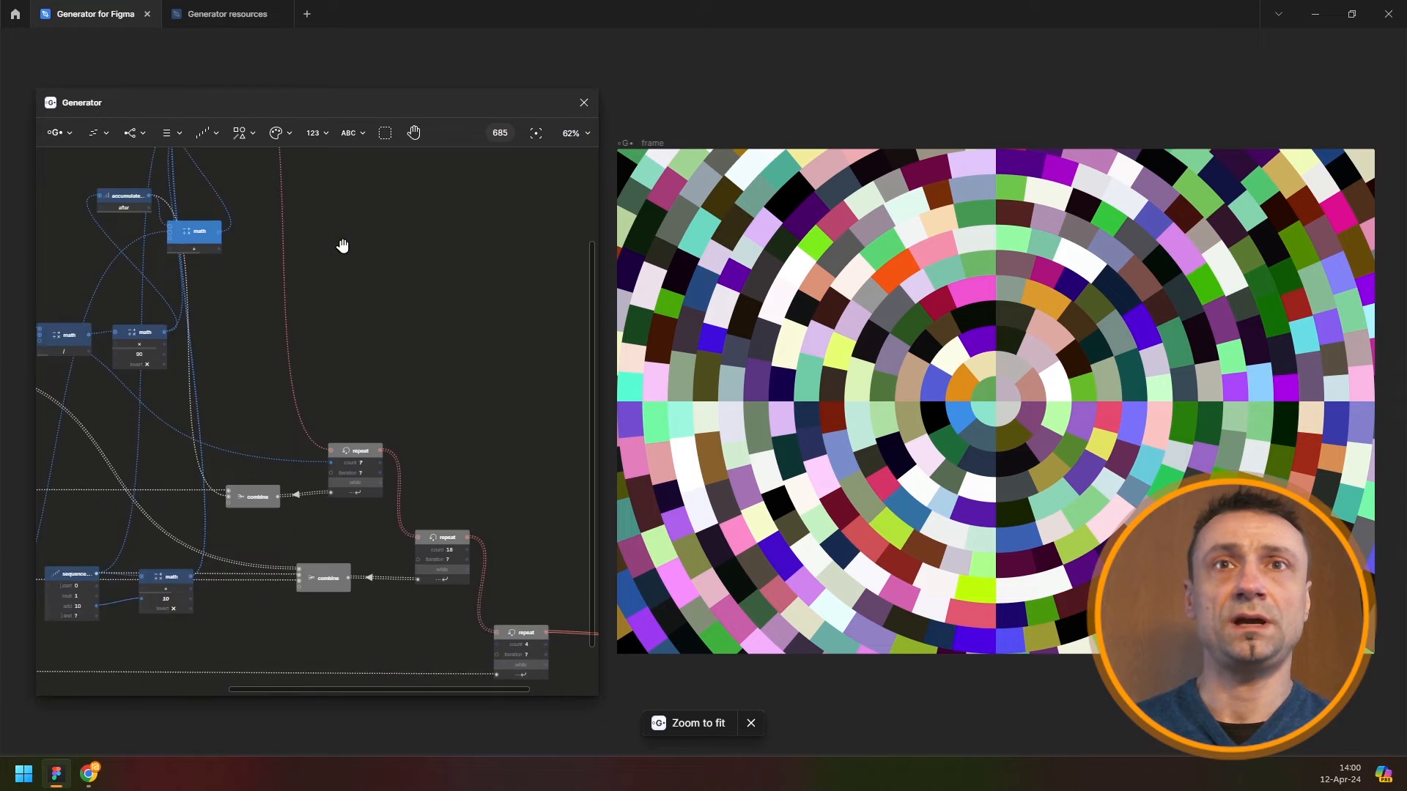
scroll(283, 362, up, 8)
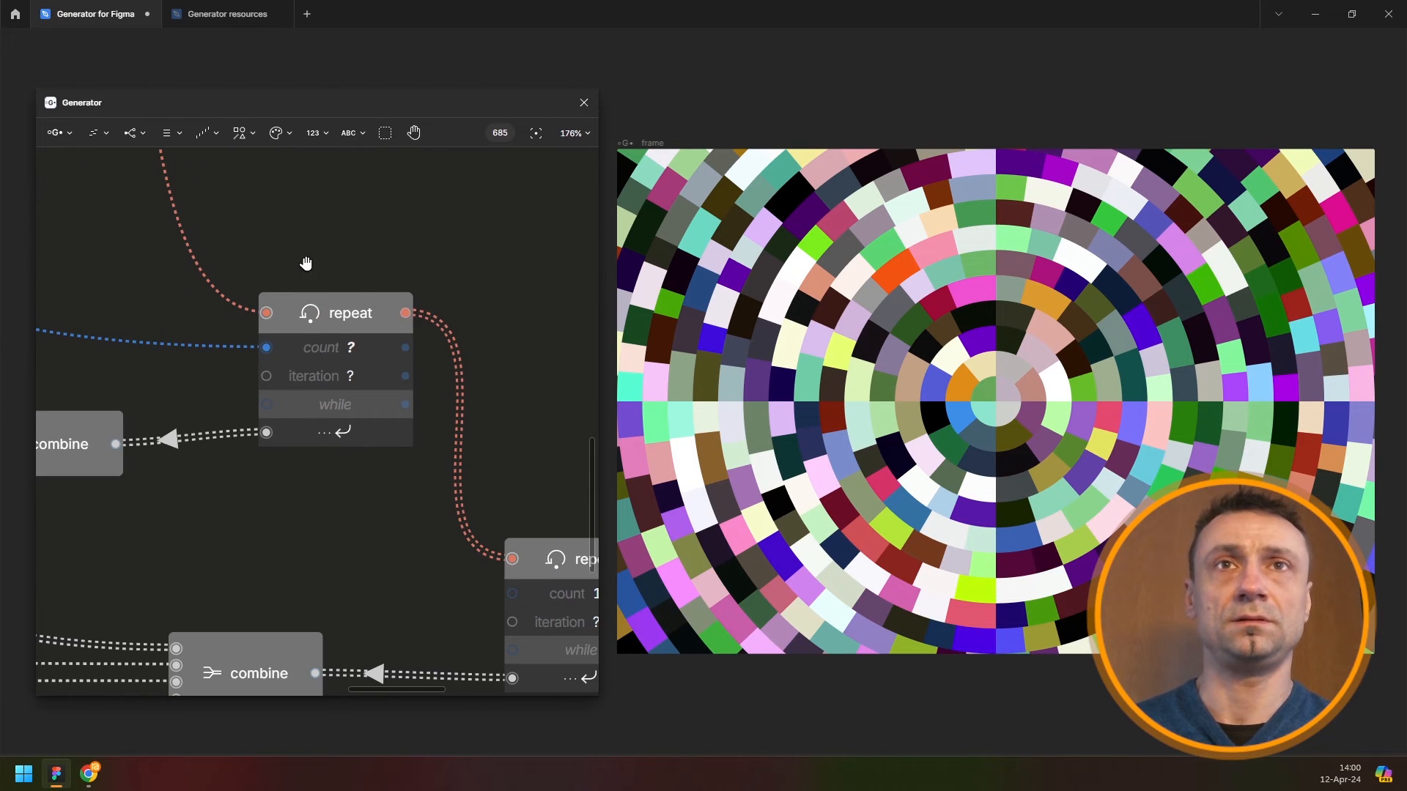
scroll(305, 264, up, 2)
right_click(300, 362)
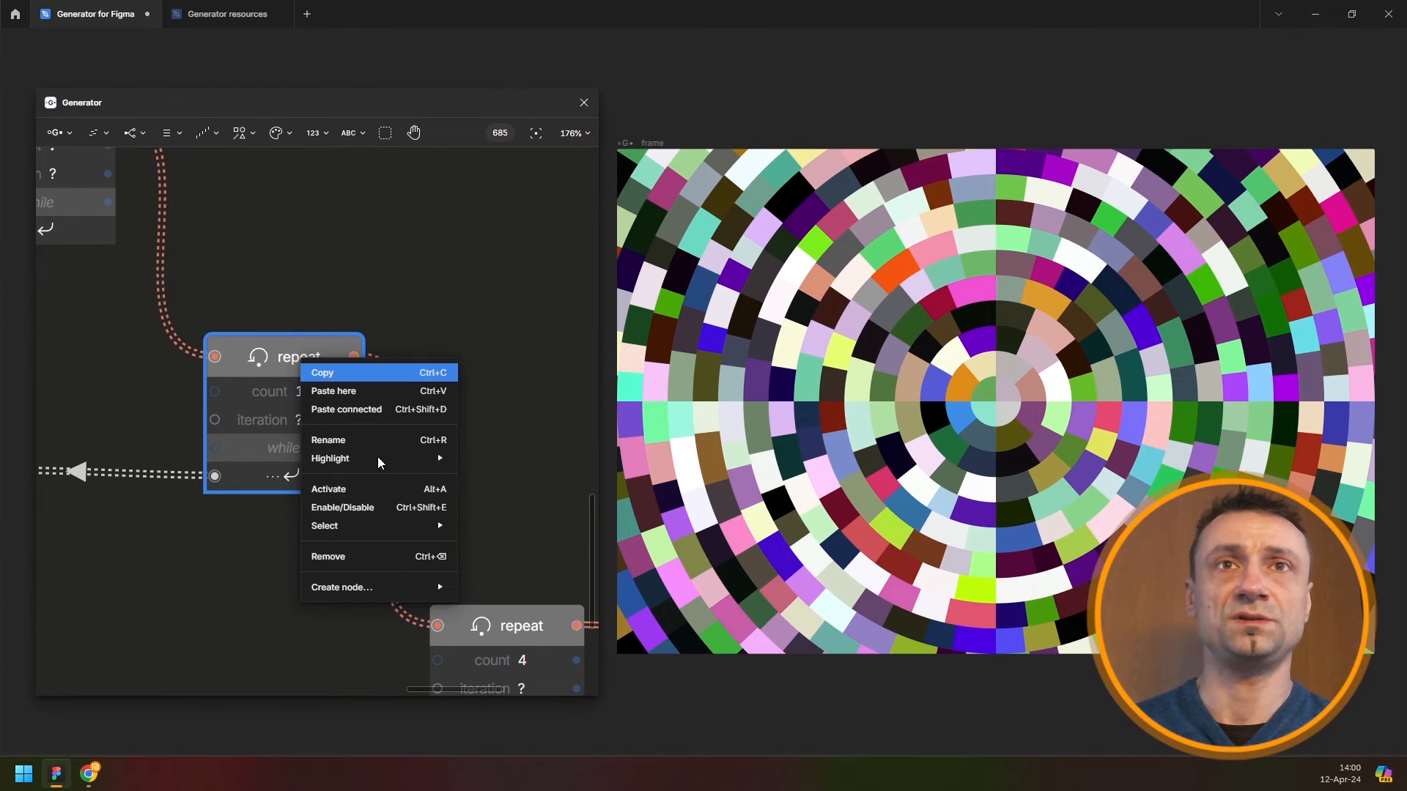
mouse_move(380, 460)
click(250, 459)
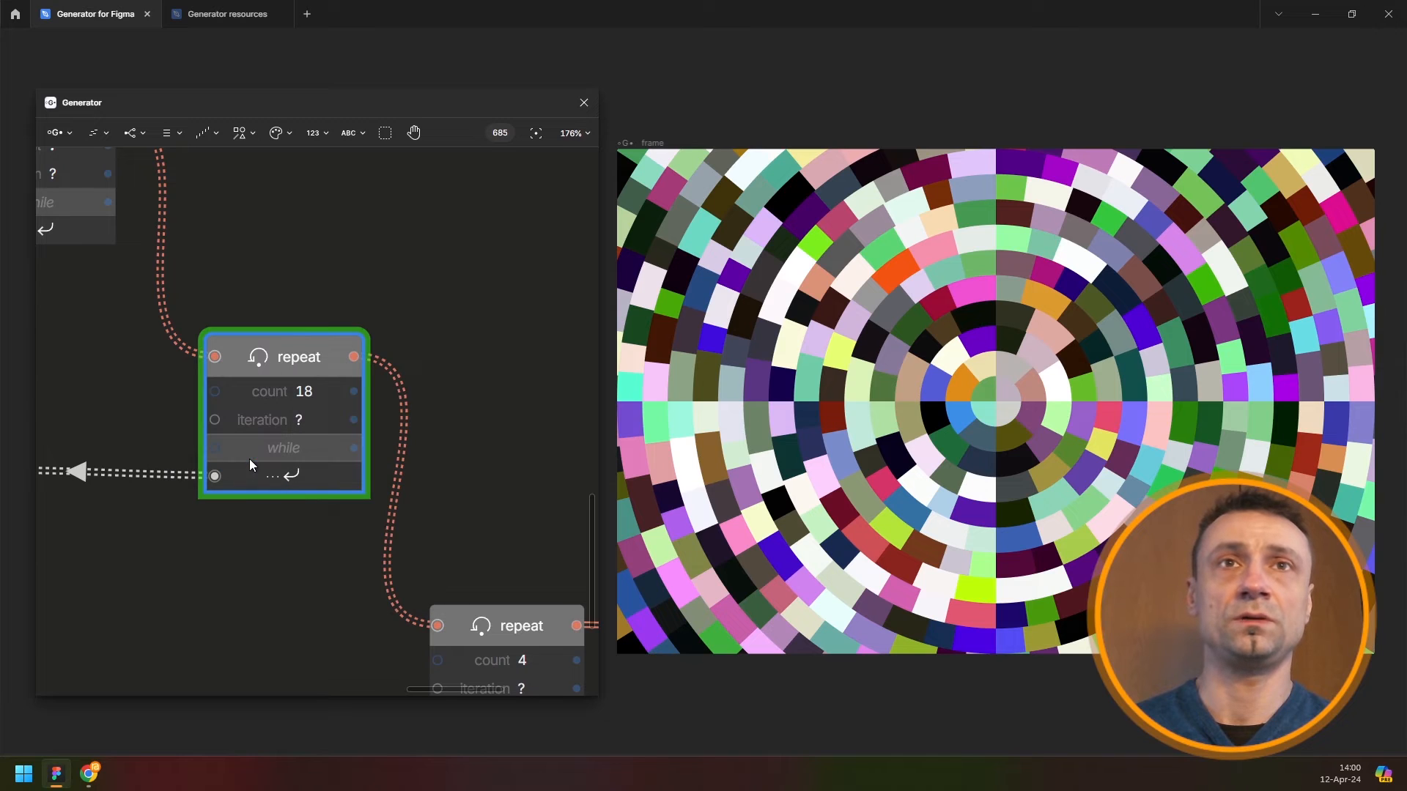
Set the green-highlighted Repeat node's count to 5
click(322, 392)
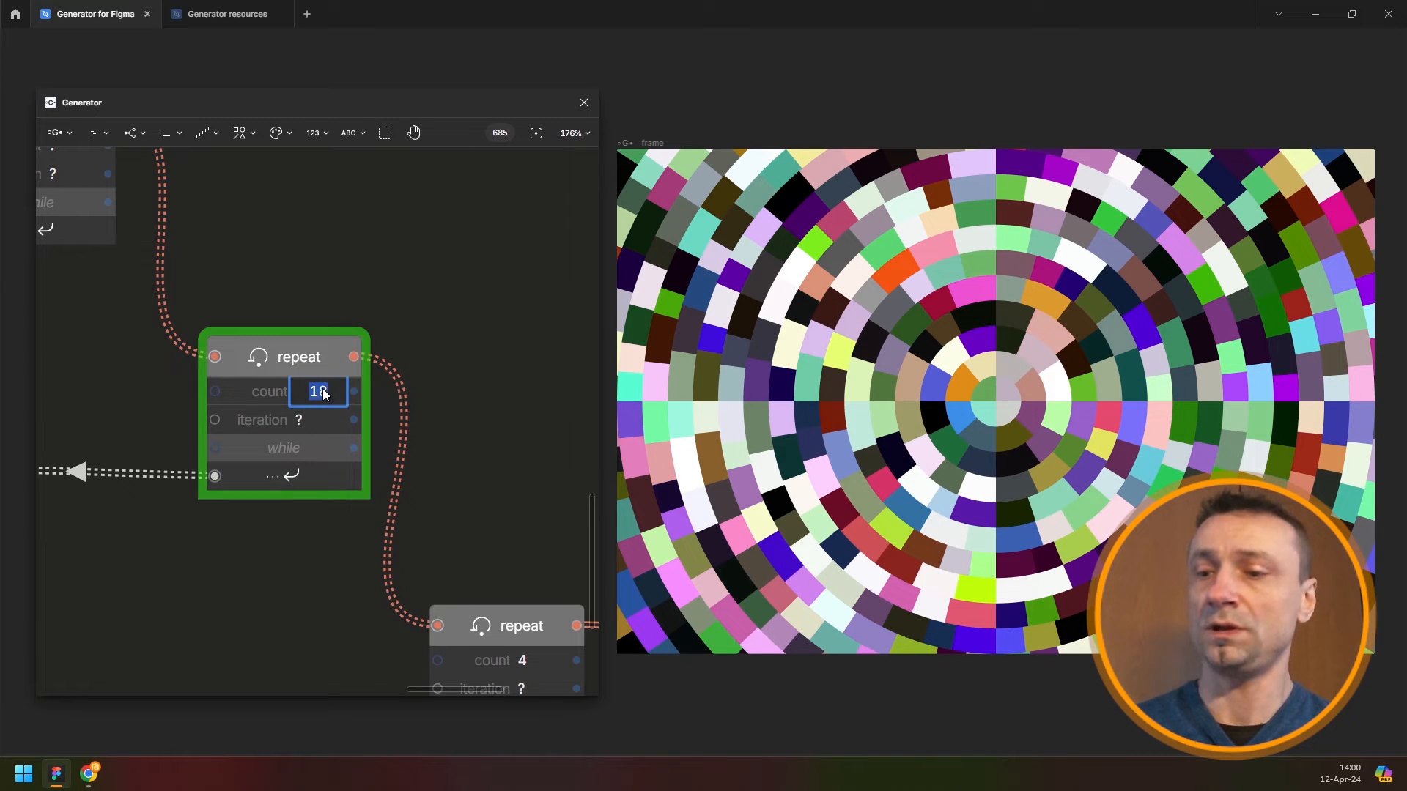
text(5)
key(Return)
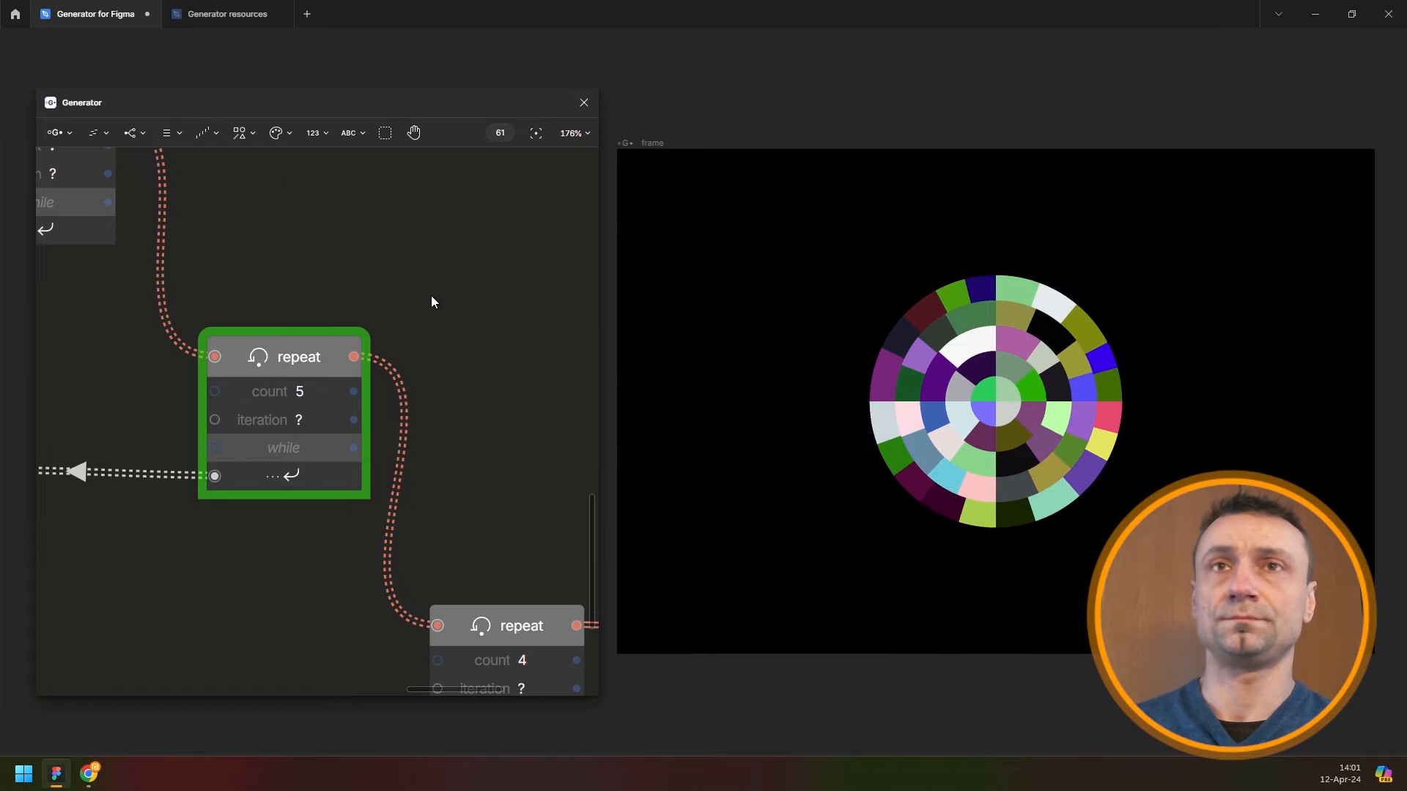
Replace the random node feeding the color's L input with a sequence node of start 0, mult 1 and add 10
scroll(450, 336, down, 3)
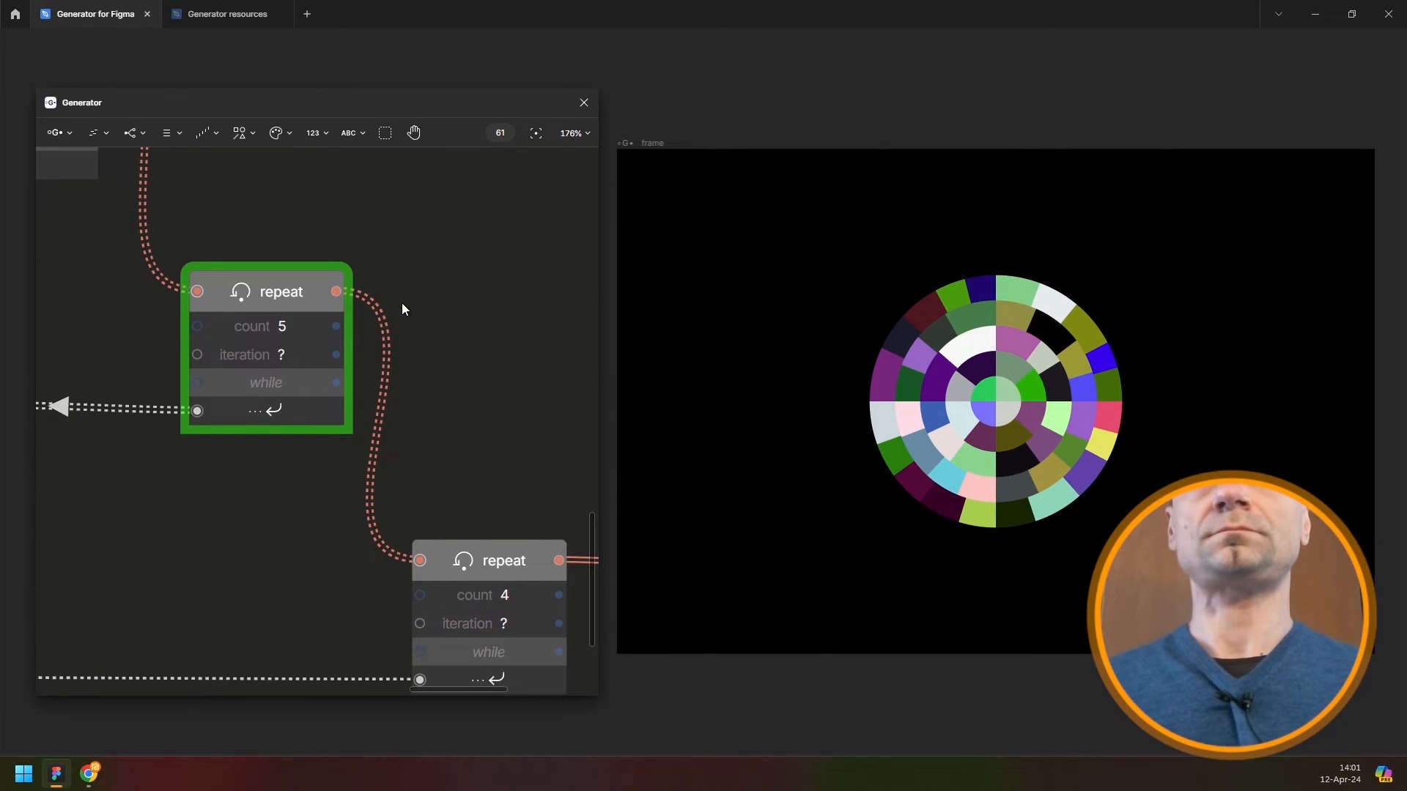
scroll(401, 302, down, 3)
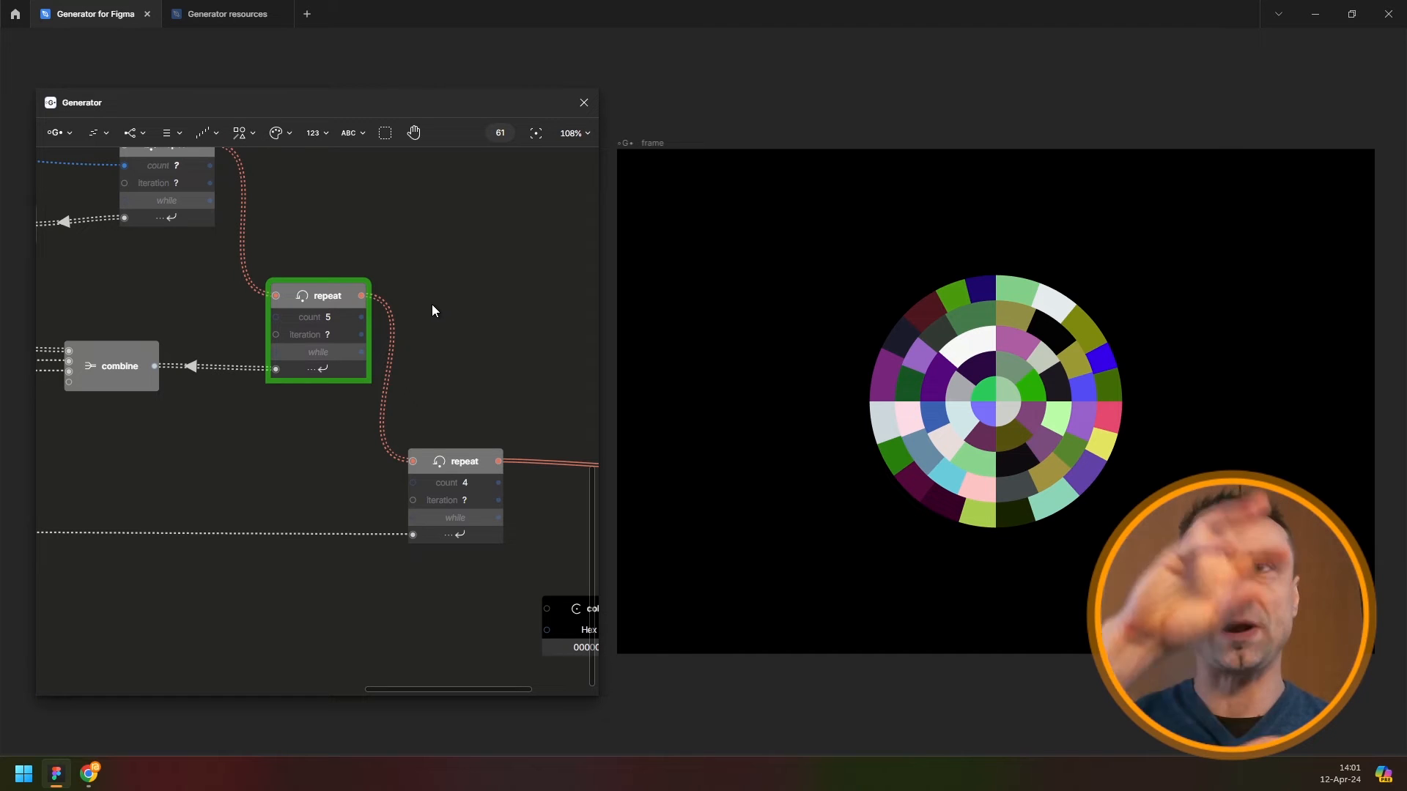
drag(170, 181, 252, 350)
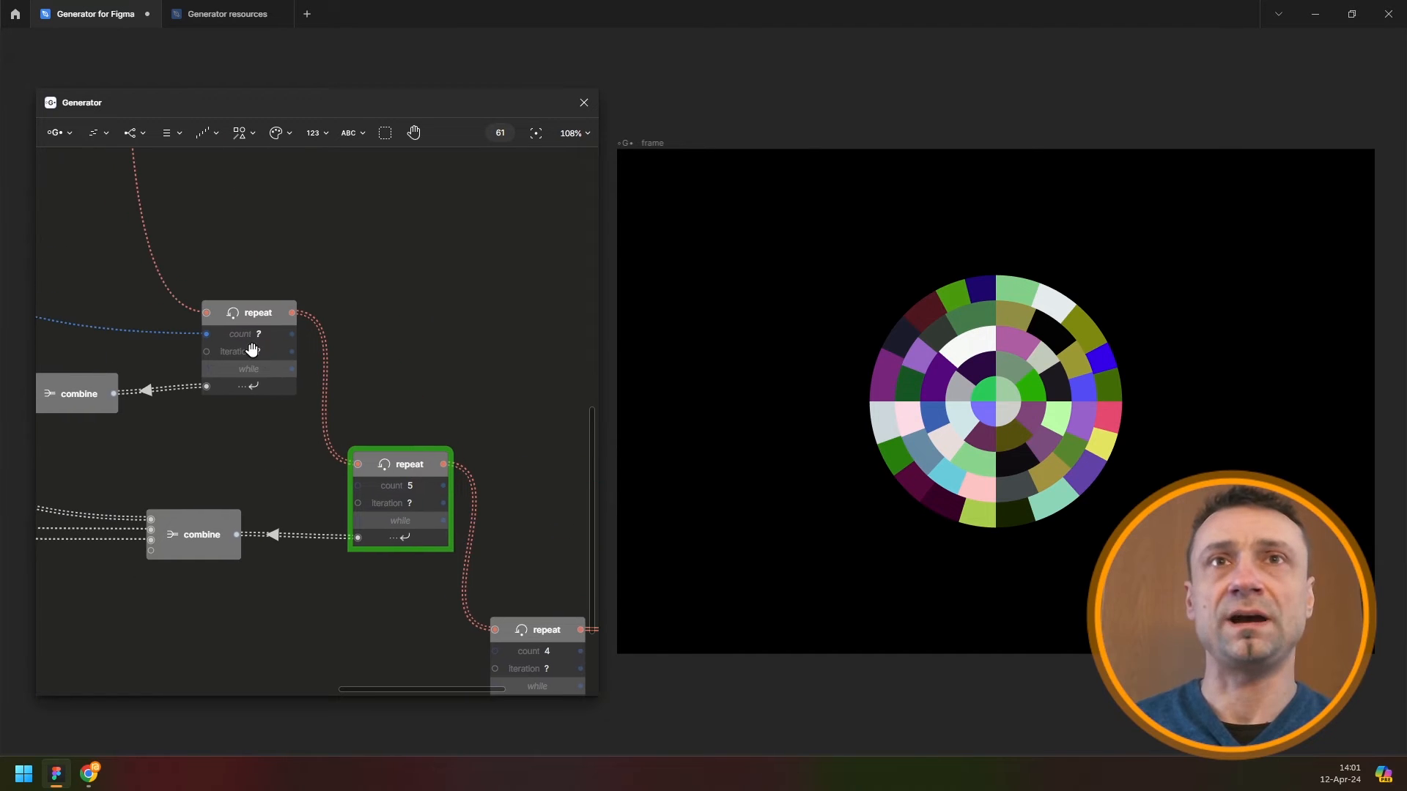
scroll(336, 480, down, 5)
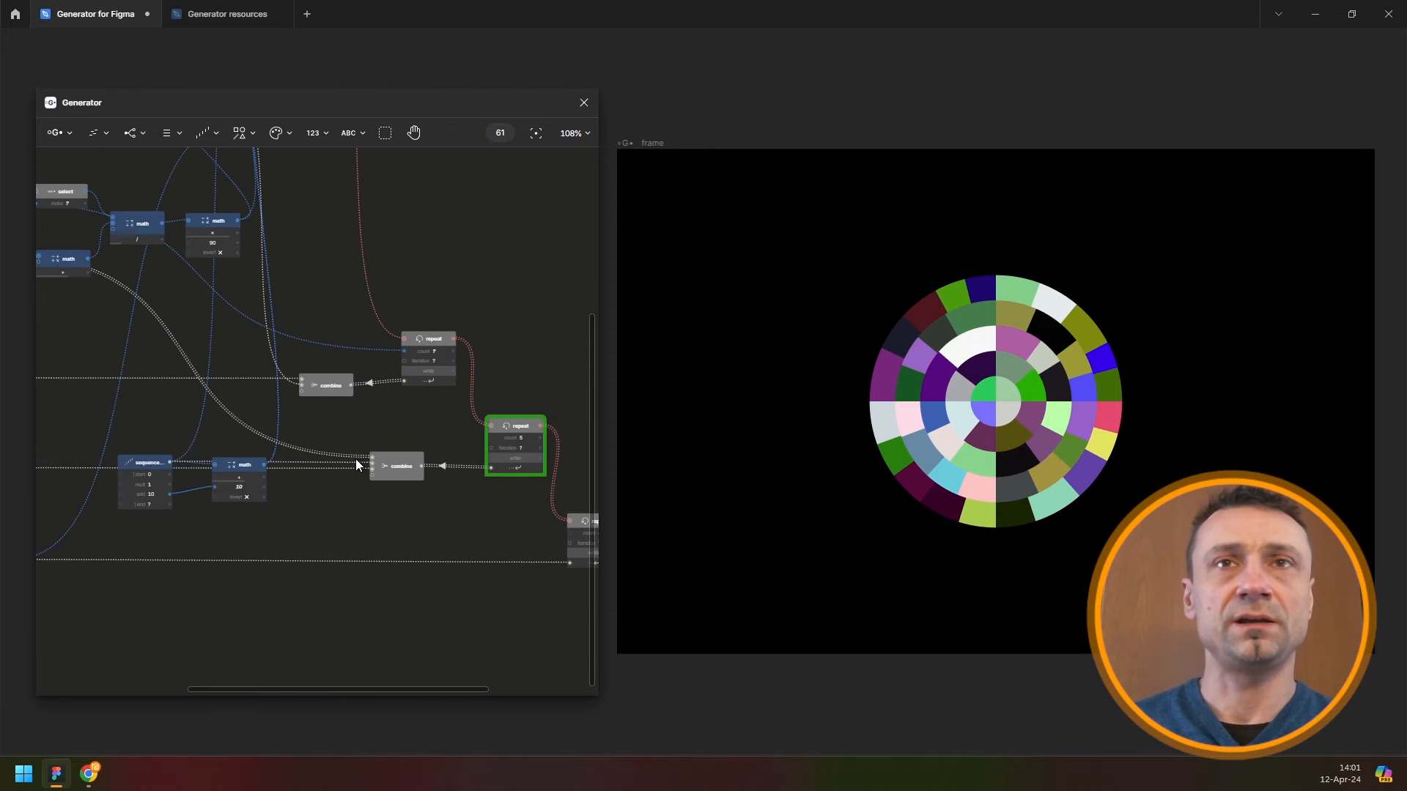
drag(143, 377, 394, 358)
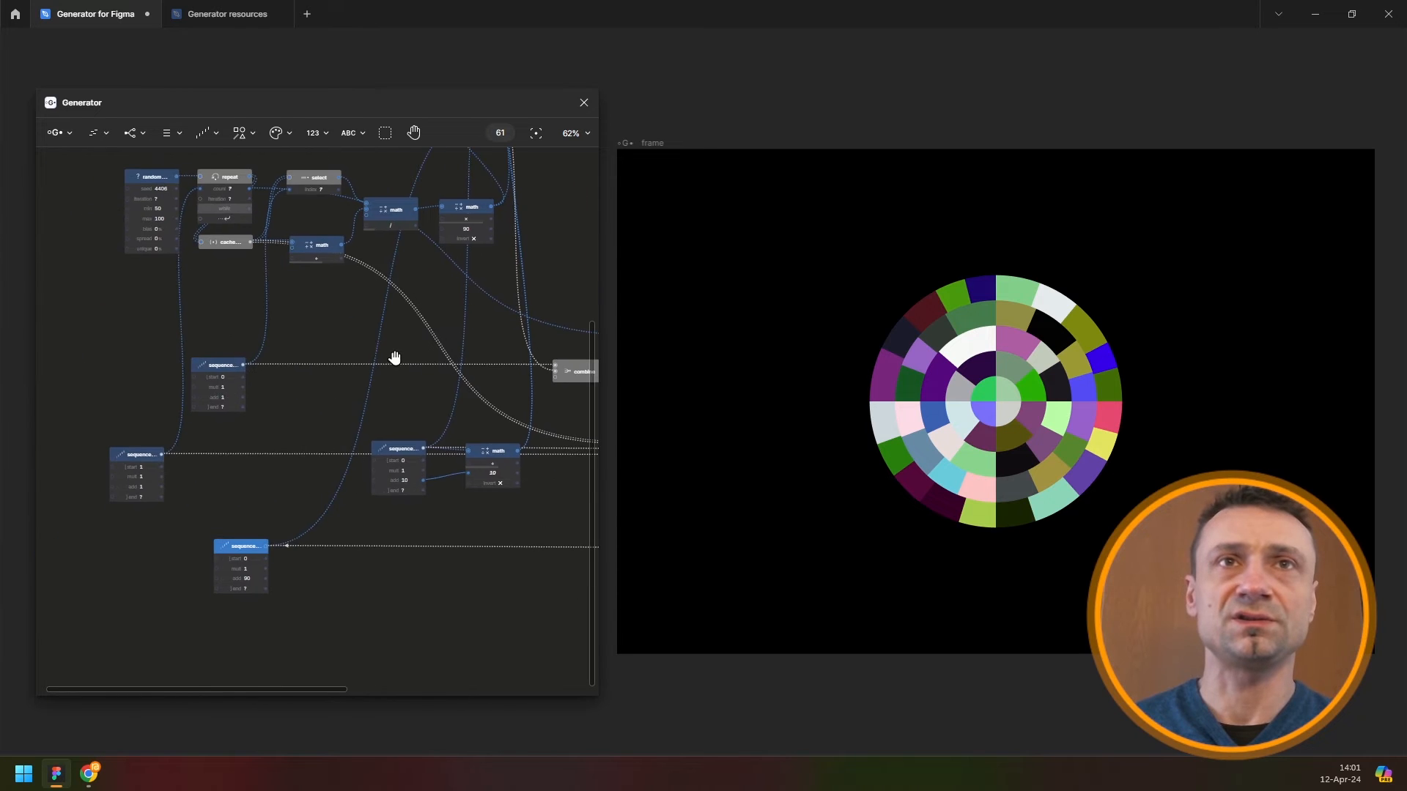
scroll(173, 370, up, 5)
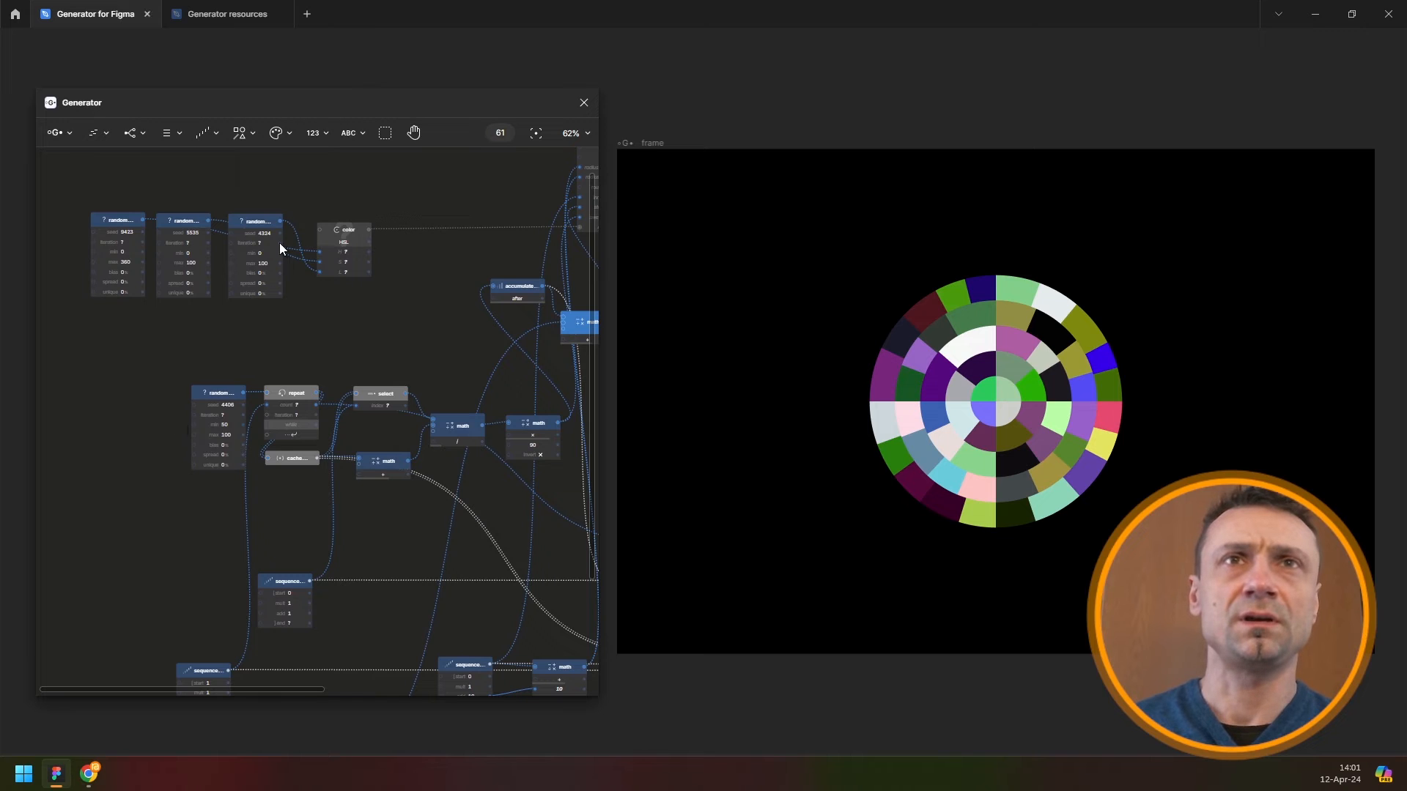
drag(266, 223, 102, 507)
drag(328, 327, 515, 238)
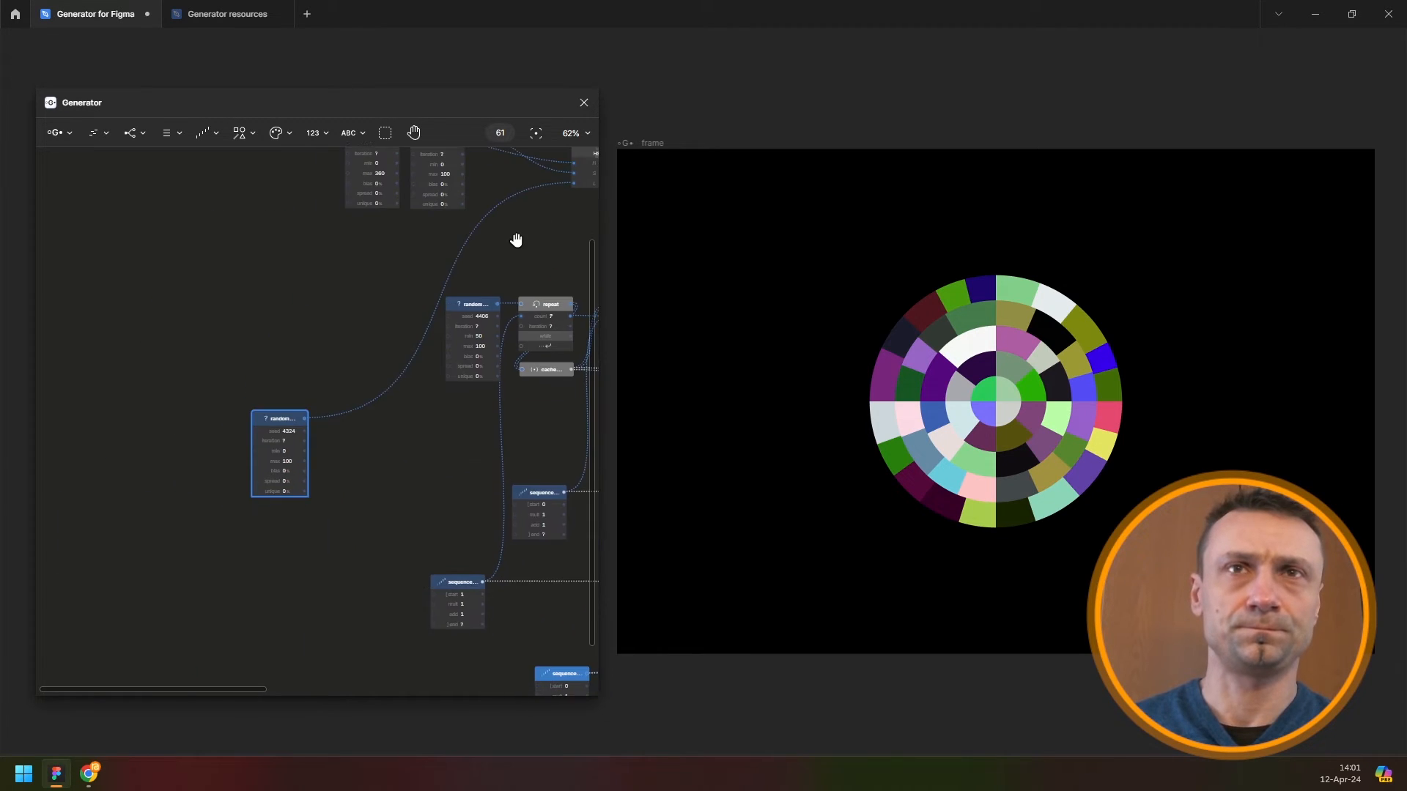
drag(286, 420, 246, 379)
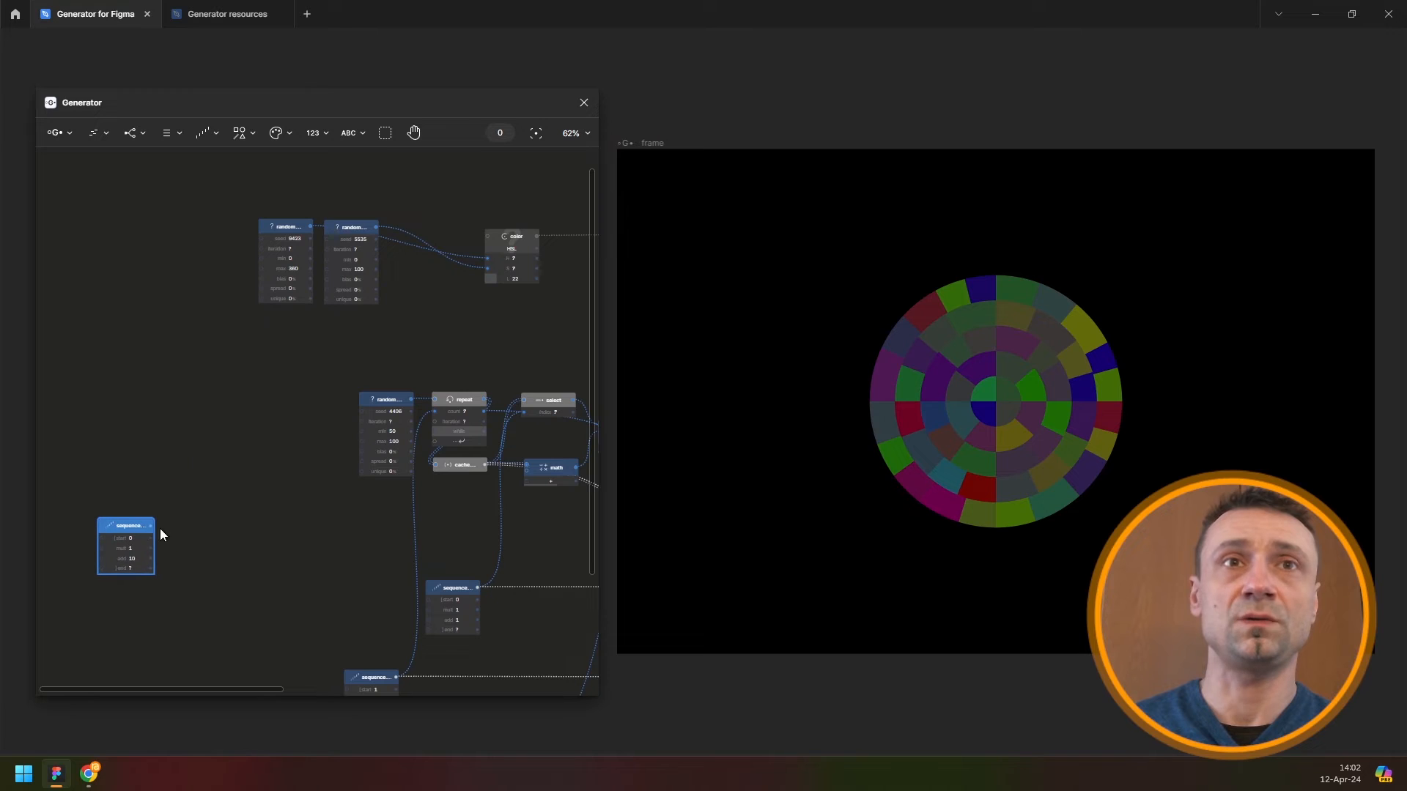
drag(422, 288, 495, 280)
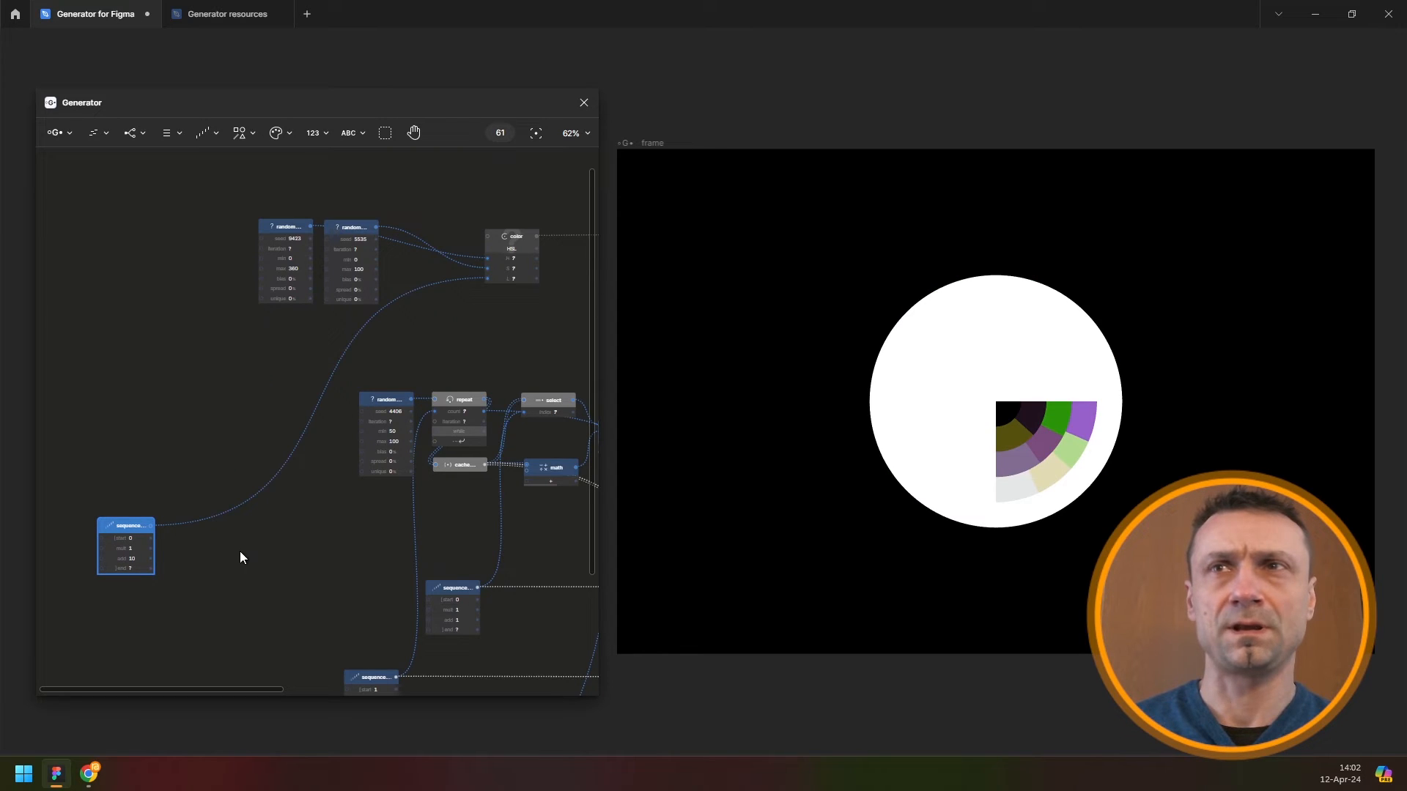
Move the lightness sequence down beside the other sequences and connect it to the combine node of the green-highlighted Repeat's loop
scroll(154, 389, down, 3)
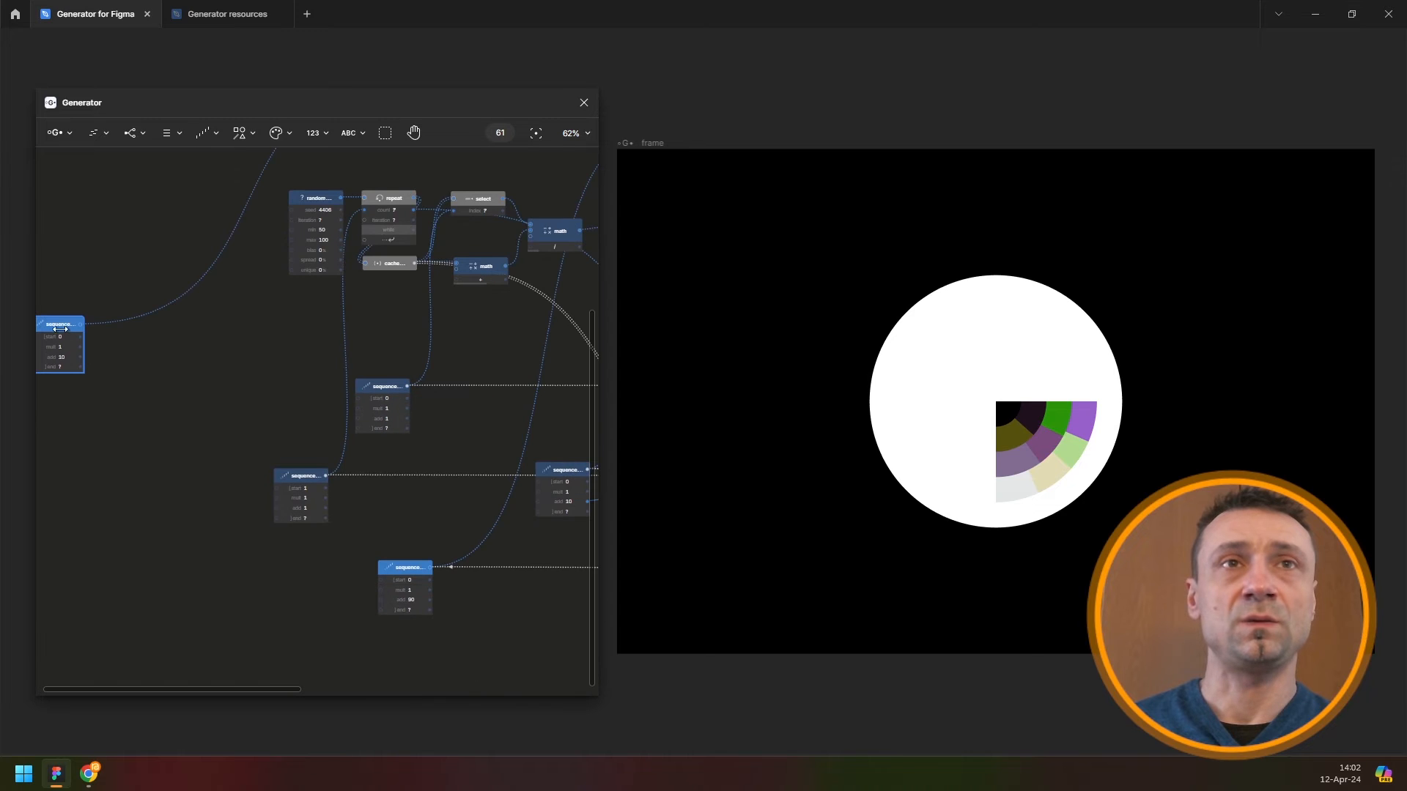
drag(60, 324, 204, 634)
scroll(239, 480, down, 2)
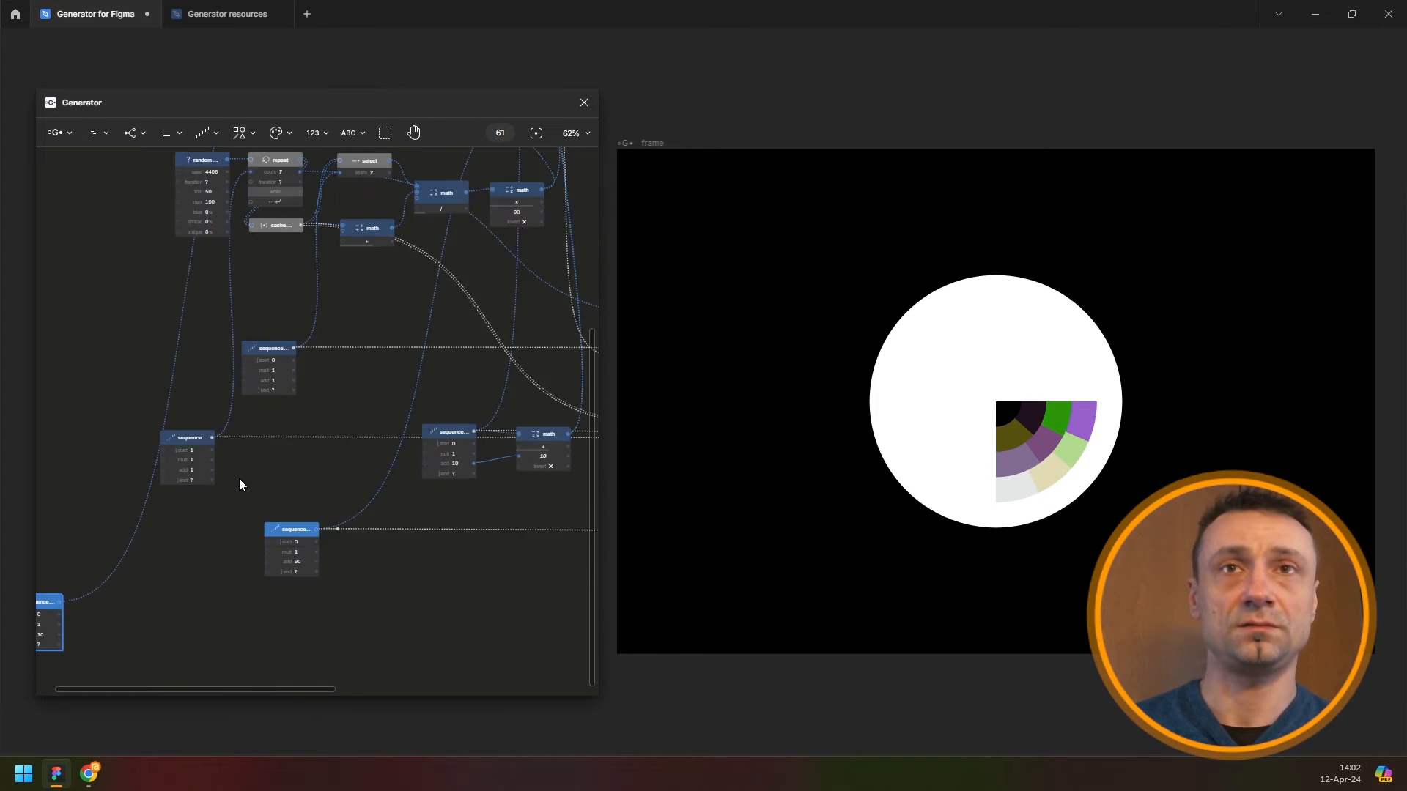
scroll(239, 478, down, 2)
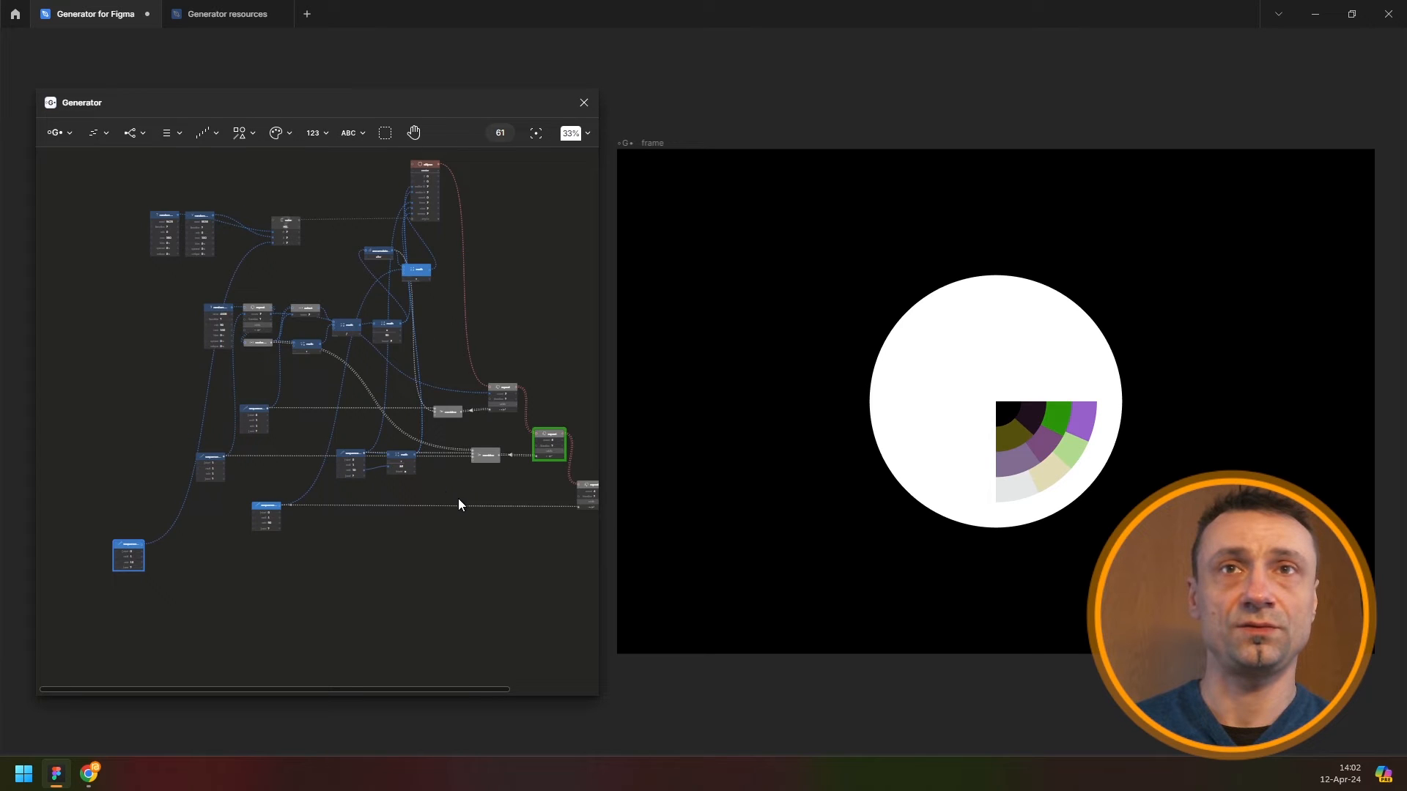
drag(177, 521, 417, 483)
scroll(468, 451, up, 5)
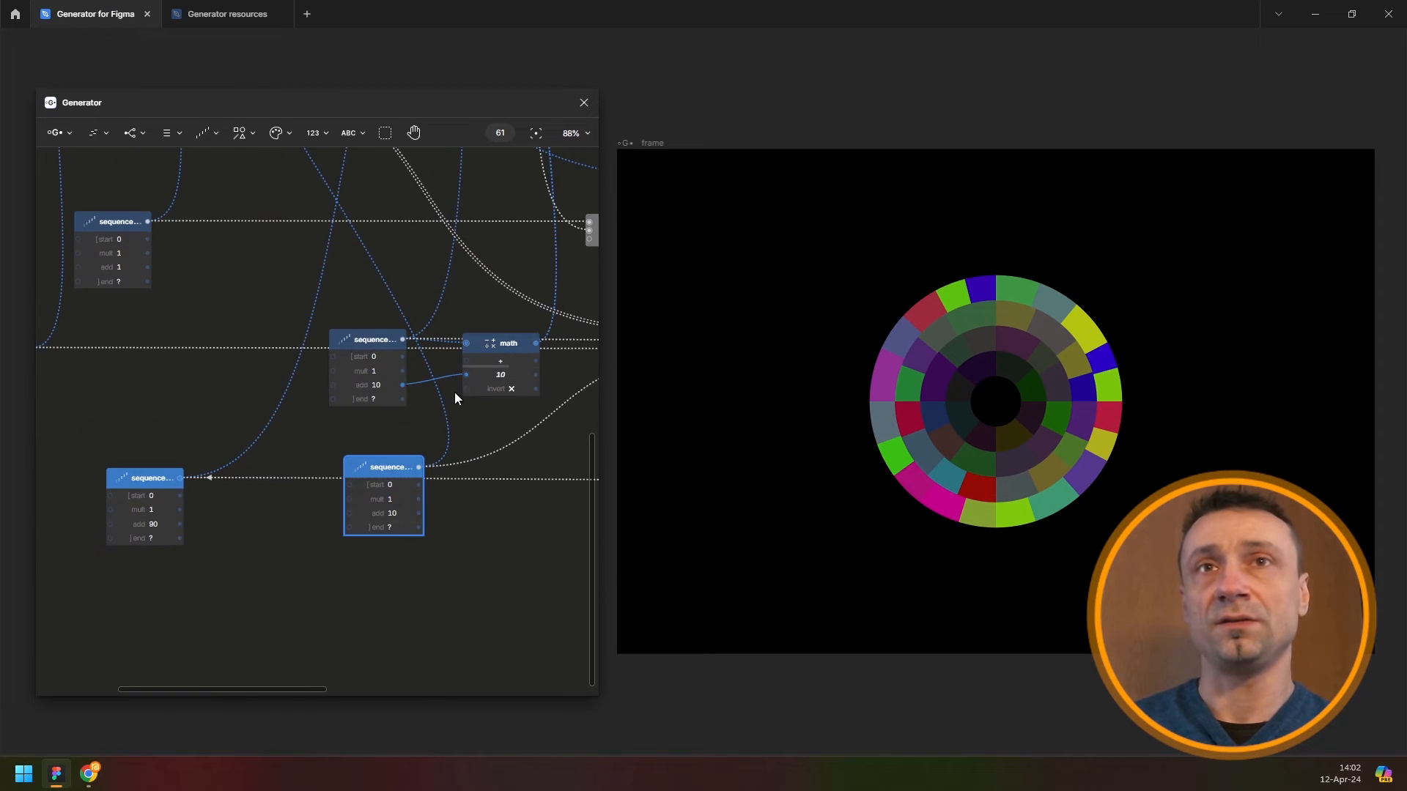
Move the lightness sequence away from the other sequence nodes, and set its start to 100 and its add to -5
scroll(454, 394, down, 3)
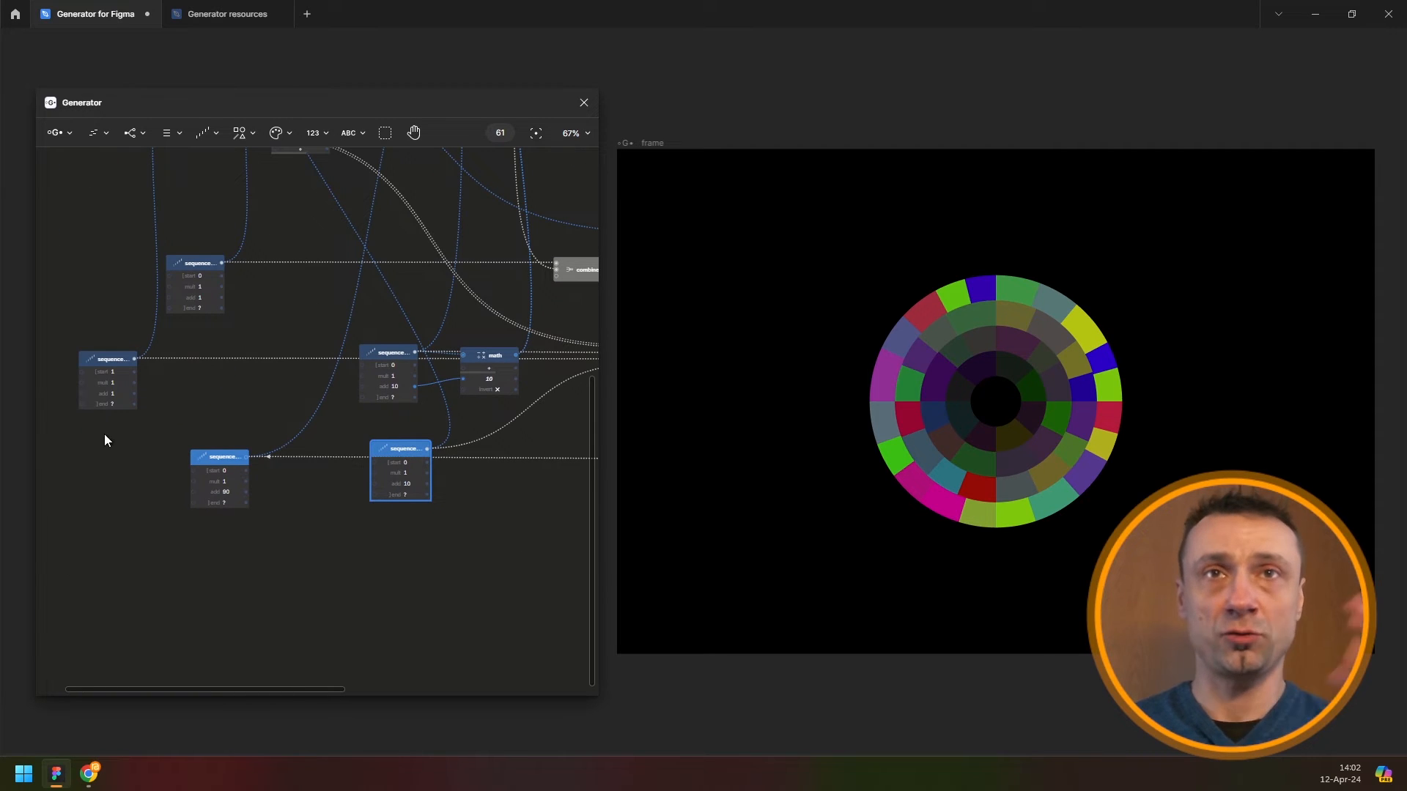
drag(104, 434, 63, 433)
drag(263, 394, 559, 426)
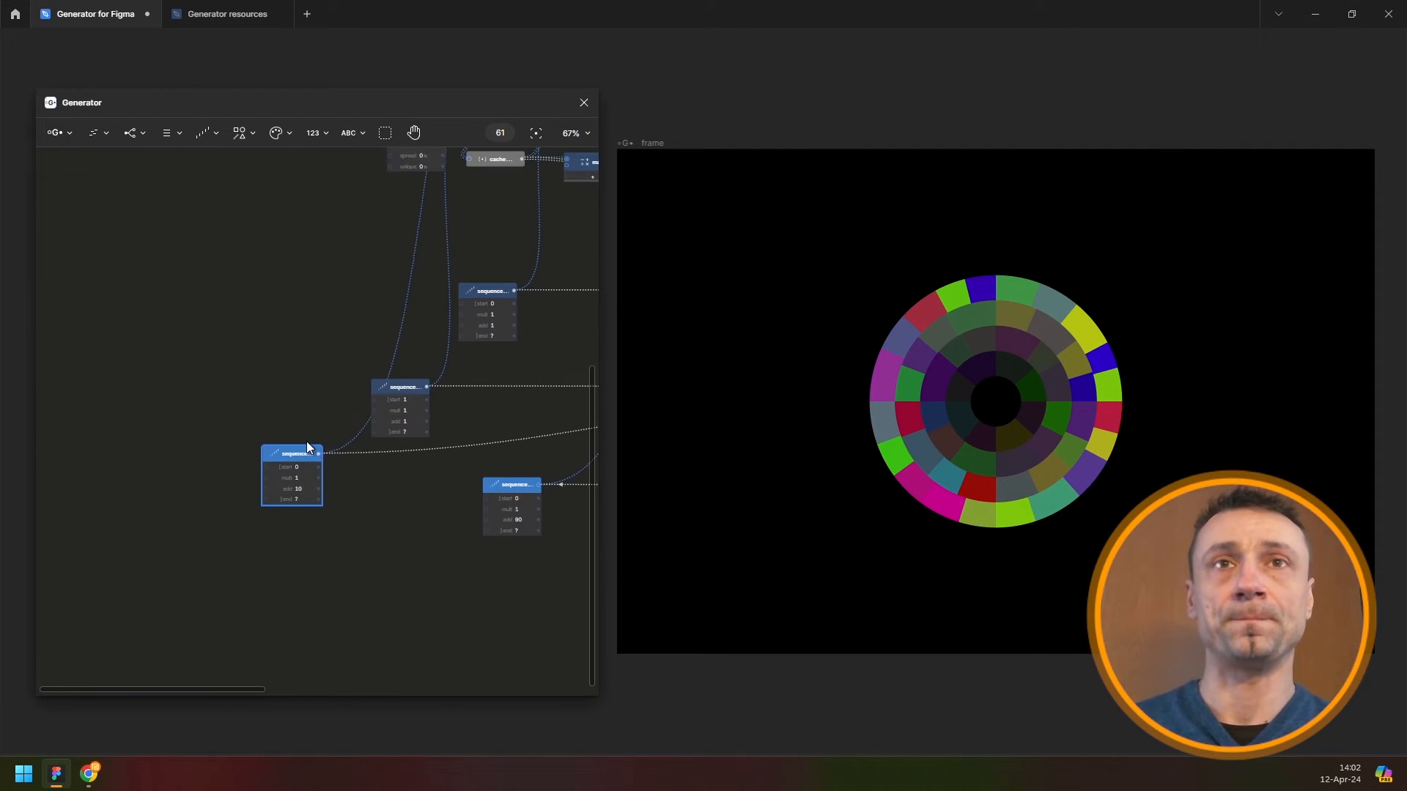
drag(308, 447, 165, 489)
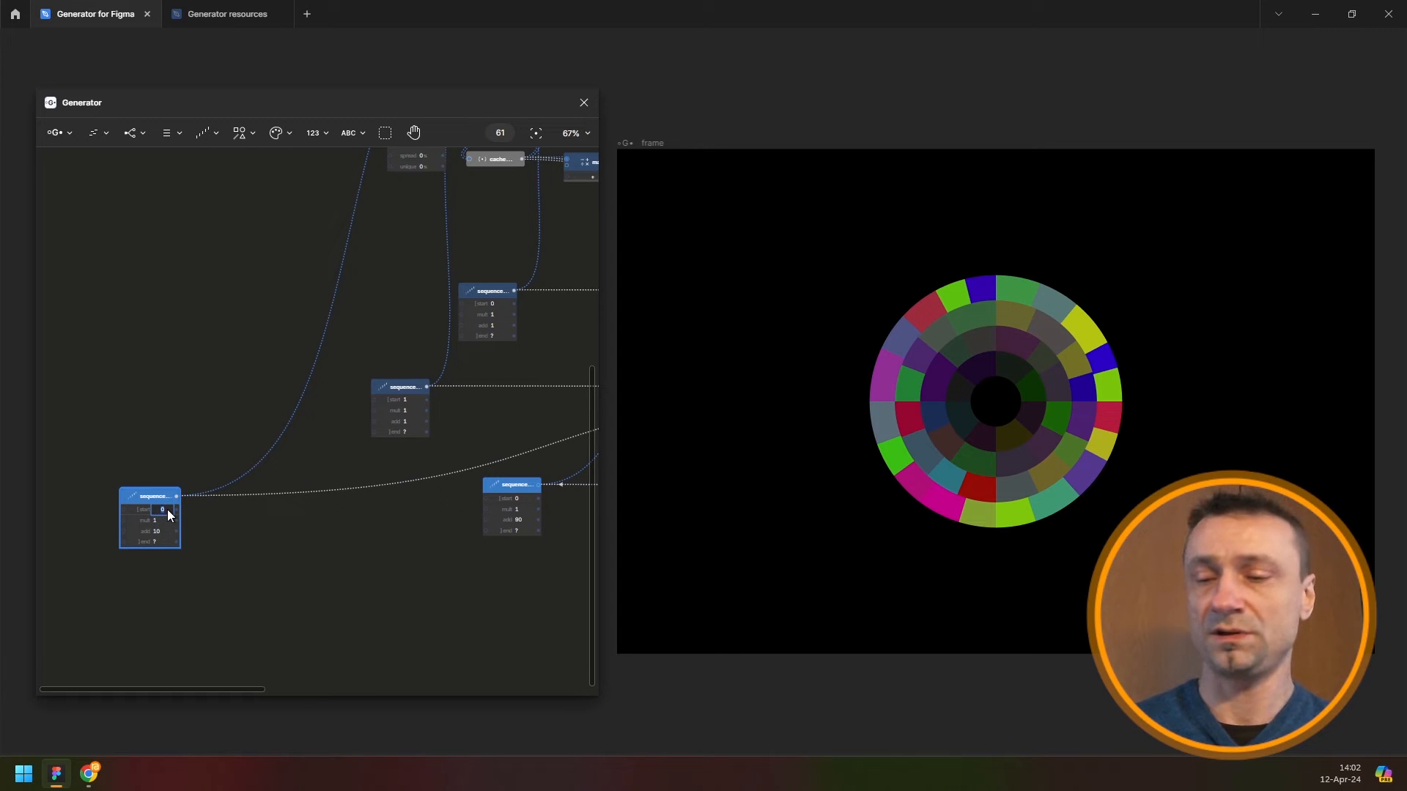
key(Tab)
key(Tab)
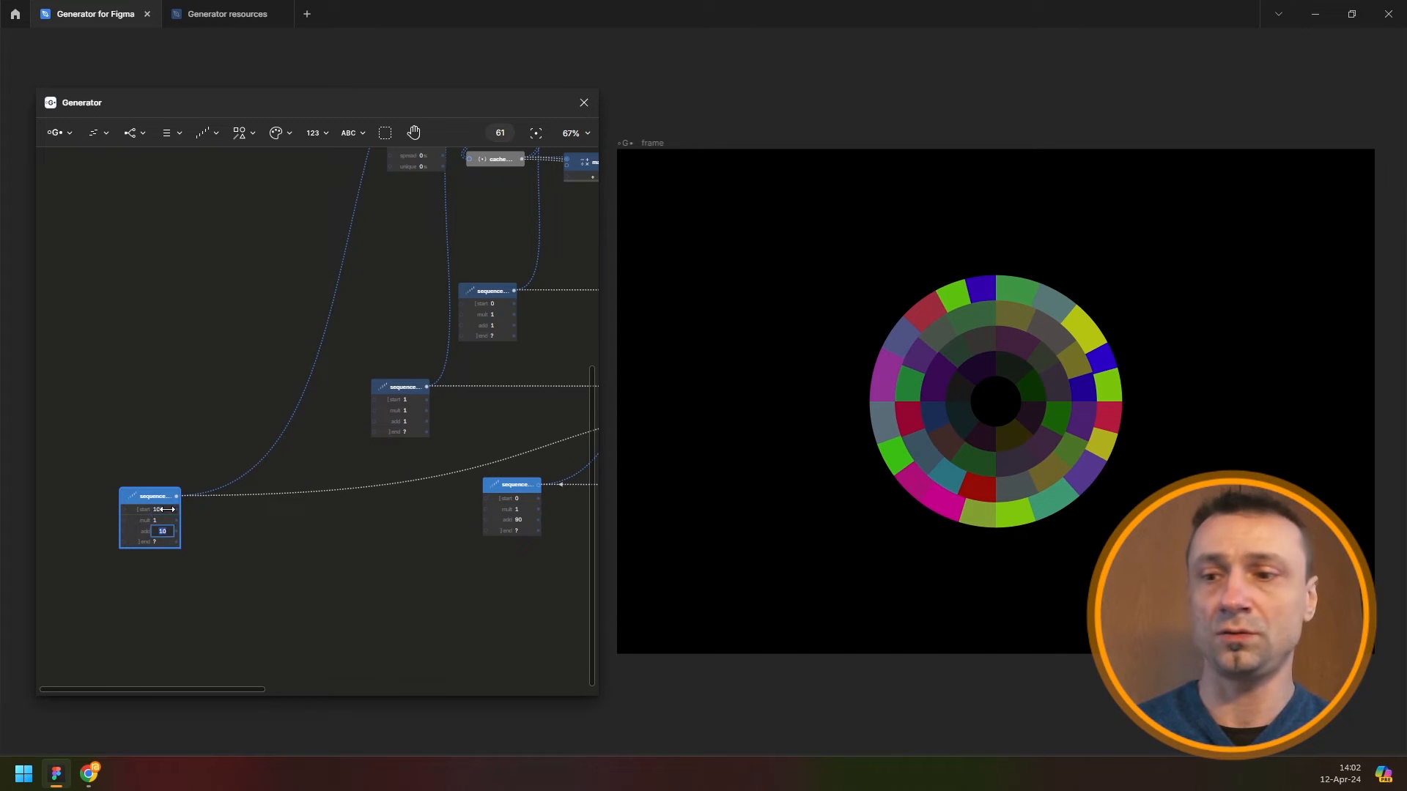
text(-5)
key(Return)
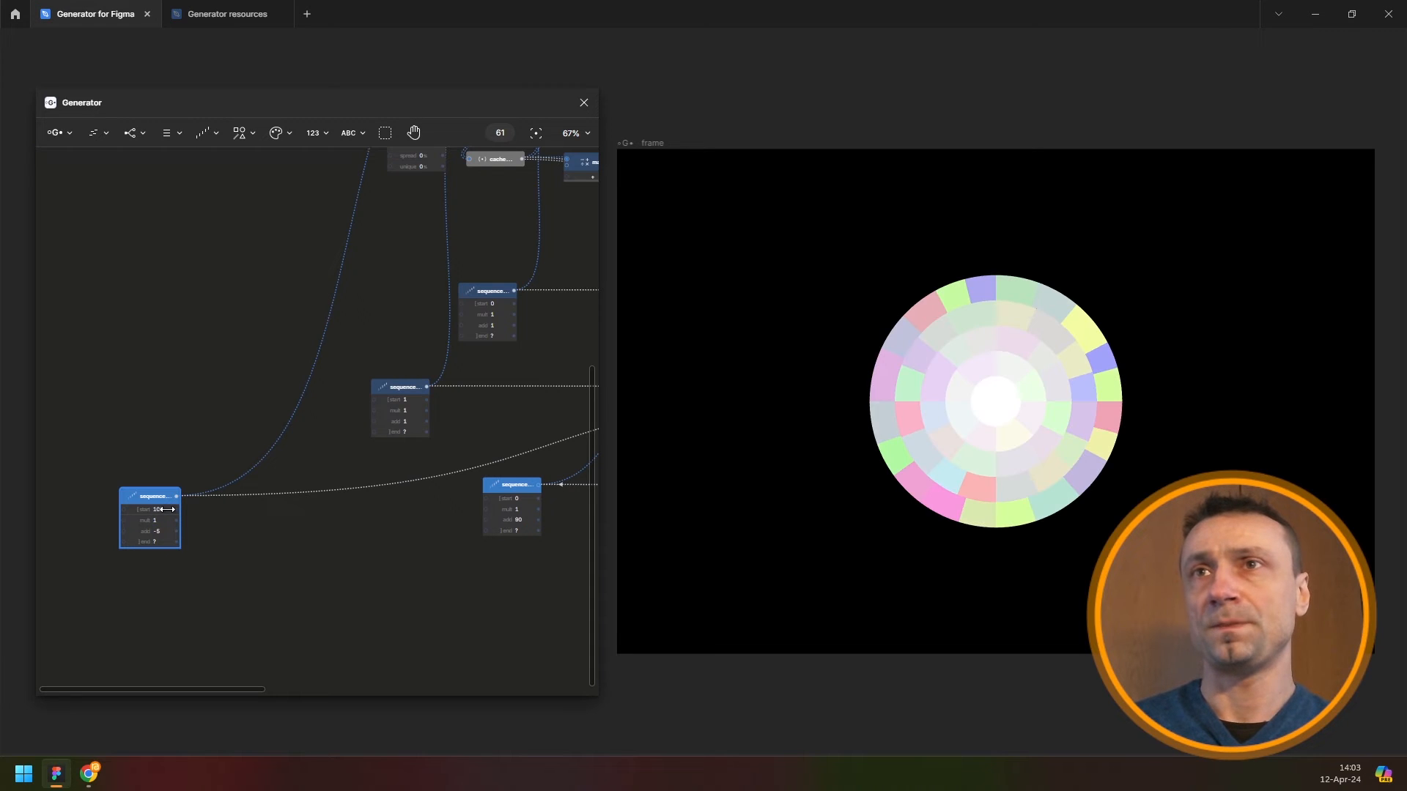
Set the add value of the lightness sequence to -18
key(BackSpace)
text(8)
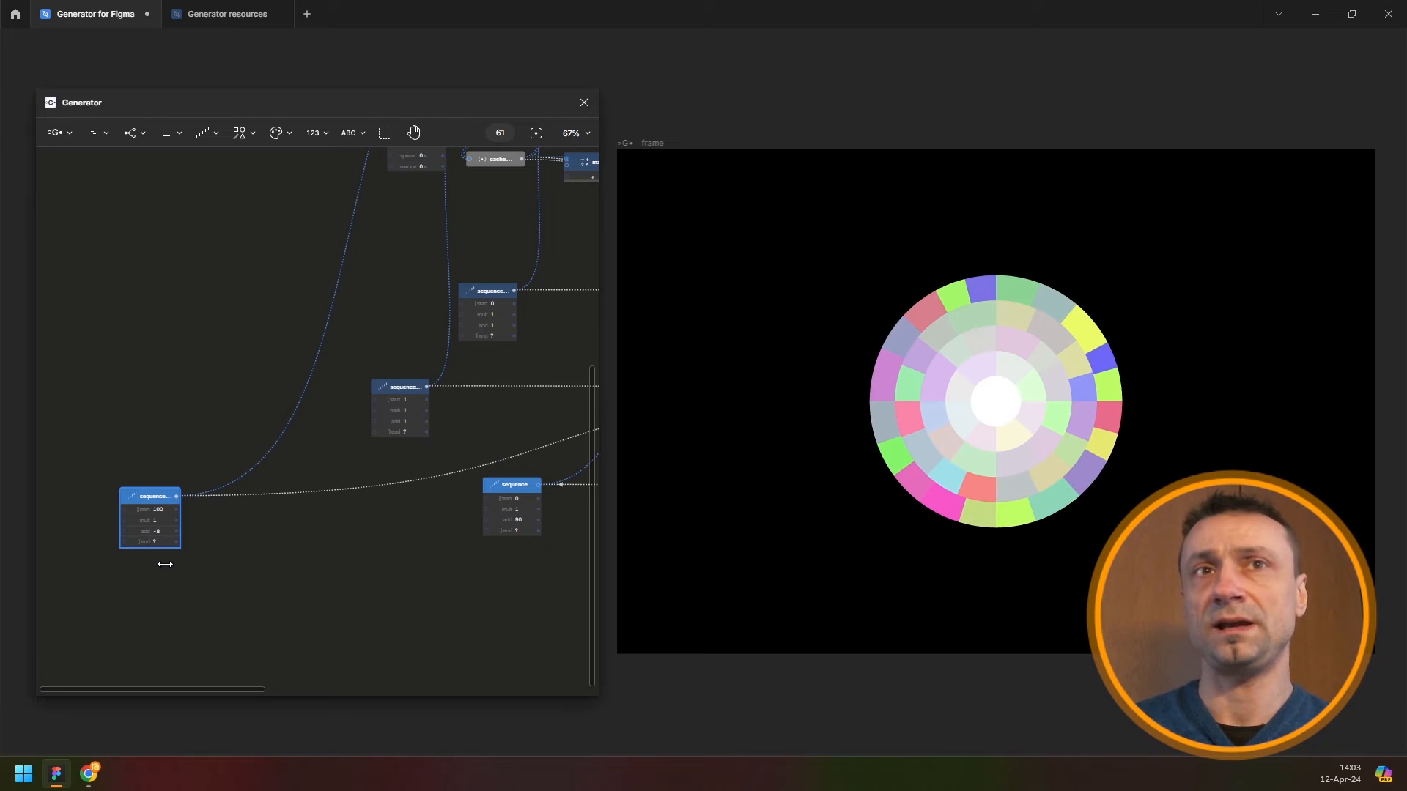
drag(165, 529, 164, 530)
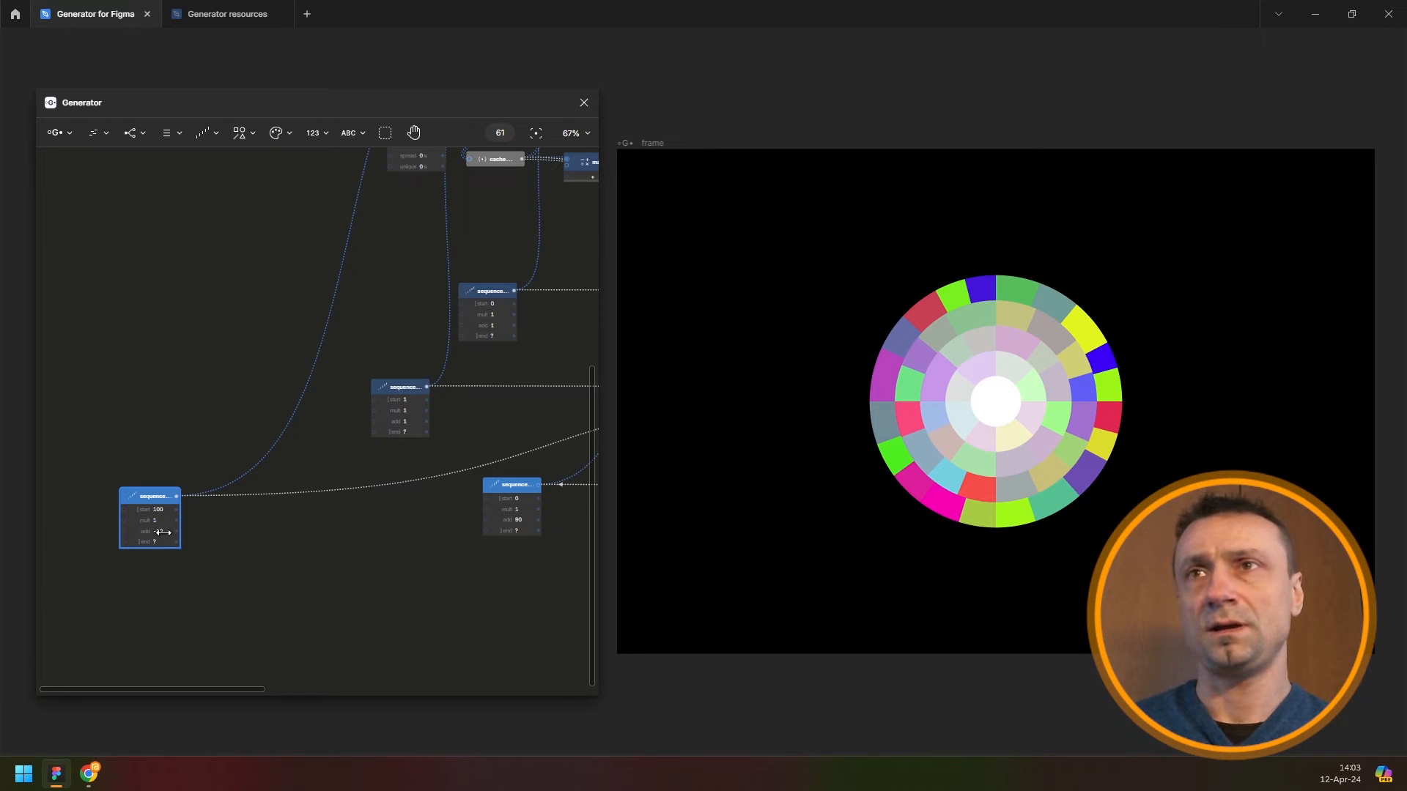
drag(162, 533, 168, 530)
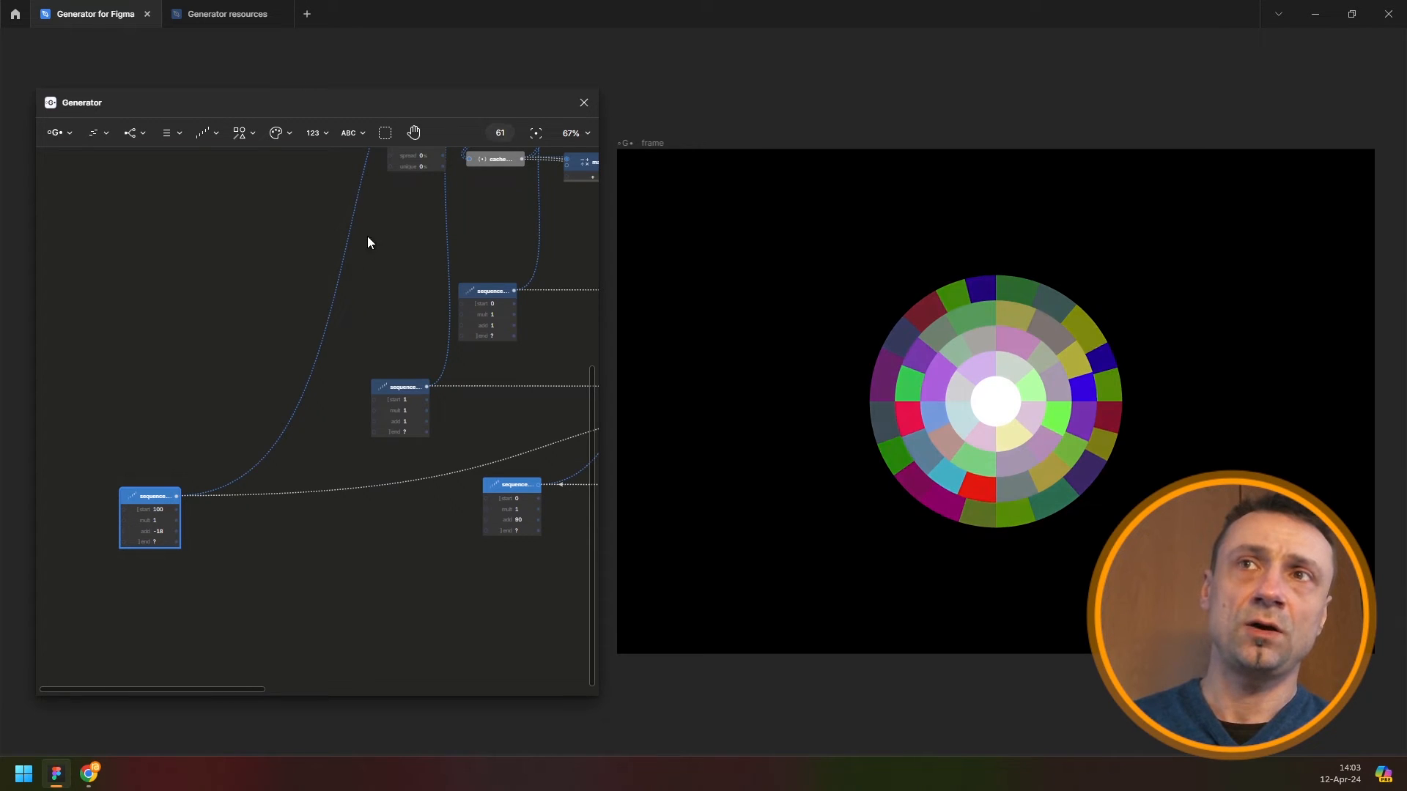
Pull the random node feeding the color's S input away from its neighbor and delete it
scroll(366, 494, up, 4)
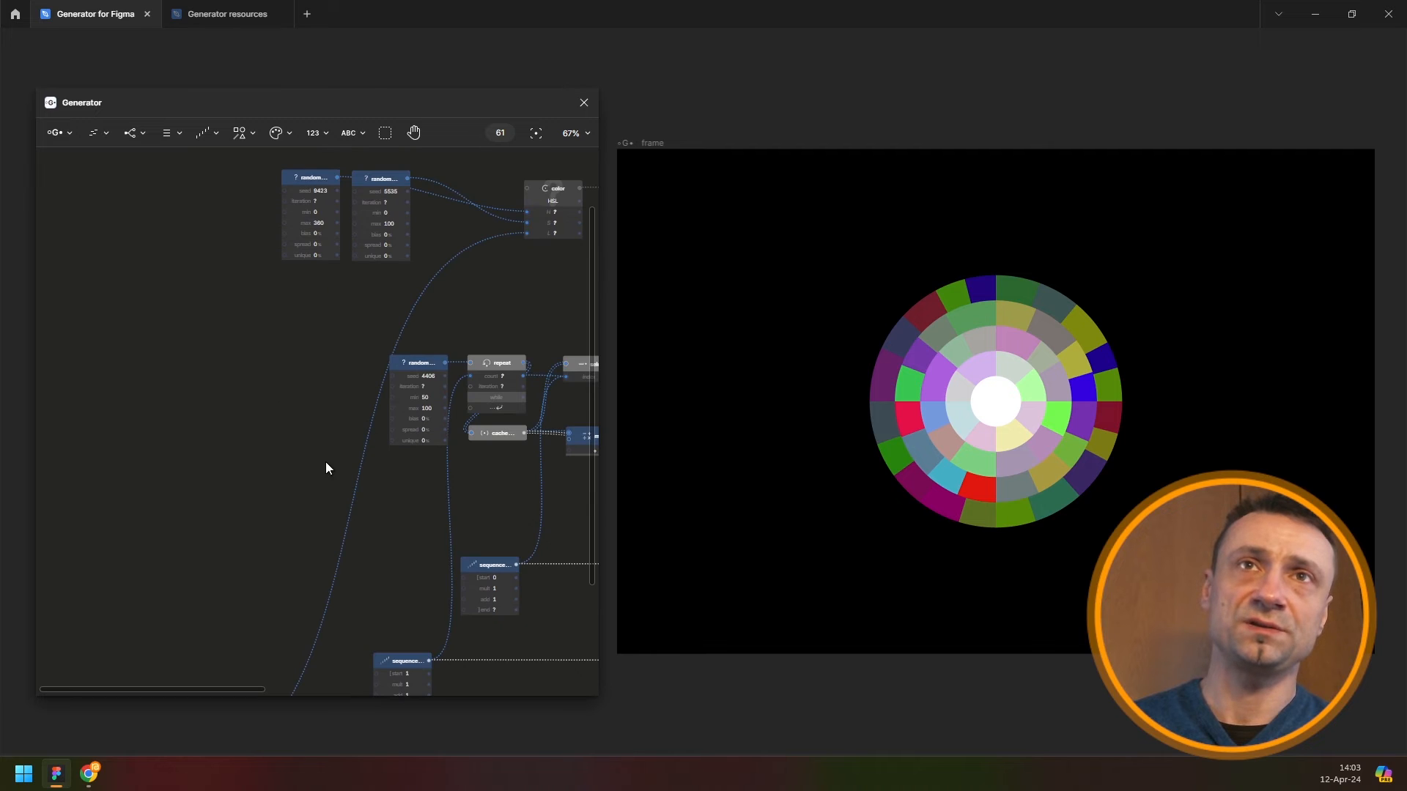
drag(355, 522, 369, 595)
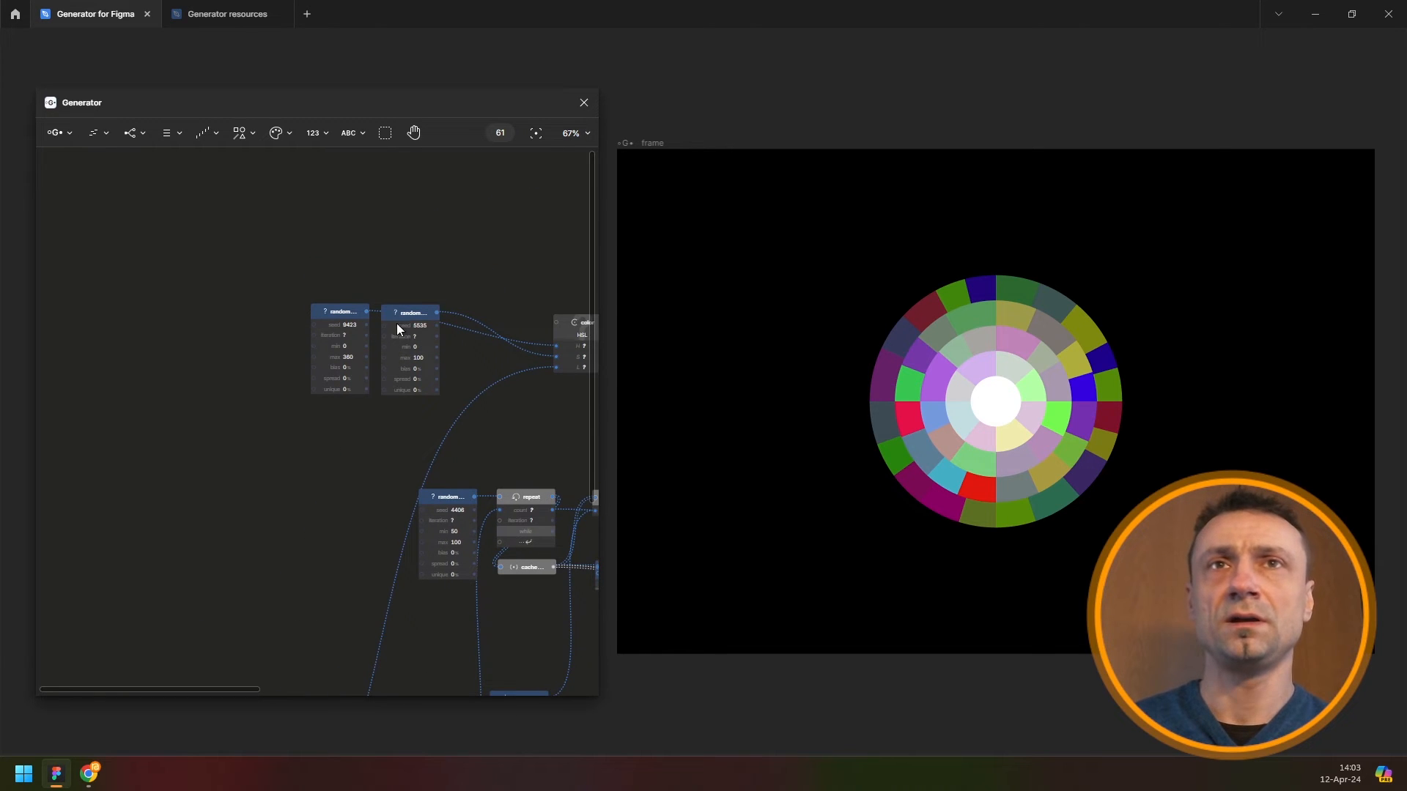
drag(408, 313, 323, 442)
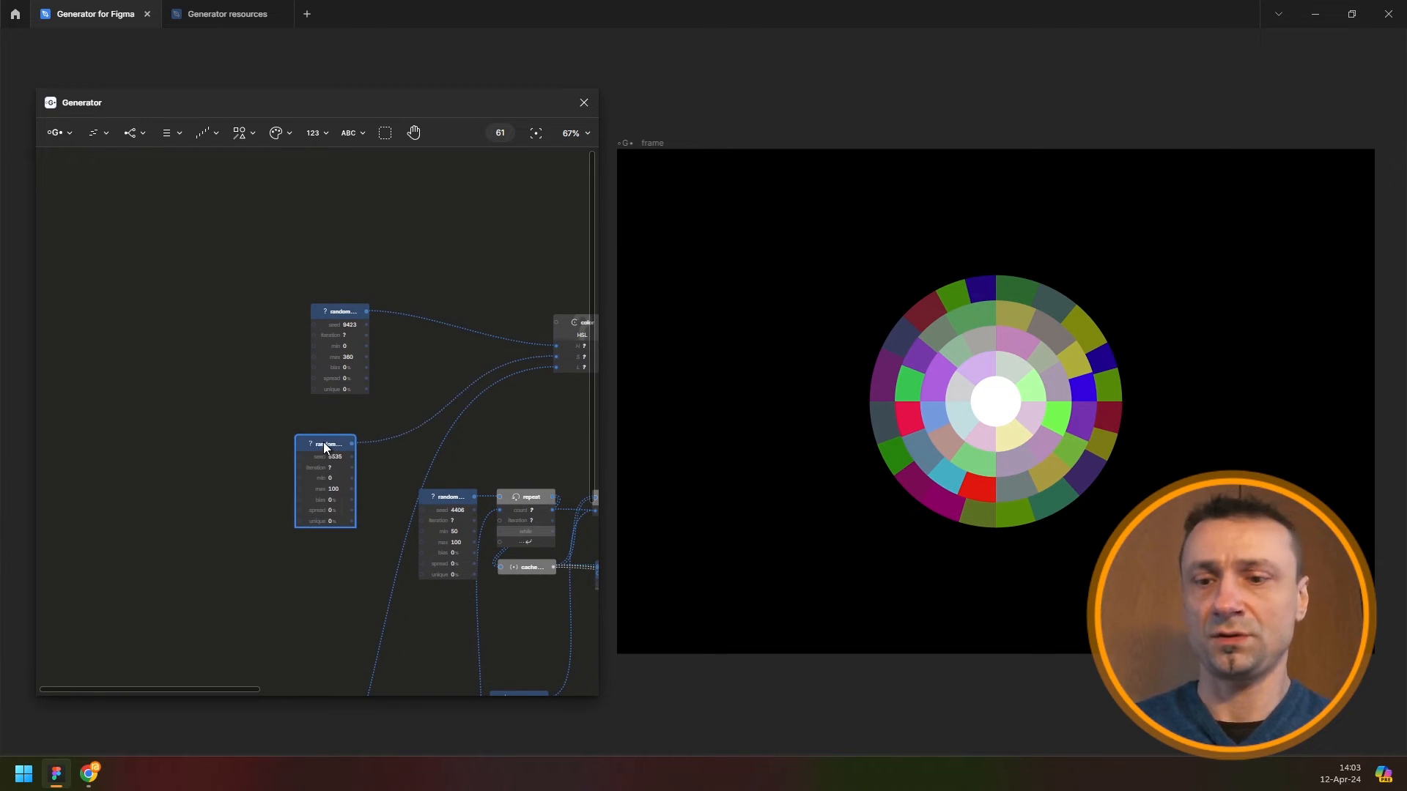
key(Delete)
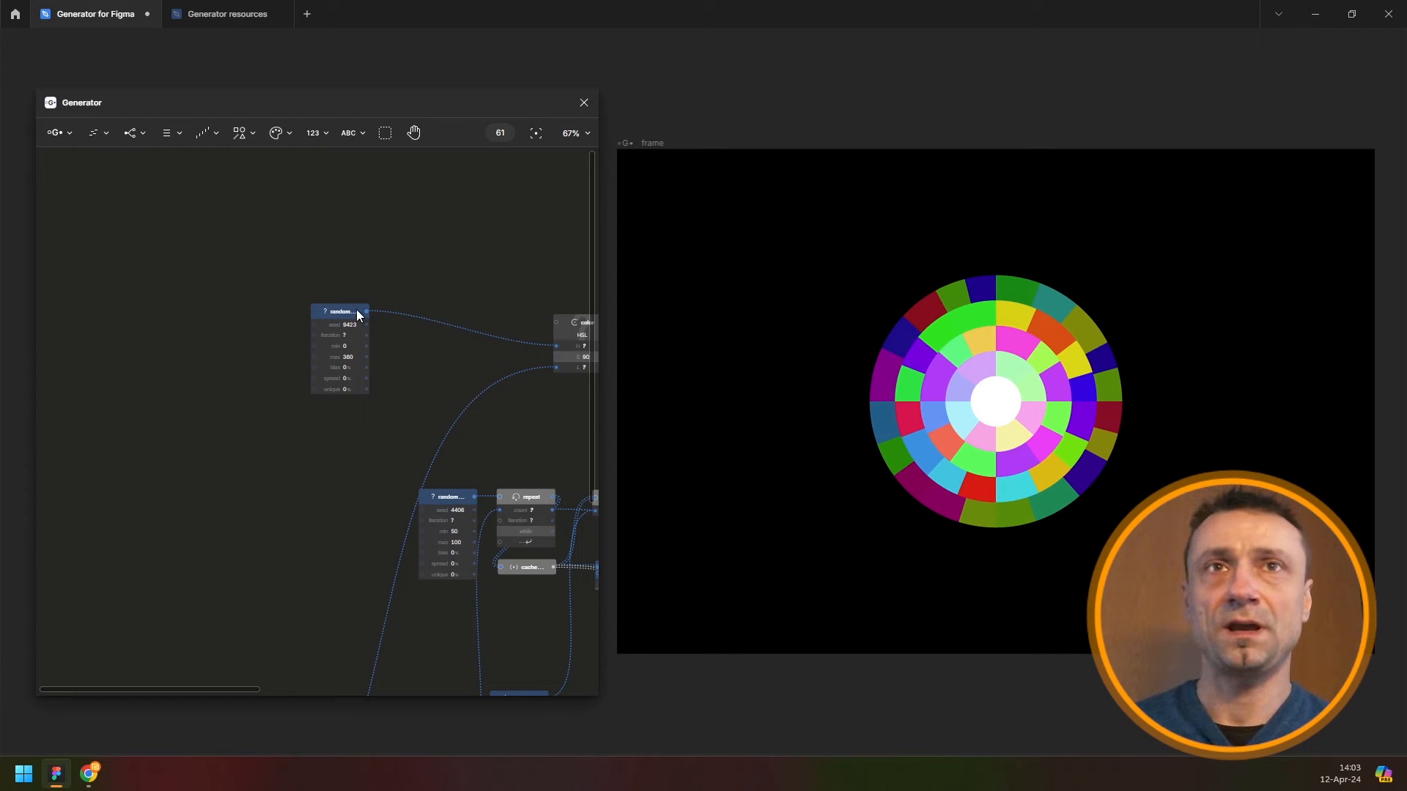
Move the hue random node below the lightness sequence and join it with the quadrant rotation sequence in a new combine node
drag(356, 310, 299, 624)
scroll(322, 310, down, 5)
drag(490, 574, 234, 428)
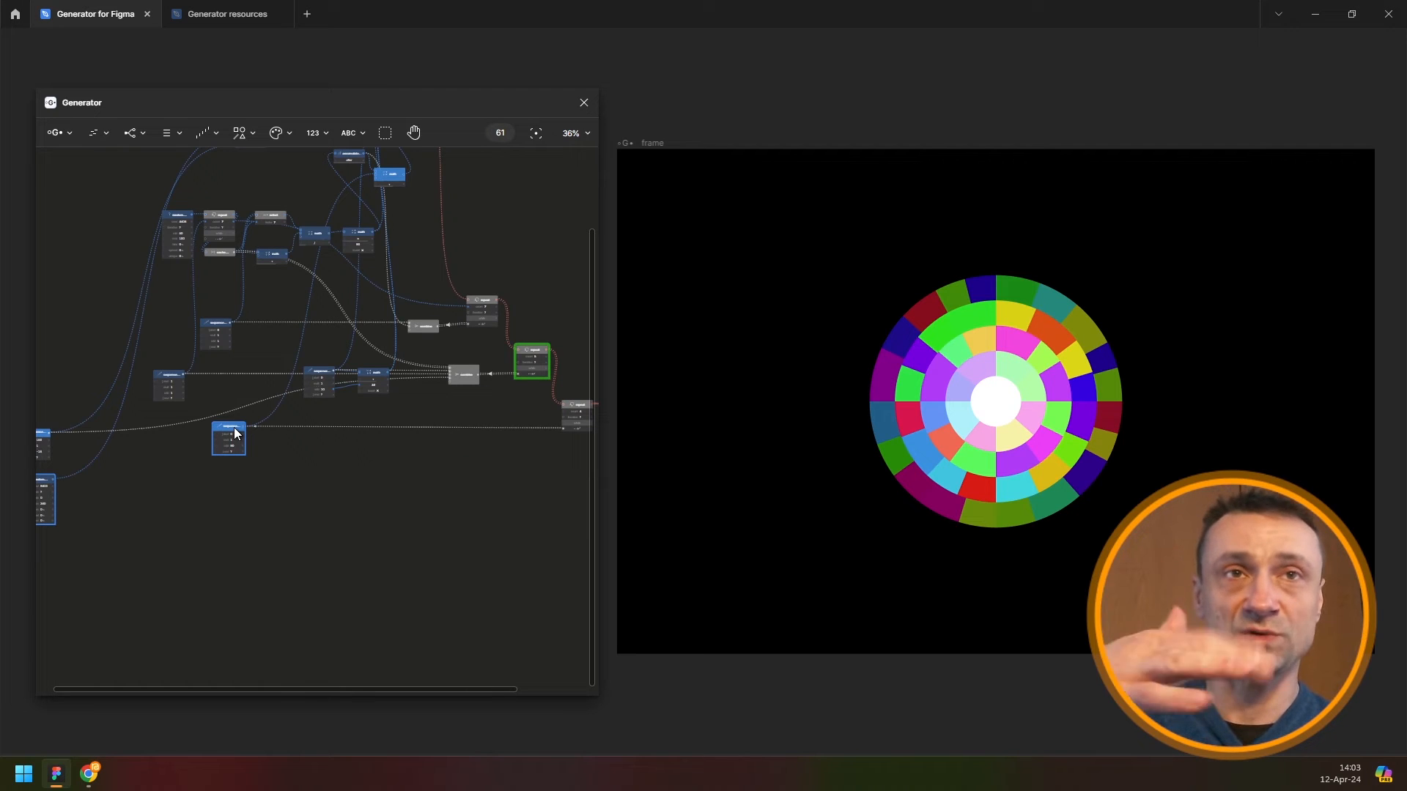
key(ctrl+slash)
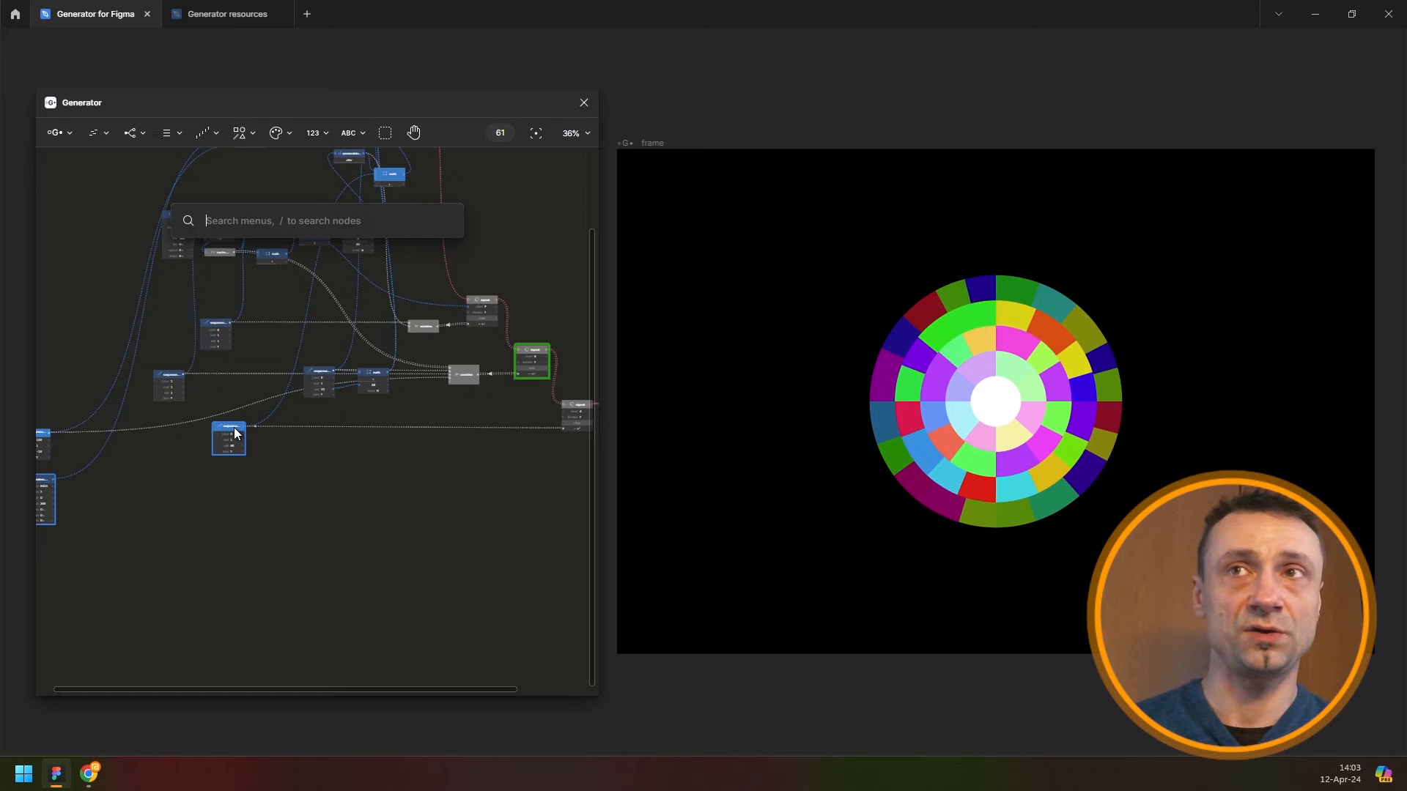
text(cl)
key(Return)
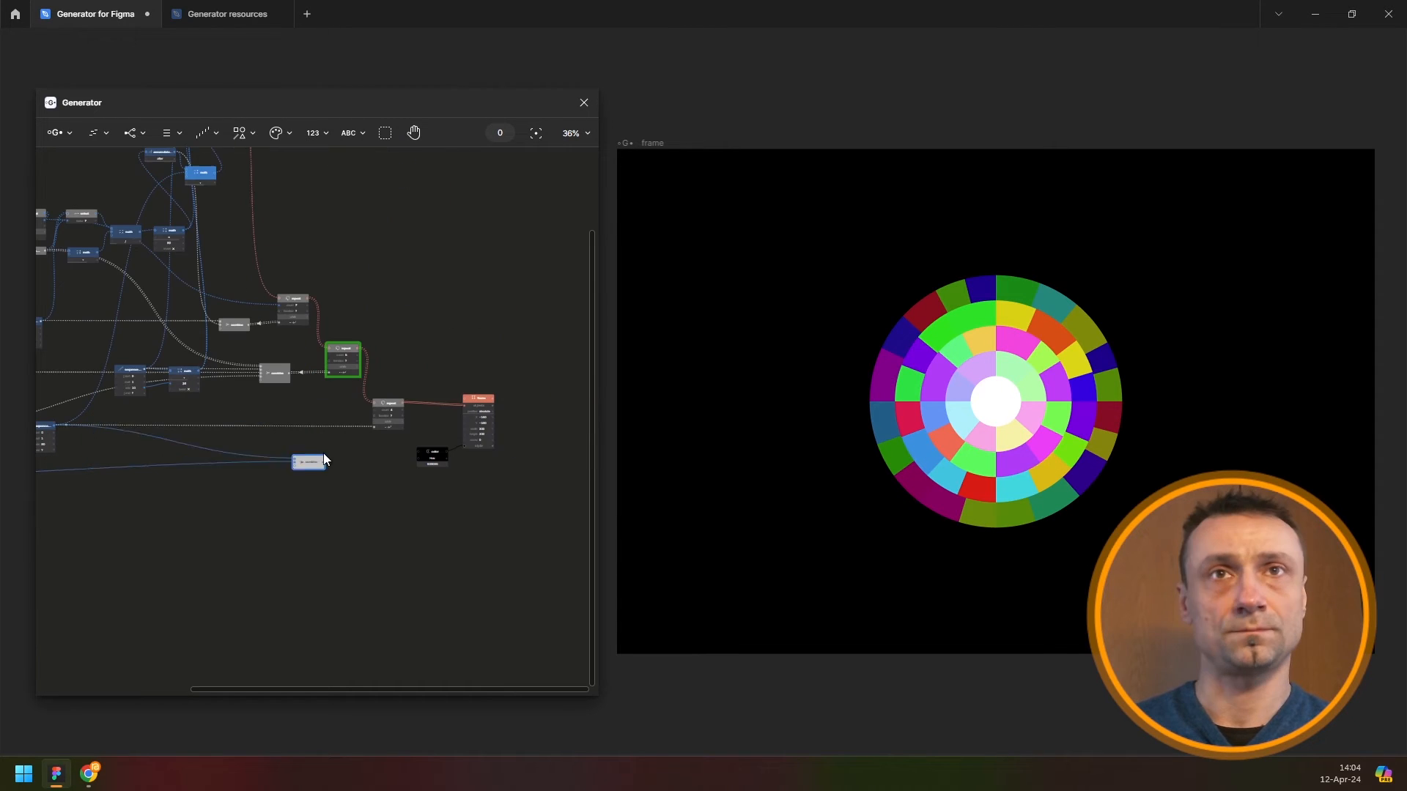
Connect the new combine node to the close-loop input of the count-4 Repeat and place it beside that Repeat
drag(323, 452, 406, 419)
scroll(365, 433, up, 5)
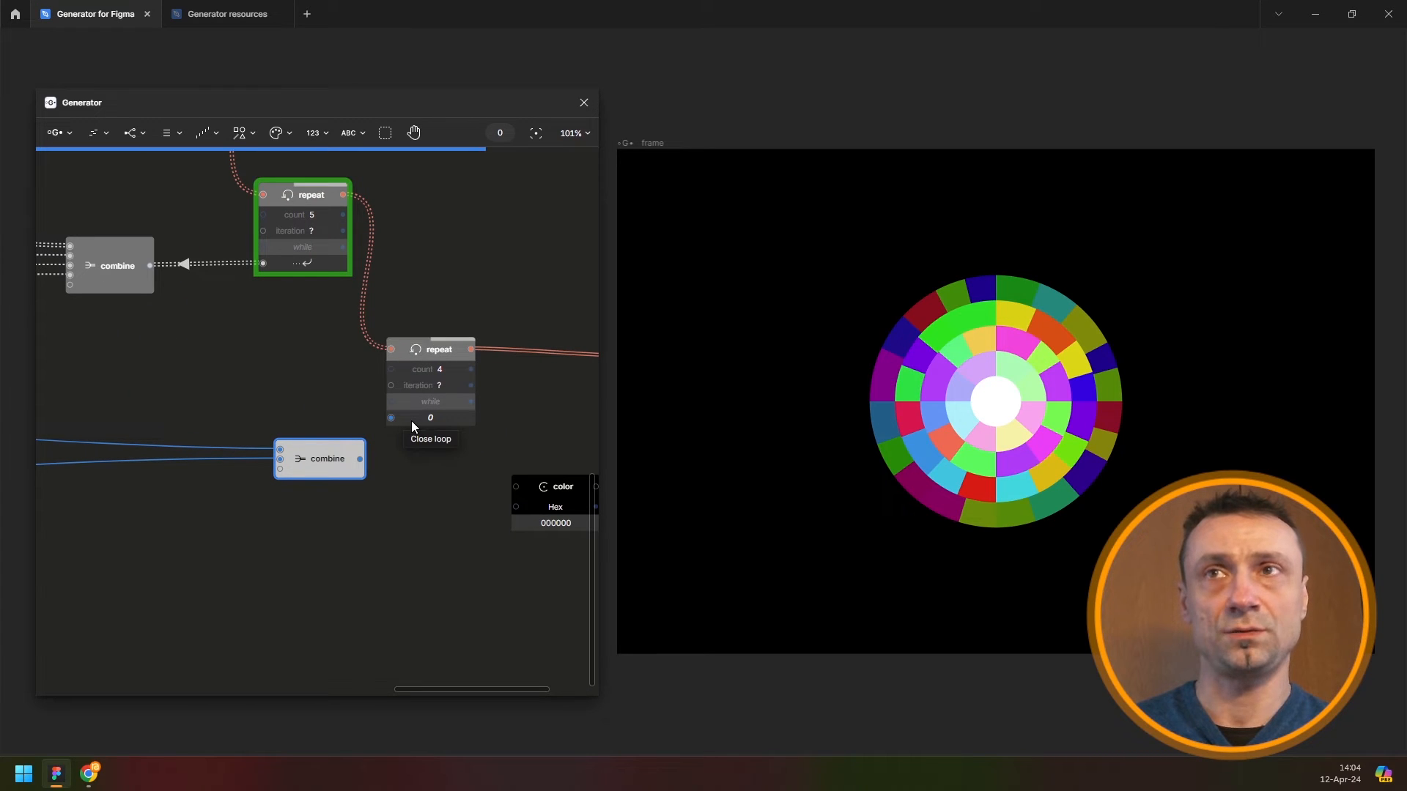
drag(315, 461, 296, 420)
scroll(298, 474, down, 1)
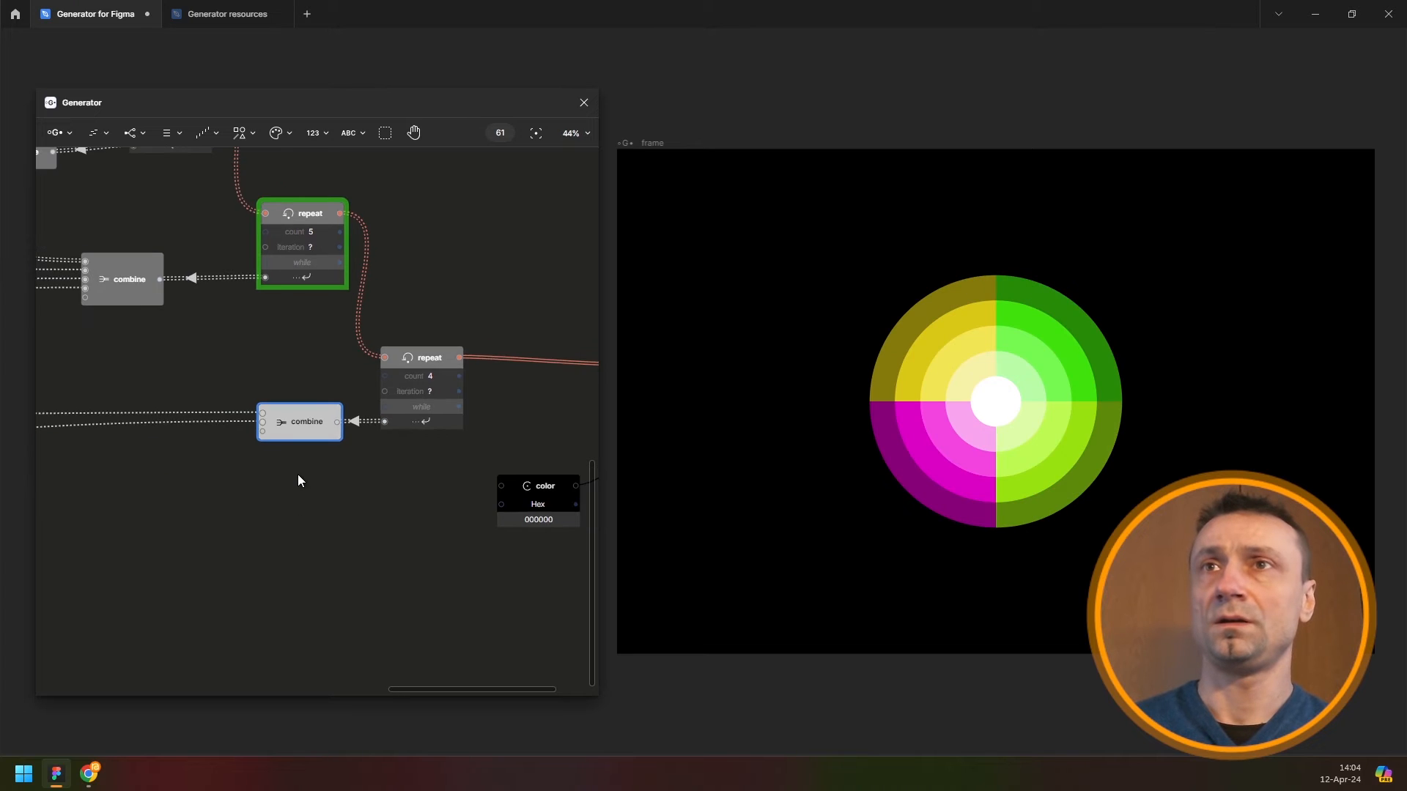
Delete the random node with max 360 below the lightness sequence
scroll(299, 478, down, 3)
drag(164, 425, 371, 402)
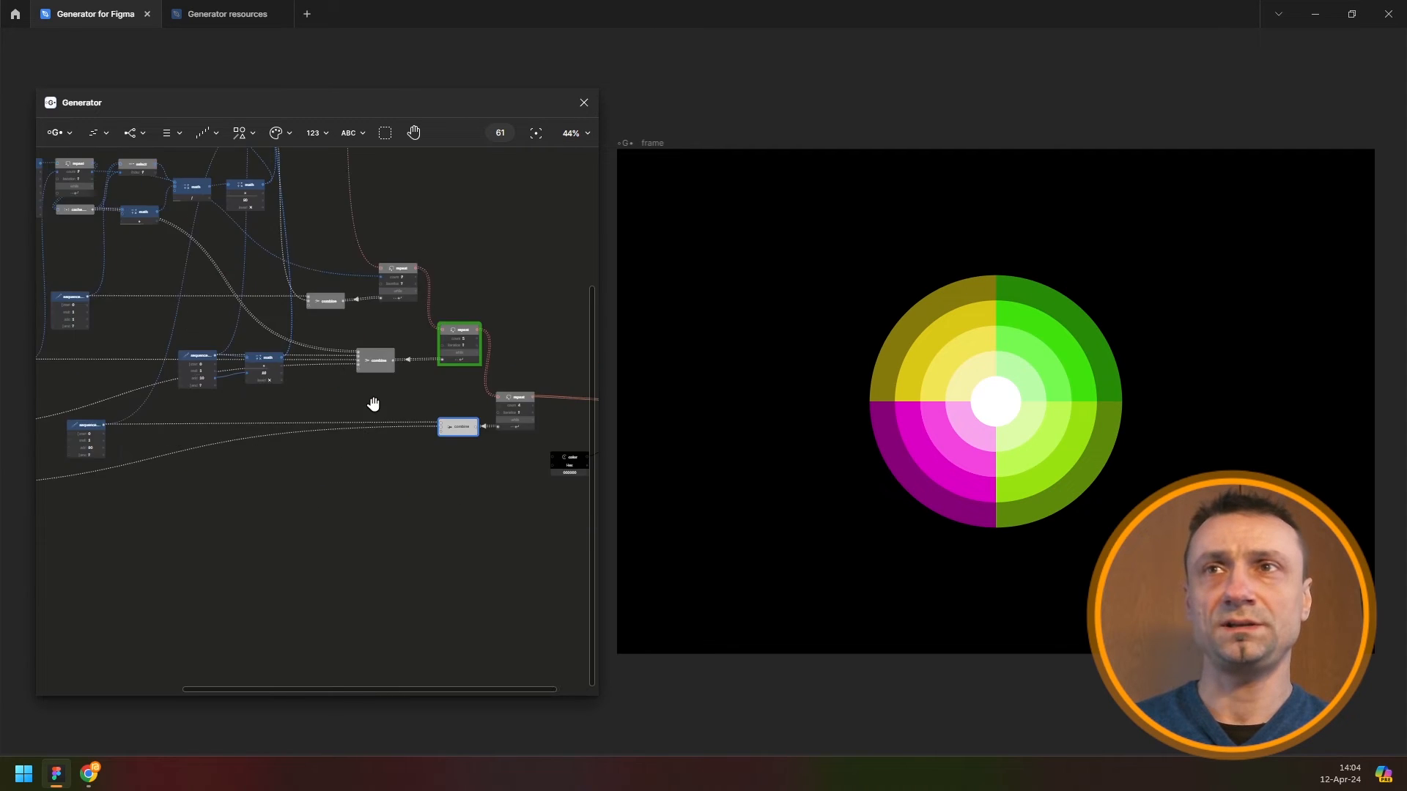
drag(251, 355, 458, 385)
drag(310, 348, 465, 387)
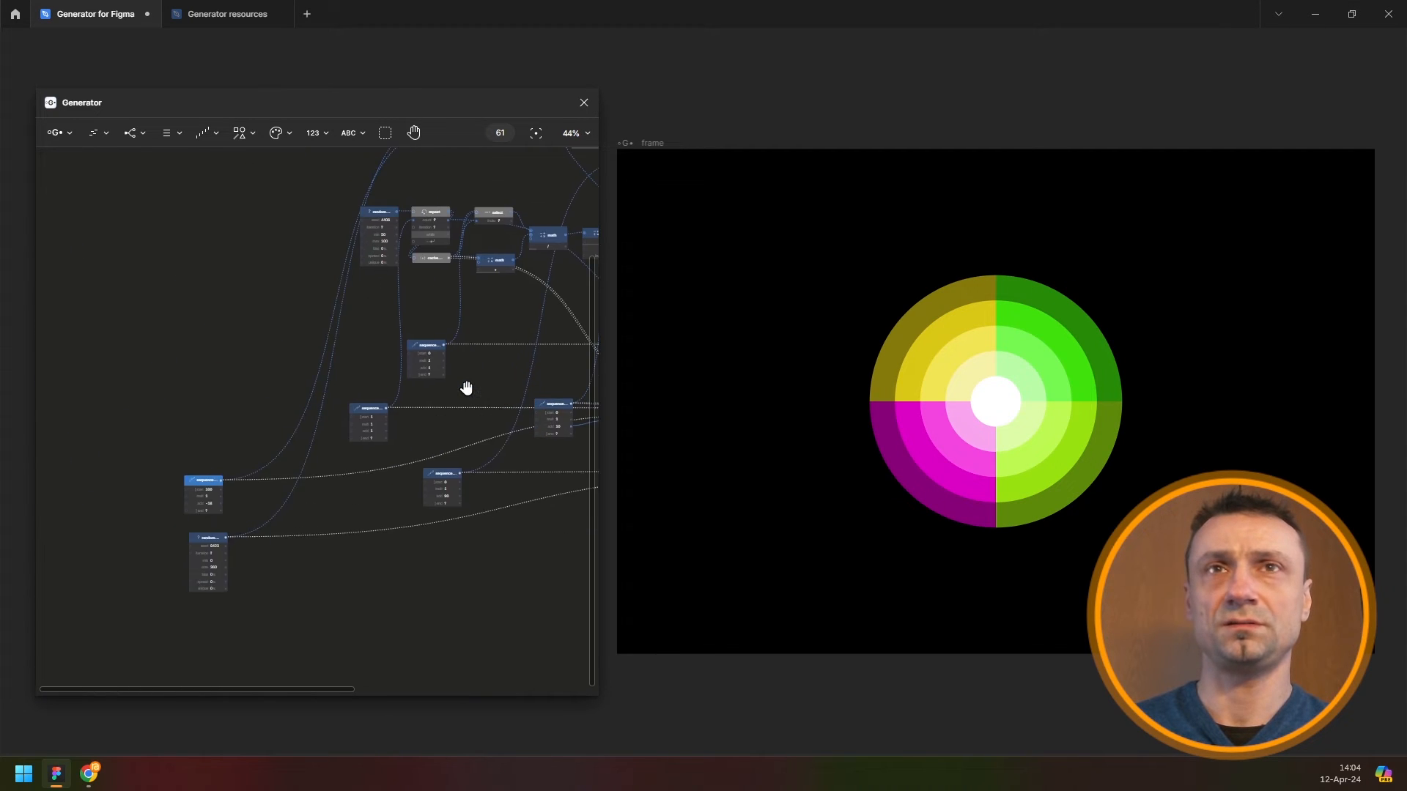
scroll(224, 539, up, 5)
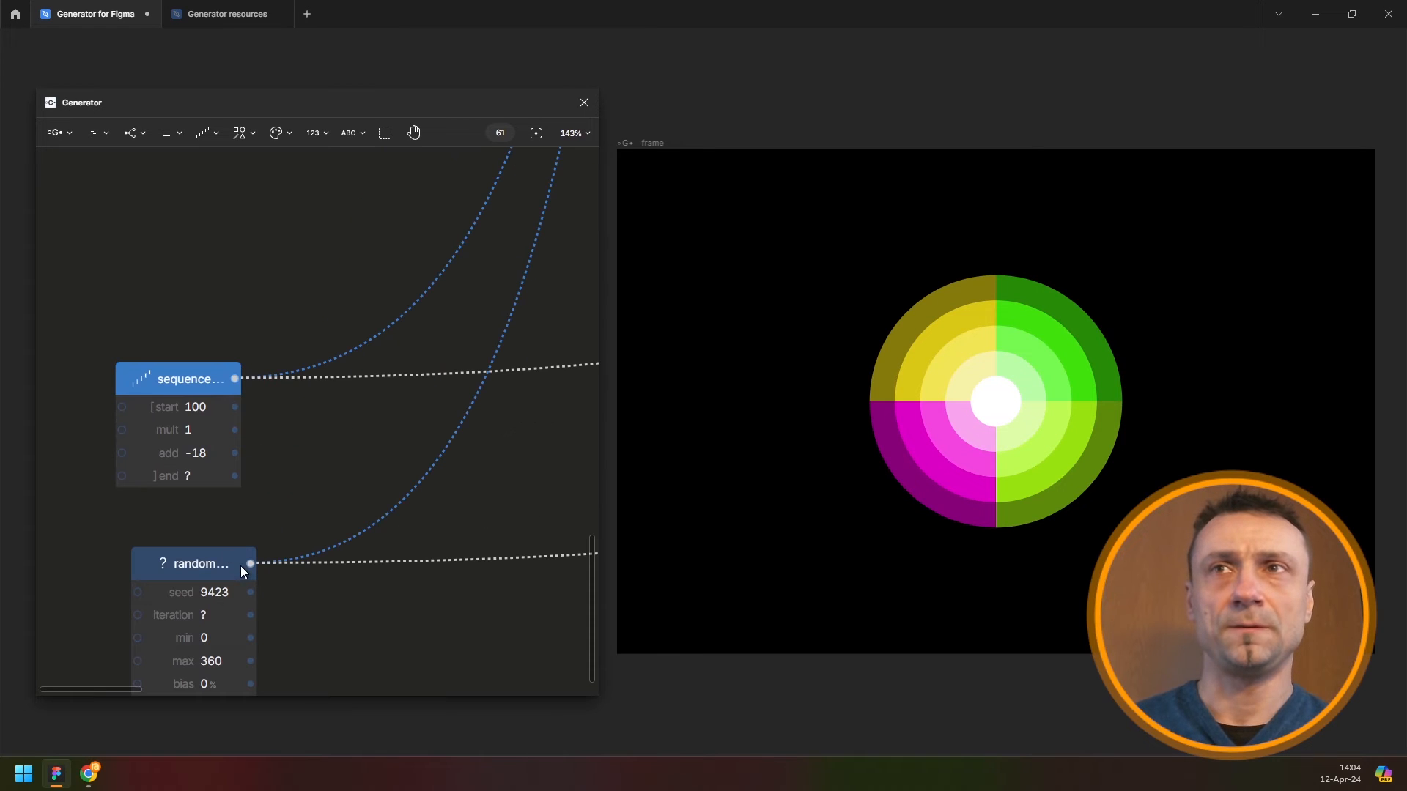
drag(208, 565, 199, 566)
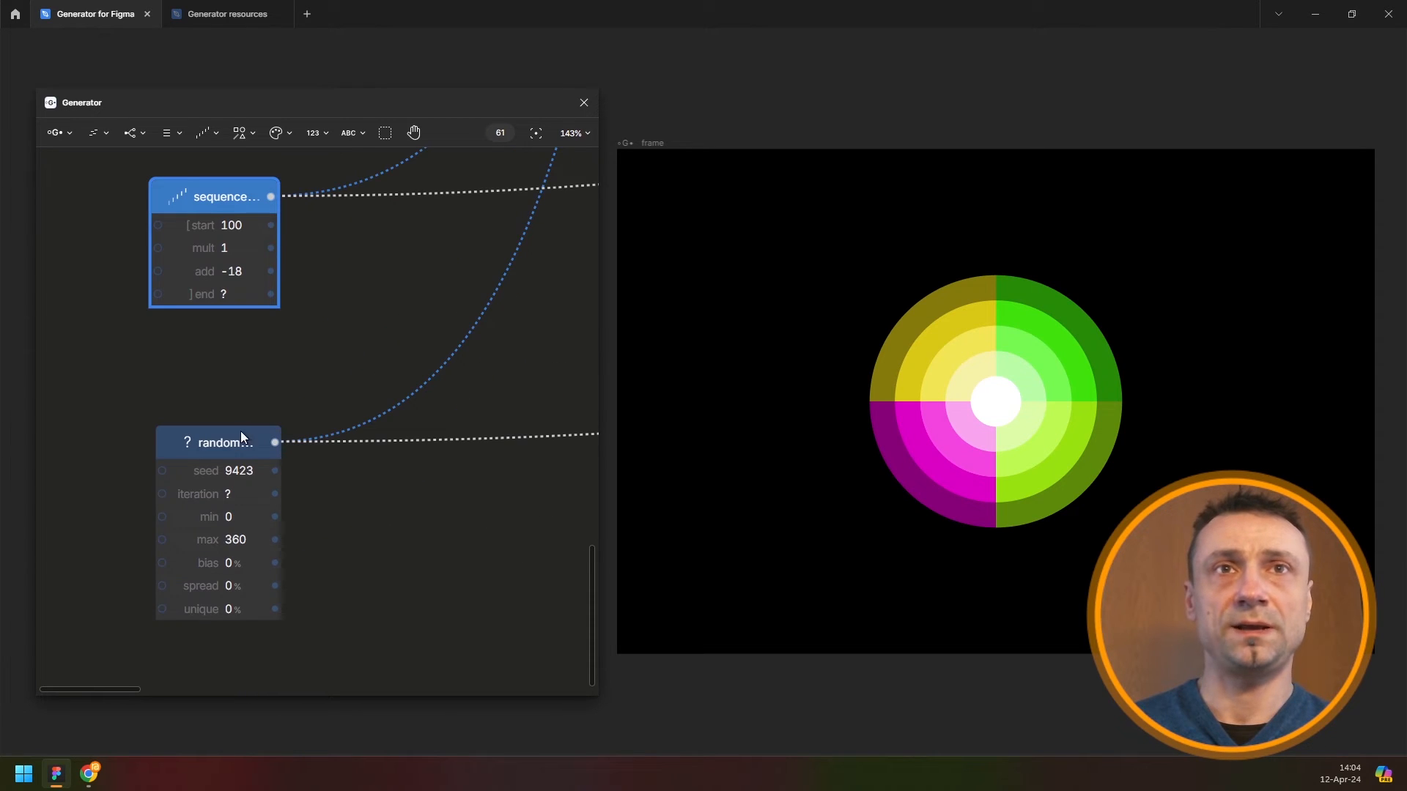
click(239, 444)
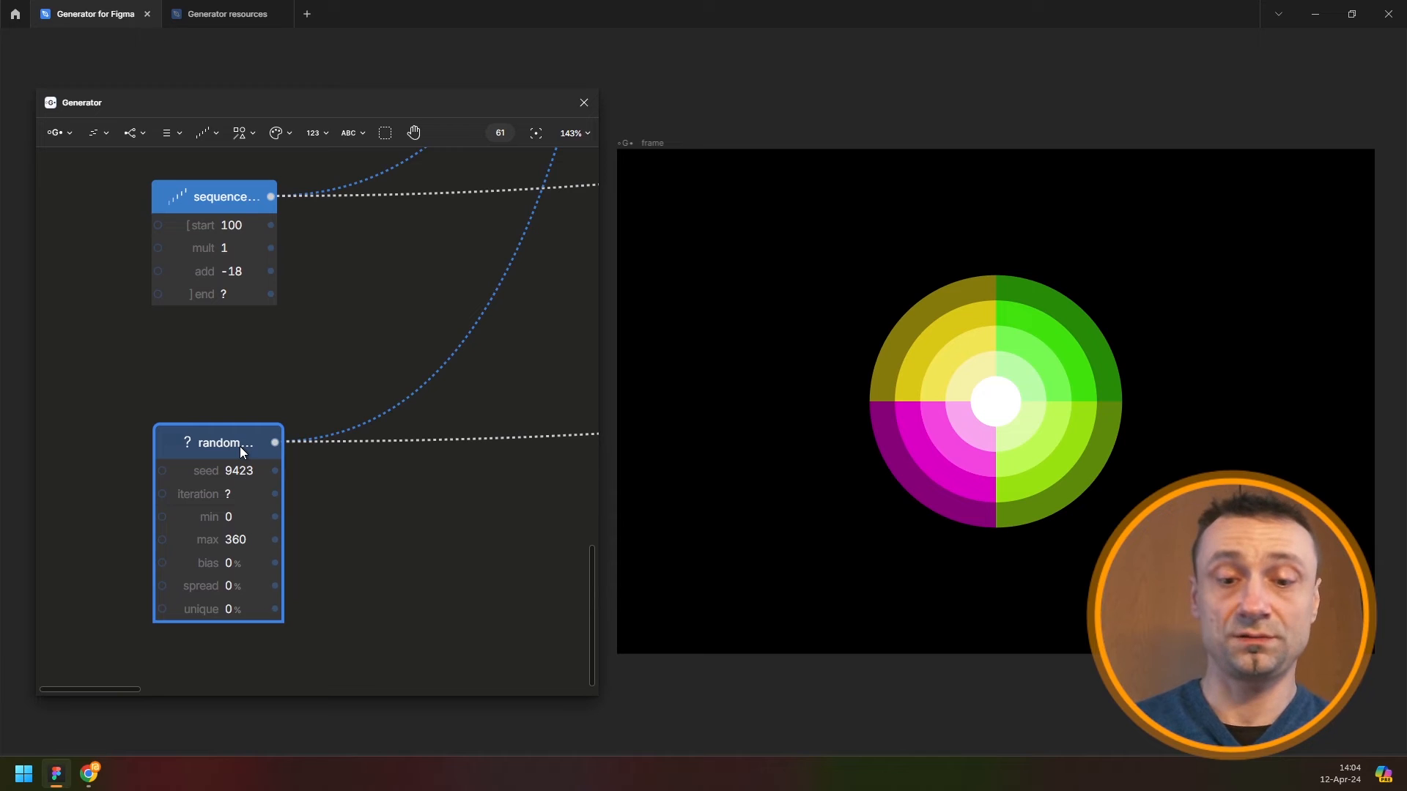
key(Delete)
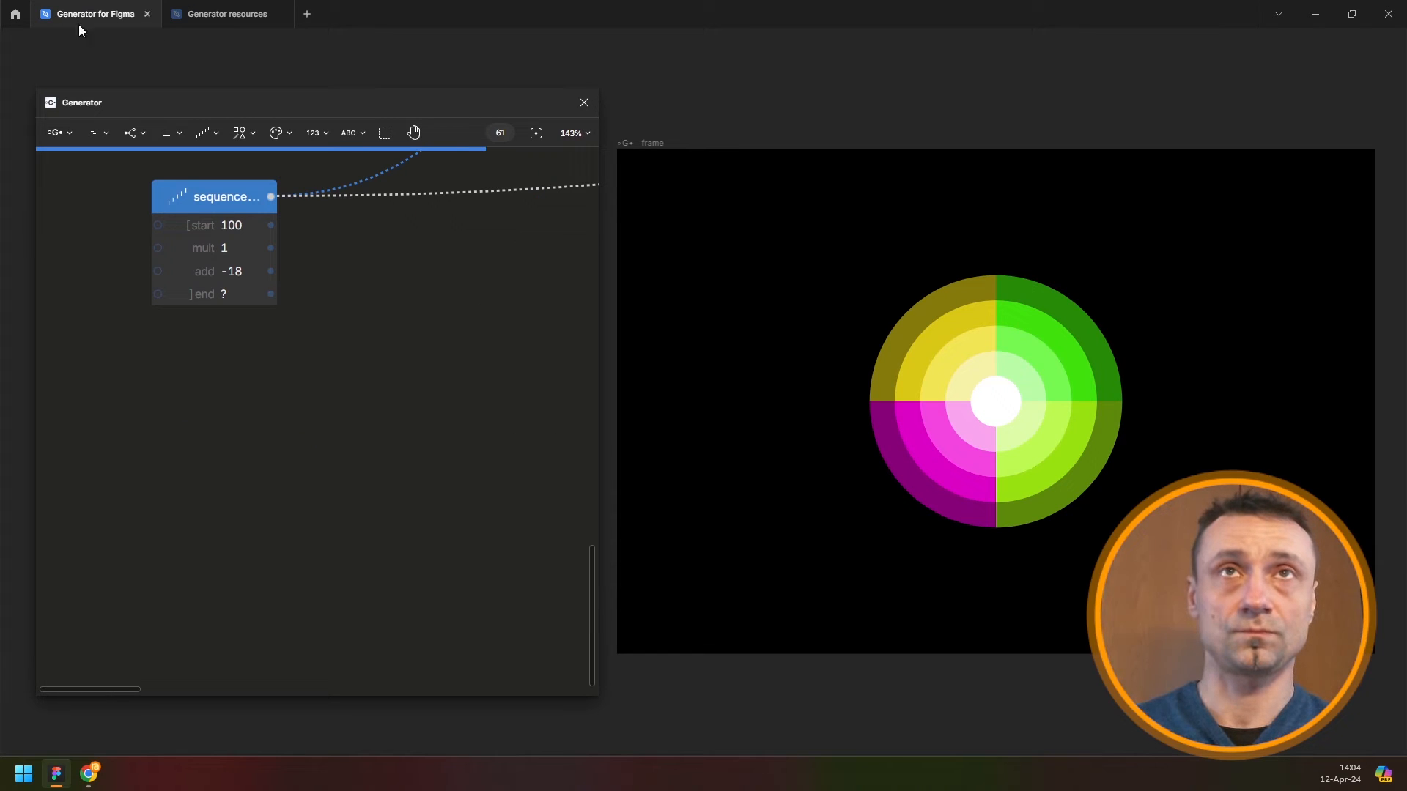
Add a Noise node below the lightness sequence and set its max to 360
right_click(209, 440)
mouse_move(261, 534)
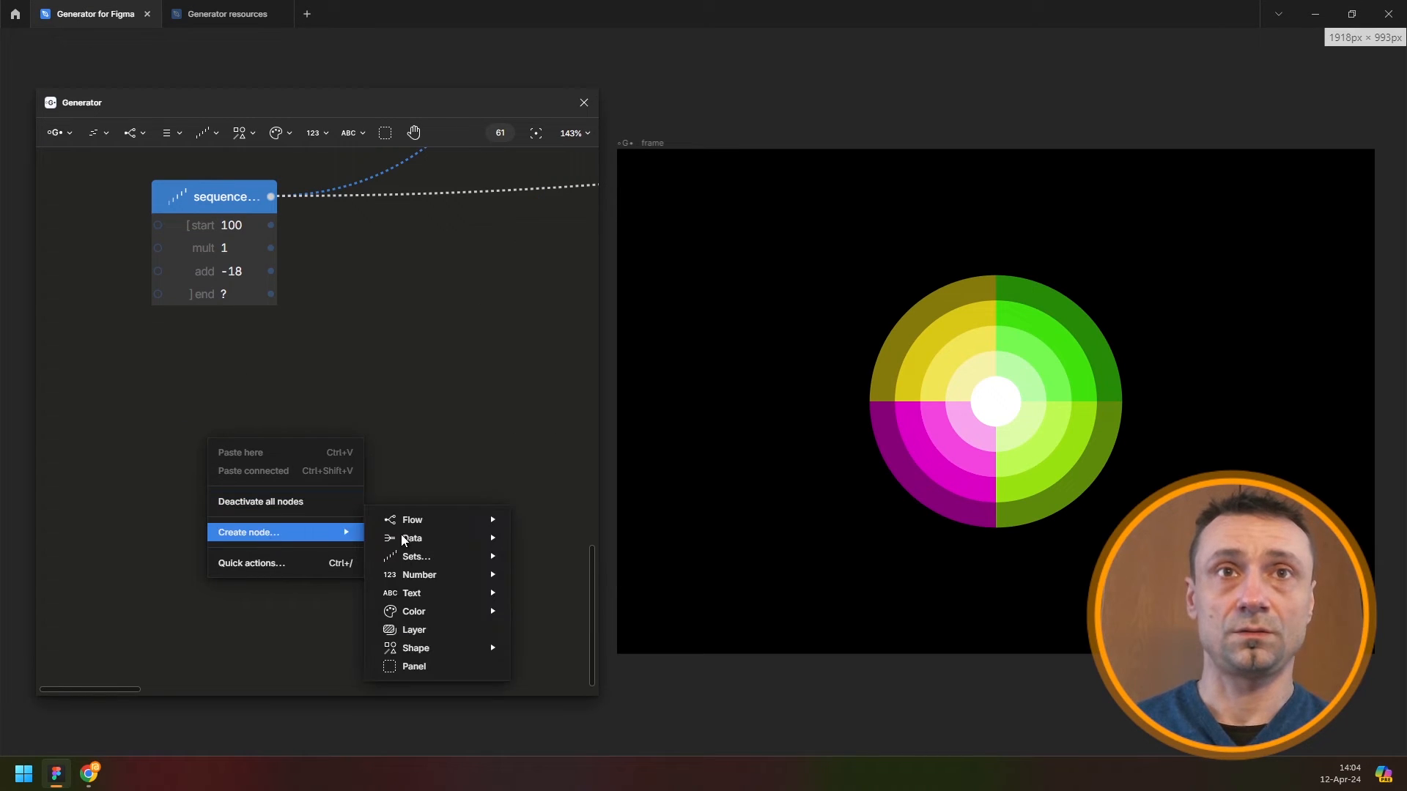
mouse_move(424, 558)
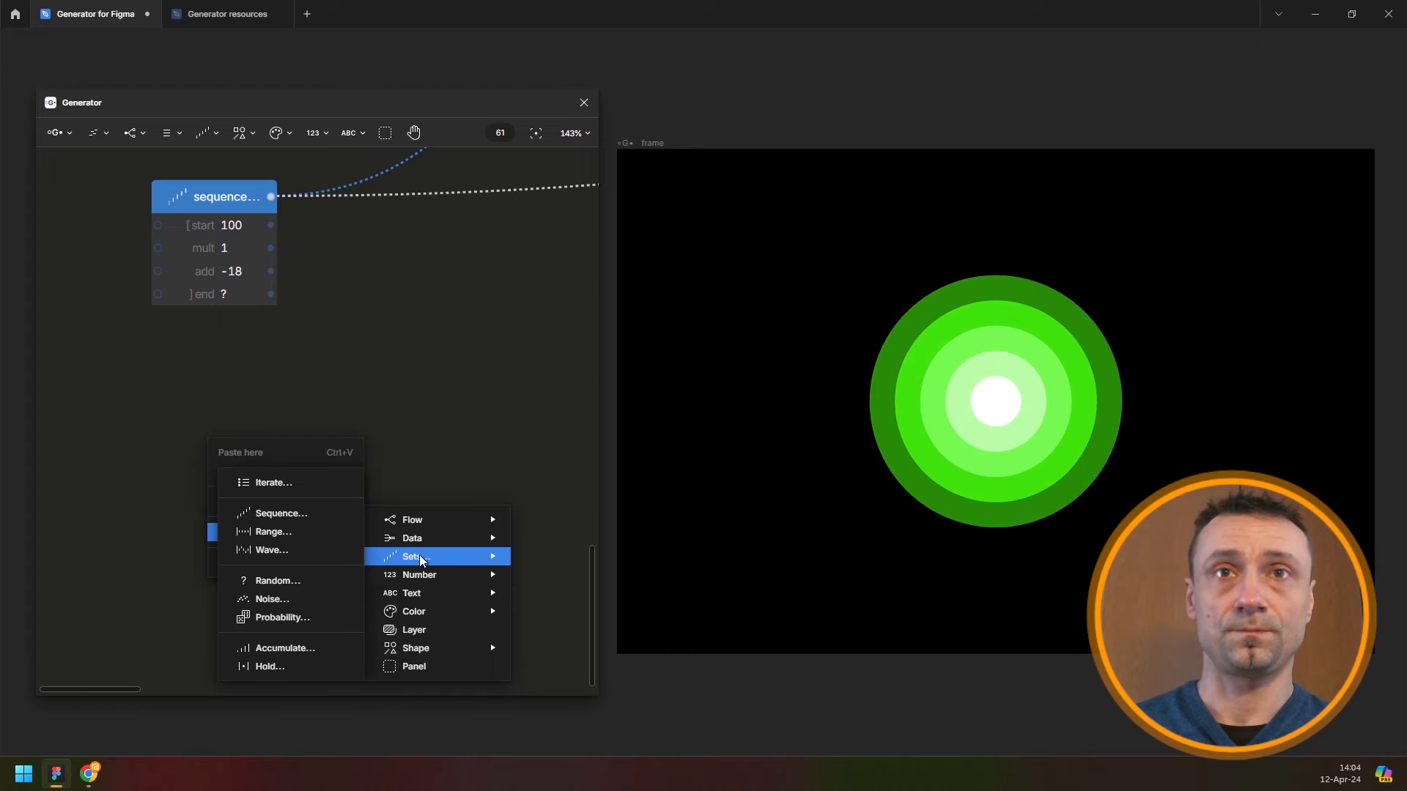
click(284, 601)
drag(233, 595, 223, 392)
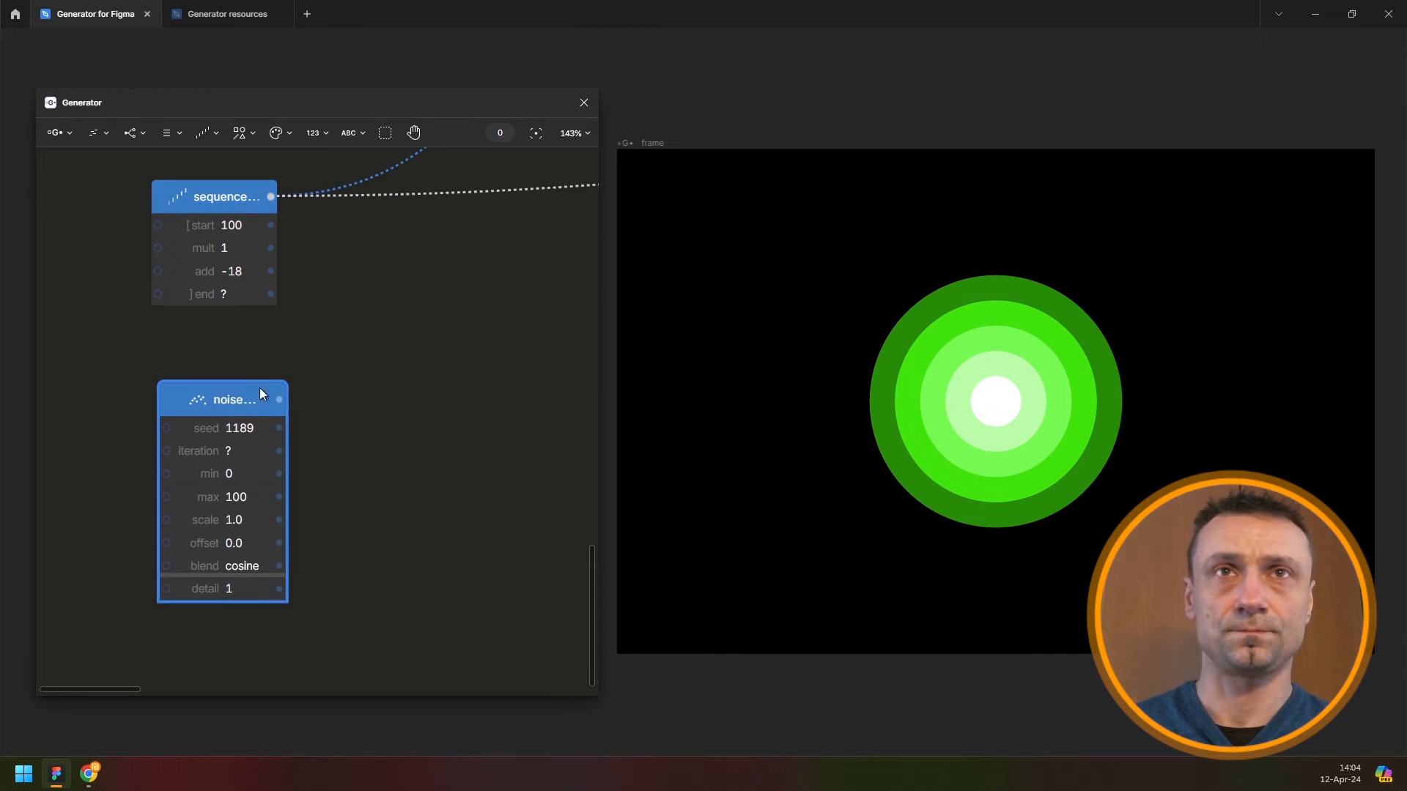
scroll(260, 394, down, 5)
scroll(336, 398, up, 2)
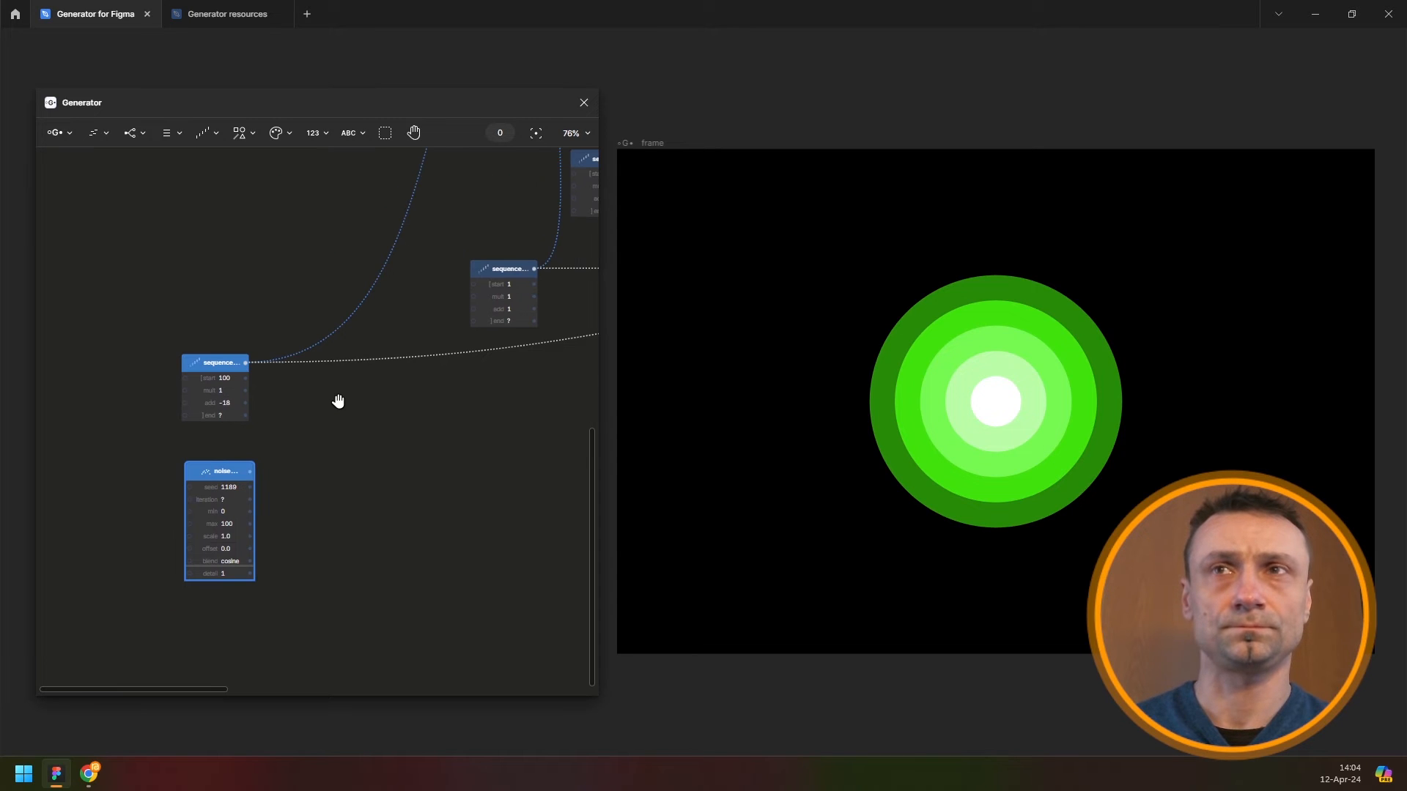
click(232, 523)
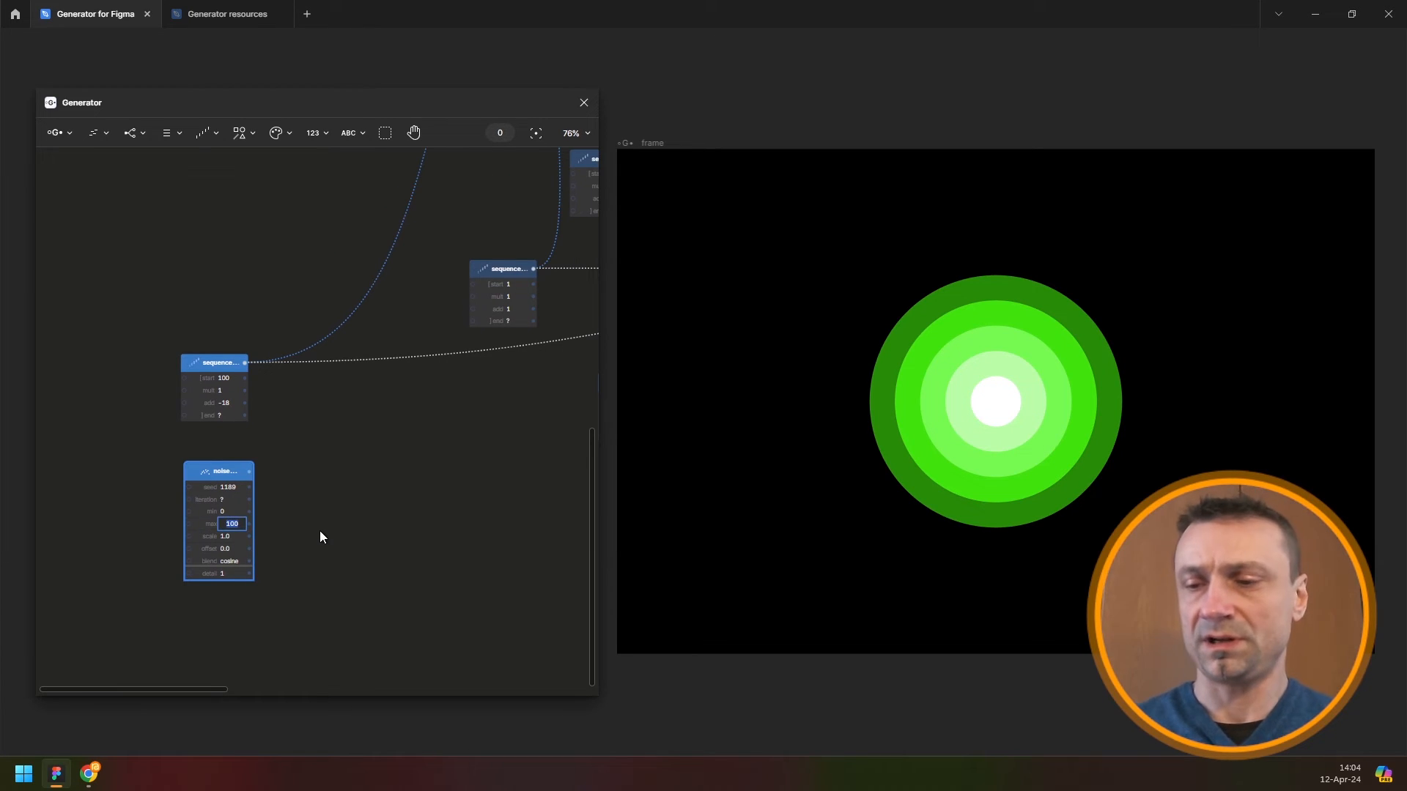
text(360)
key(Return)
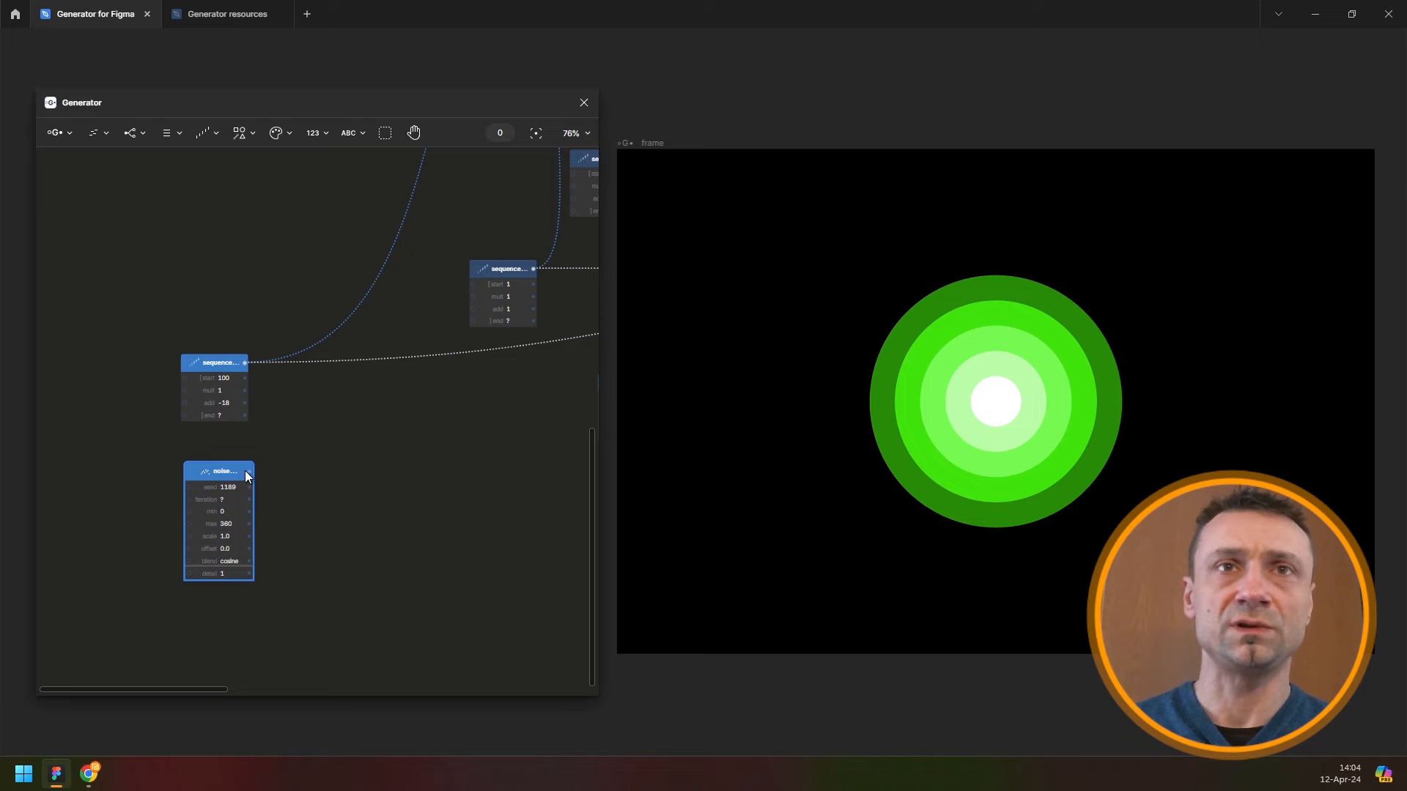
Connect the noise node's output to the color node's H input
drag(248, 471, 410, 297)
scroll(445, 307, up, 2)
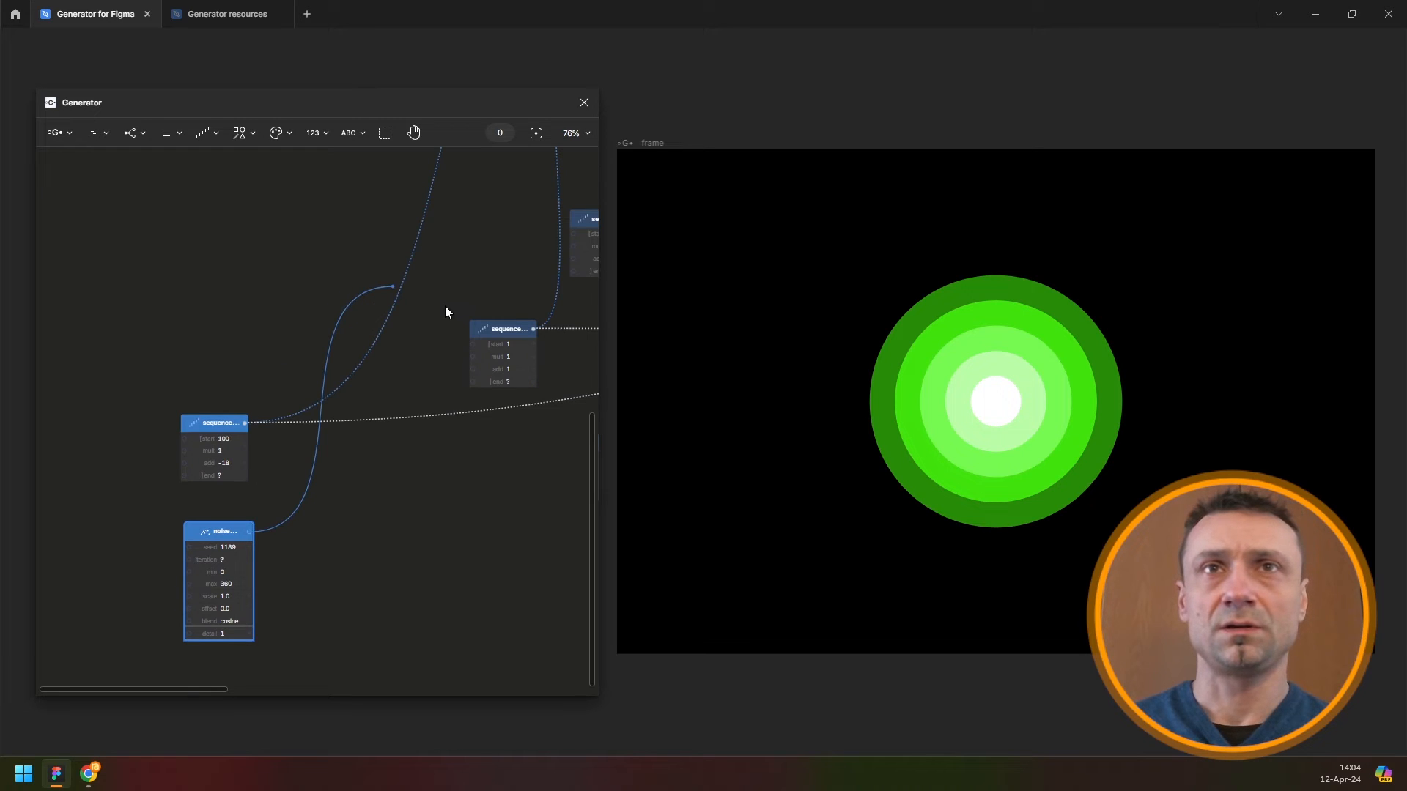
scroll(460, 304, up, 10)
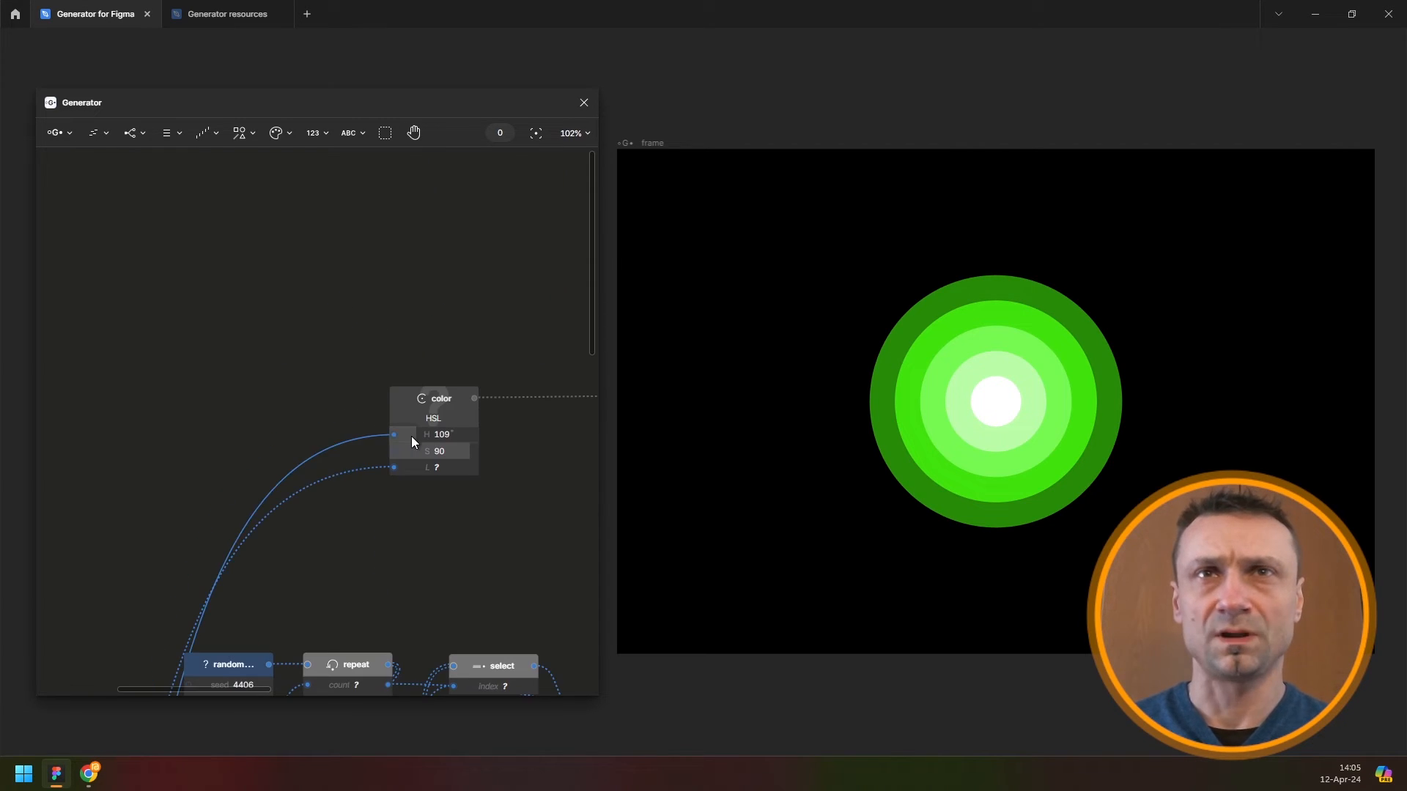
drag(411, 436, 411, 437)
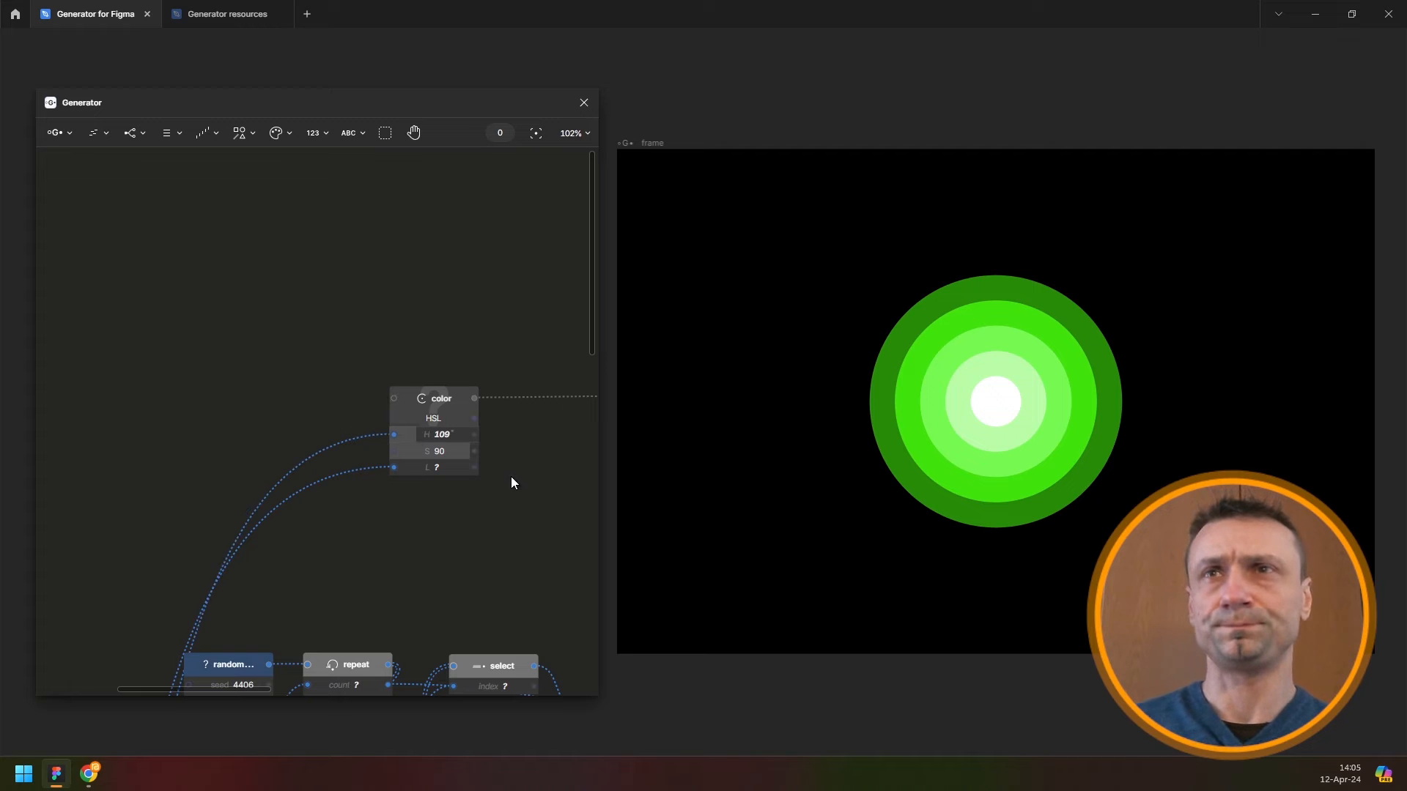
Connect the noise node to the combine node of the count-4 Repeat's loop
scroll(280, 465, down, 6)
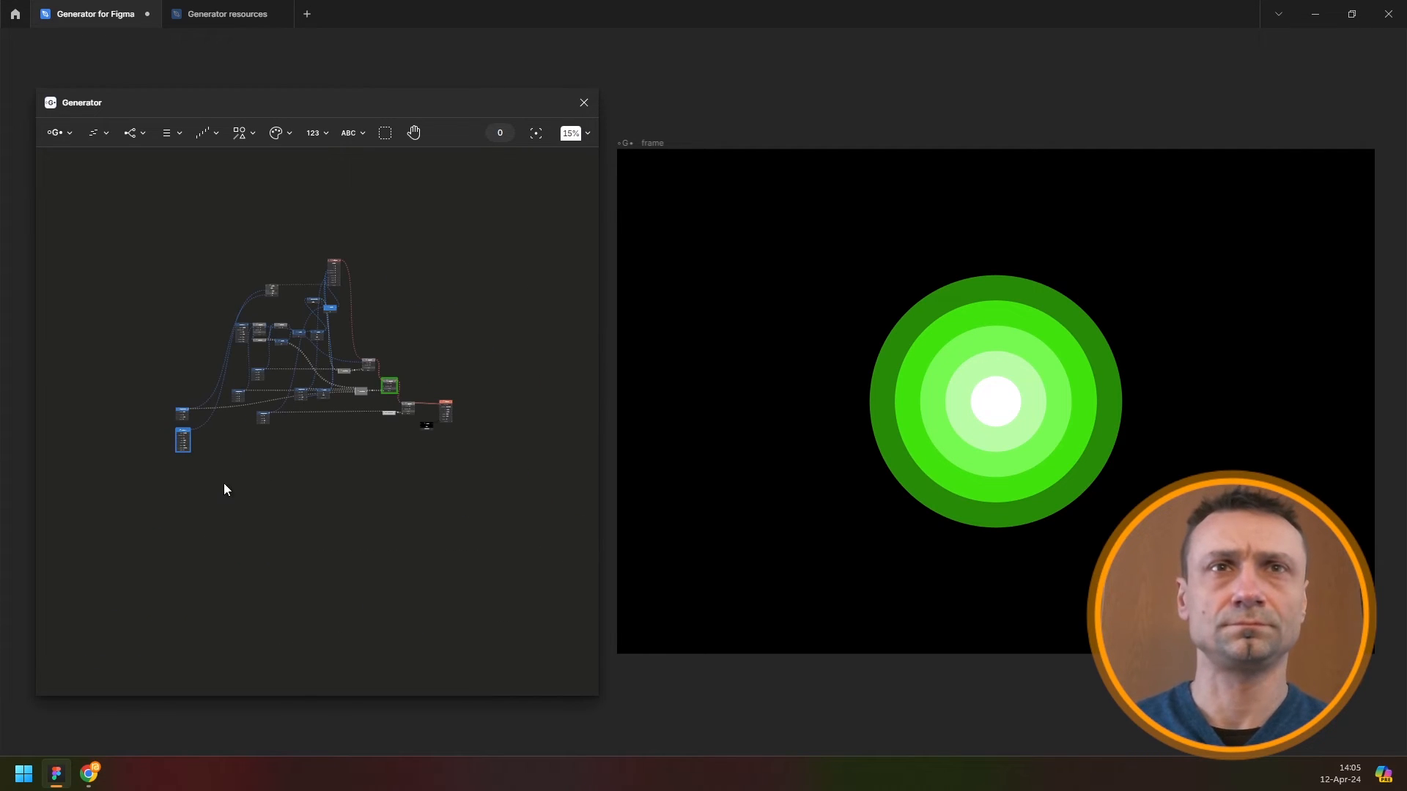
scroll(176, 513, up, 4)
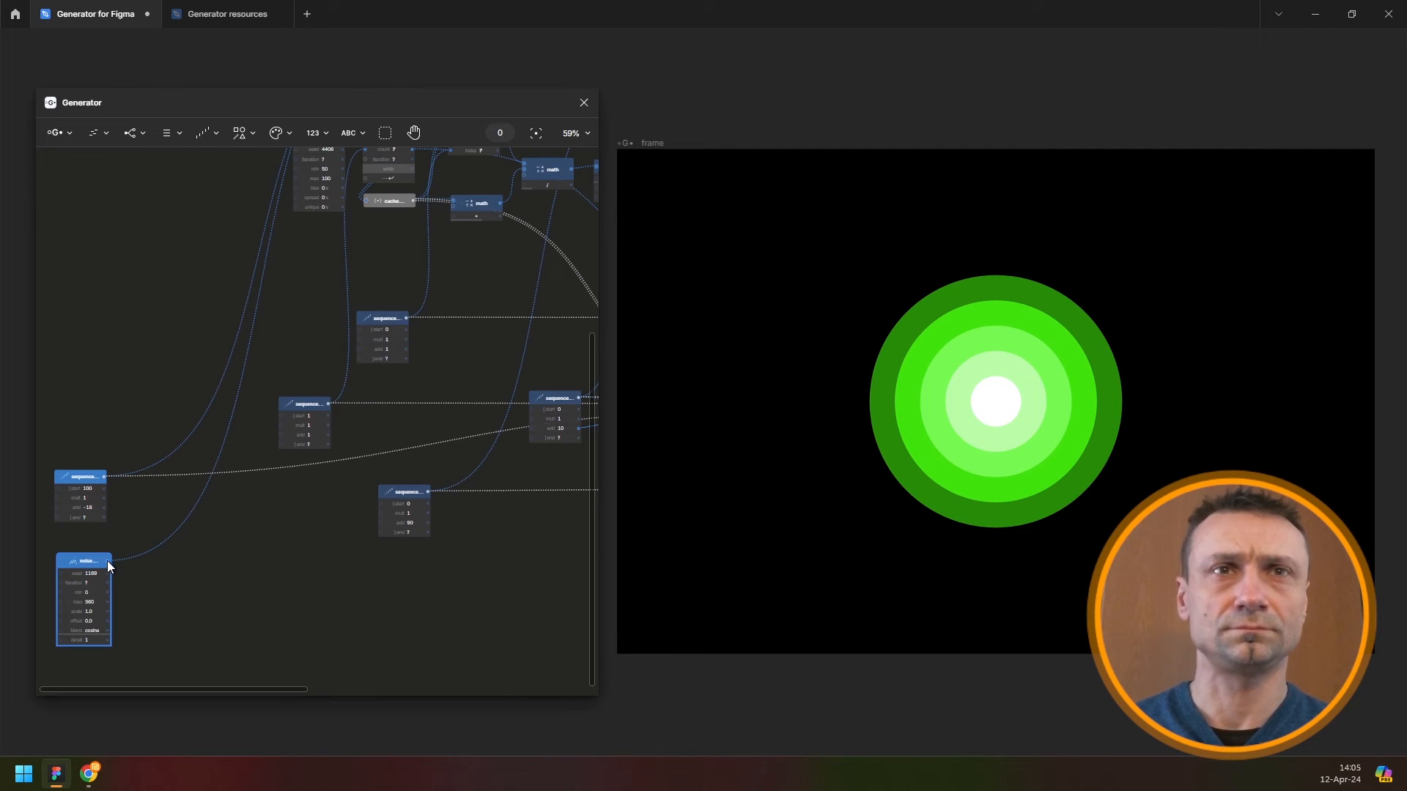
drag(448, 549, 497, 491)
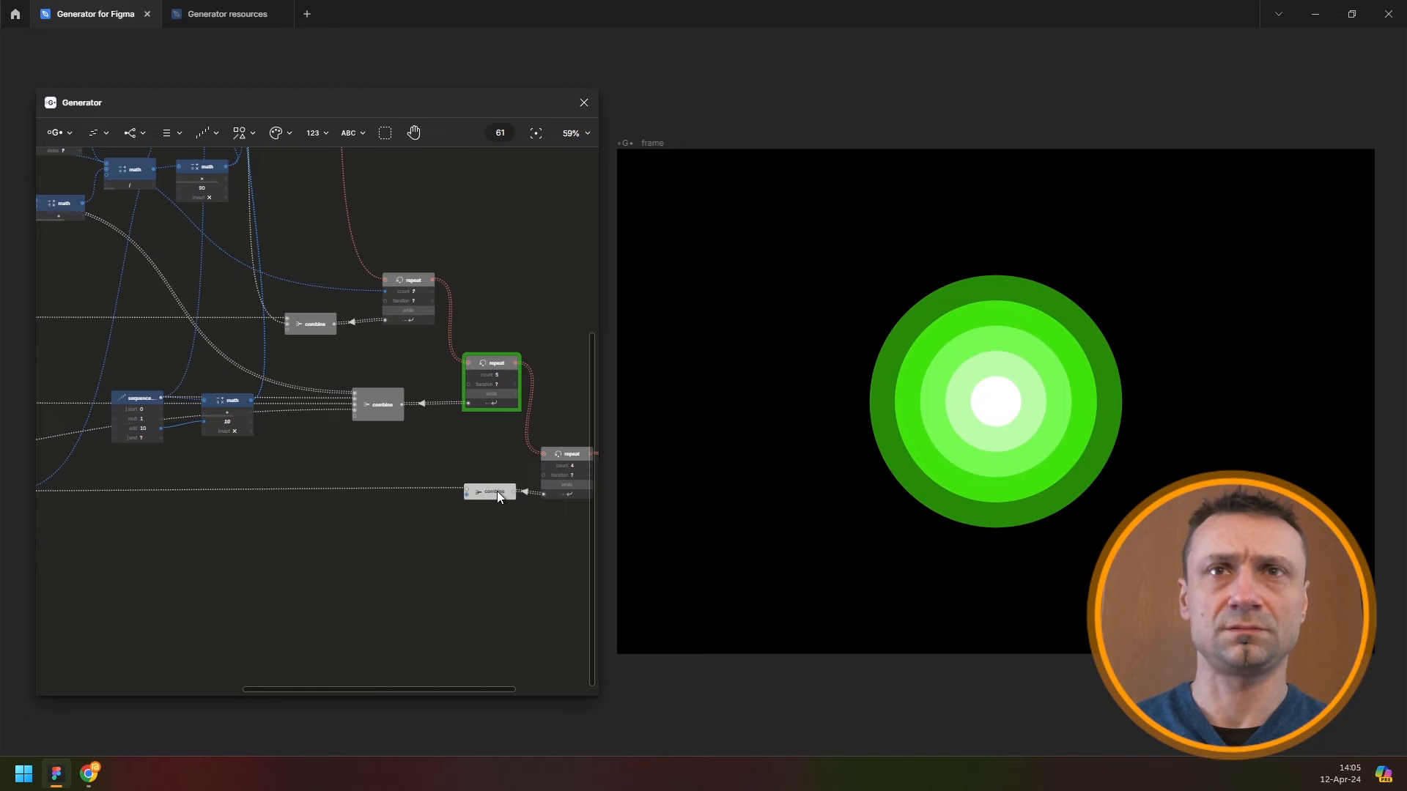
Set the scale of the hue noise node below the lightness sequence to 5
scroll(126, 391, down, 1)
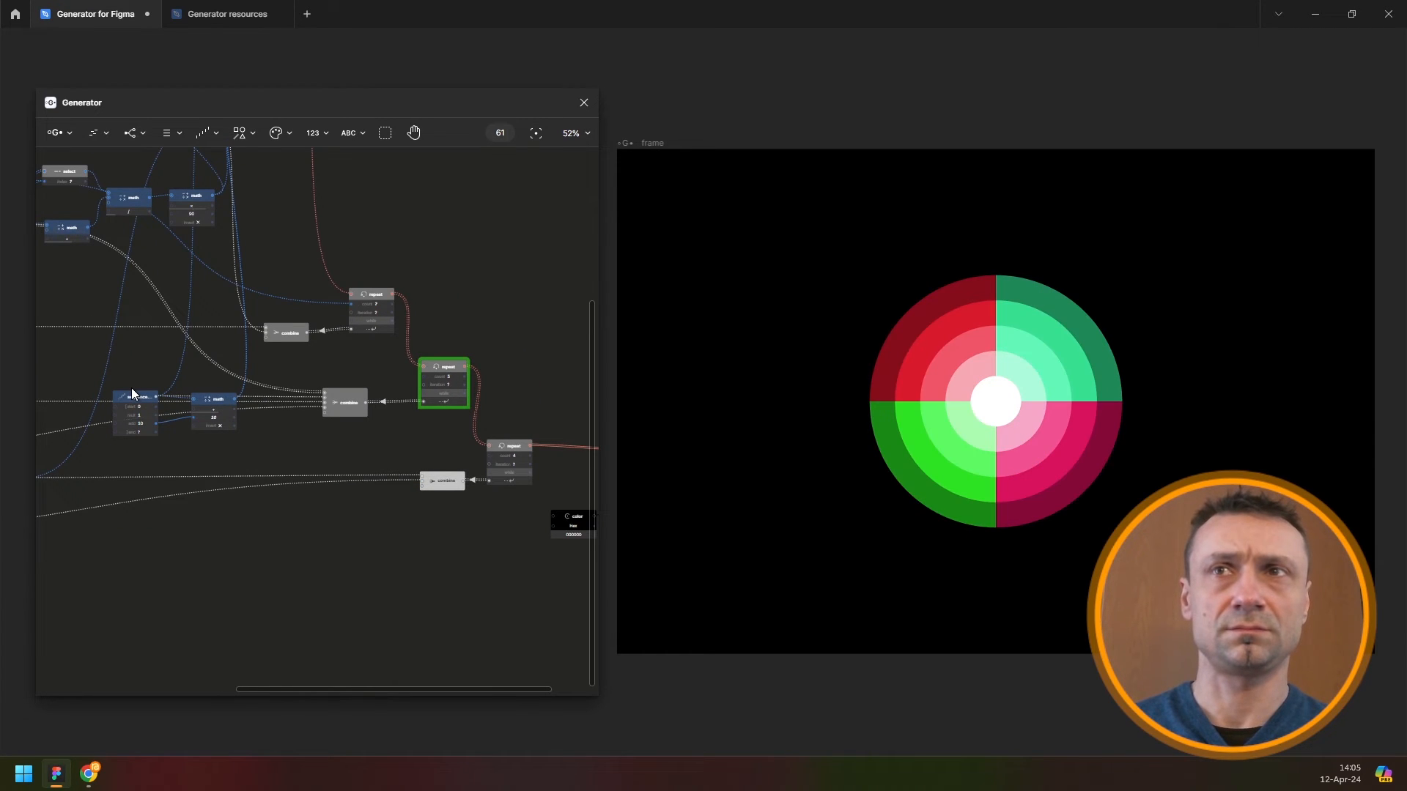
drag(41, 355, 320, 346)
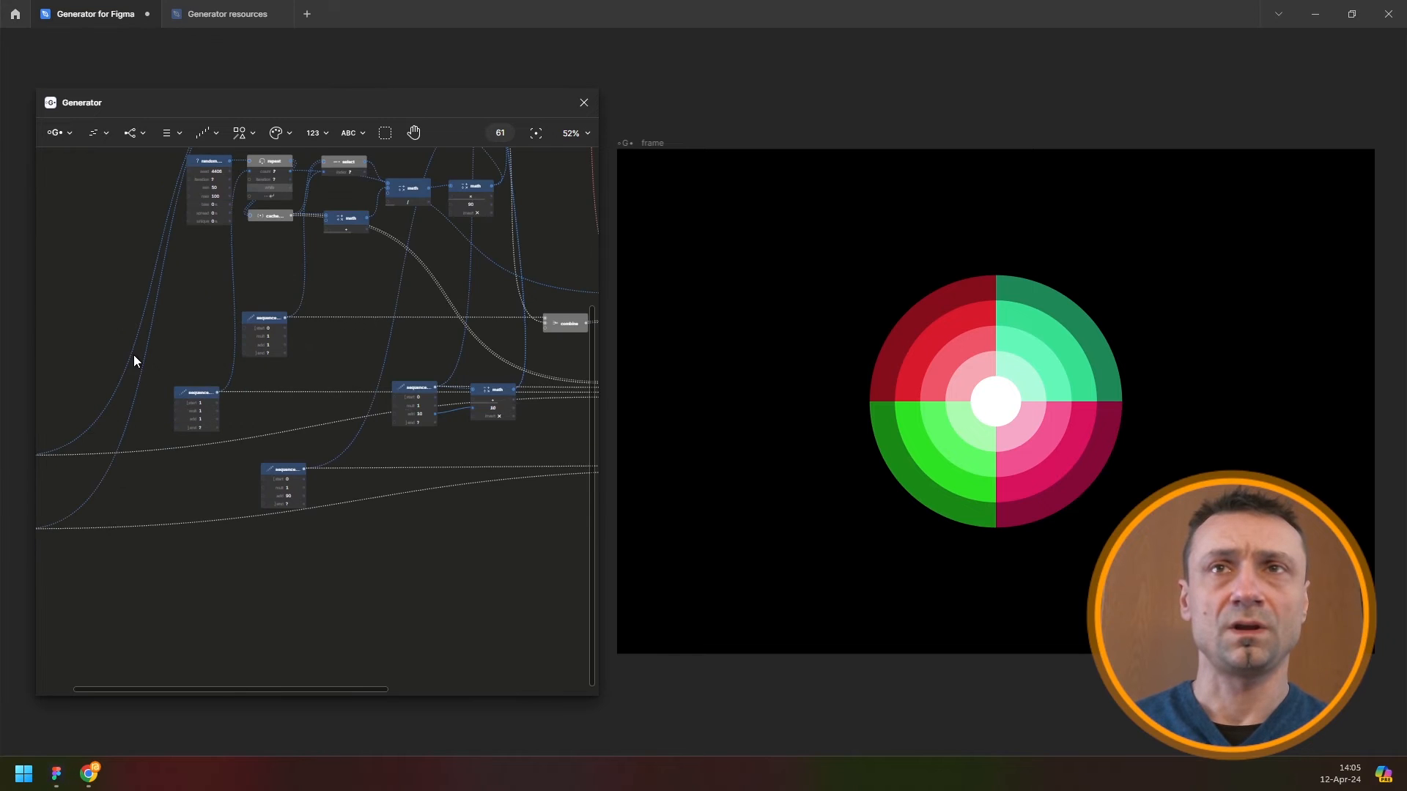
drag(134, 355, 373, 331)
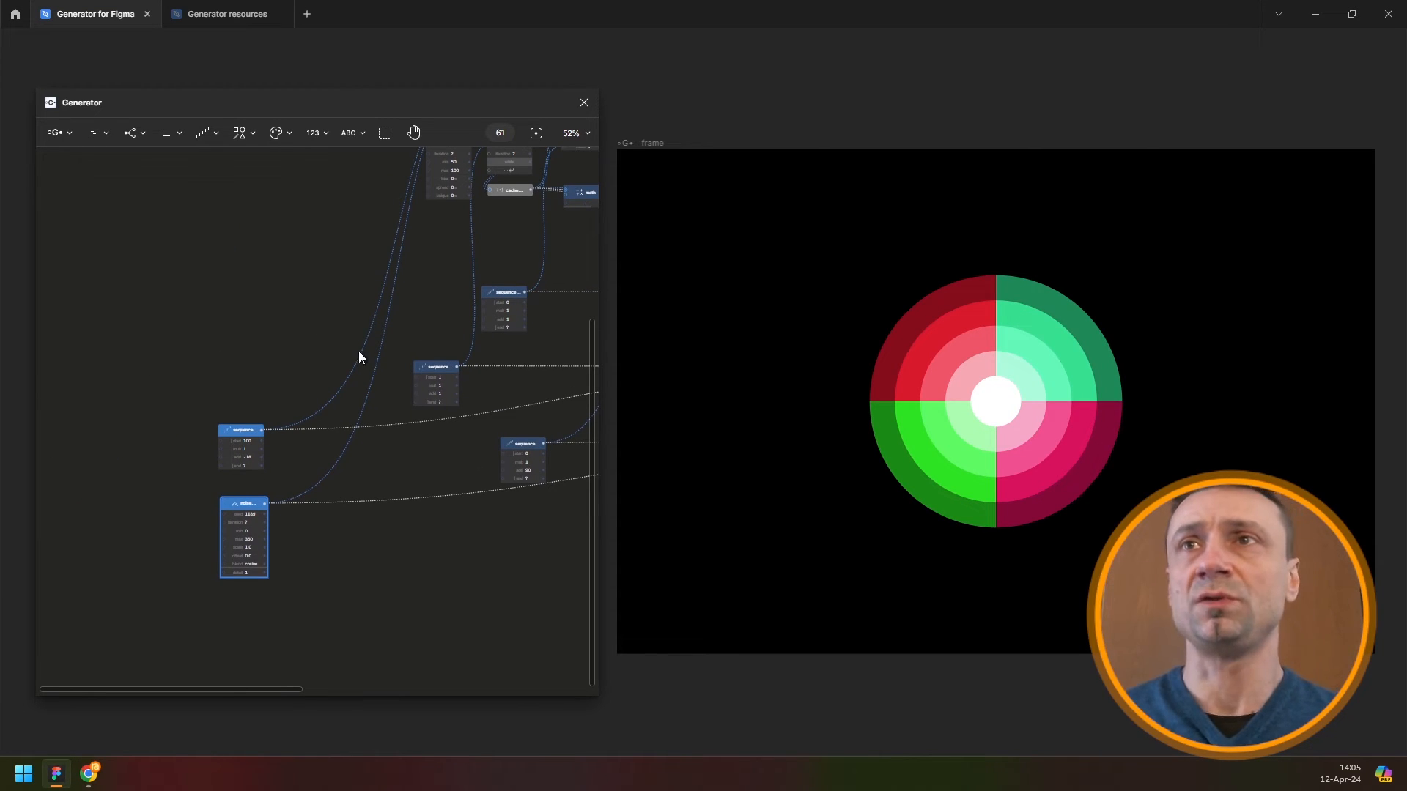
scroll(270, 517, up, 5)
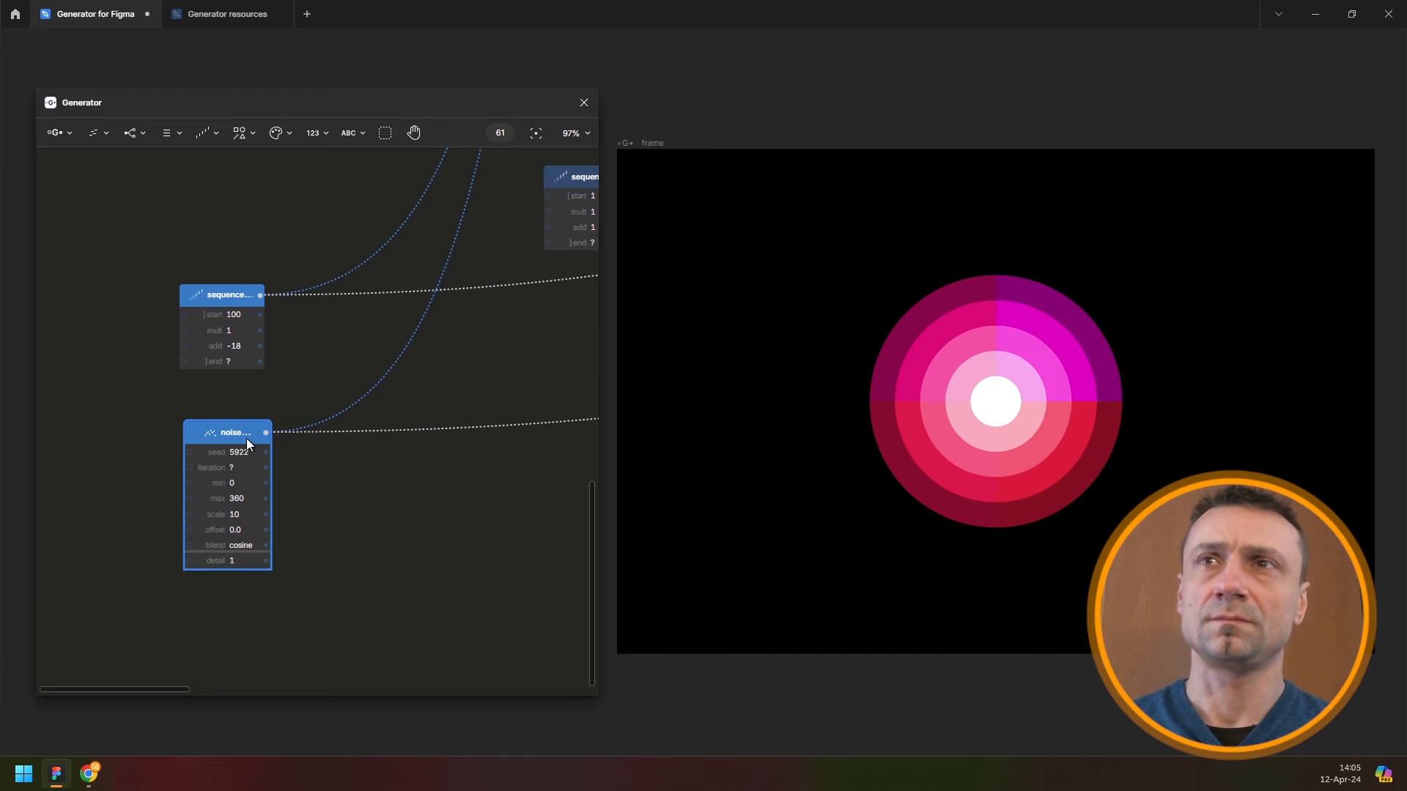
click(253, 516)
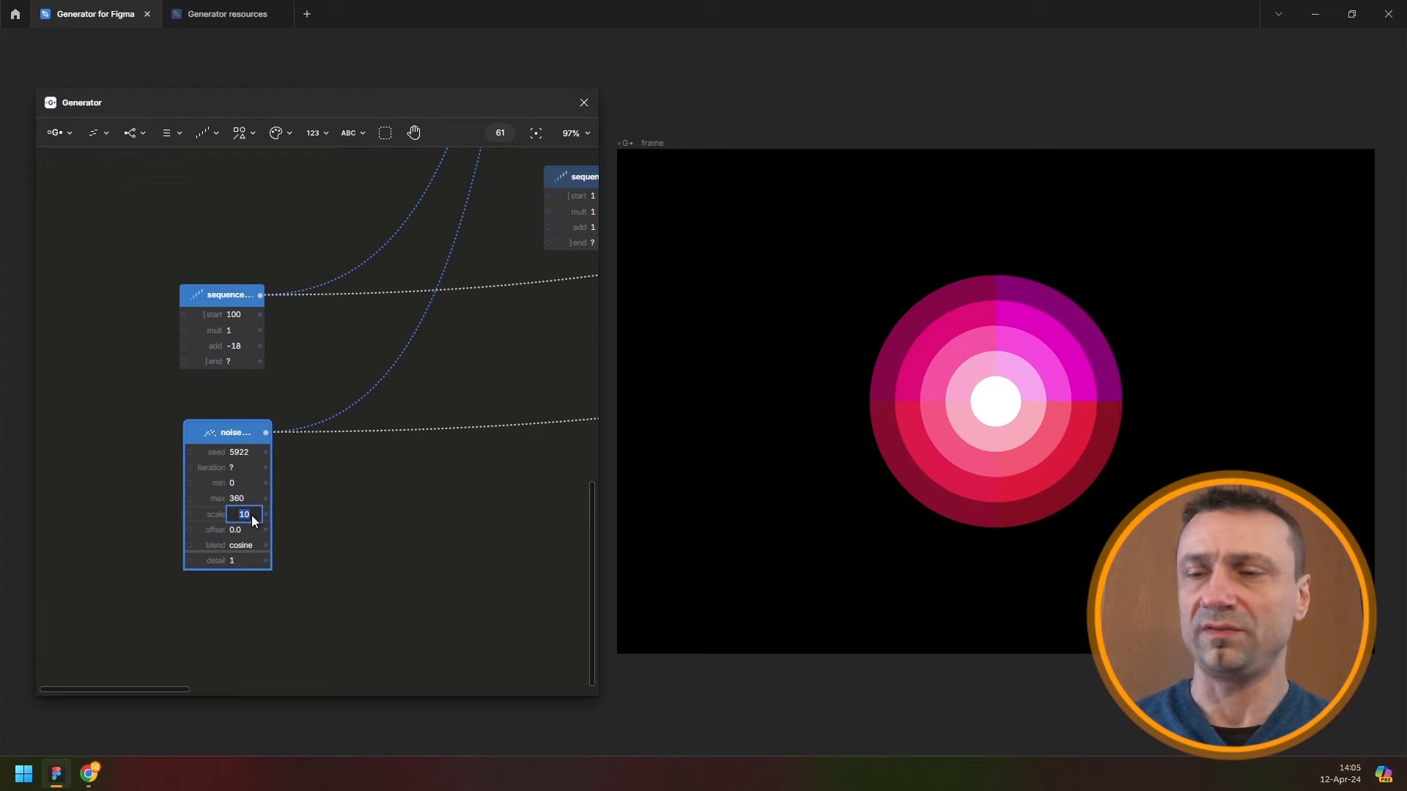
text(5)
key(Return)
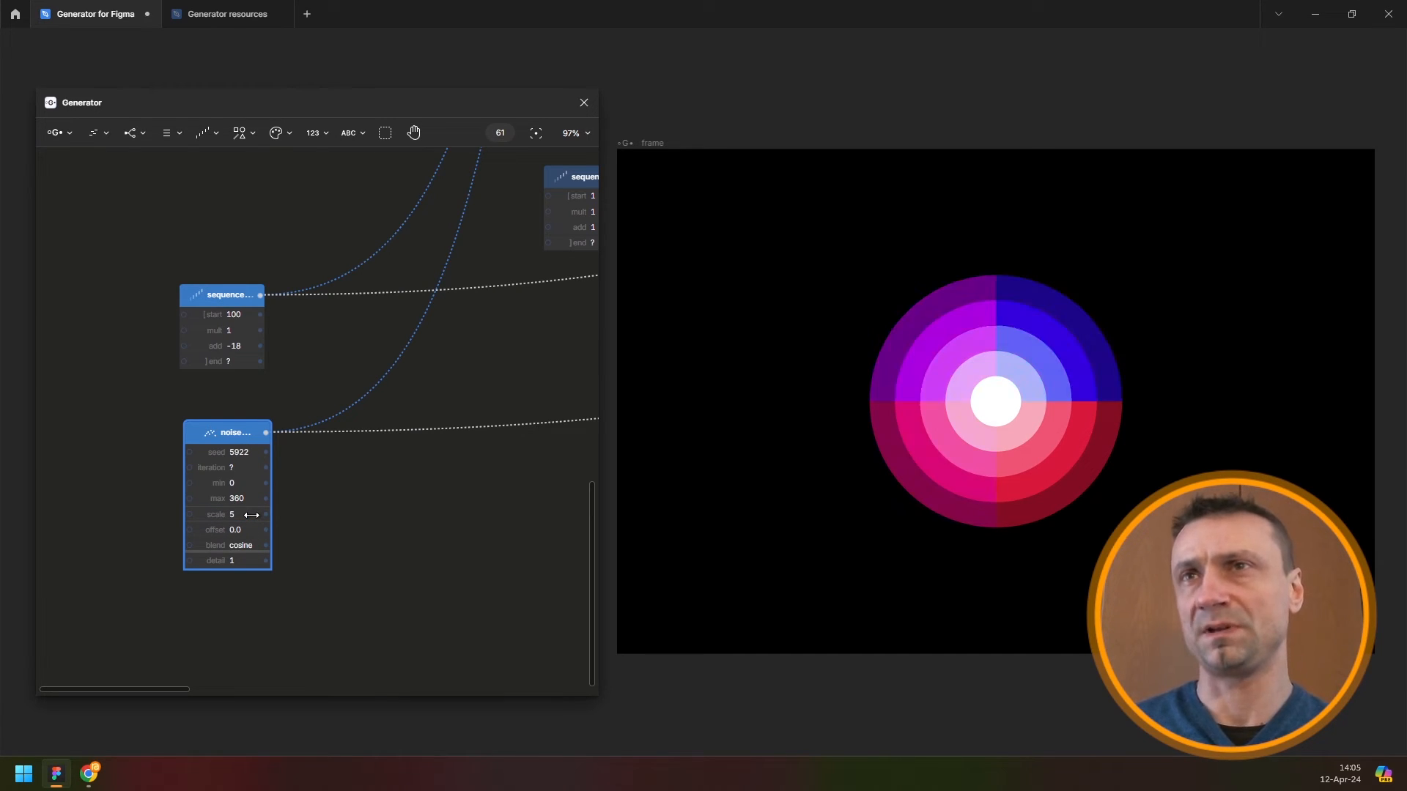
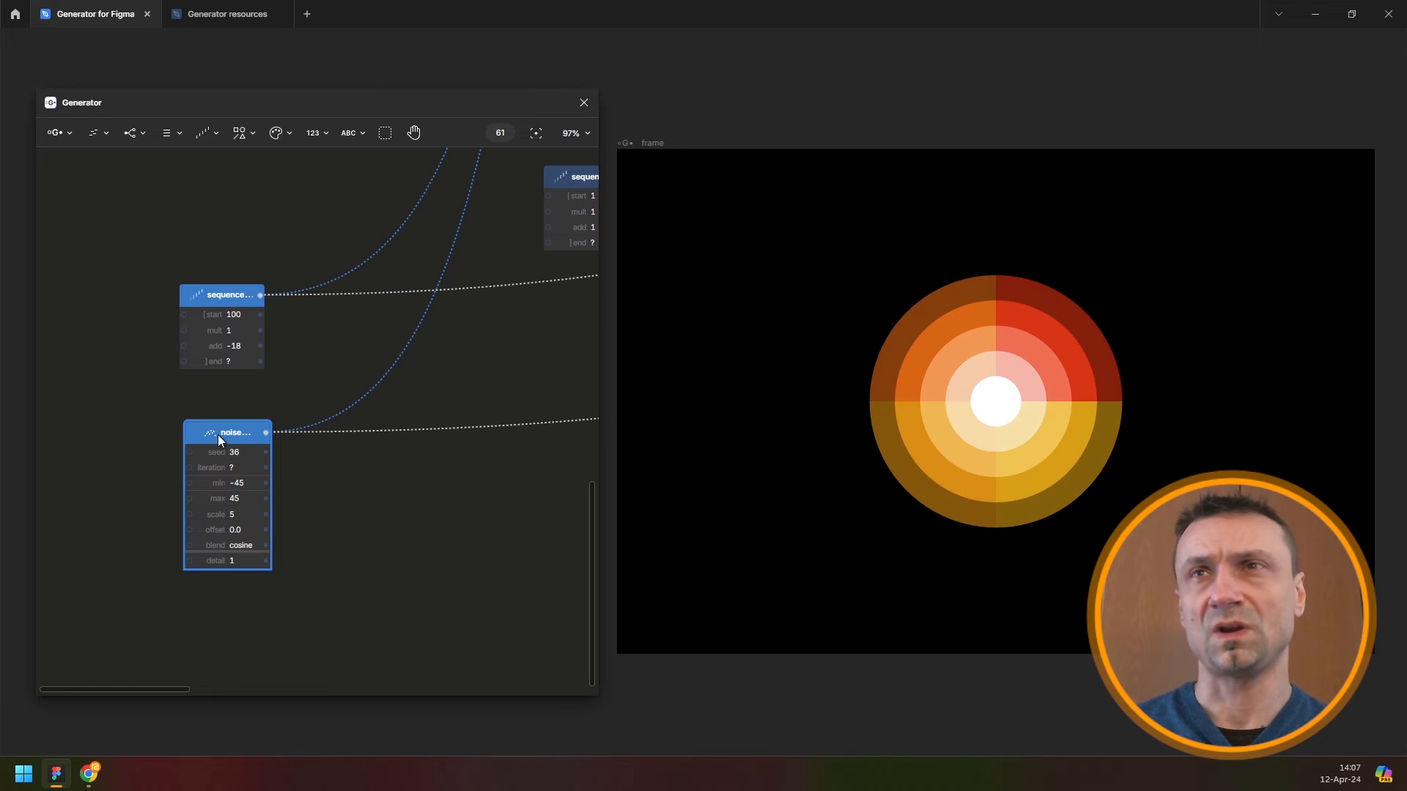
Set the hue noise node's scale to 3 and randomize its seed several times to try different hue combinations
key(r)
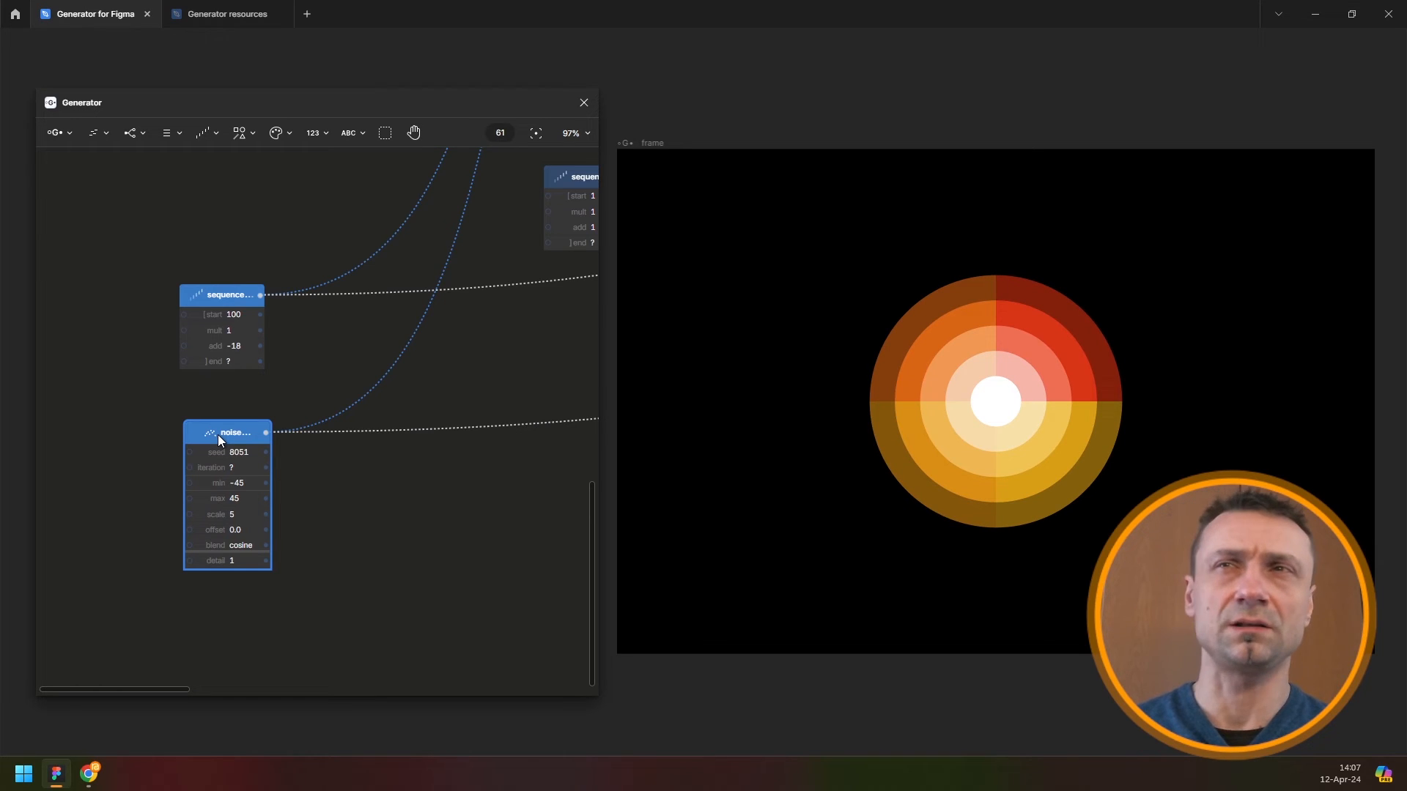
key(r)
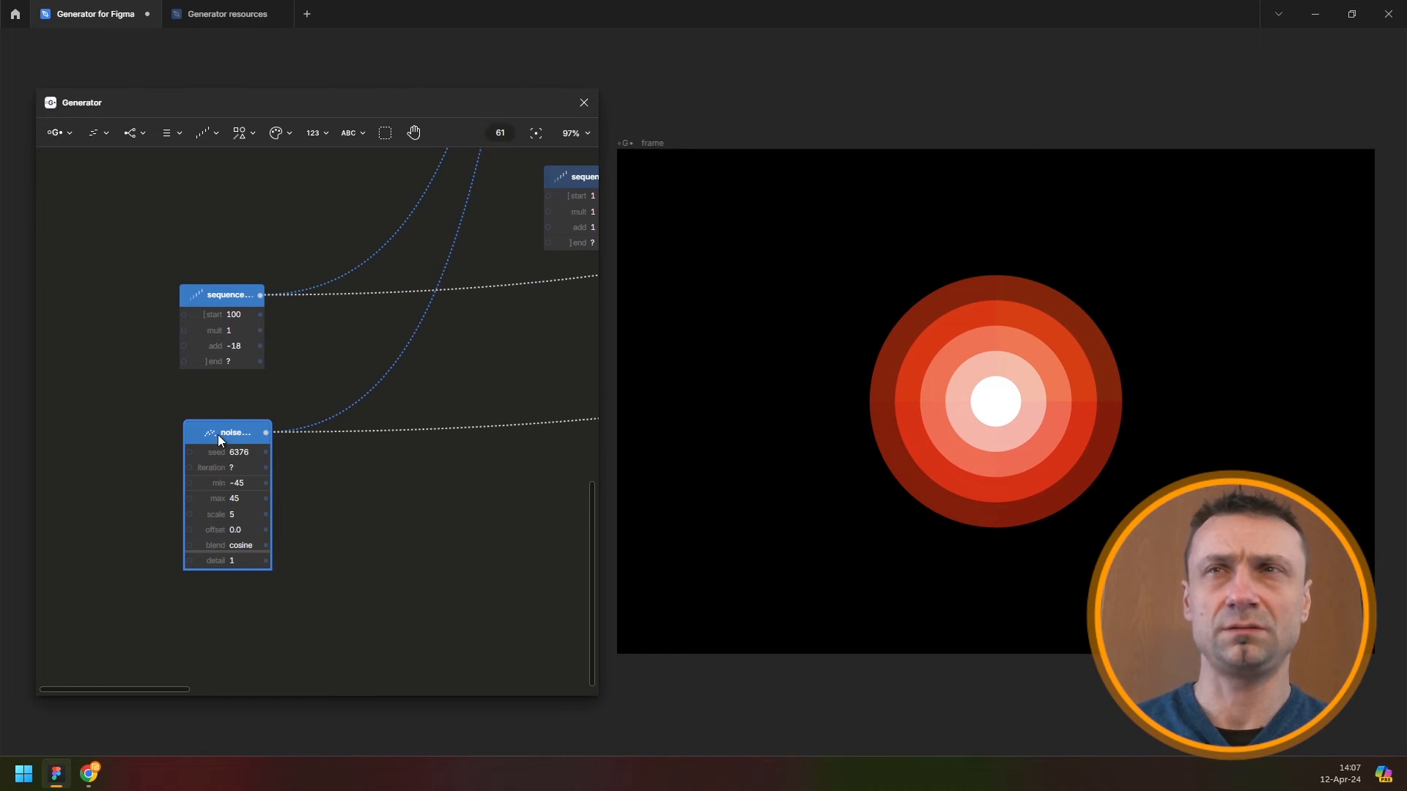
click(240, 516)
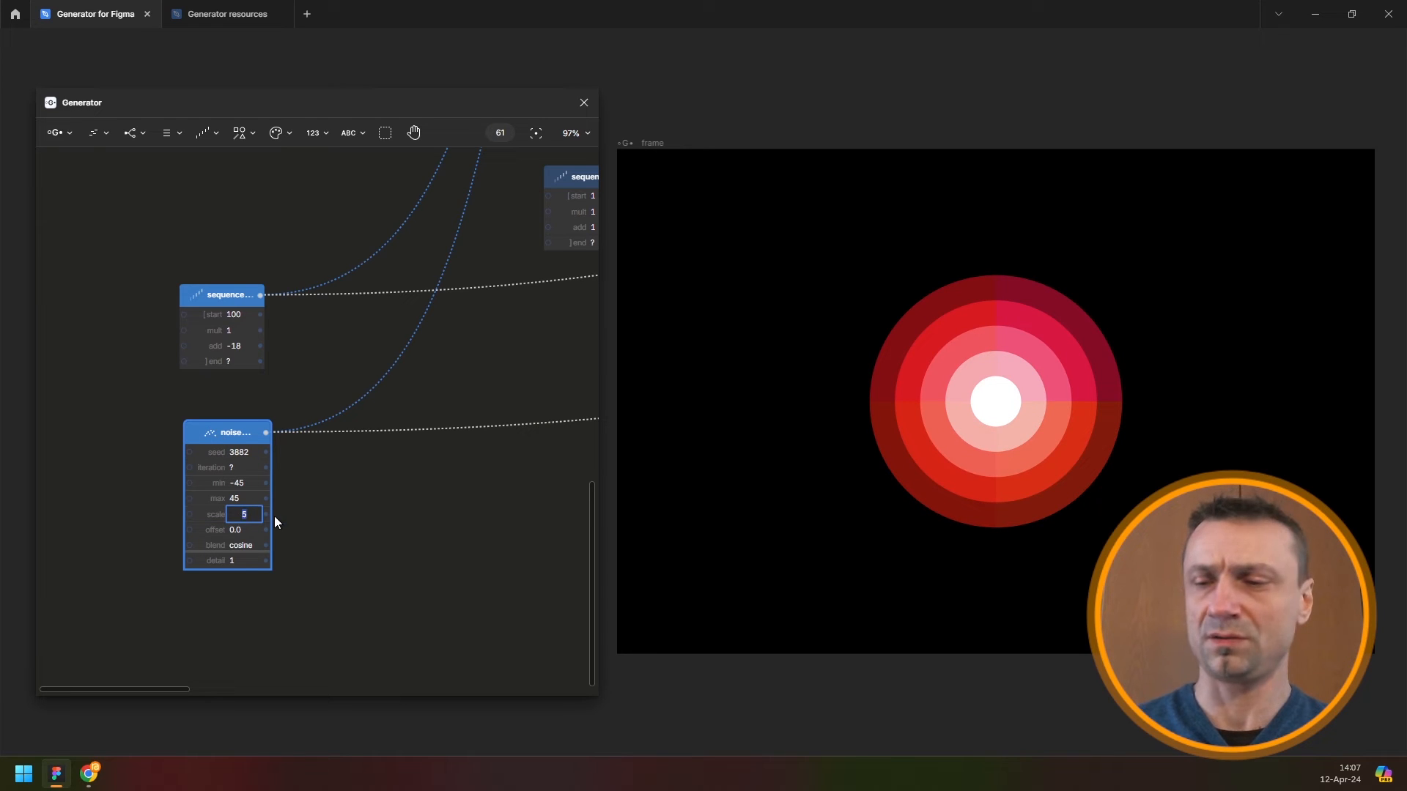
key(Return)
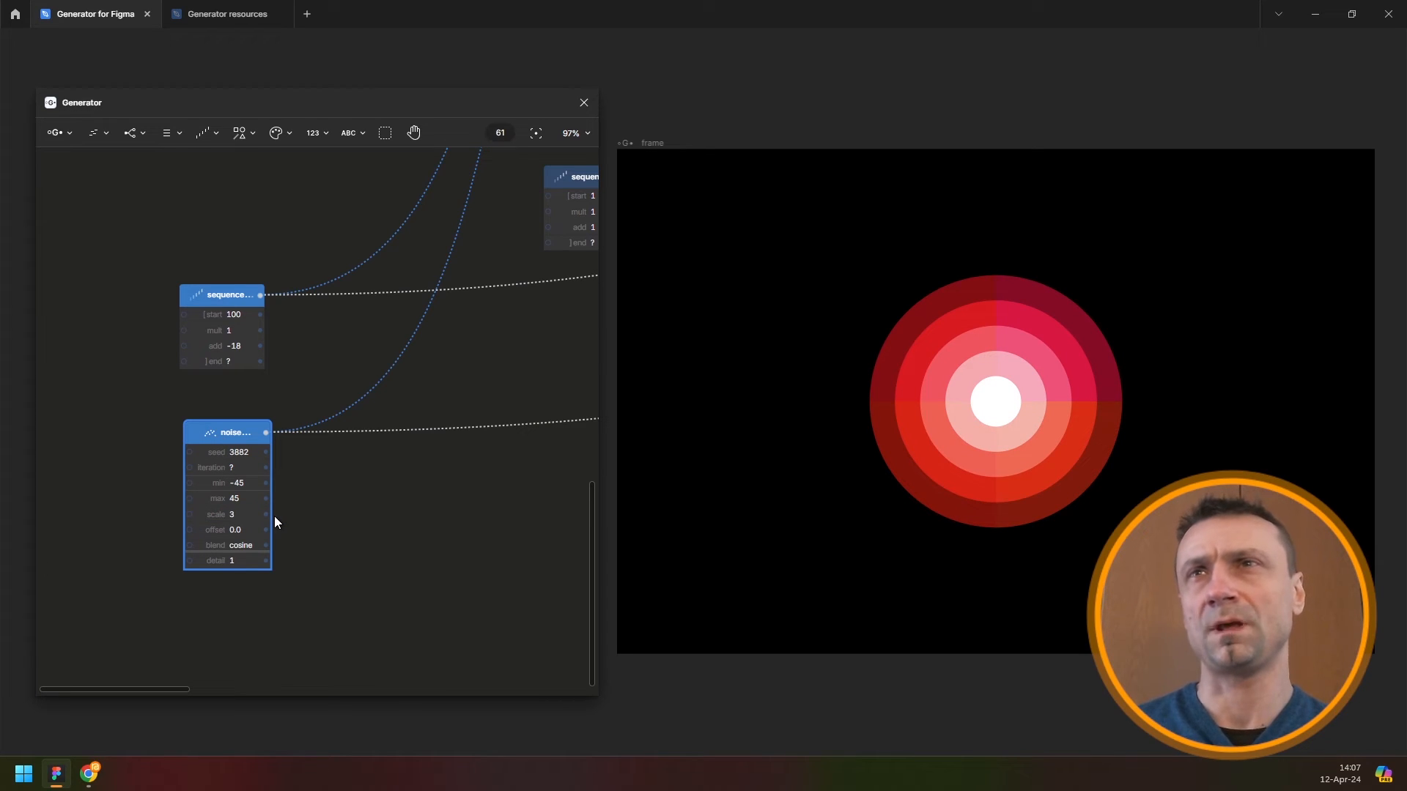
key(r)
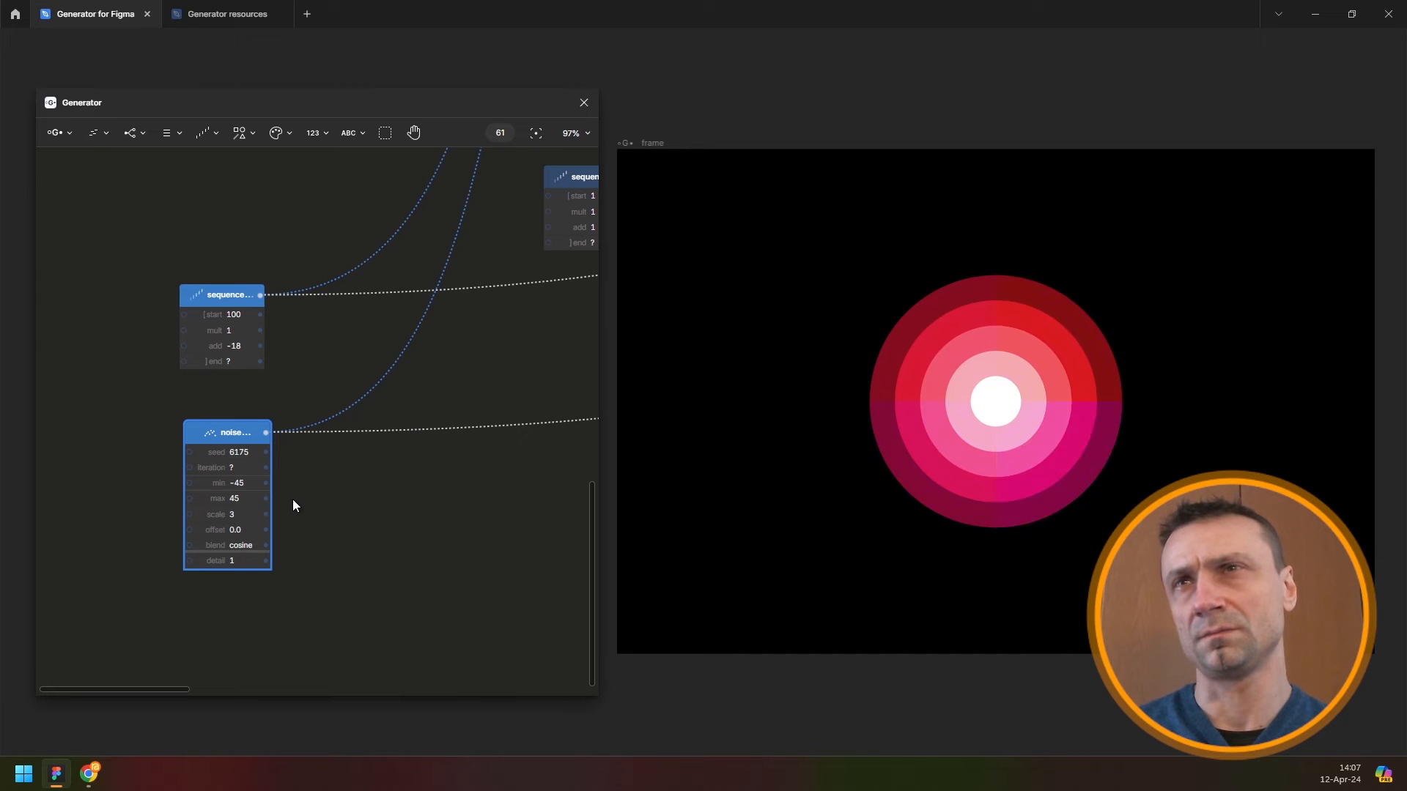
key(r)
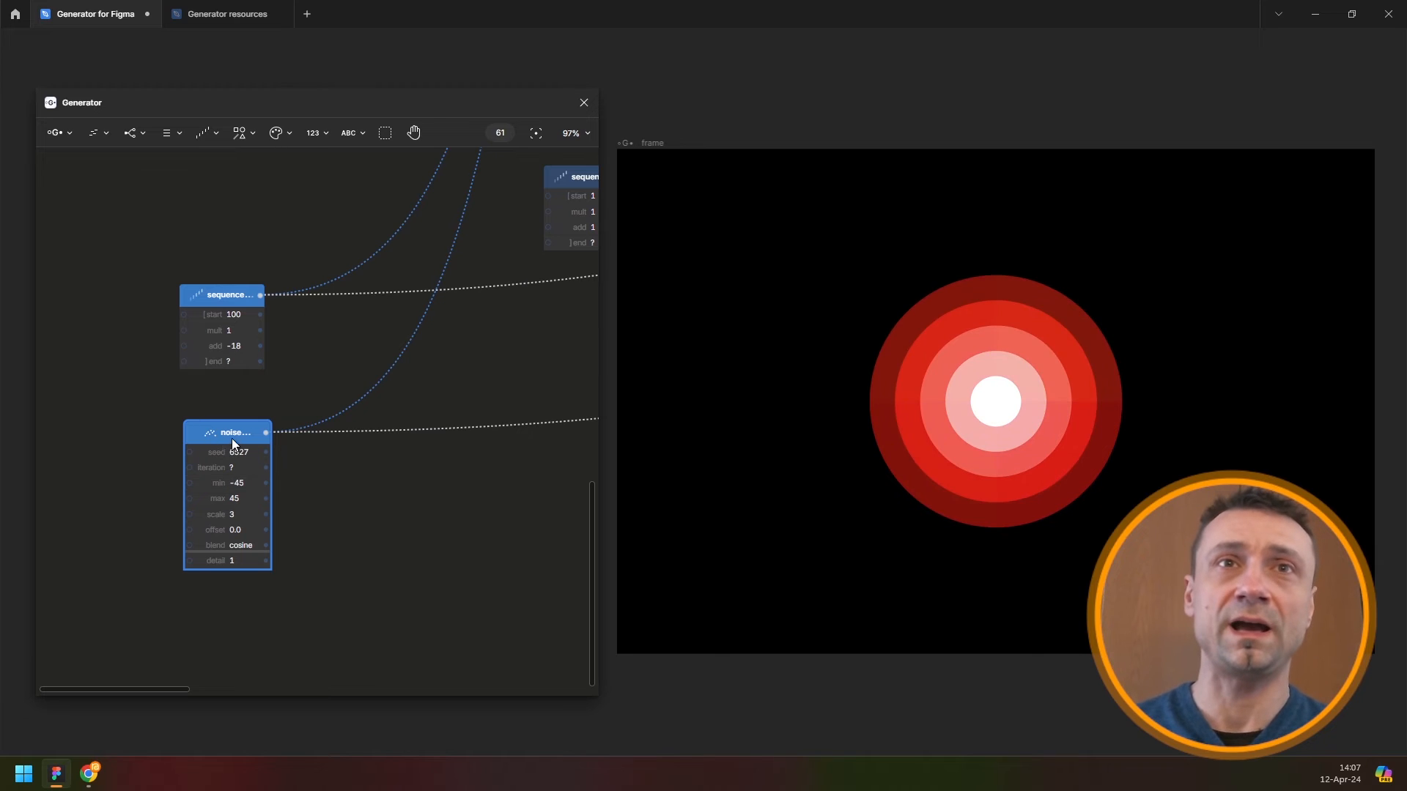
Duplicate the hue noise node and place the copy directly below the original
drag(232, 438, 205, 441)
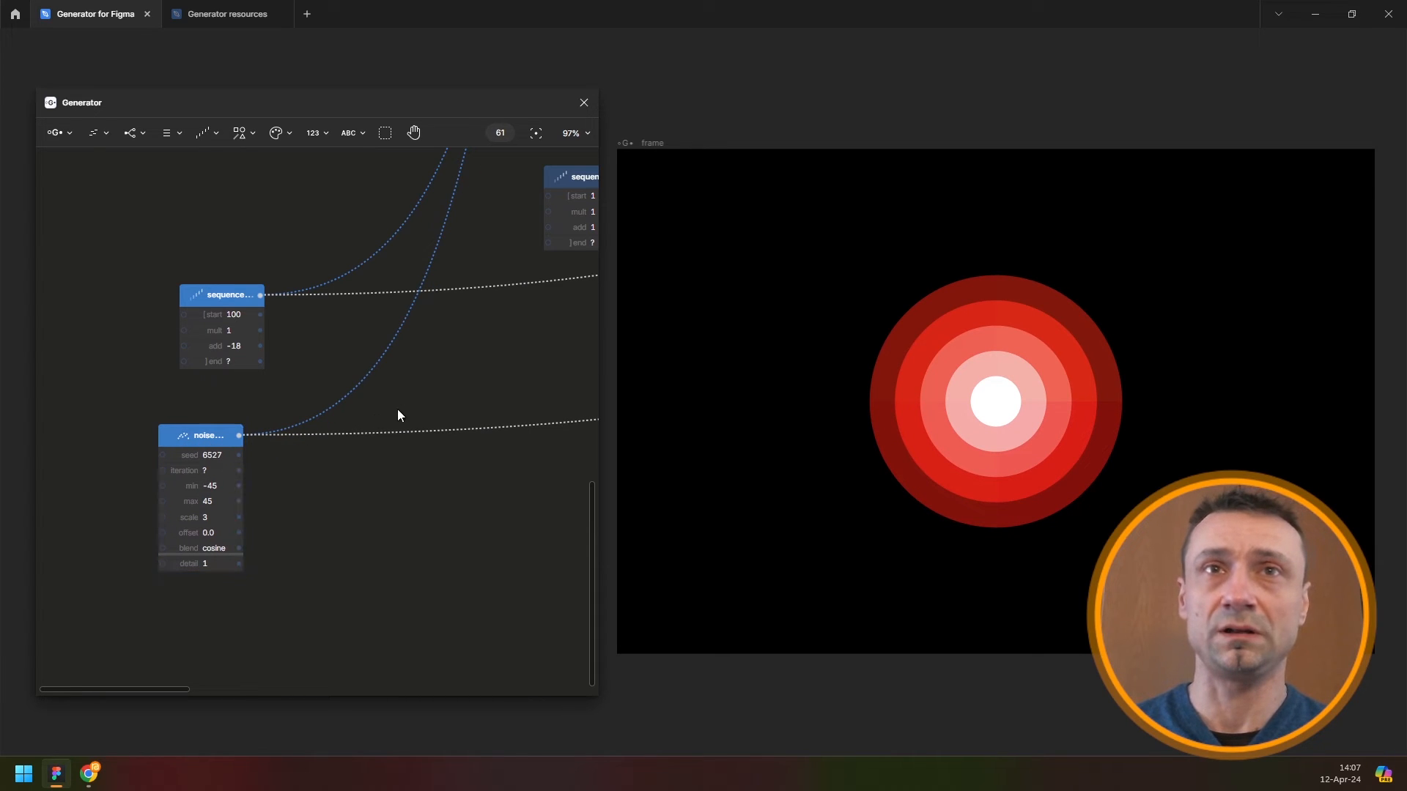
key(ctrl+d)
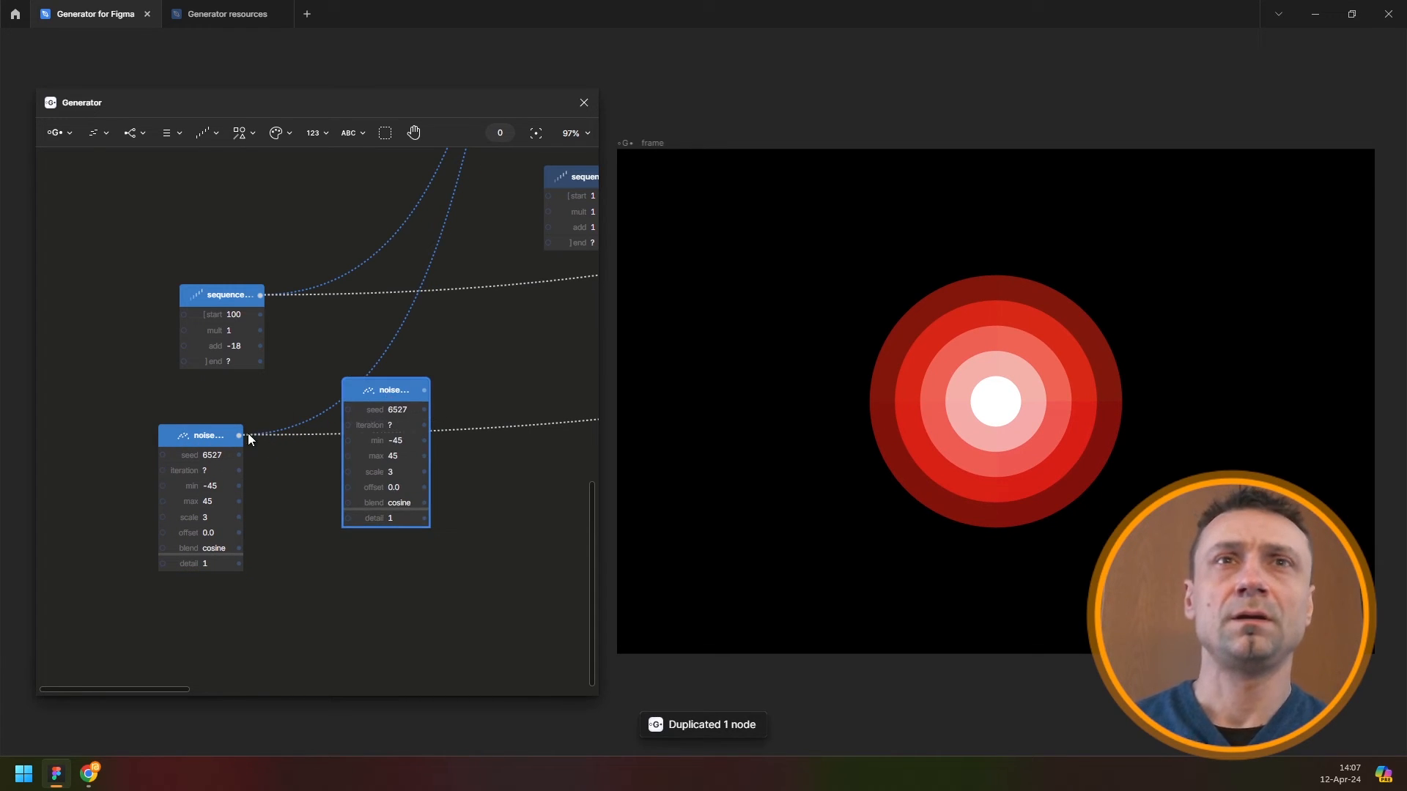
drag(160, 394, 222, 618)
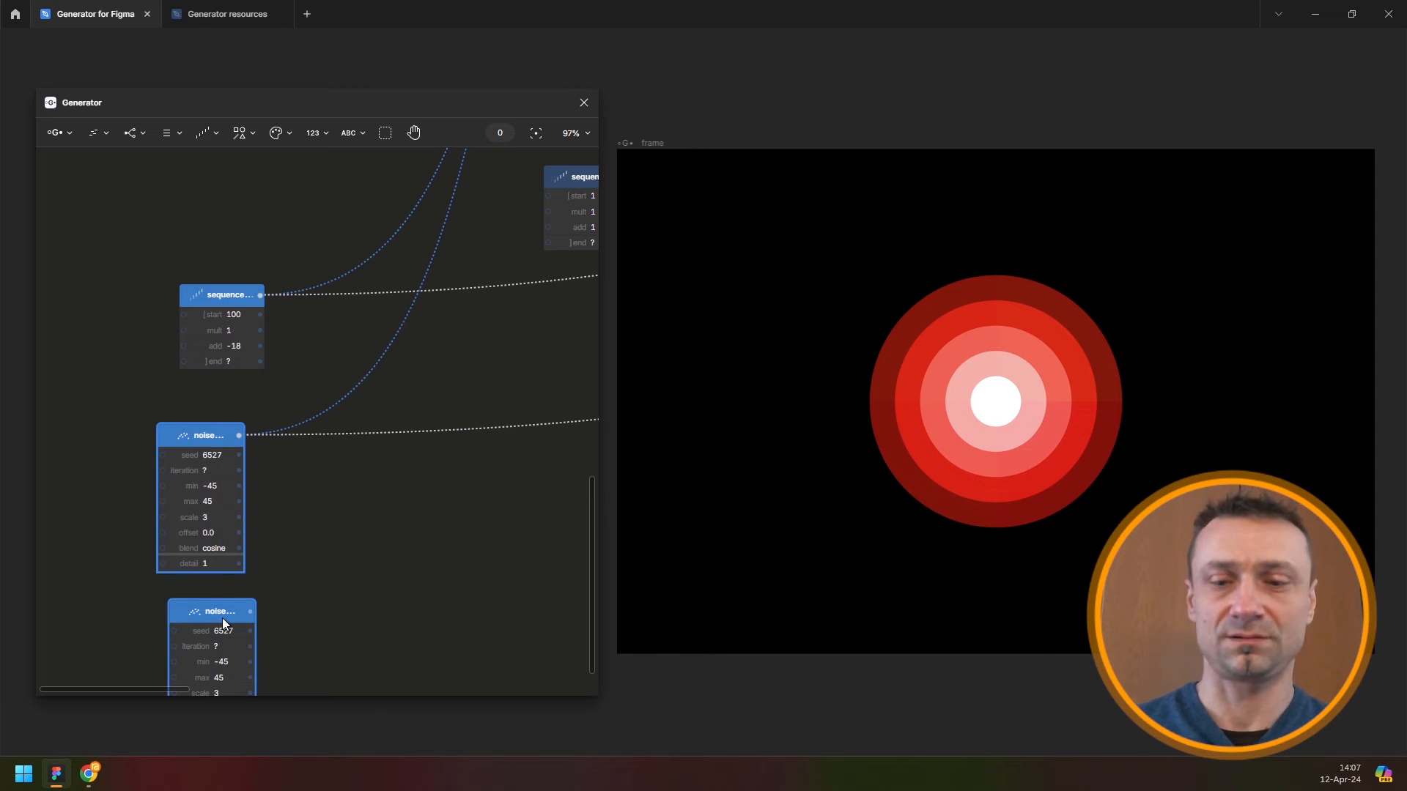
Add the two noise nodes together with a Math node and connect its output to the color node's H input
key(ctrl+f)
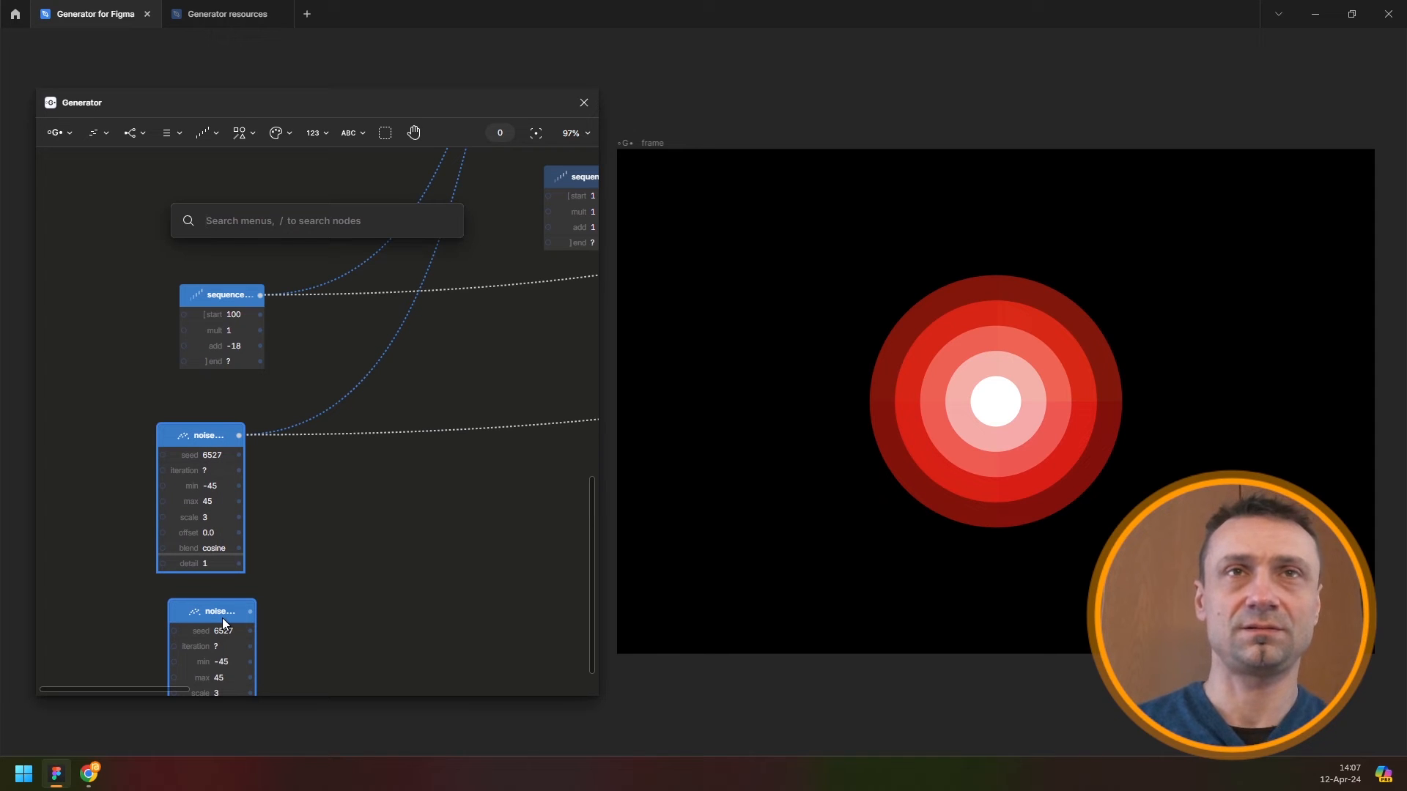
text(math)
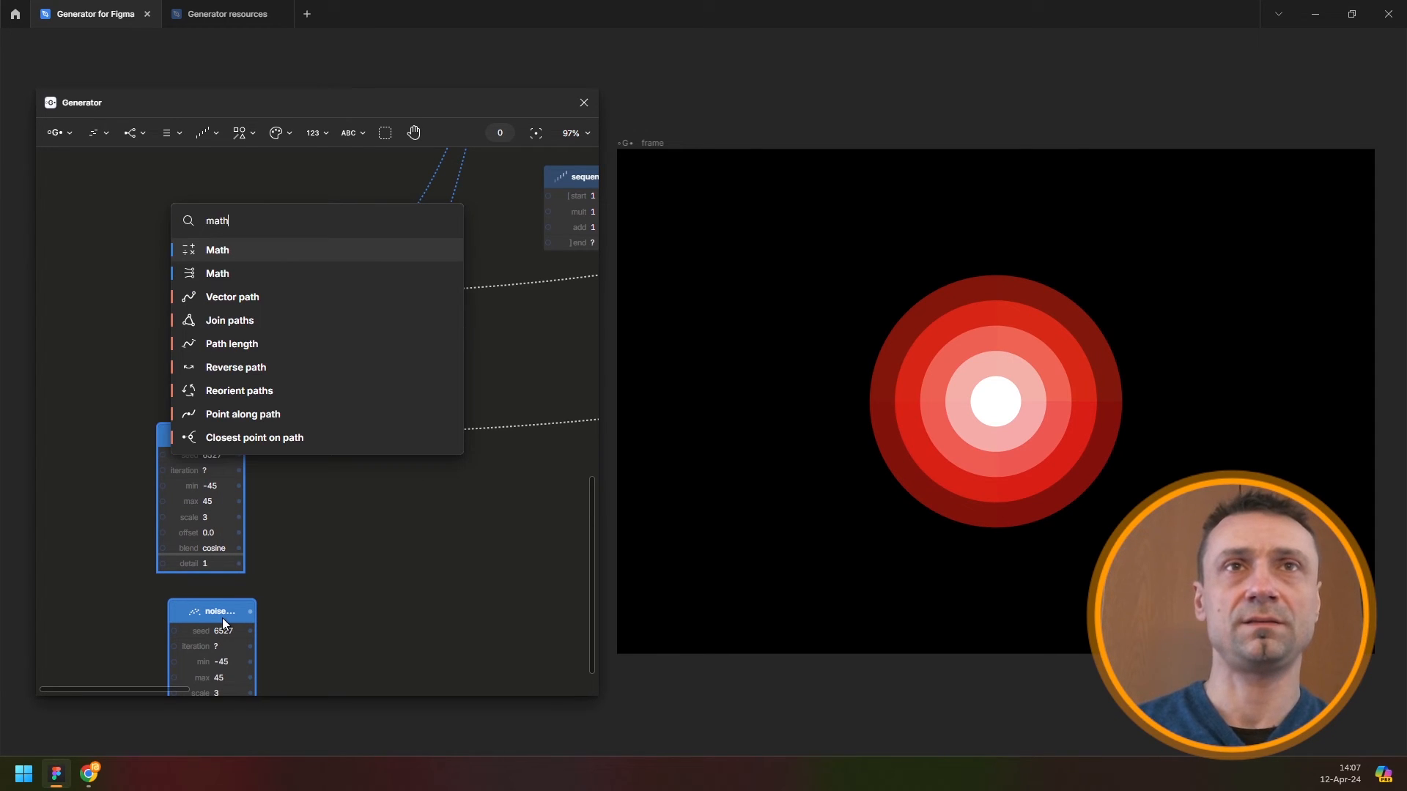
key(Down)
key(Return)
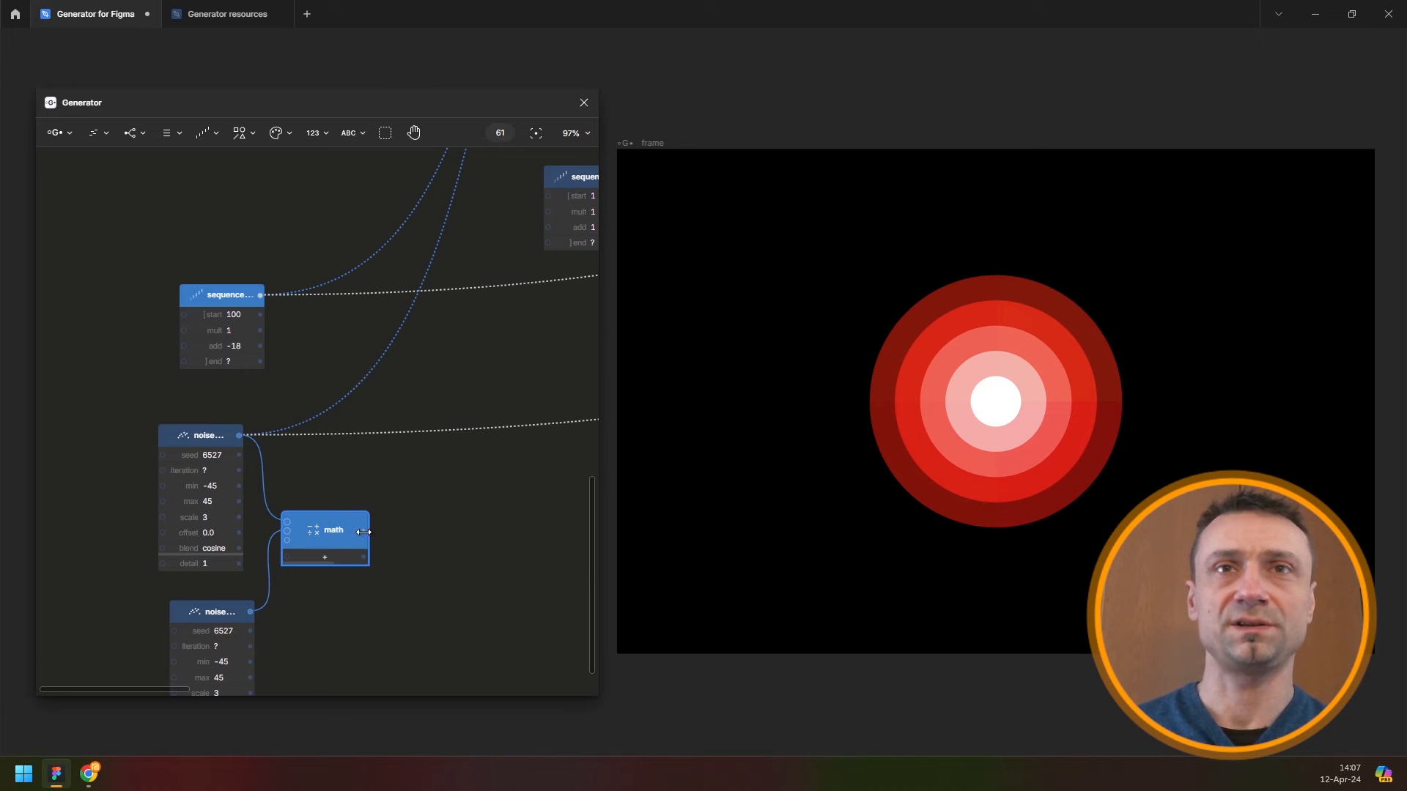
drag(363, 530, 511, 432)
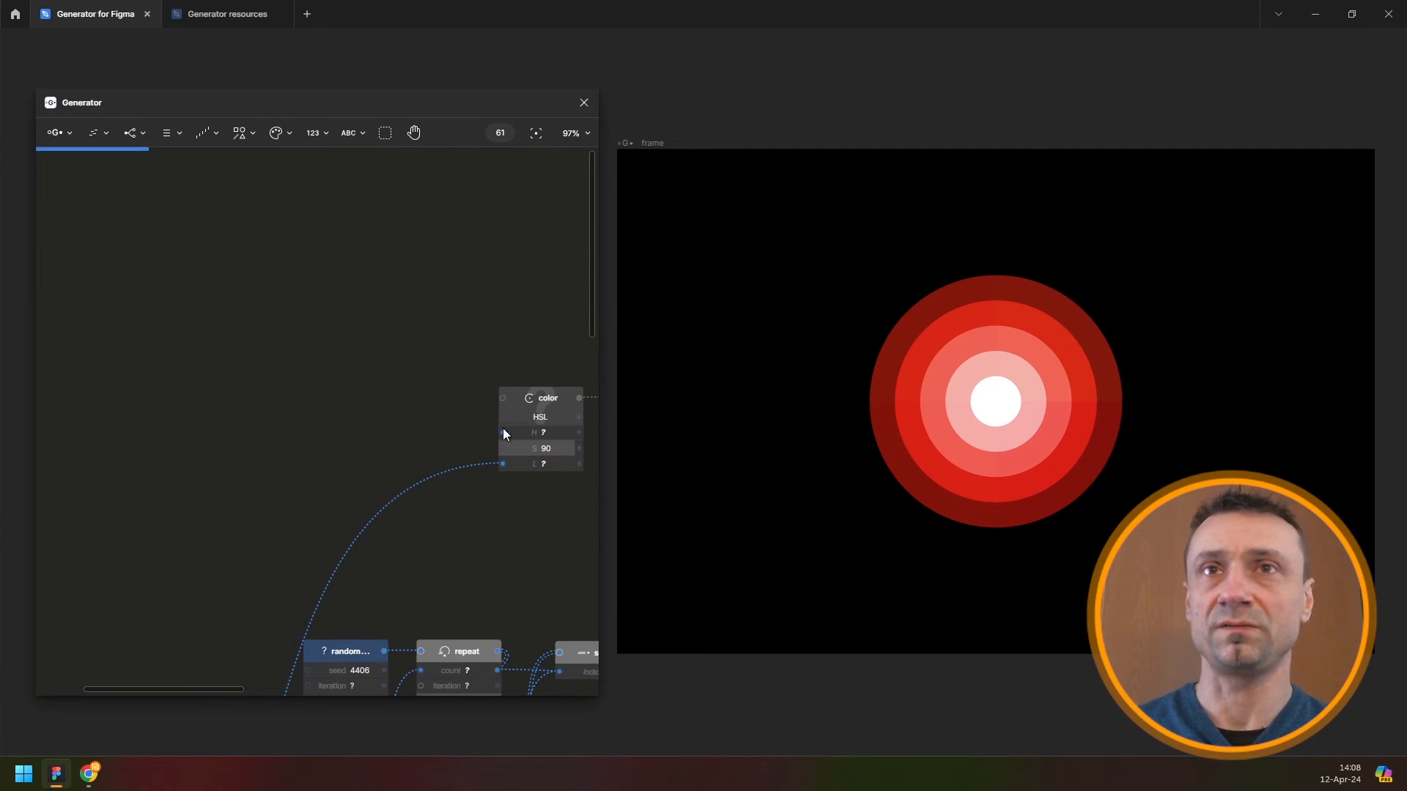
Set the lower noise node's min to -5 and max to 5
scroll(293, 443, down, 5)
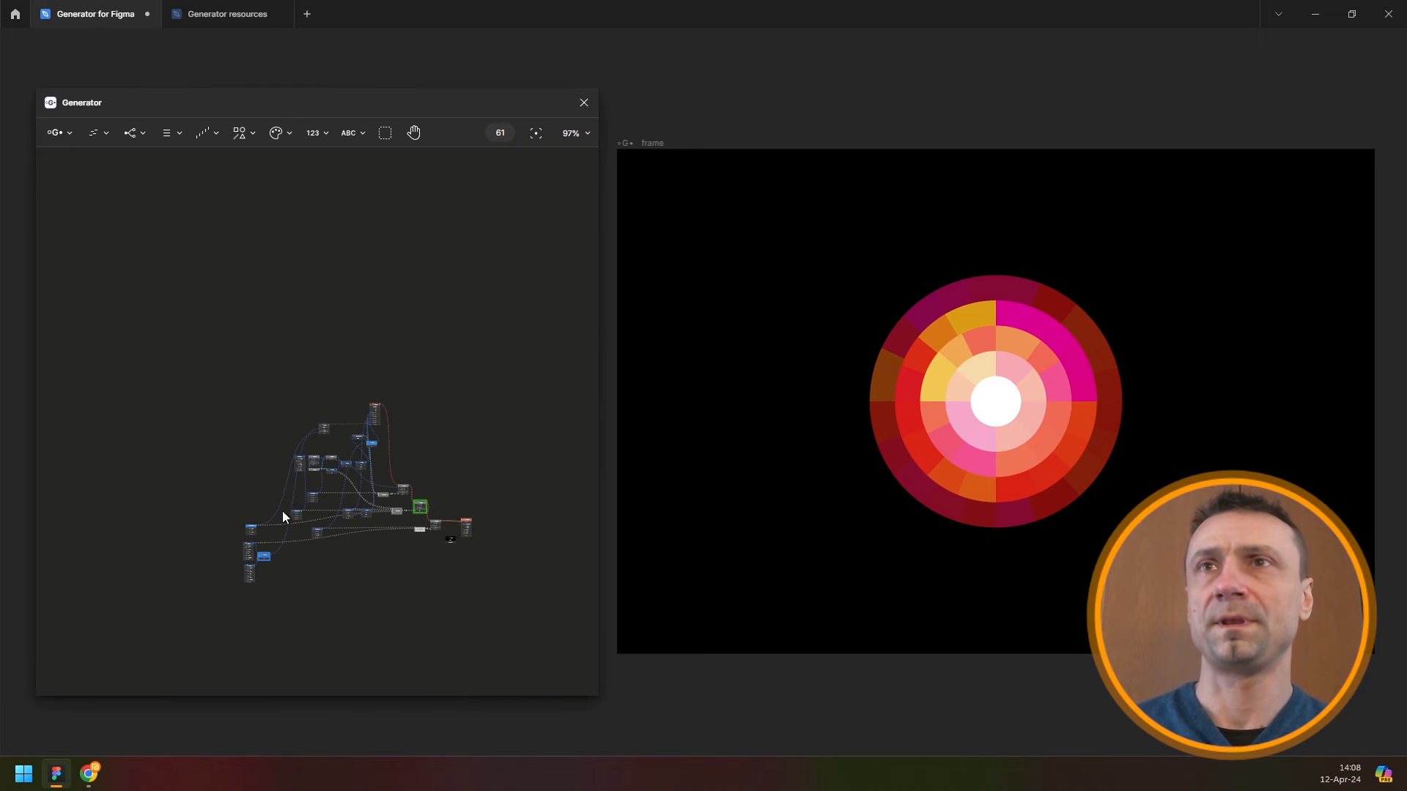
scroll(275, 477, up, 5)
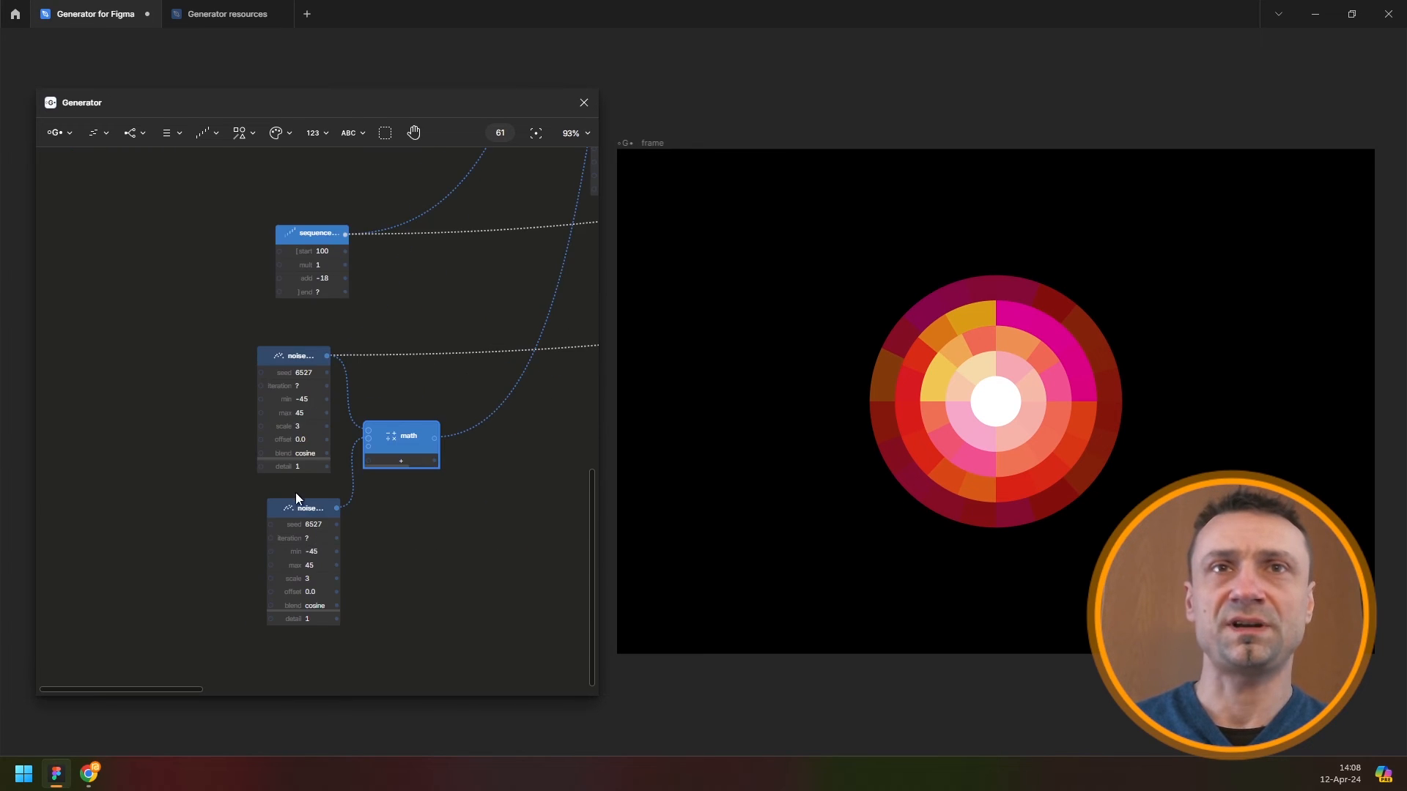
scroll(320, 465, down, 3)
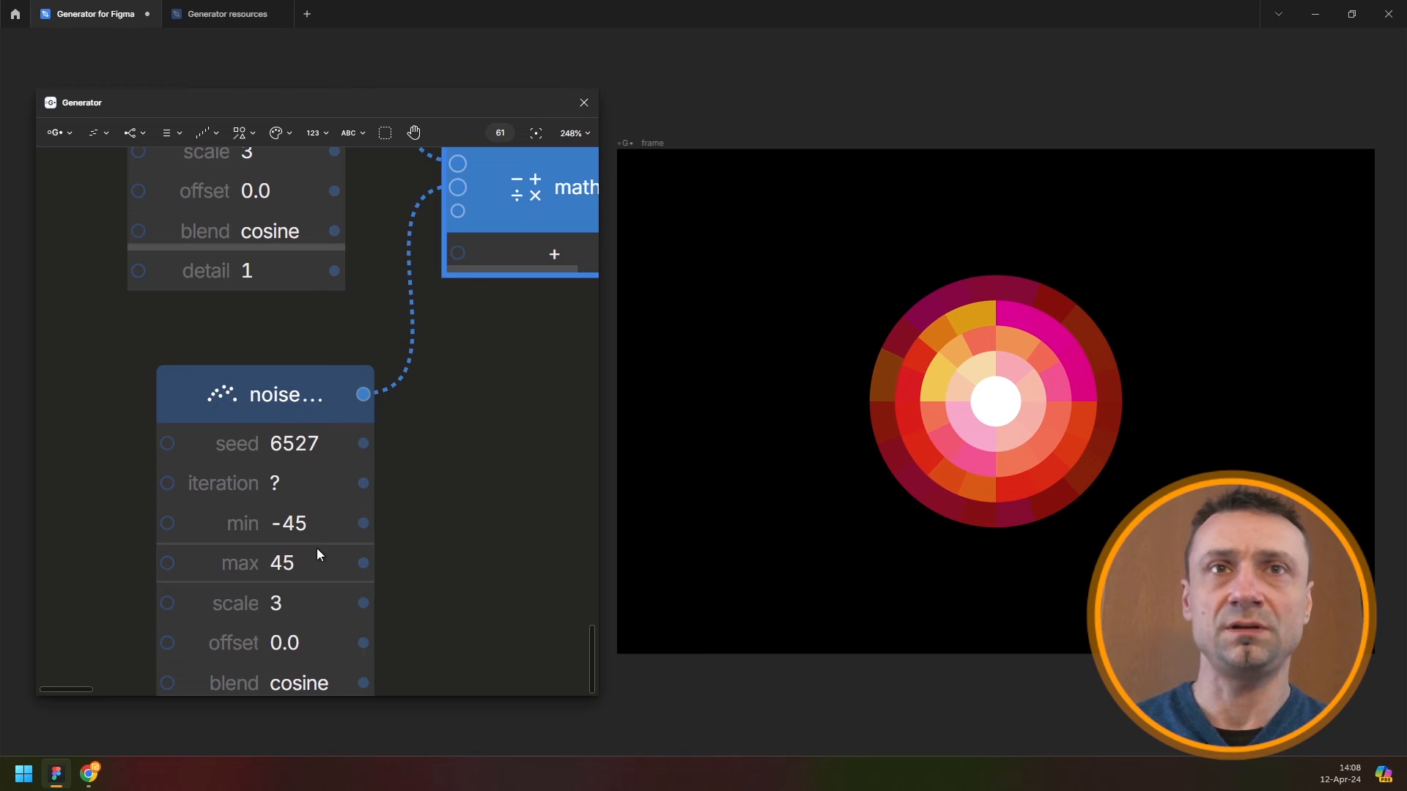
click(316, 524)
text(-5)
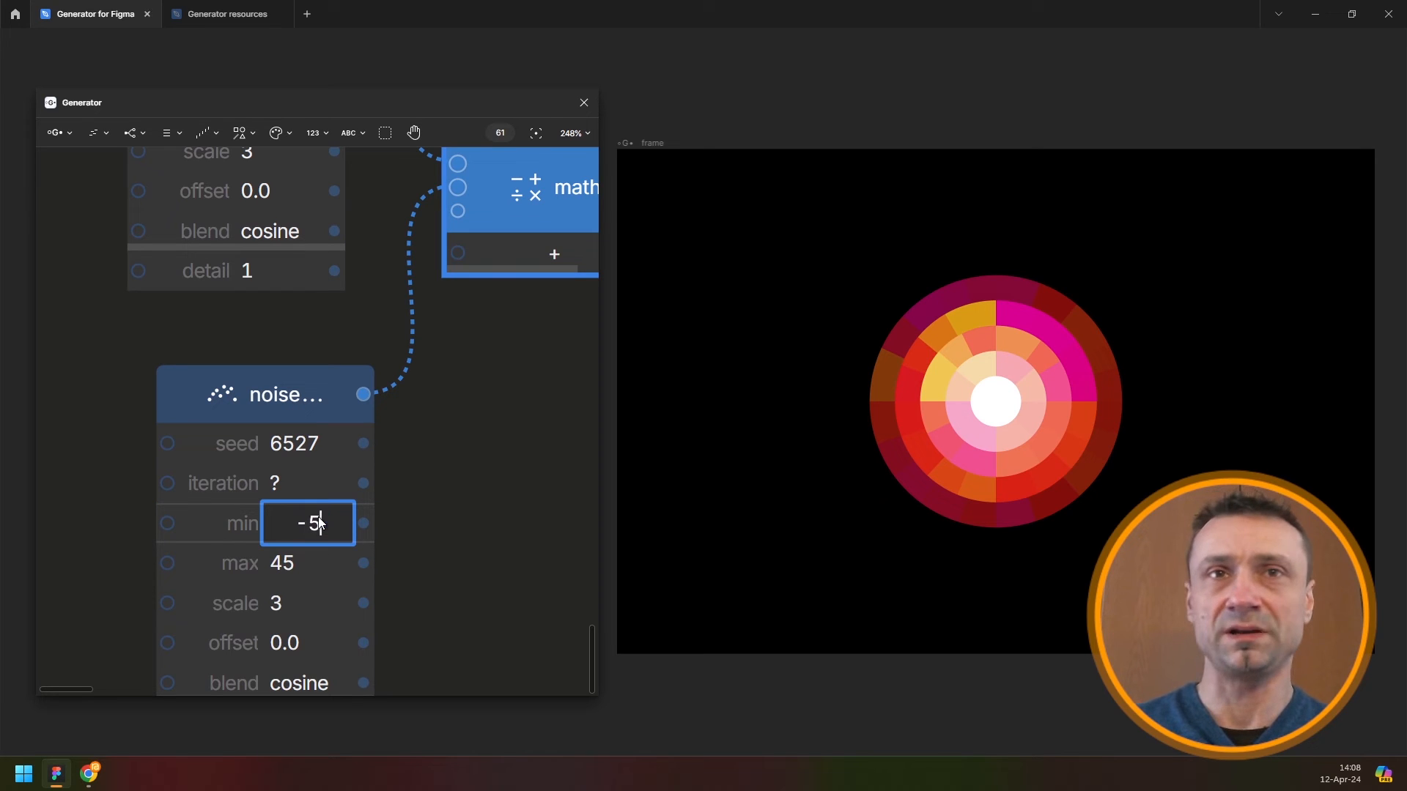
key(Tab)
text(5)
key(Return)
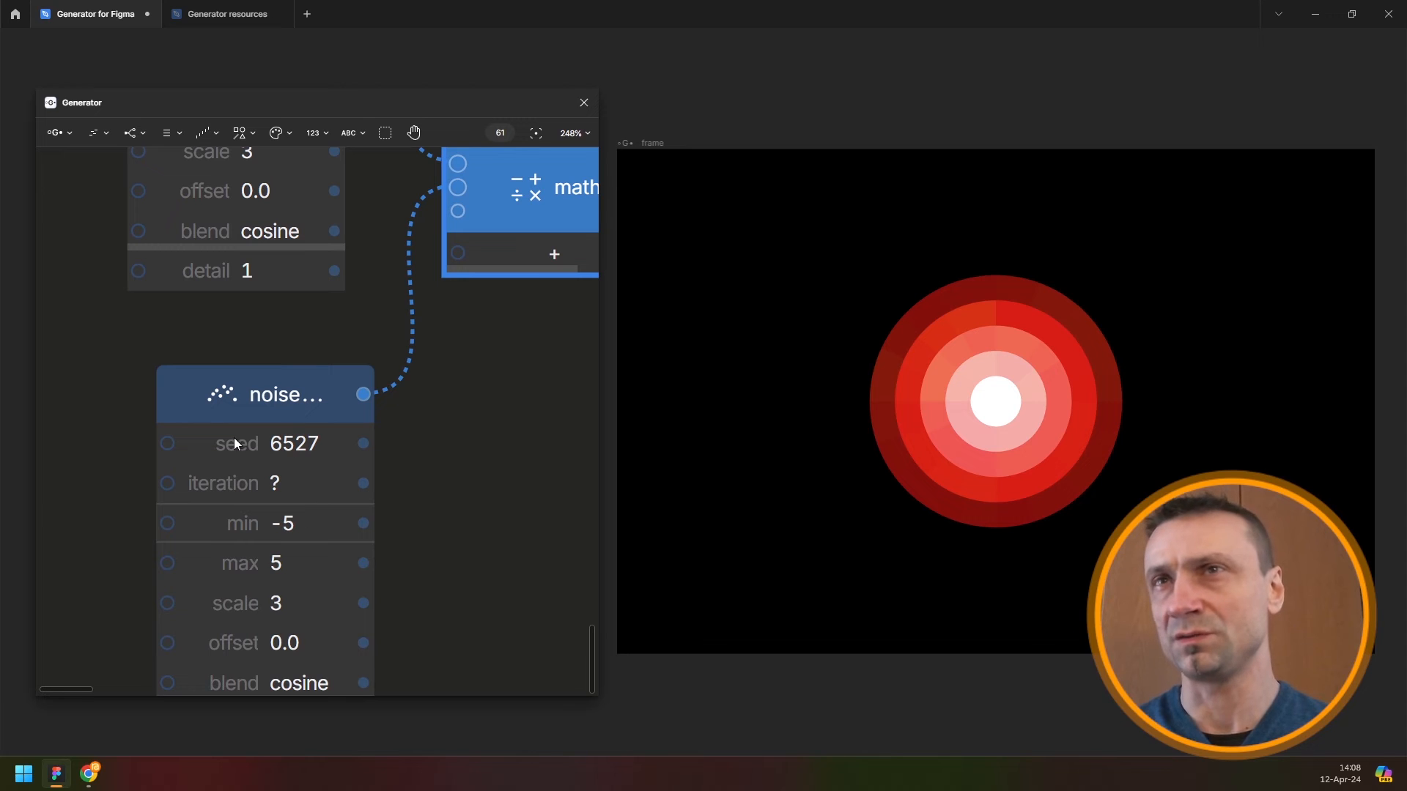
Set the lower noise node's min to -10 and max to 10
scroll(1058, 384, up, 5)
scroll(1056, 393, down, 1)
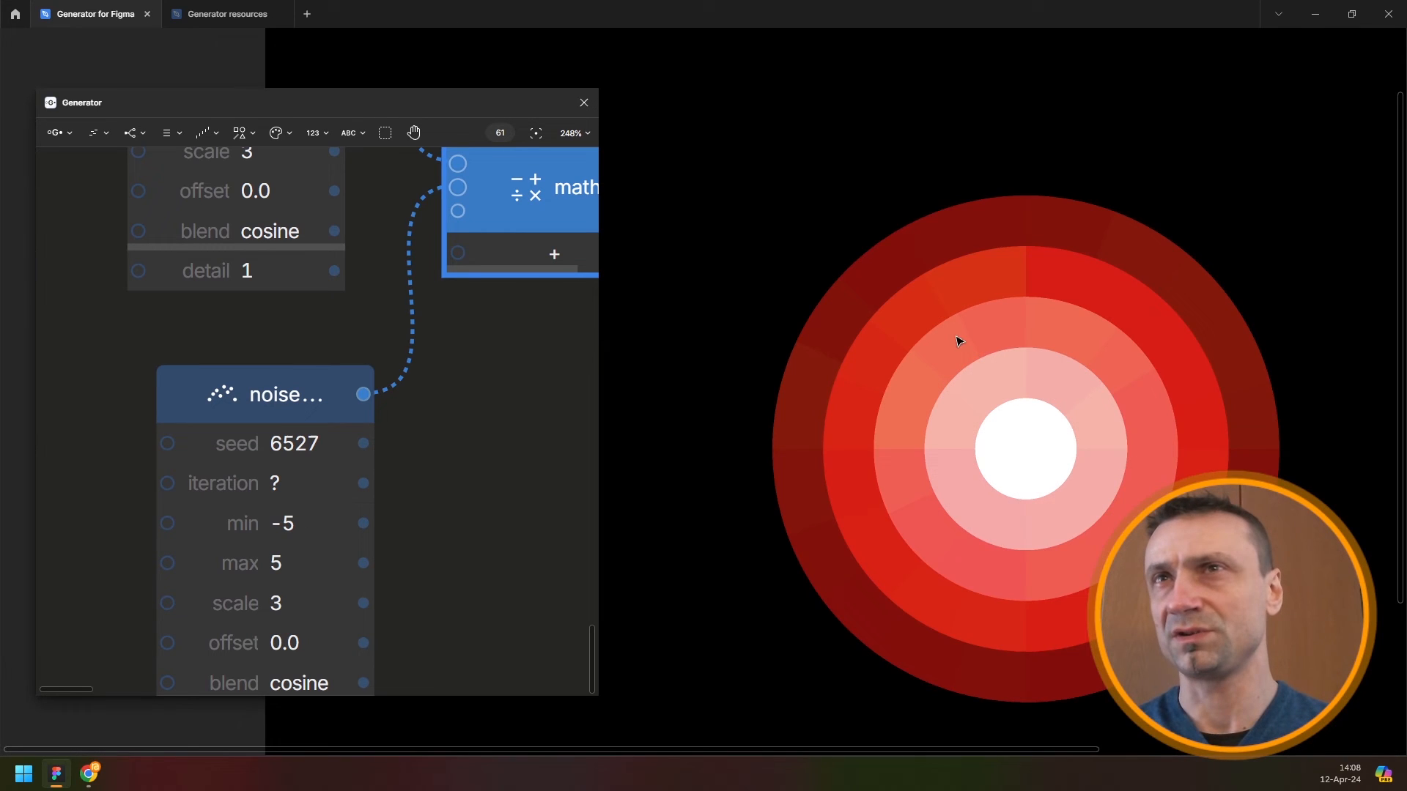
scroll(957, 341, down, 2)
scroll(958, 341, right, 2)
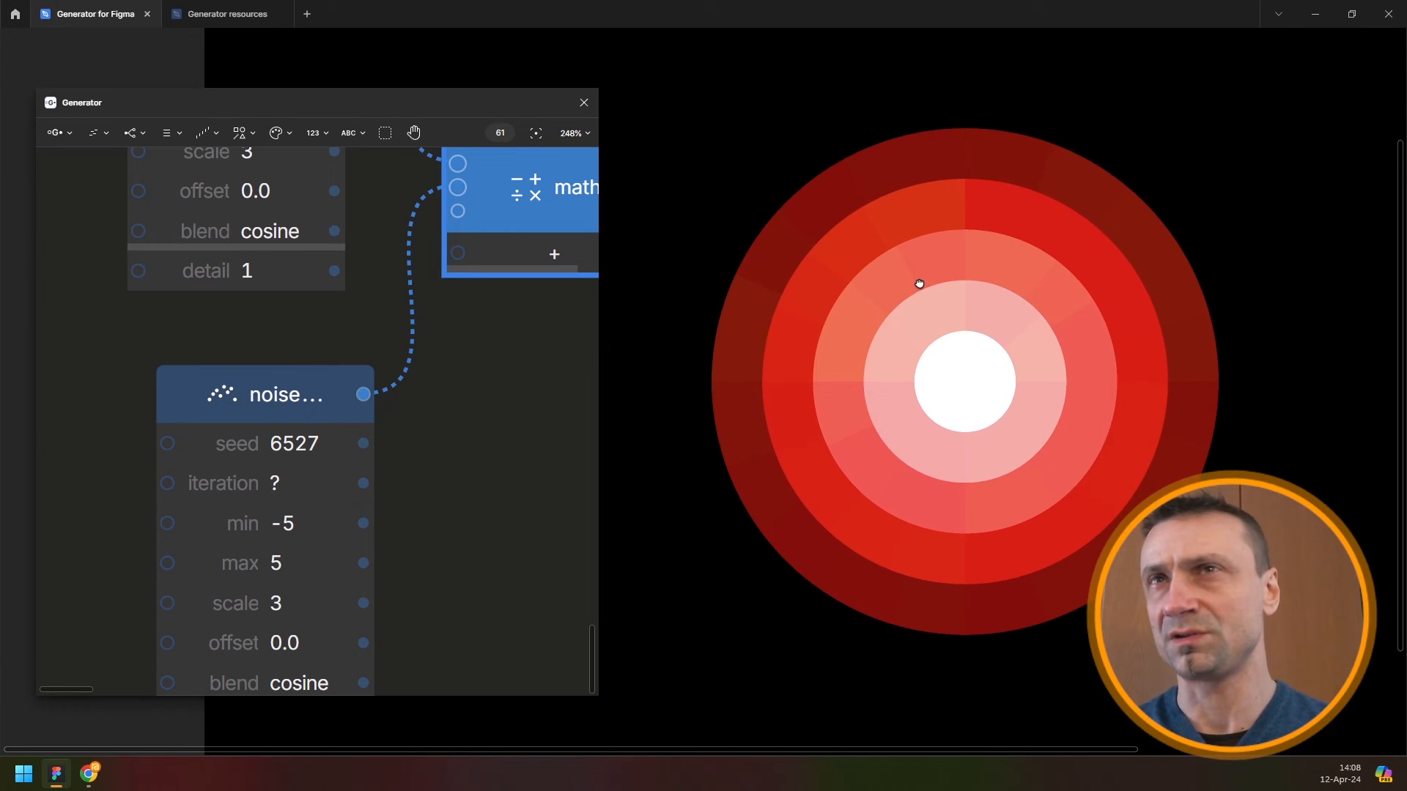
click(304, 523)
text(-10)
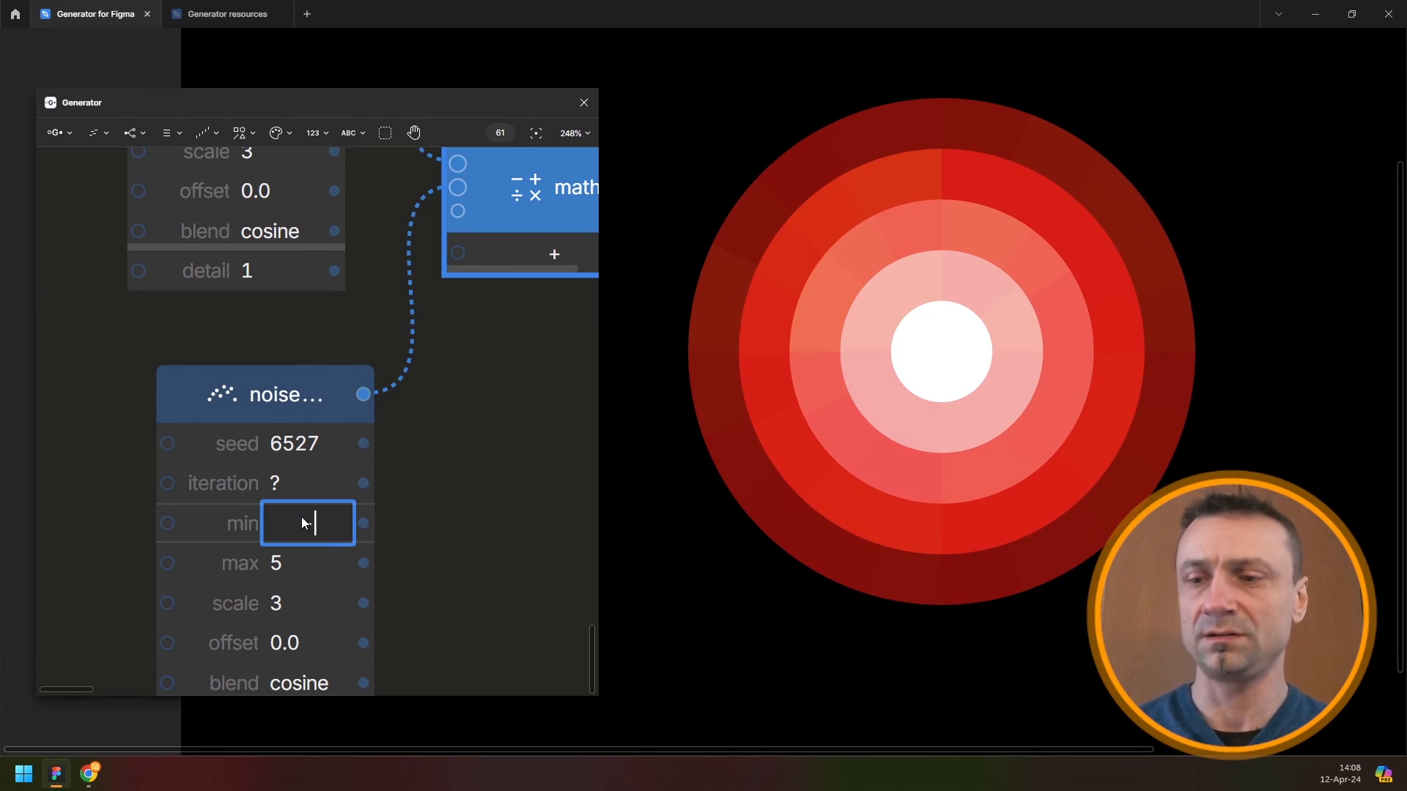
key(Tab)
text(10)
key(Return)
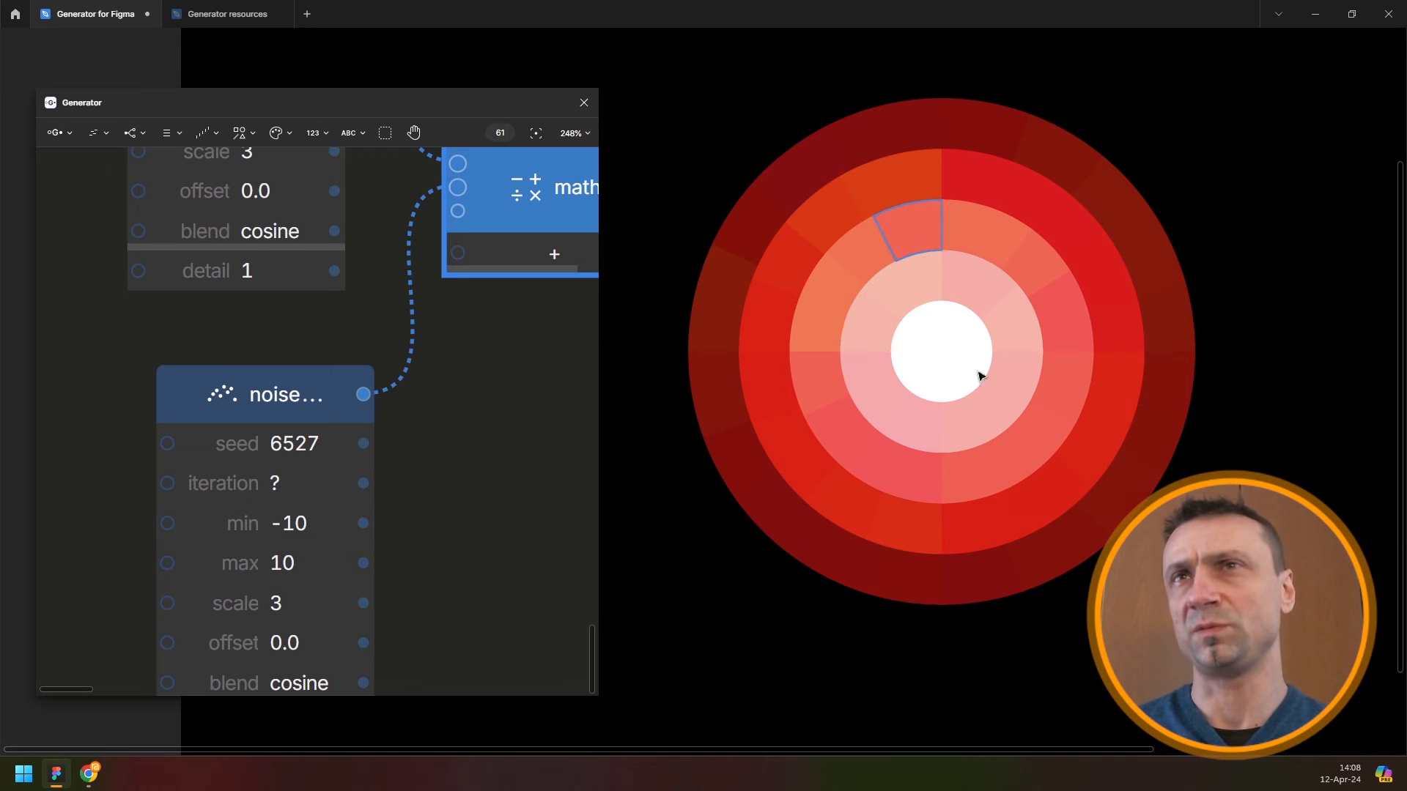
Duplicate the noise node with range -10 to 10 and place the copy just below the lightness sequence
scroll(464, 389, down, 5)
drag(438, 254, 430, 323)
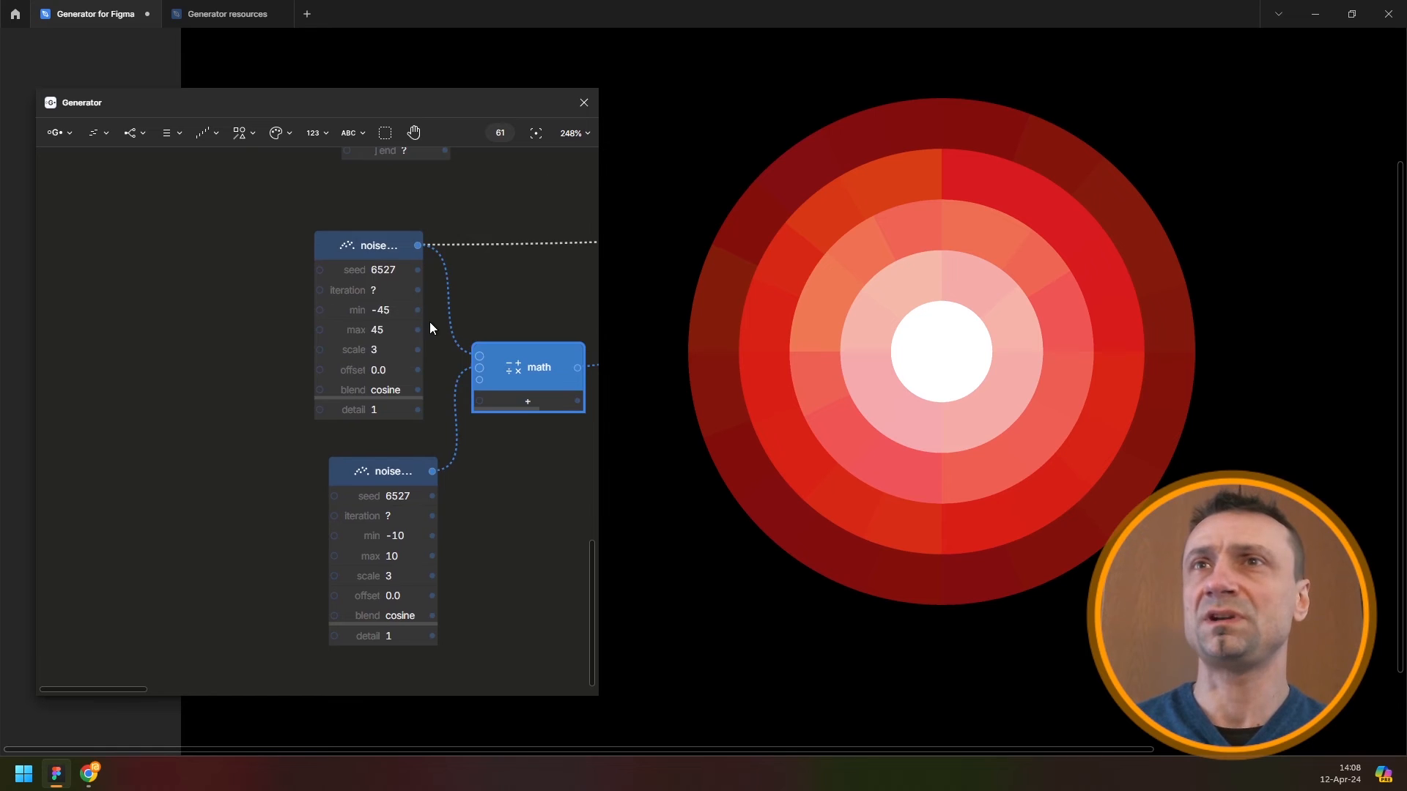
scroll(428, 314, down, 3)
scroll(412, 278, down, 5)
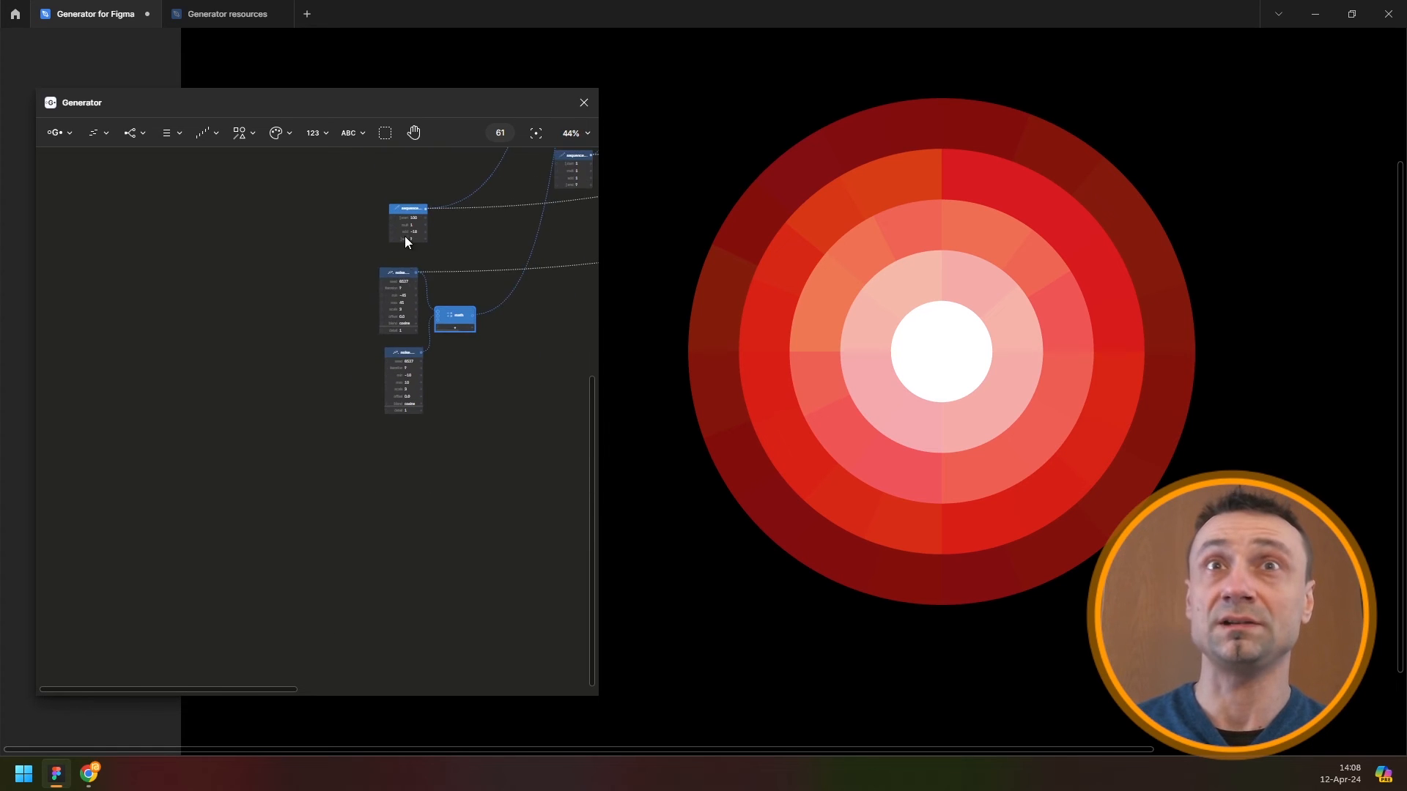
drag(405, 236, 384, 289)
click(398, 459)
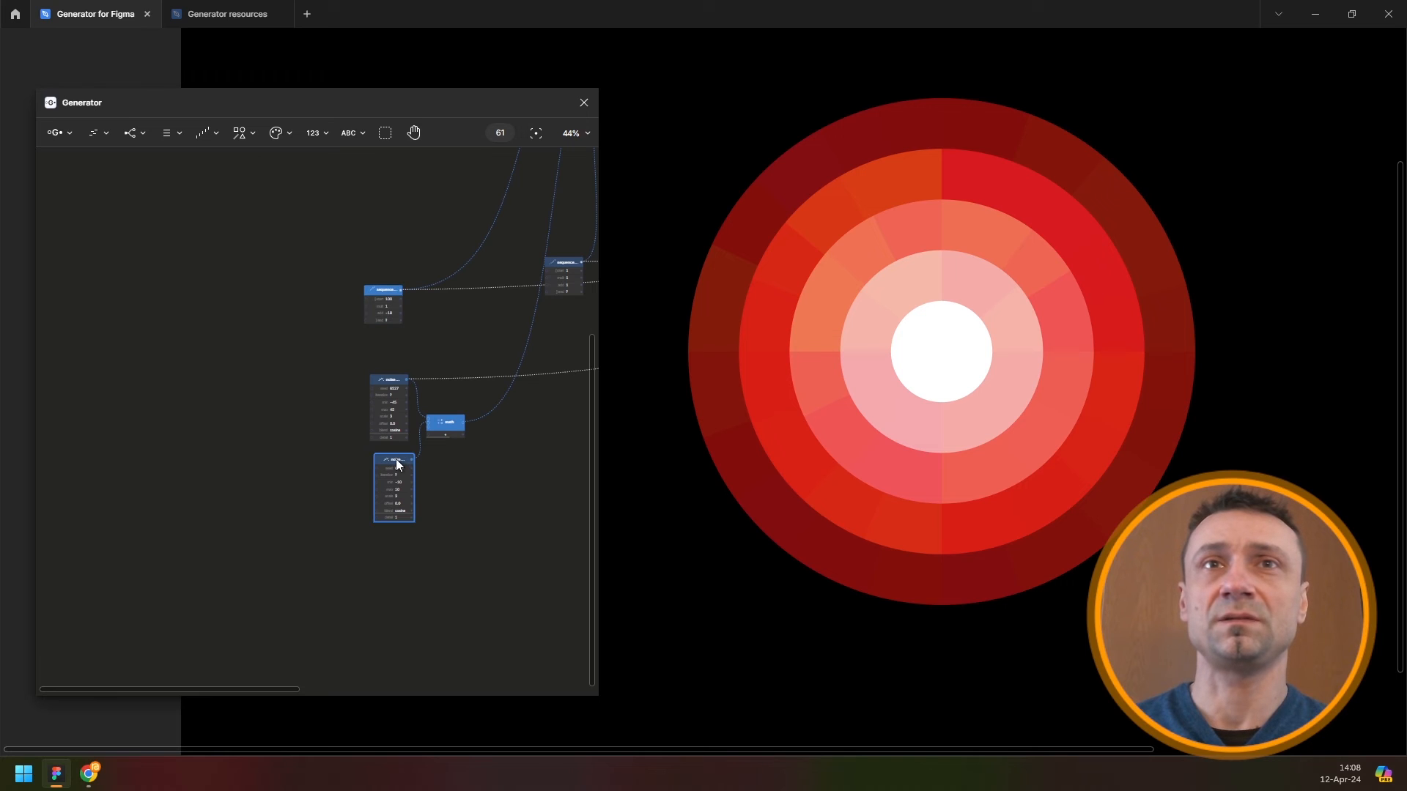
drag(397, 459, 397, 351)
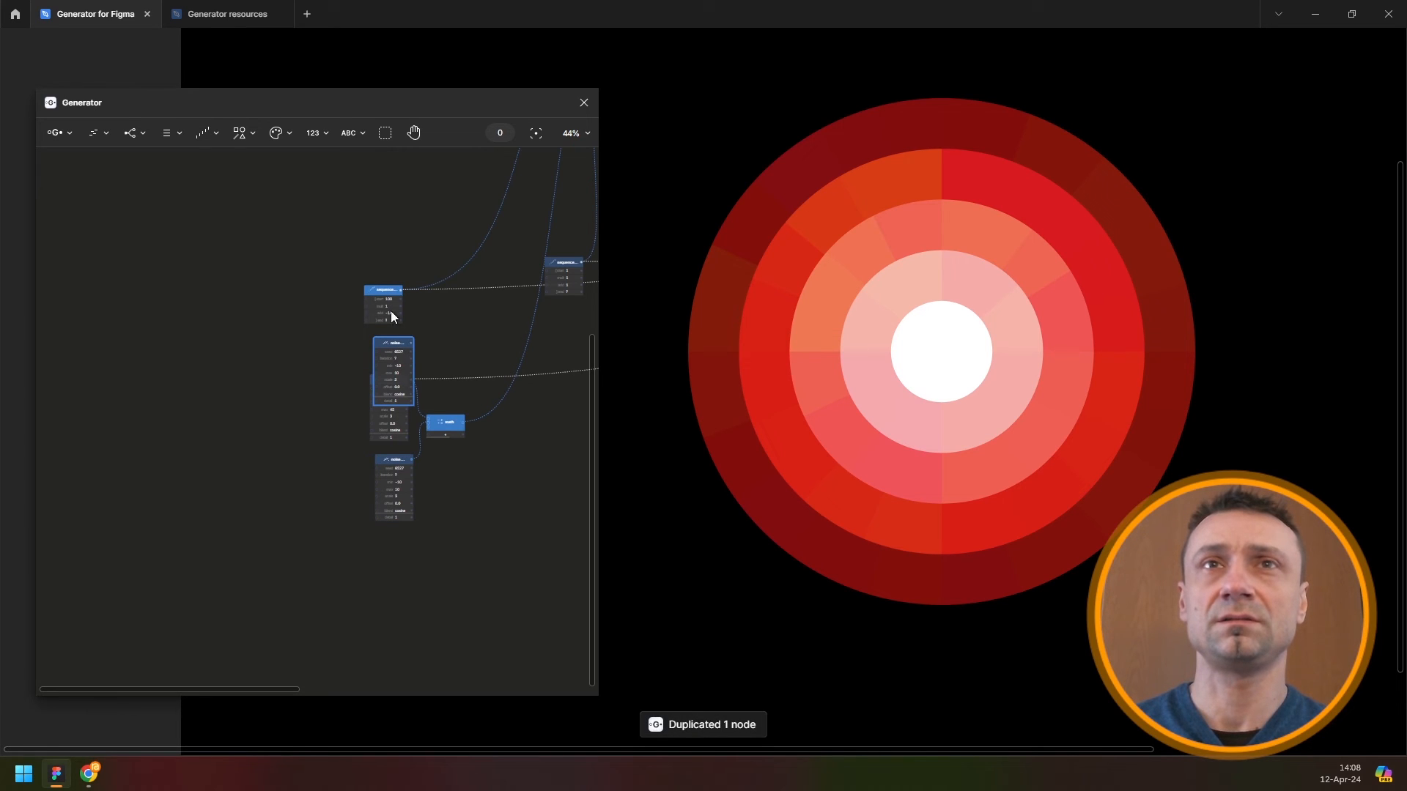
drag(364, 253, 396, 290)
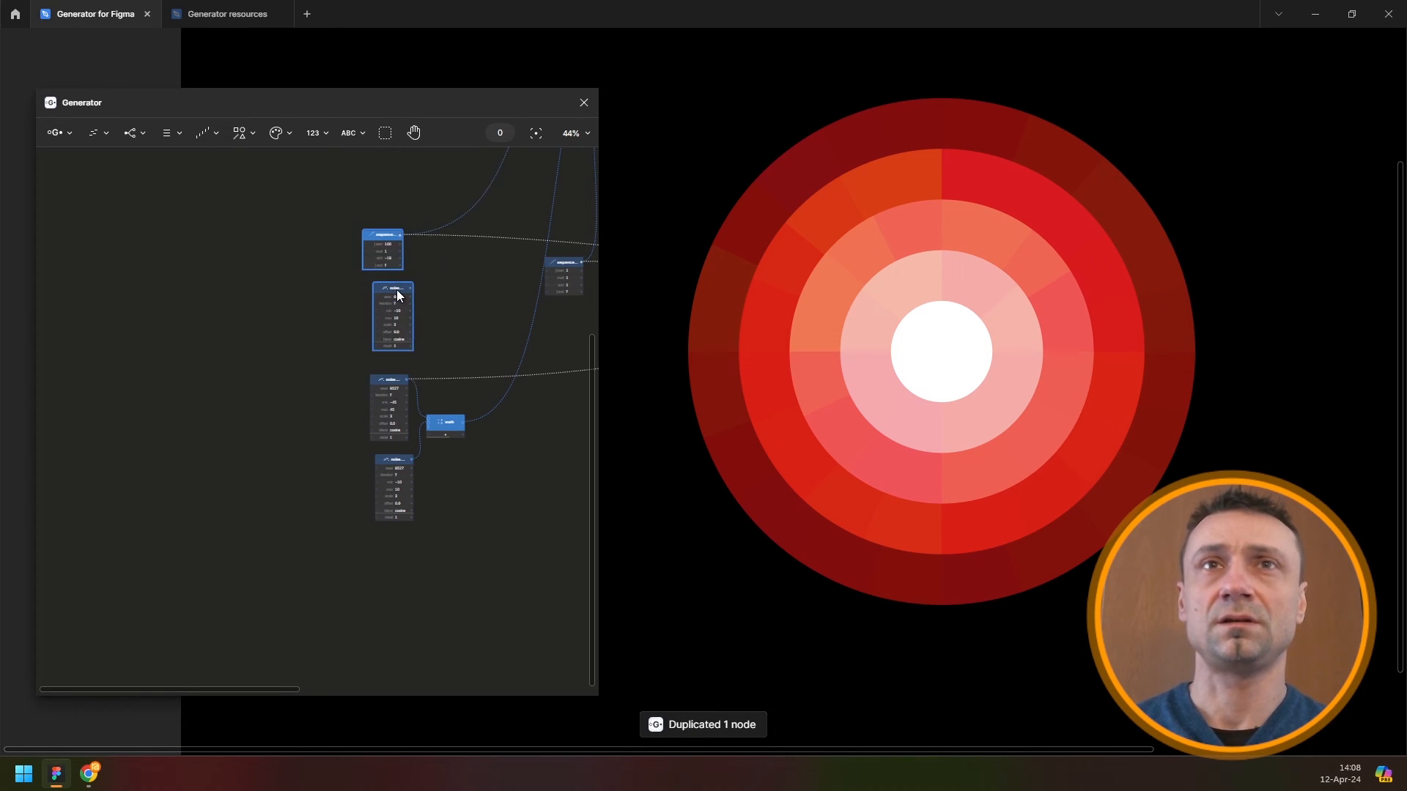
Add the lightness sequence and the noise node below it together with a Math node and connect its output to the color node's L input
key(ctrl+f)
text(math)
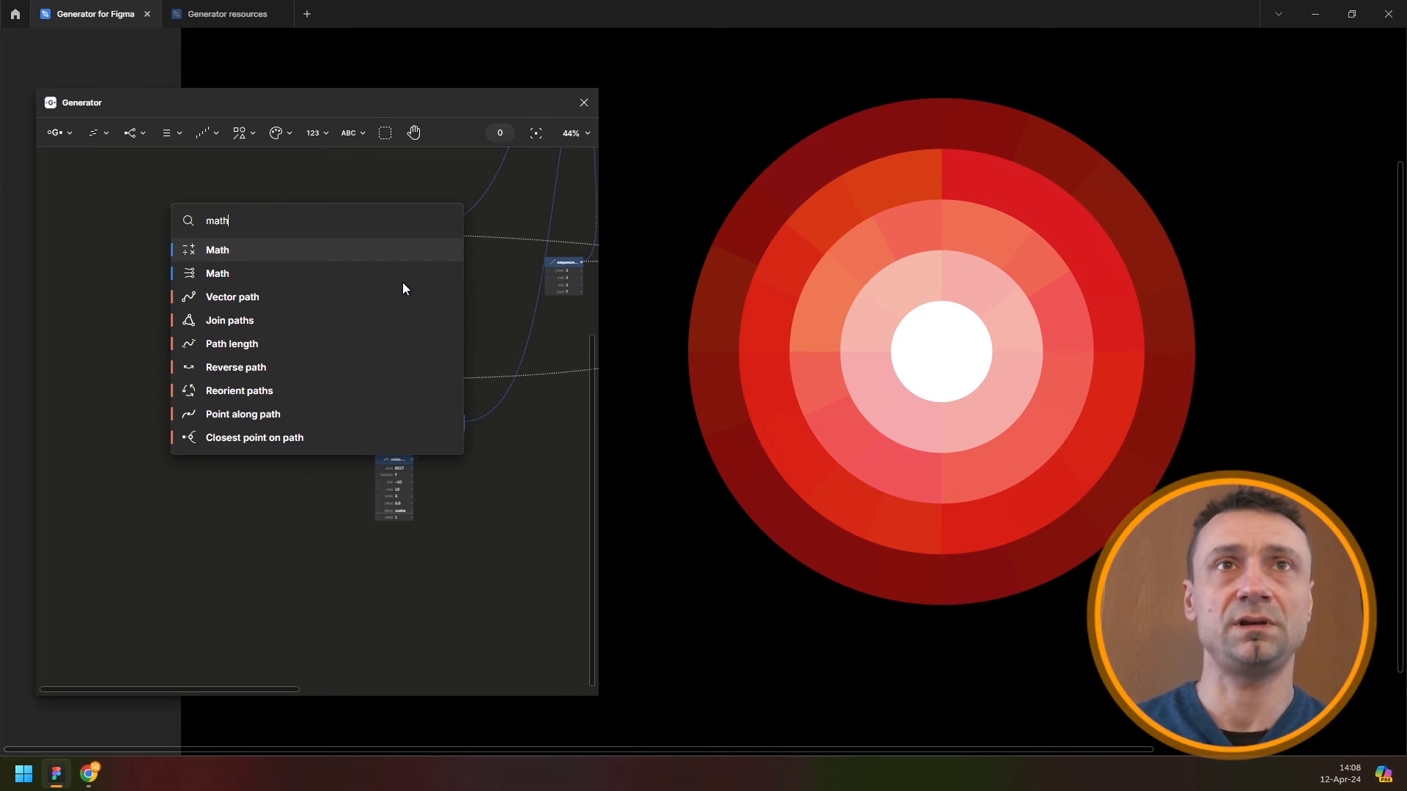
key(Down)
key(Return)
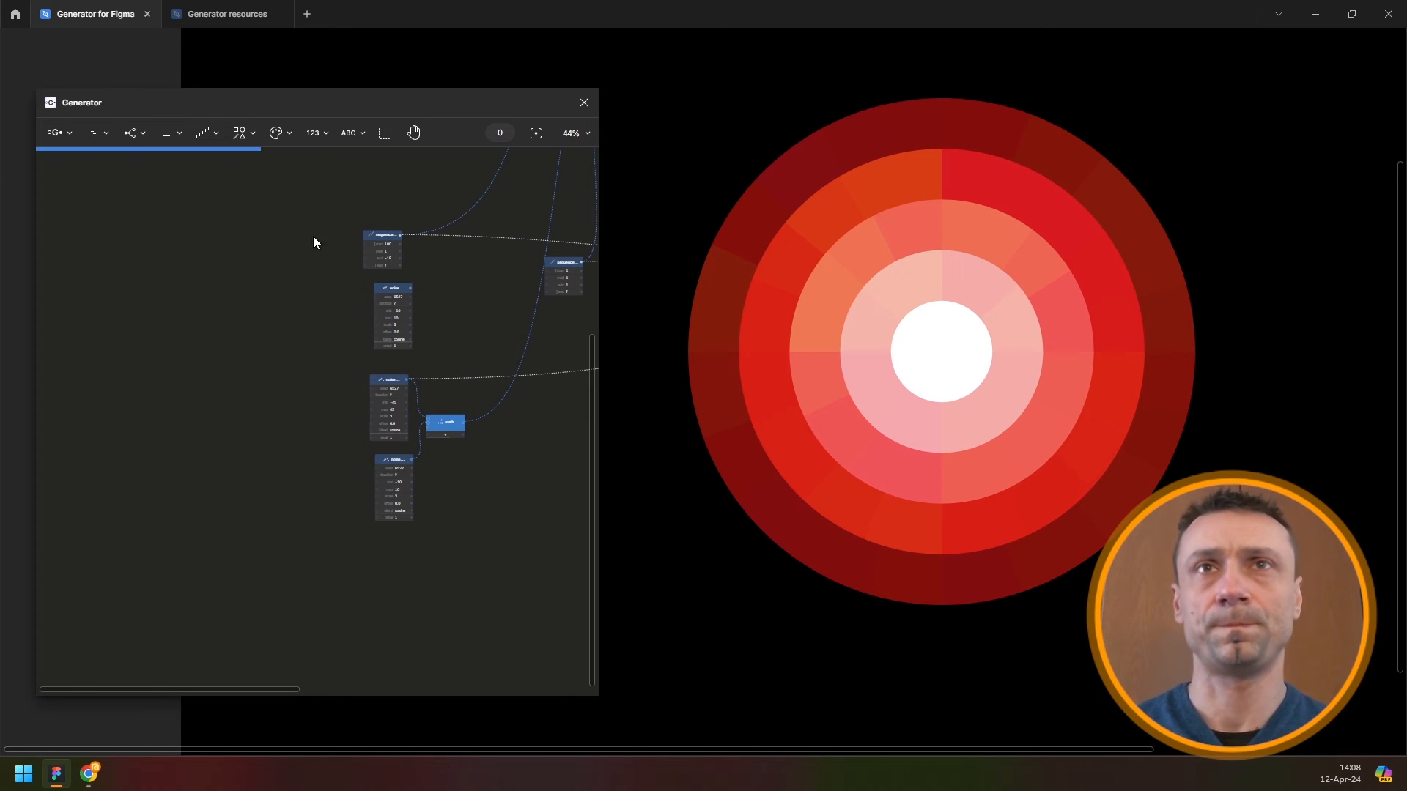
drag(484, 244, 530, 212)
scroll(532, 209, up, 2)
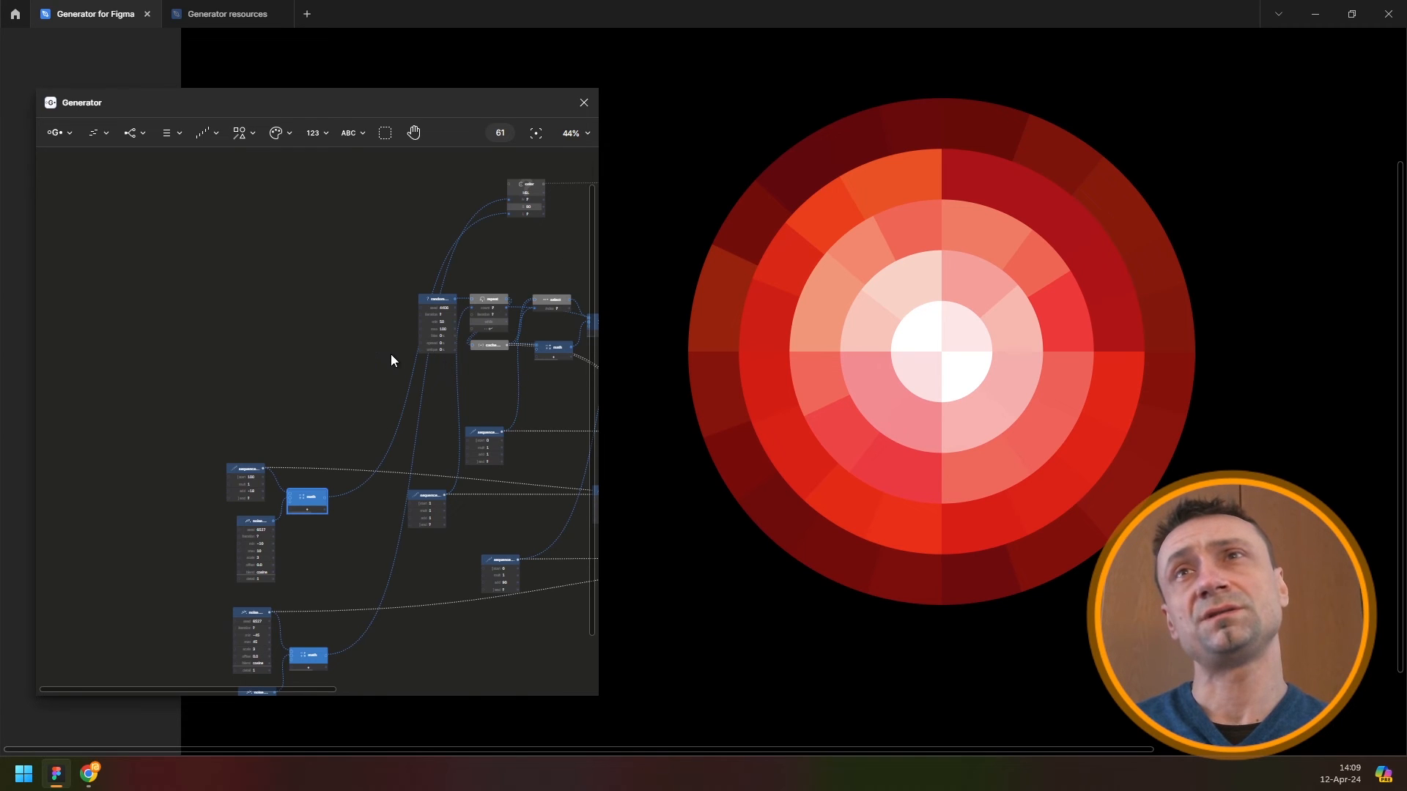
Duplicate a noise node with range -10 to 10 and place the copy beside the color node
scroll(391, 355, down, 5)
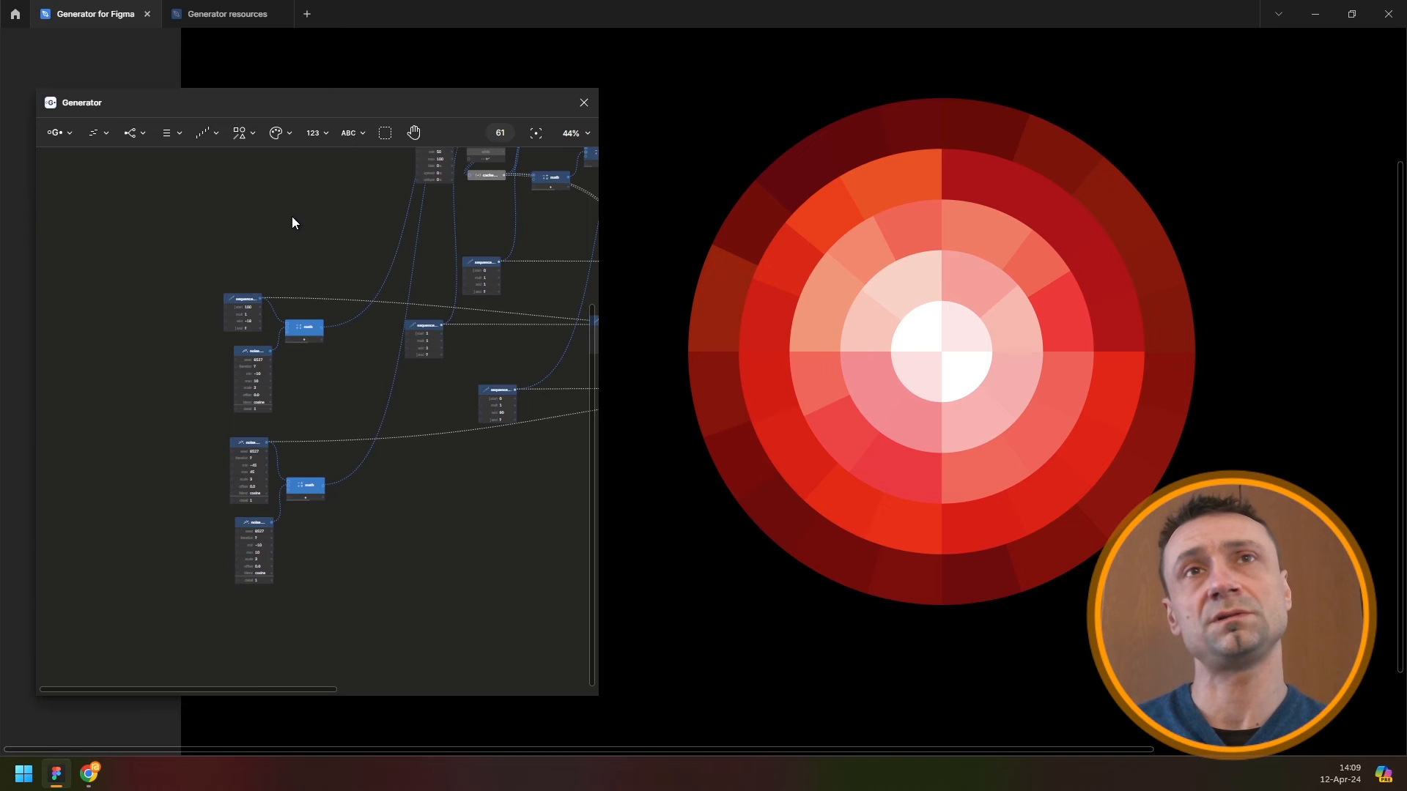
key(ctrl+d)
scroll(404, 371, up, 5)
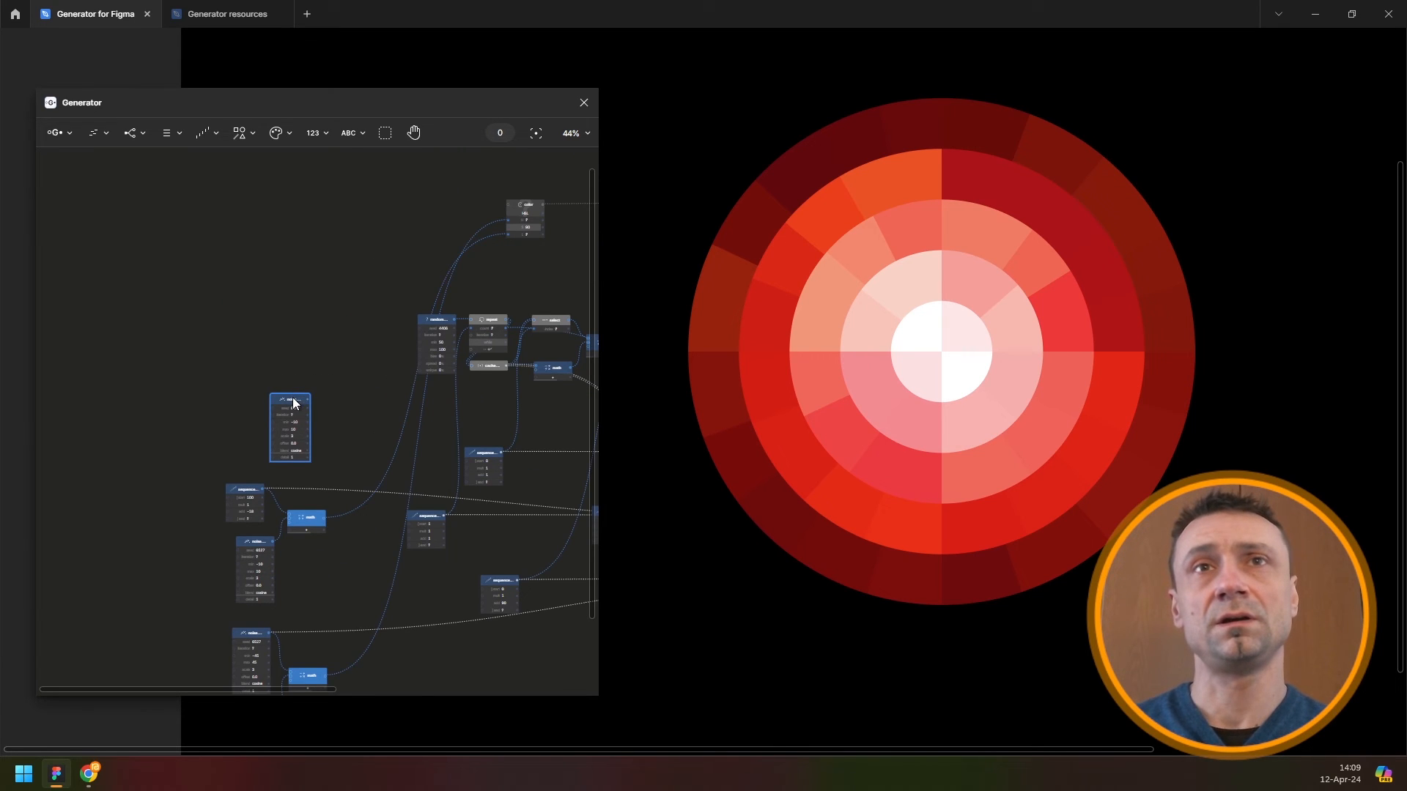
drag(294, 402, 335, 234)
scroll(445, 267, up, 3)
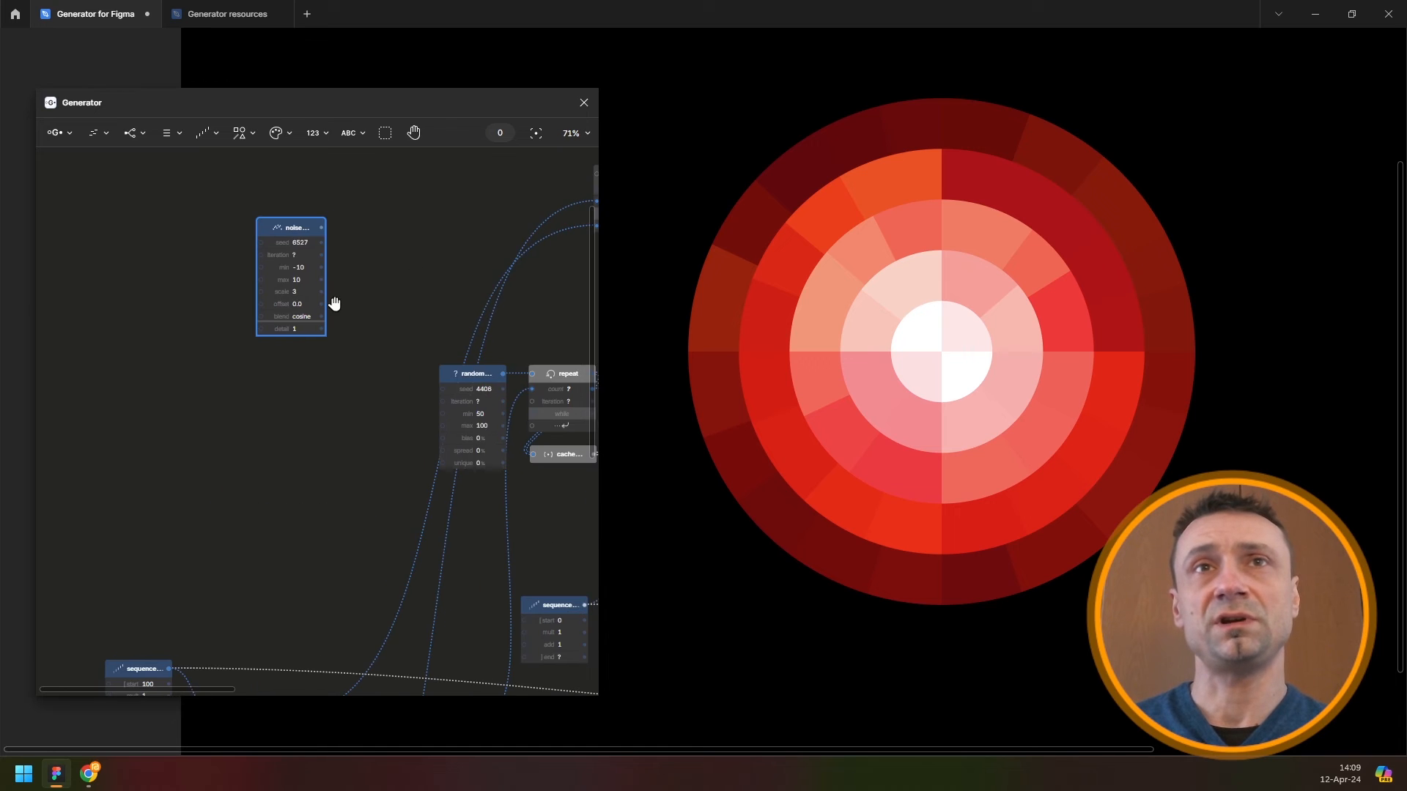
scroll(308, 307, right, 5)
Set the copied noise node's min to 70 and max to 100, and connect it to the color node's S input
click(154, 317)
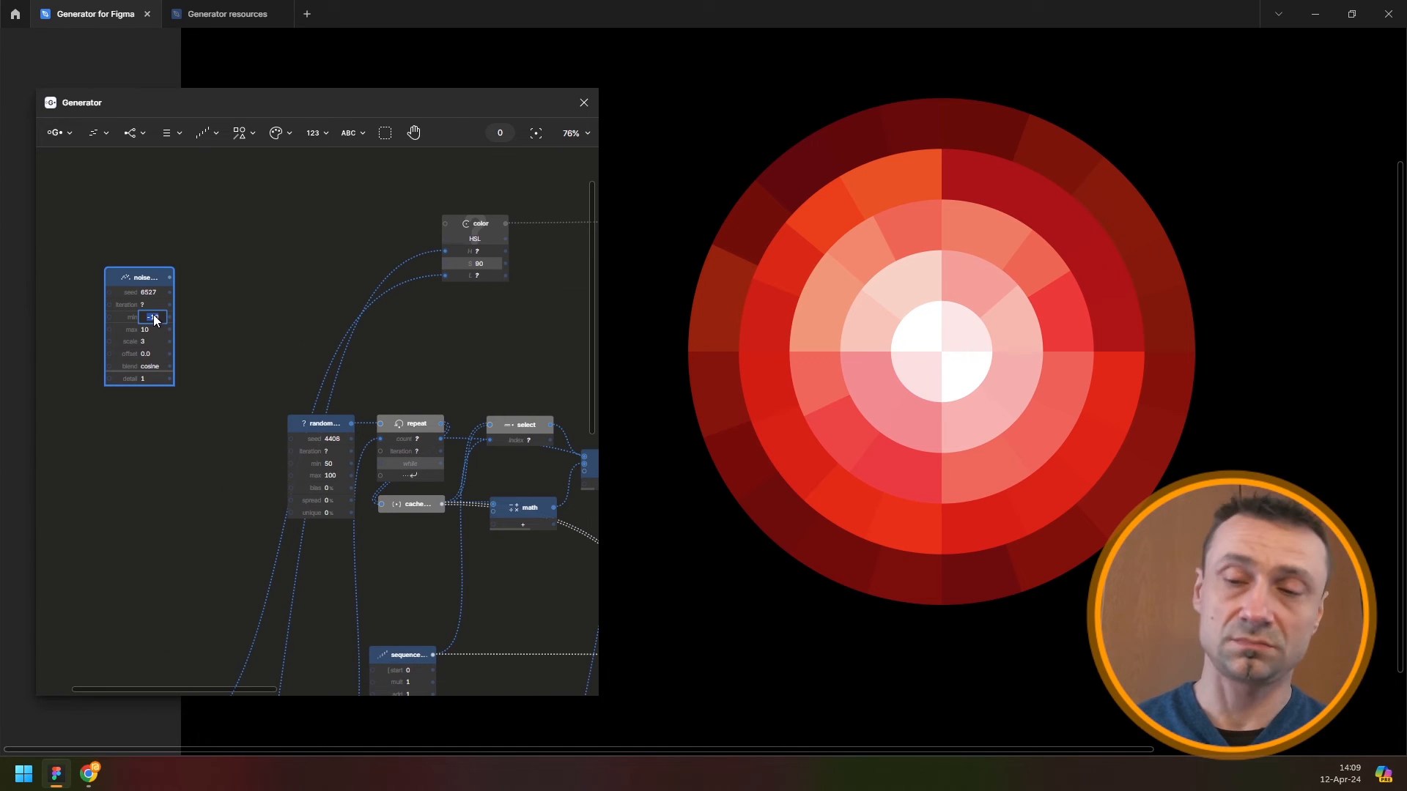
text(70)
key(Tab)
text(0)
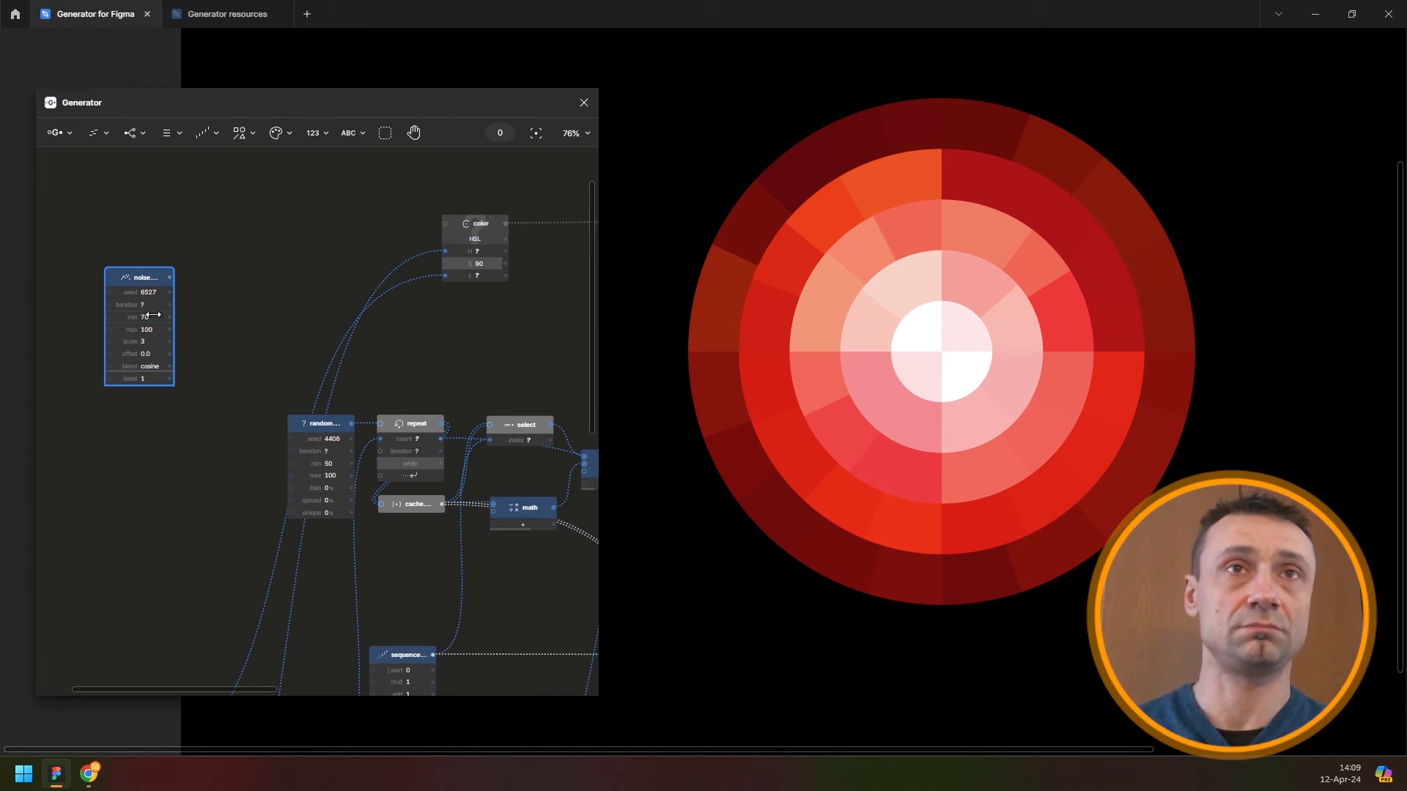
drag(161, 278, 460, 262)
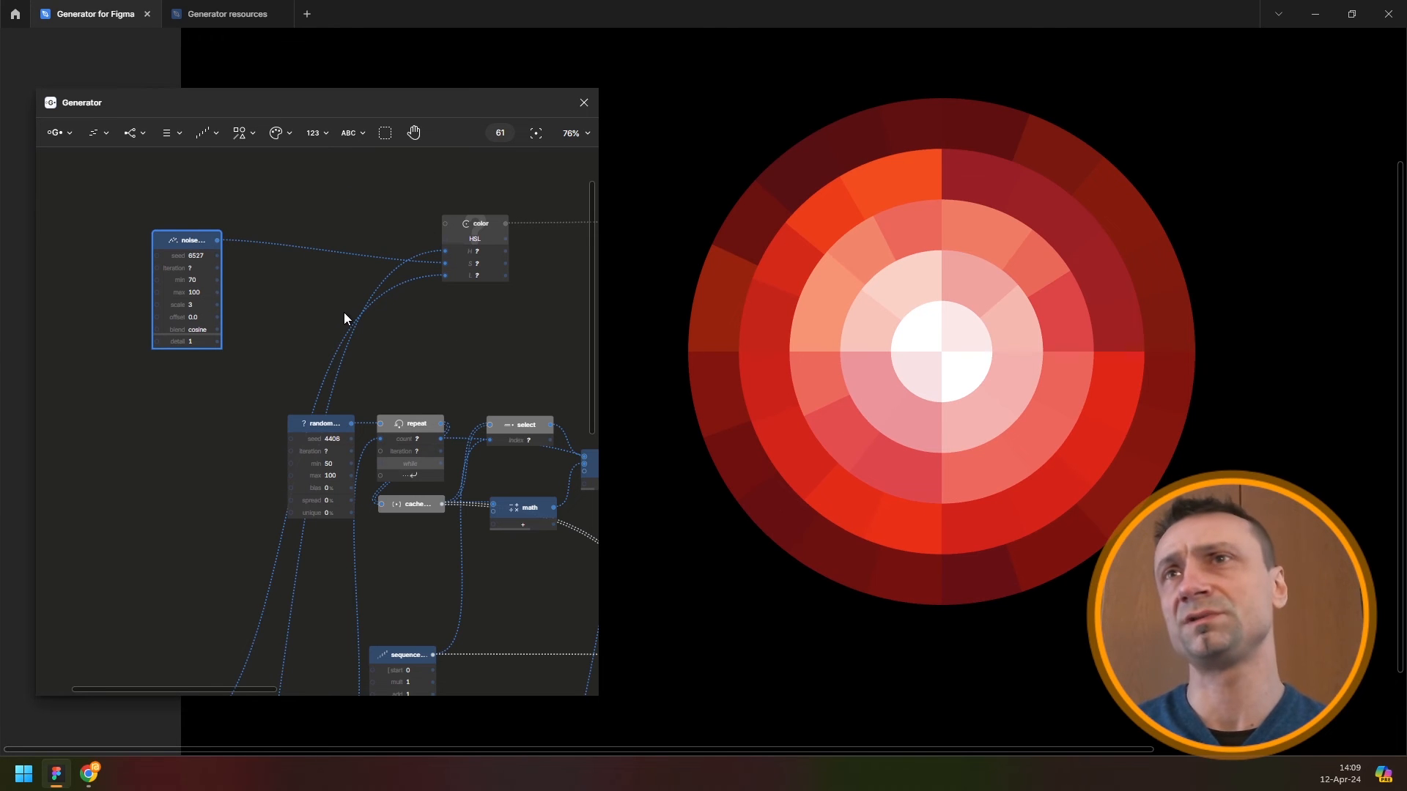
Select all nodes in the graph and randomize their seeds
scroll(344, 319, down, 5)
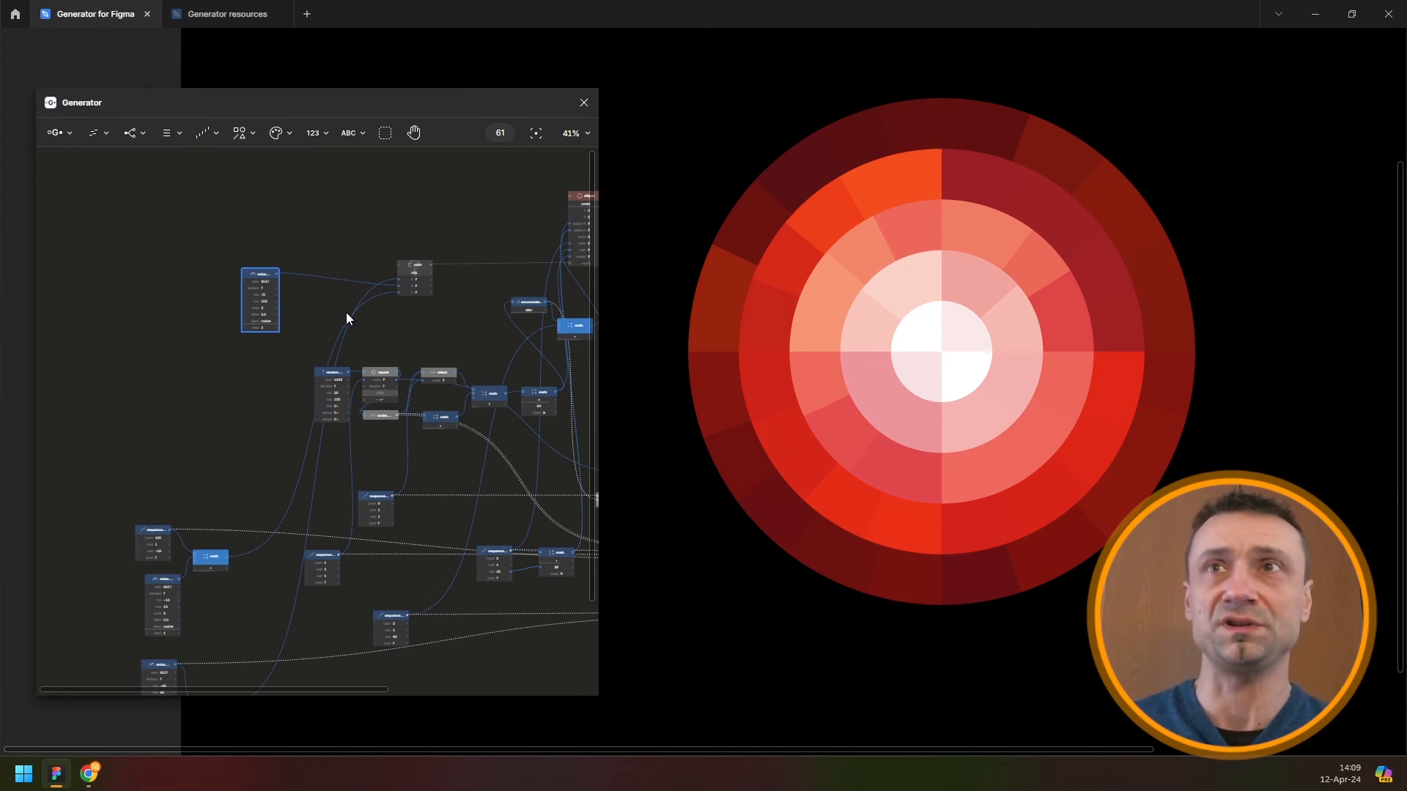
scroll(413, 381, down, 5)
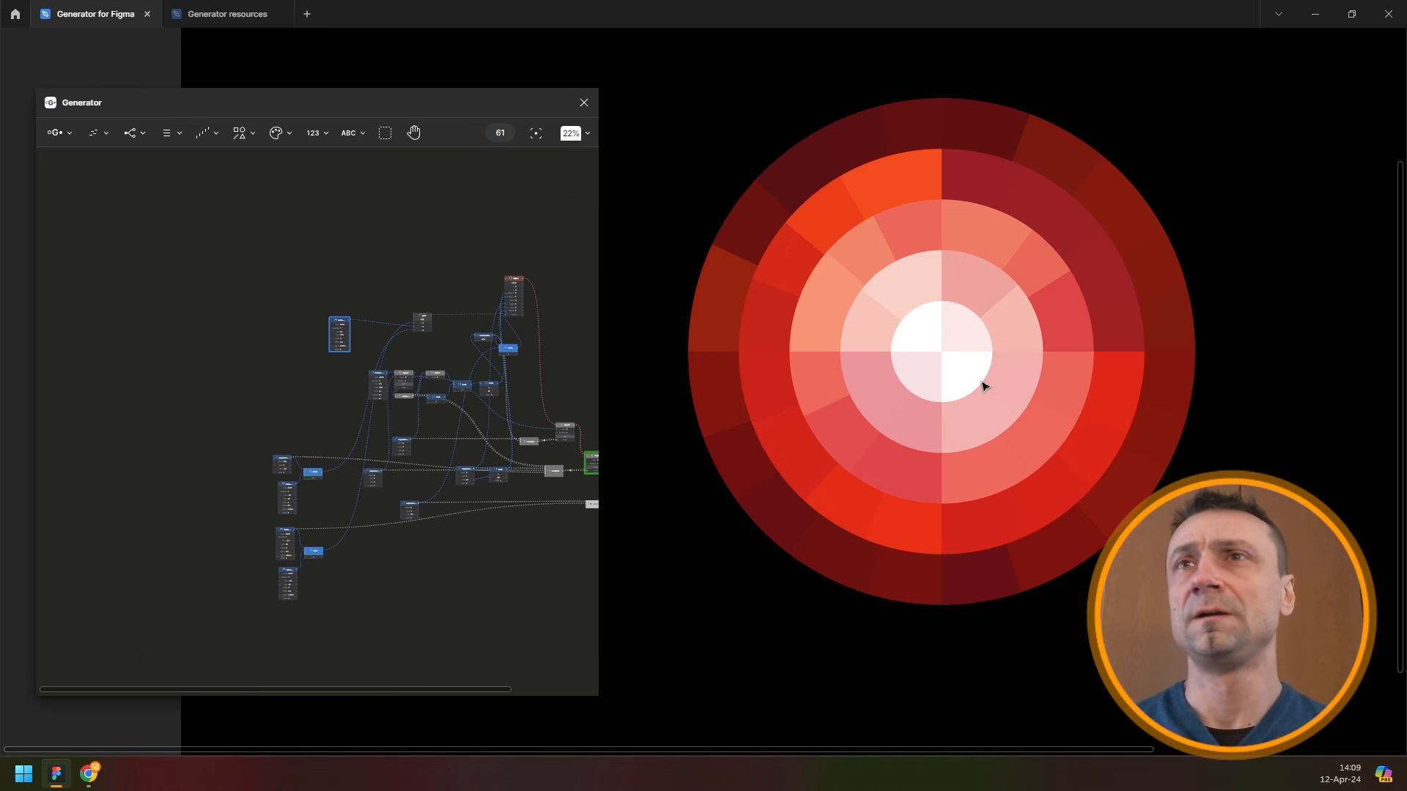
scroll(983, 383, down, 3)
scroll(984, 384, down, 3)
scroll(985, 388, up, 4)
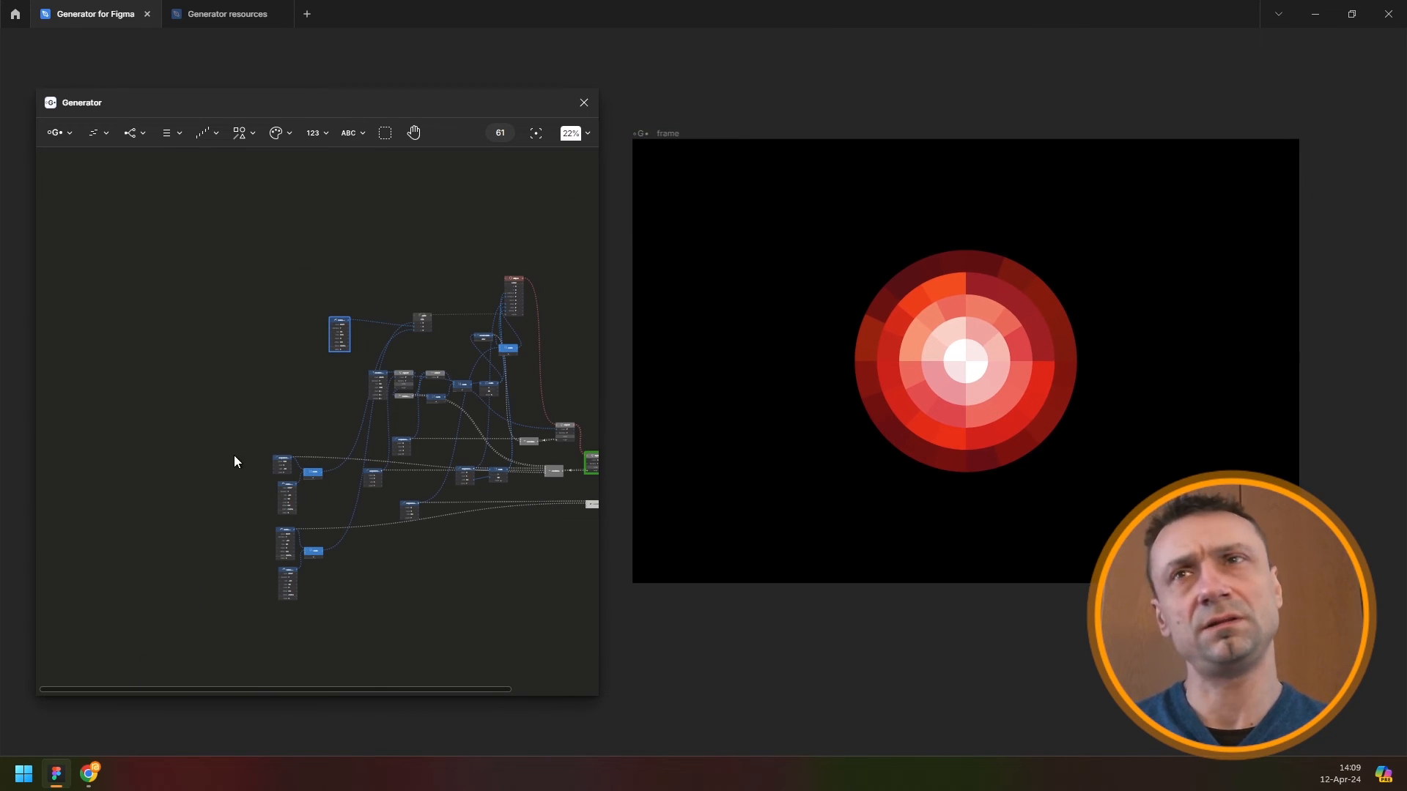
click(234, 456)
key(ctrl+a)
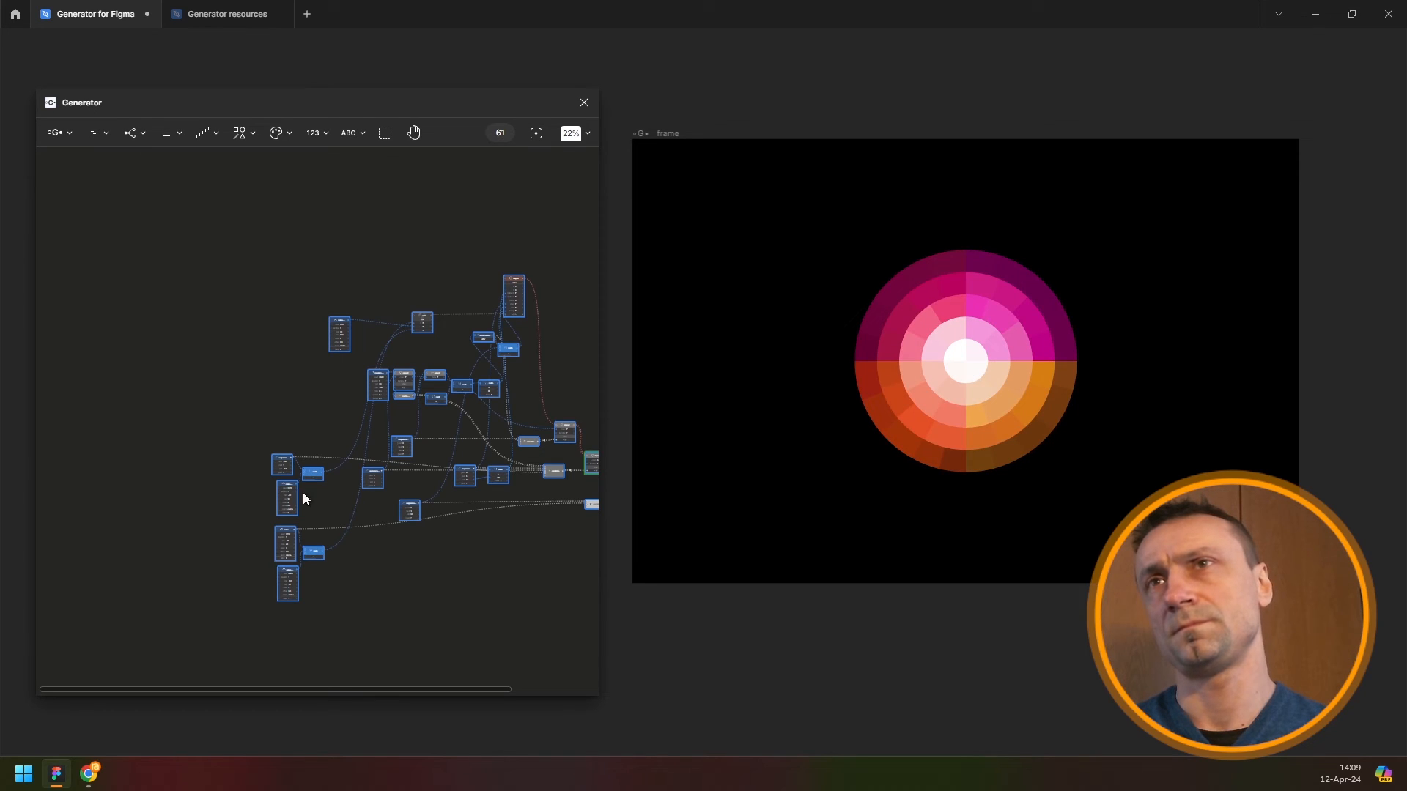
Mark the lightness sequence node, the one starting at 100, with a light grey highlight
scroll(430, 525, up, 3)
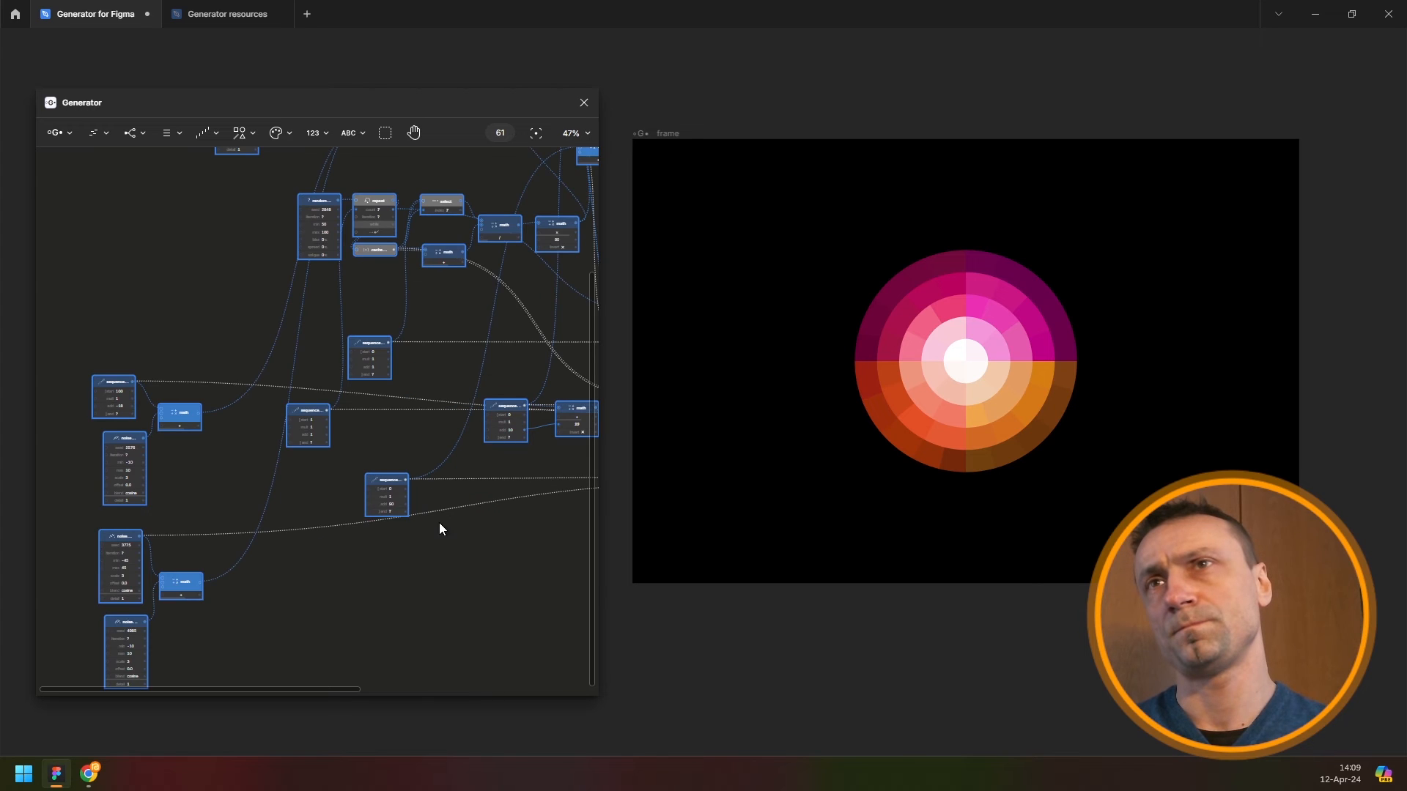
scroll(329, 475, up, 2)
scroll(343, 472, up, 3)
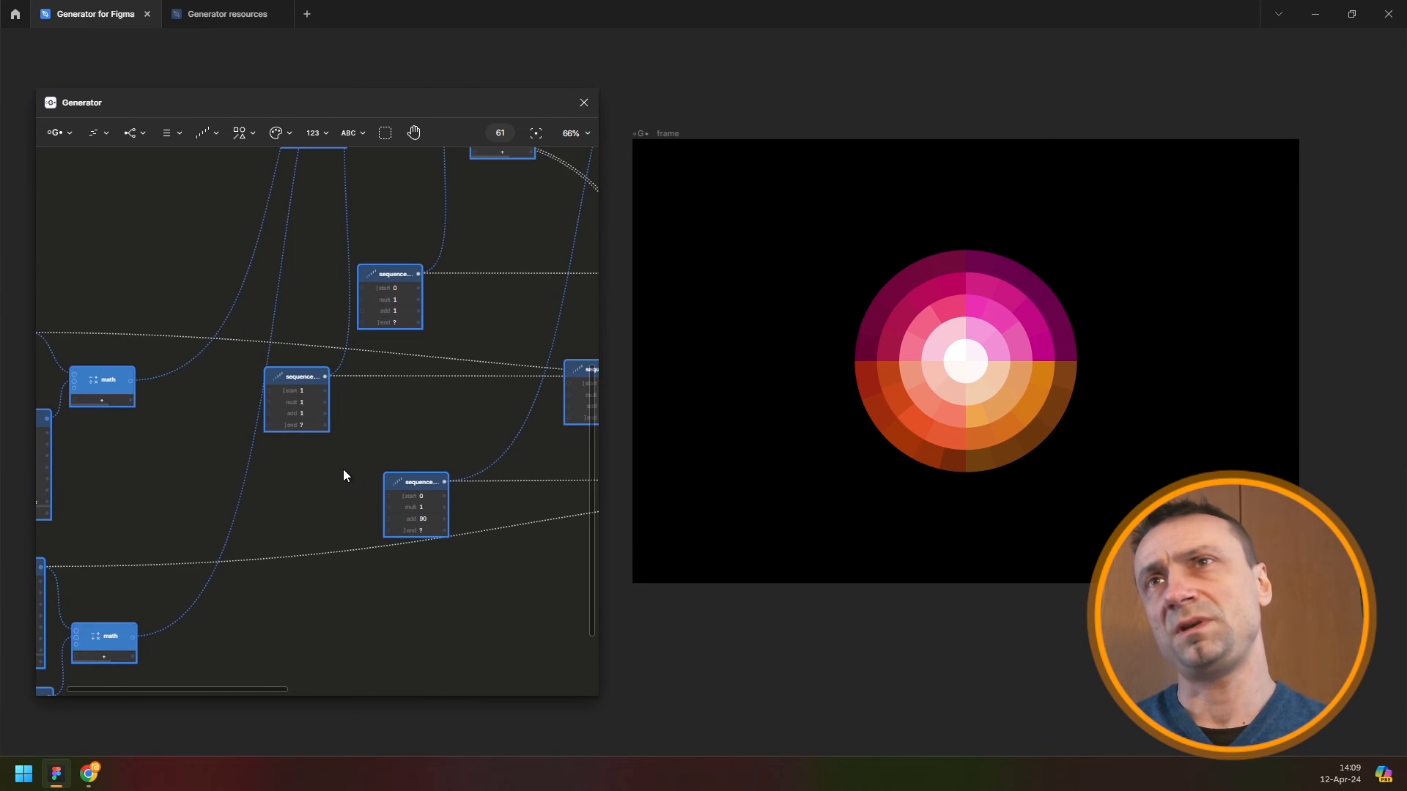
scroll(343, 469, down, 7)
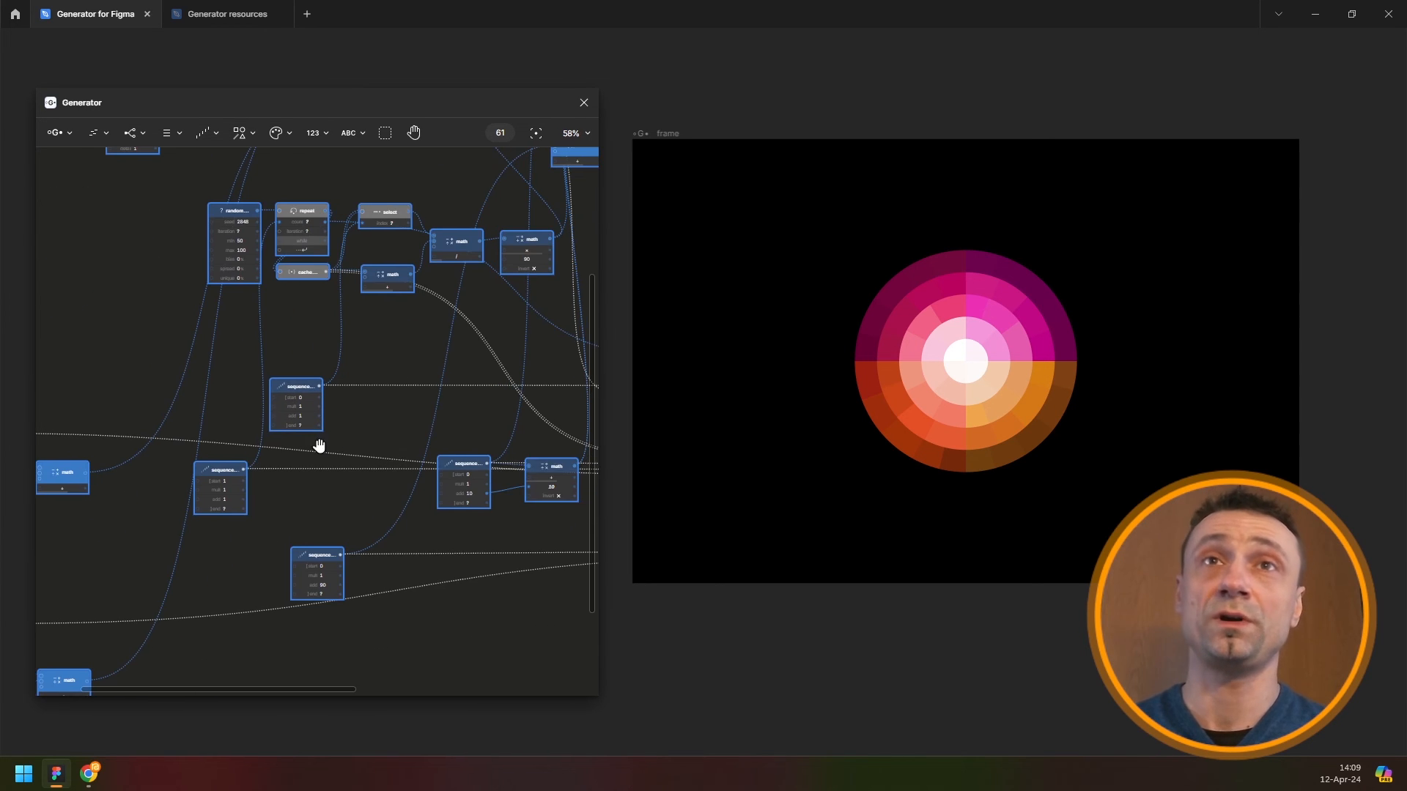
scroll(138, 440, up, 5)
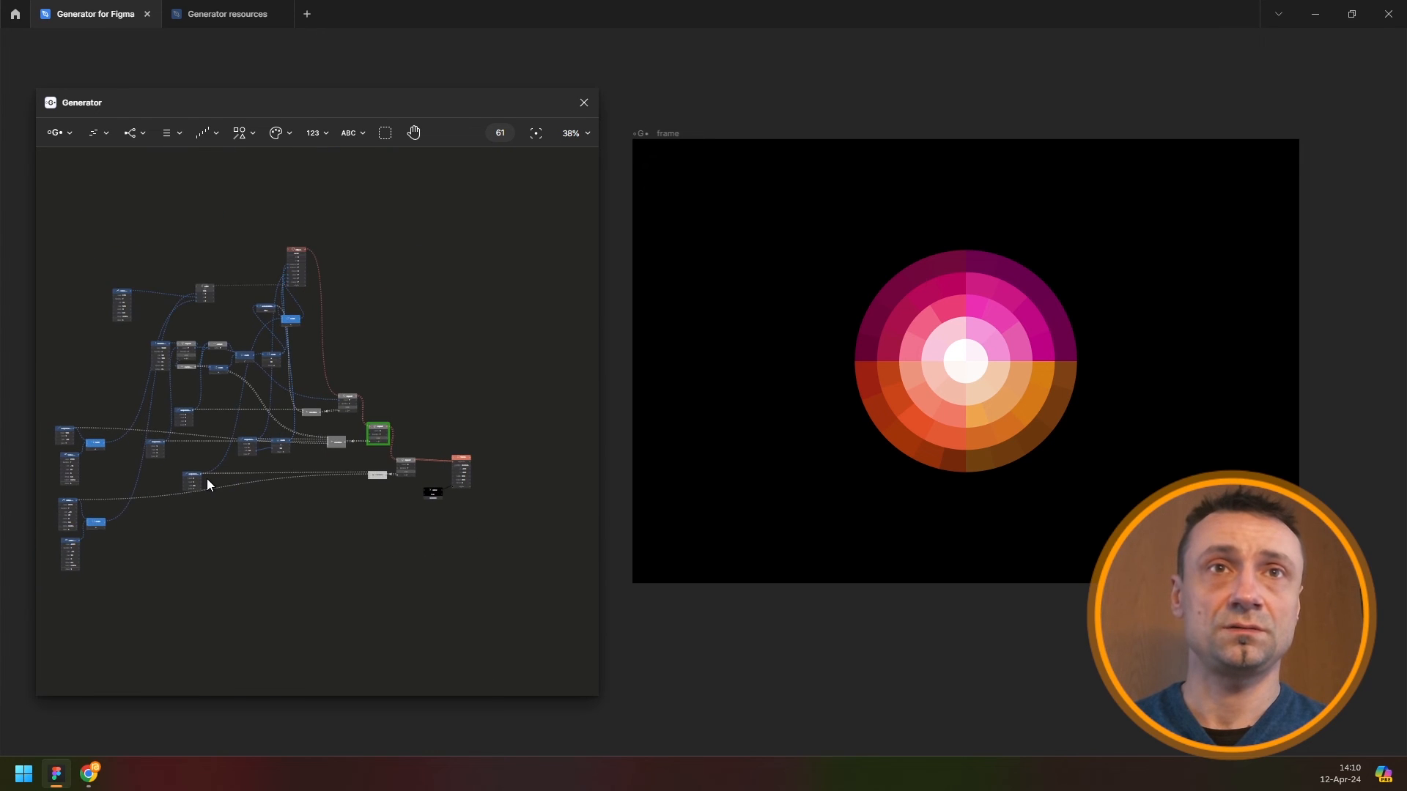
drag(156, 441, 398, 563)
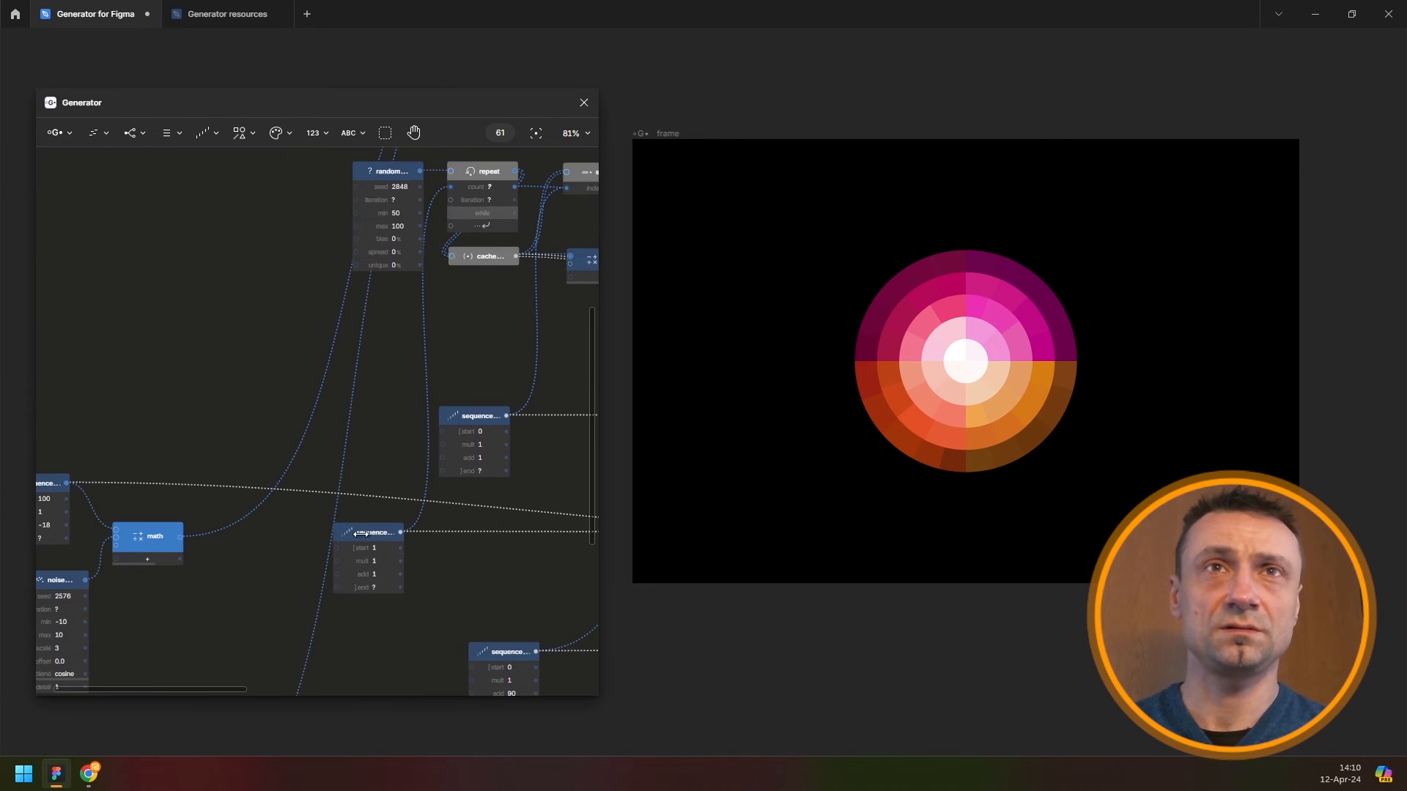
drag(365, 411, 345, 567)
drag(299, 608, 462, 305)
scroll(121, 384, up, 2)
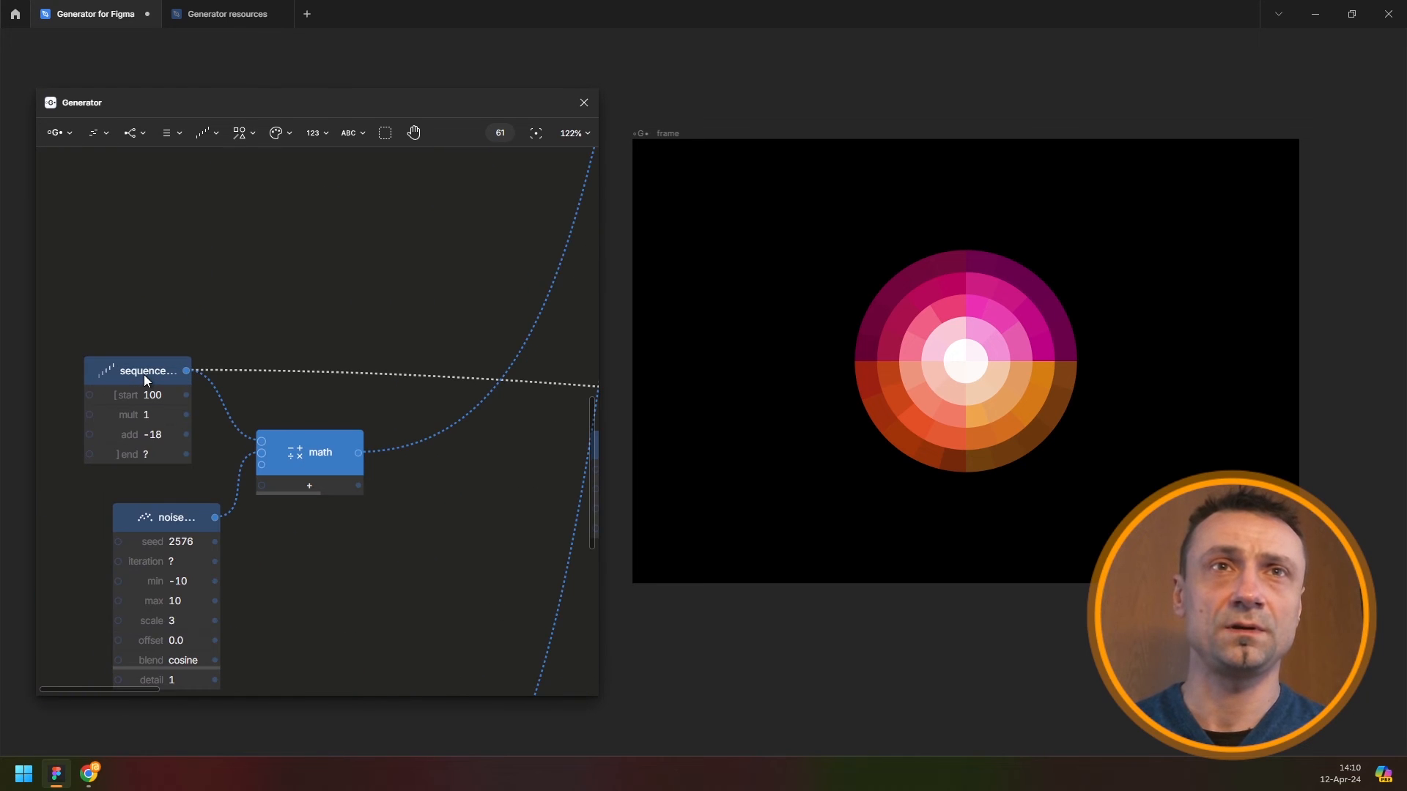
click(142, 373)
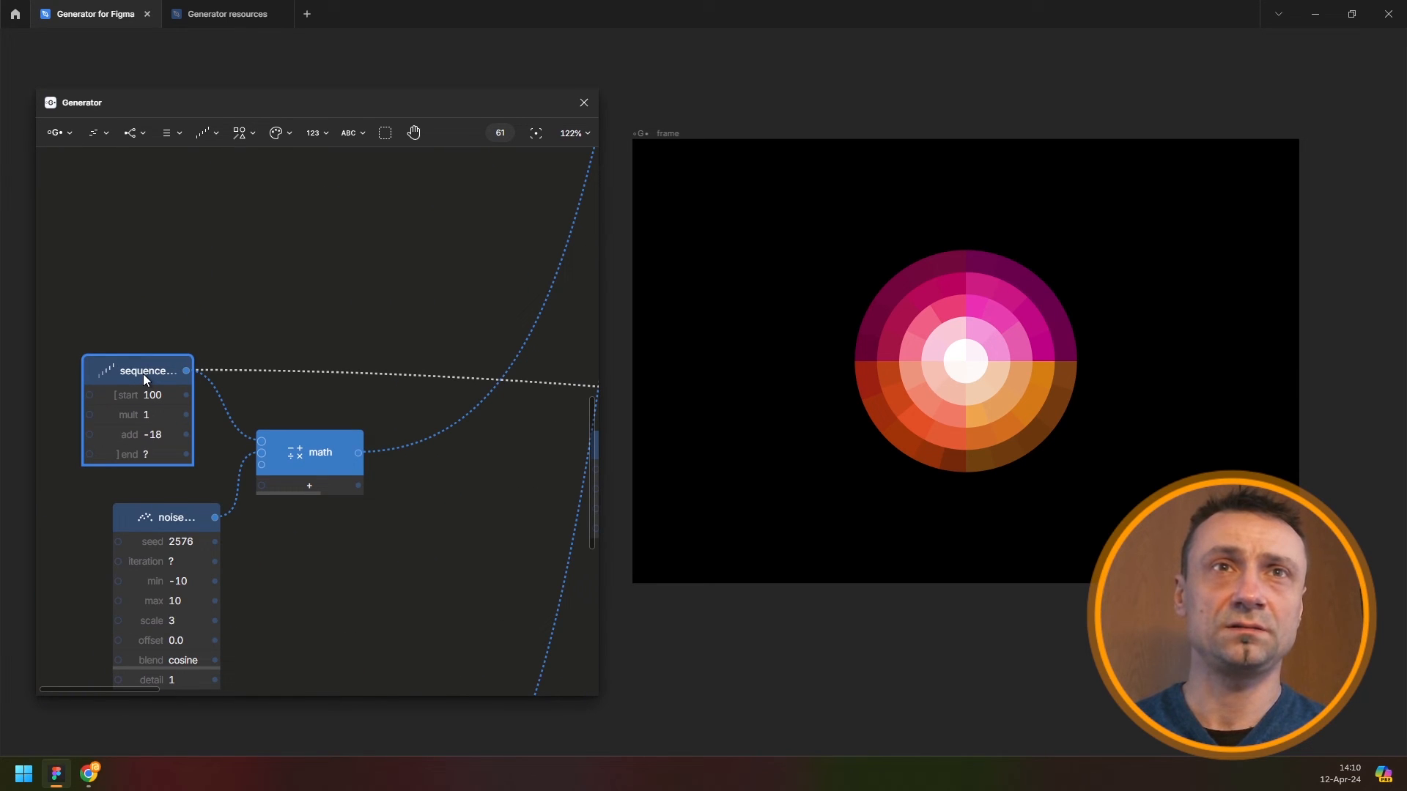
right_click(143, 373)
mouse_move(229, 477)
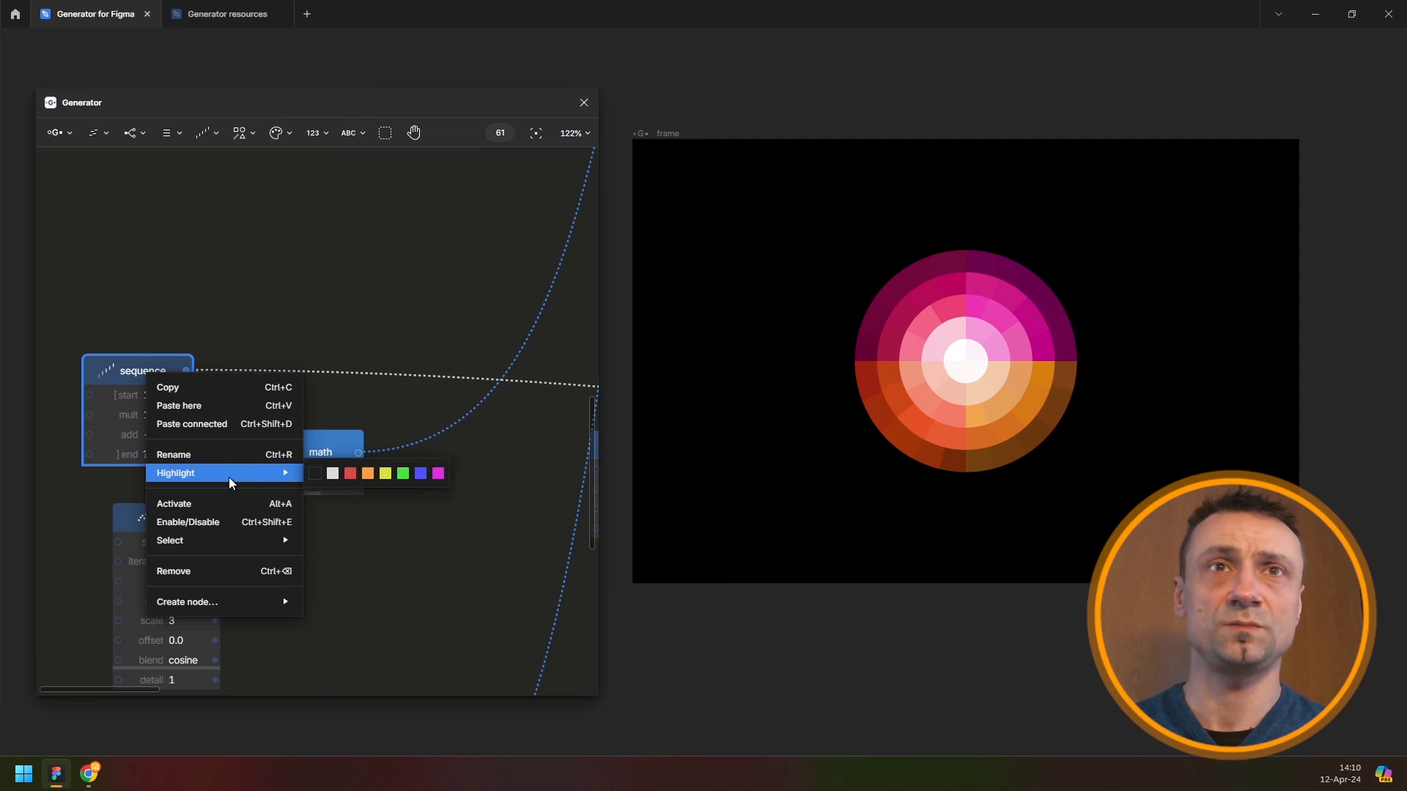
click(332, 474)
Set the lightness sequence's start to 95 and the green-highlighted repeat node's count to 10
click(176, 394)
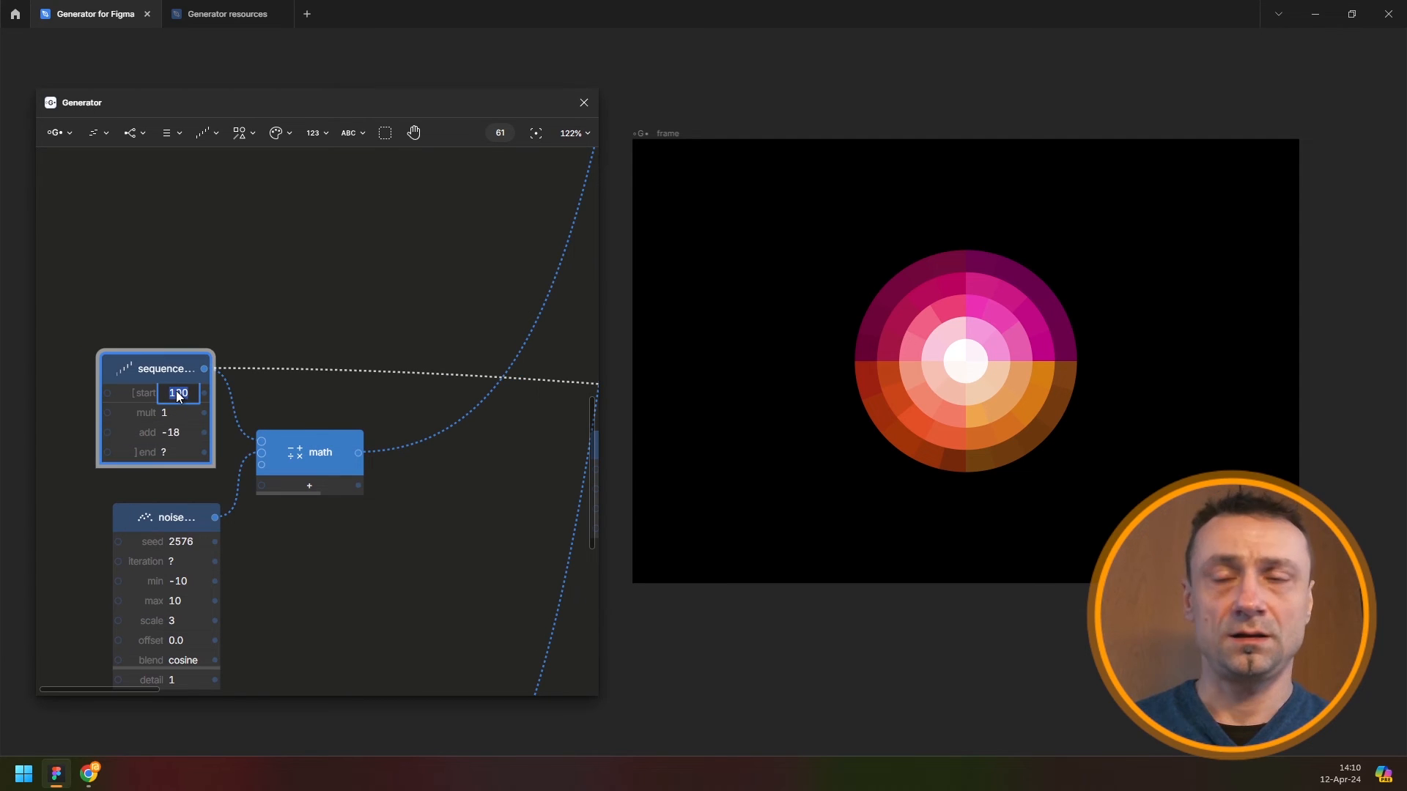
text(95)
key(Return)
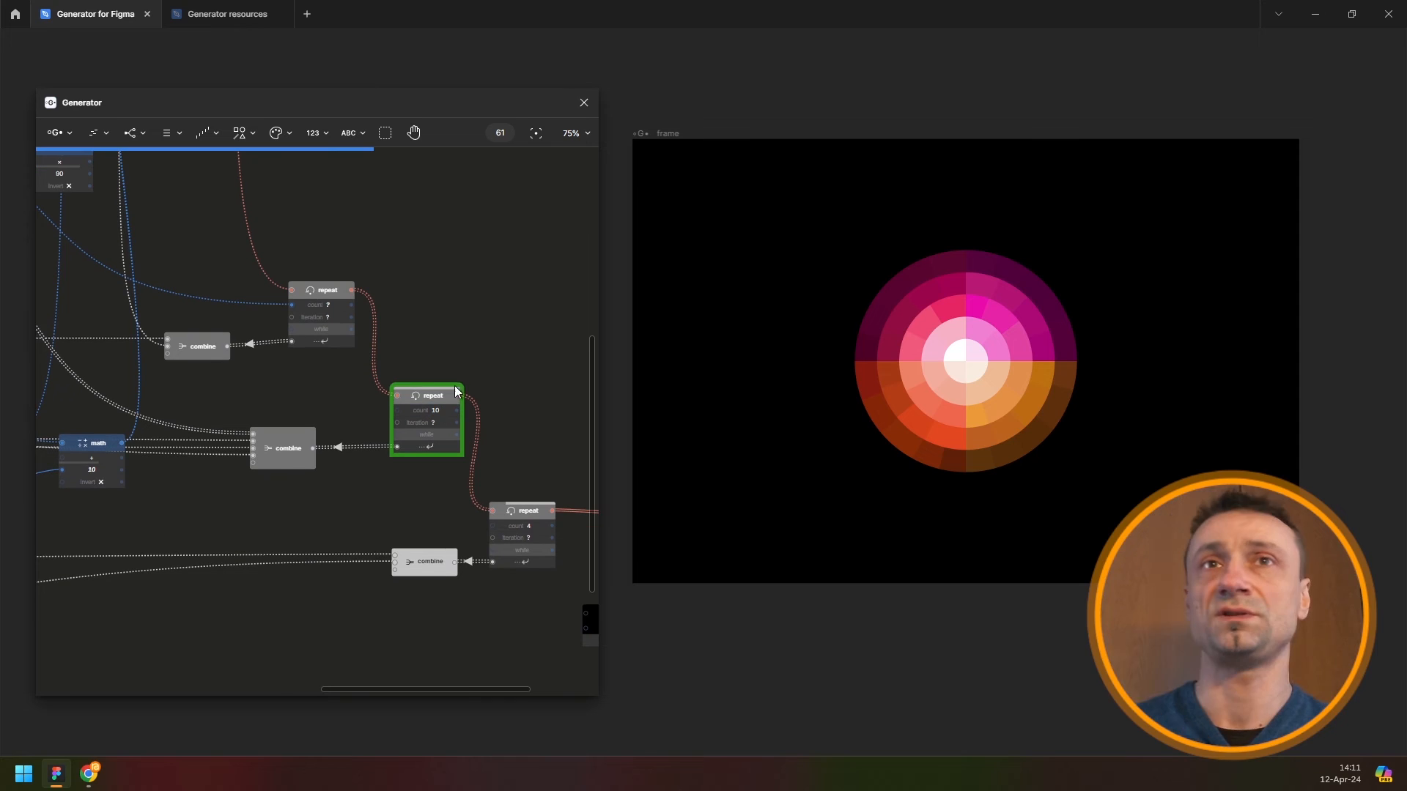
drag(454, 363, 427, 373)
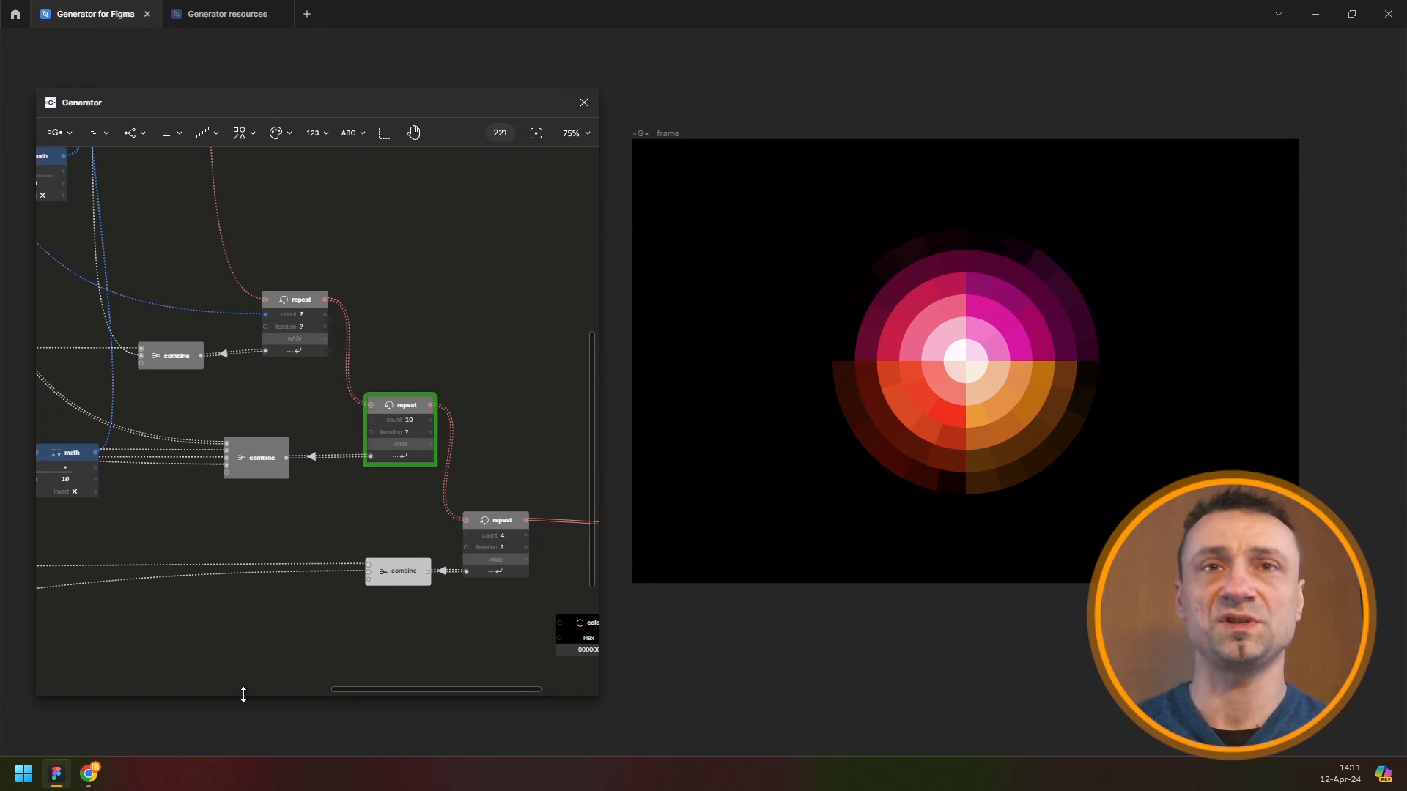
Set the lightness sequence's add value to -5
scroll(279, 581, down, 5)
scroll(267, 533, down, 2)
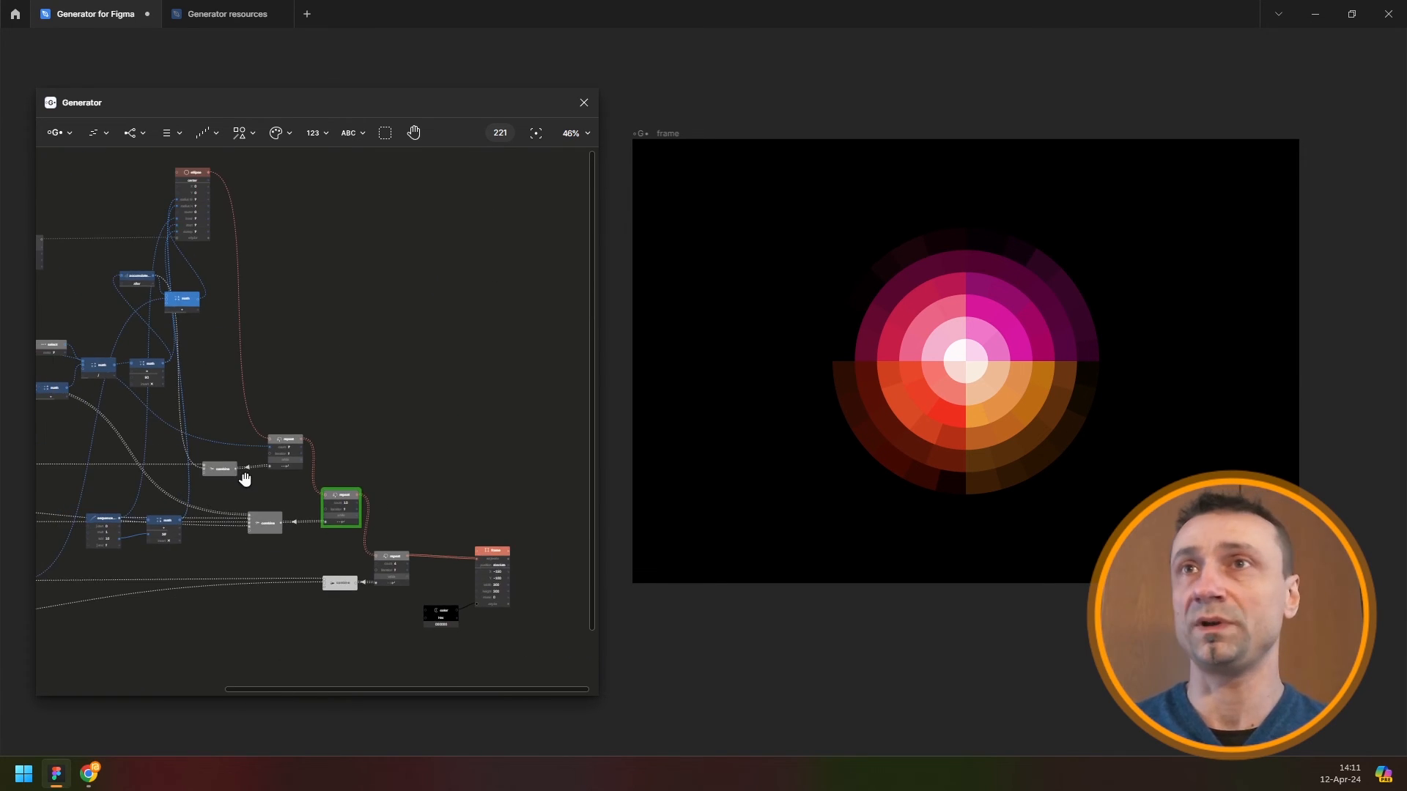
drag(242, 478, 327, 447)
scroll(200, 437, up, 10)
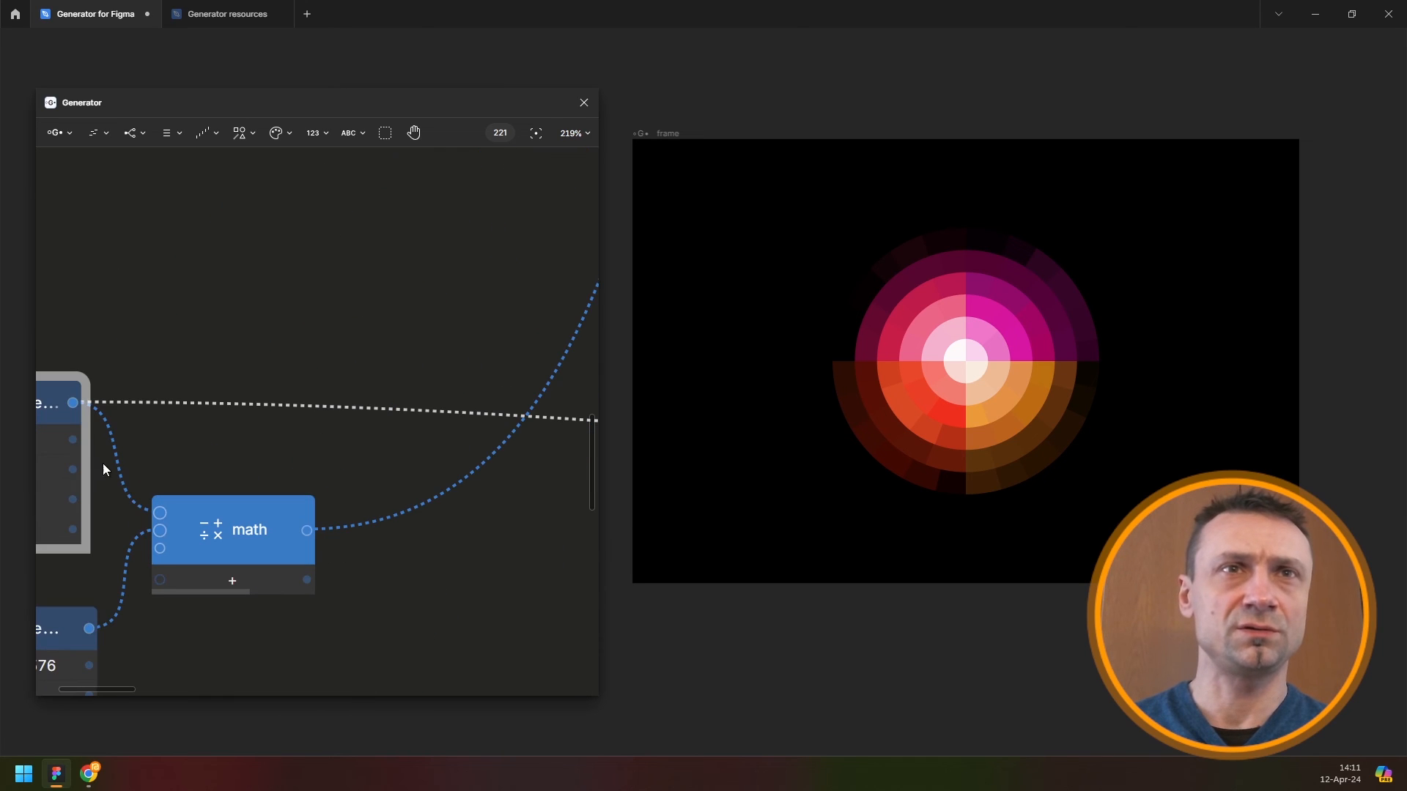
drag(107, 458, 369, 433)
click(275, 483)
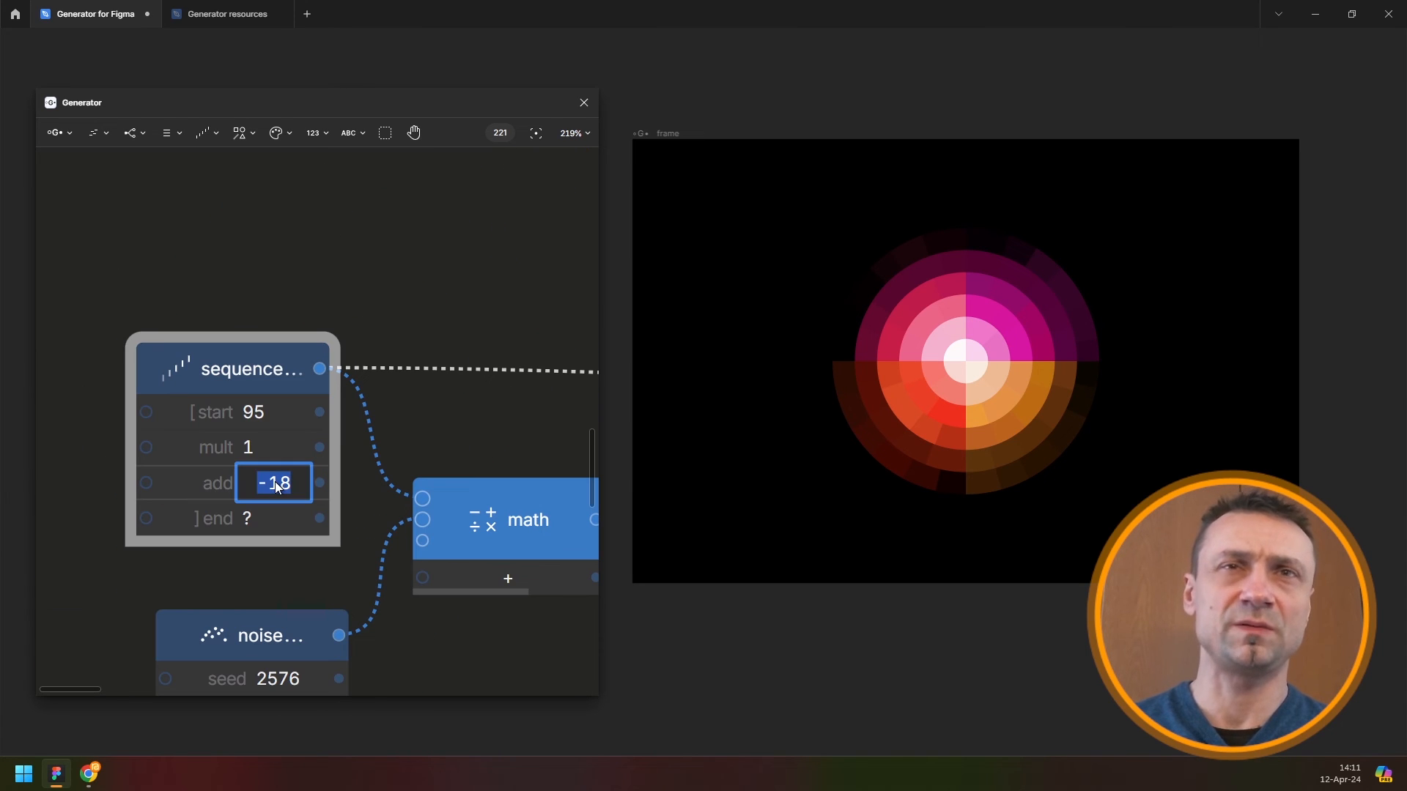
text(-5)
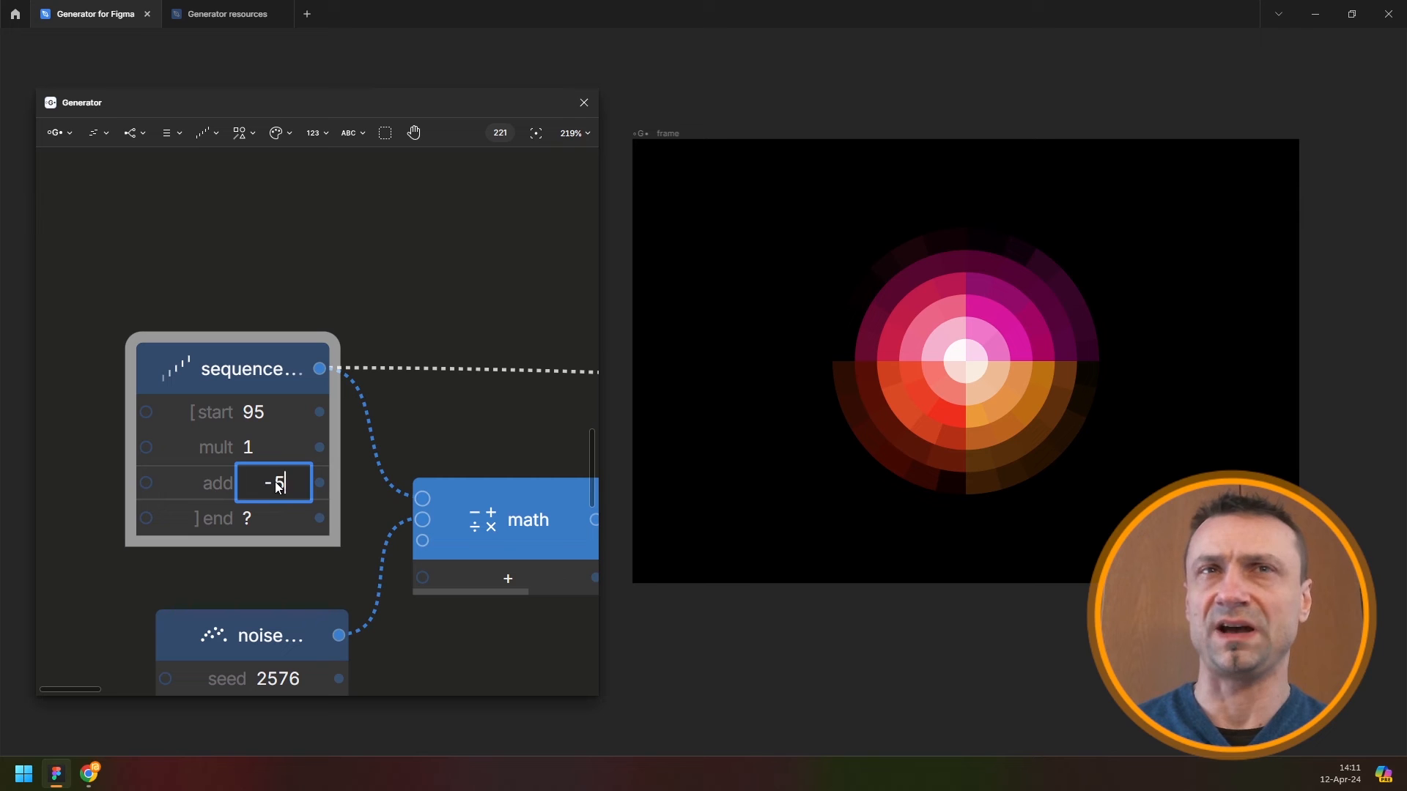
key(Return)
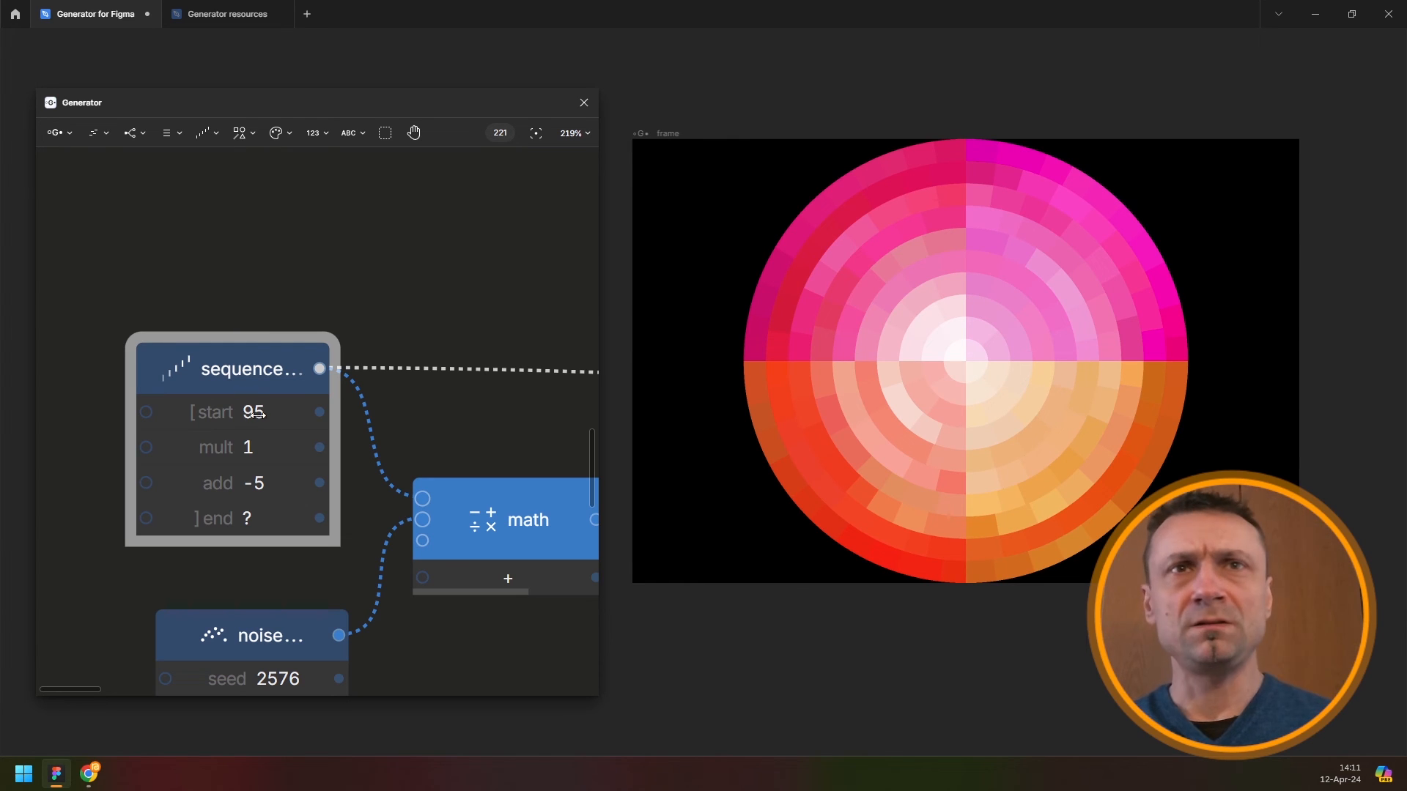
Set the lightness sequence's add value to -7
click(277, 483)
text(-7)
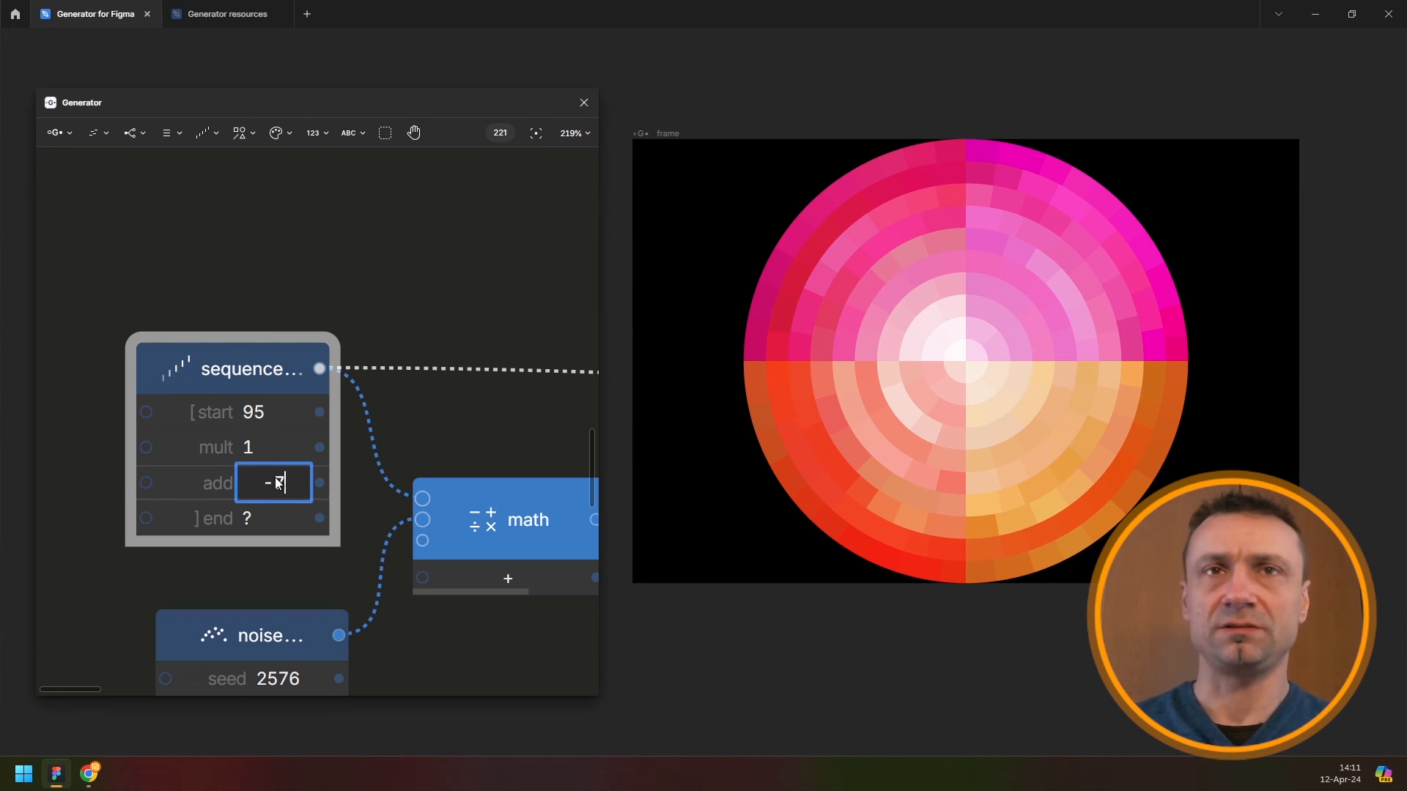
key(Return)
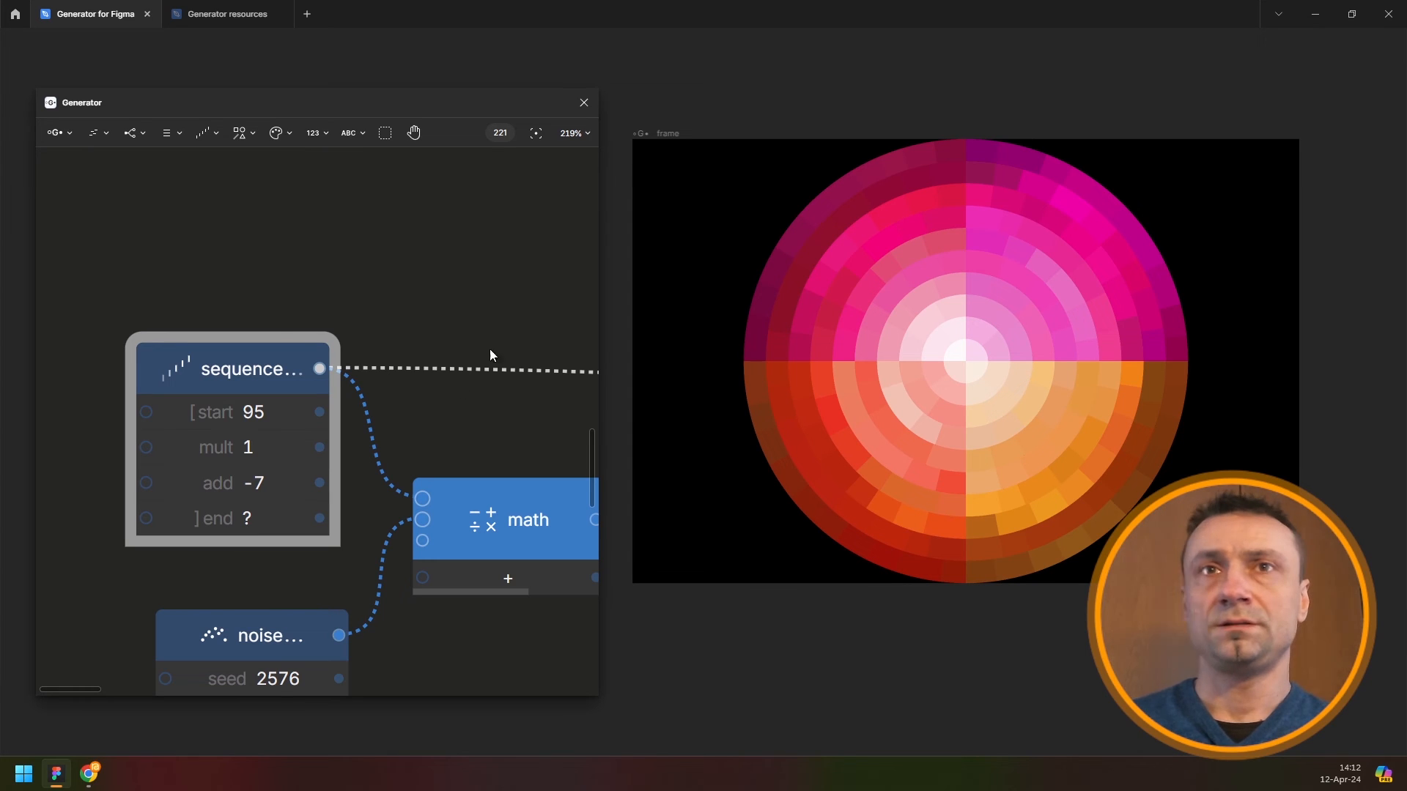
Set the green-highlighted repeat node's count to 18 and fit the whole node graph in view
scroll(491, 351, down, 5)
drag(540, 377, 244, 334)
scroll(356, 367, down, 3)
scroll(422, 385, right, 5)
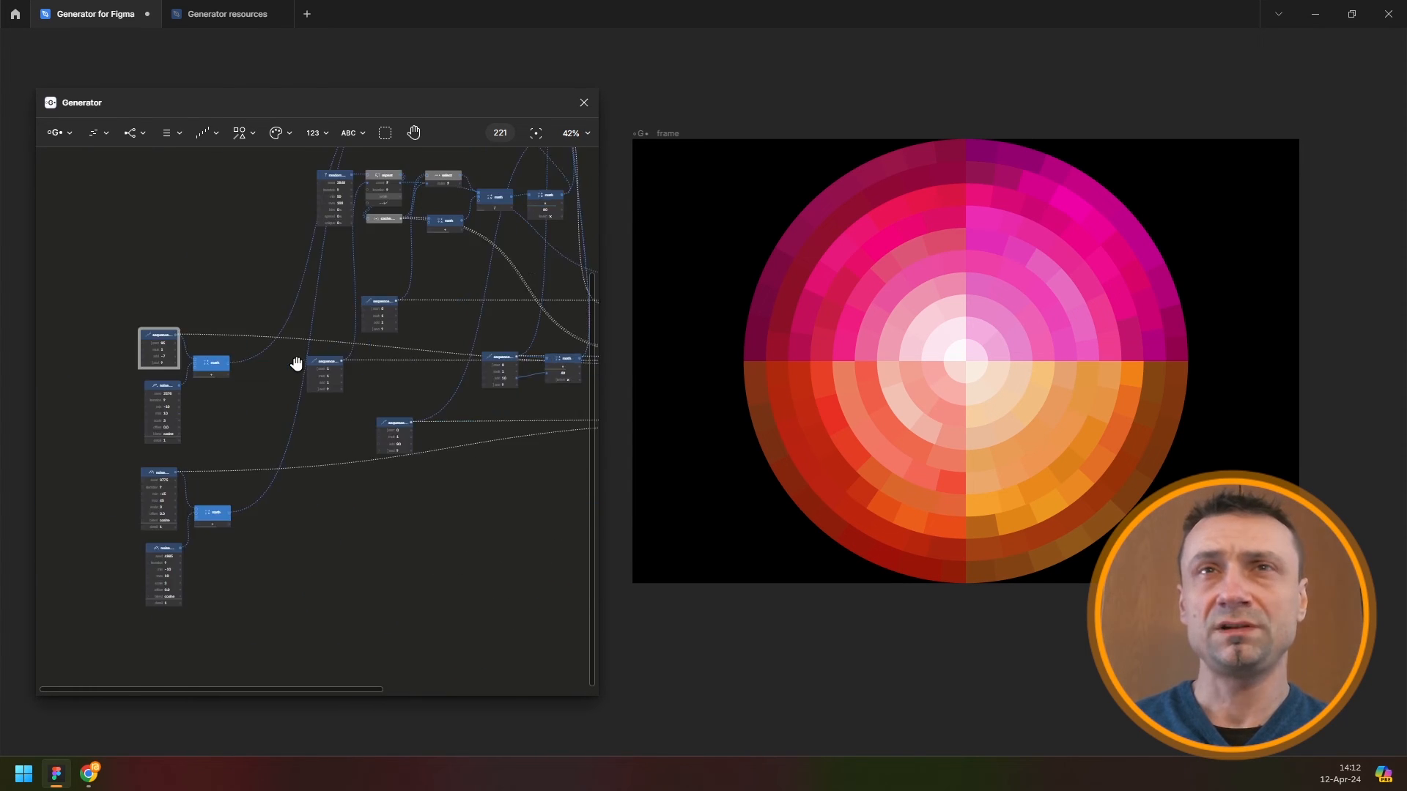
scroll(469, 401, up, 2)
scroll(539, 424, up, 3)
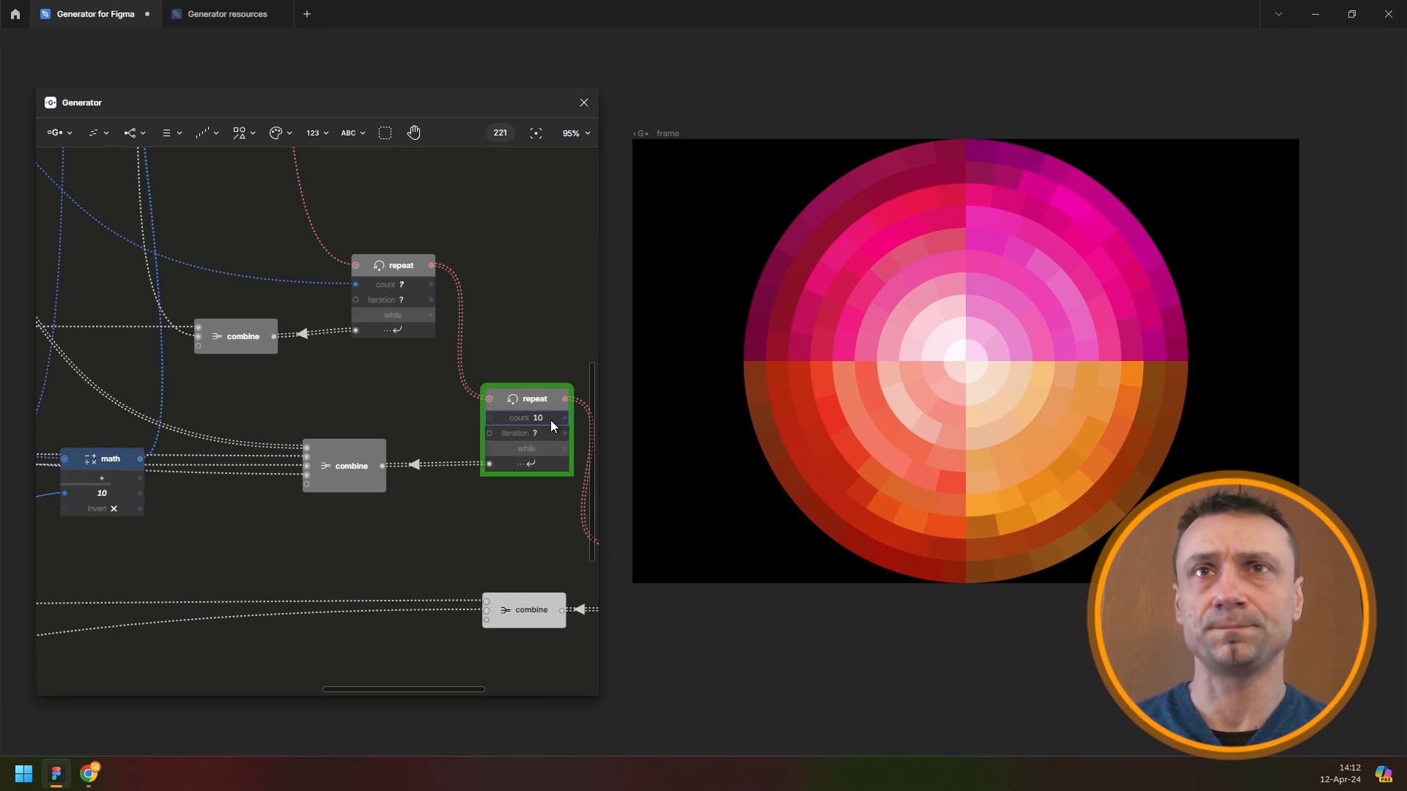
click(551, 420)
text(18)
key(Return)
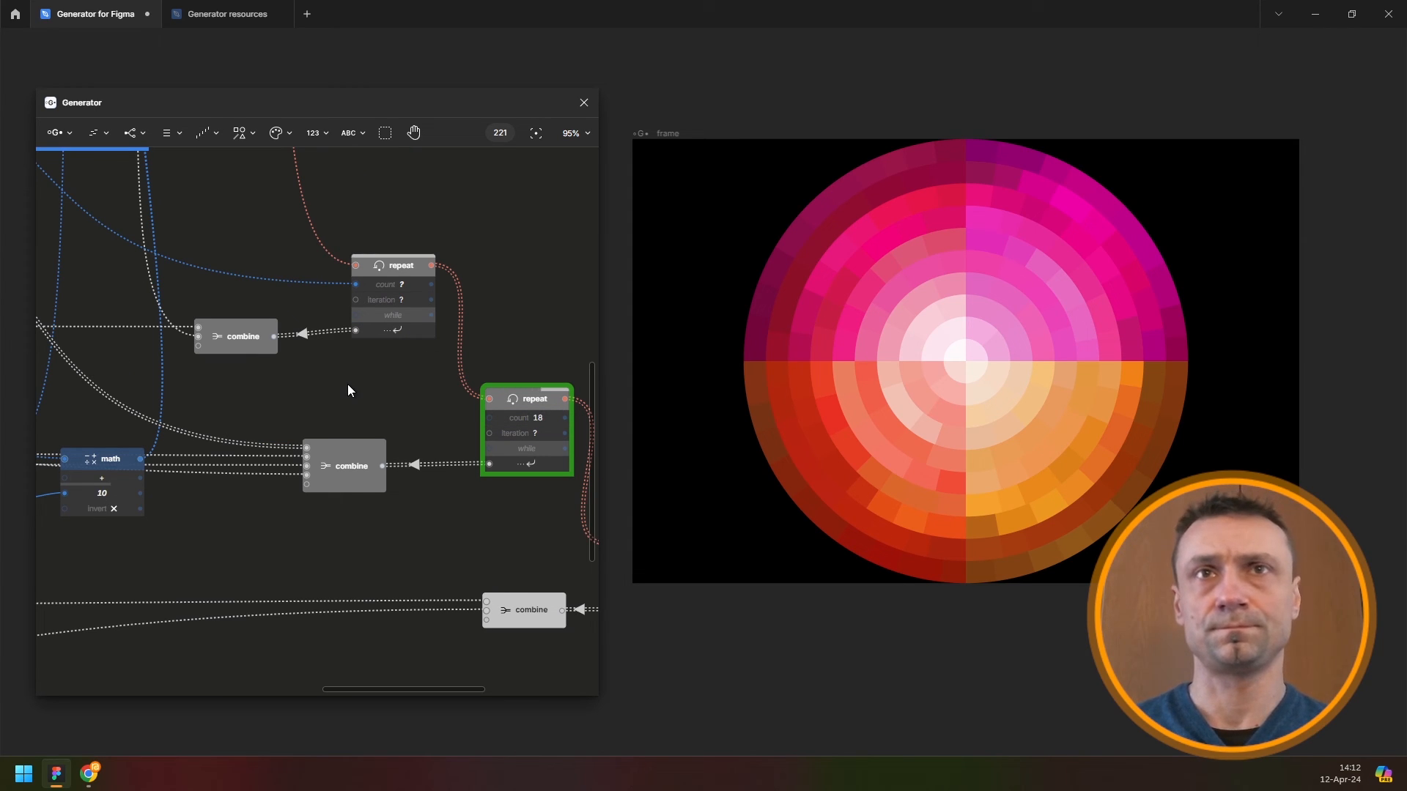
key(shift+1)
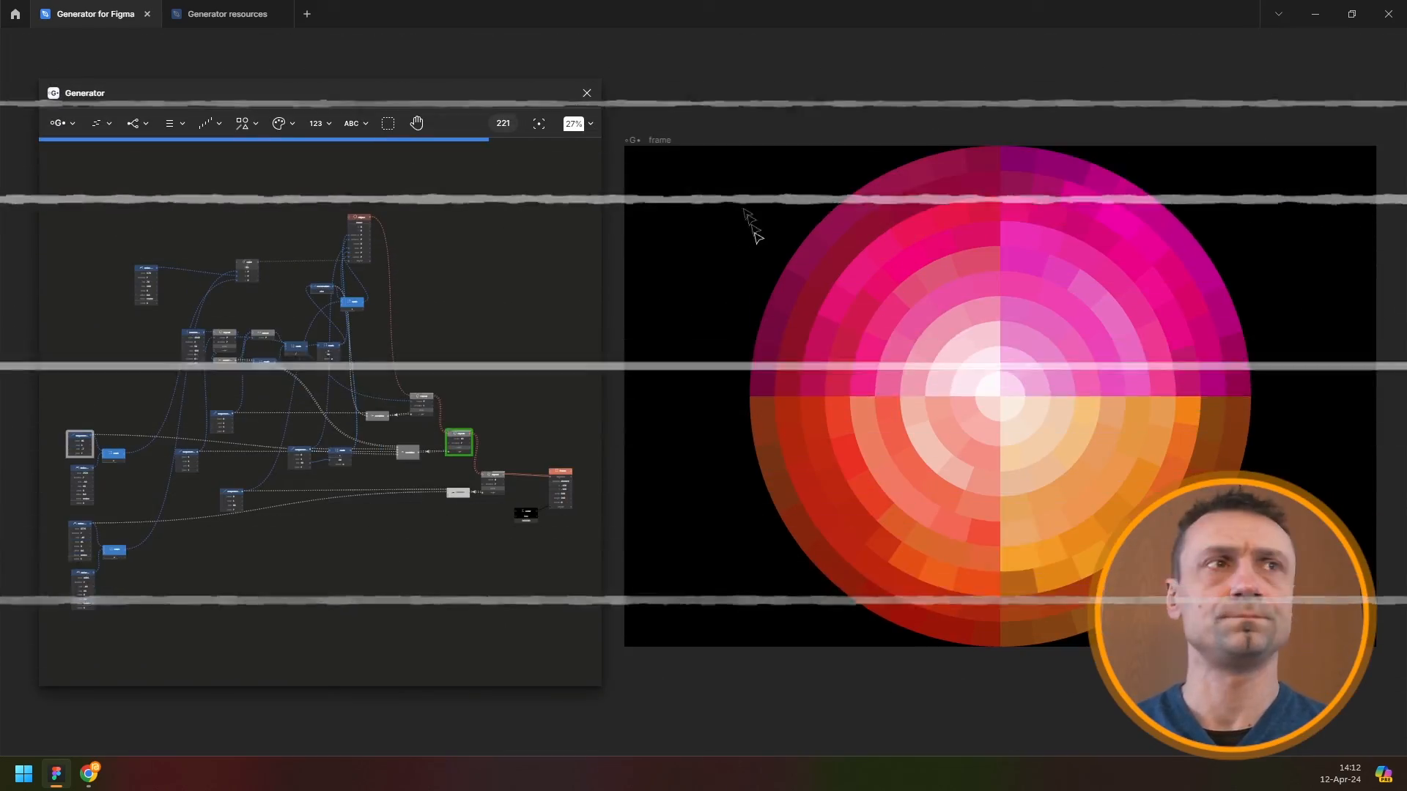
scroll(782, 370, down, 3)
drag(823, 365, 782, 371)
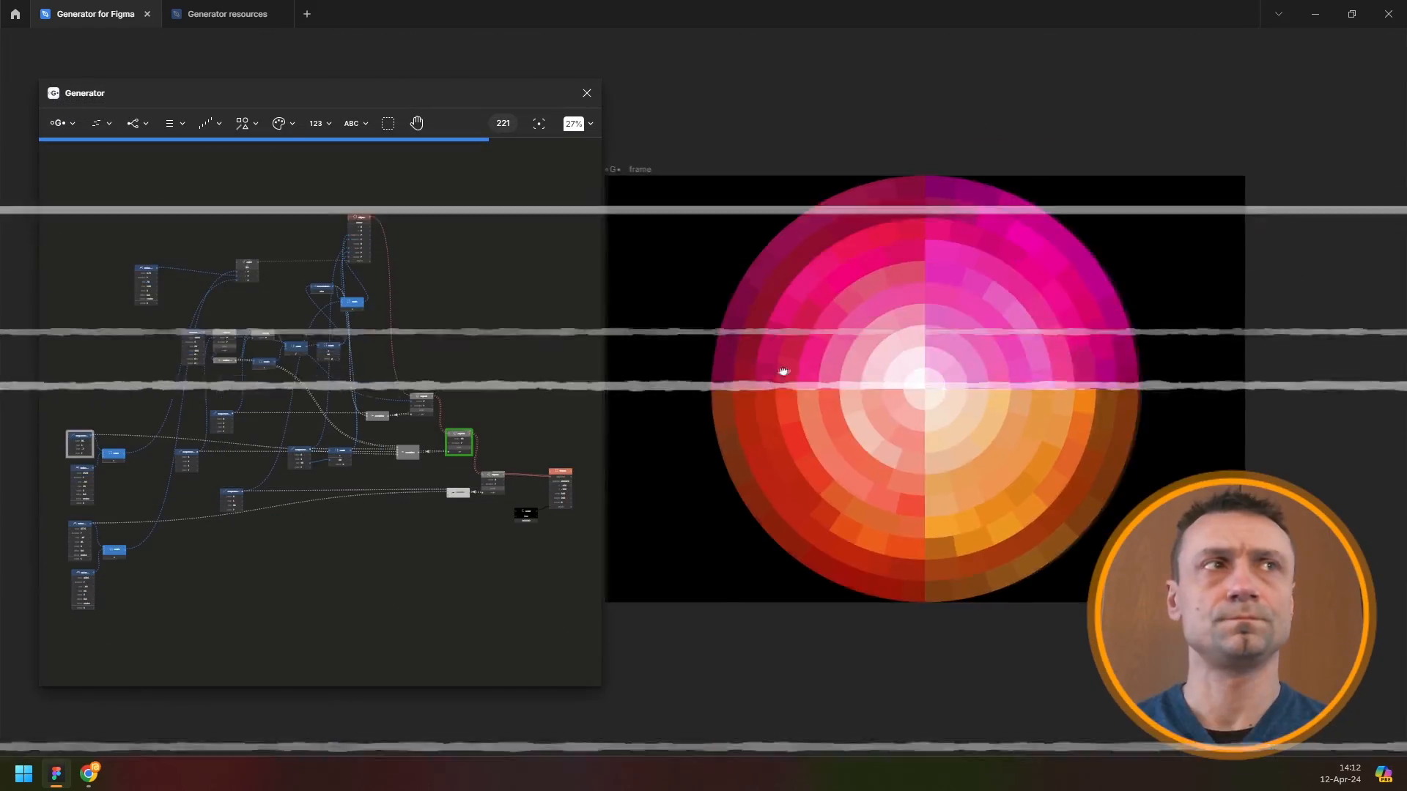
scroll(792, 373, up, 2)
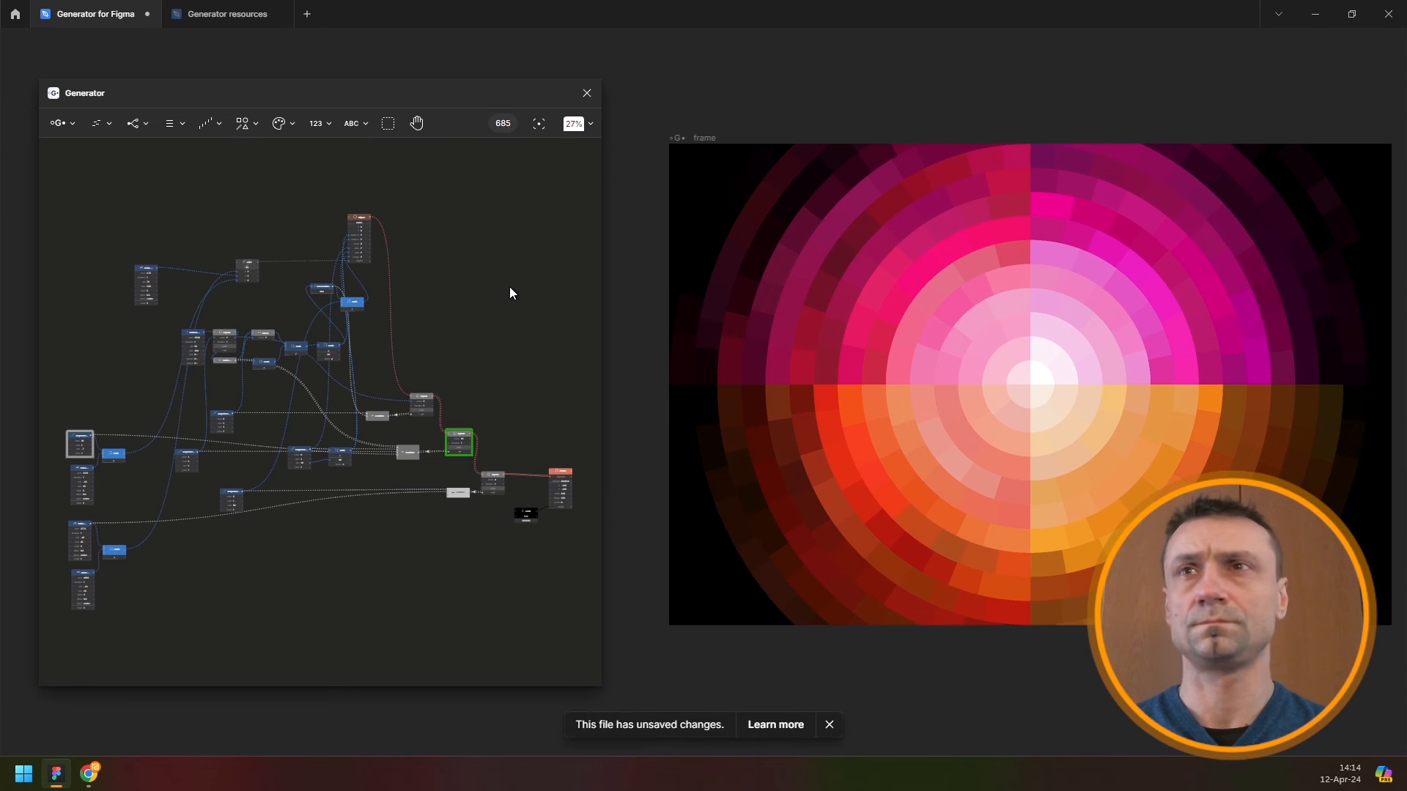
drag(1075, 386, 1033, 389)
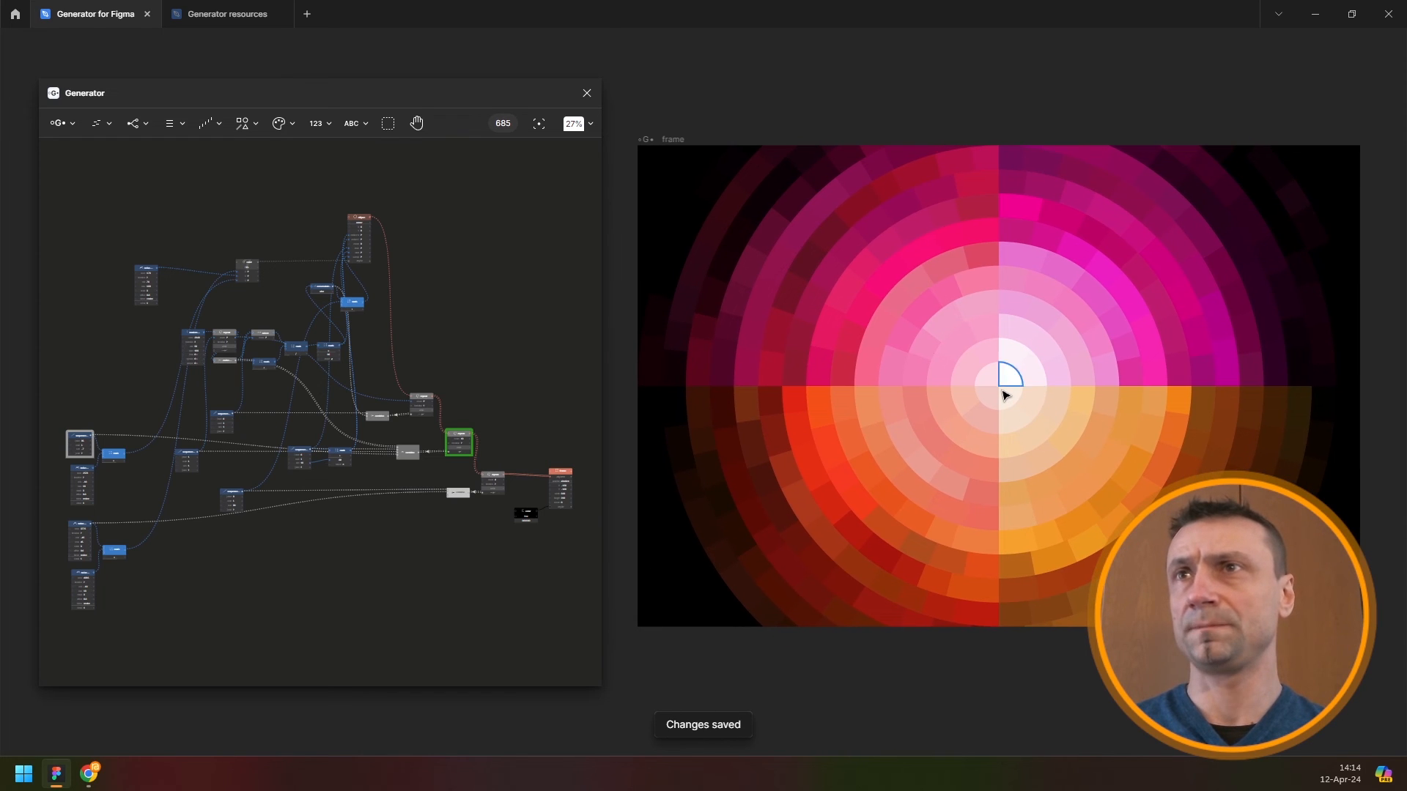
scroll(1004, 394, up, 1)
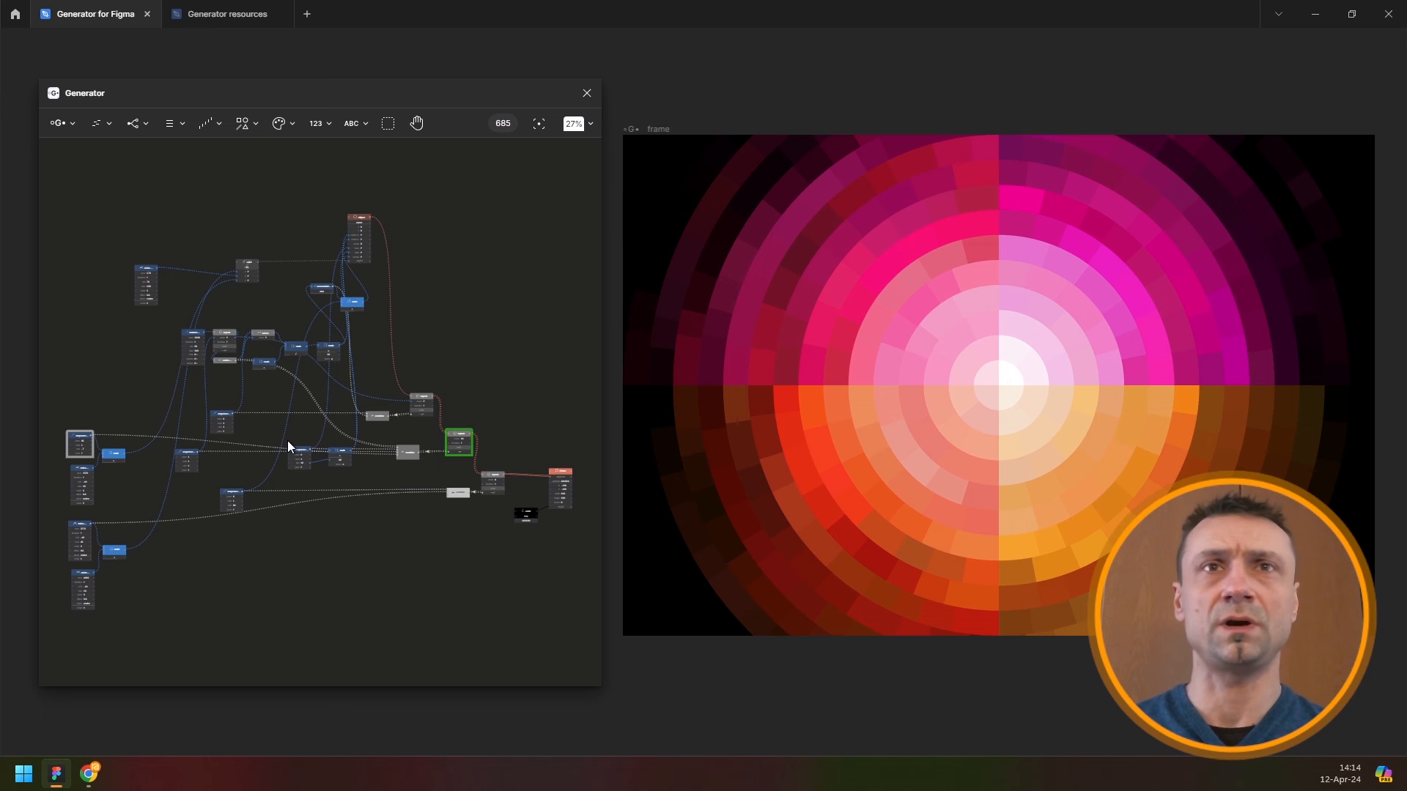
Set the lightness sequence's add value to -6 and fit the whole node graph in view
scroll(54, 452, up, 5)
scroll(59, 453, up, 1)
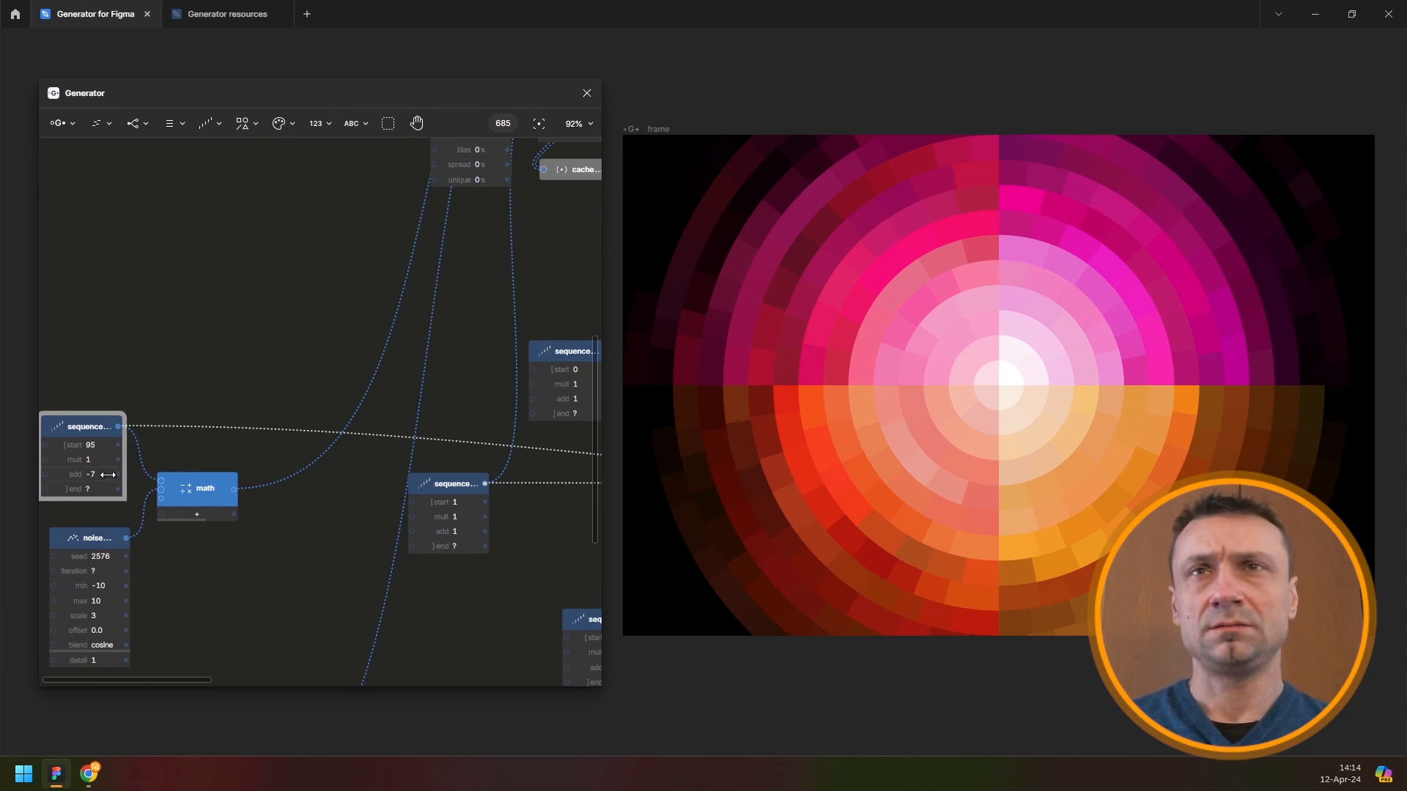
click(109, 478)
text(-)
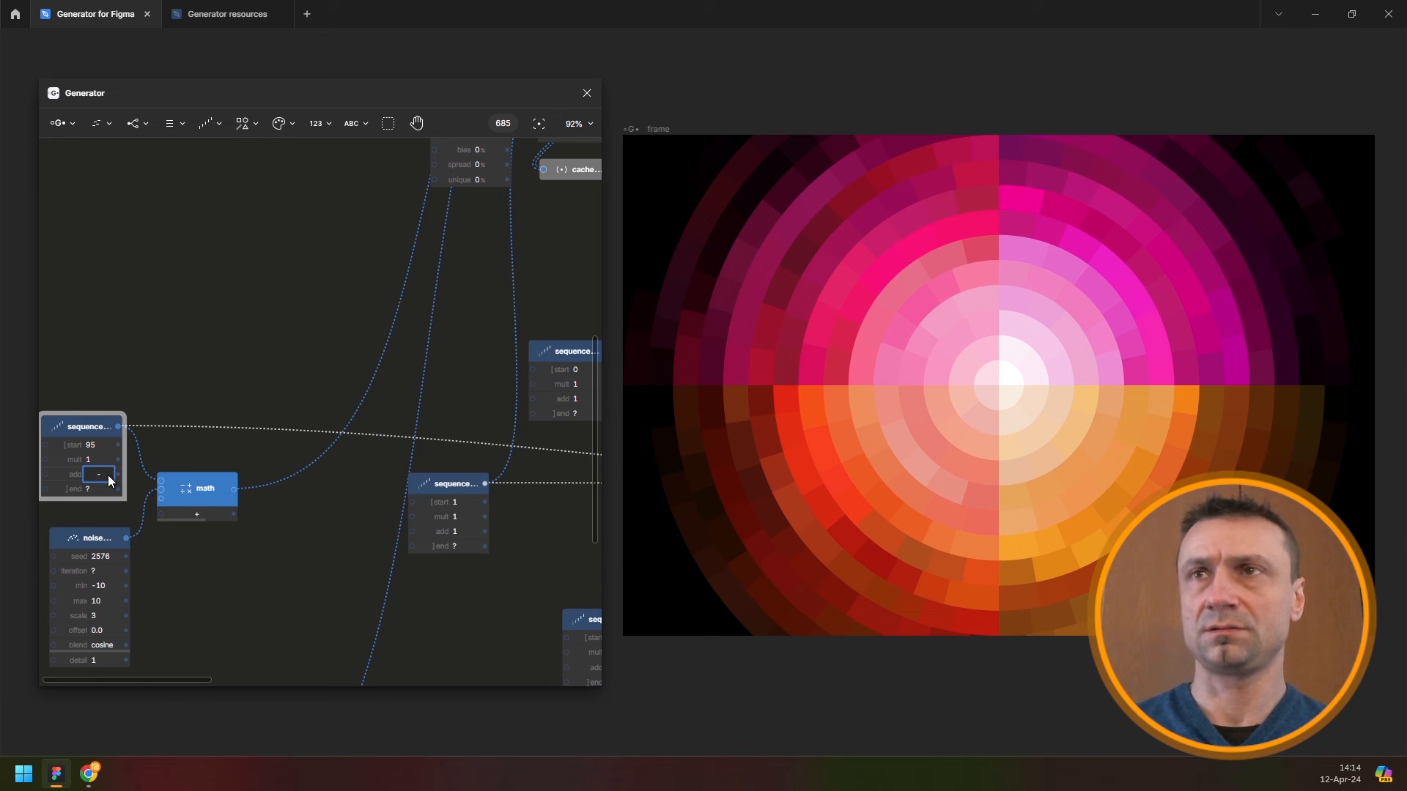
text(6)
key(Return)
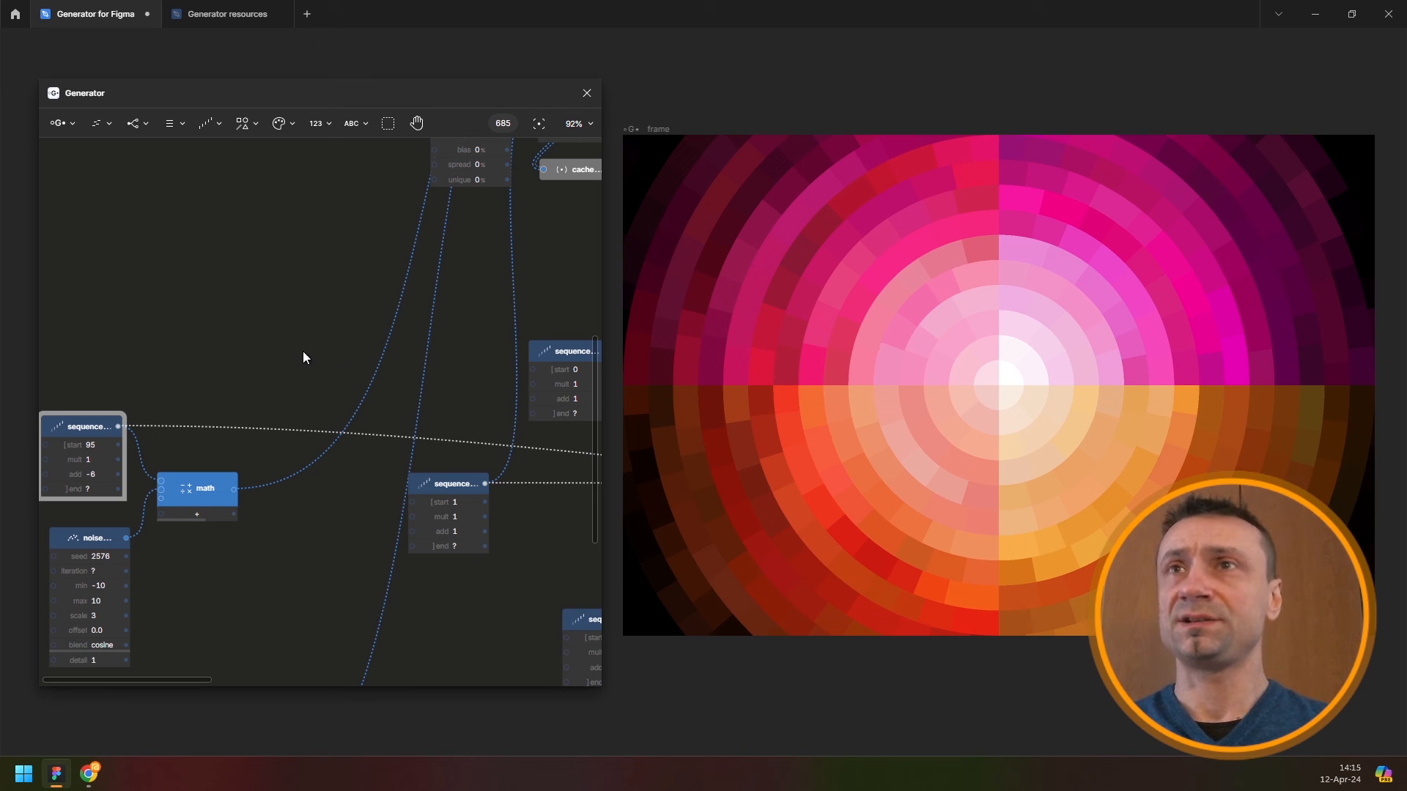
key(shift+1)
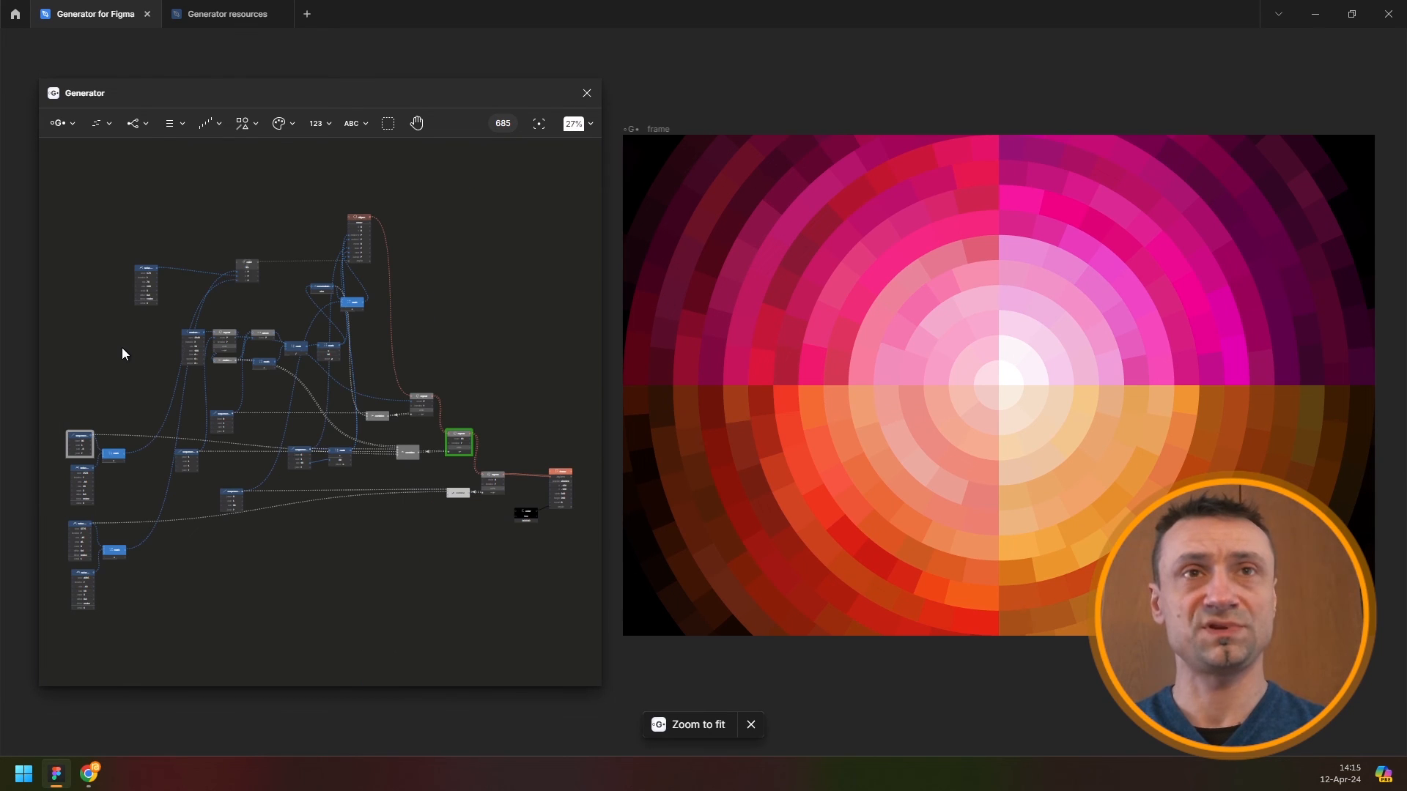
key(ctrl+a)
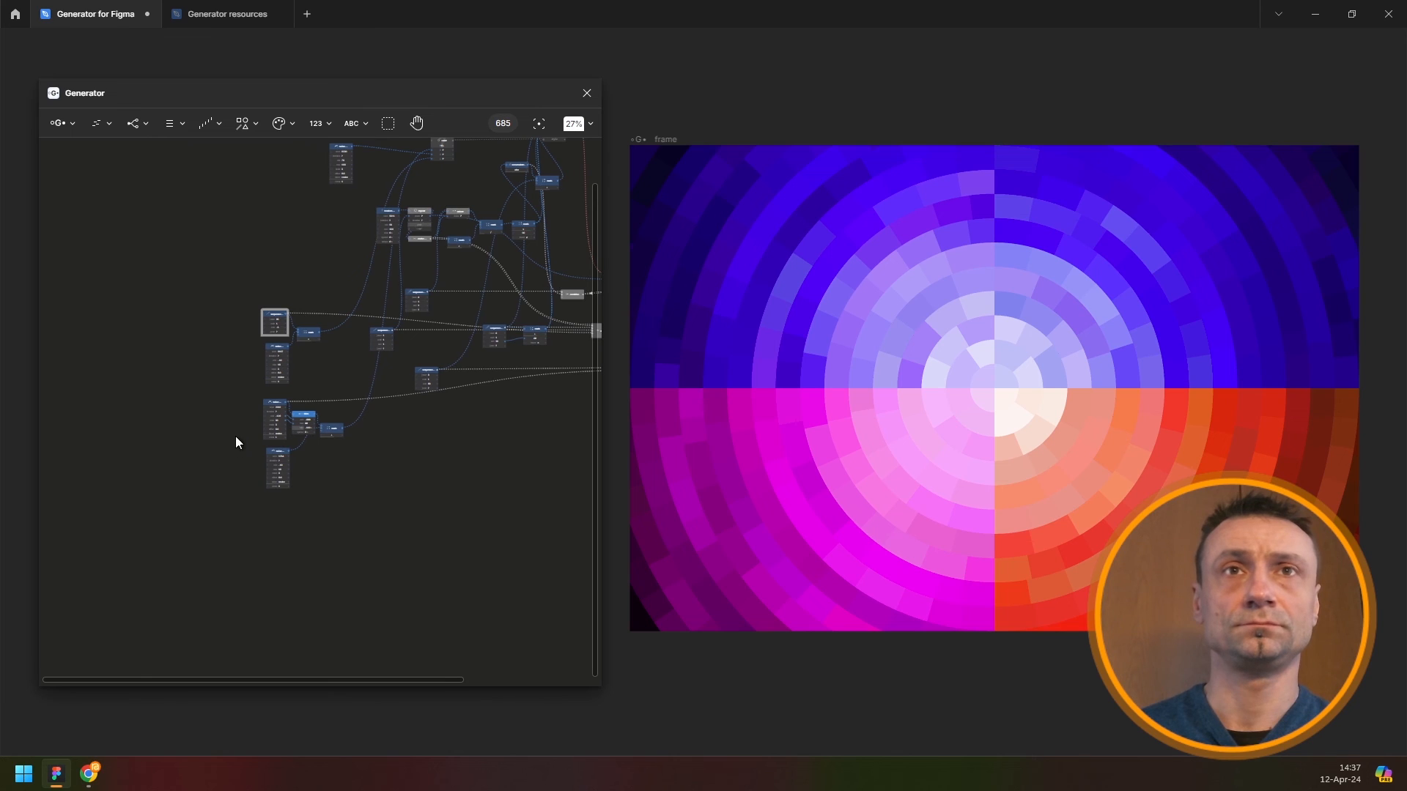
Add a number node in the empty area beside the hue noise nodes and duplicate it to get four number nodes
scroll(257, 399, up, 1)
scroll(261, 395, up, 5)
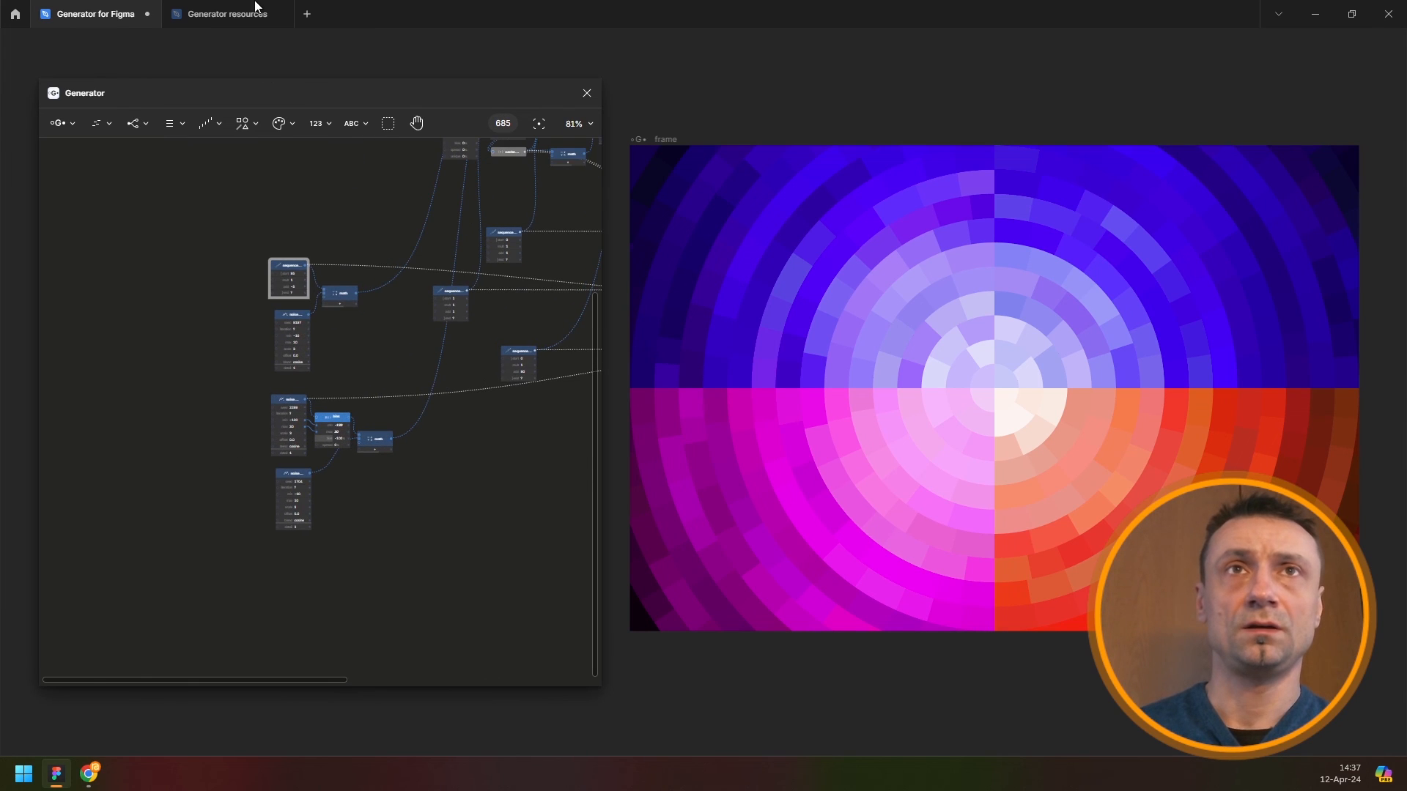
scroll(204, 353, down, 3)
drag(202, 353, 282, 348)
click(324, 125)
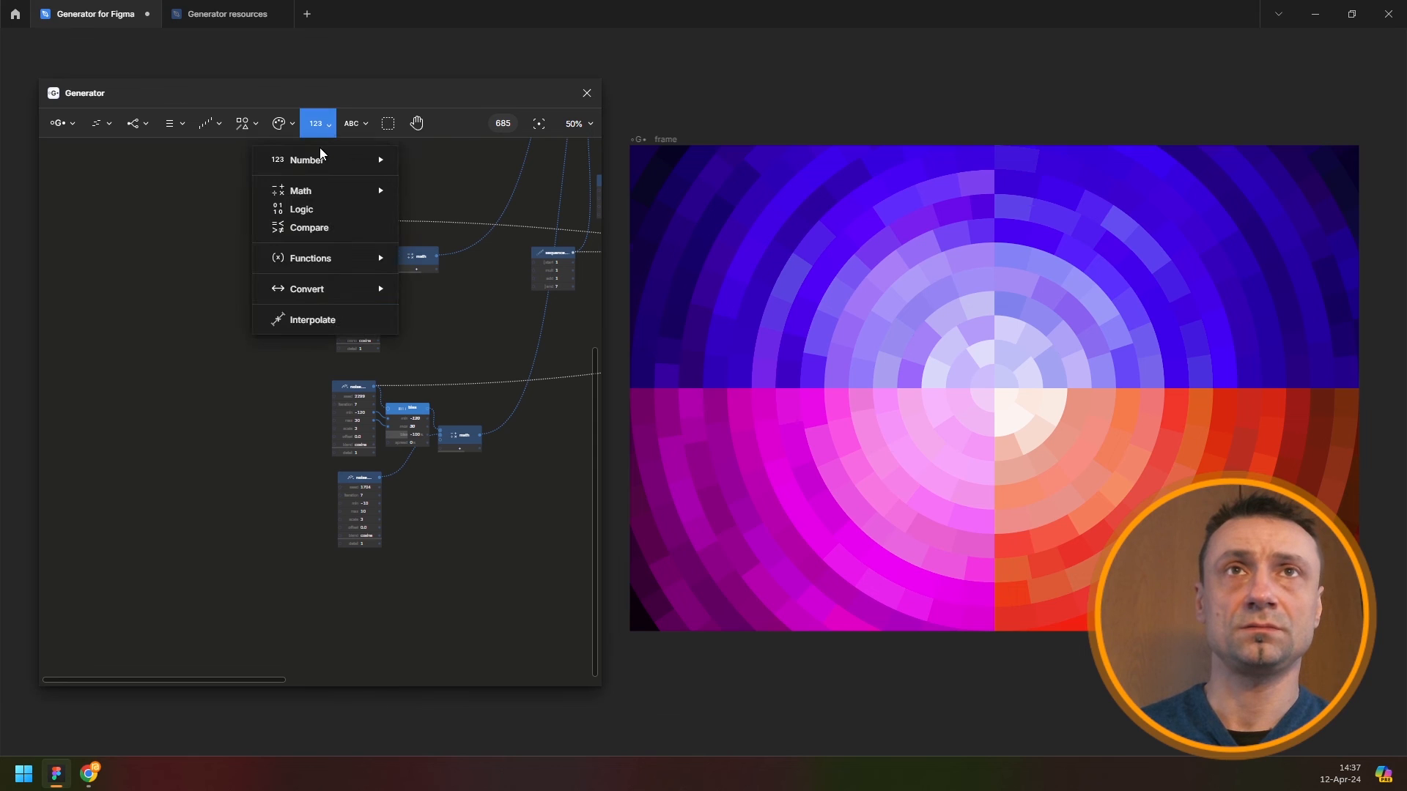
click(311, 157)
scroll(179, 377, up, 2)
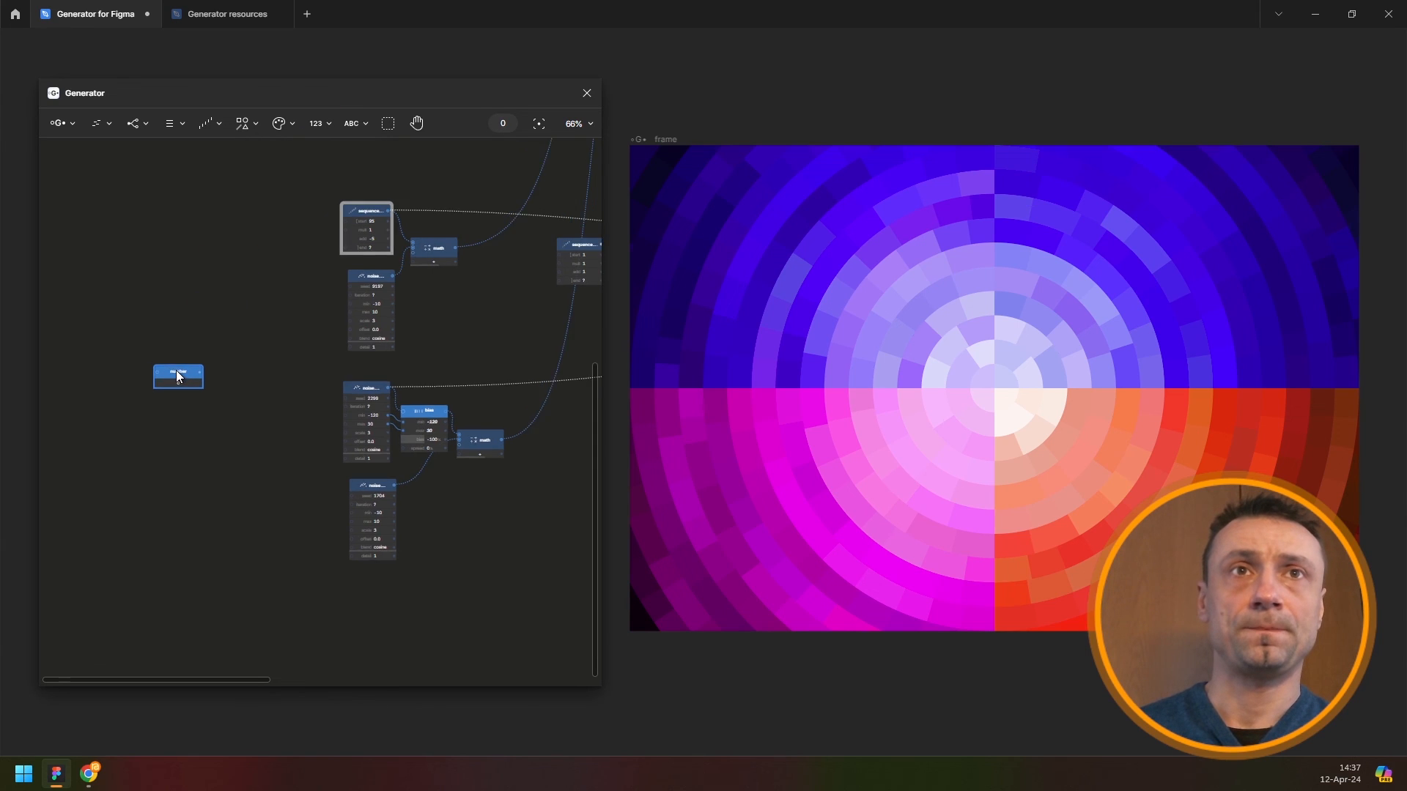
key(ctrl+d)
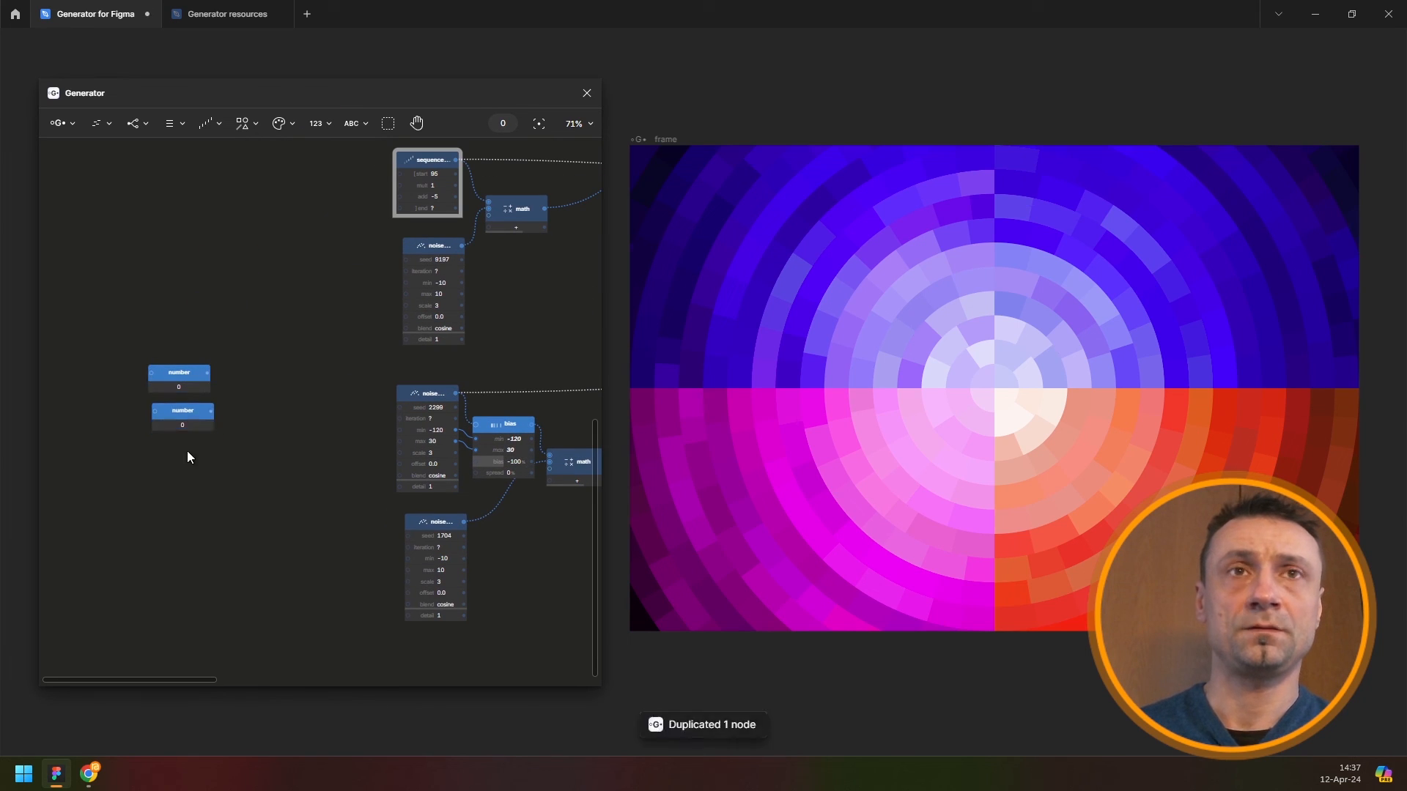
key(ctrl+d)
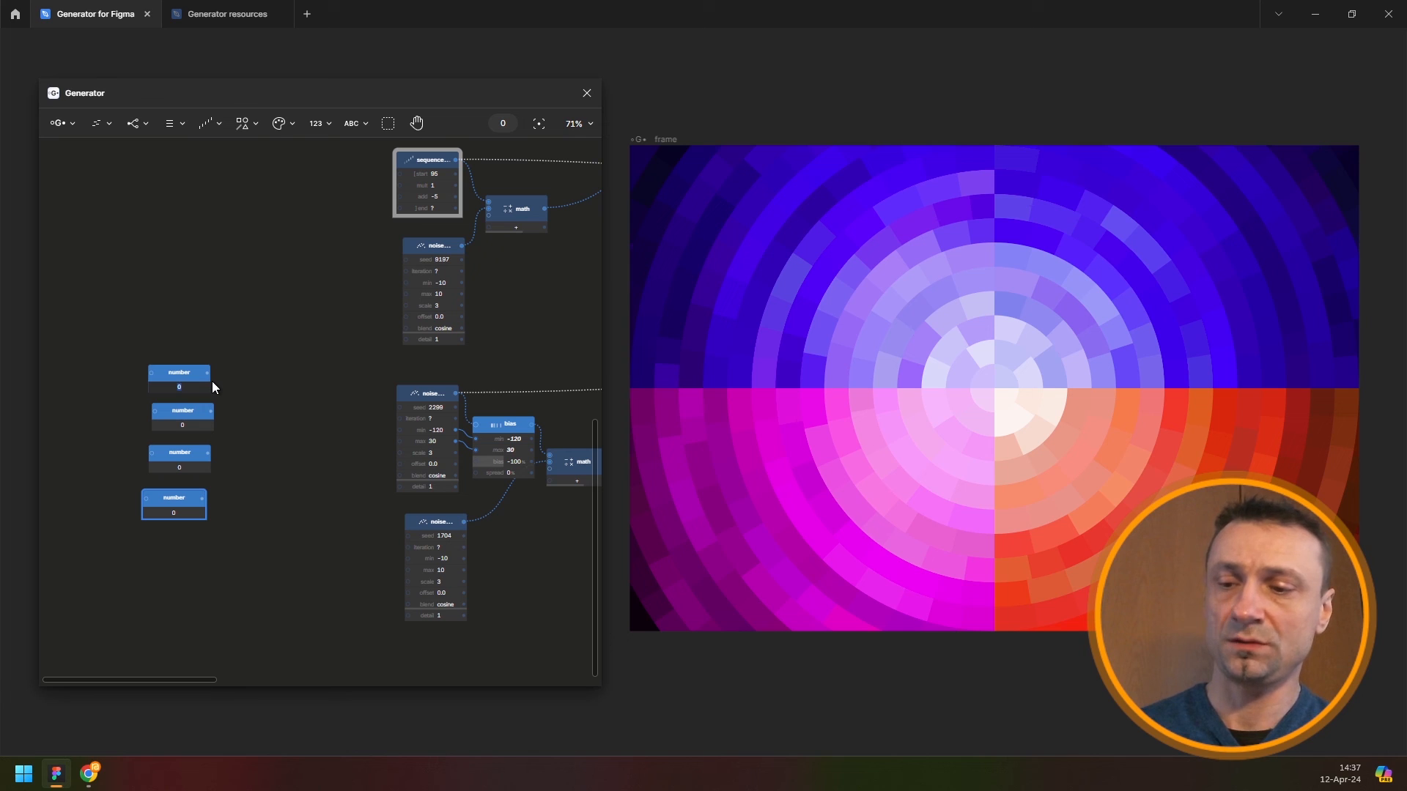
Set the four number nodes' values to 300, 320, 15 and 25
click(199, 427)
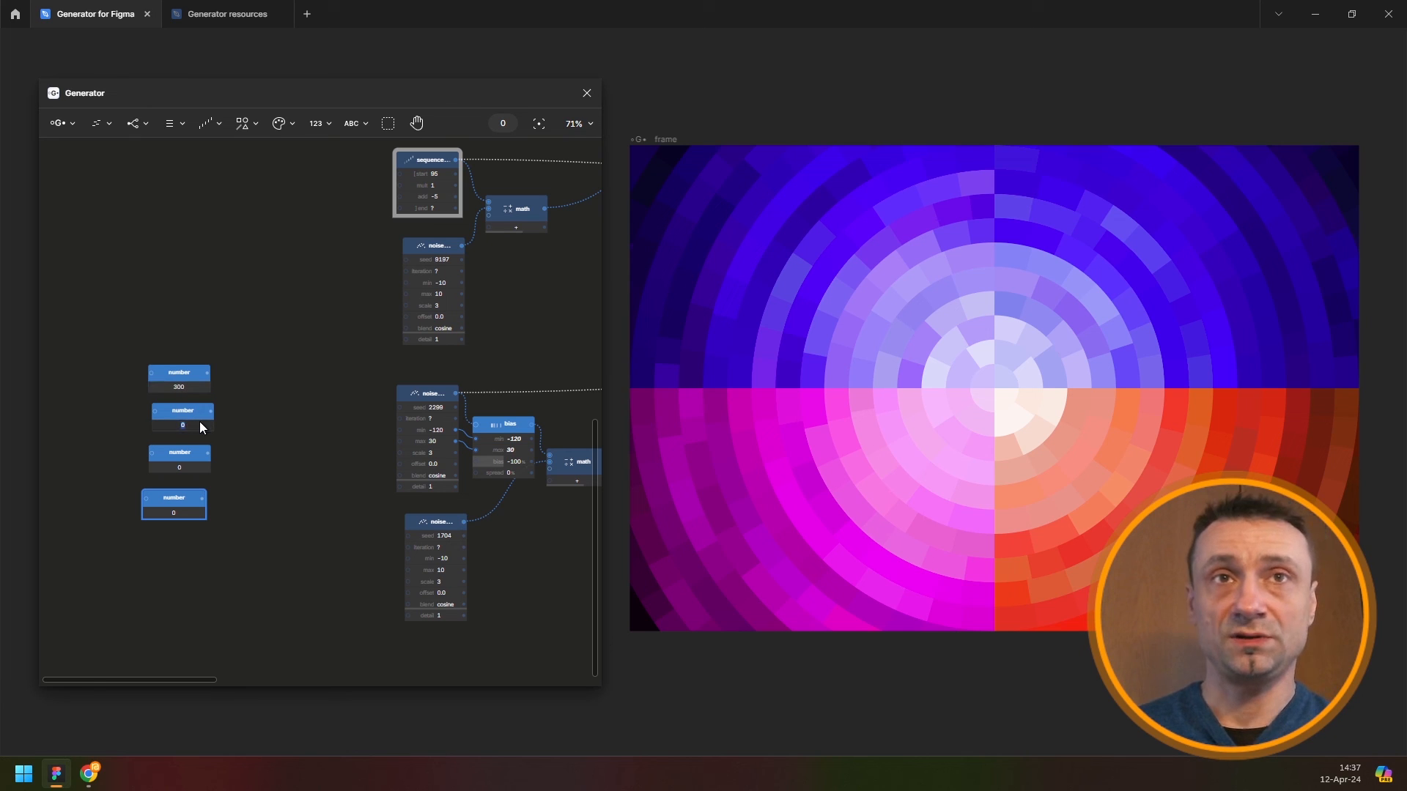
text(320)
key(Tab)
text(1)
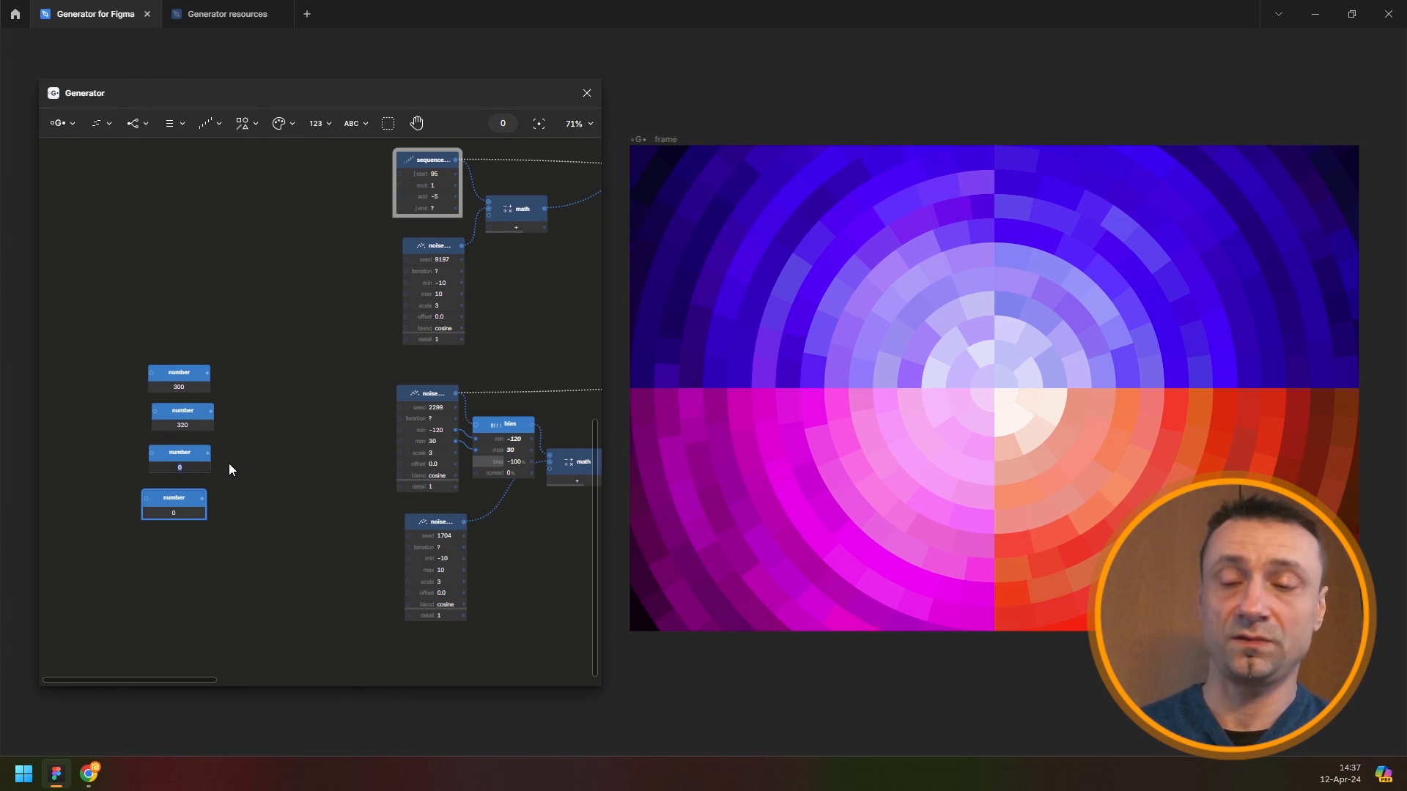
text(5)
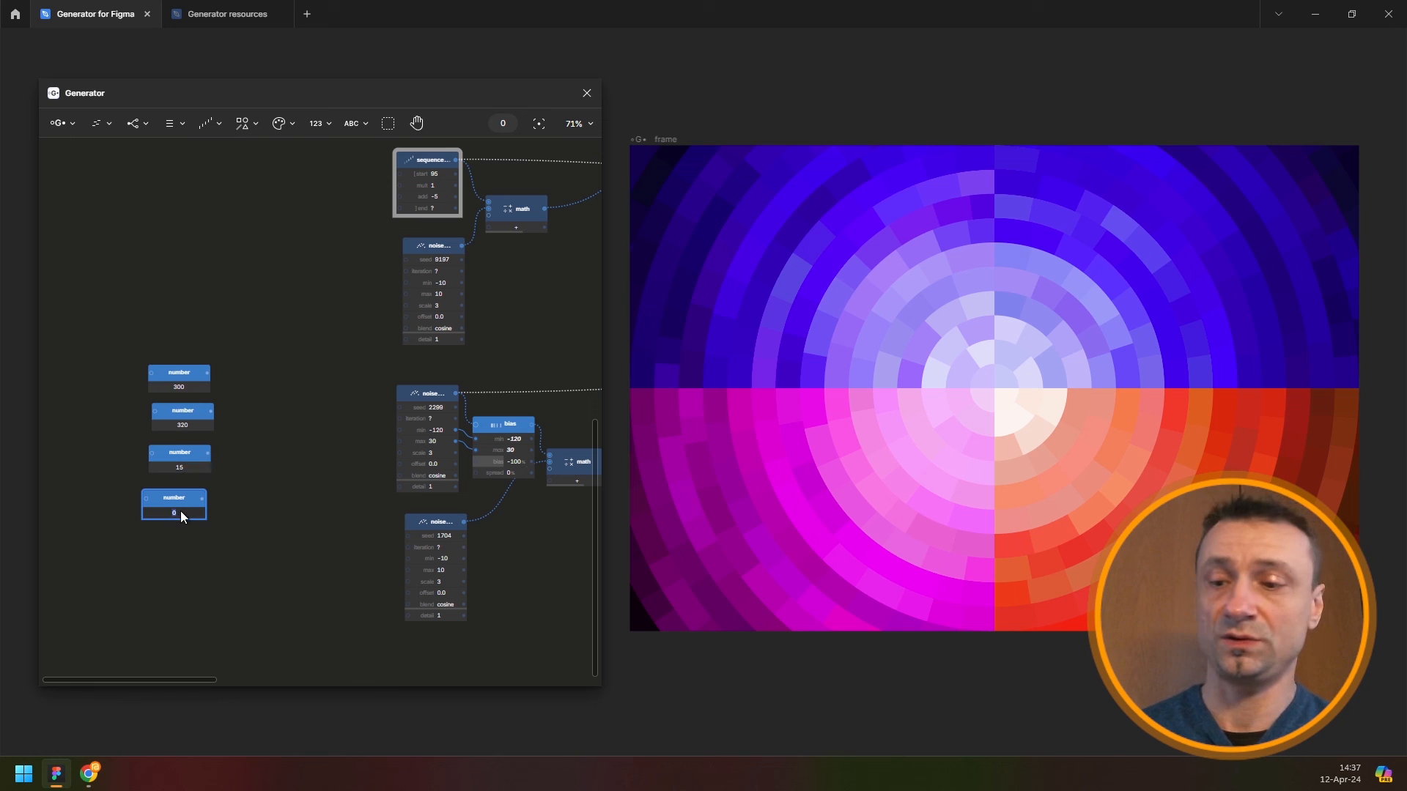
Add an iterate node fed by all four number nodes
drag(184, 337, 216, 561)
key(ctrl+slash)
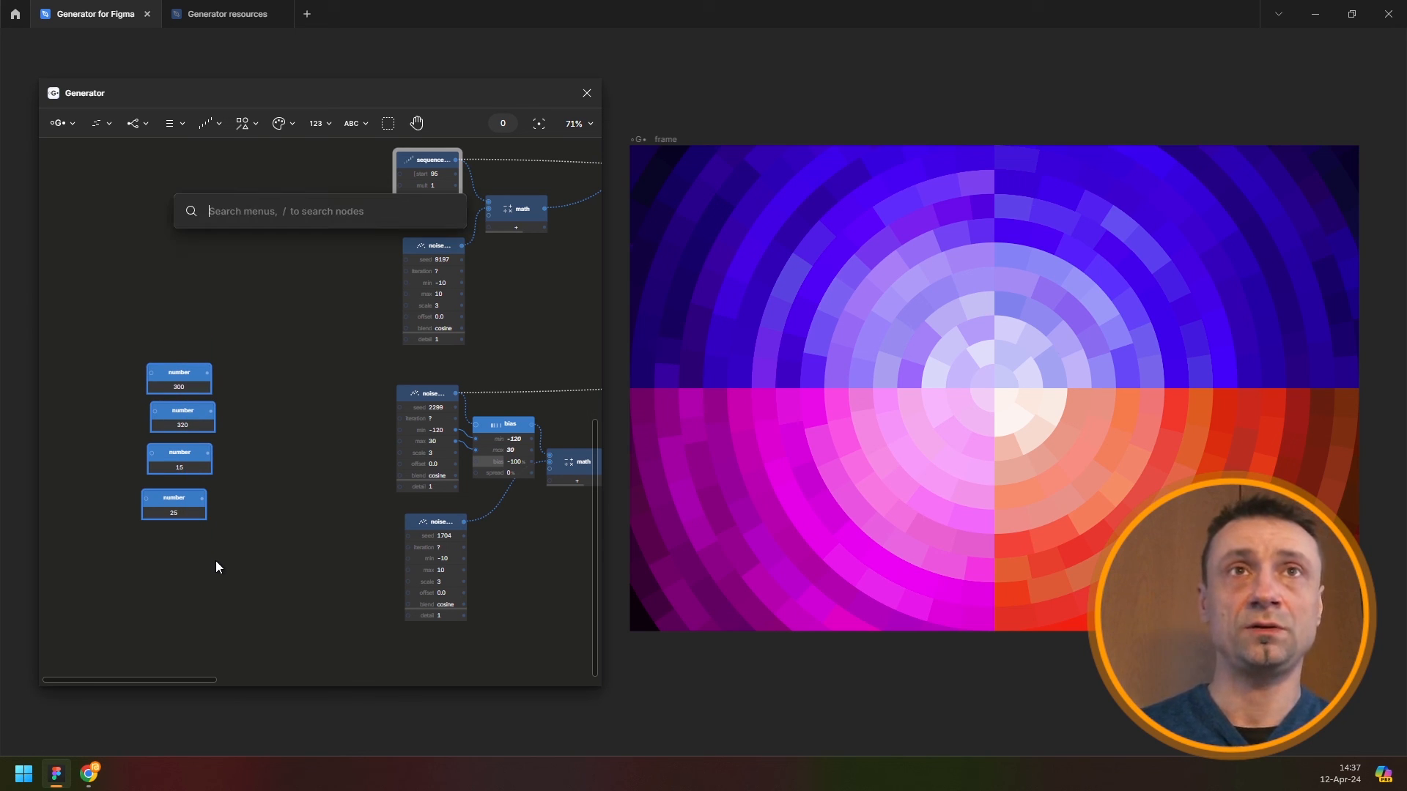
text(itera)
key(Return)
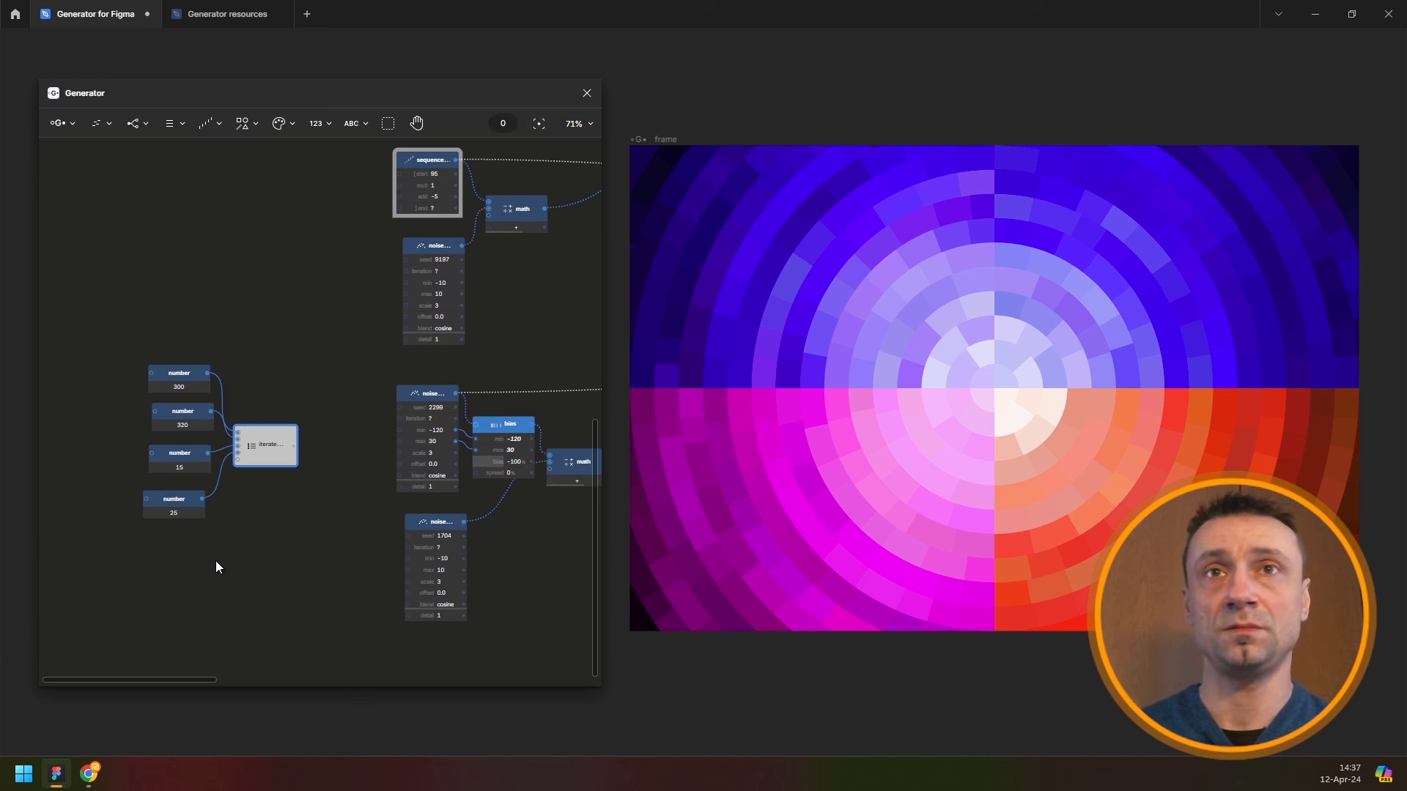
Connect the iterate node's output to the hue math node and delete the bias node
scroll(270, 433, right, 4)
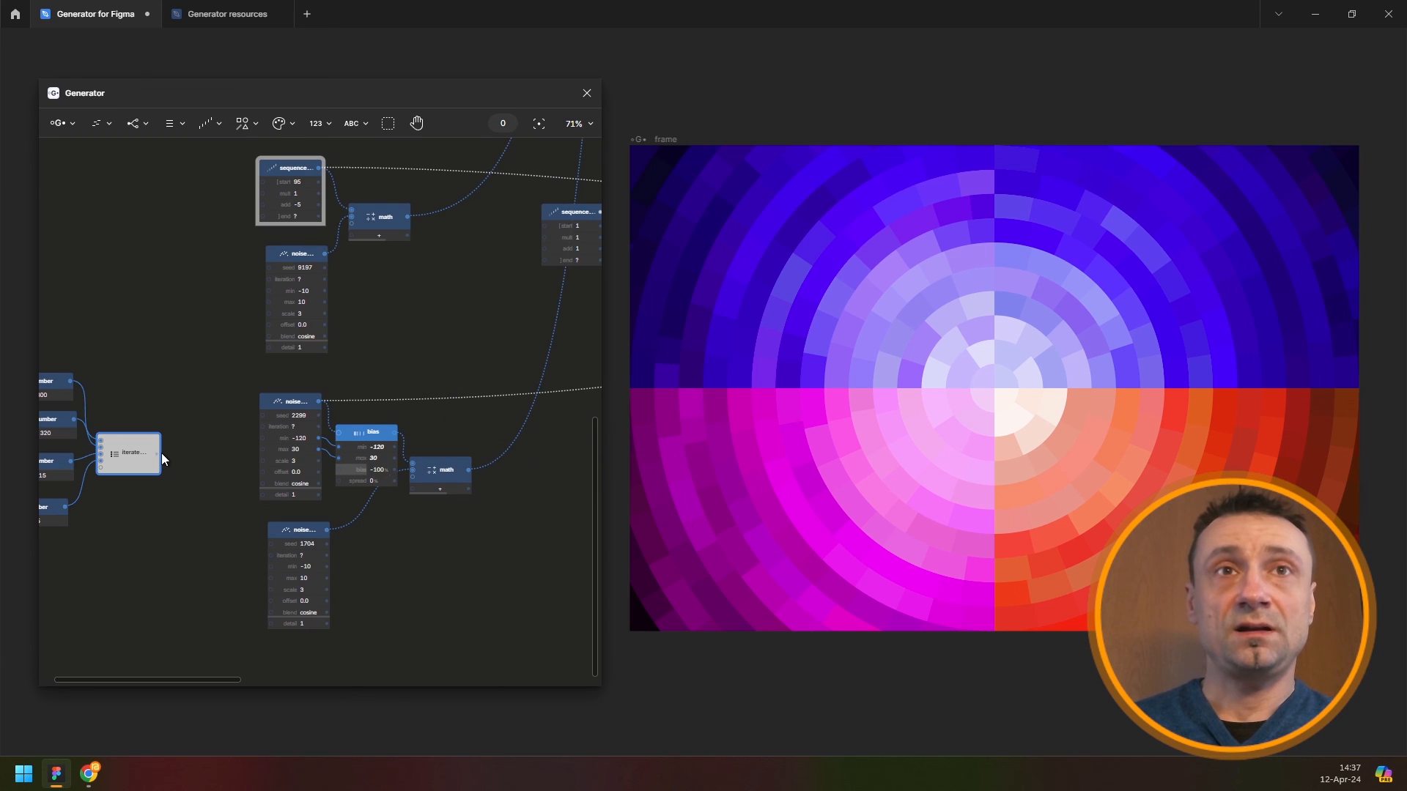
drag(157, 453, 367, 432)
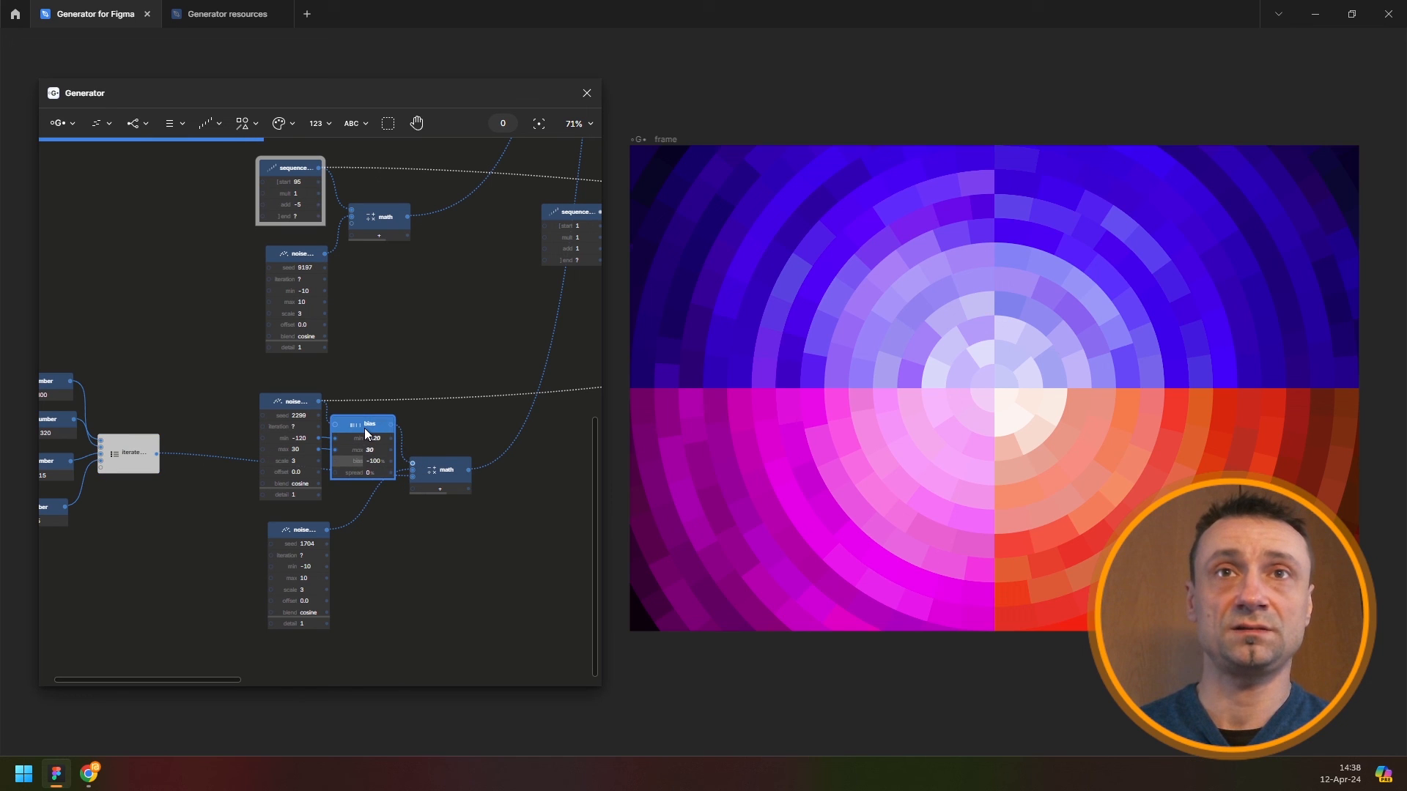
key(Delete)
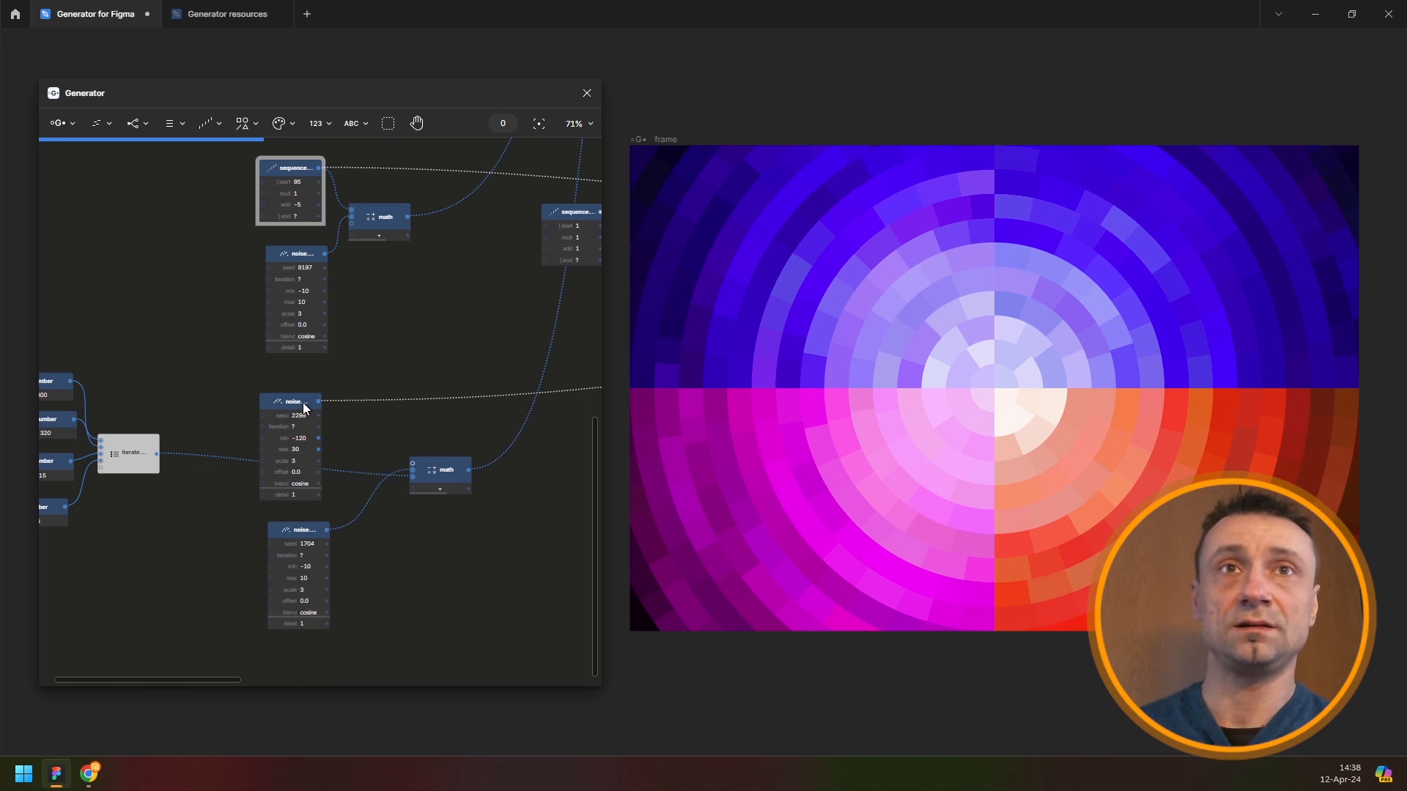
Delete the hue noise node with the -120 to 30 range
click(303, 405)
scroll(375, 396, down, 5)
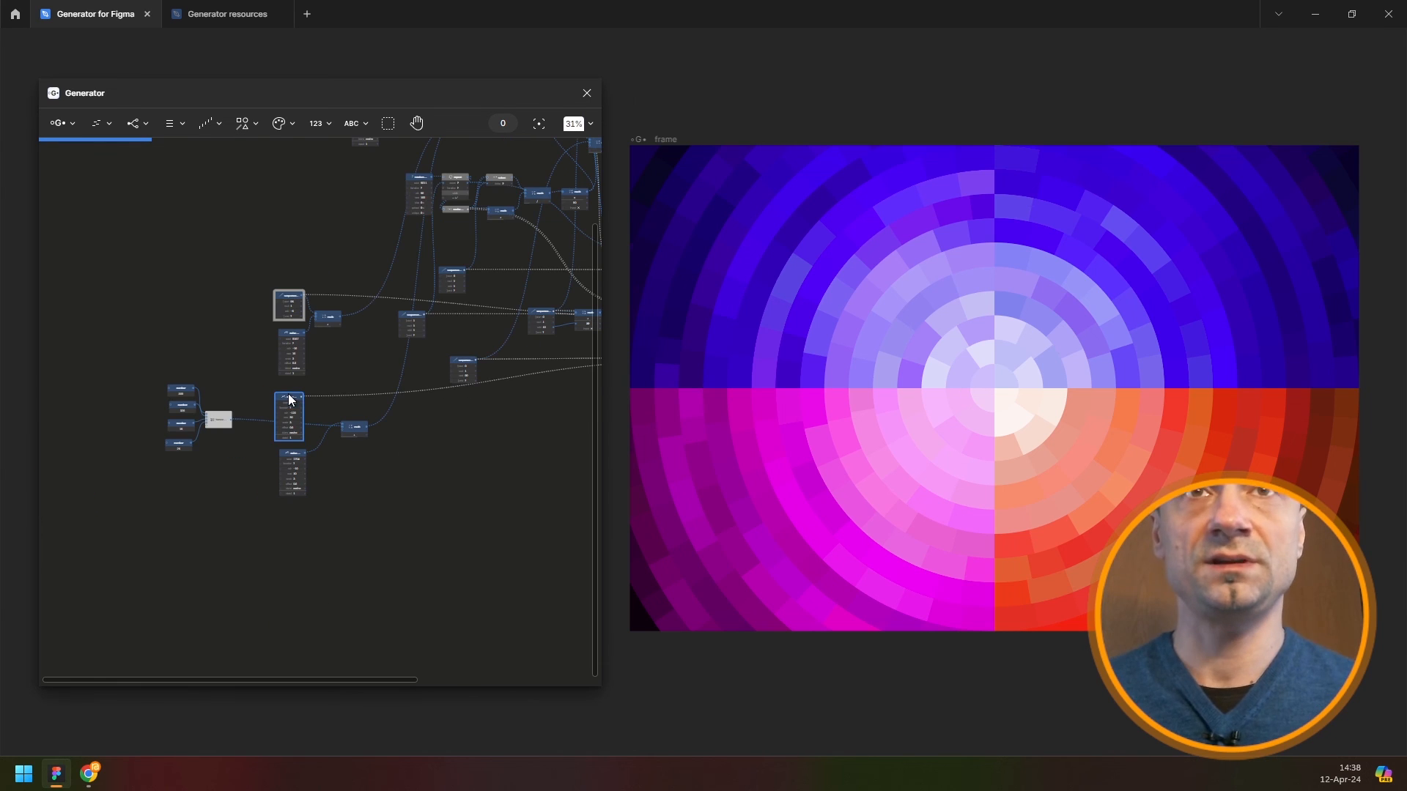
drag(387, 395, 223, 395)
scroll(223, 395, up, 5)
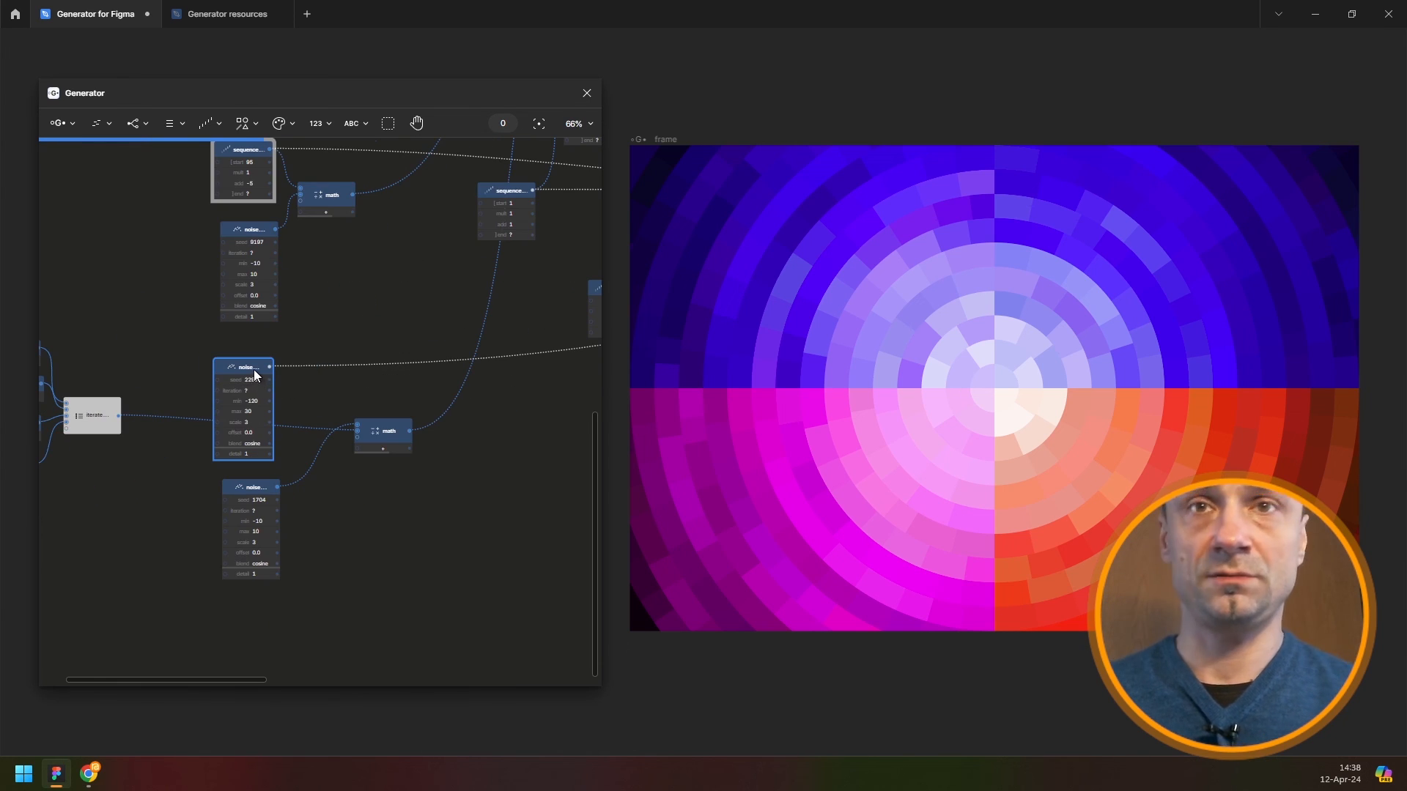
key(Delete)
Move the four number nodes and the iterate node closer to the hue math node
drag(152, 332, 211, 342)
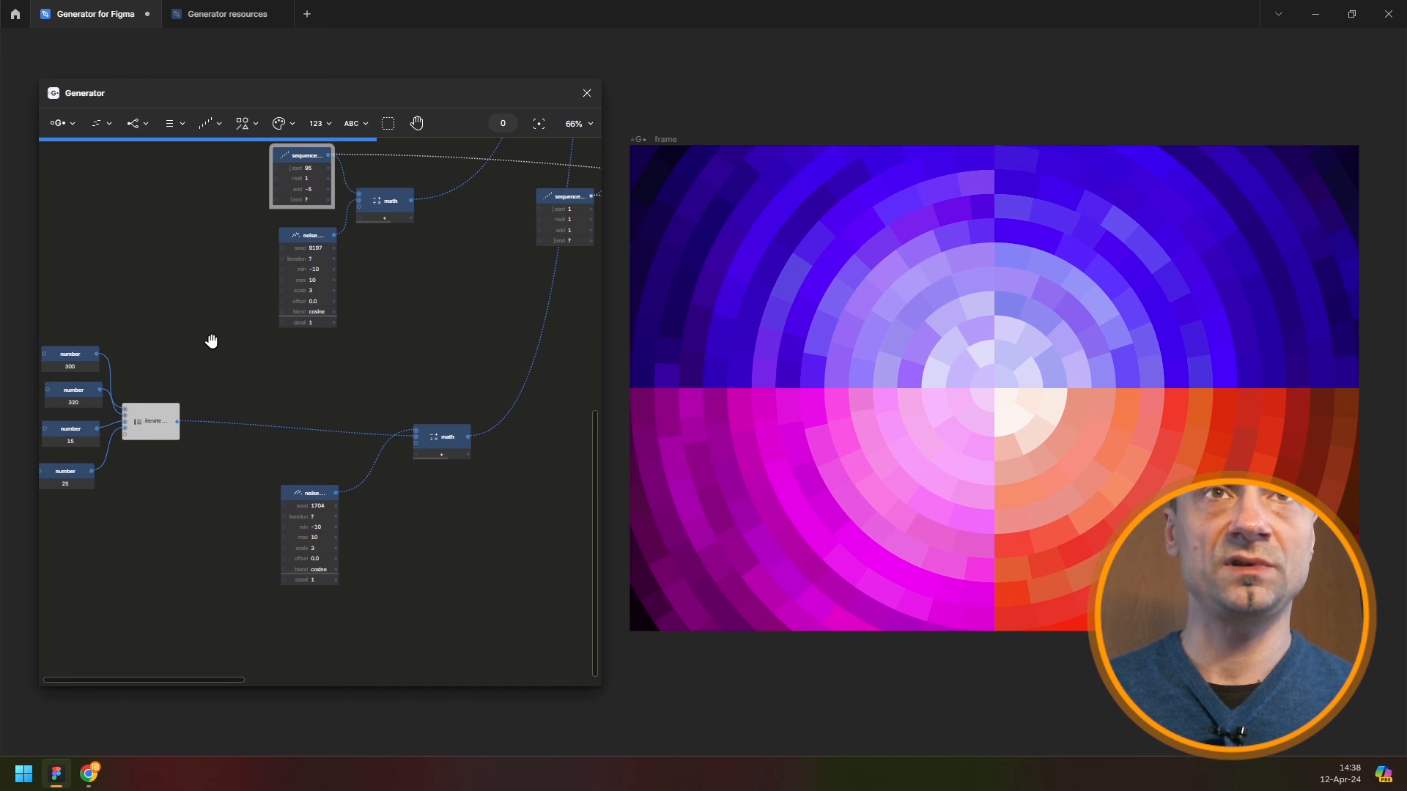
drag(44, 494, 46, 497)
drag(213, 420, 366, 427)
Connect the iterate node's output to the combine node of the last repeat node and fit the whole graph in view
drag(395, 429, 544, 297)
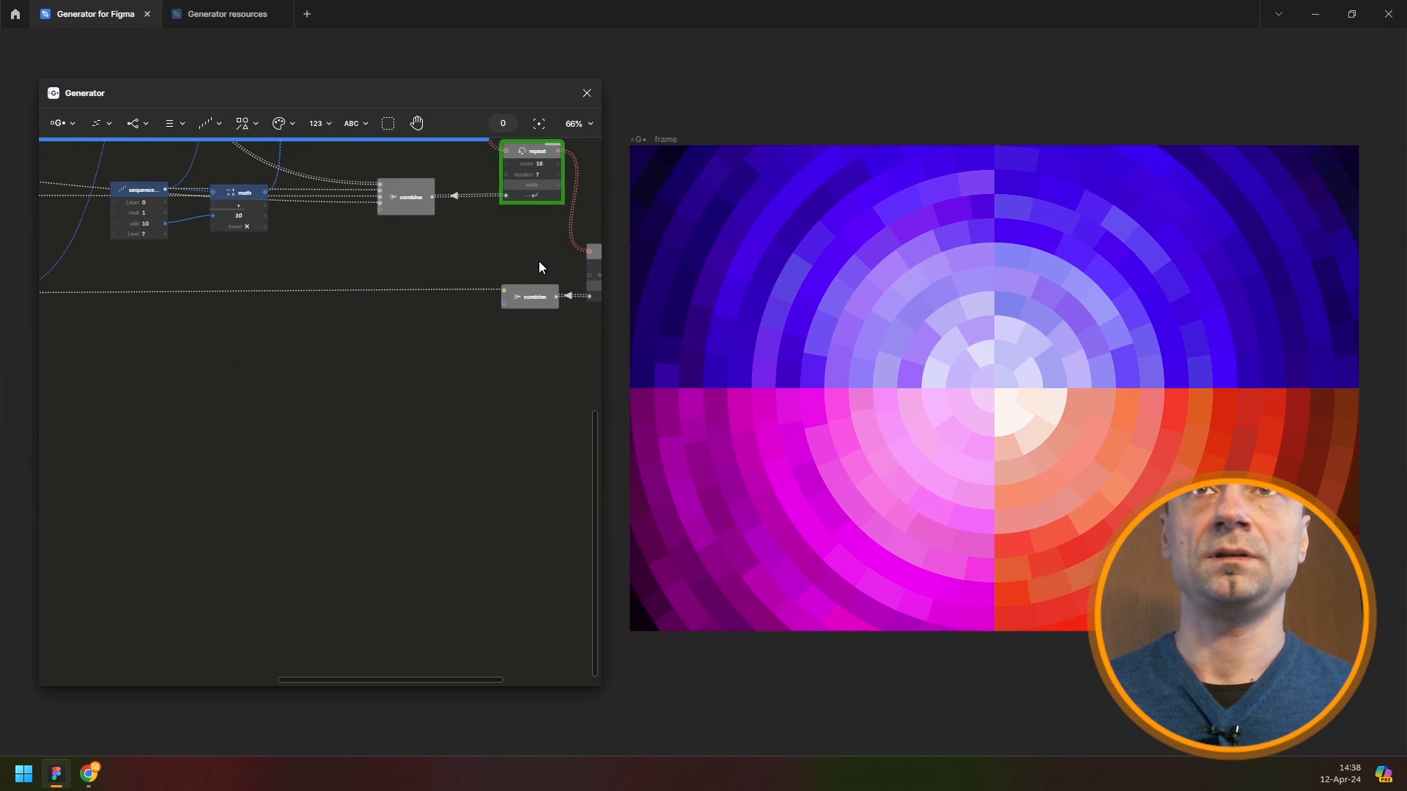
drag(407, 310, 249, 395)
drag(574, 257, 423, 302)
click(493, 376)
scroll(231, 487, down, 3)
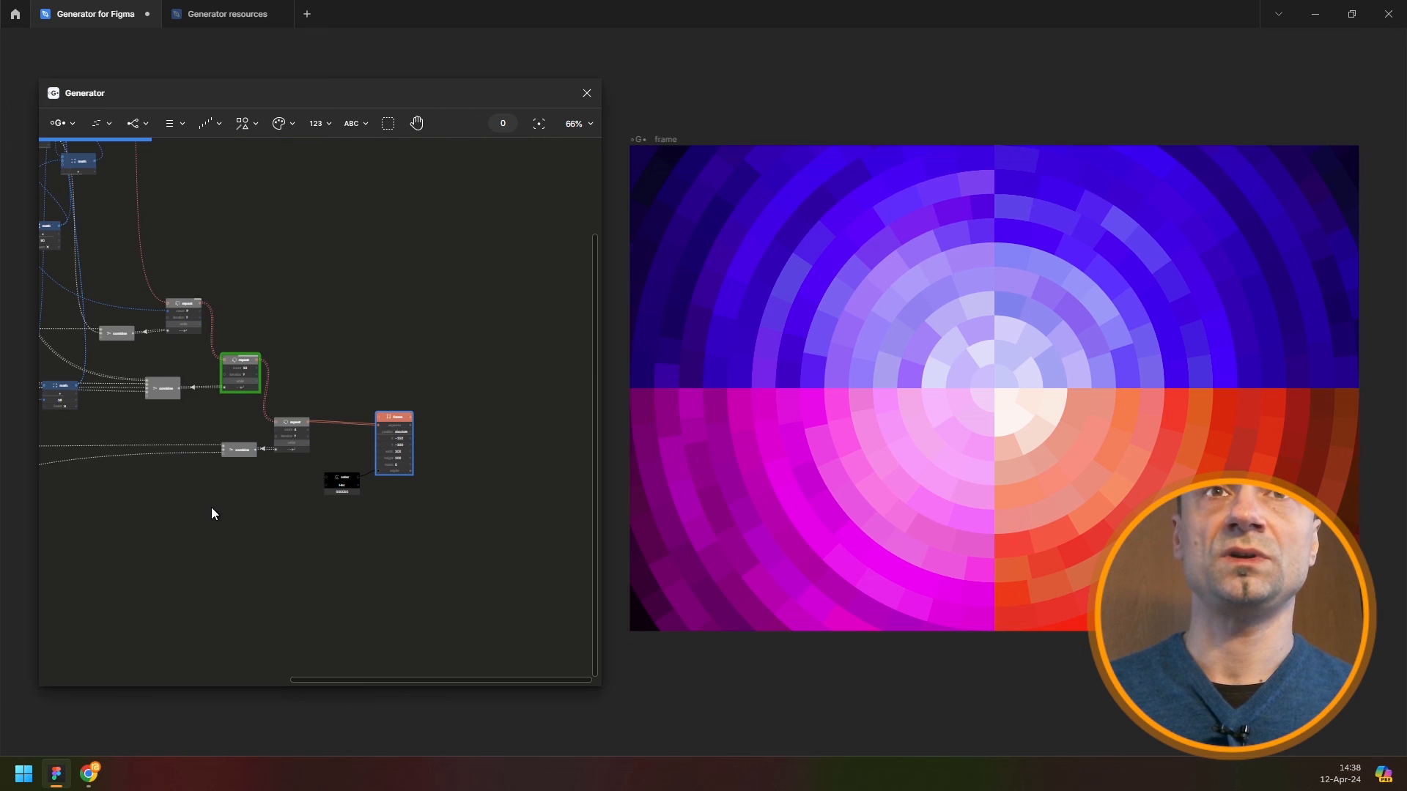
key(shift+1)
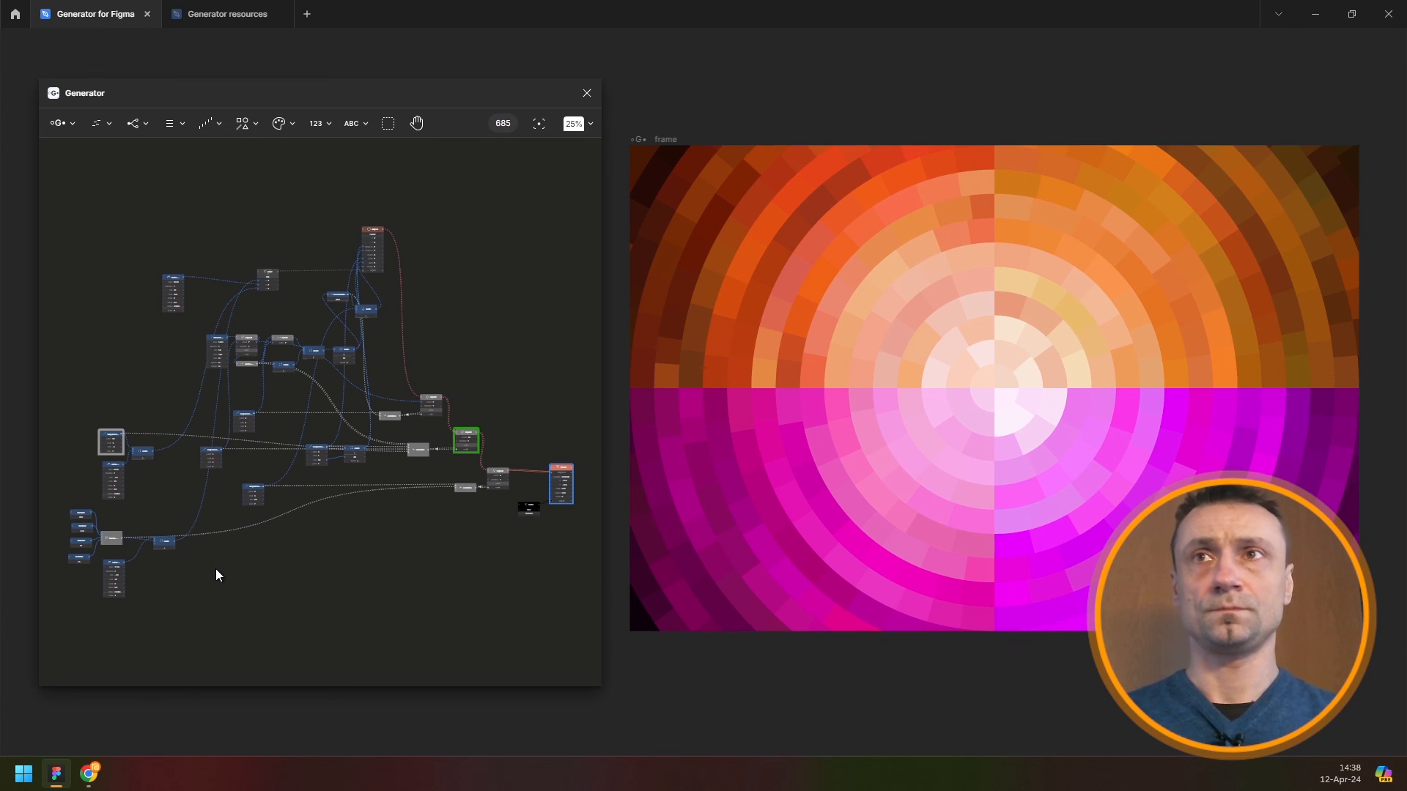
Set the first number node feeding the iterate node to 200
scroll(75, 526, up, 10)
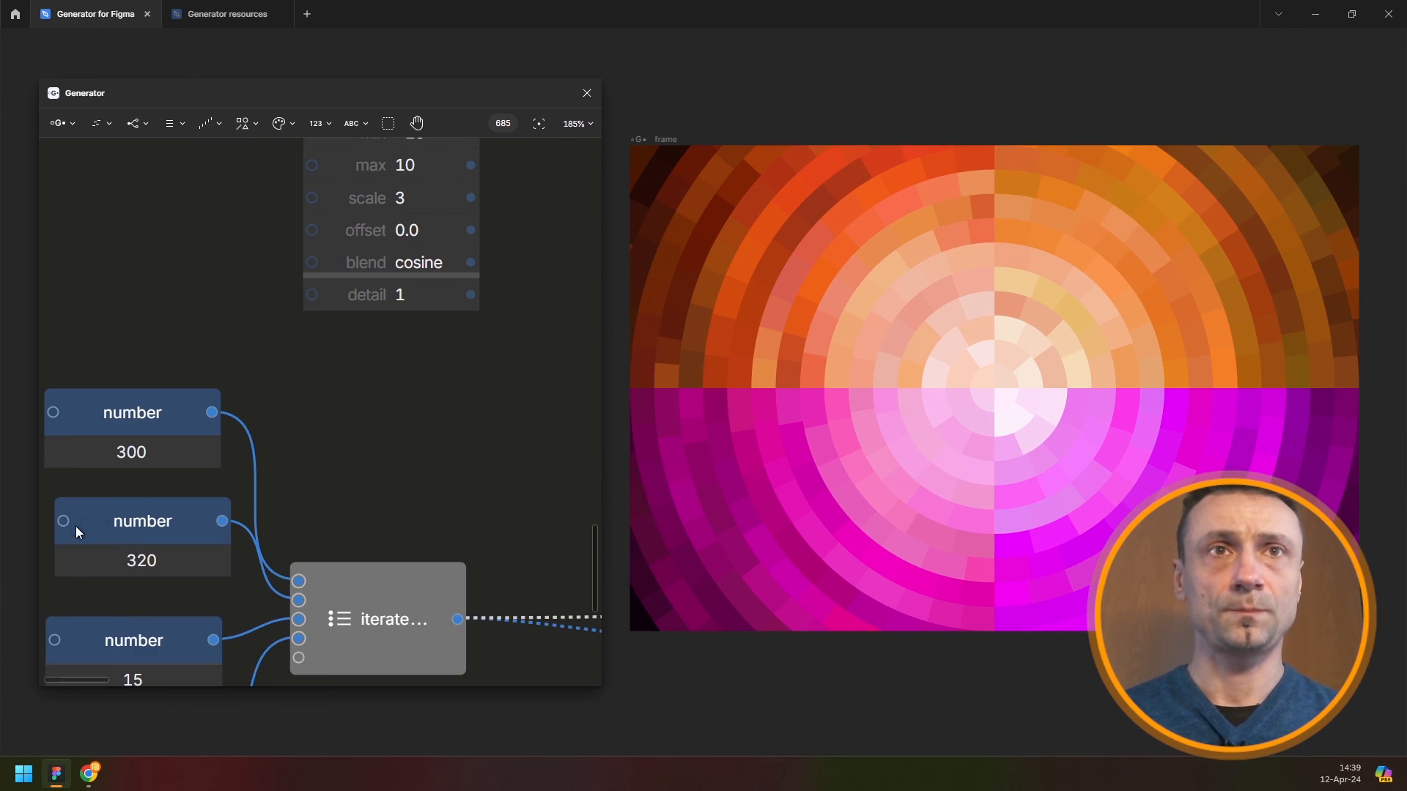
drag(139, 436, 210, 393)
click(235, 400)
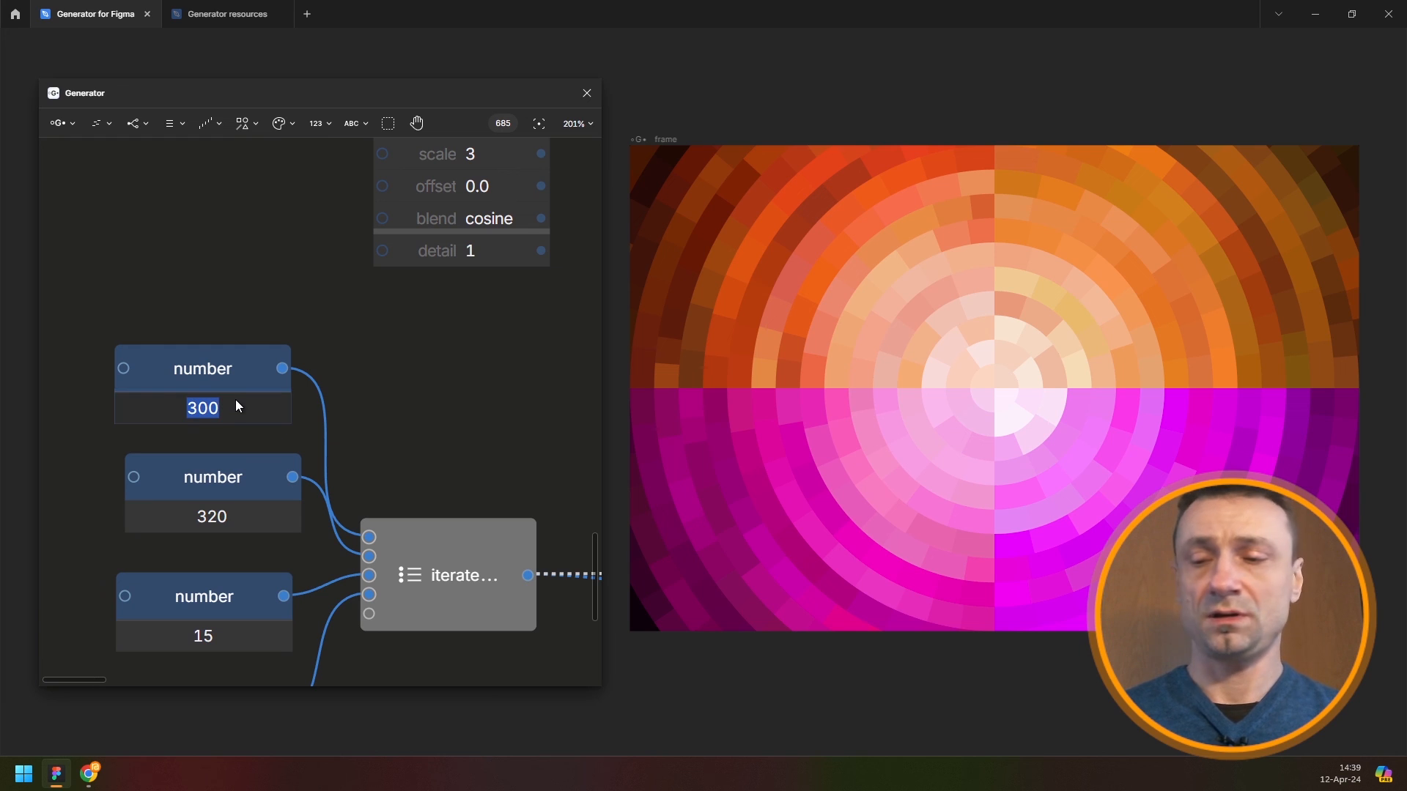
text(20)
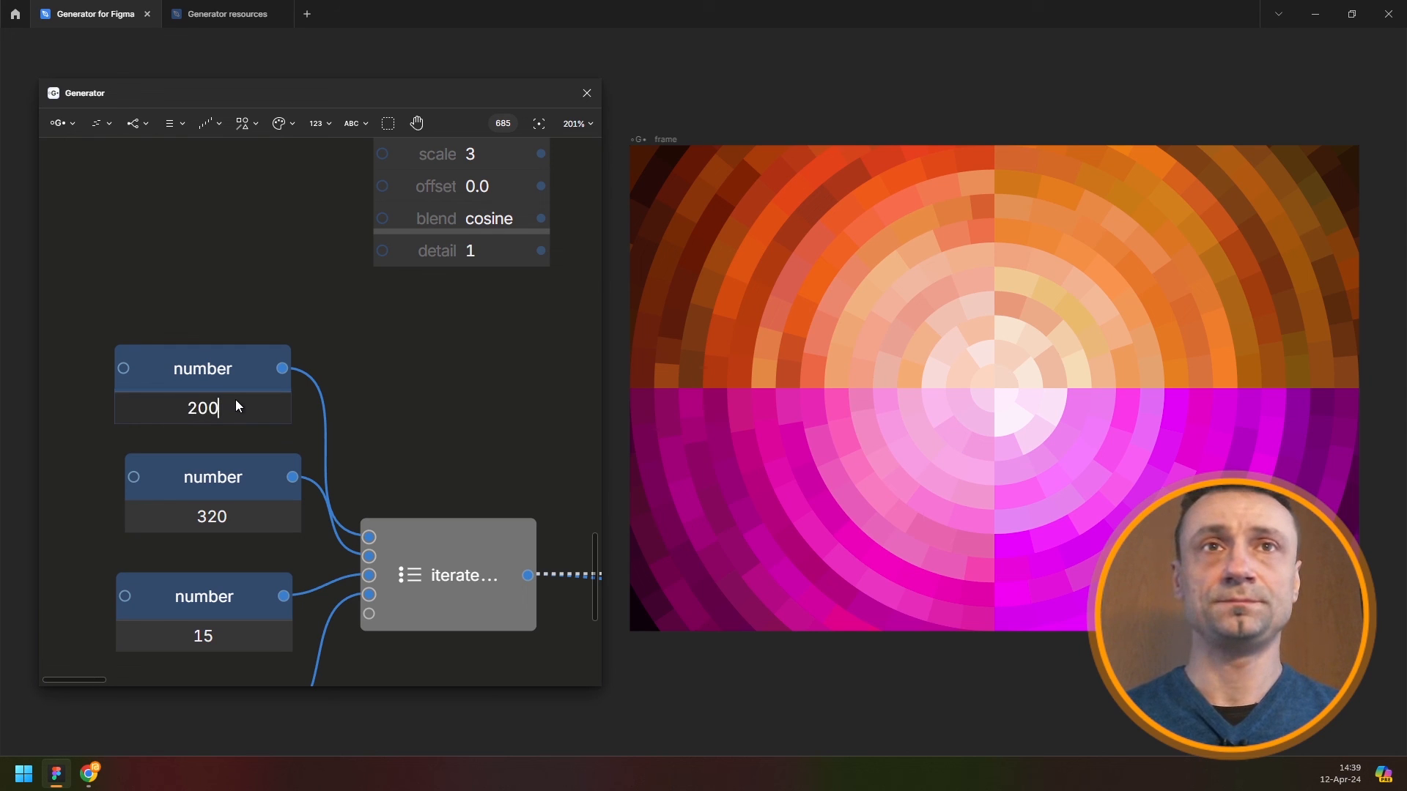
key(Return)
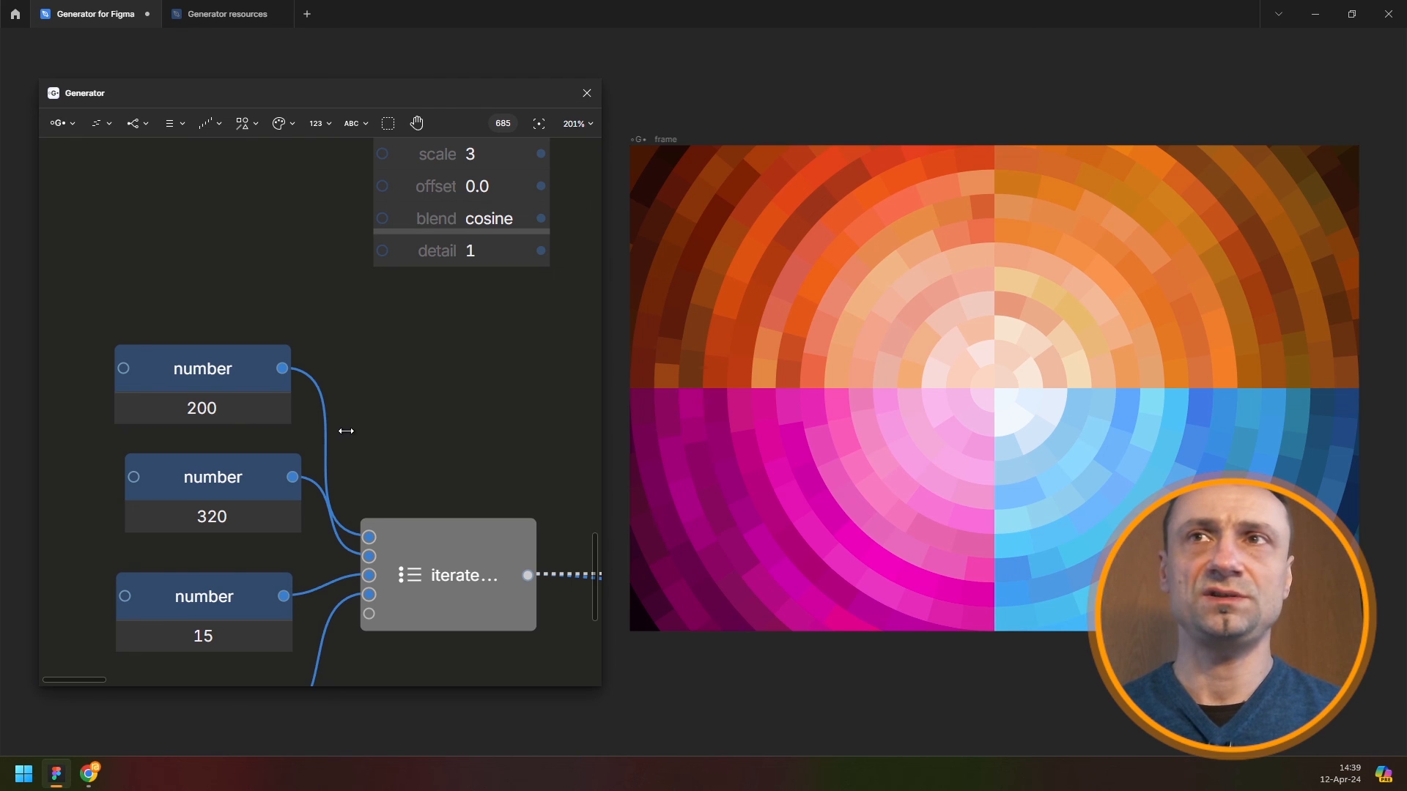
Set the first number node feeding the iterate node to 5 and the second to 15
scroll(314, 309, down, 5)
scroll(297, 275, up, 3)
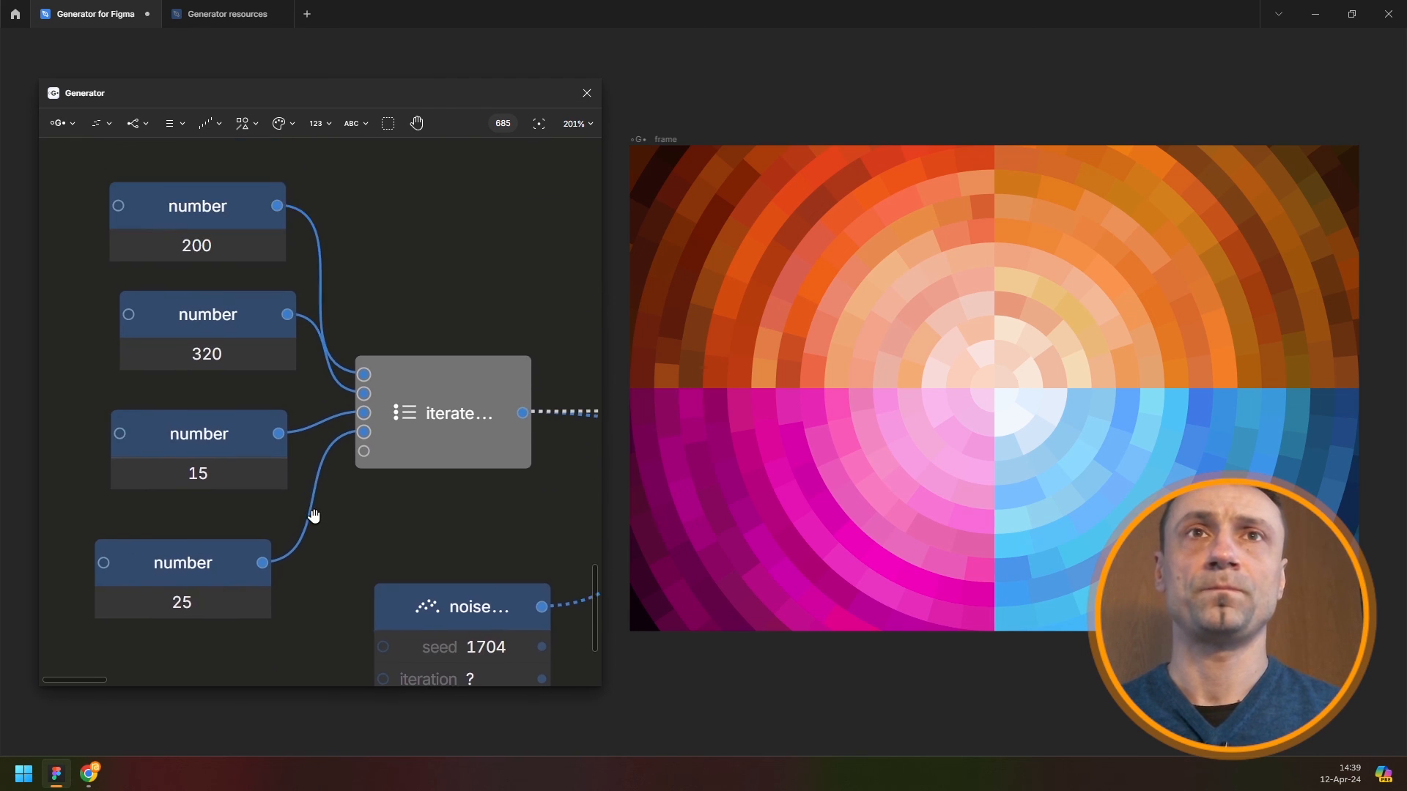
scroll(314, 517, up, 1)
double_click(231, 270)
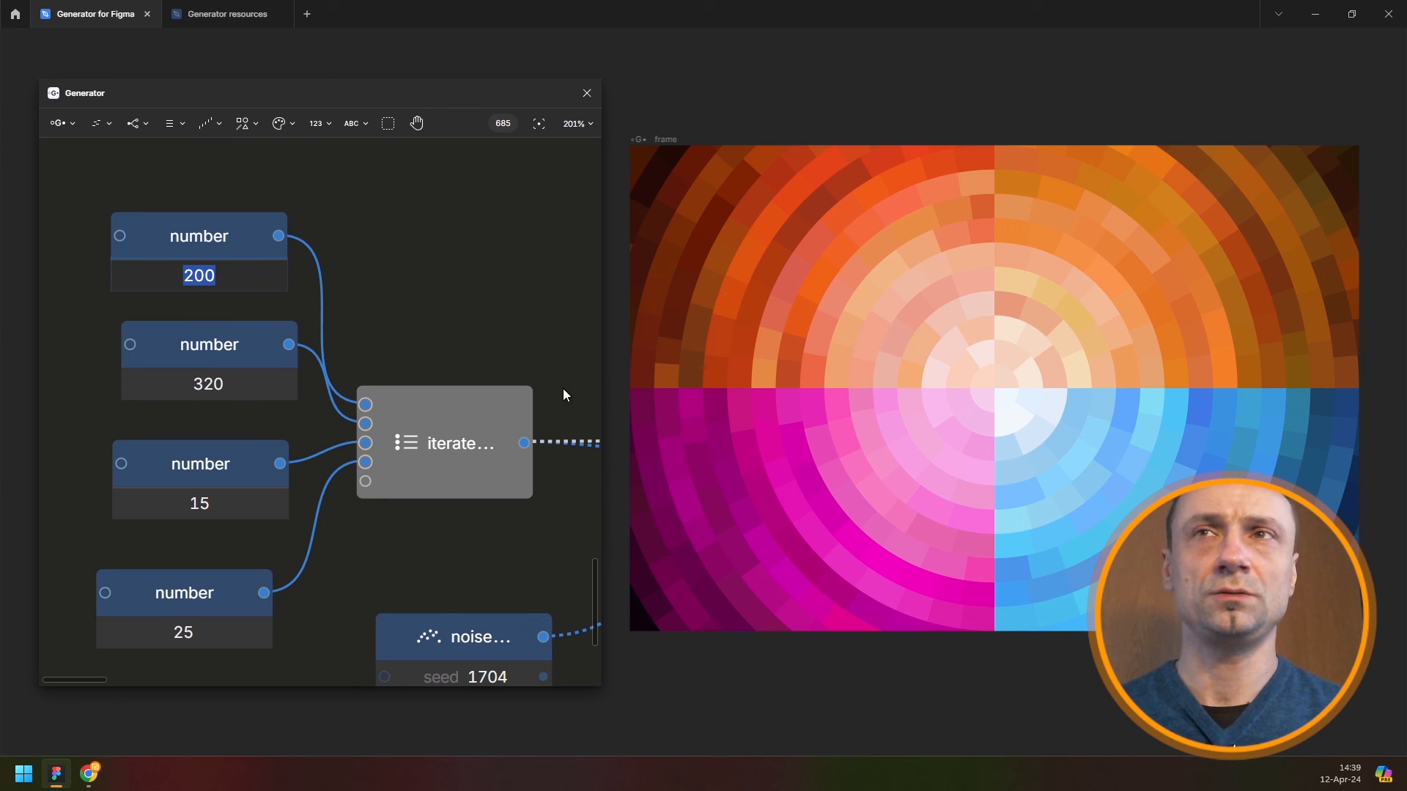
text(5)
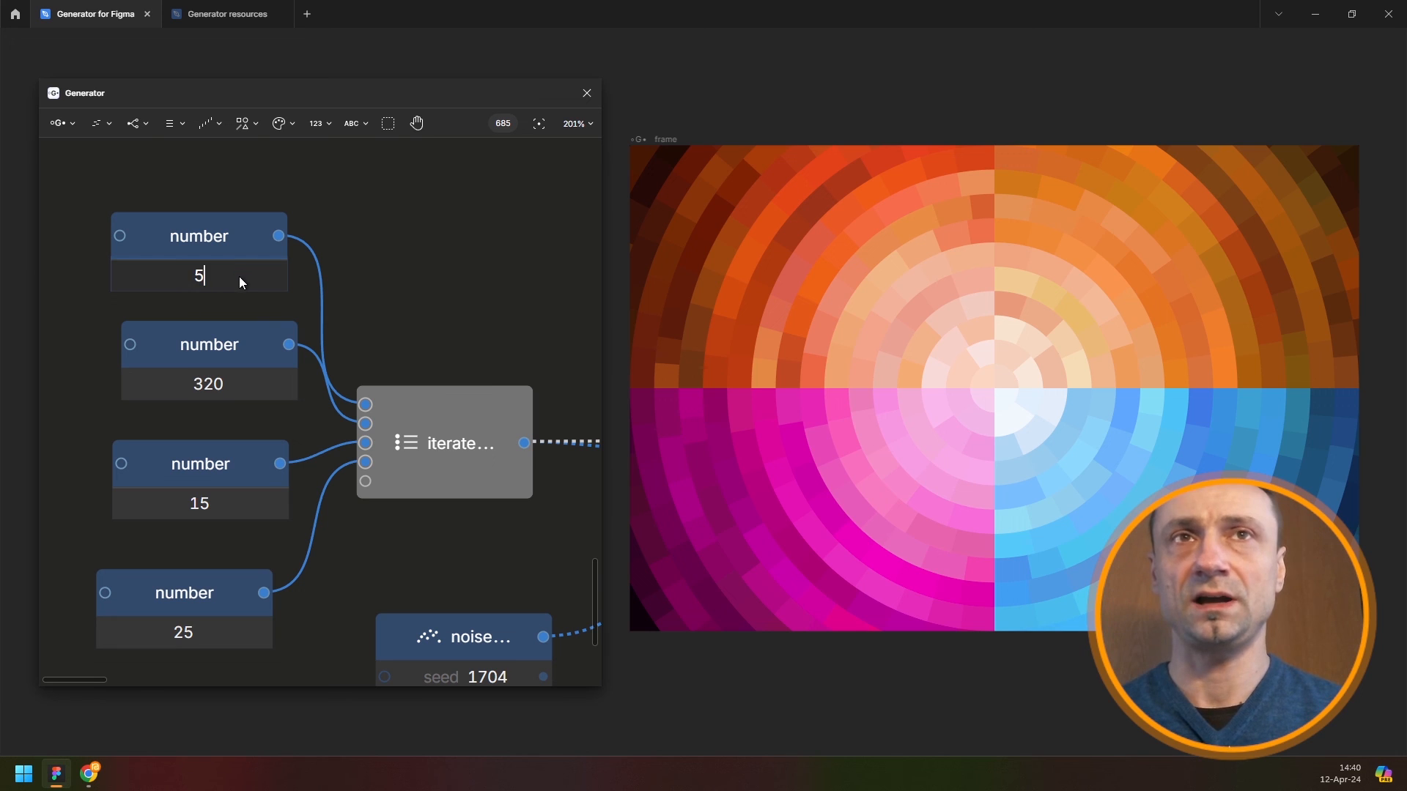
key(Tab)
text(15)
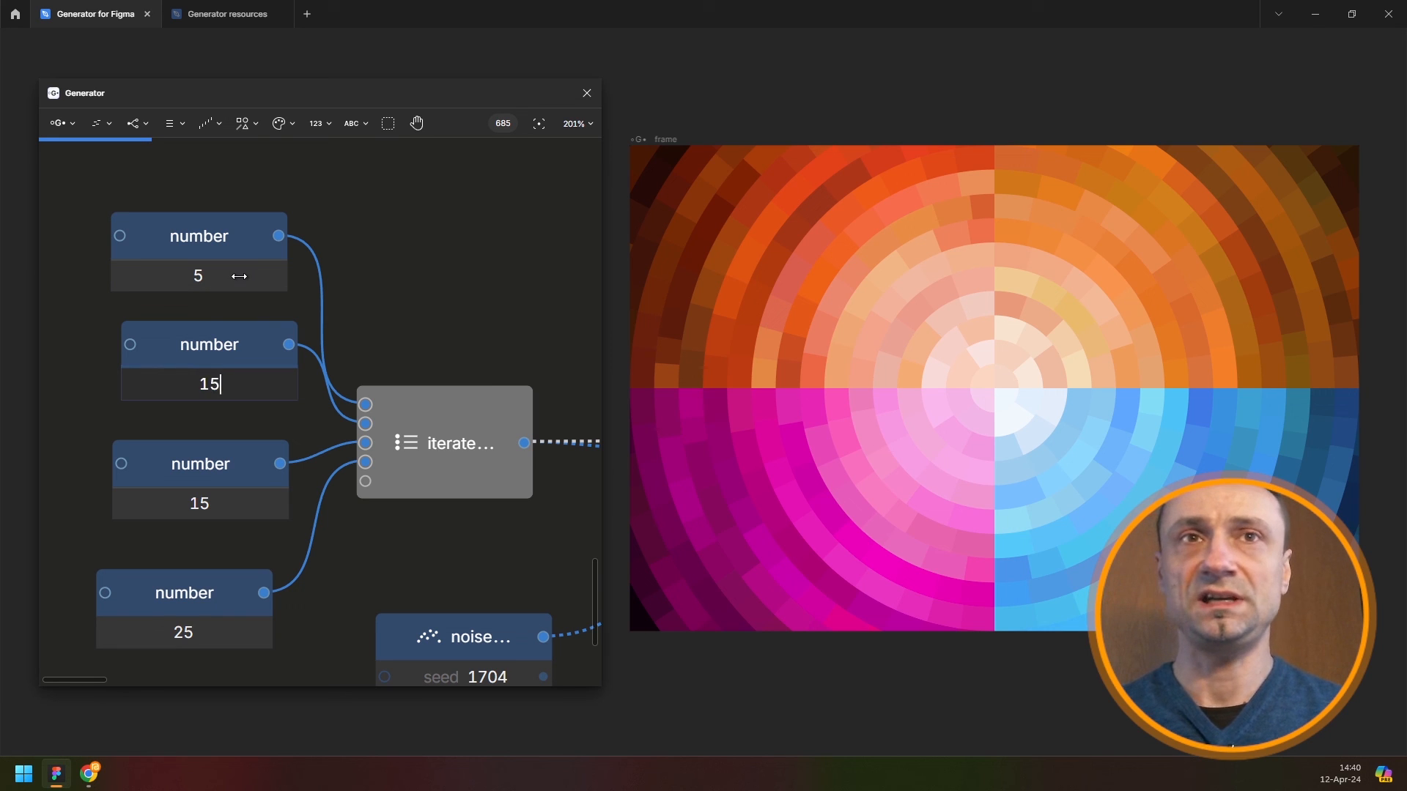
Set the third number node feeding the iterate node to 270 and the fourth to 230
key(Tab)
text(2)
key(BackSpace)
text(2)
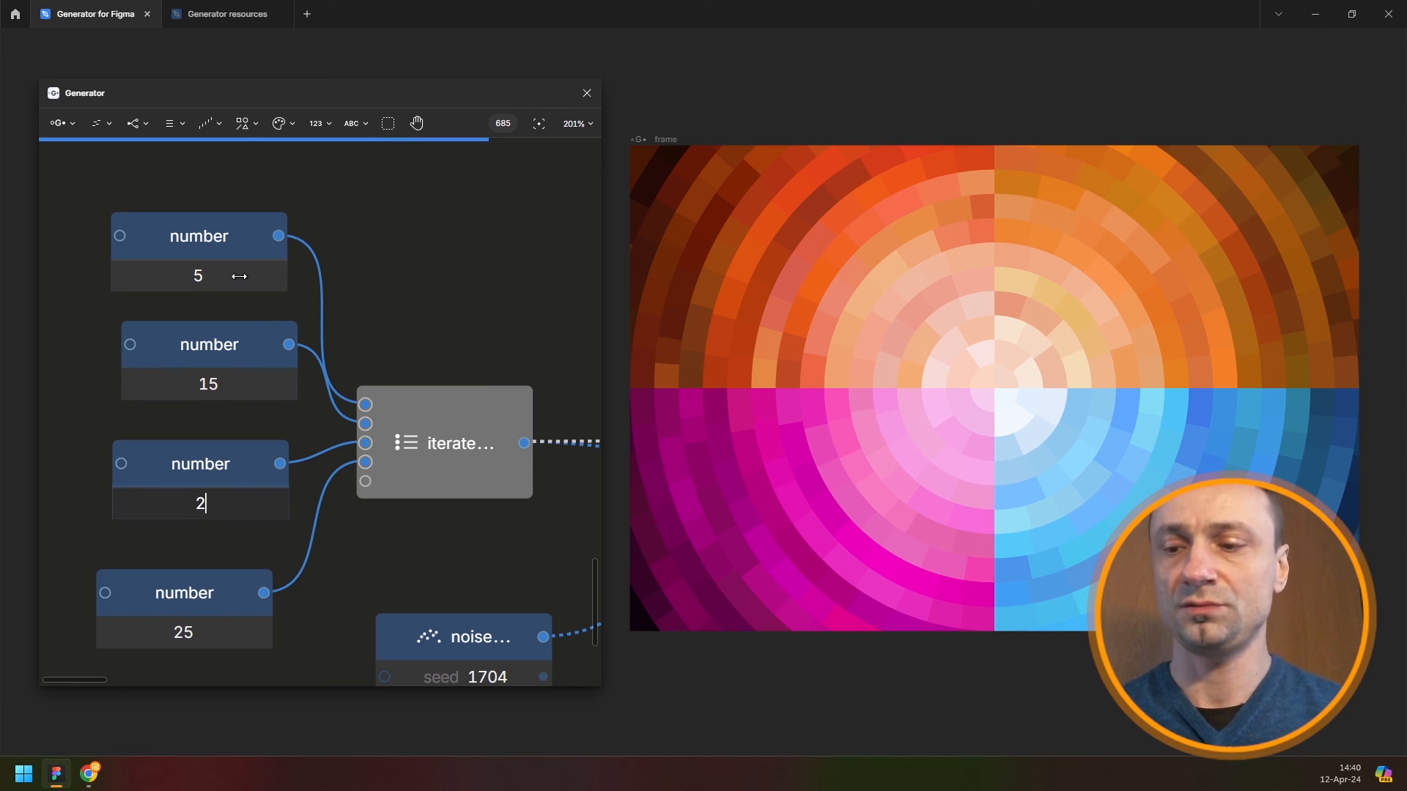
text(70)
key(Tab)
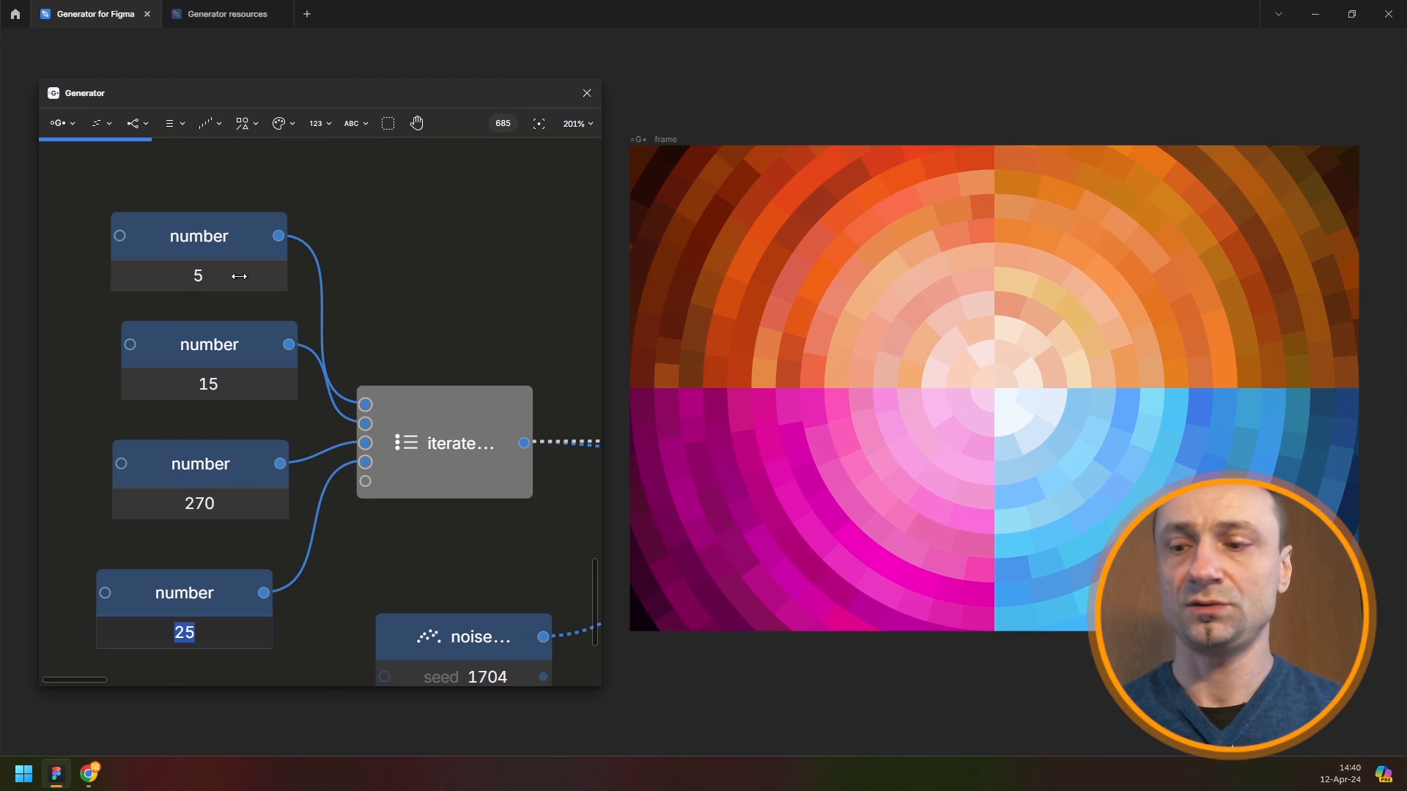
text(230)
key(Return)
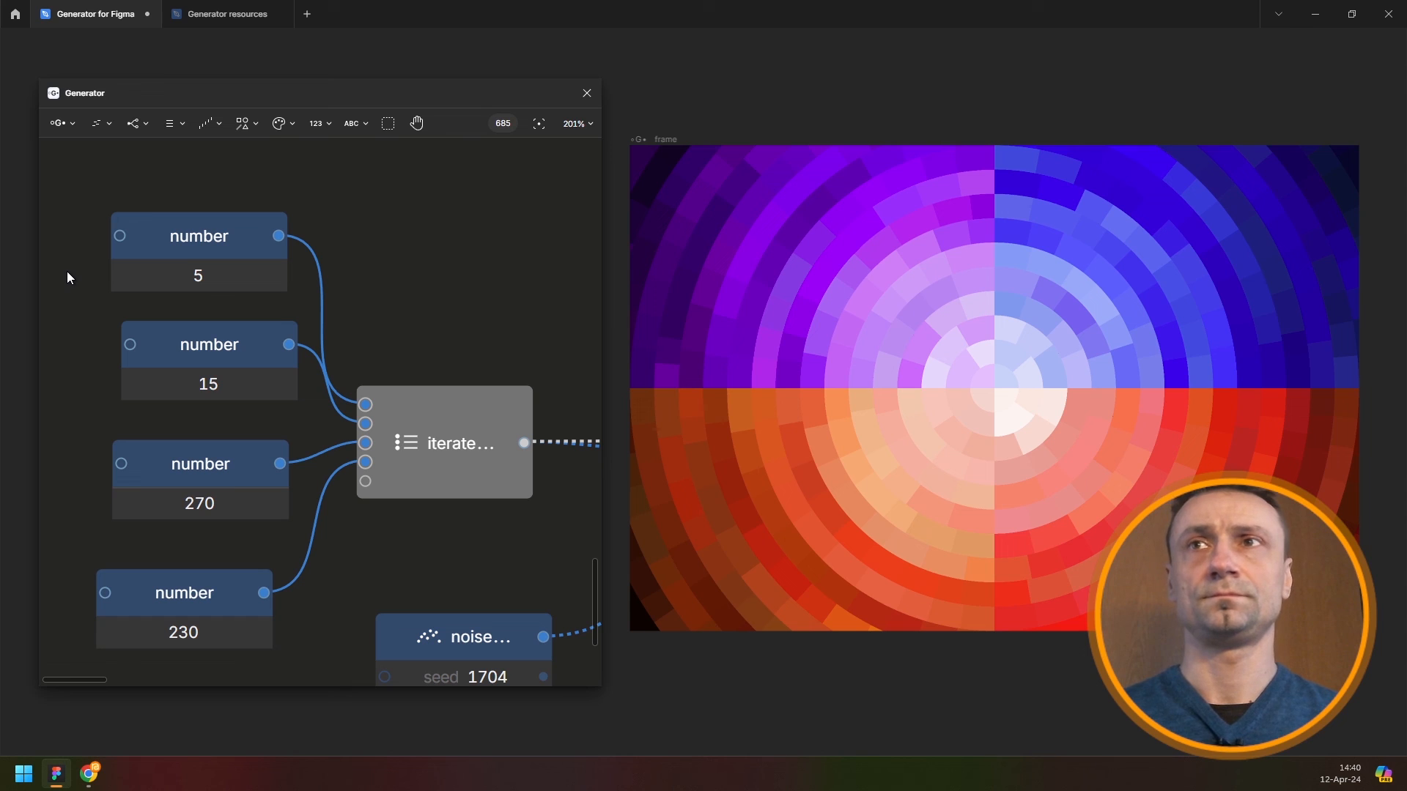
Set the third number node feeding the iterate node to 330
double_click(235, 504)
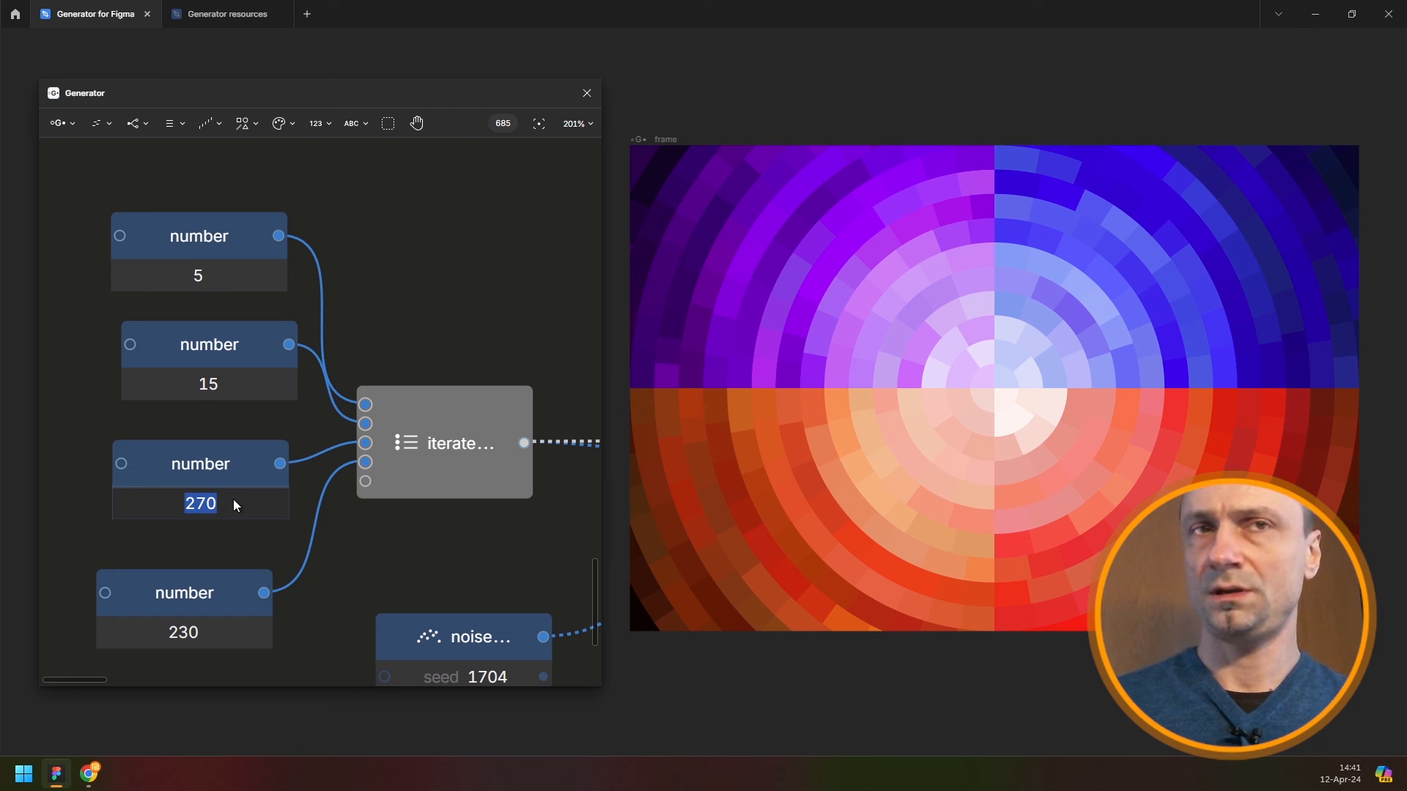
text(330)
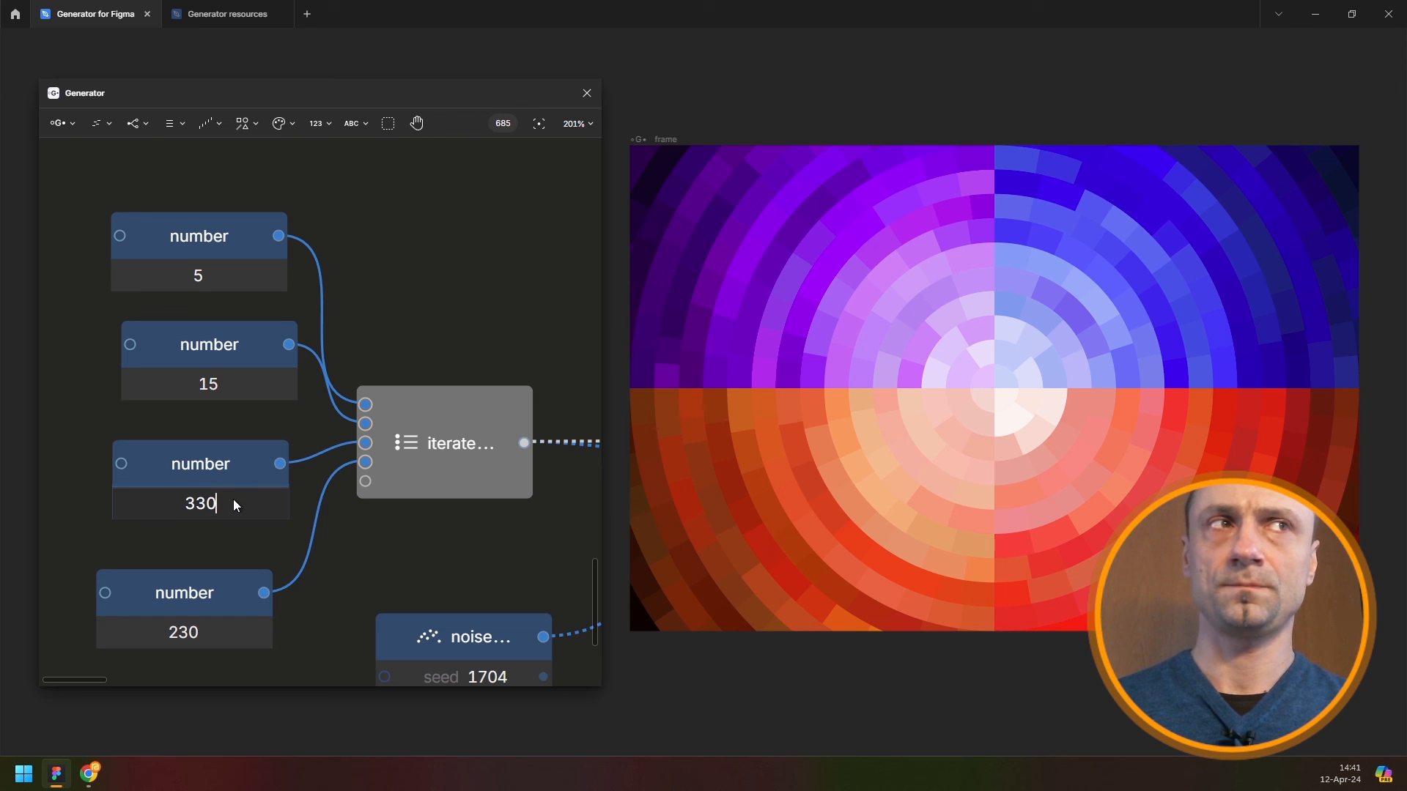
key(Return)
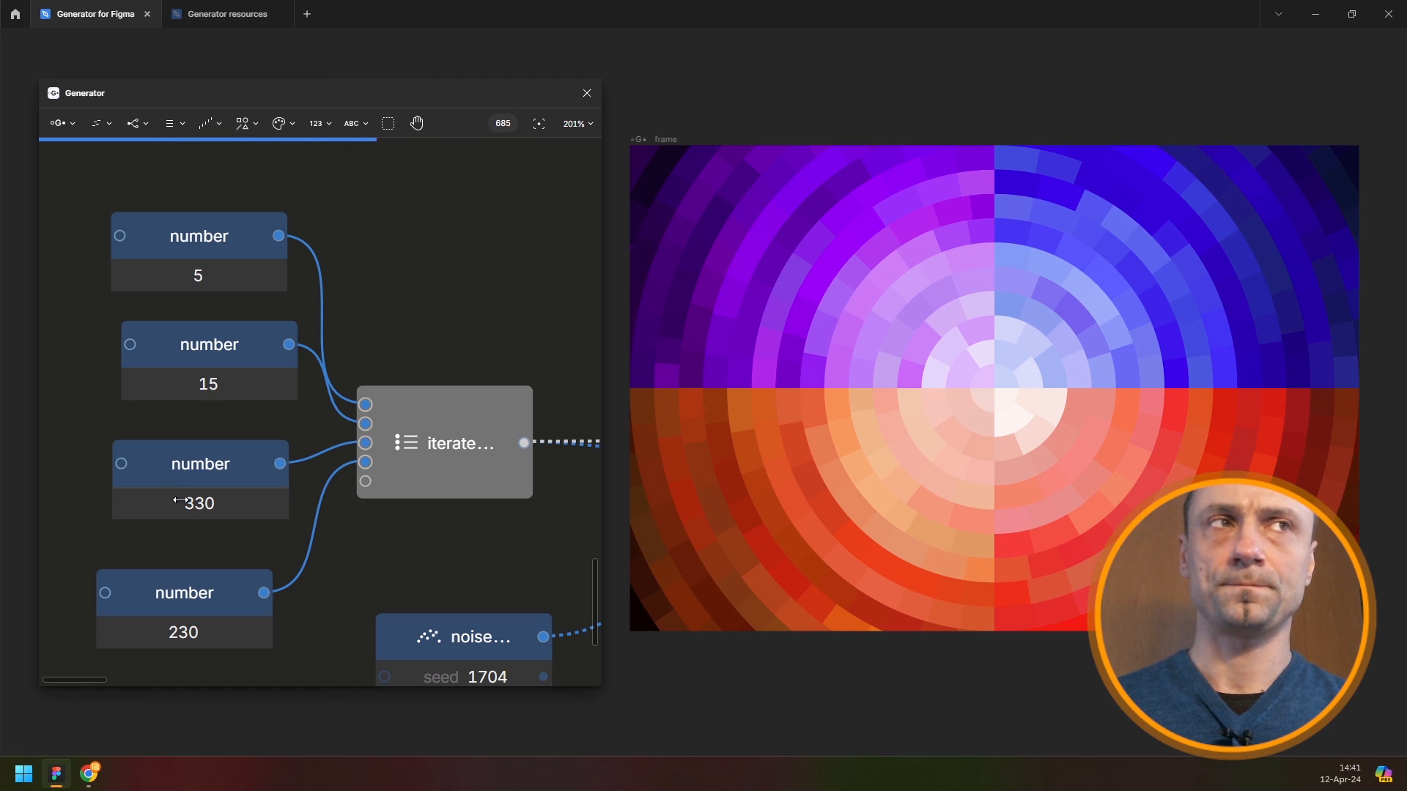
Set the fourth number node feeding the iterate node to 260
click(222, 628)
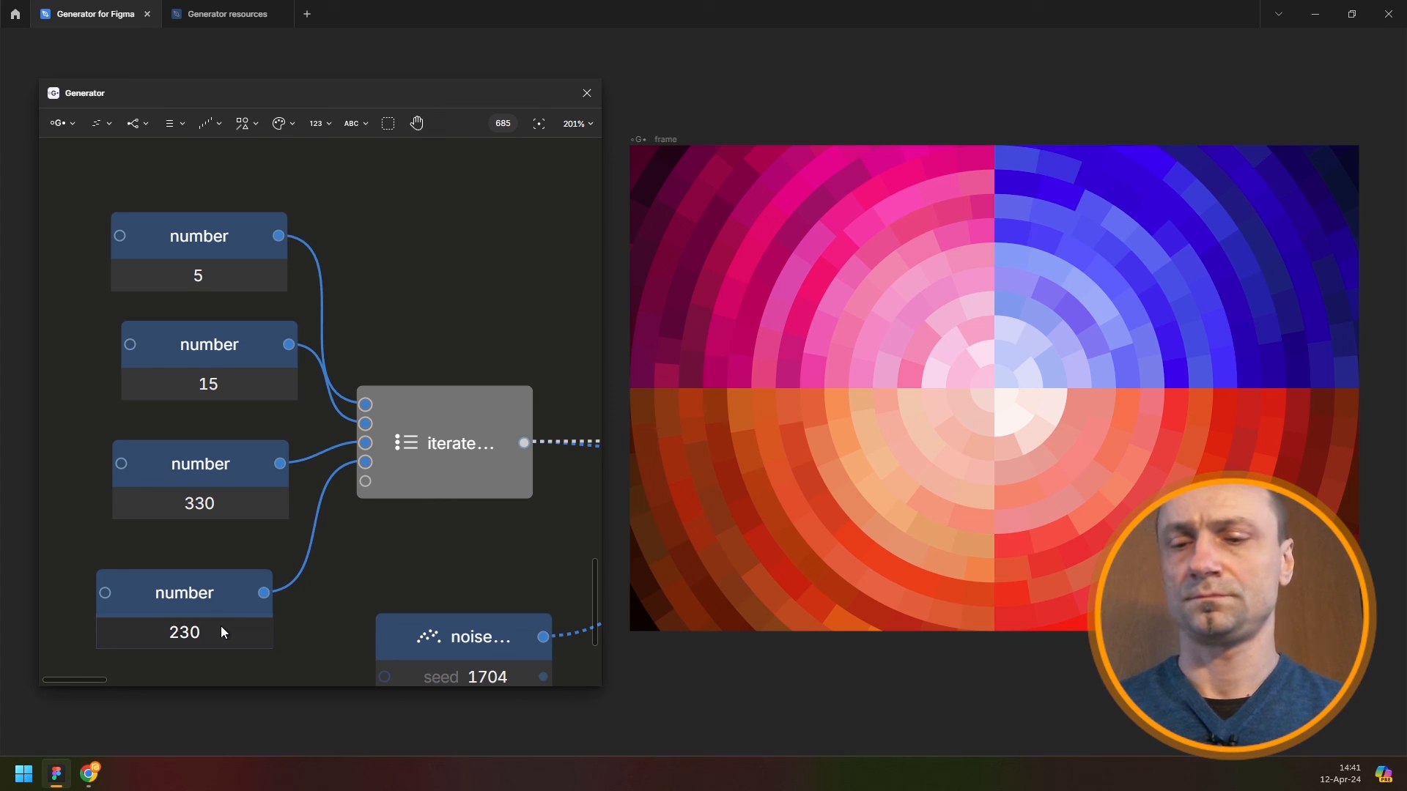
key(BackSpace)
key(BackSpace)
text(60)
key(Return)
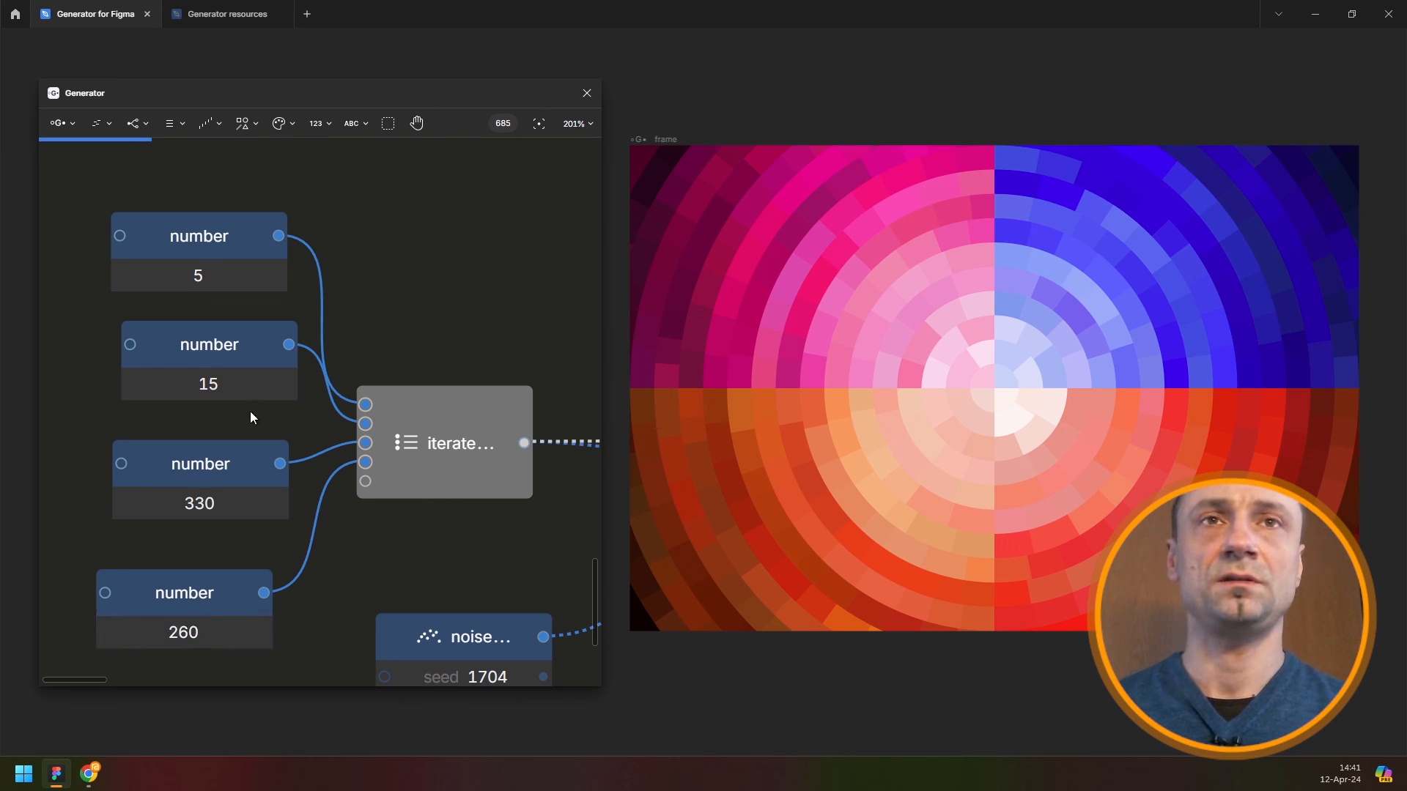
Set the second number node feeding the iterate node to 20
double_click(249, 380)
text(20)
key(Return)
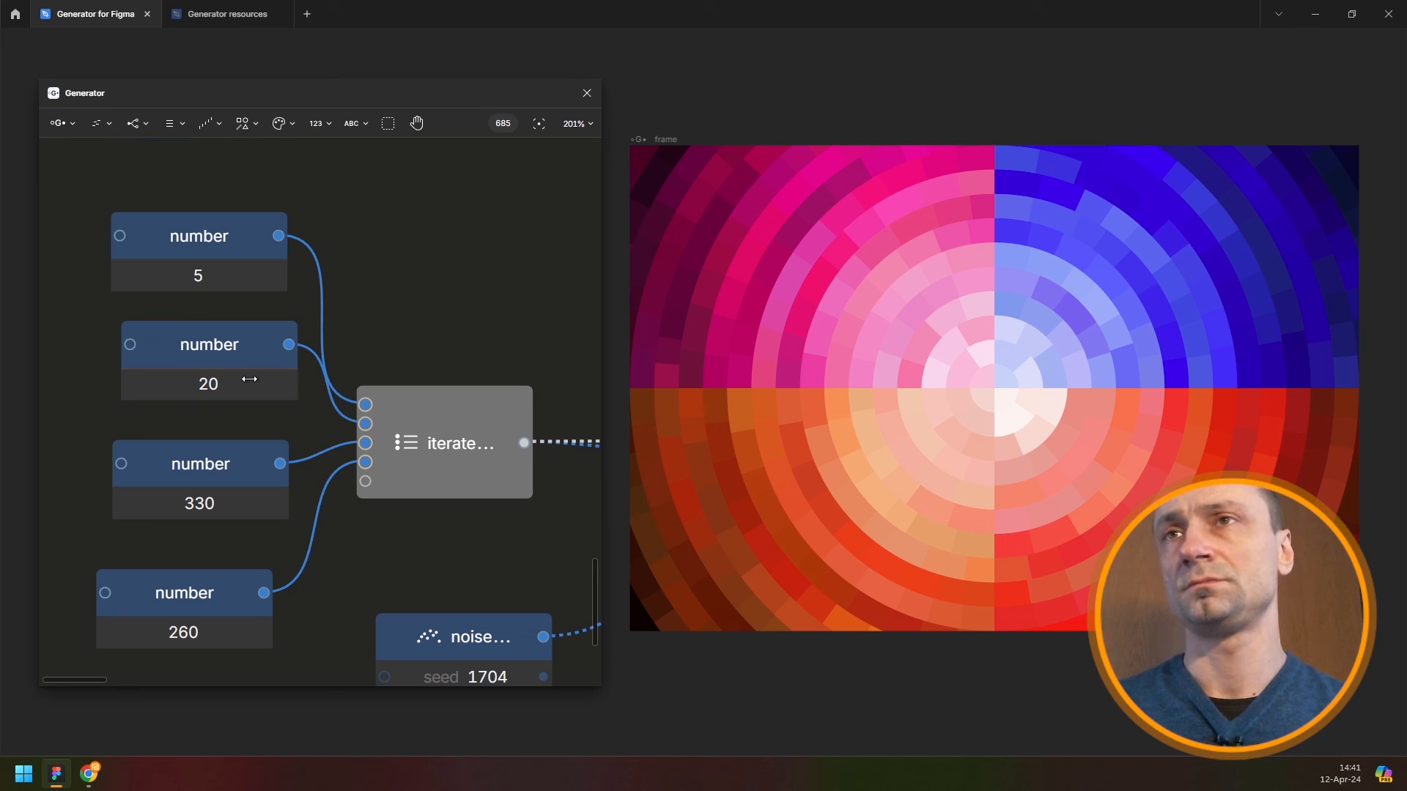
Set the fourth number node feeding the iterate node to 290 and bring the whole graph into view
scroll(367, 354, down, 3)
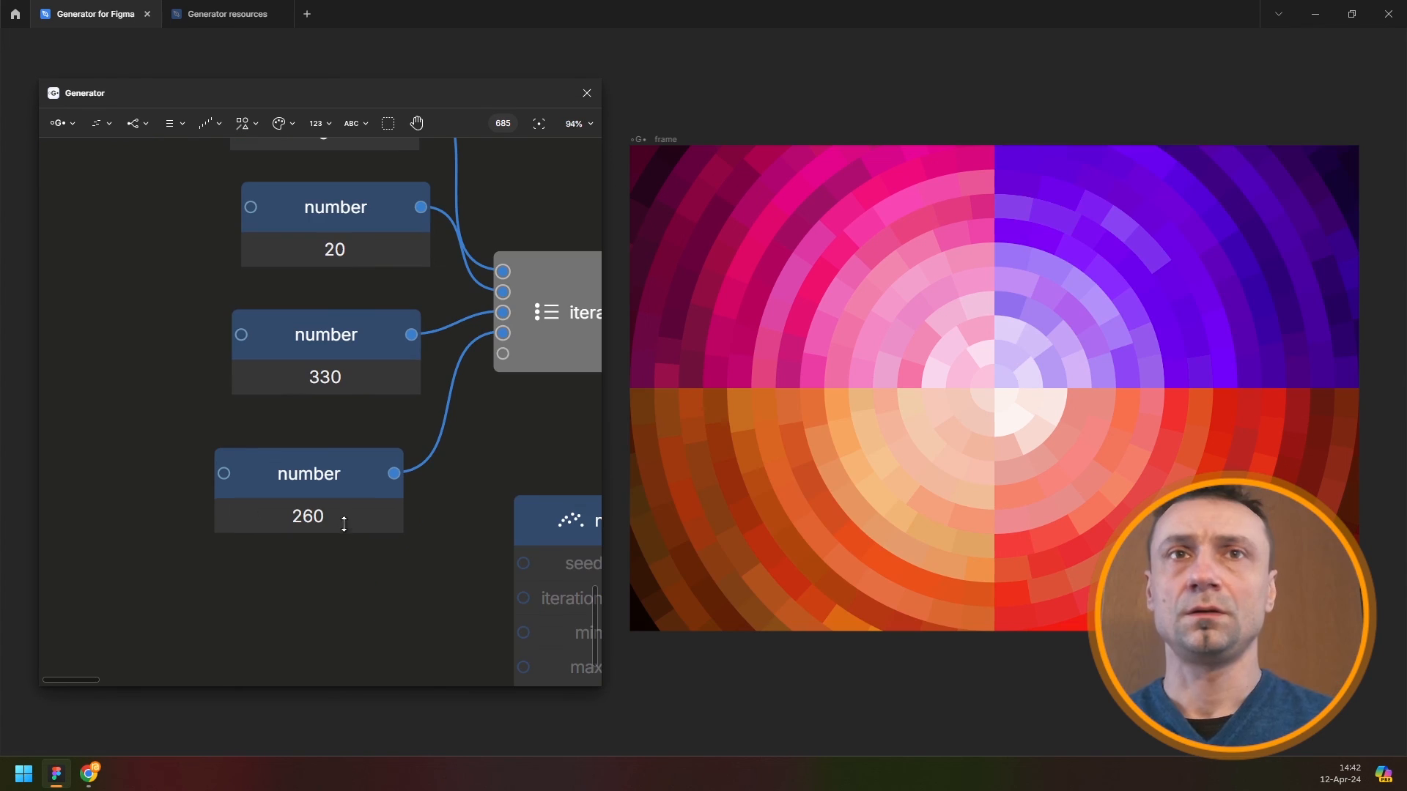
double_click(342, 520)
text(290)
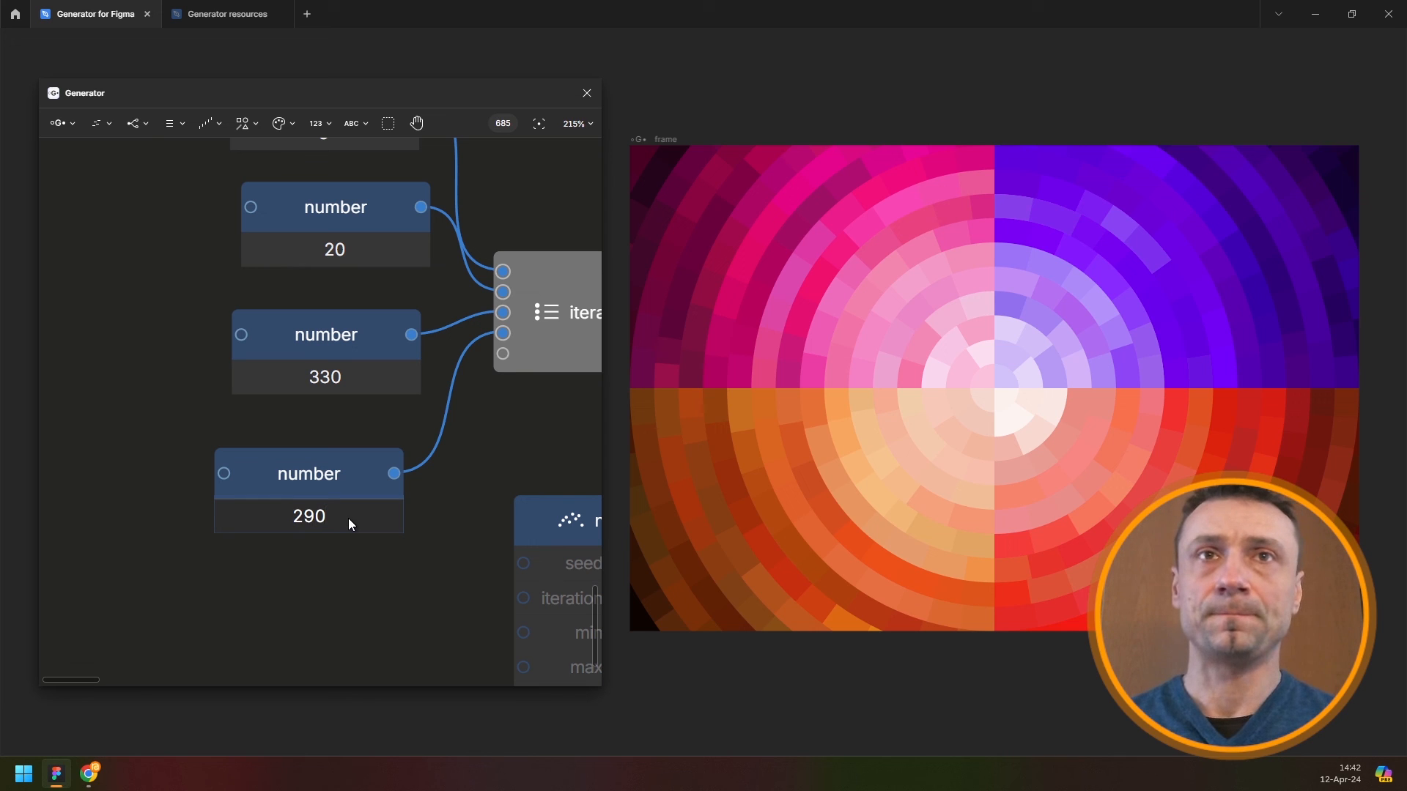
key(Return)
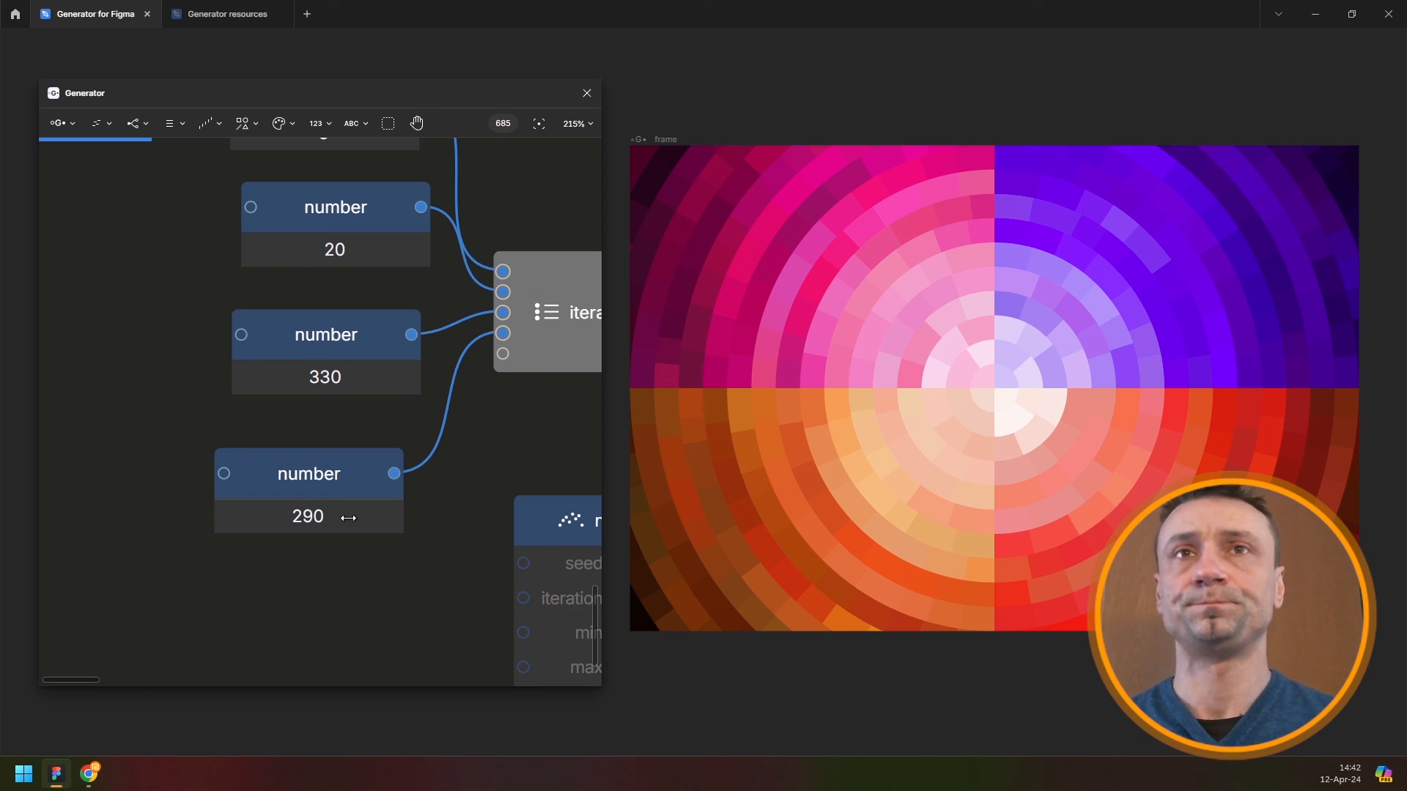
drag(540, 373, 398, 517)
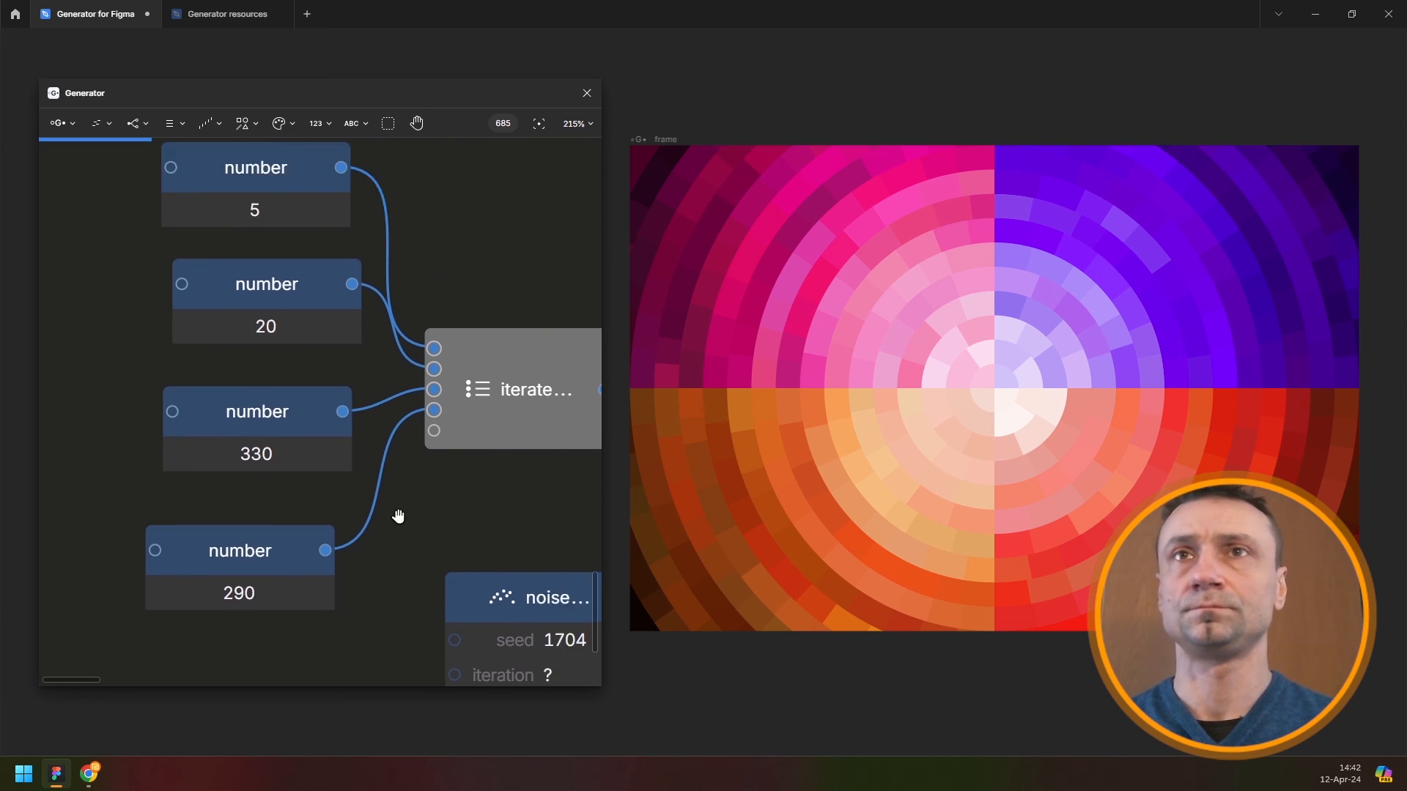
scroll(386, 419, down, 10)
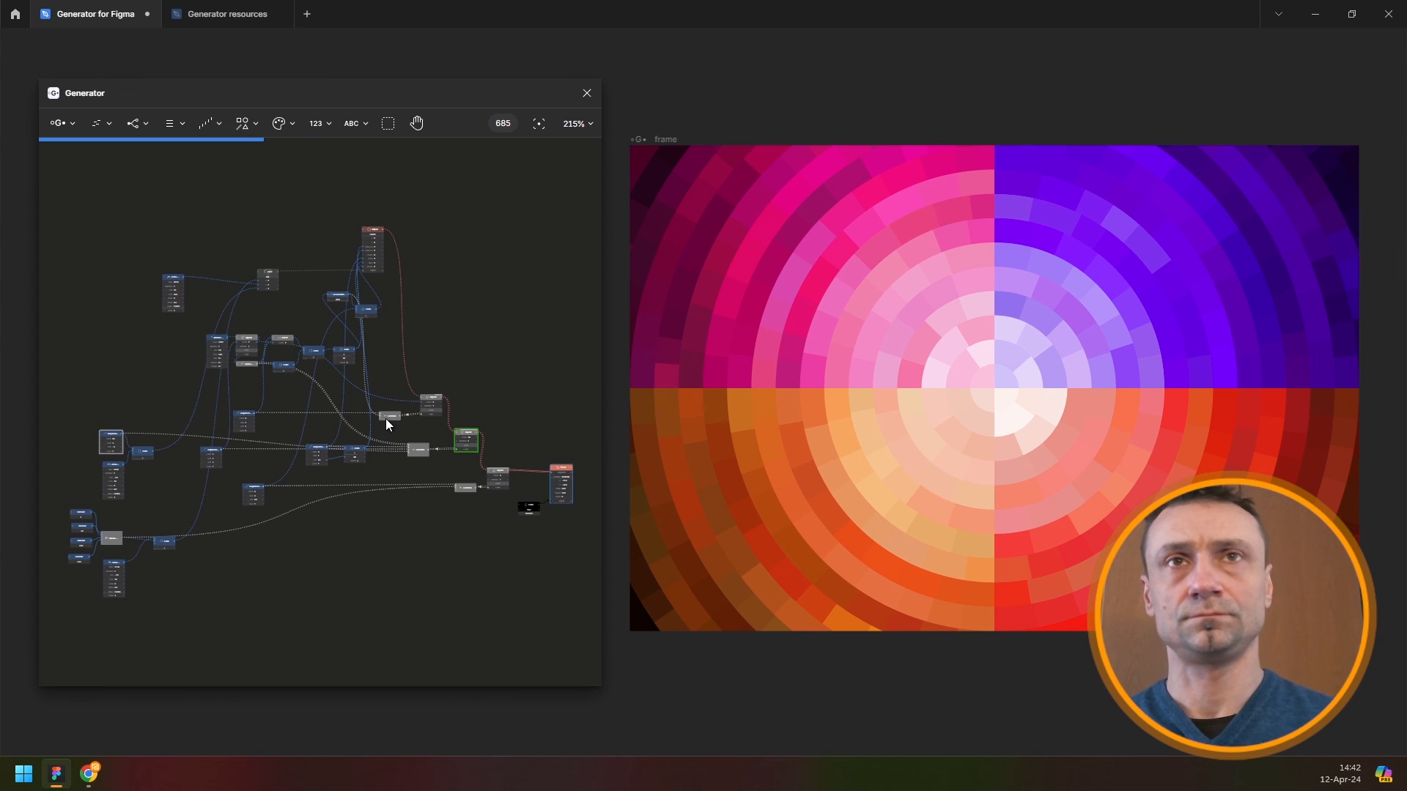